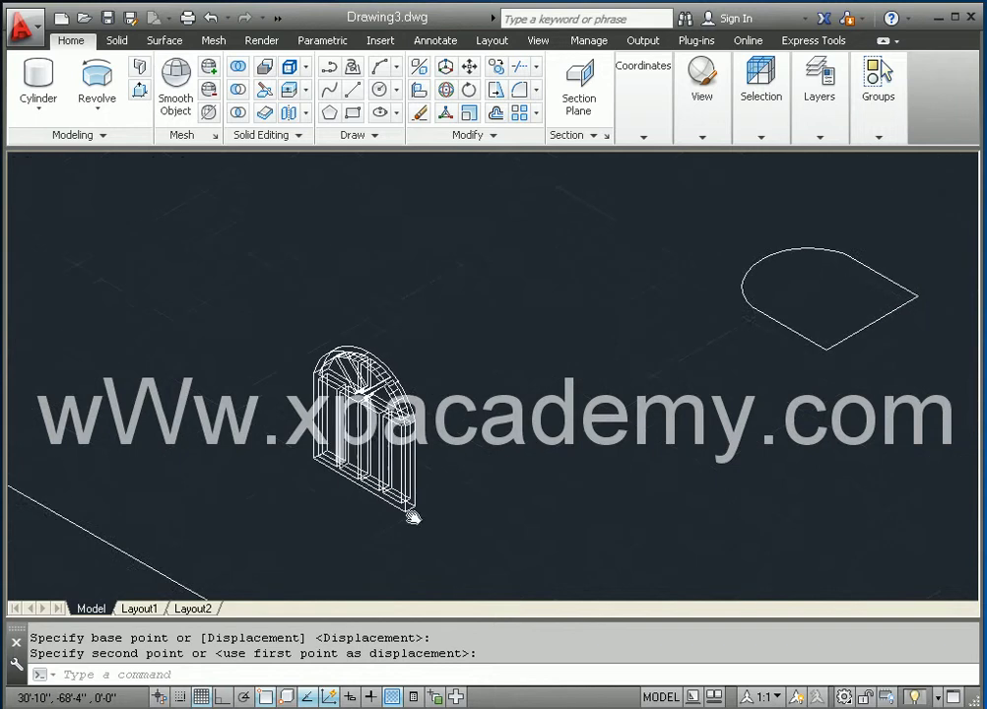
# - Convert the open three-sided outline into a polysolid wall with a height of 12' and a width of 9"
pyautogui.moveTo(342, 530); pyautogui.dragTo(732, 333, button='middle')
pyautogui.scroll(-3, 419, 486)
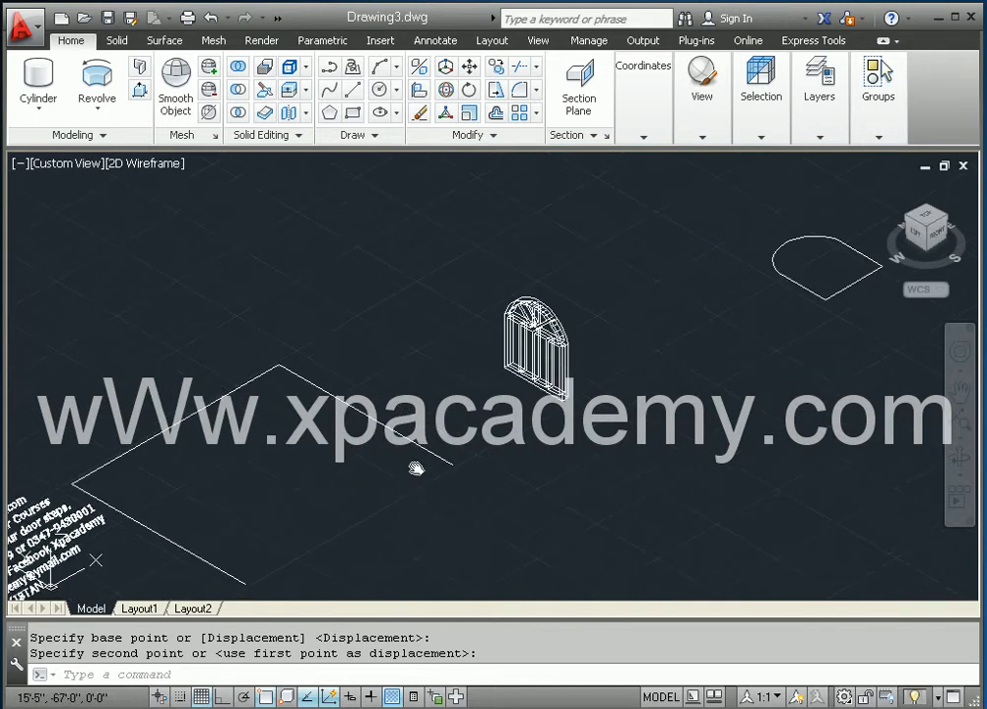
pyautogui.scroll(3, 304, 442)
pyautogui.moveTo(304, 442); pyautogui.dragTo(354, 397, button='middle')
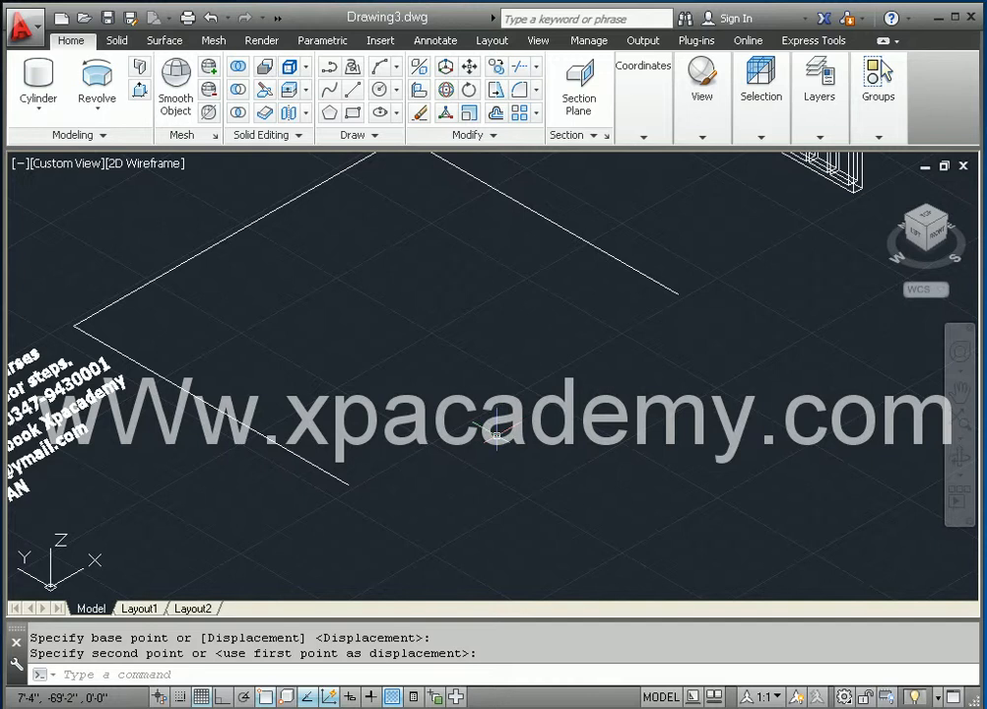
pyautogui.moveTo(505, 415); pyautogui.dragTo(531, 439, button='middle')
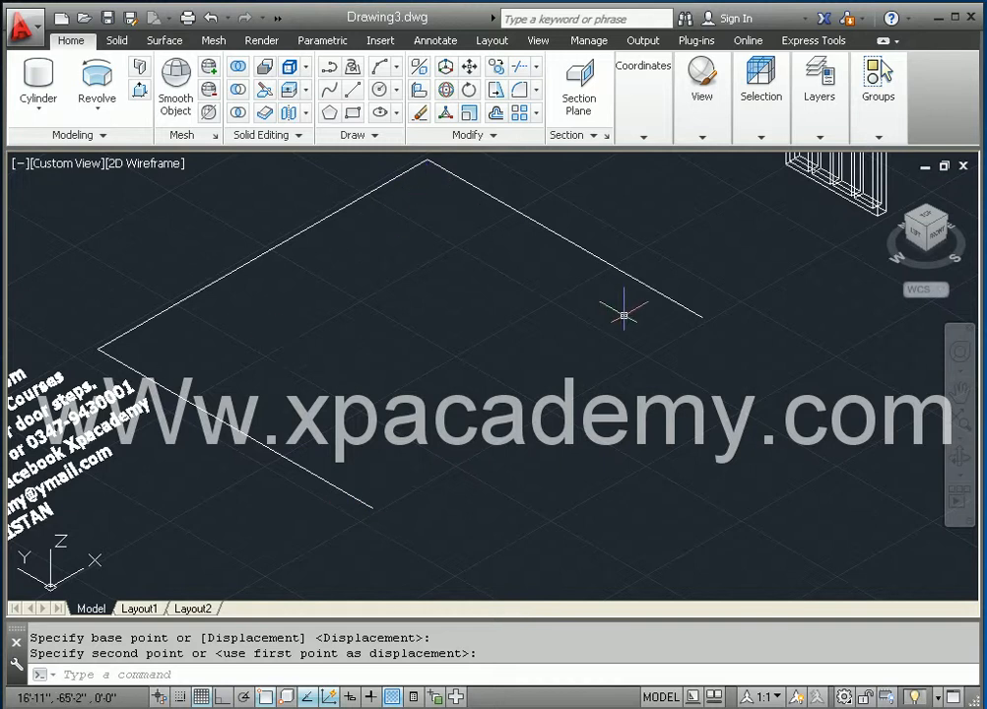
pyautogui.click(141, 75)
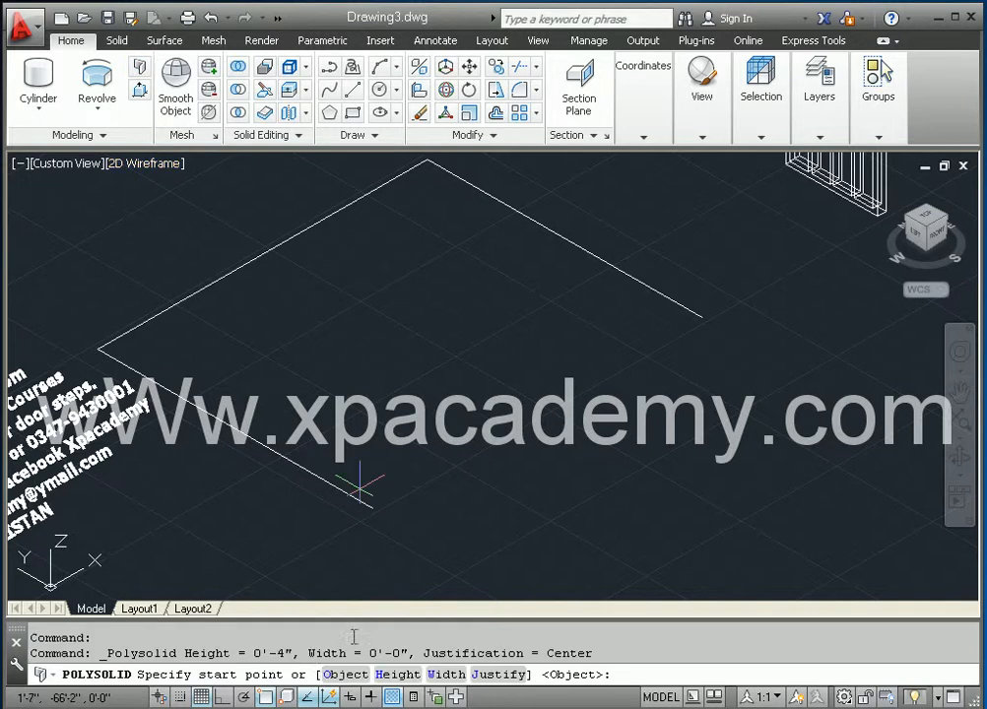
pyautogui.click(398, 677)
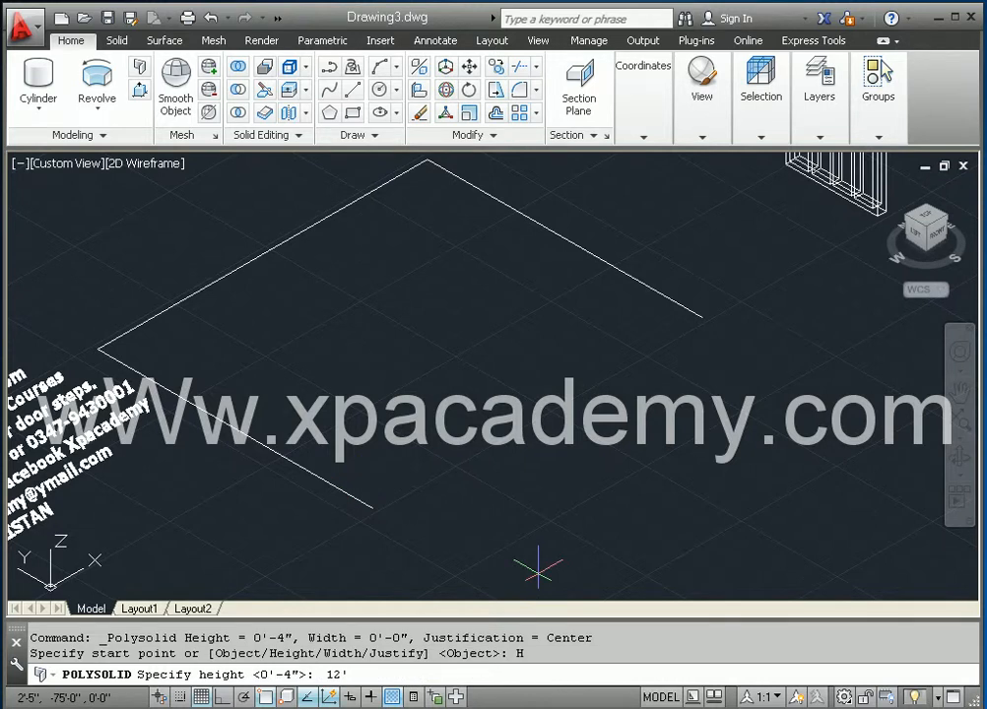
pyautogui.press('Return')
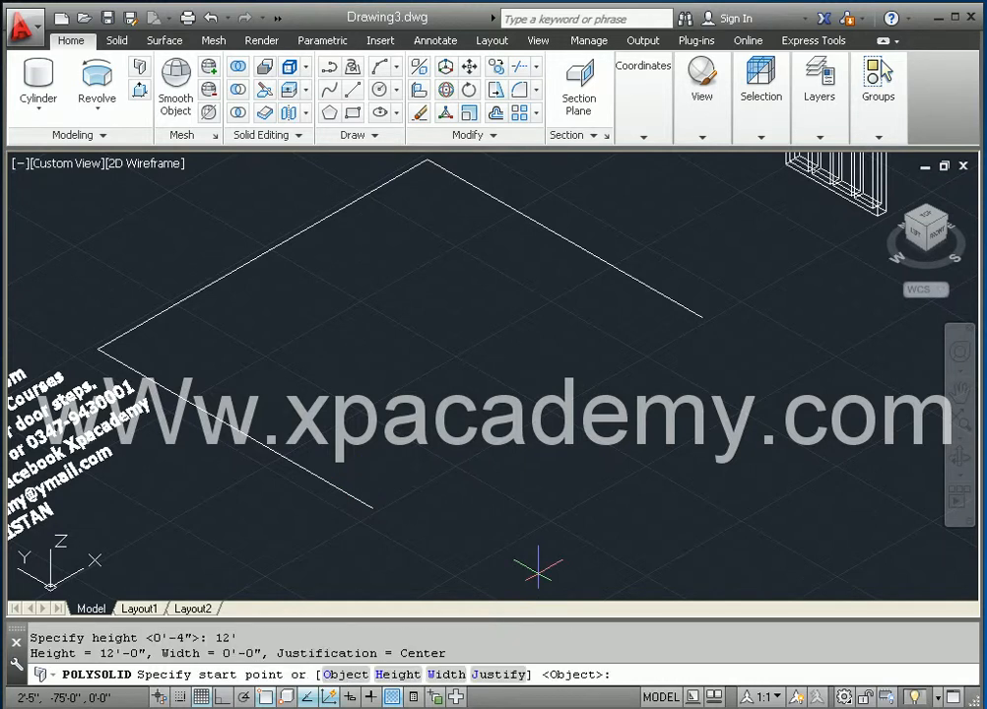
pyautogui.click(443, 675)
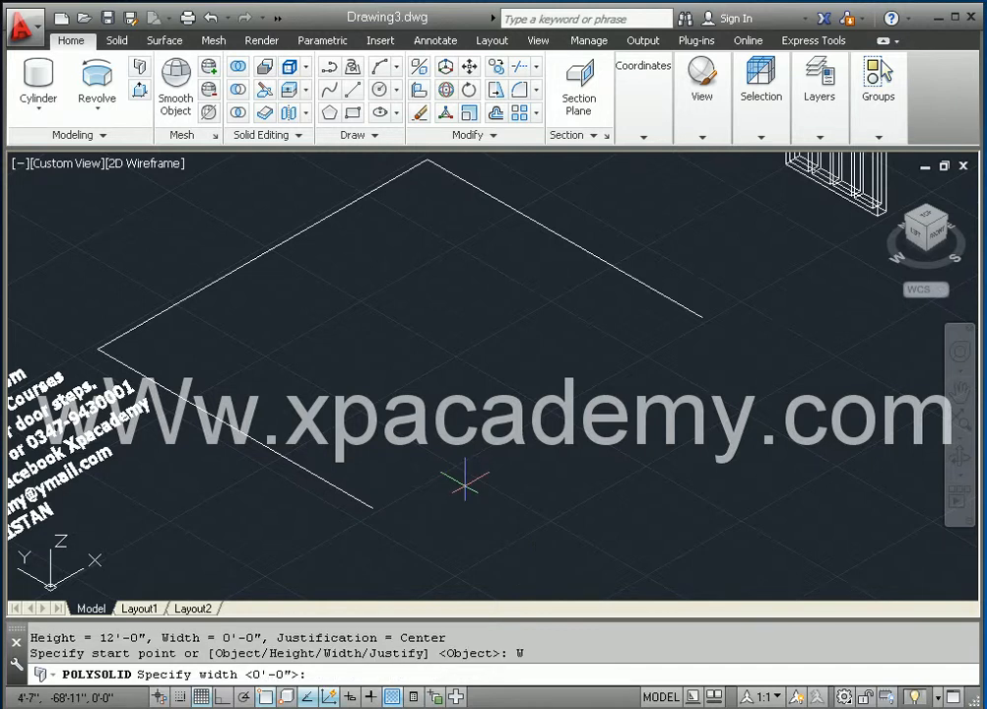
pyautogui.press('Return')
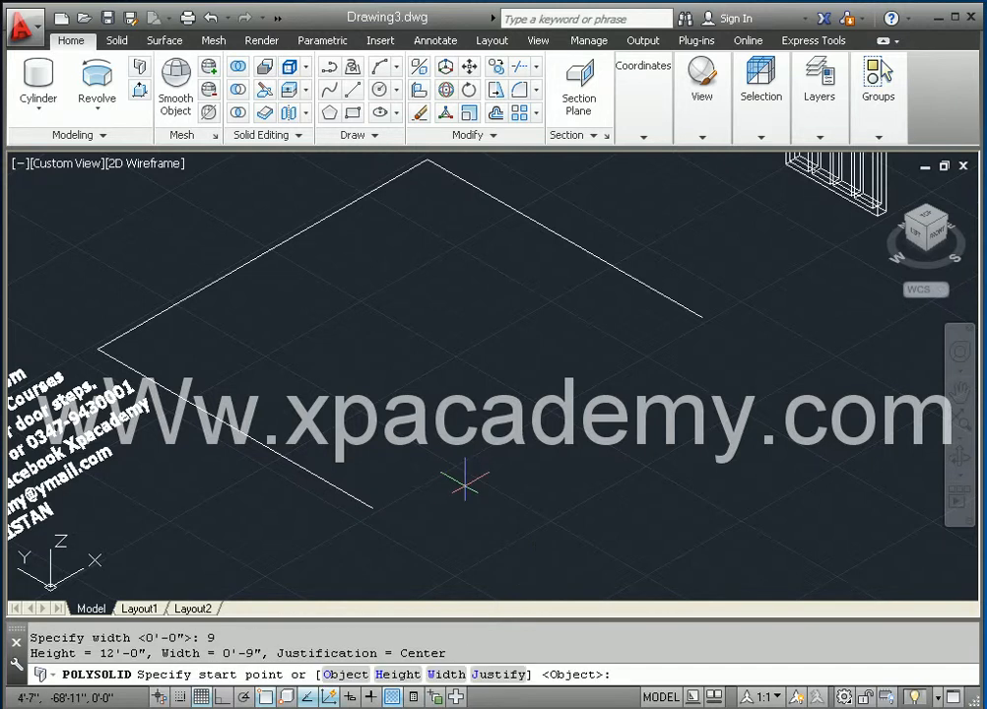
pyautogui.click(344, 678)
pyautogui.click(366, 504)
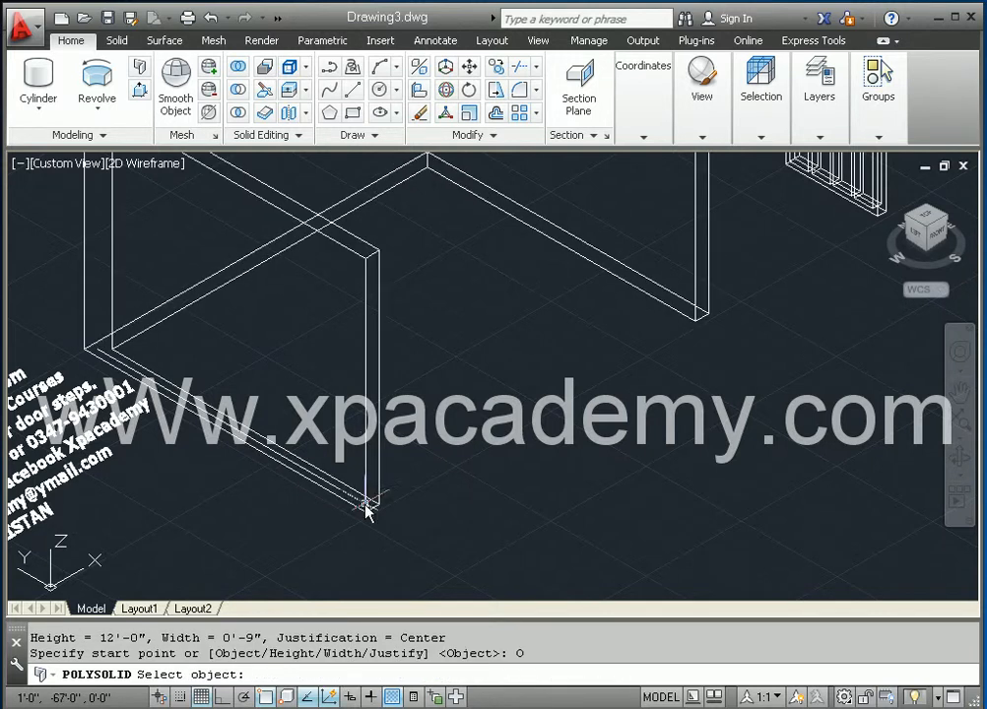
pyautogui.scroll(3, 506, 447)
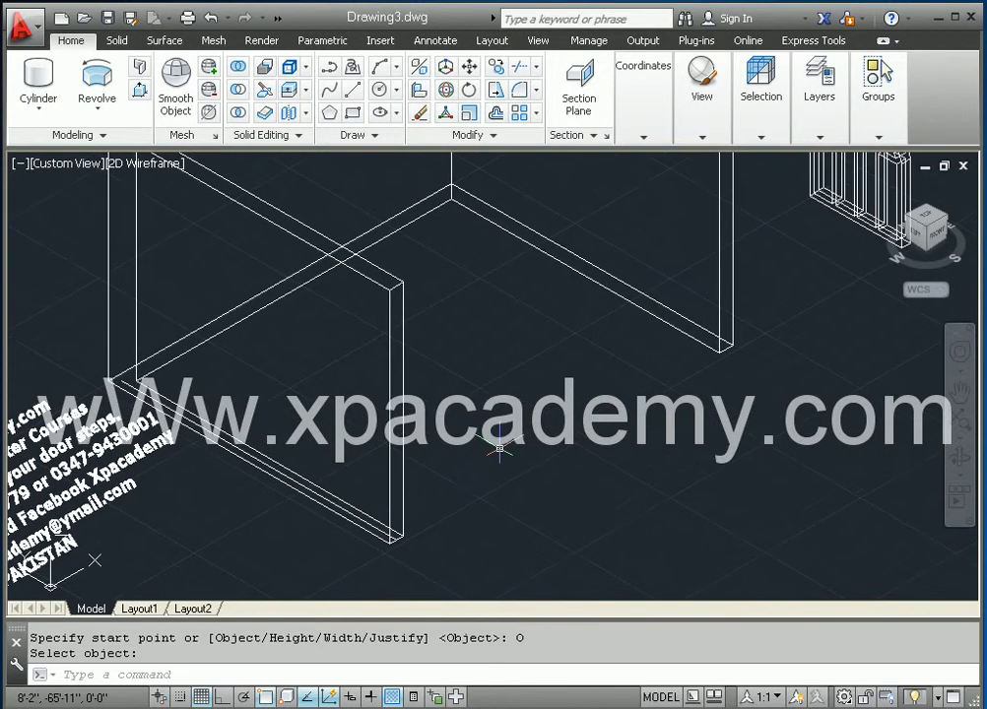
pyautogui.press('Escape')
# - Draw a floor rectangle between the outer base corners of the walls, spanning the whole room
pyautogui.moveTo(542, 411); pyautogui.dragTo(461, 492, button='middle')
pyautogui.moveTo(472, 401)
pyautogui.mouseDown(button='middle')
pyautogui.moveTo(509, 388)
pyautogui.moveTo(519, 354)
pyautogui.mouseUp(button='middle')
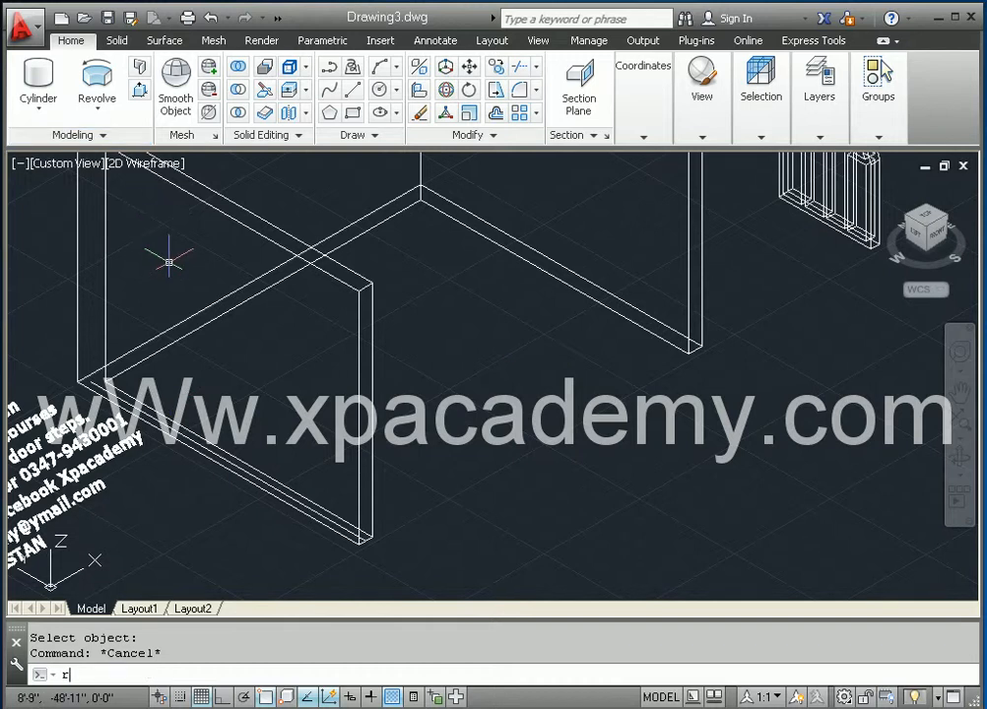
pyautogui.write('rec')
pyautogui.press('Return')
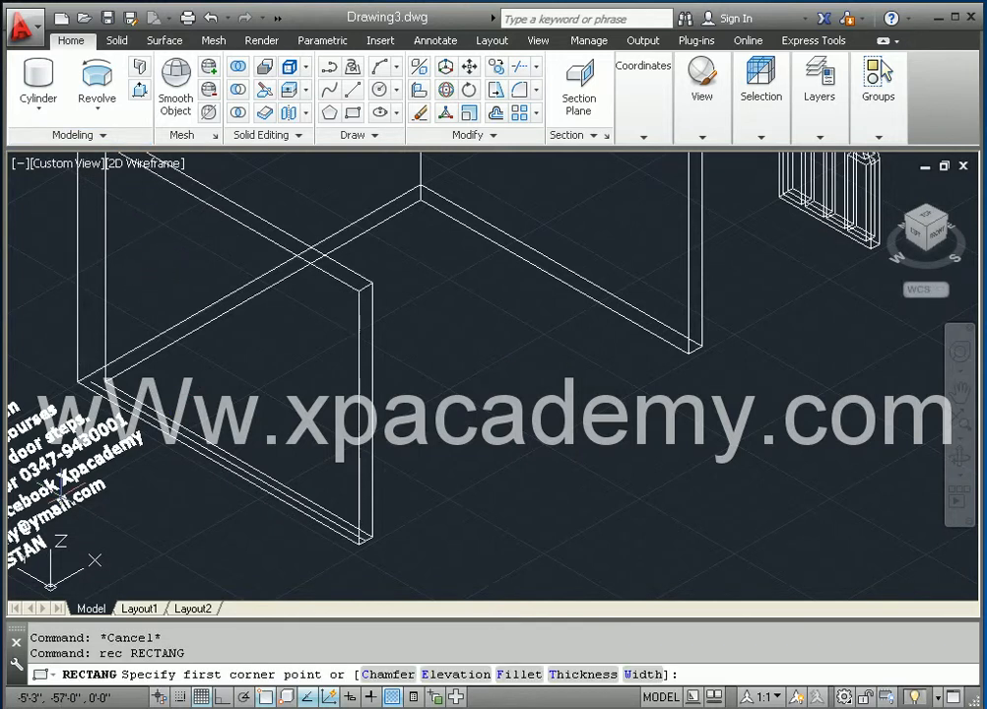
pyautogui.click(77, 381)
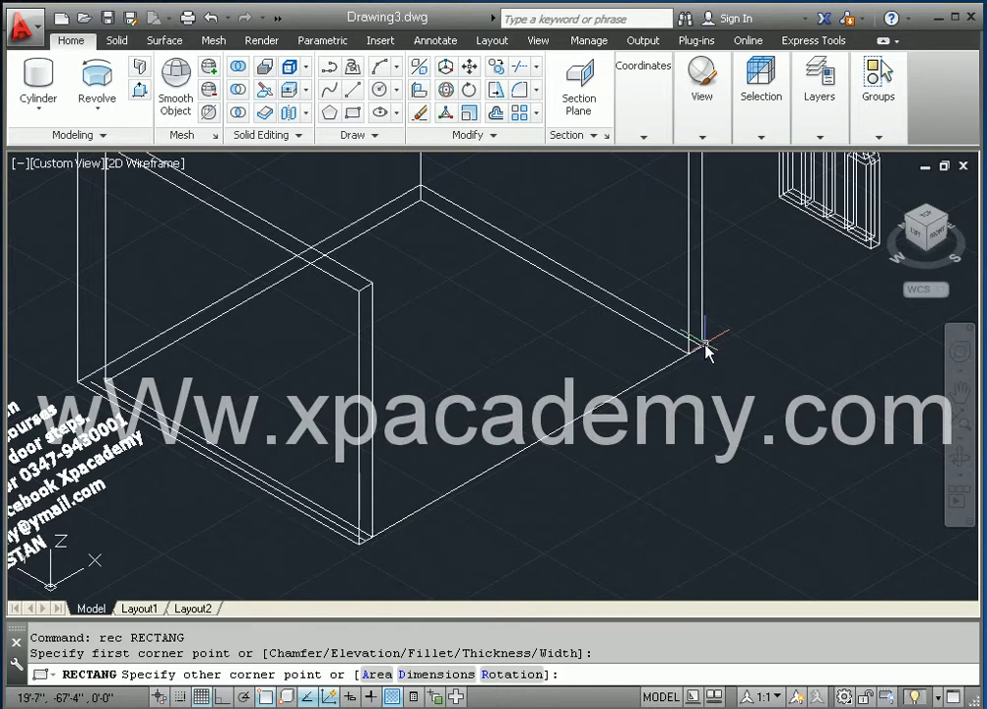
pyautogui.click(702, 346)
# - Copy the floor rectangle to the empty area in front of the room
pyautogui.write('co')
pyautogui.press('Return')
pyautogui.click(603, 431)
pyautogui.click(522, 417)
pyautogui.press('Return')
pyautogui.click(523, 401)
pyautogui.scroll(-5, 523, 402)
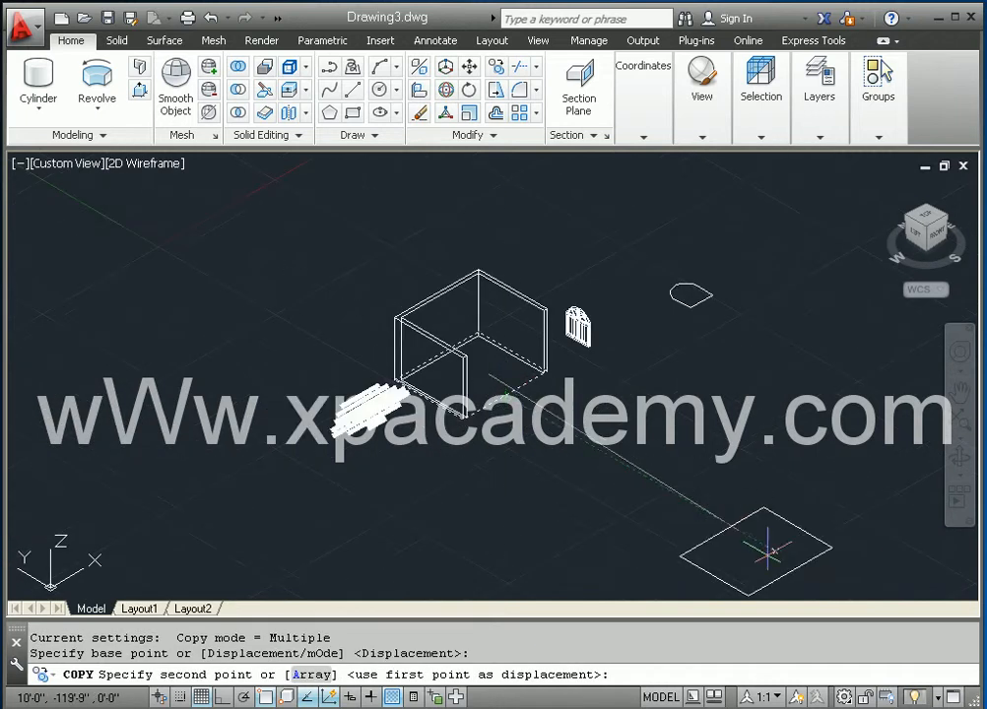
pyautogui.press('Return')
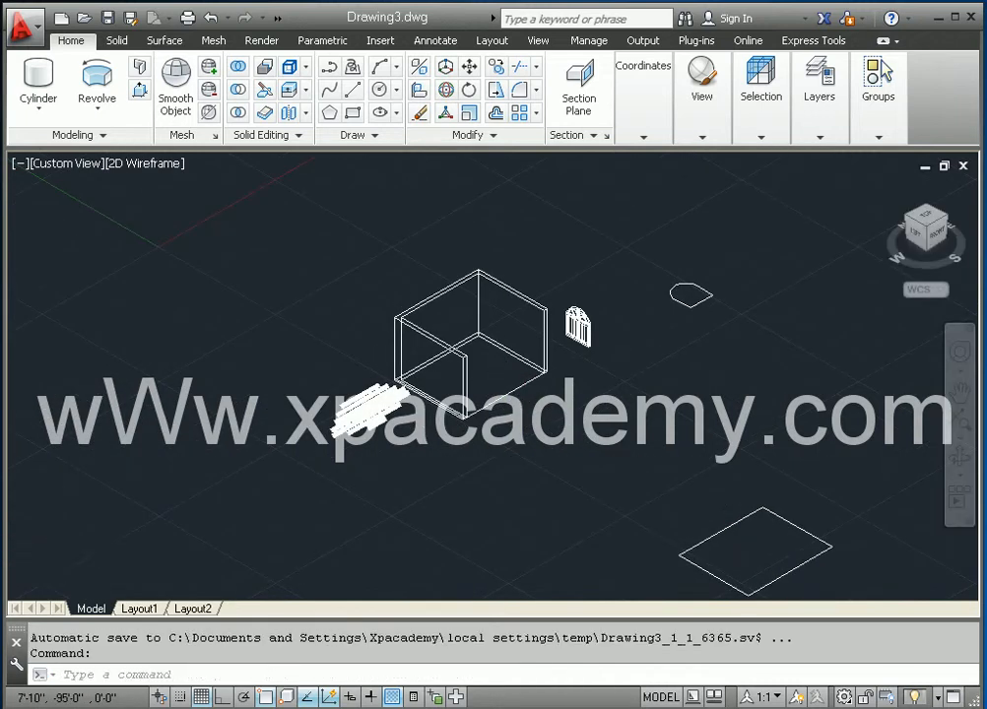
# - Extrude the original floor rectangle inside the walls to a height of 1"
pyautogui.scroll(4, 512, 374)
pyautogui.scroll(2, 485, 394)
pyautogui.moveTo(485, 394); pyautogui.dragTo(502, 407, button='middle')
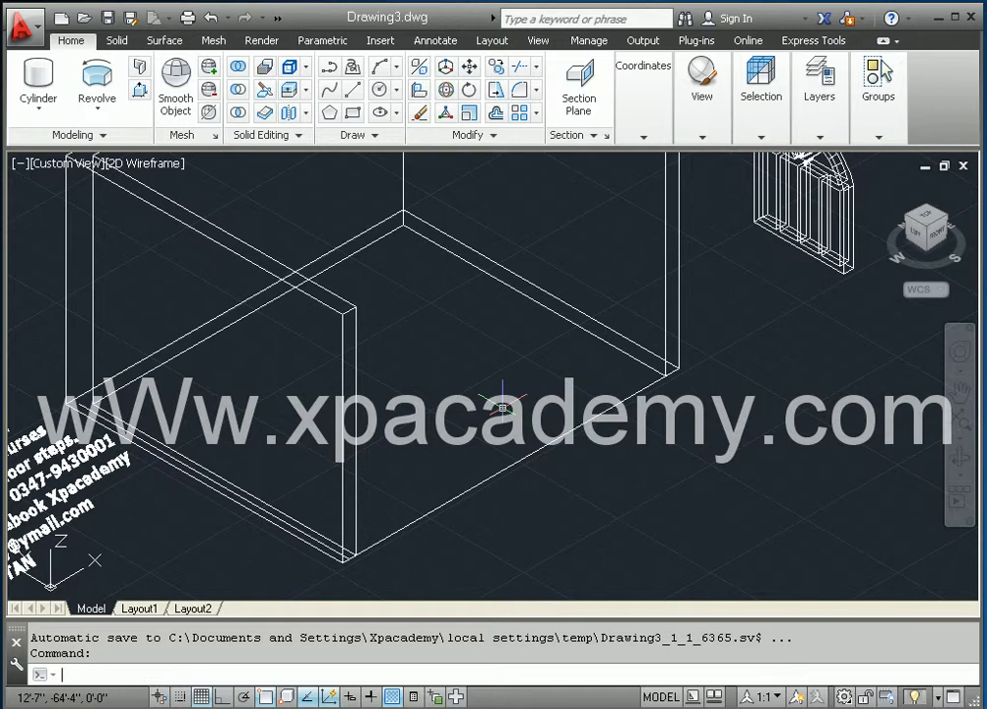
pyautogui.write('ext')
pyautogui.press('Return')
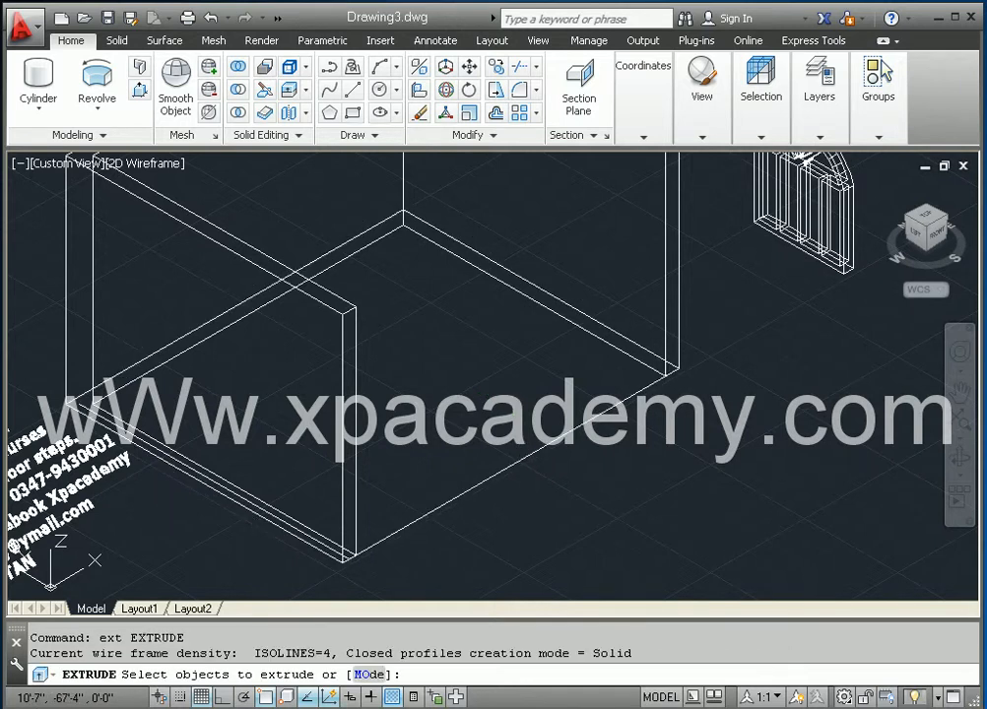
pyautogui.click(522, 458)
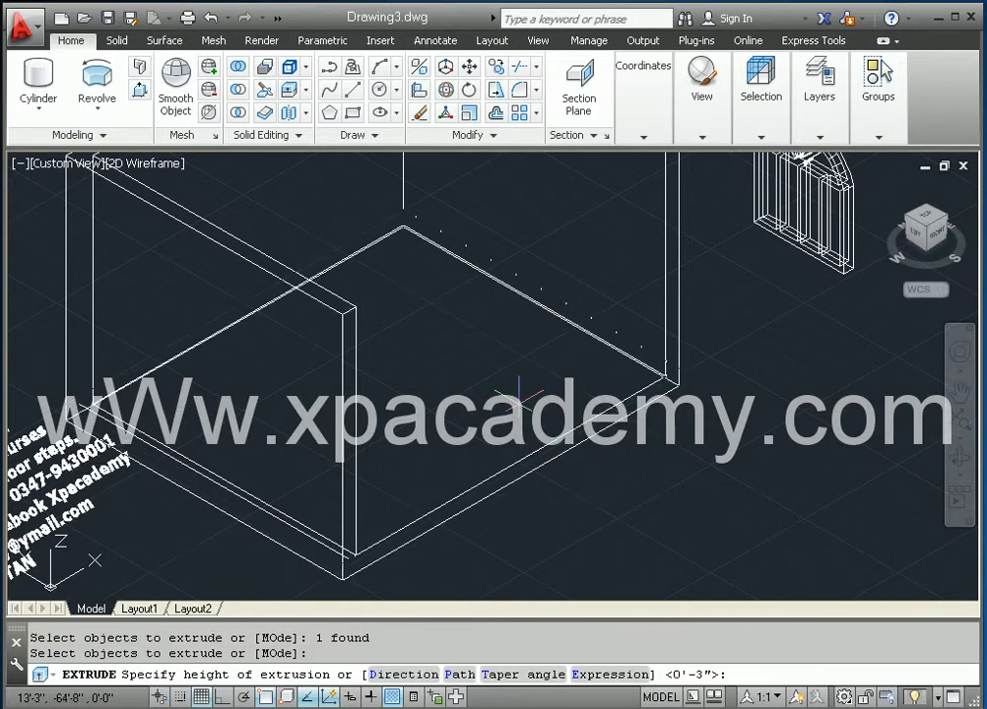
pyautogui.write('1')
pyautogui.press('Return')
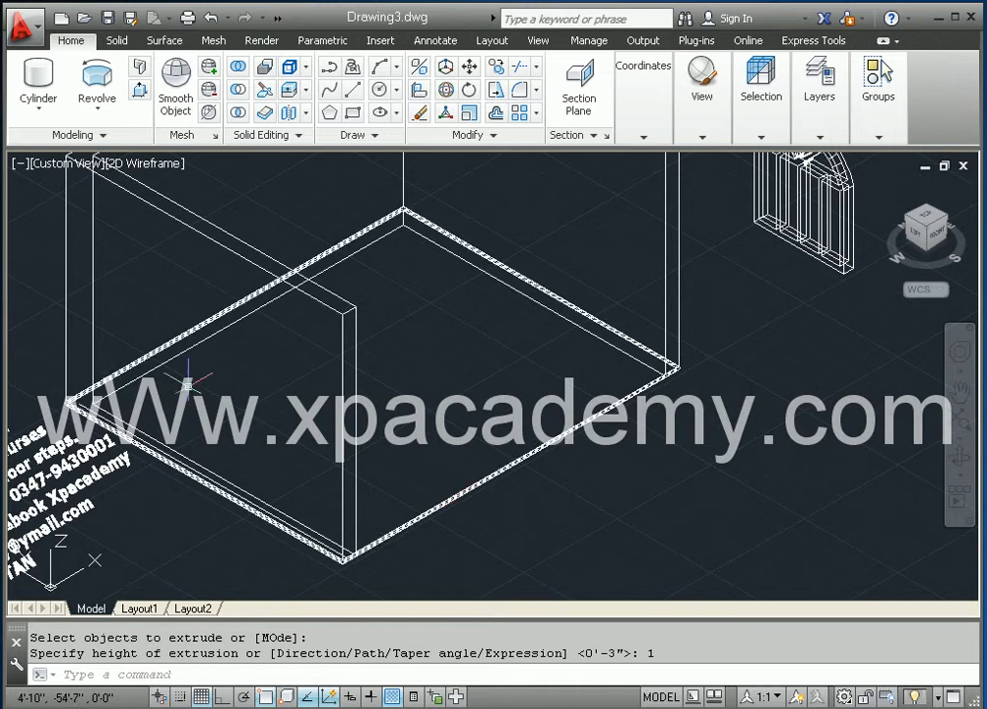
# - Switch the model to the Shaded visual style and inspect the walls and floor
pyautogui.moveTo(465, 360); pyautogui.dragTo(532, 353, button='middle')
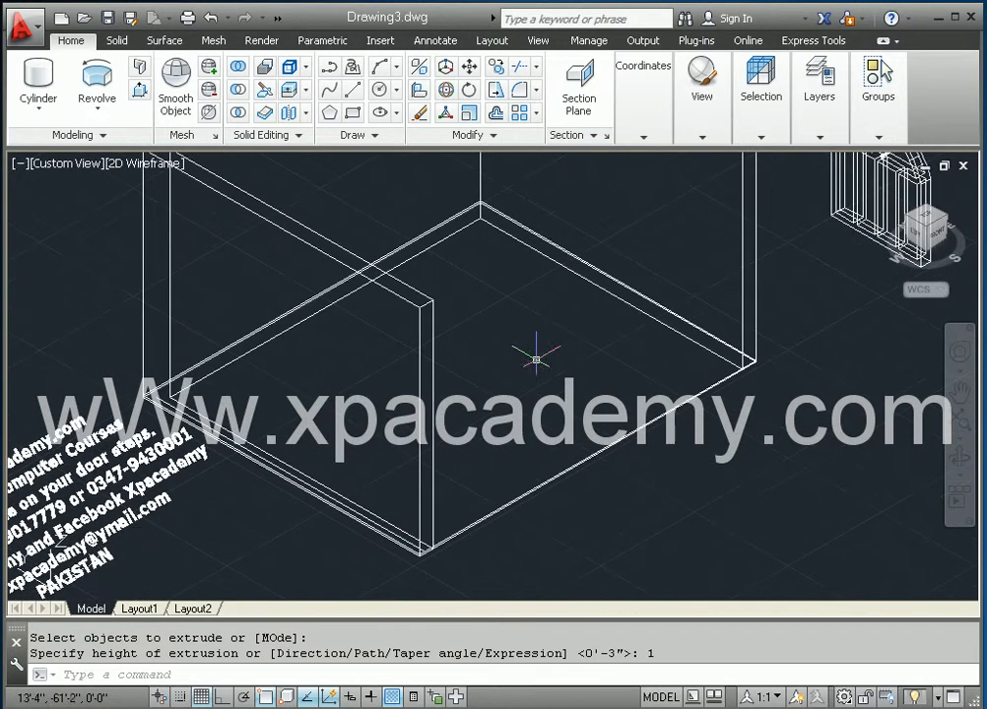
pyautogui.click(144, 164)
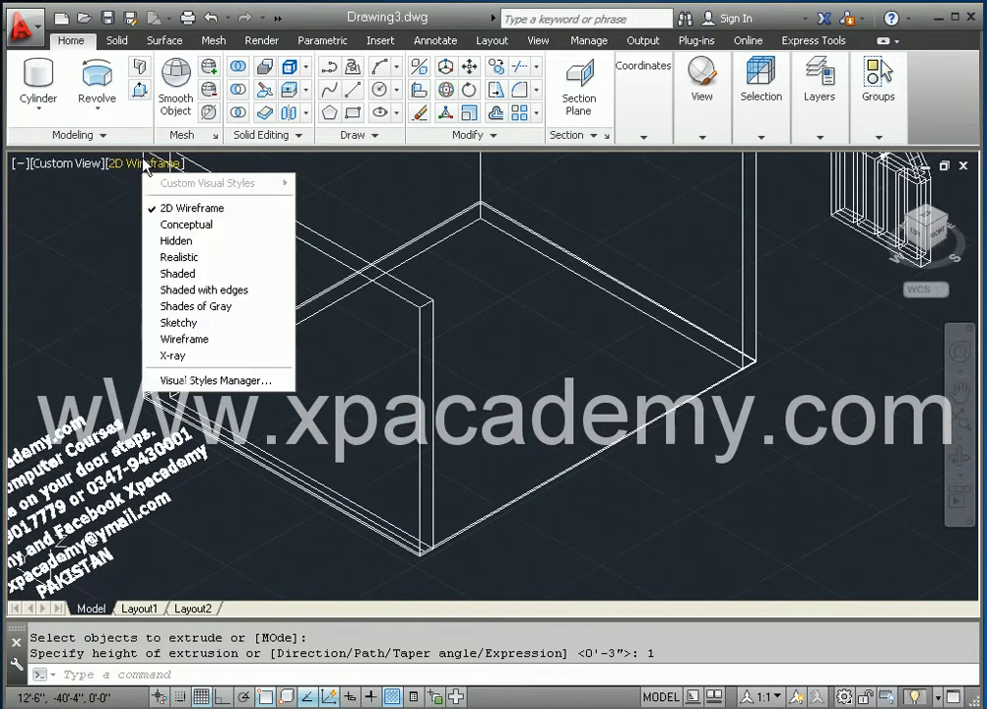
pyautogui.click(167, 273)
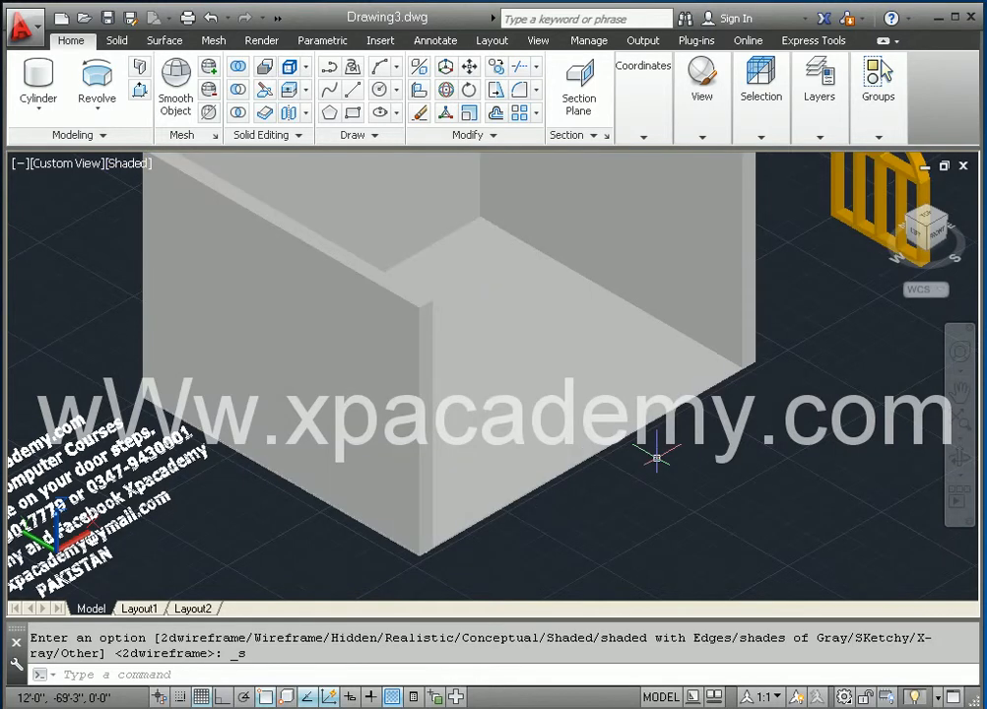
pyautogui.scroll(-5, 710, 473)
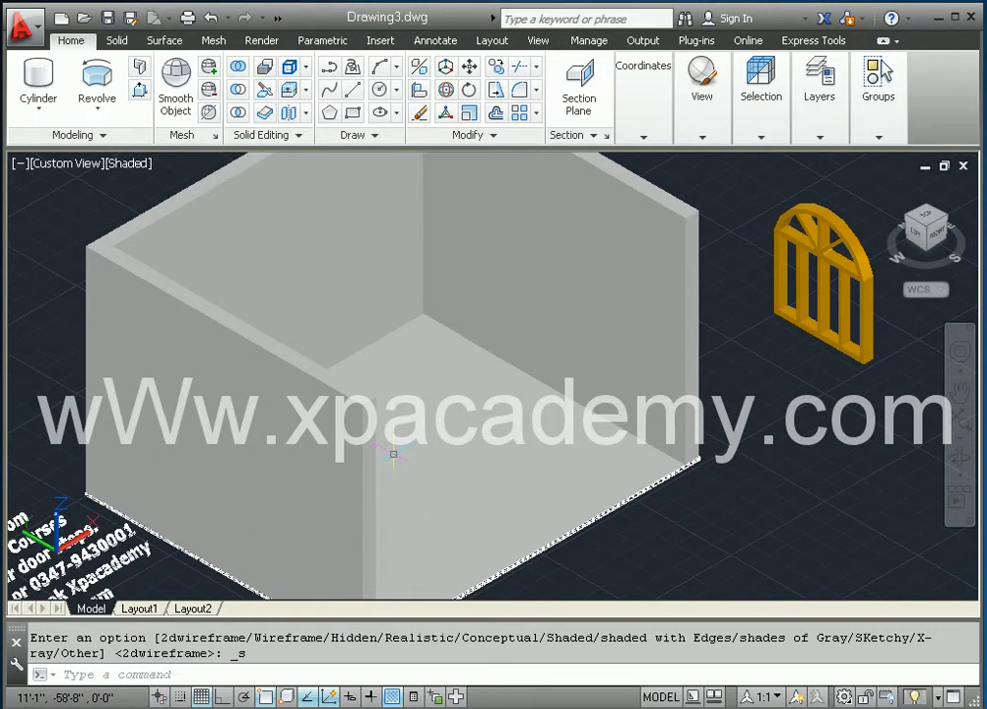
pyautogui.keyDown('shift'); pyautogui.moveTo(391, 450); pyautogui.dragTo(310, 521, button='middle'); pyautogui.keyUp('shift')
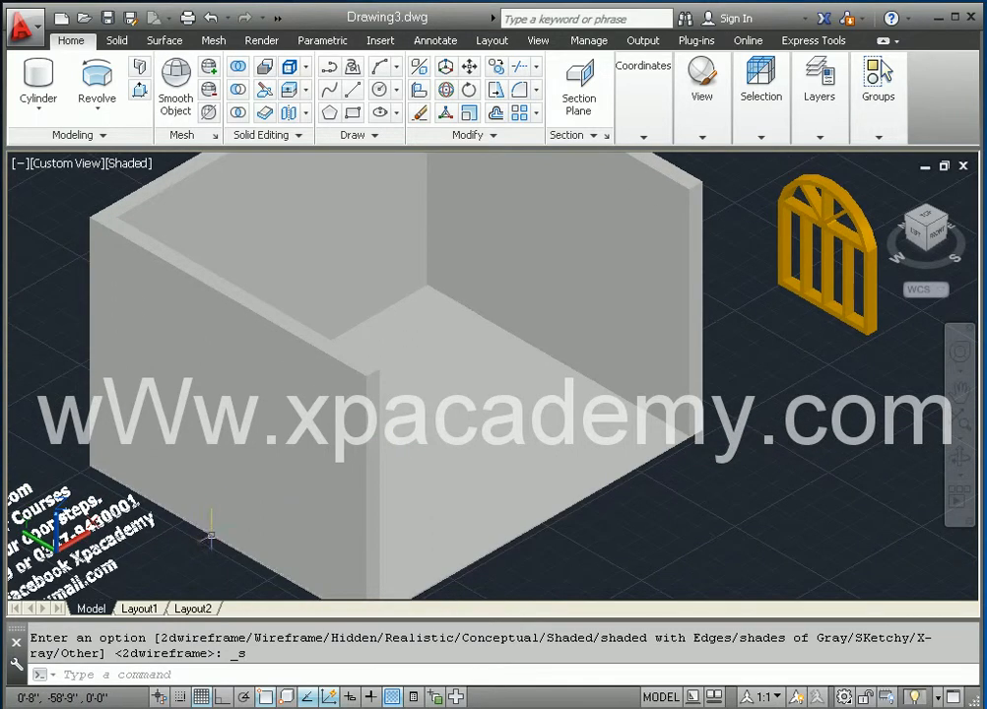
pyautogui.moveTo(218, 519); pyautogui.dragTo(295, 422, button='middle')
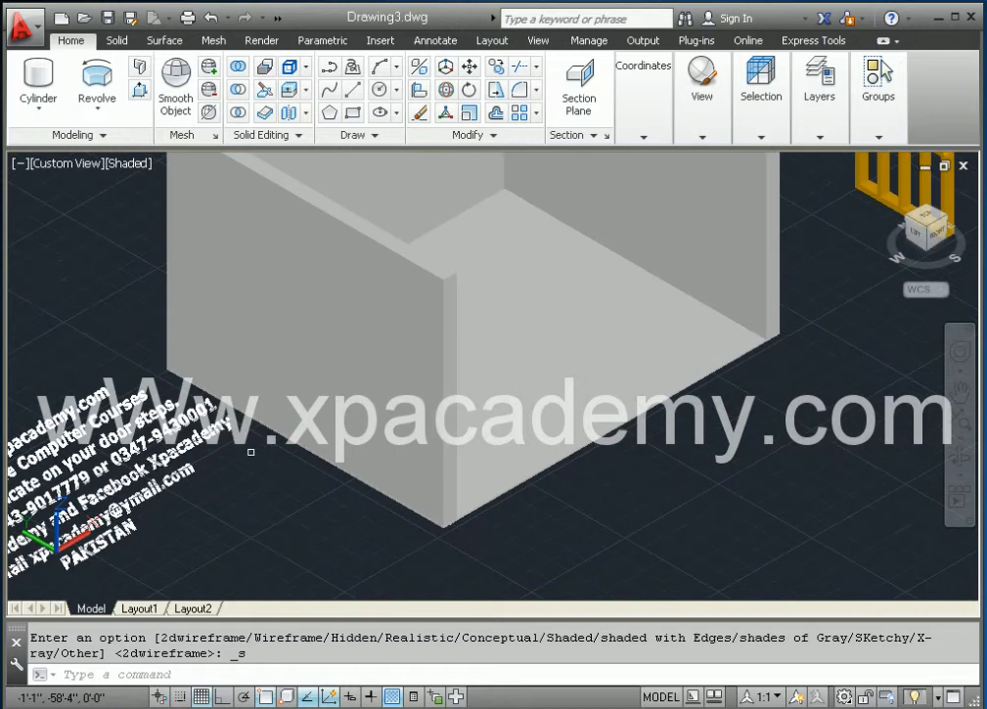
# - Copy the whole flat arched window outline to the free space between it and the yellow window
pyautogui.scroll(-2, 357, 436)
pyautogui.moveTo(361, 438); pyautogui.dragTo(3, 522, button='middle')
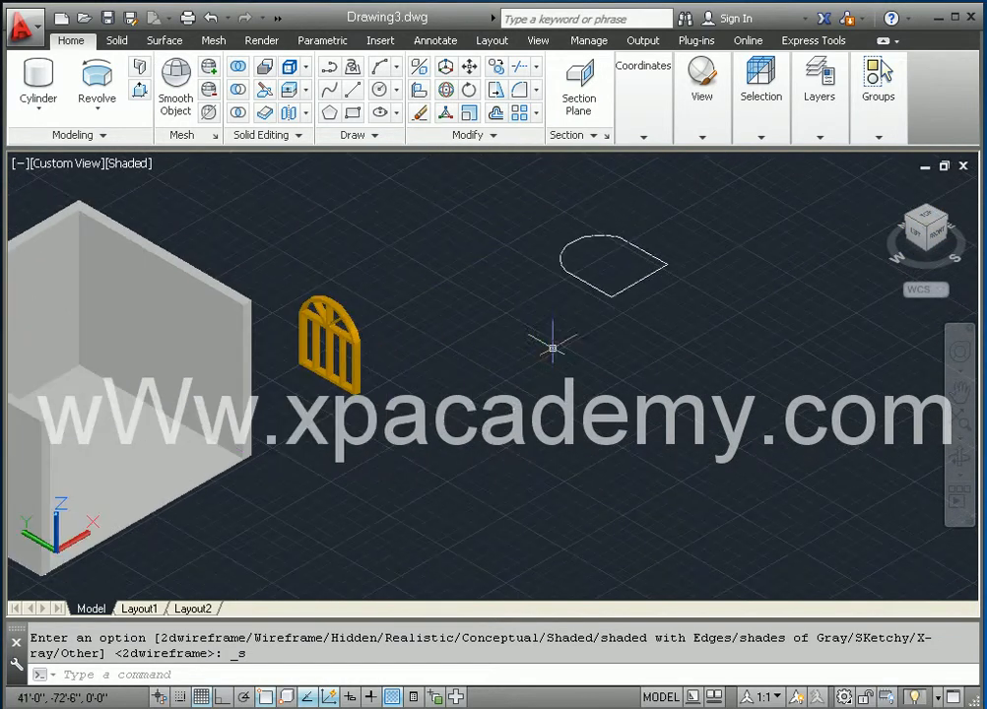
pyautogui.scroll(2, 595, 268)
pyautogui.moveTo(595, 269); pyautogui.dragTo(622, 347, button='middle')
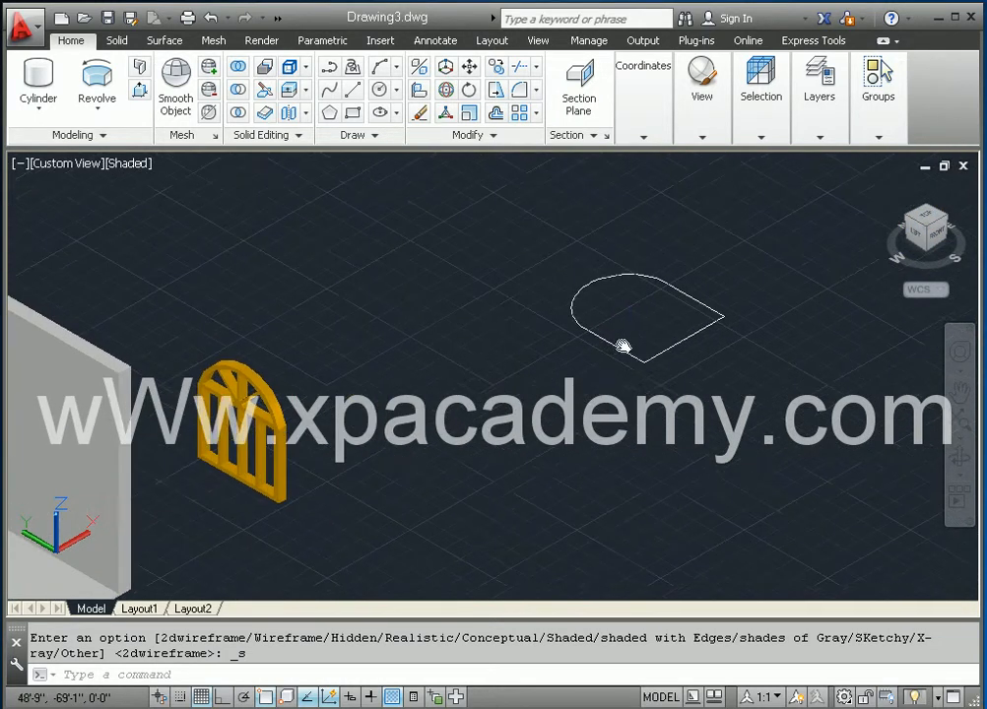
pyautogui.scroll(3, 628, 327)
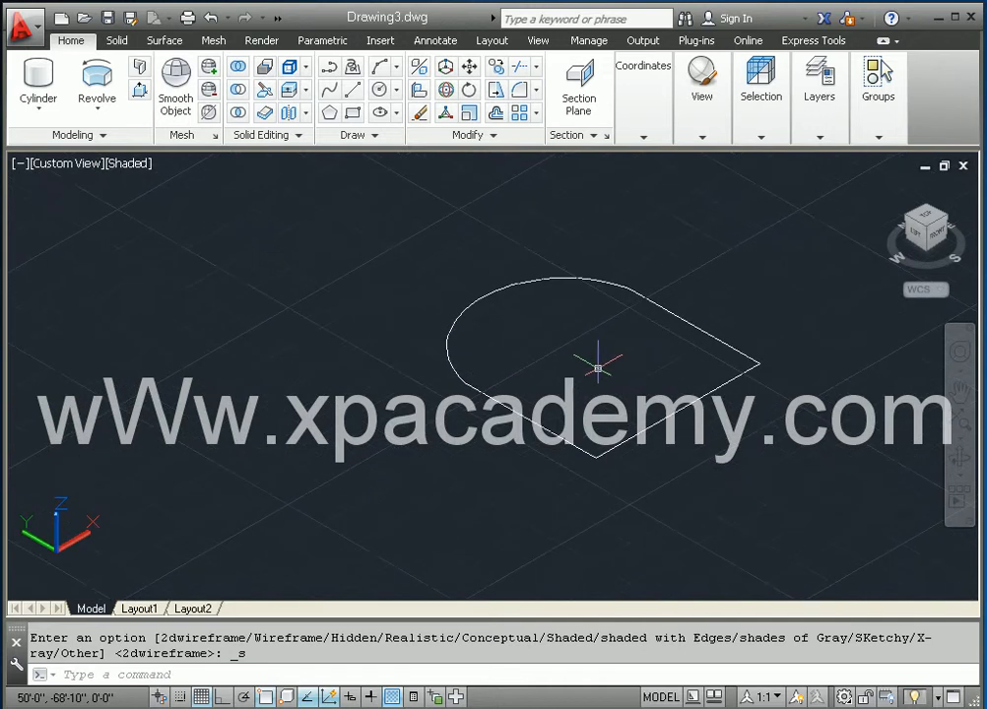
pyautogui.write('co')
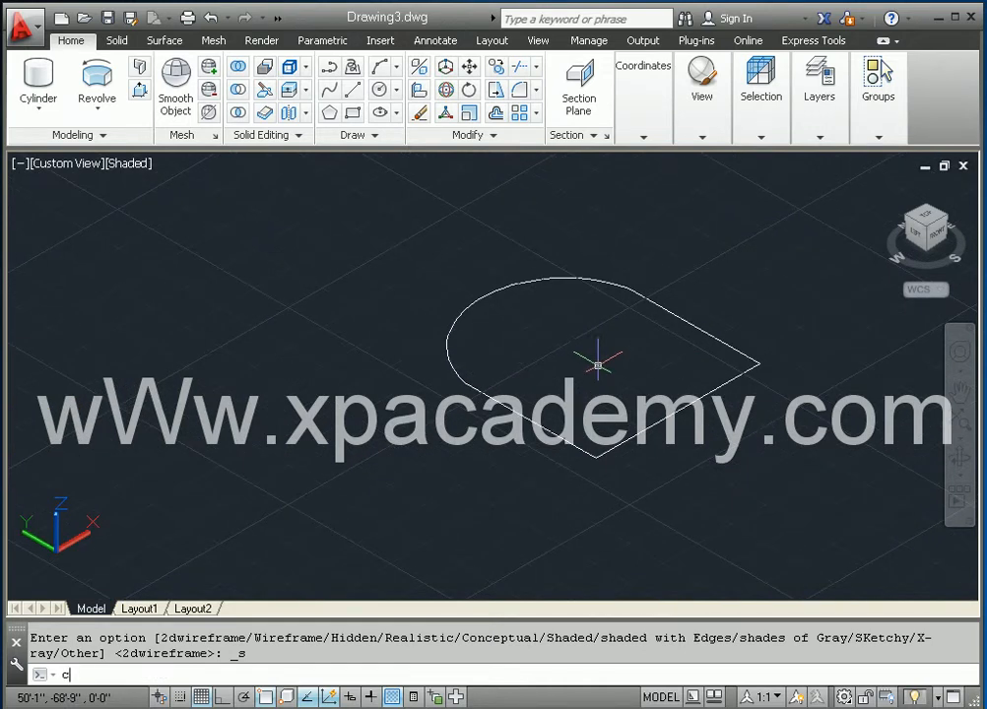
pyautogui.press('Return')
pyautogui.click(771, 258)
pyautogui.click(473, 435)
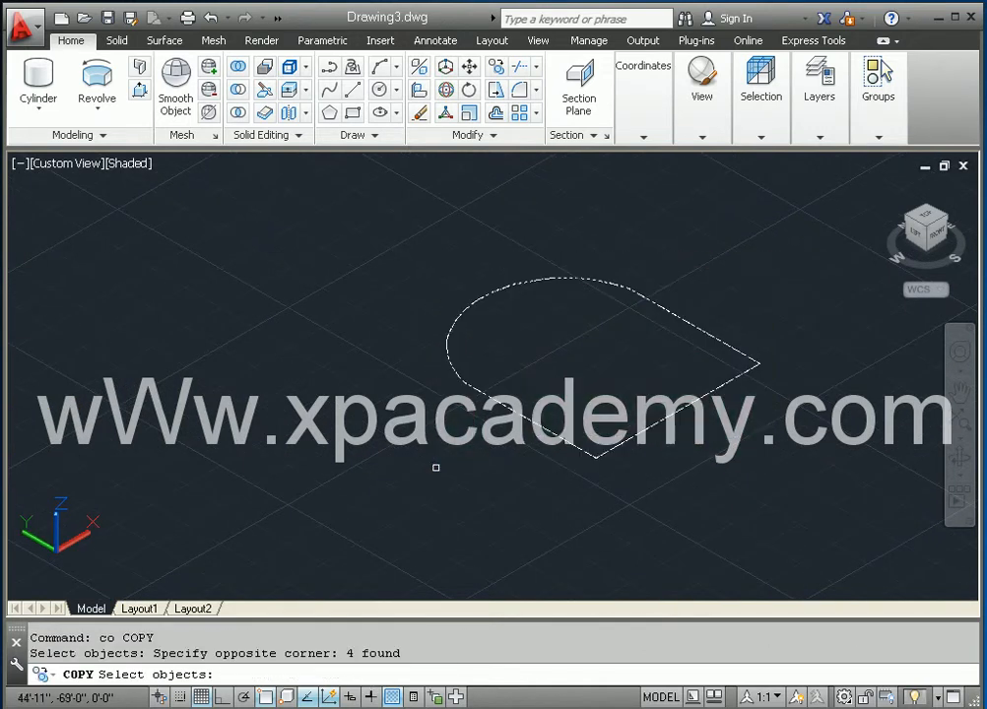
pyautogui.press('Return')
pyautogui.click(595, 456)
pyautogui.moveTo(520, 477); pyautogui.dragTo(663, 363, button='middle')
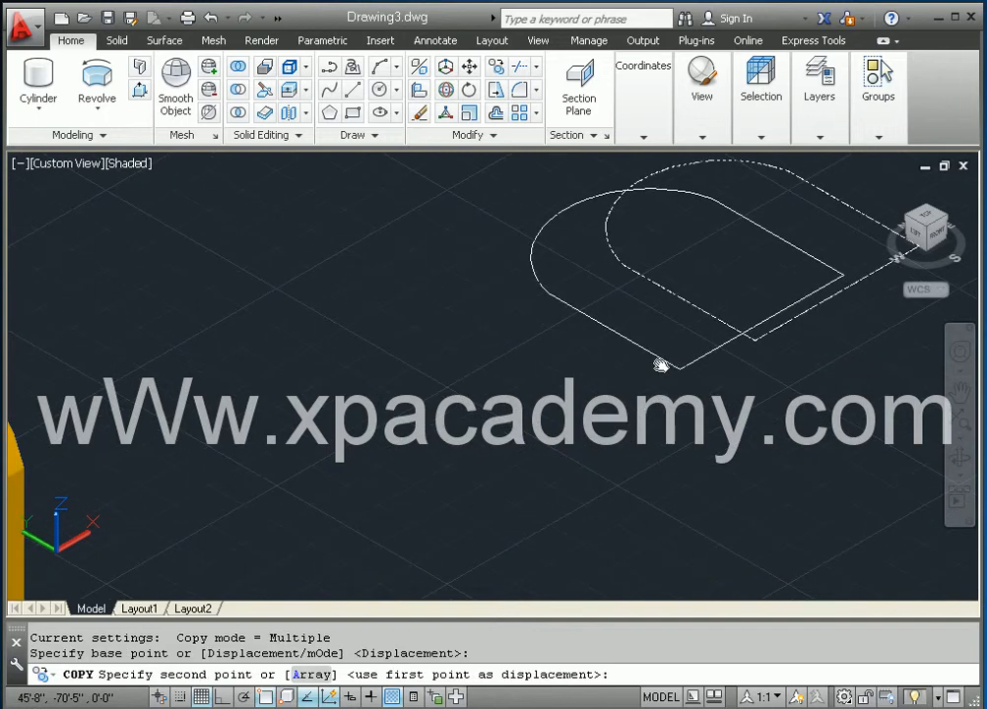
pyautogui.click(486, 452)
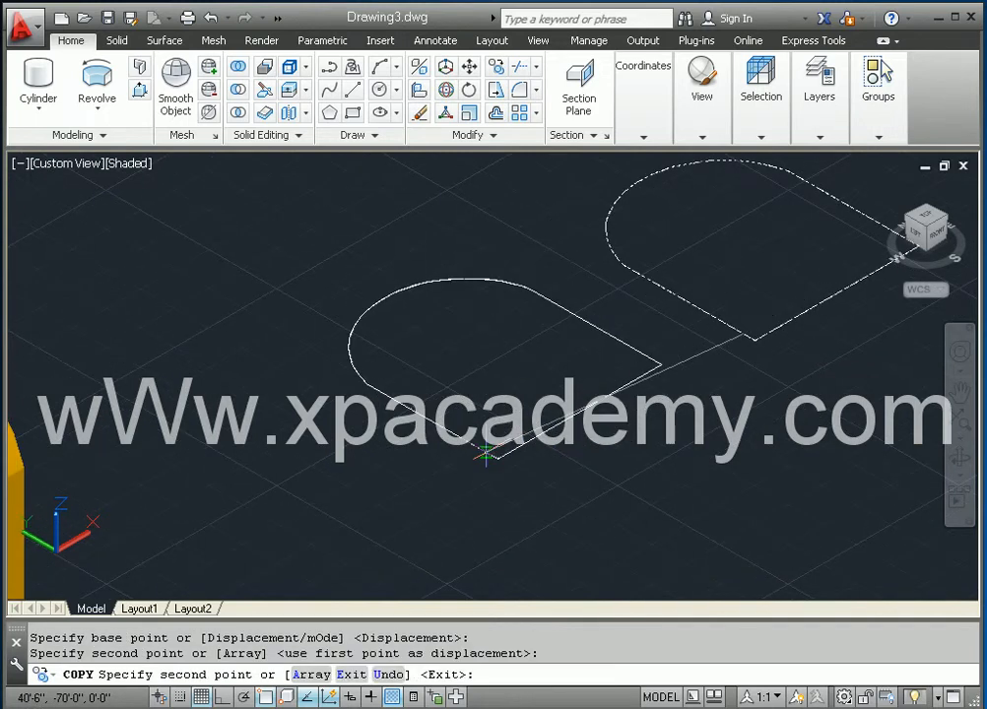
pyautogui.press('Return')
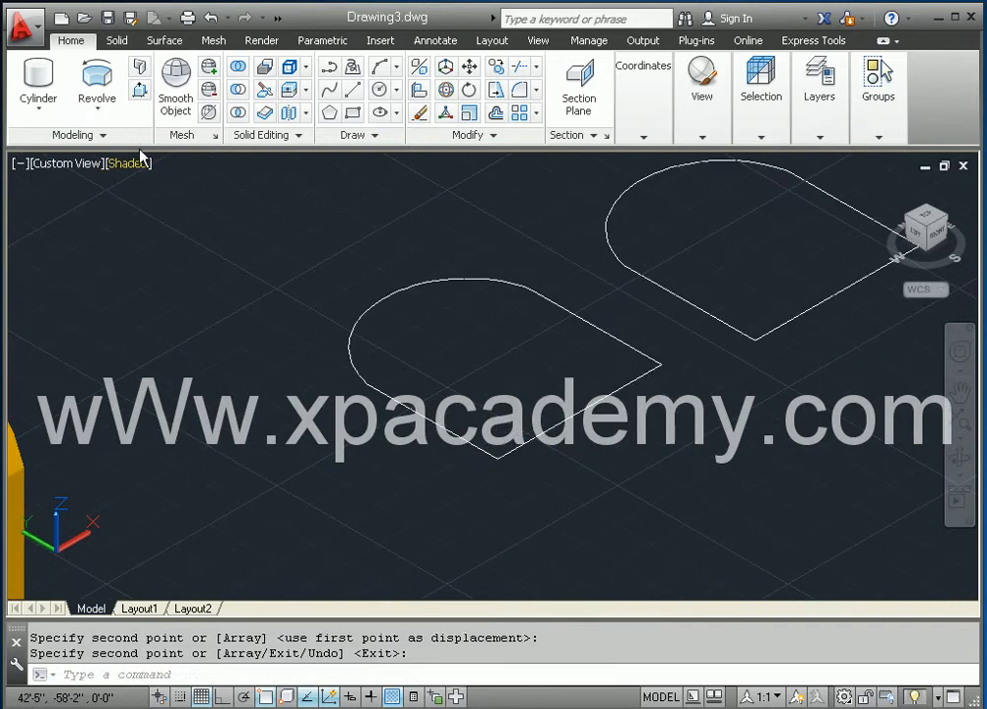
# - Presspull the copied arched outline nearest the yellow window to a height of 9"
pyautogui.click(138, 90)
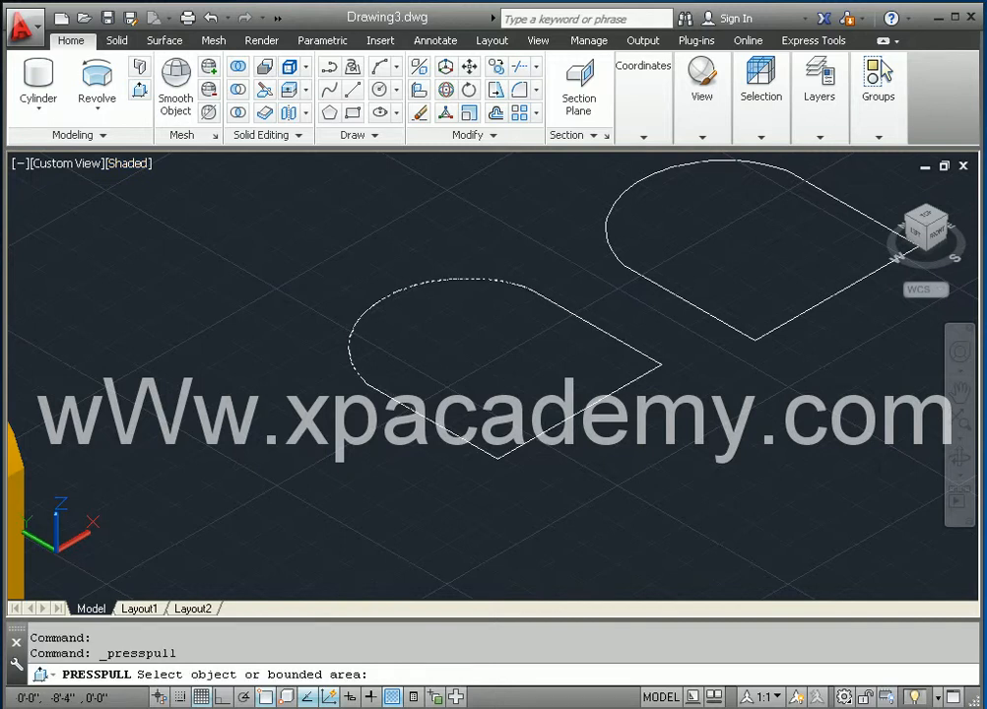
pyautogui.click(445, 330)
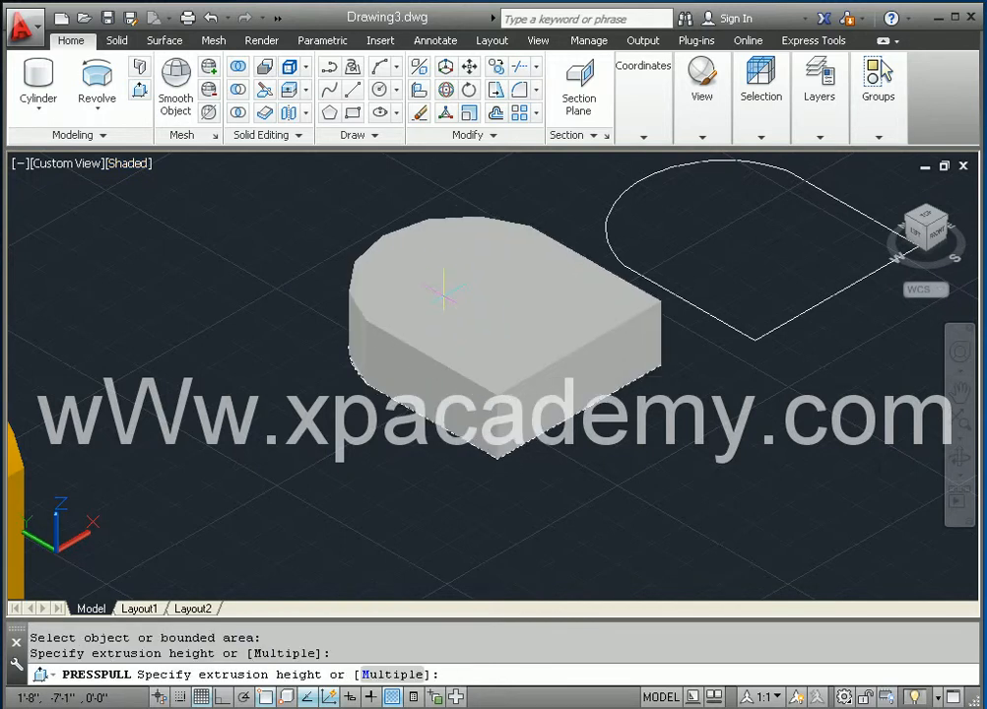
pyautogui.write('9')
pyautogui.press('Return')
pyautogui.scroll(-4, 444, 292)
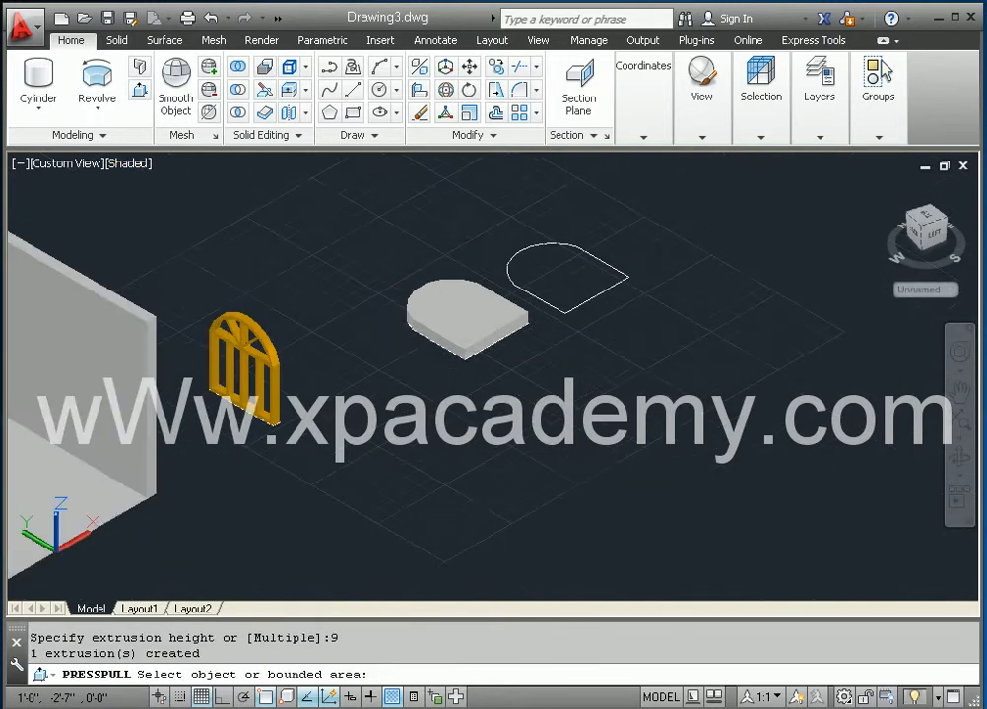
# - Try to presspull the remaining flat arched outline into a solid
pyautogui.moveTo(328, 559); pyautogui.dragTo(547, 482, button='middle')
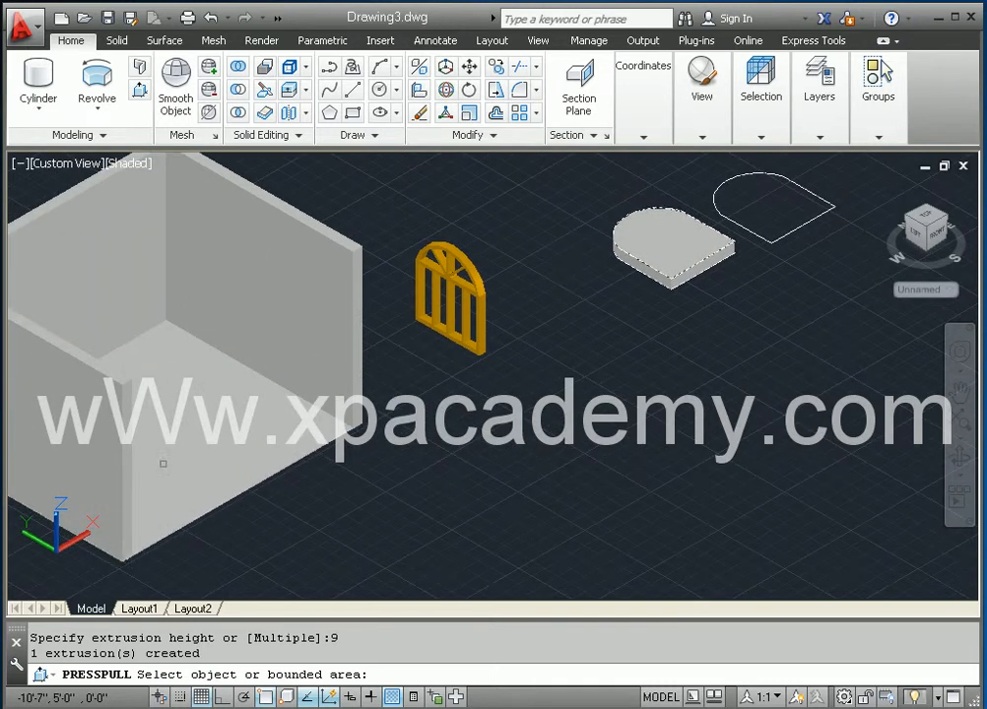
pyautogui.moveTo(676, 361); pyautogui.dragTo(502, 513, button='middle')
pyautogui.scroll(3, 552, 438)
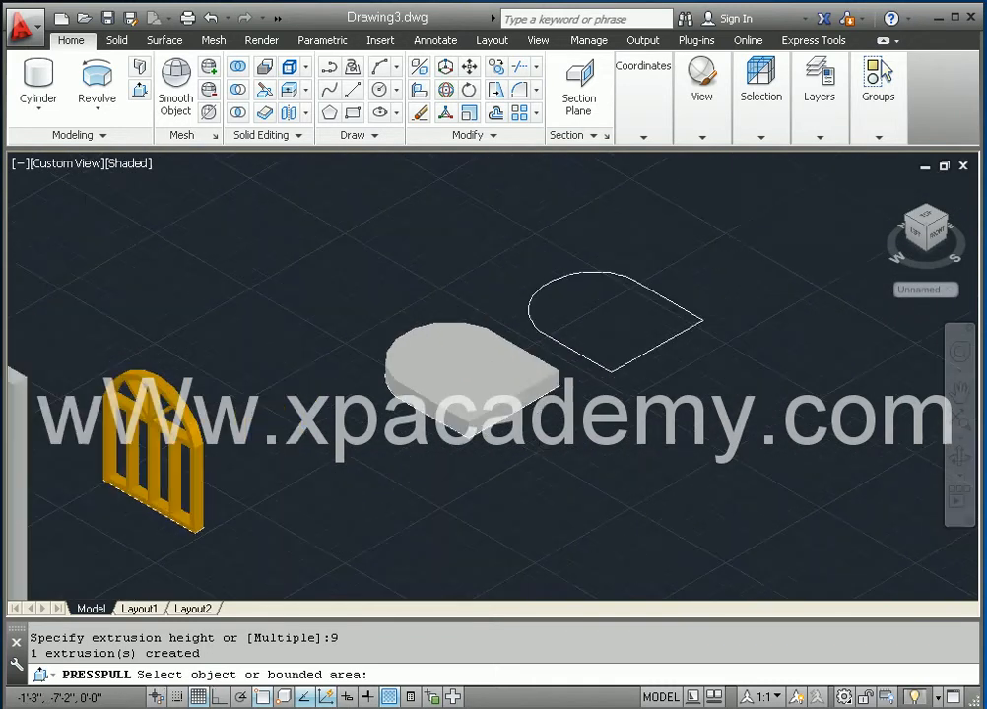
pyautogui.click(635, 280)
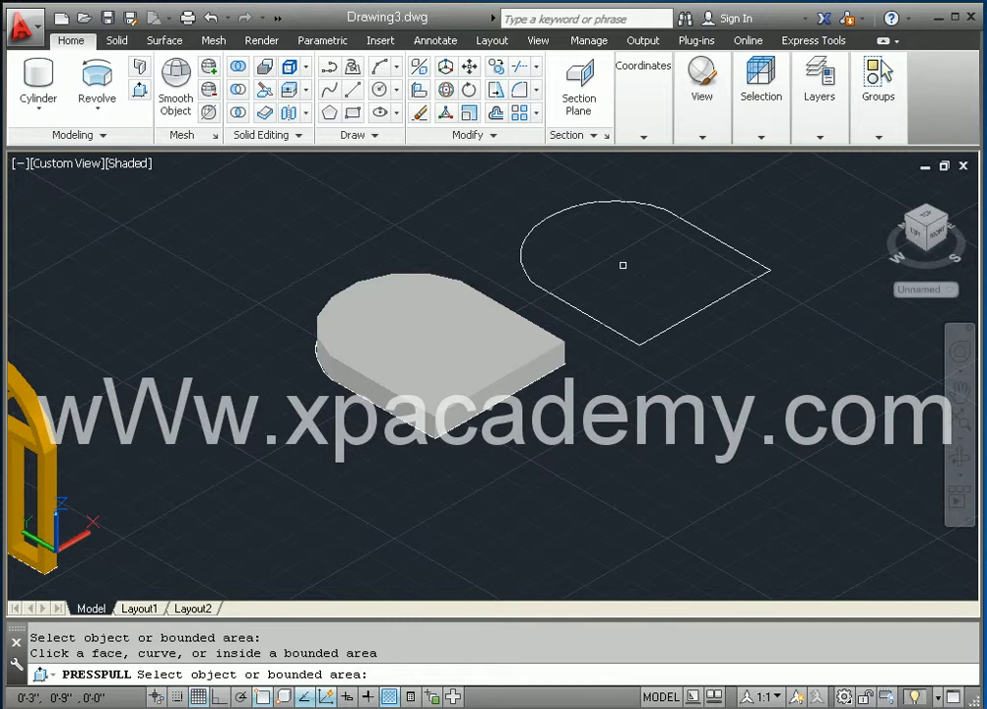
pyautogui.press('Return')
pyautogui.press('Return')
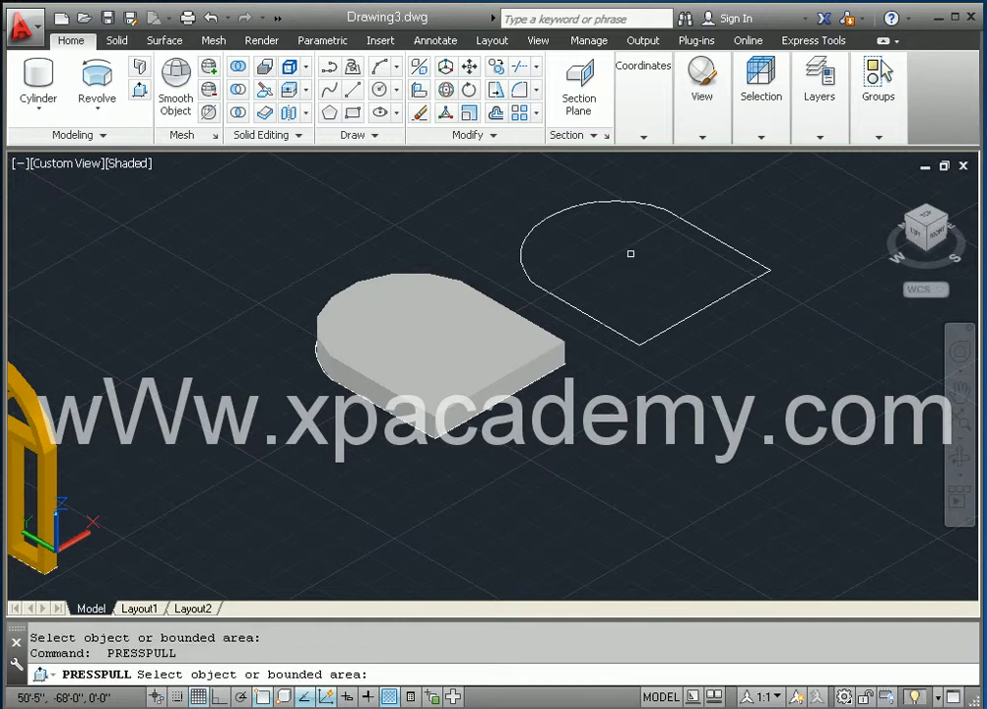
pyautogui.click(631, 253)
pyautogui.moveTo(628, 291); pyautogui.dragTo(540, 388, button='middle')
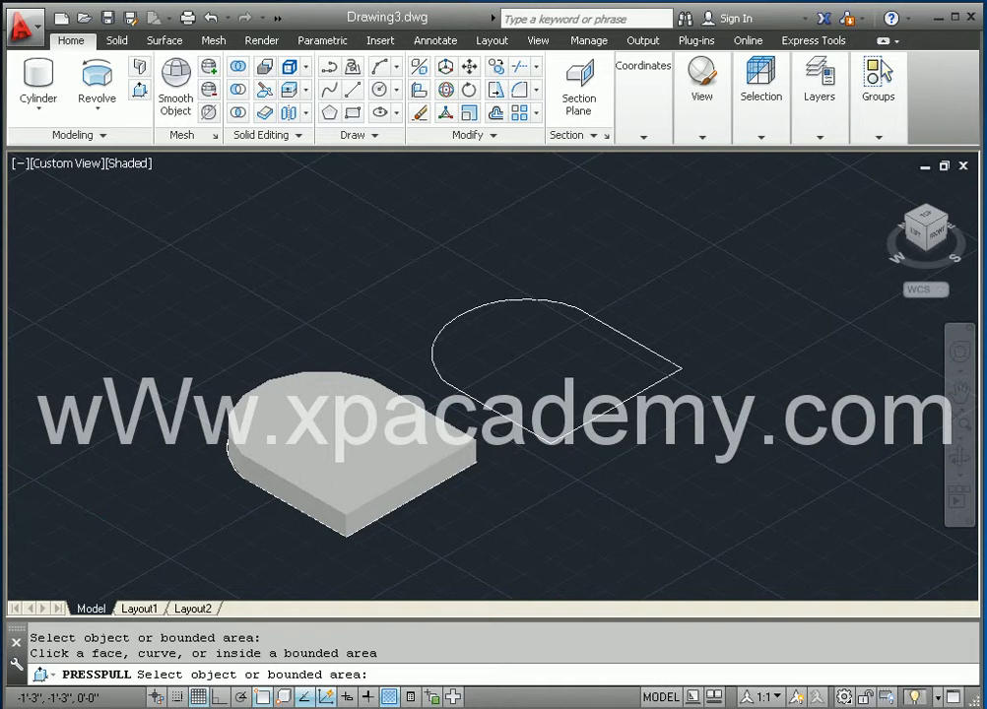
pyautogui.scroll(3, 557, 383)
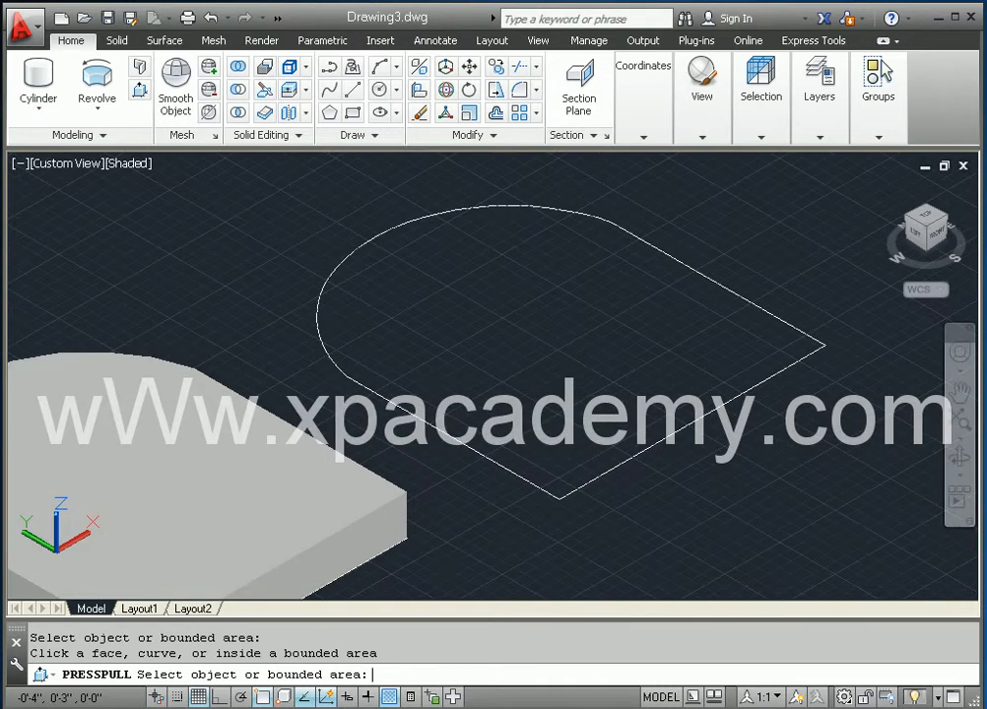
pyautogui.press('Return')
pyautogui.press('Return')
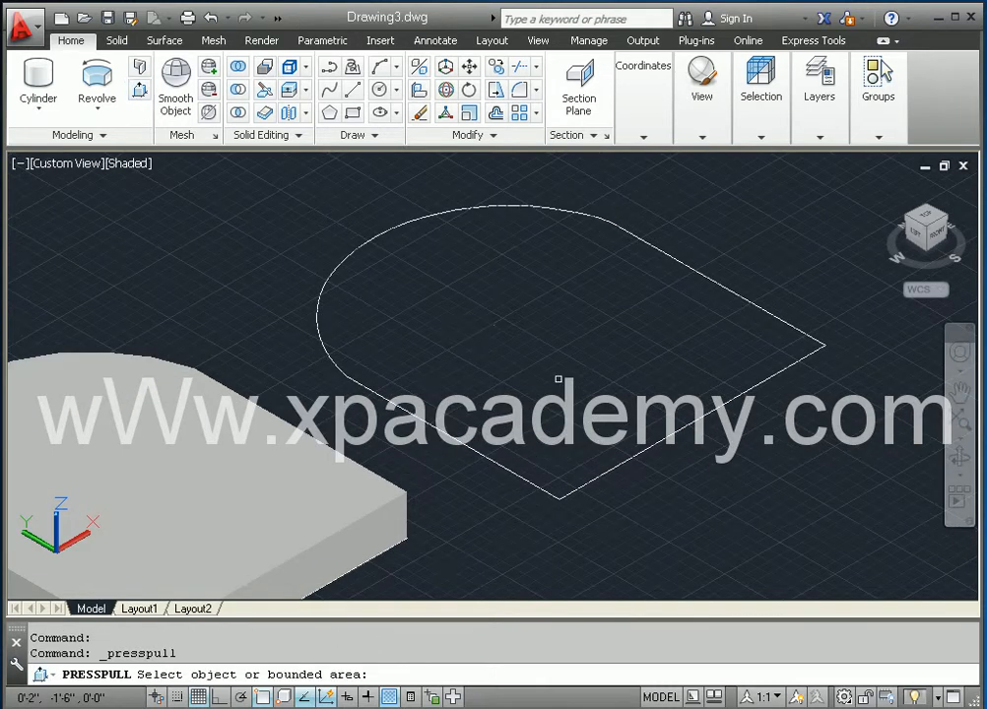
pyautogui.click(571, 358)
pyautogui.scroll(-2, 513, 418)
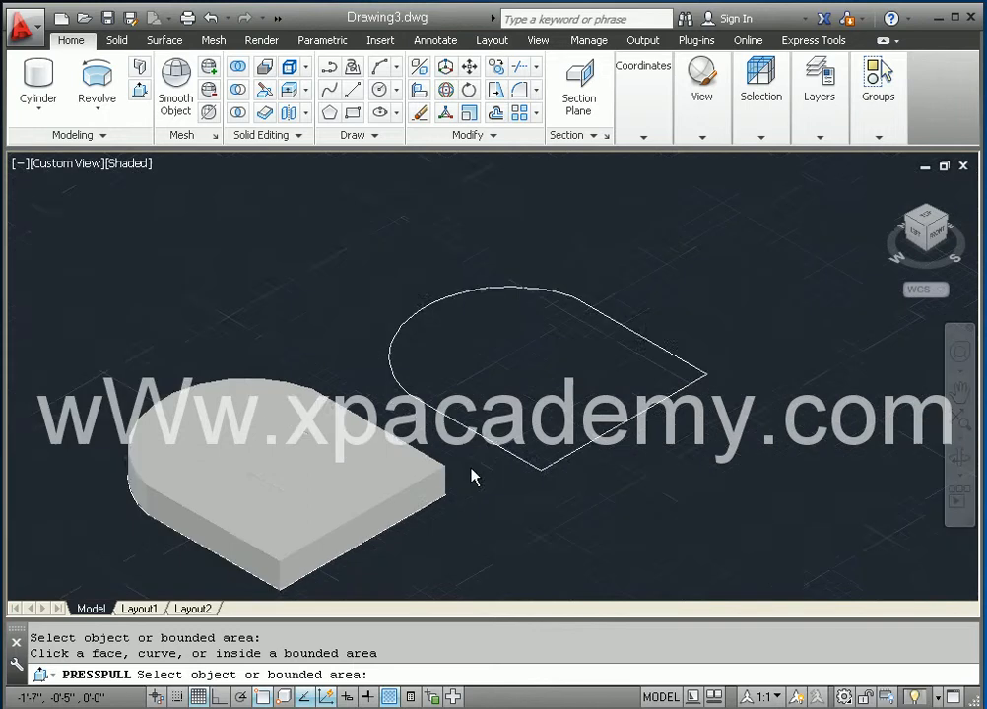
pyautogui.press('Return')
pyautogui.moveTo(535, 411); pyautogui.dragTo(599, 351, button='middle')
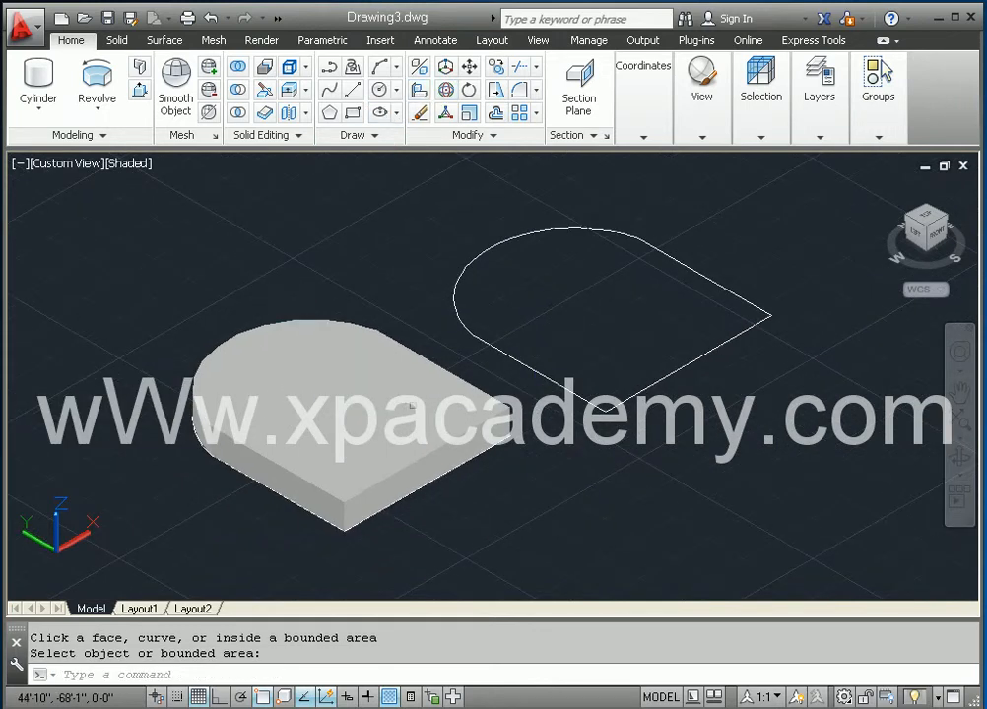
# - Stand the arched solid upright with 3D Rotate, turning it 90° about the X axis at its lower front corner
pyautogui.click(325, 356)
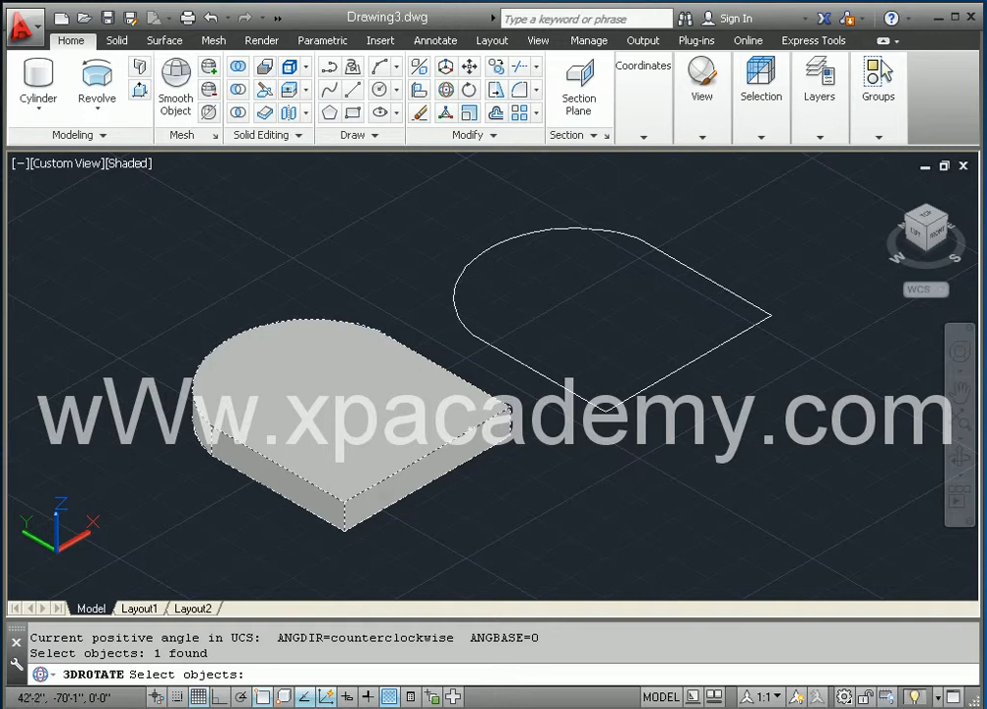
pyautogui.press('Return')
pyautogui.click(344, 533)
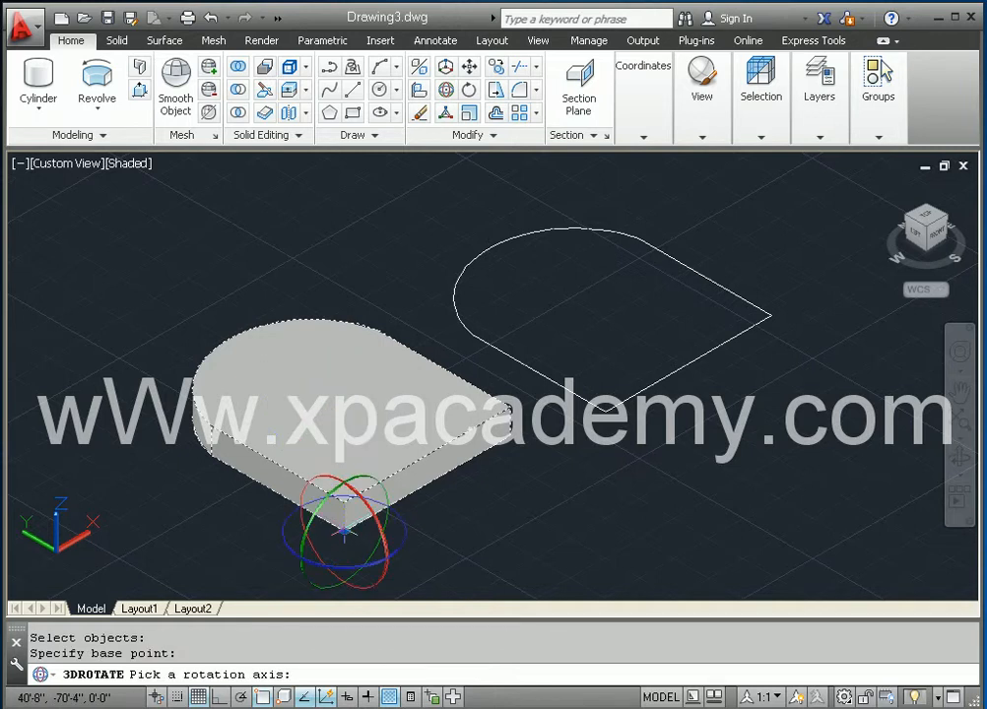
pyautogui.click(377, 519)
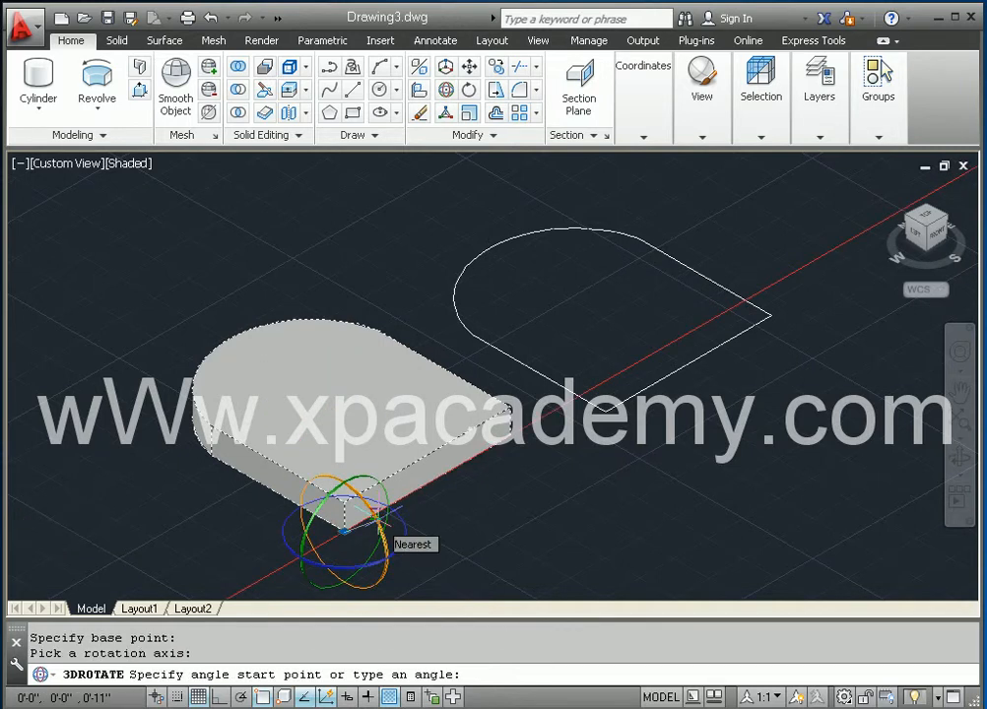
pyautogui.write('90')
pyautogui.press('Return')
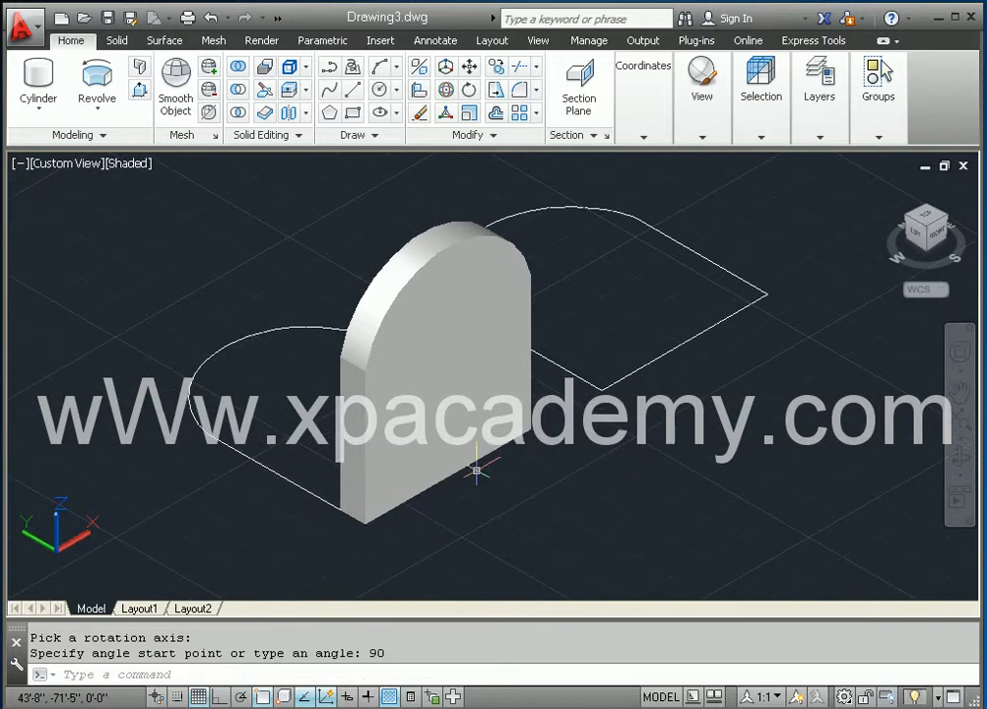
# - Rotate the upright arched solid a quarter turn clockwise in plan about its bottom corner, with Ortho on, so it parallels the yellow window
pyautogui.moveTo(547, 490); pyautogui.dragTo(573, 479, button='middle')
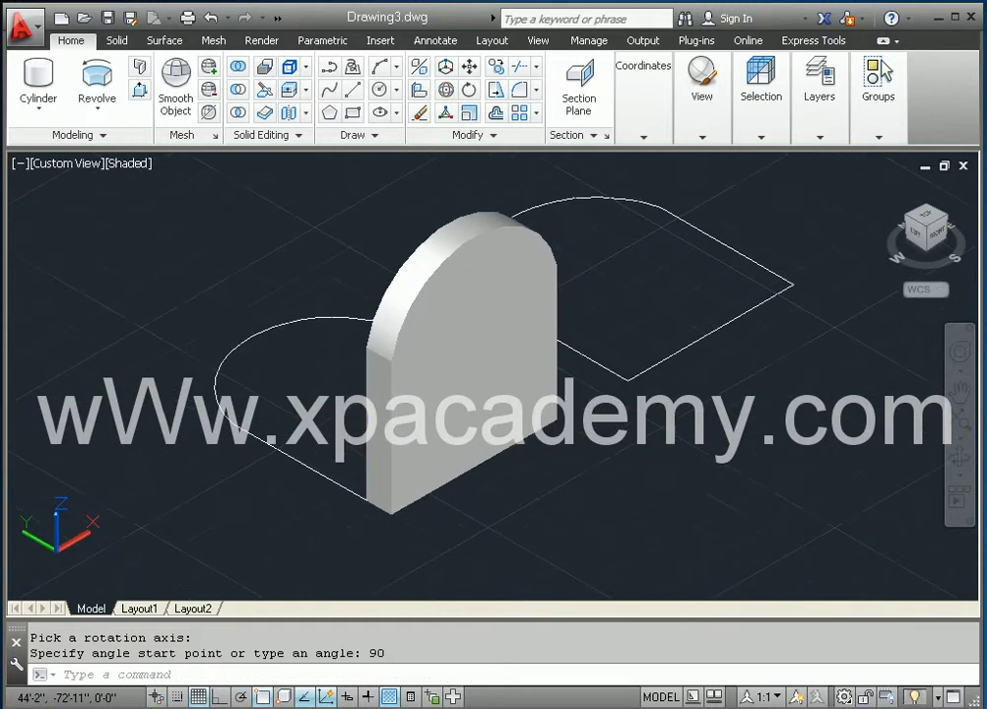
pyautogui.scroll(-5, 578, 478)
pyautogui.moveTo(569, 434); pyautogui.dragTo(592, 436, button='middle')
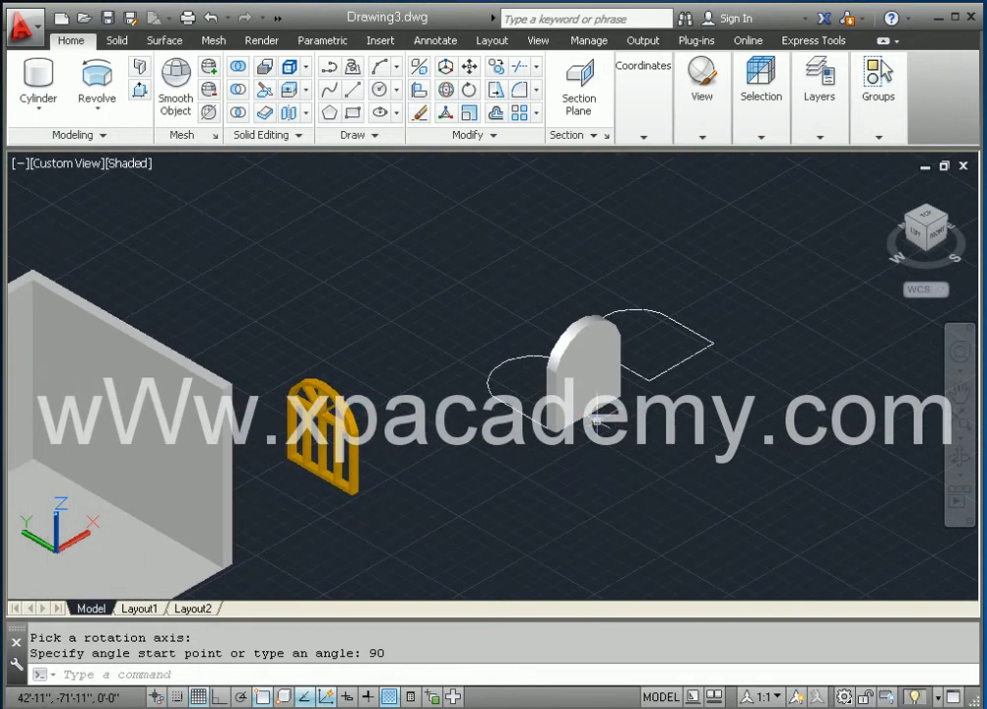
pyautogui.scroll(3, 596, 424)
pyautogui.scroll(2, 594, 403)
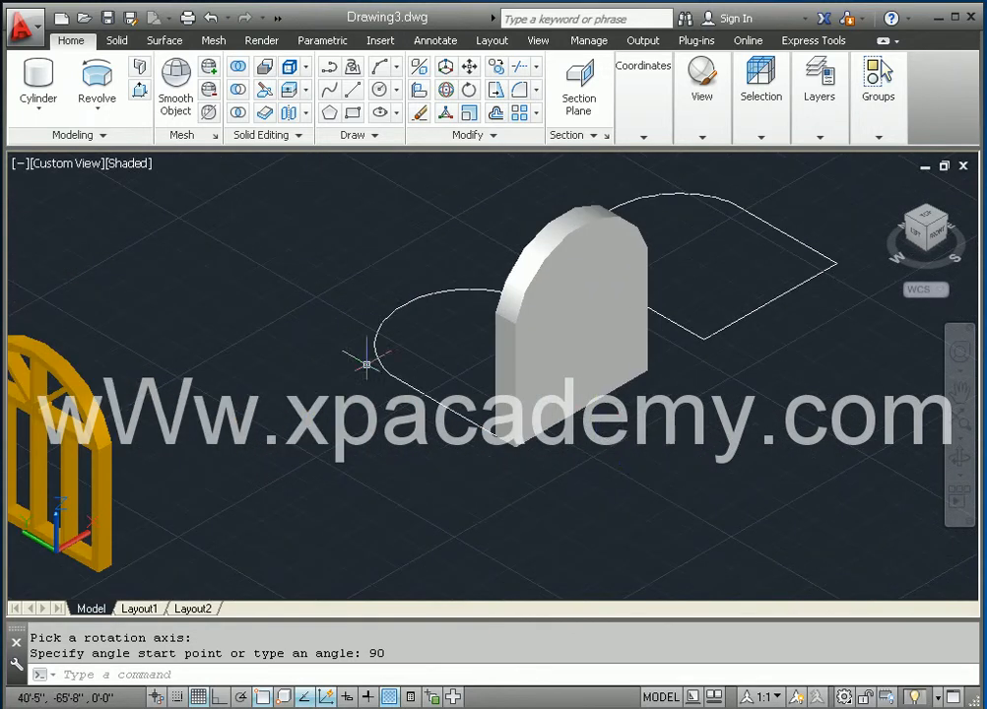
pyautogui.write('ro')
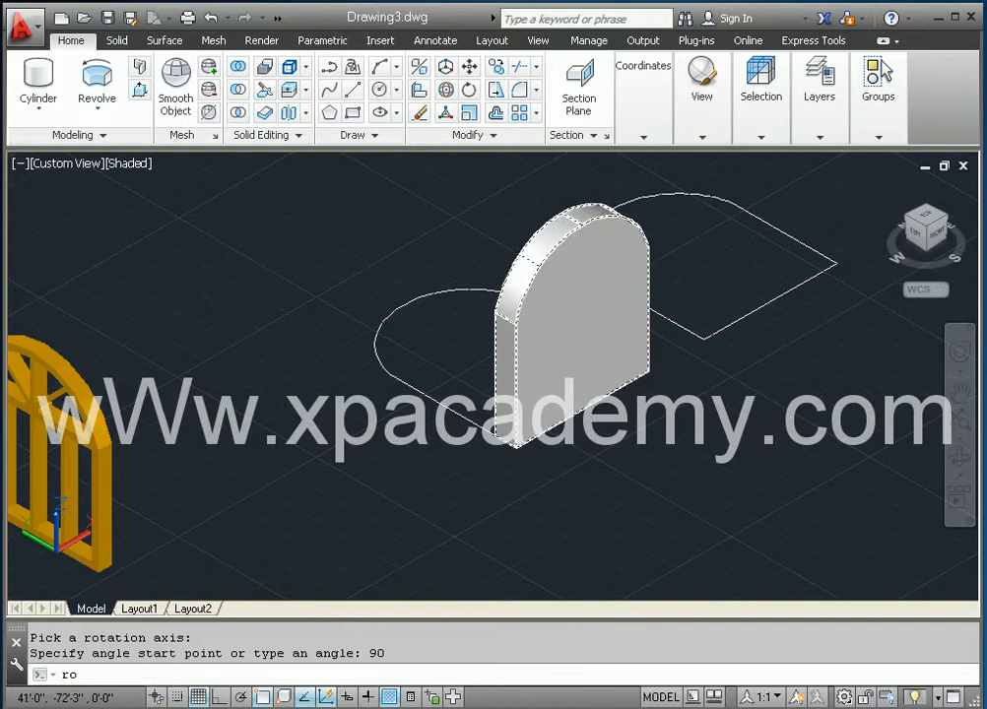
pyautogui.press('Return')
pyautogui.click(622, 383)
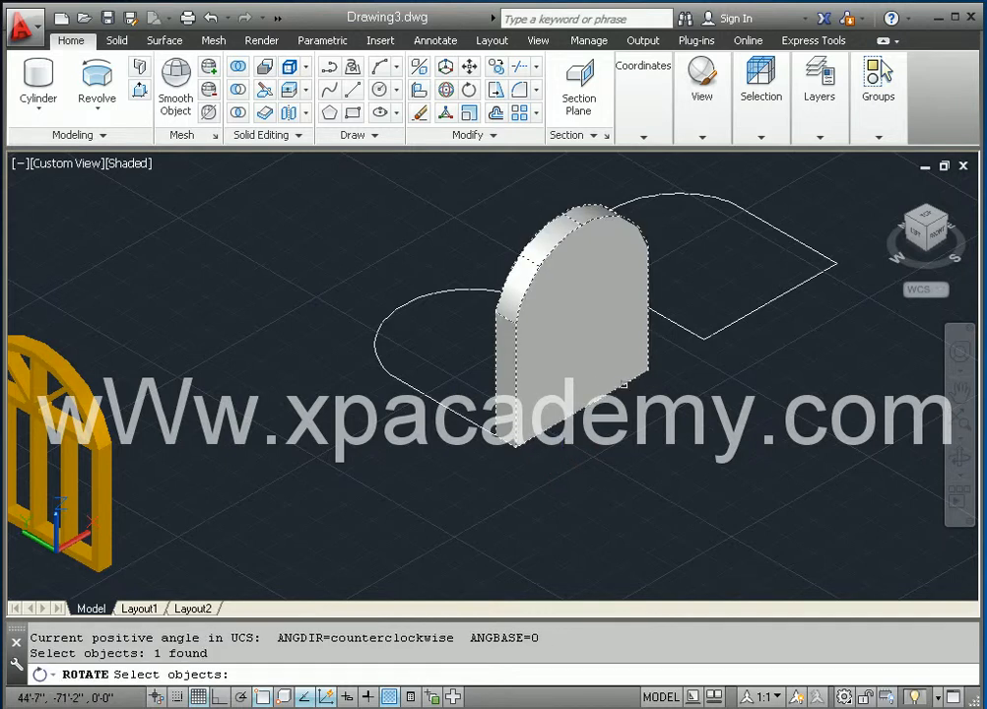
pyautogui.press('Return')
pyautogui.click(514, 445)
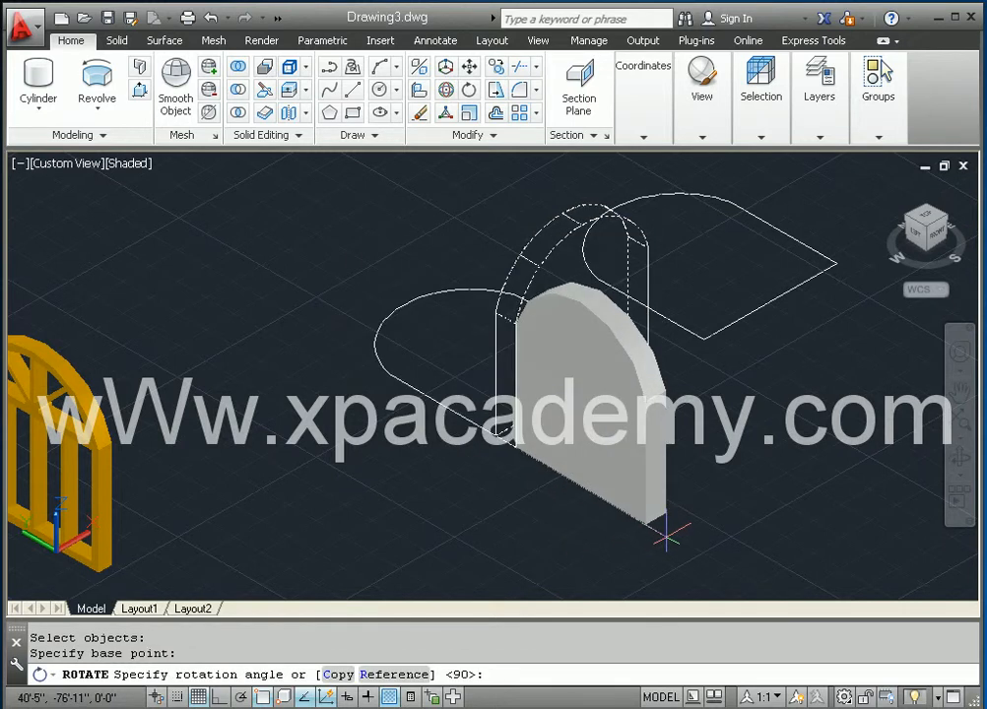
pyautogui.press('F8')
pyautogui.click(684, 535)
# - Move the arched solid by its bottom edge midpoint to the midpoint of the bottom outer edge of the wall beside the text
pyautogui.write('m')
pyautogui.press('Return')
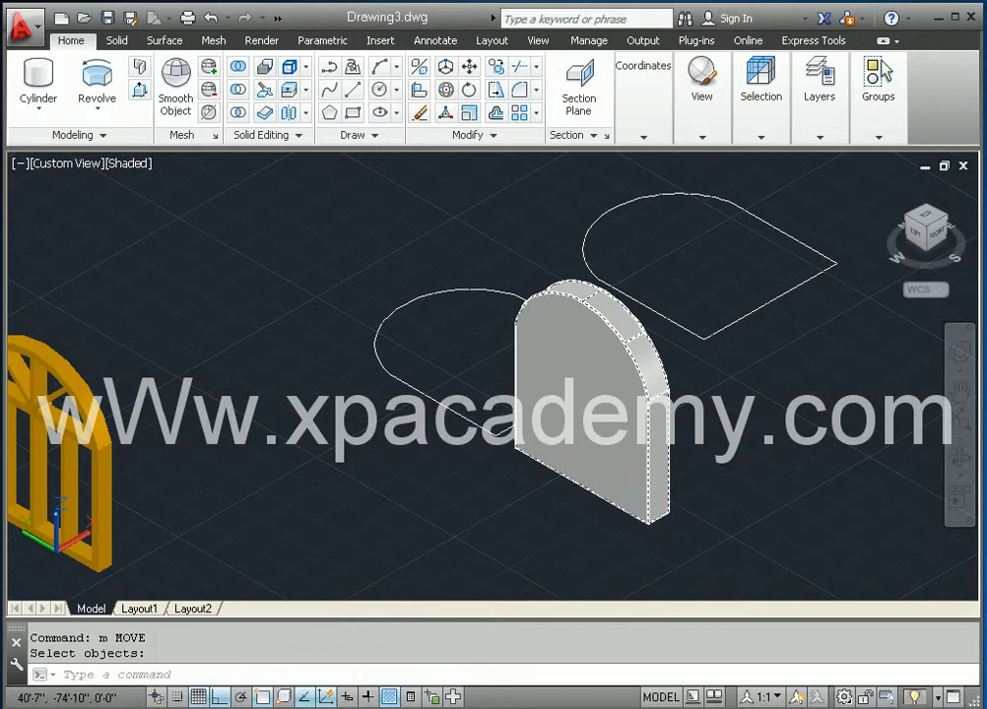
pyautogui.write('m')
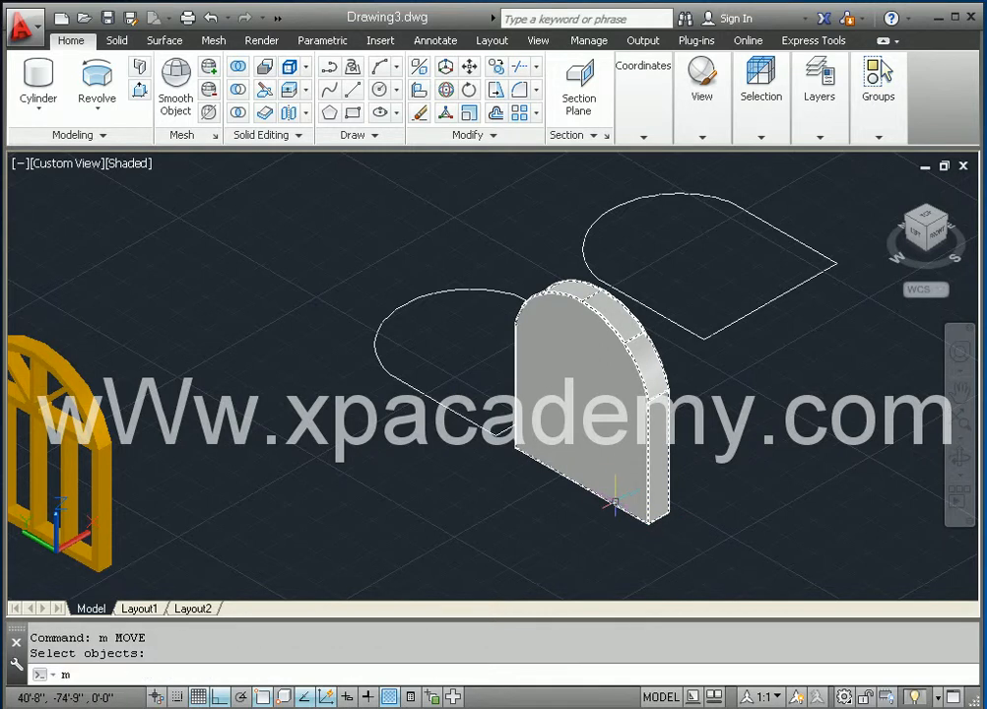
pyautogui.press('Return')
pyautogui.click(603, 496)
pyautogui.press('Return')
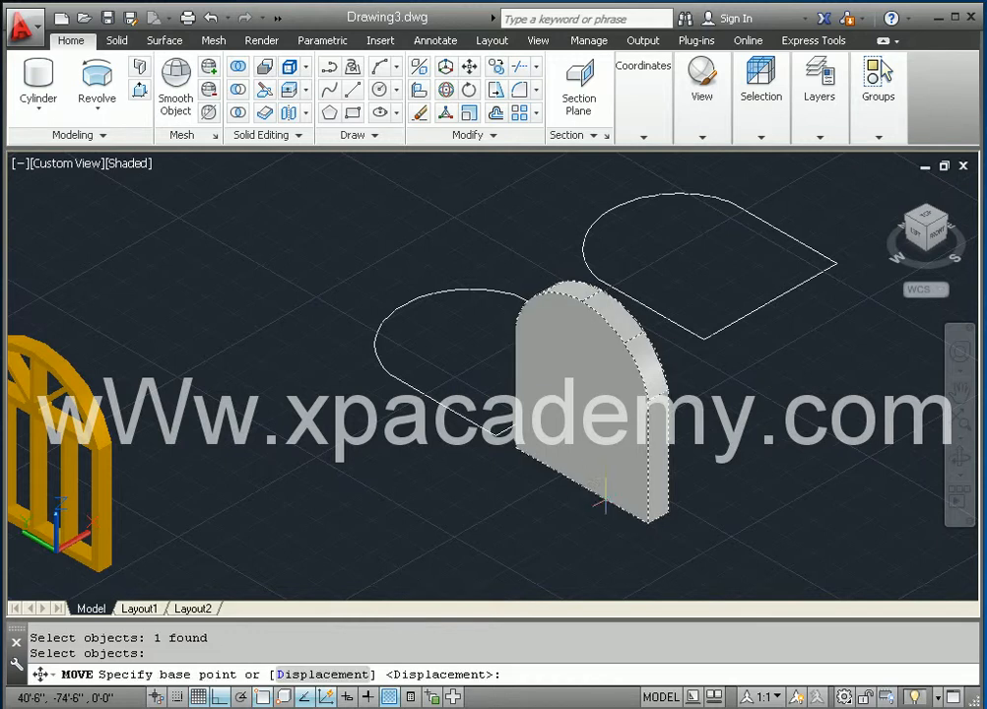
pyautogui.click(584, 486)
pyautogui.scroll(-6, 526, 501)
pyautogui.moveTo(488, 501); pyautogui.dragTo(599, 435, button='middle')
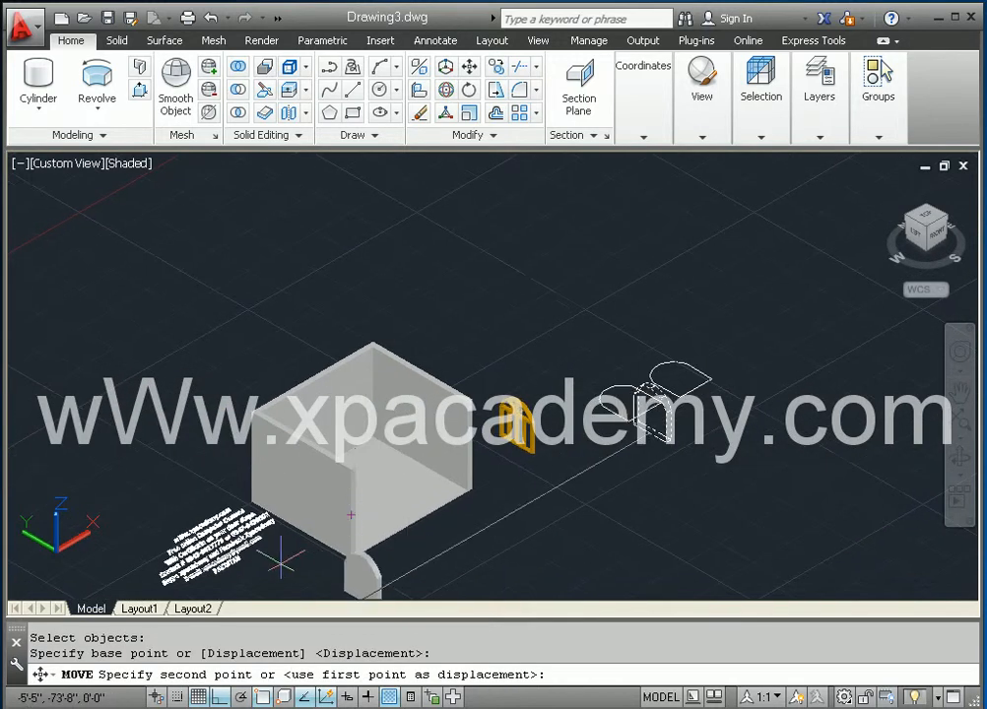
pyautogui.scroll(2, 291, 540)
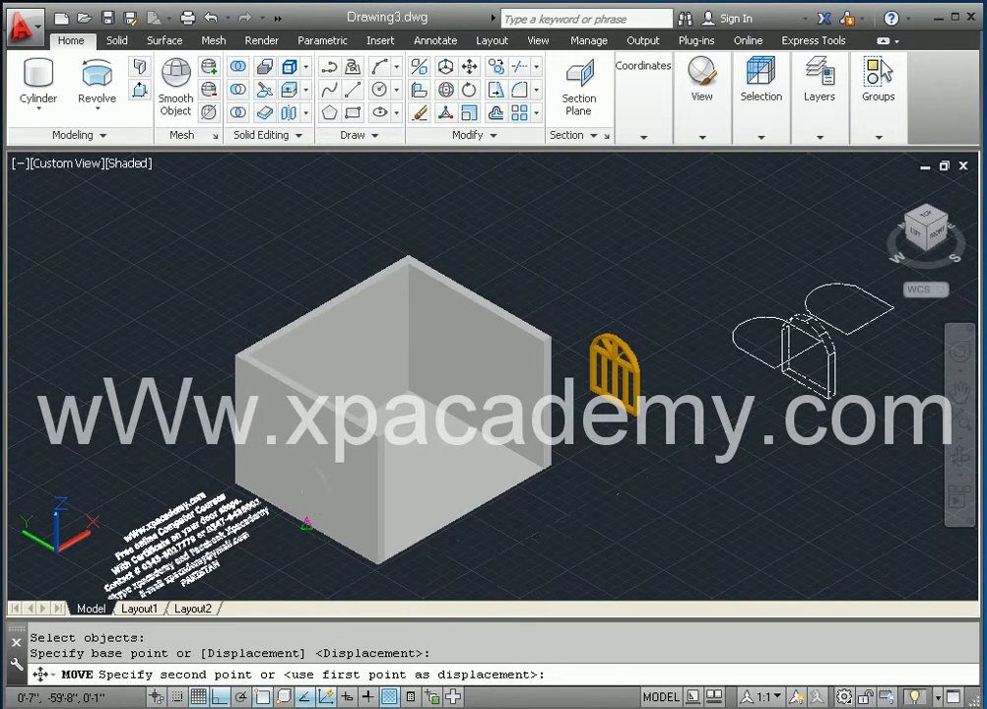
pyautogui.click(306, 522)
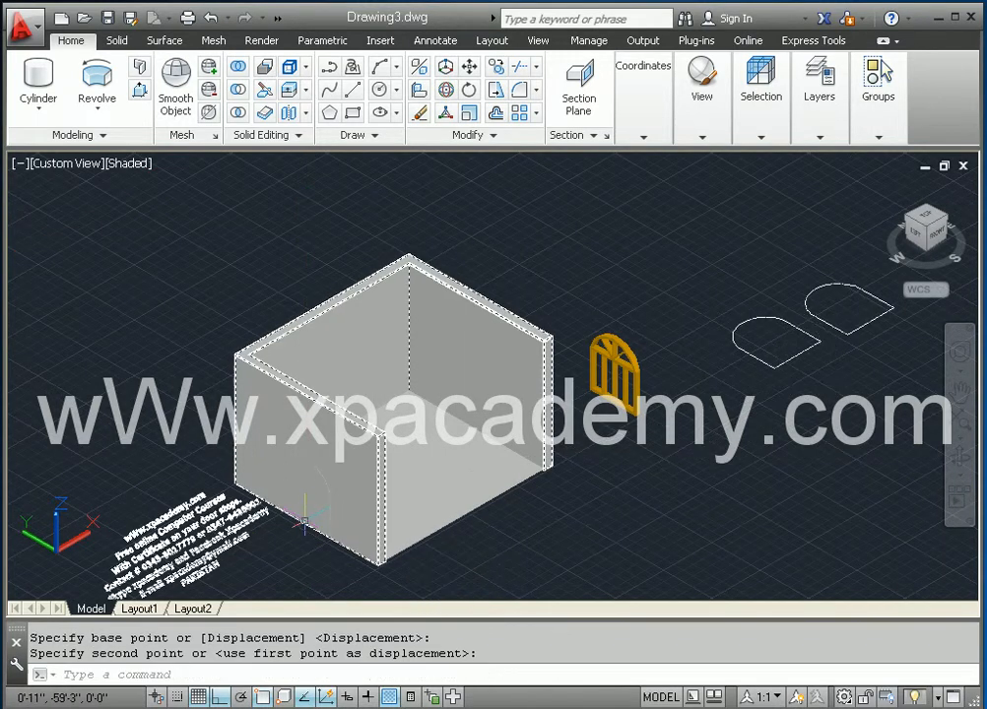
pyautogui.scroll(2, 309, 524)
pyautogui.scroll(1, 331, 469)
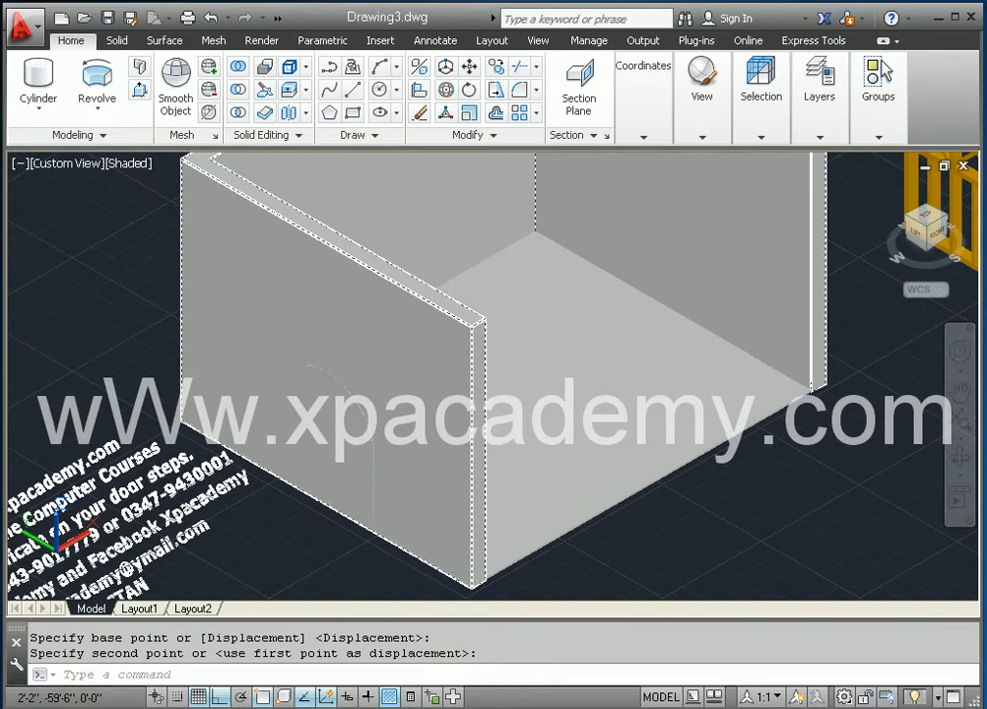
pyautogui.write('m')
pyautogui.press('Return')
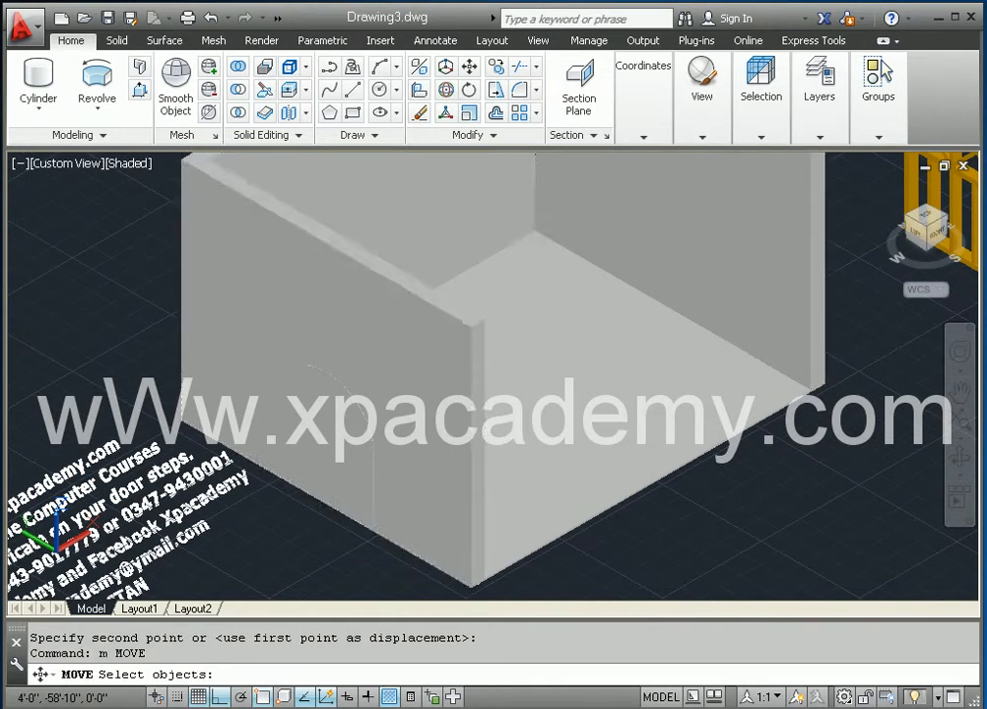
pyautogui.click(373, 459)
pyautogui.press('Escape')
pyautogui.press('Escape')
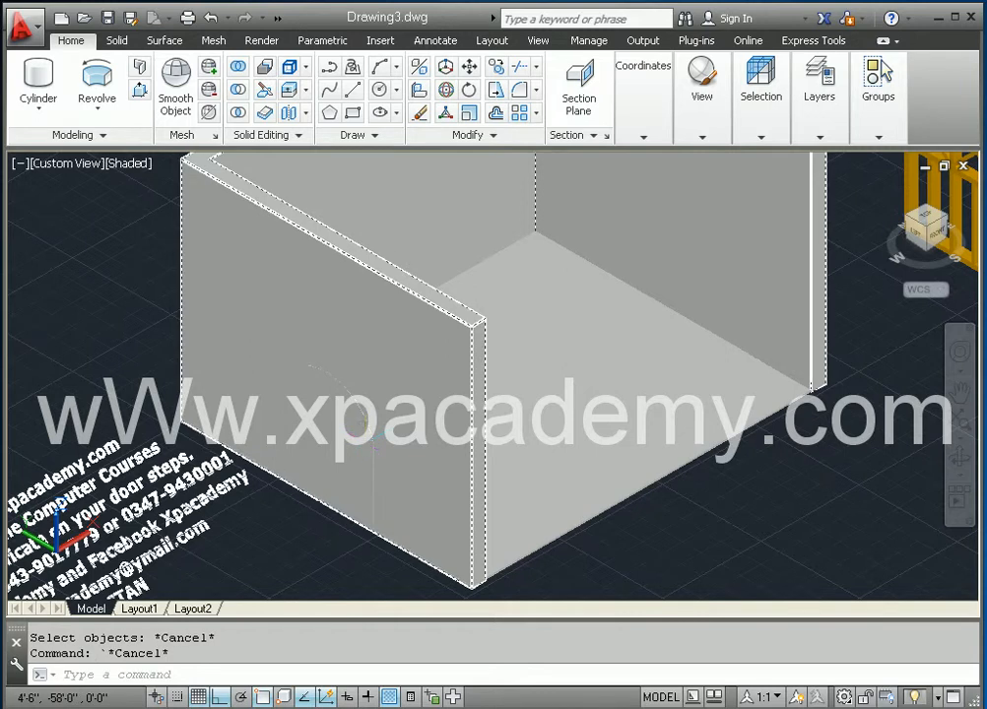
# - Raise the arched solid inside the wall by 3' using the relative displacement @0,0,3'
pyautogui.write('m')
pyautogui.press('Return')
pyautogui.click(366, 433)
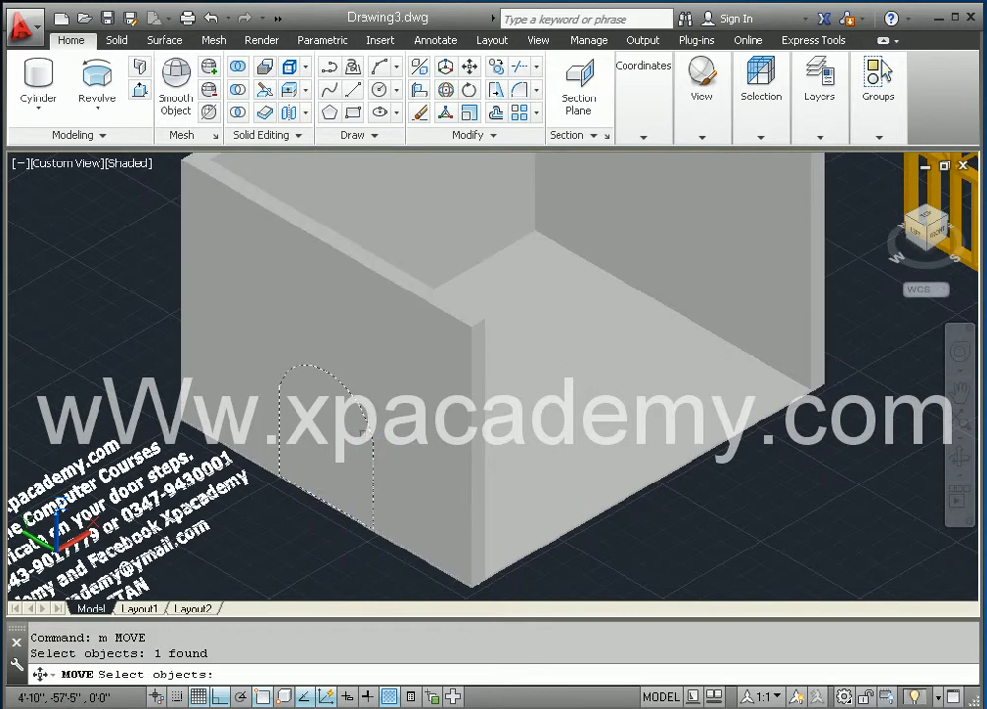
pyautogui.press('Return')
pyautogui.click(370, 527)
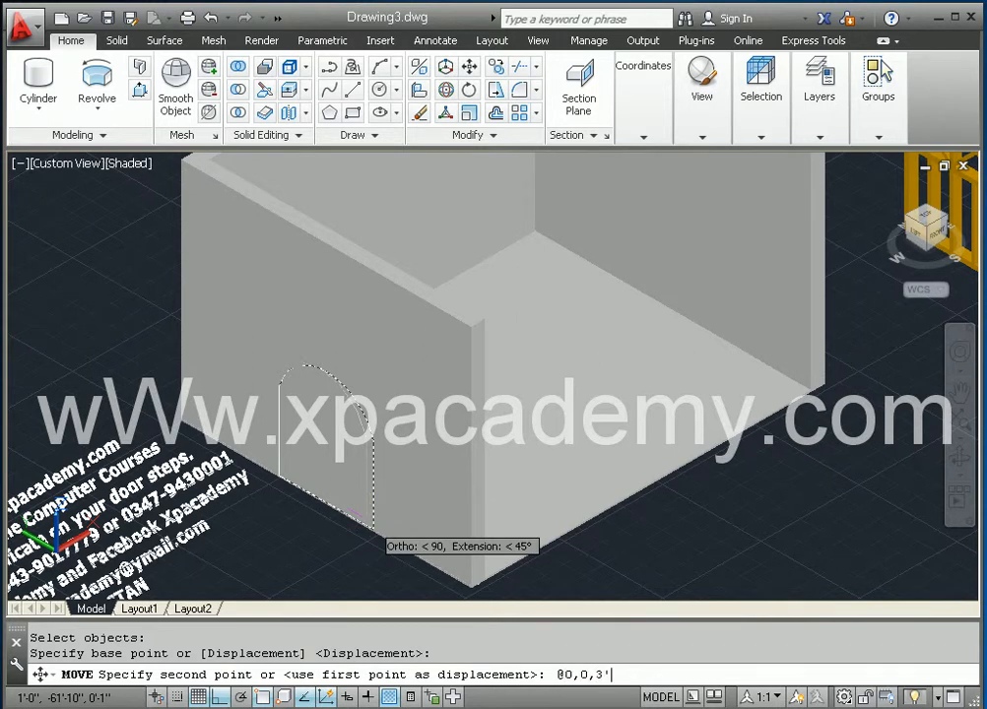
pyautogui.write("@0,0,3'")
pyautogui.press('Return')
pyautogui.keyDown('shift'); pyautogui.moveTo(806, 497); pyautogui.dragTo(660, 509, button='middle'); pyautogui.keyUp('shift')
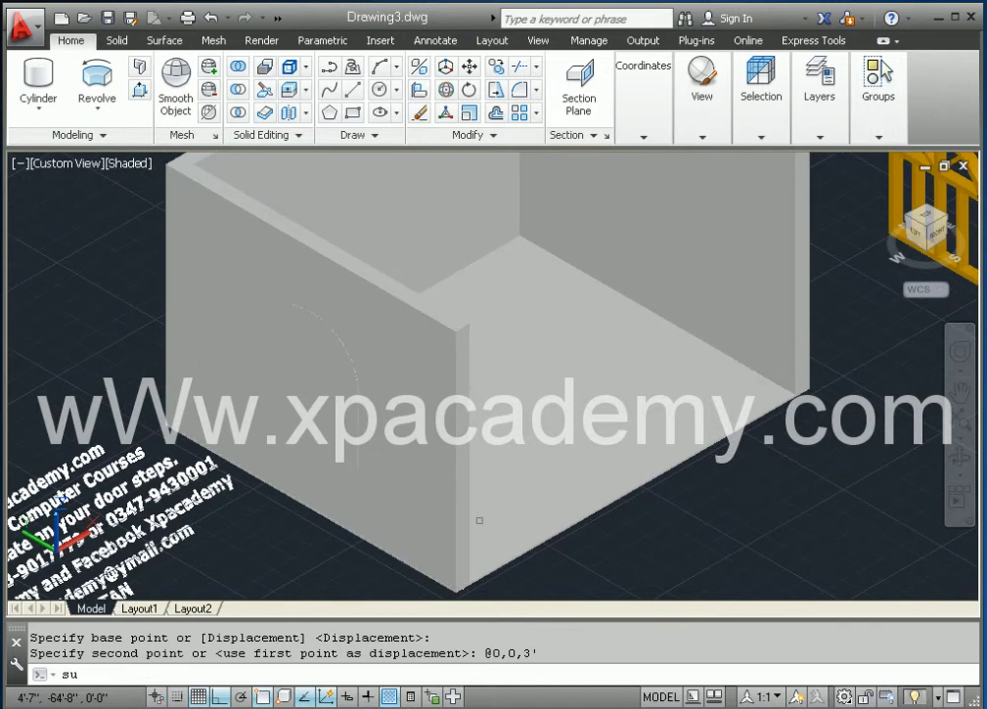
pyautogui.press('Return')
pyautogui.click(446, 507)
pyautogui.click(442, 503)
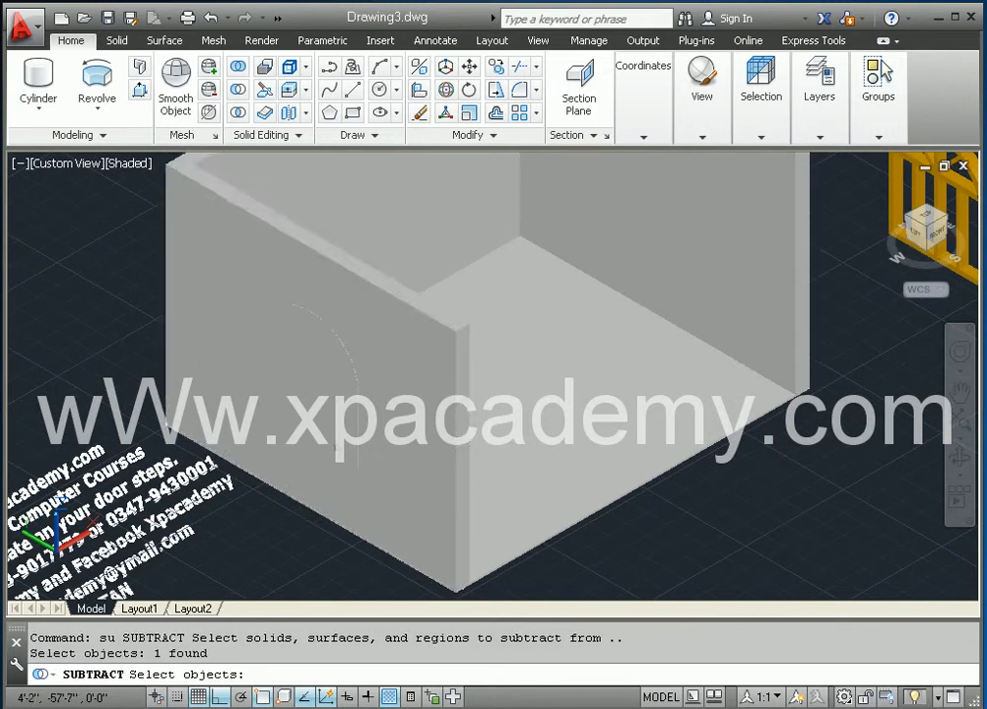
pyautogui.press('Return')
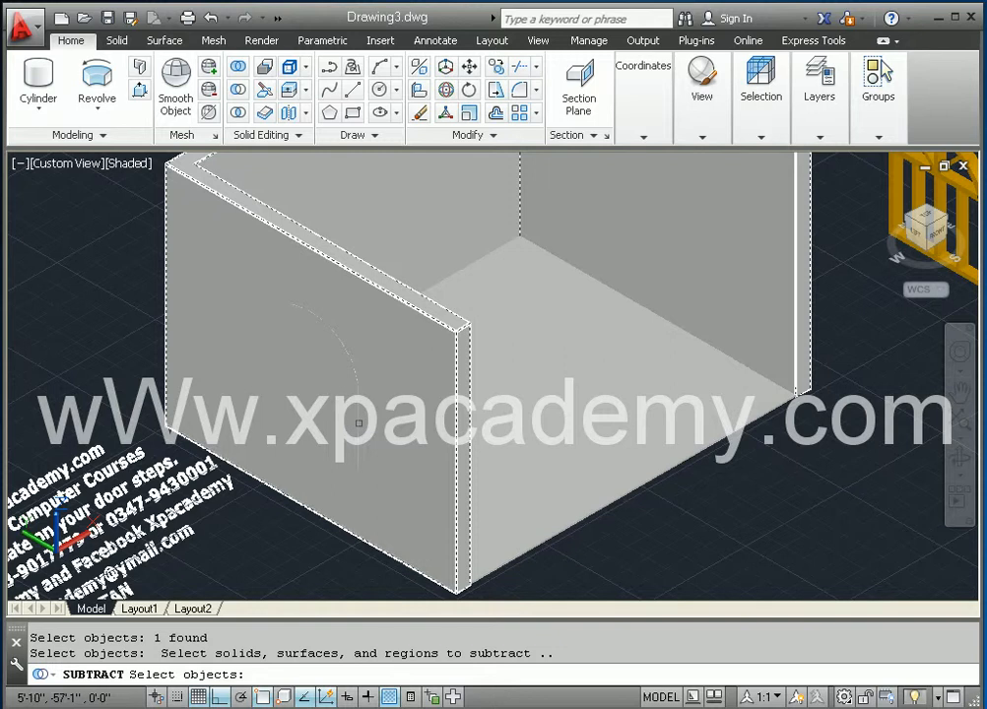
pyautogui.click(355, 423)
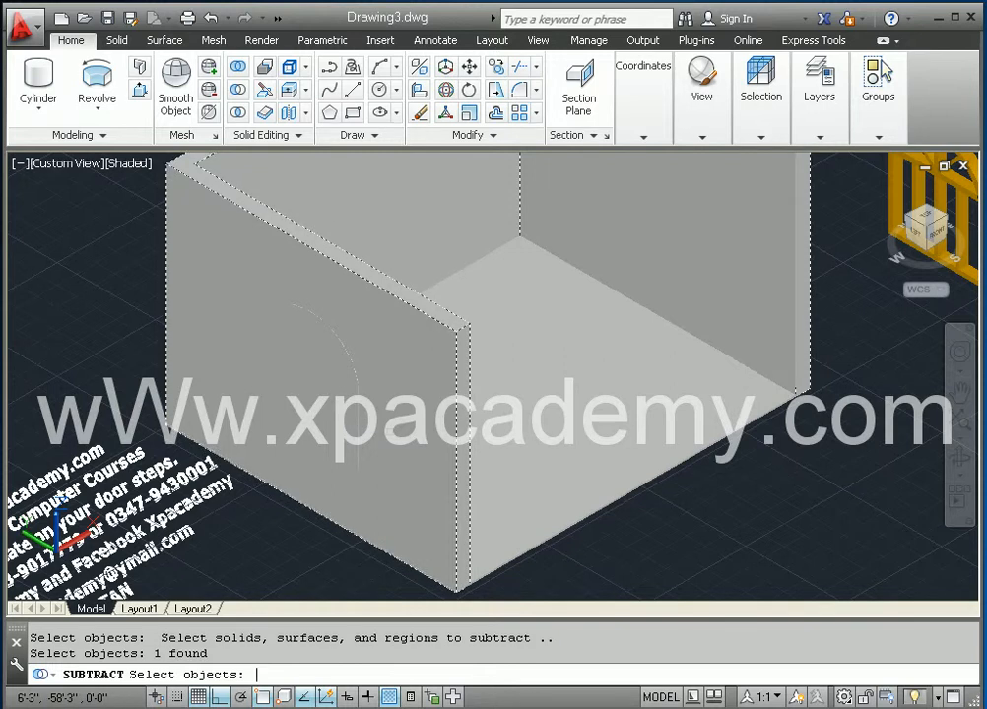
pyautogui.press('Escape')
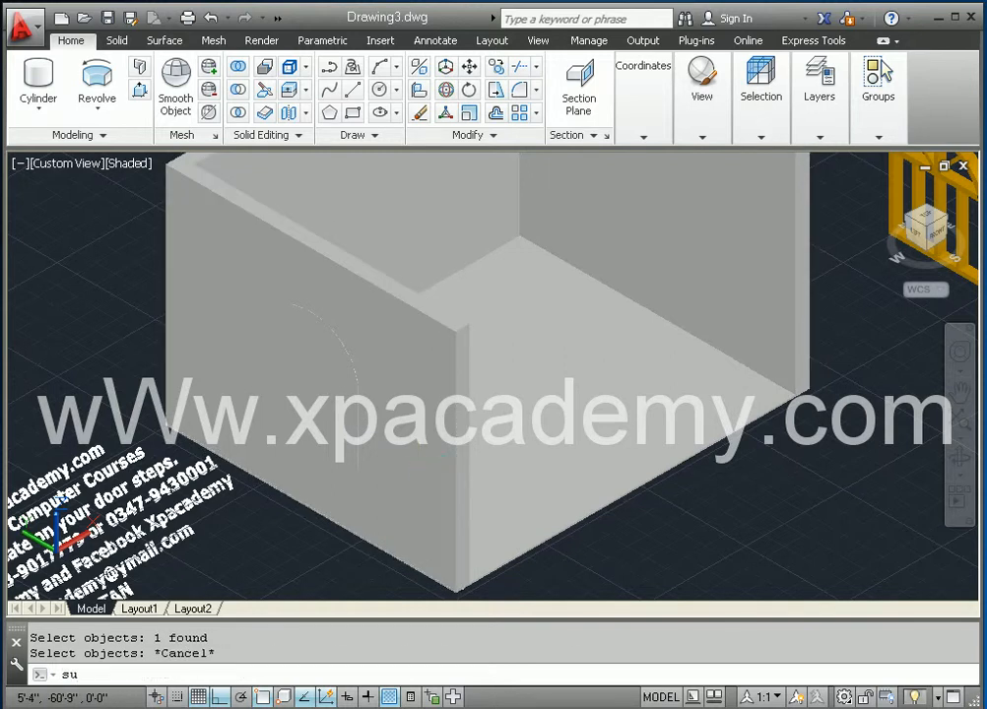
# - Subtract the arched solid from the wall solid to cut the arched window opening
pyautogui.write('su')
pyautogui.press('Return')
pyautogui.click(375, 357)
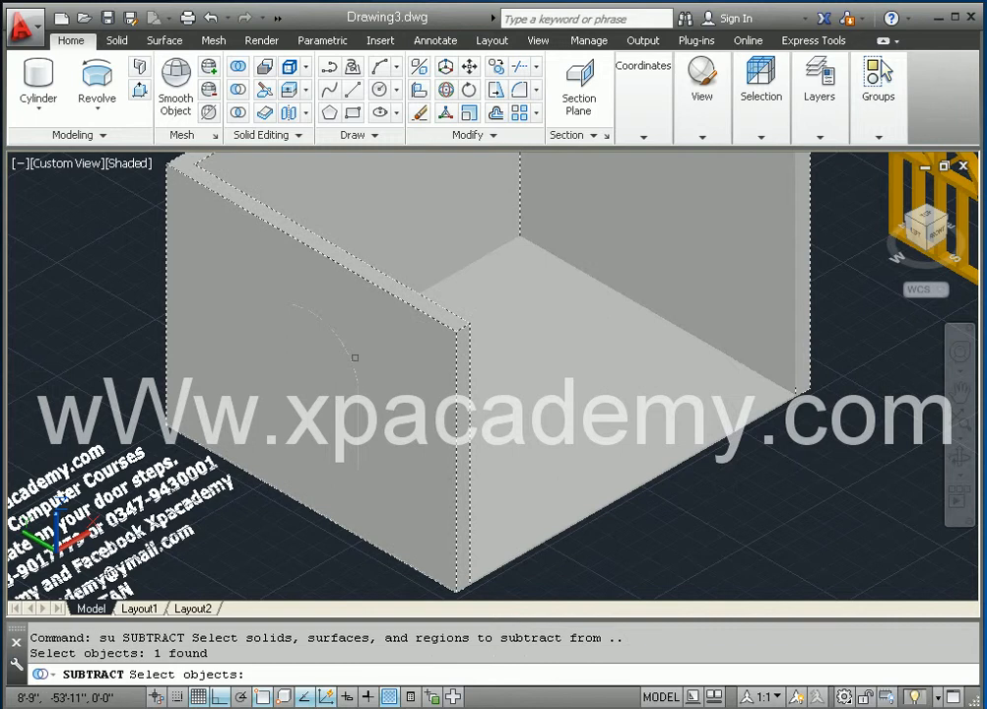
pyautogui.press('Return')
pyautogui.click(348, 363)
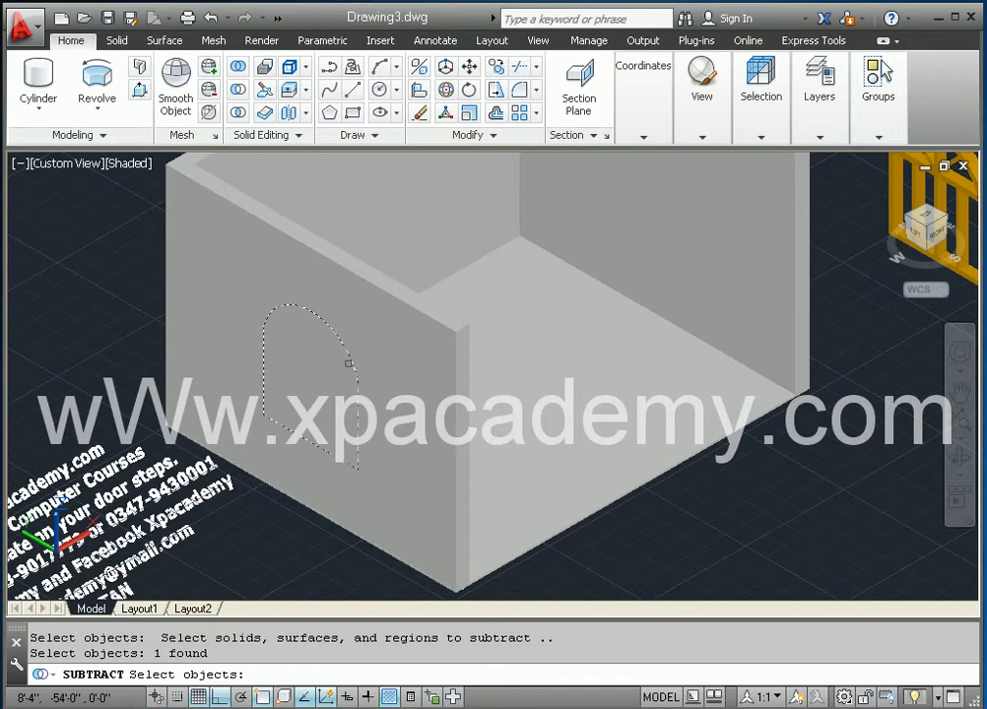
pyautogui.press('Return')
# - Presspull the arched outline nearest the yellow window to a height of 1" to make a thin glass panel
pyautogui.moveTo(533, 454); pyautogui.dragTo(197, 462, button='middle')
pyautogui.moveTo(552, 435); pyautogui.dragTo(218, 614, button='middle')
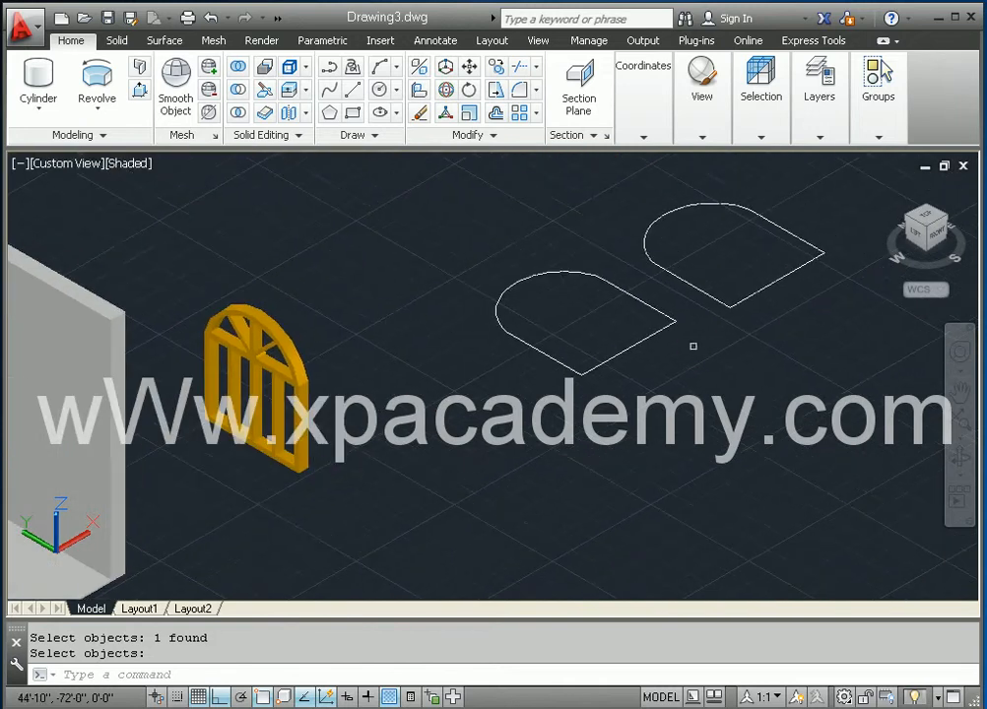
pyautogui.scroll(4, 625, 321)
pyautogui.moveTo(634, 342); pyautogui.dragTo(628, 407, button='middle')
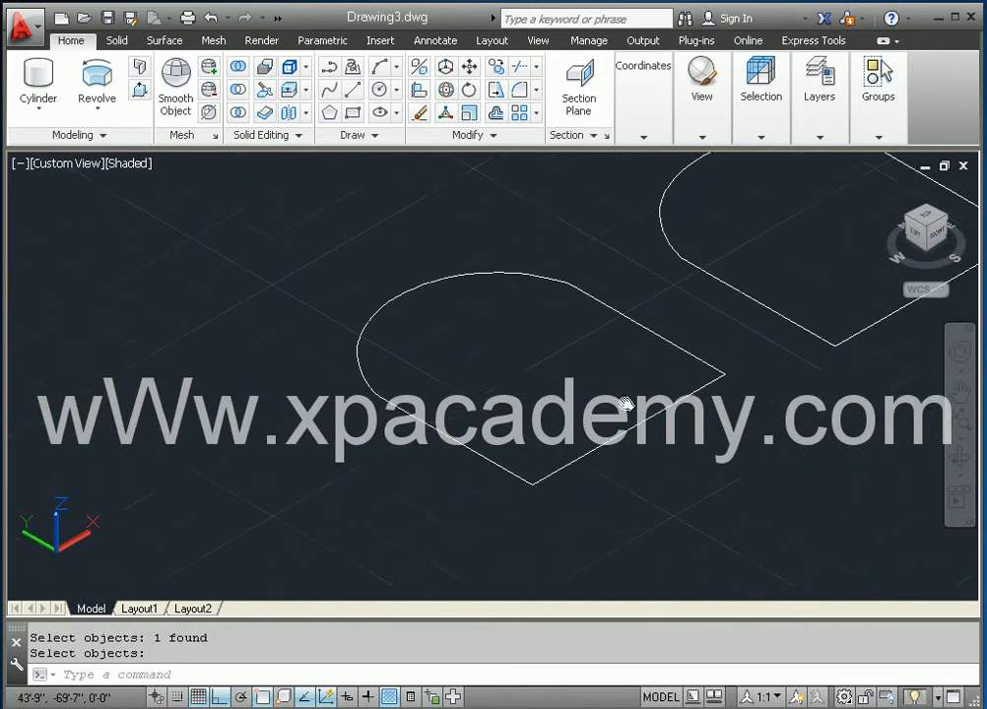
pyautogui.click(140, 90)
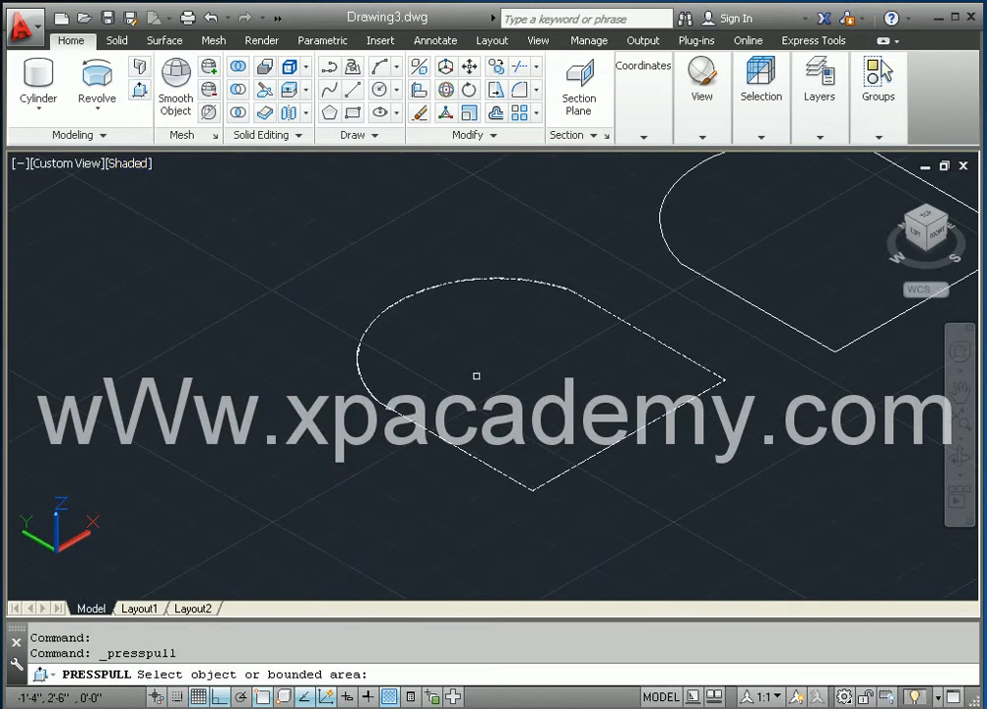
pyautogui.click(476, 308)
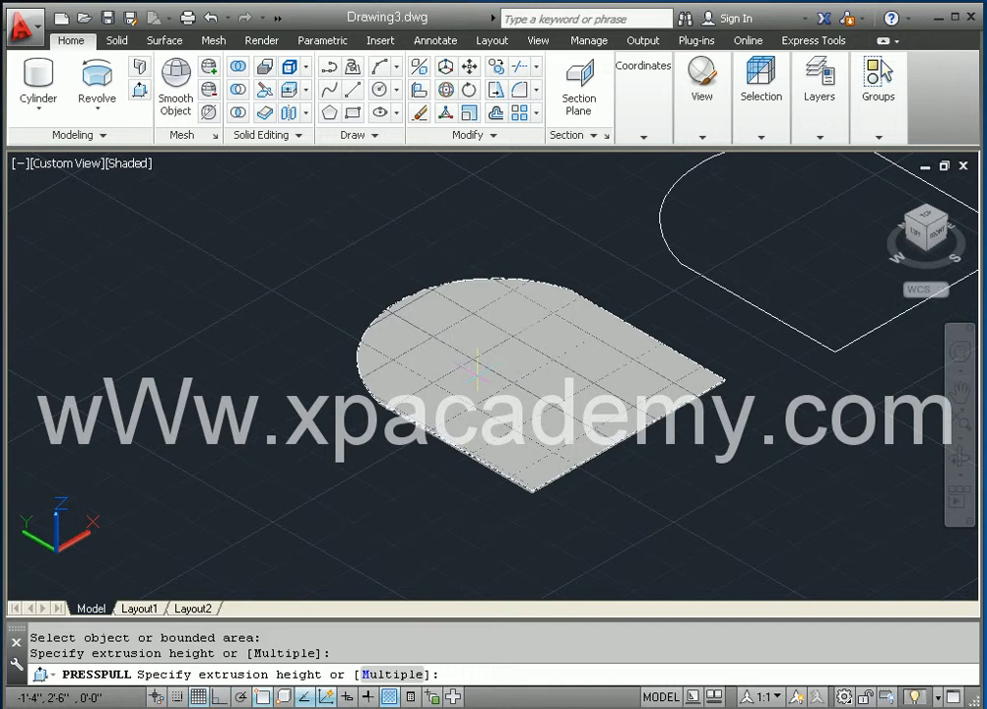
pyautogui.write('1')
pyautogui.press('Return')
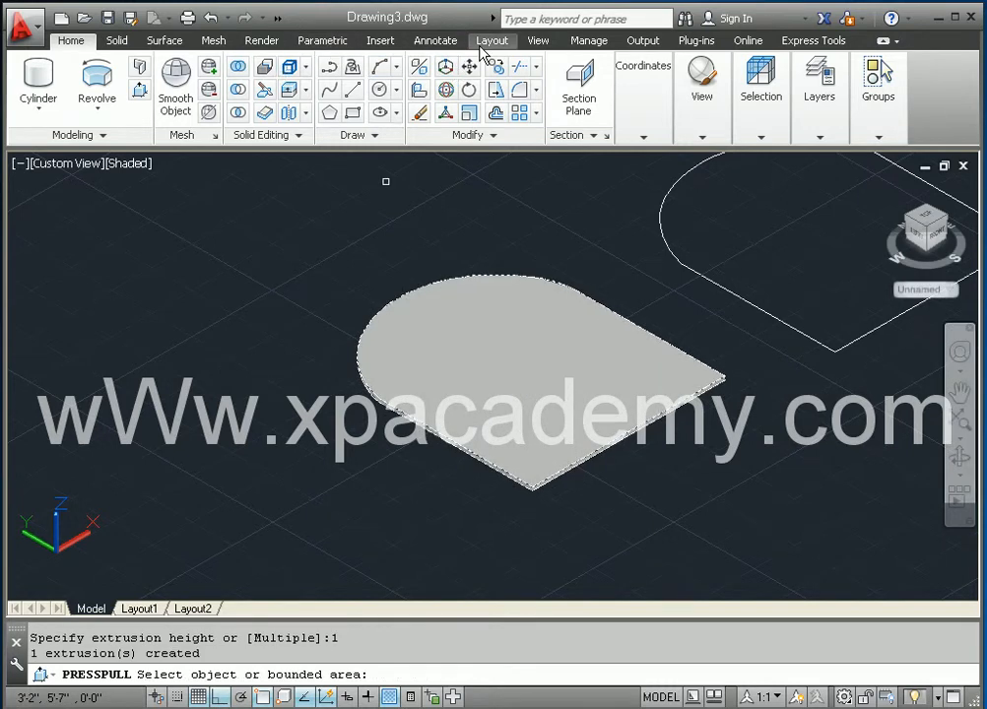
# - Stand the thin arched panel upright with 3D Rotate, turning it 90° about the X axis at its lower front corner
pyautogui.click(446, 90)
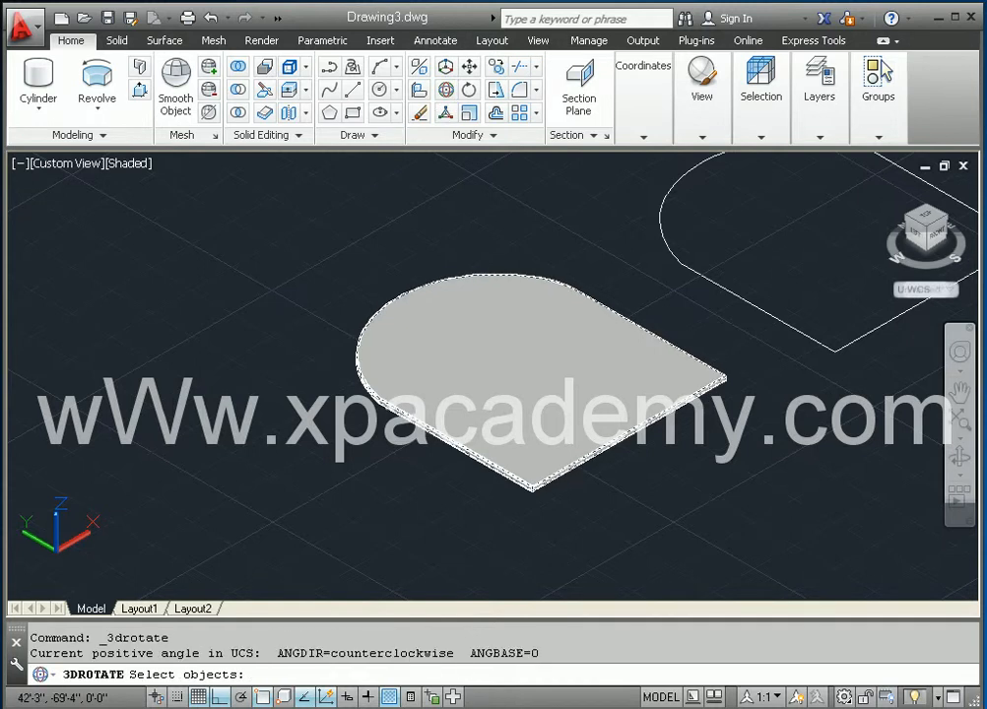
pyautogui.click(564, 468)
pyautogui.press('Return')
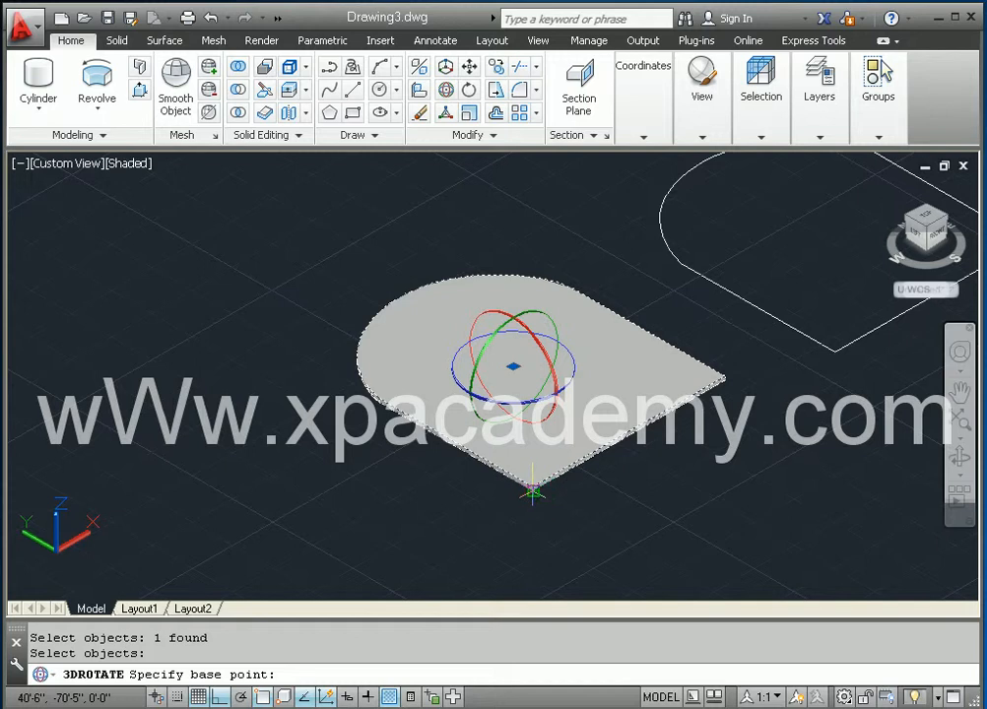
pyautogui.click(529, 488)
pyautogui.click(570, 489)
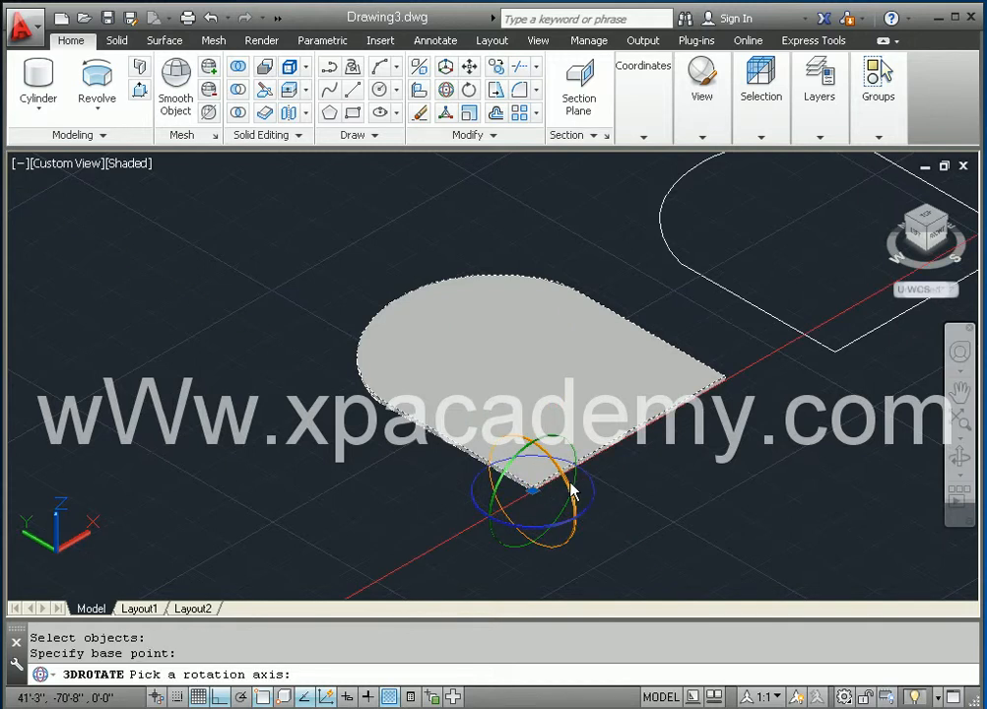
pyautogui.write('90')
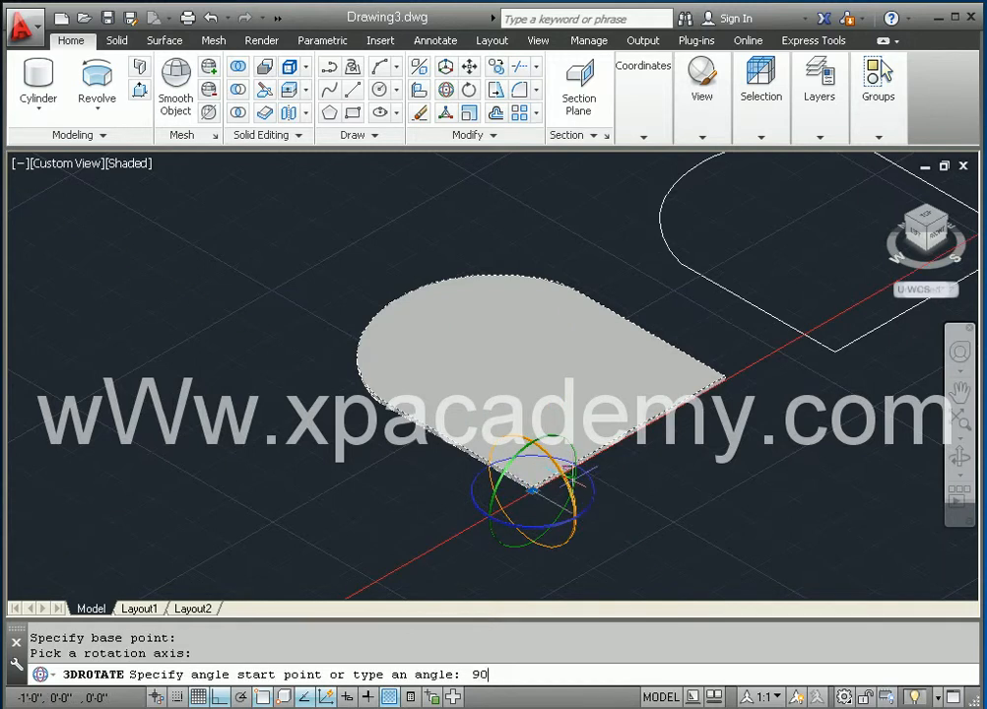
pyautogui.press('Return')
# - Rotate the upright panel a quarter turn clockwise in plan about its bottom corner, so it parallels the yellow window
pyautogui.write('co')
pyautogui.press('Return')
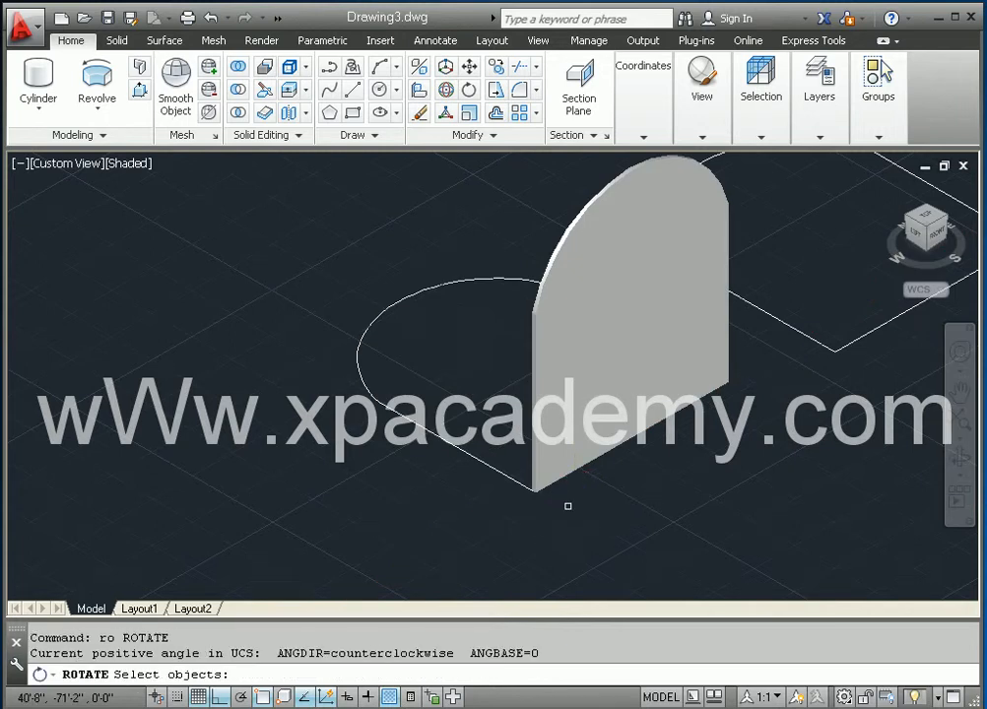
pyautogui.click(586, 448)
pyautogui.press('Return')
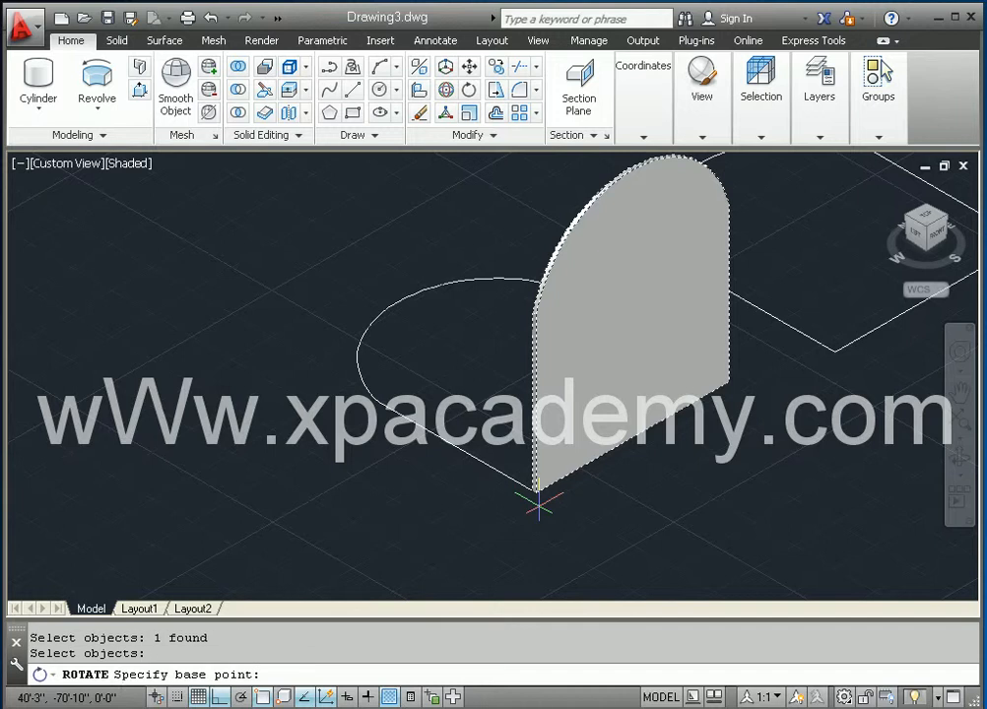
pyautogui.click(536, 494)
pyautogui.click(584, 556)
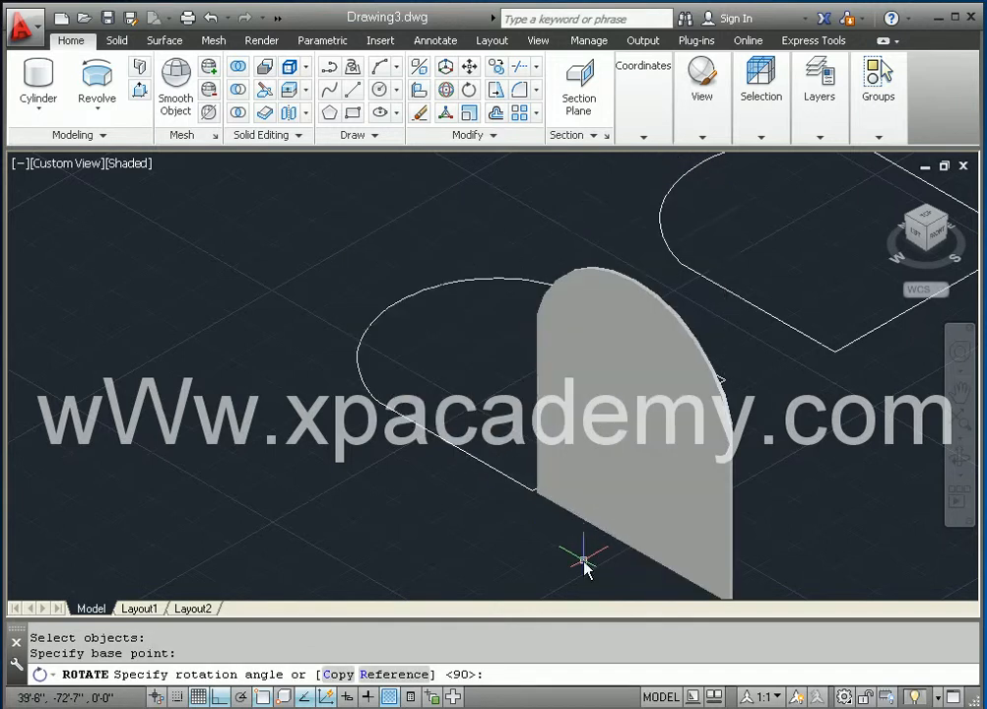
# - Move the panel by the midpoint of its short bottom edge to the midpoint of the yellow window frame's short bottom edge
pyautogui.moveTo(584, 531); pyautogui.dragTo(553, 451, button='middle')
pyautogui.write('m')
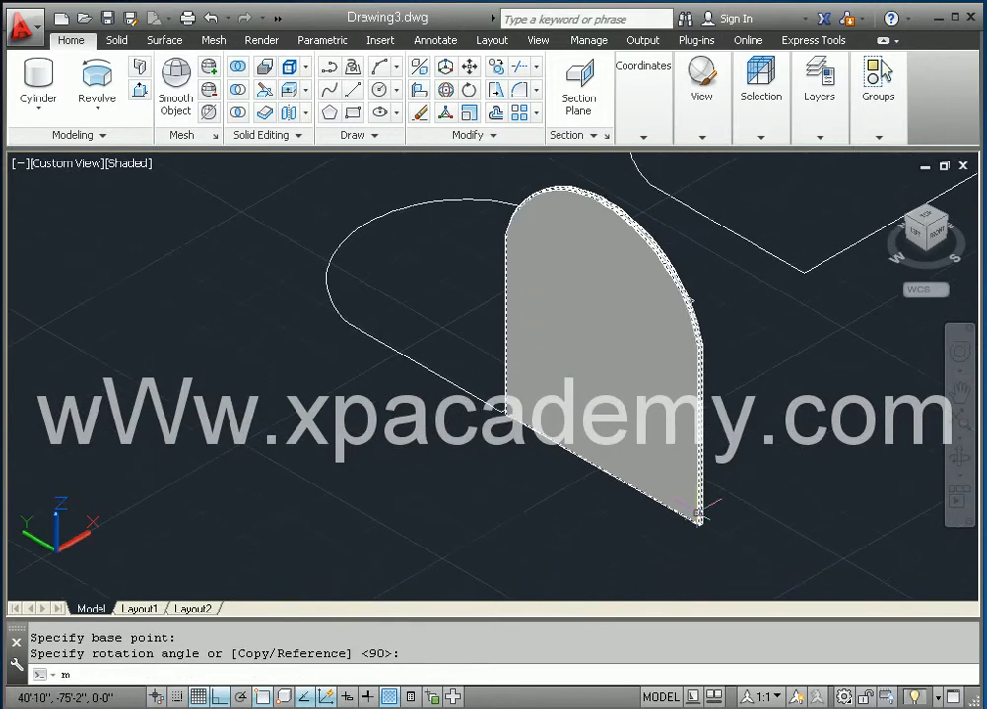
pyautogui.press('Return')
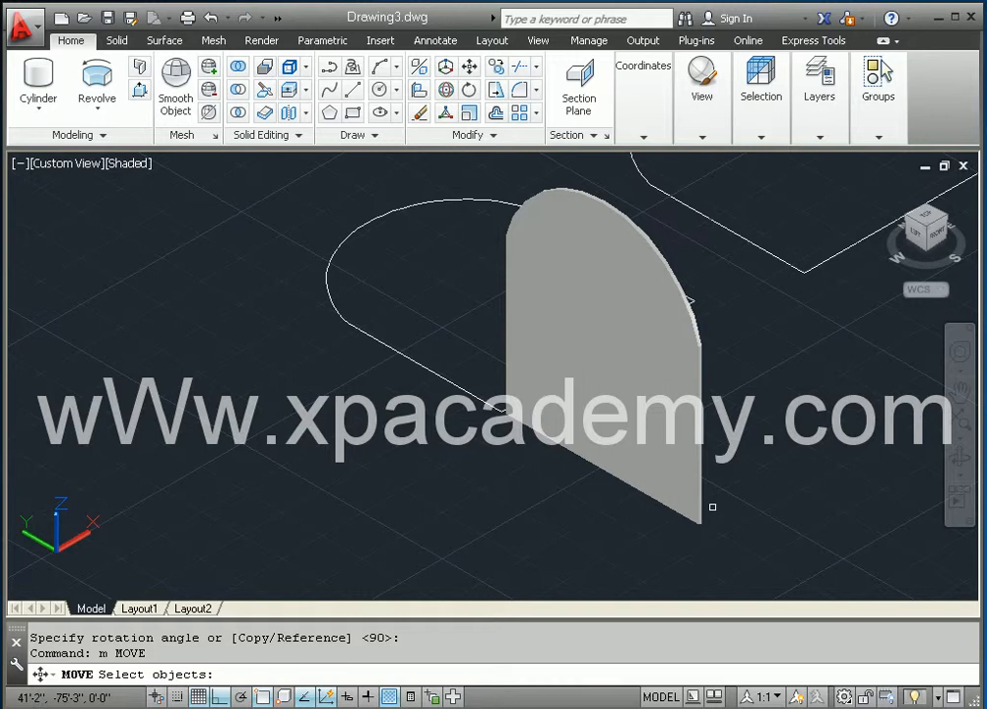
pyautogui.click(720, 490)
pyautogui.click(660, 529)
pyautogui.press('Return')
pyautogui.scroll(6, 698, 524)
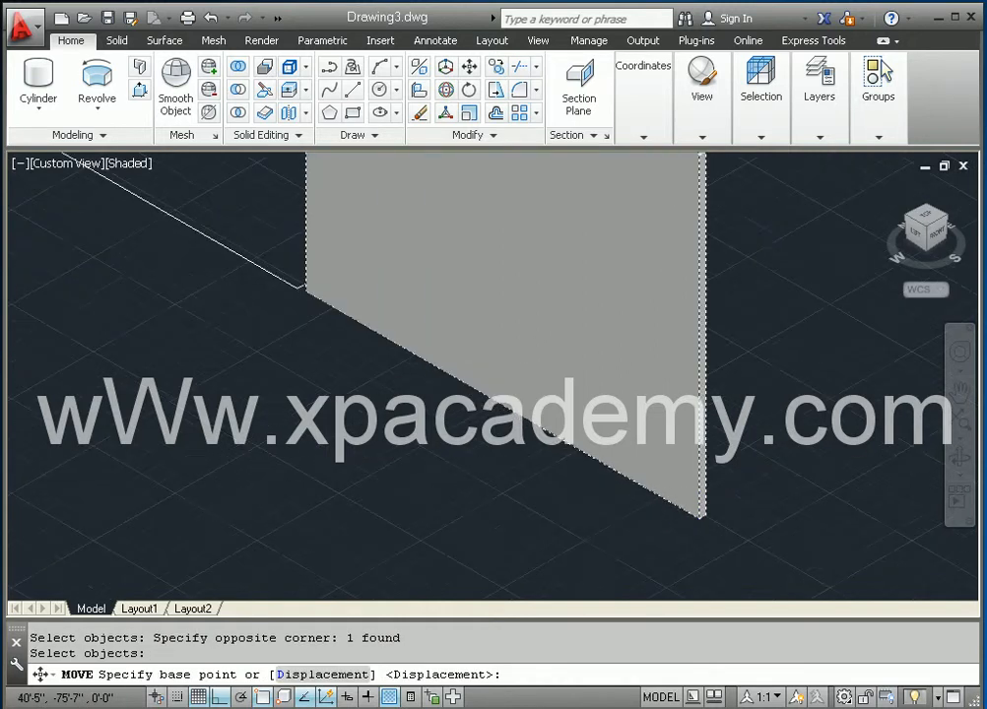
pyautogui.click(705, 503)
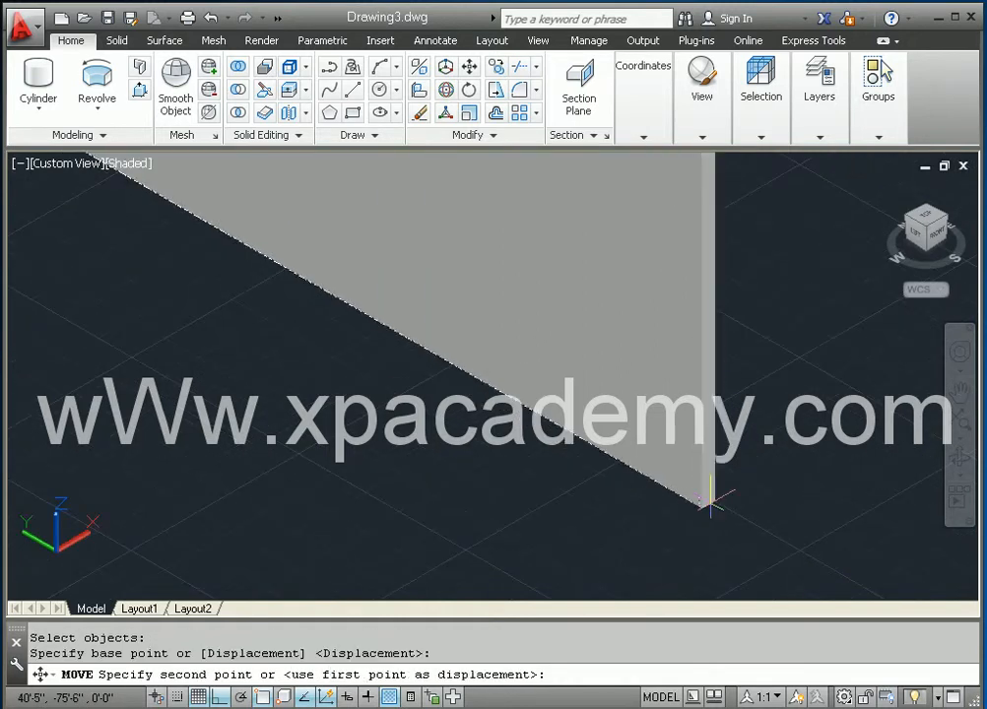
pyautogui.scroll(-8, 678, 516)
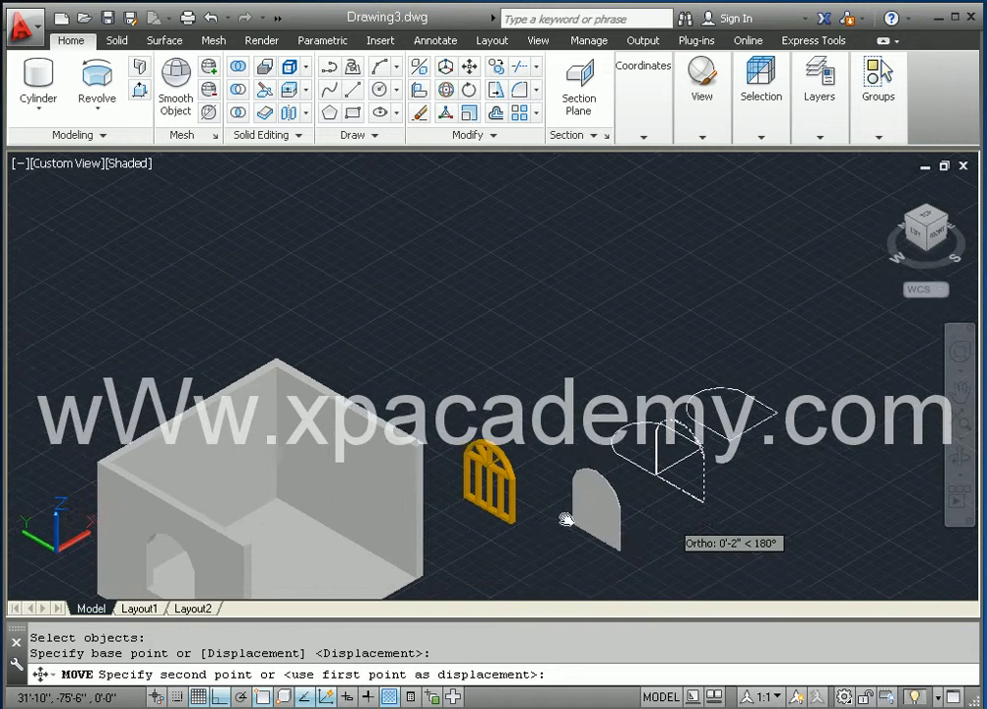
pyautogui.scroll(5, 539, 531)
pyautogui.scroll(2, 530, 524)
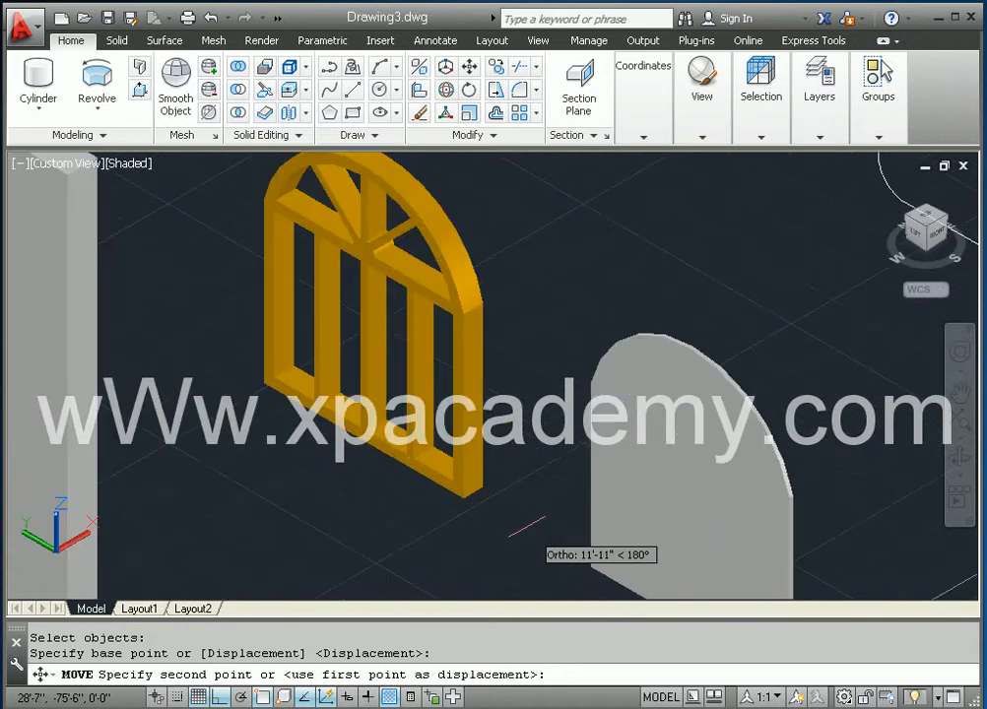
pyautogui.click(473, 495)
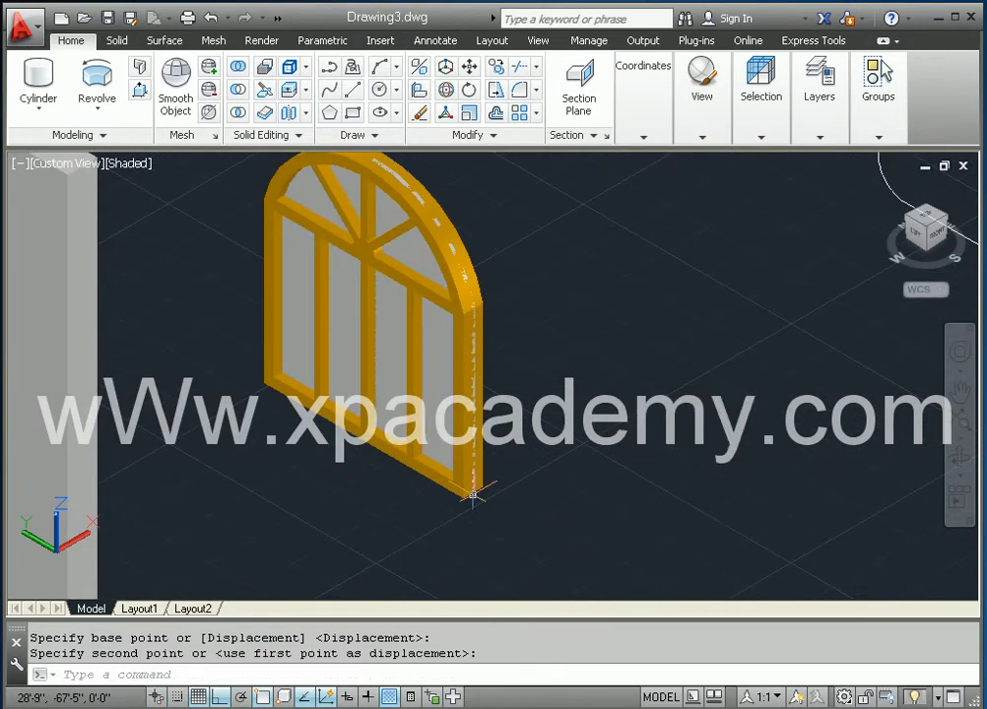
# - Move the window frame and glass panel together from the frame's lower outer corner to the matching outer corner of the arched wall opening
pyautogui.write('m')
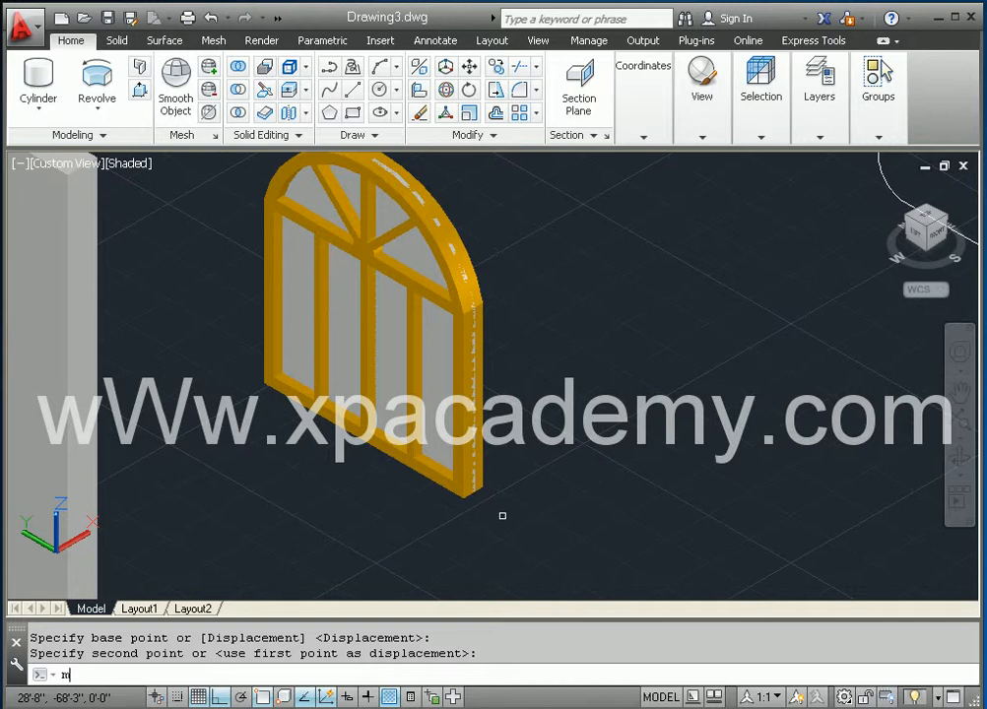
pyautogui.press('Return')
pyautogui.click(515, 485)
pyautogui.click(481, 460)
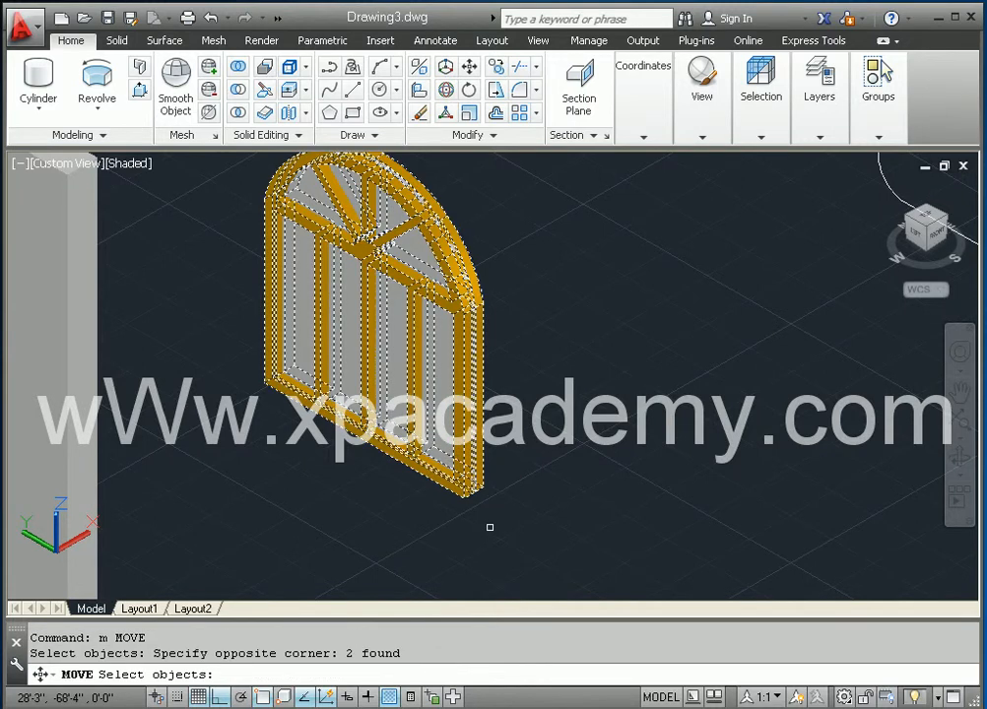
pyautogui.press('Return')
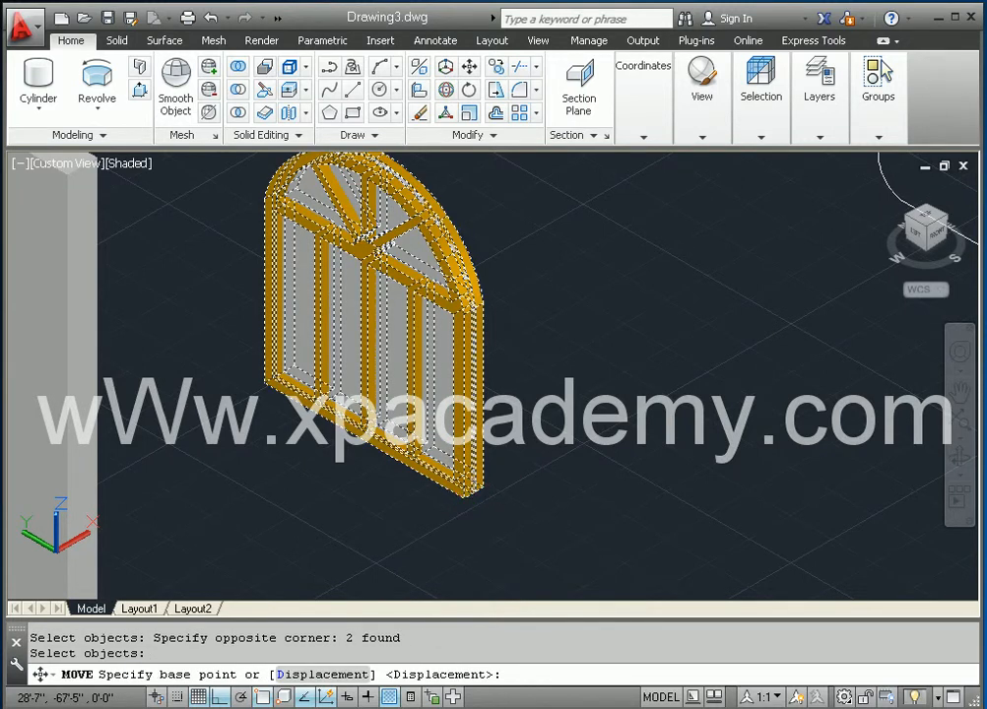
pyautogui.click(466, 495)
pyautogui.scroll(-5, 462, 501)
pyautogui.moveTo(412, 487); pyautogui.dragTo(730, 403, button='middle')
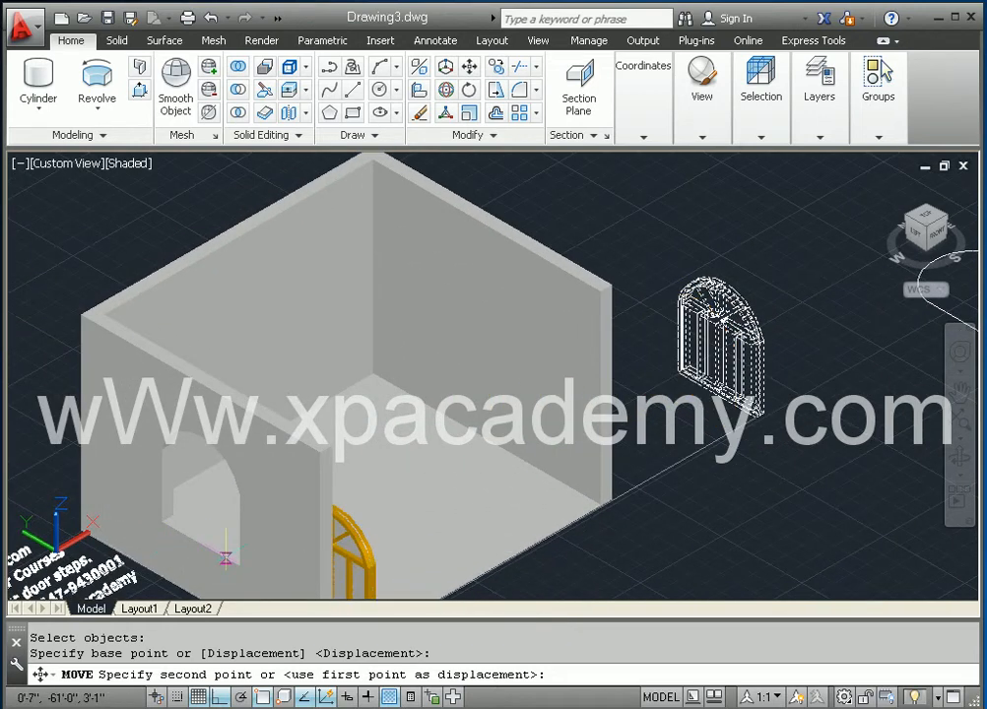
pyautogui.scroll(5, 229, 556)
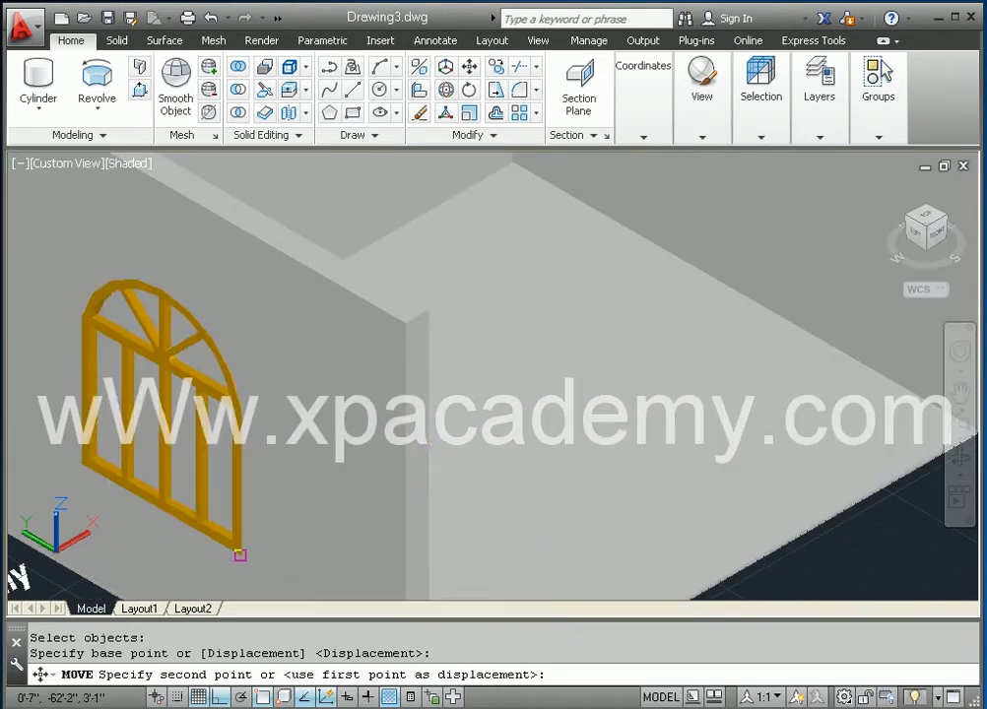
pyautogui.click(239, 556)
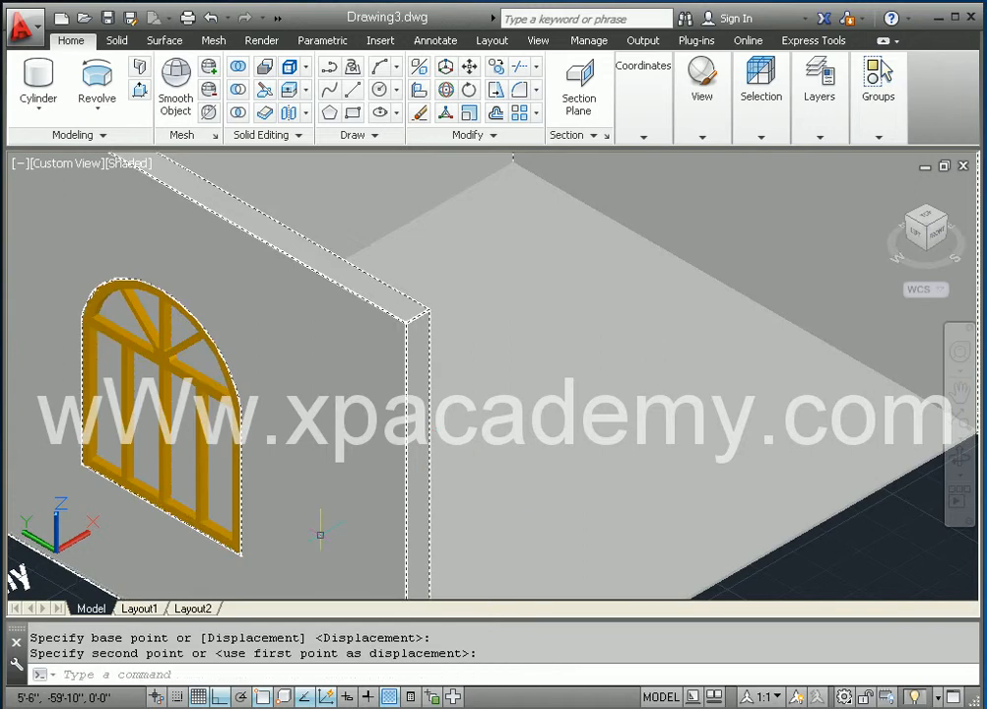
# - Open the Materials Browser and show the Ceramic category of the Autodesk Library
pyautogui.scroll(-3, 333, 520)
pyautogui.moveTo(465, 520); pyautogui.dragTo(410, 502, button='middle')
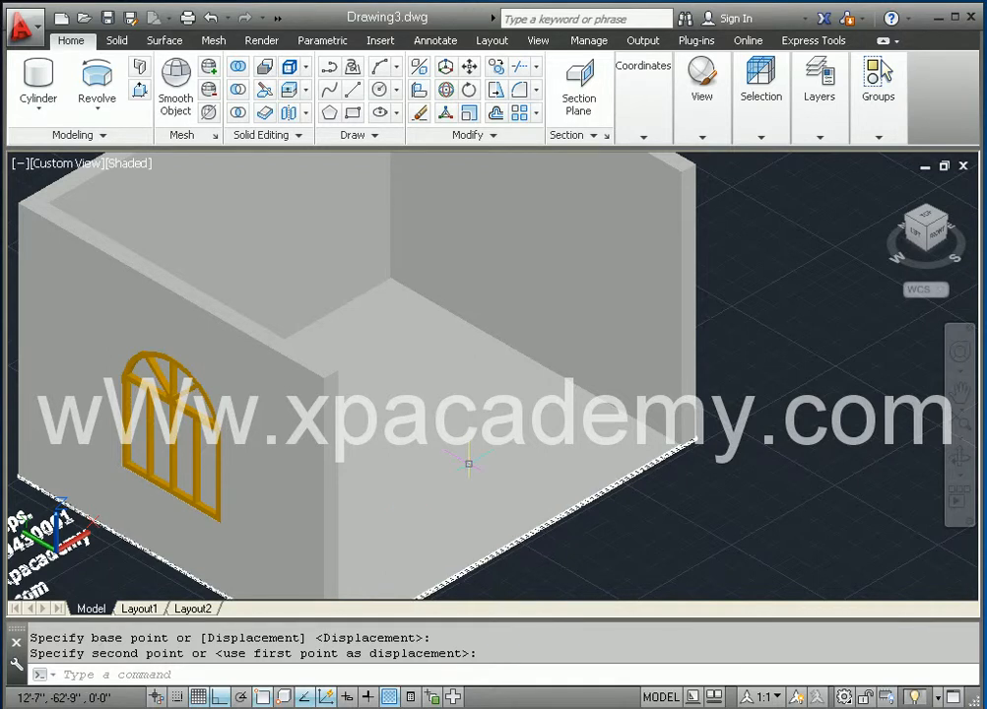
pyautogui.moveTo(469, 457); pyautogui.dragTo(458, 508, button='middle')
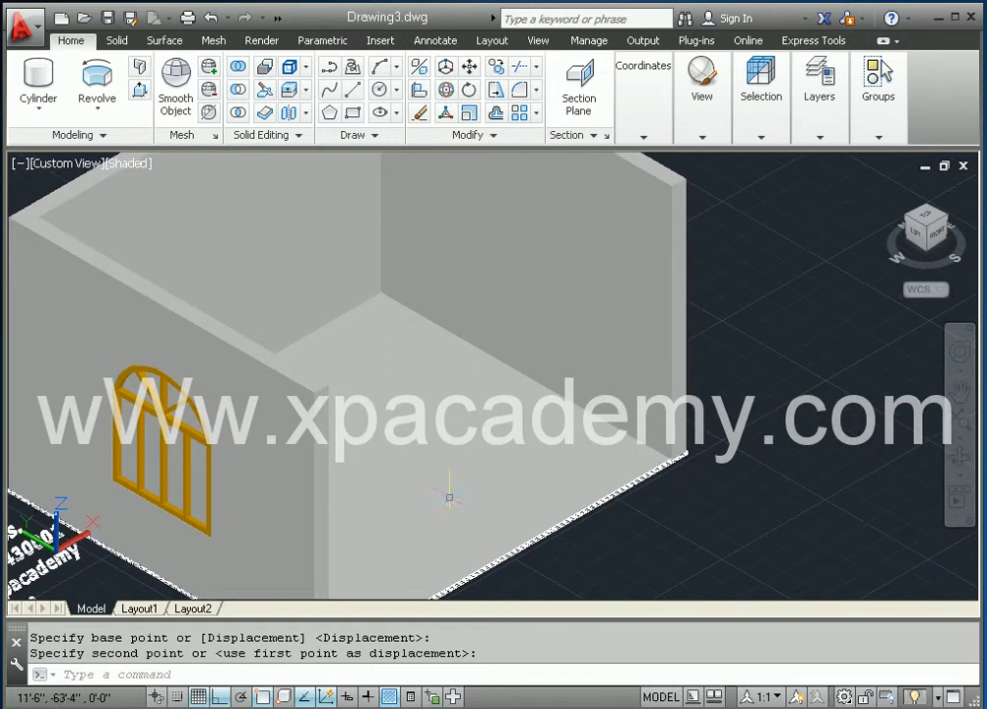
pyautogui.click(262, 41)
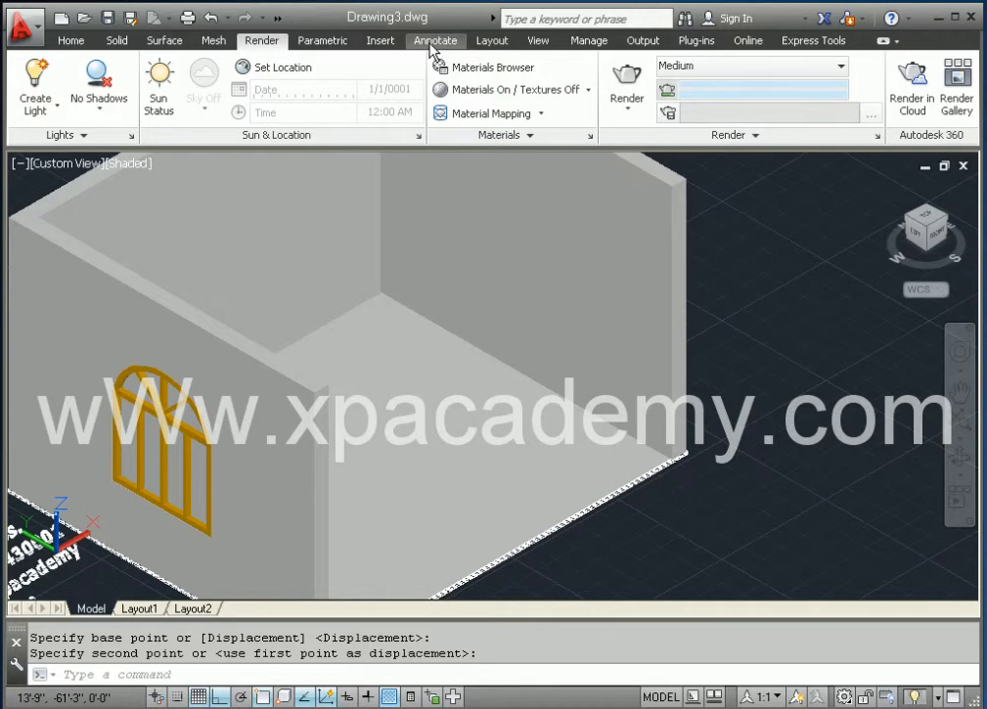
pyautogui.click(492, 71)
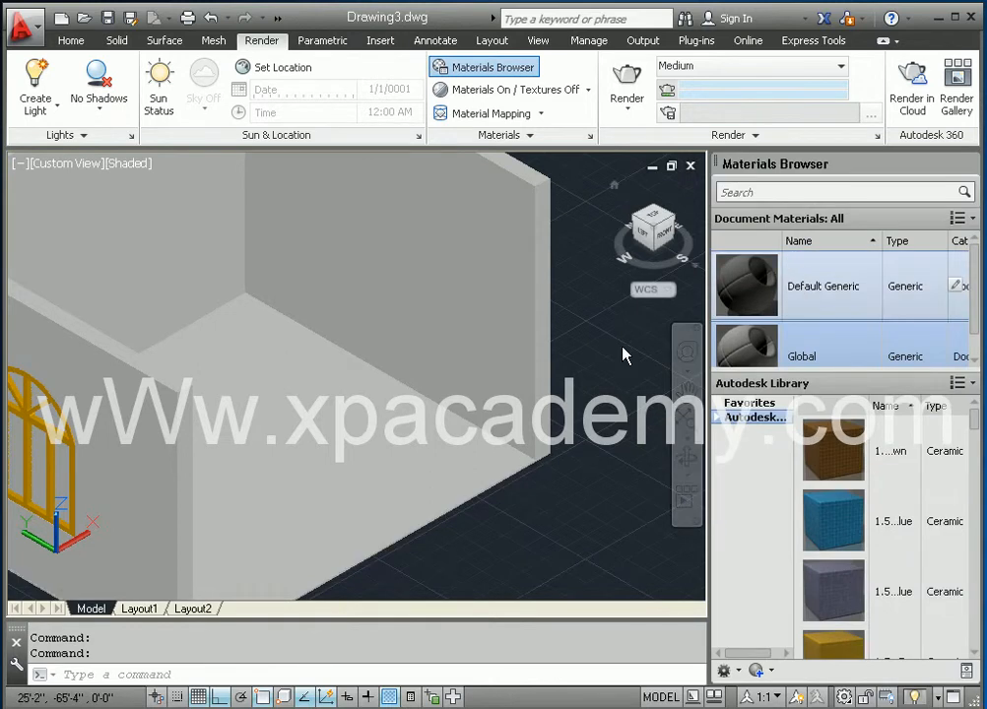
pyautogui.click(930, 356)
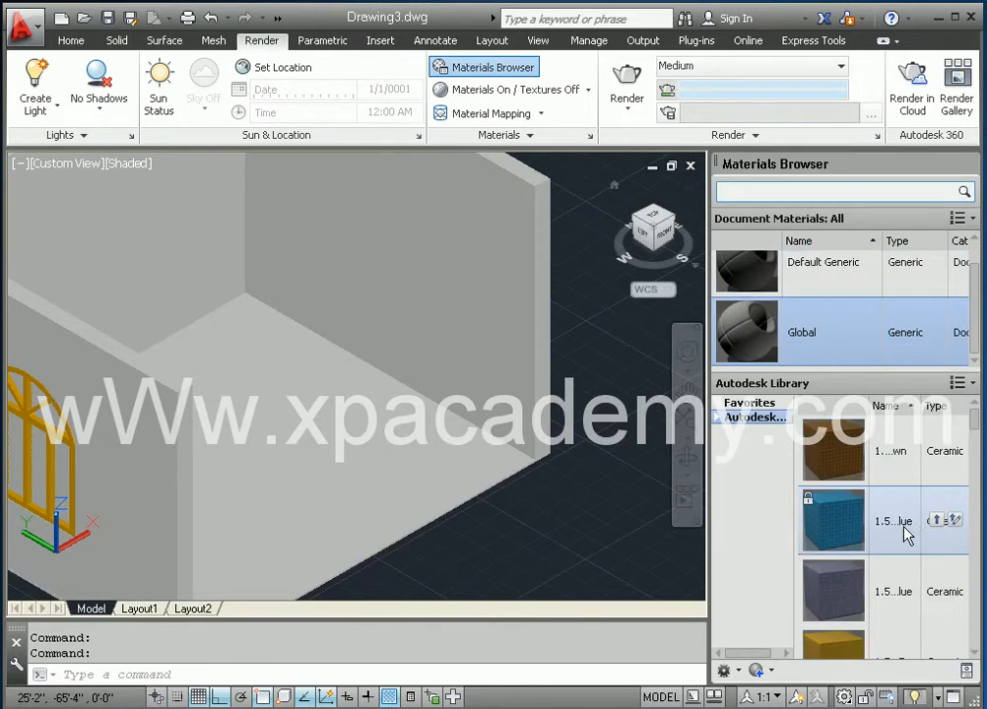
pyautogui.click(717, 418)
pyautogui.click(748, 431)
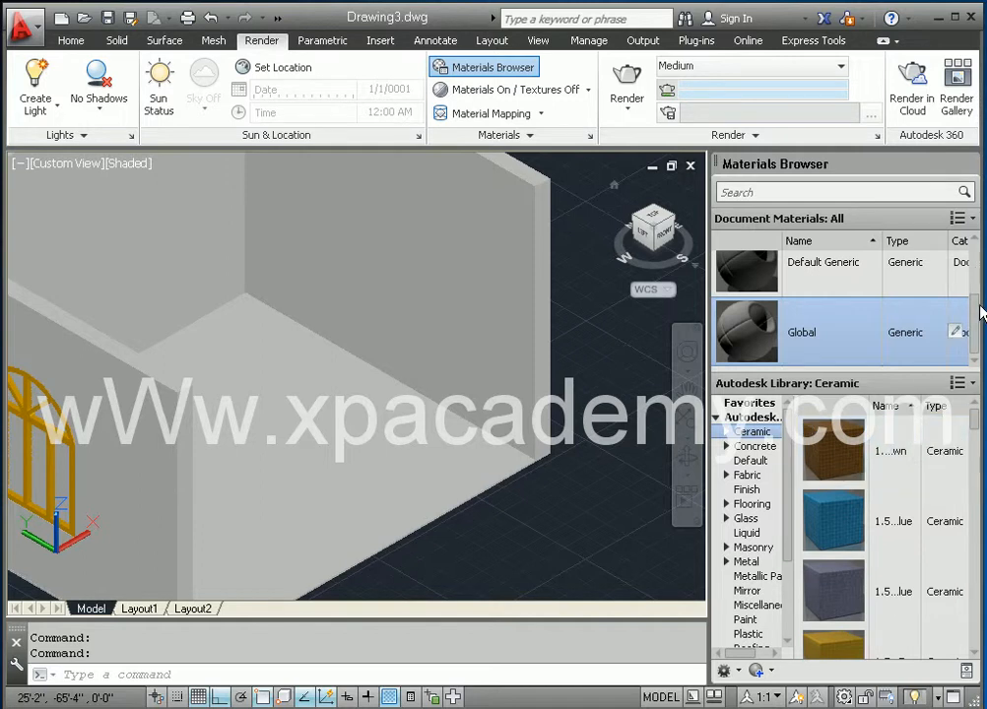
# - Add the 1.5in Square - Brown ceramic to the document materials and assign it to the room's floor
pyautogui.moveTo(978, 325); pyautogui.dragTo(978, 382)
pyautogui.moveTo(980, 328); pyautogui.dragTo(969, 251)
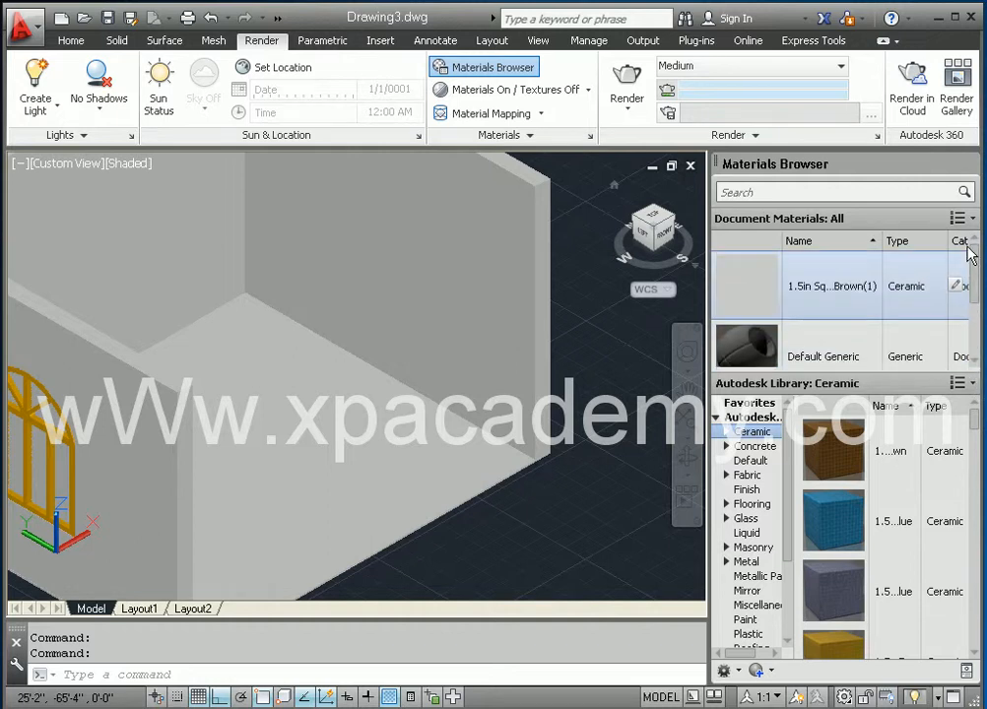
pyautogui.click(746, 288)
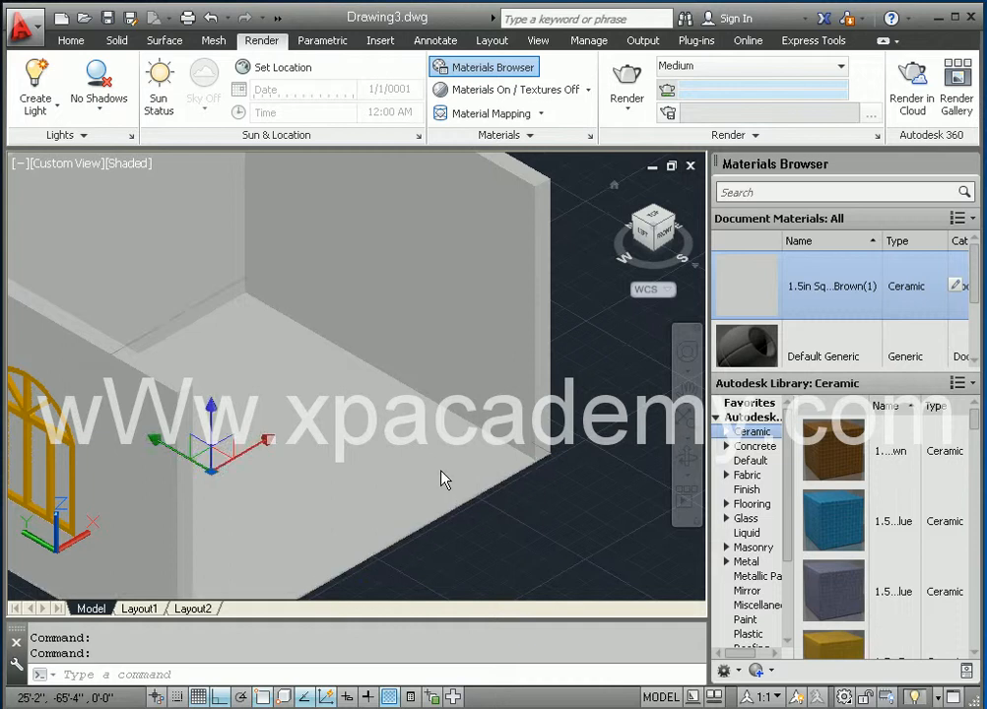
# - Change the viewport's visual style from Shaded to Realistic
pyautogui.moveTo(363, 458); pyautogui.dragTo(390, 438, button='middle')
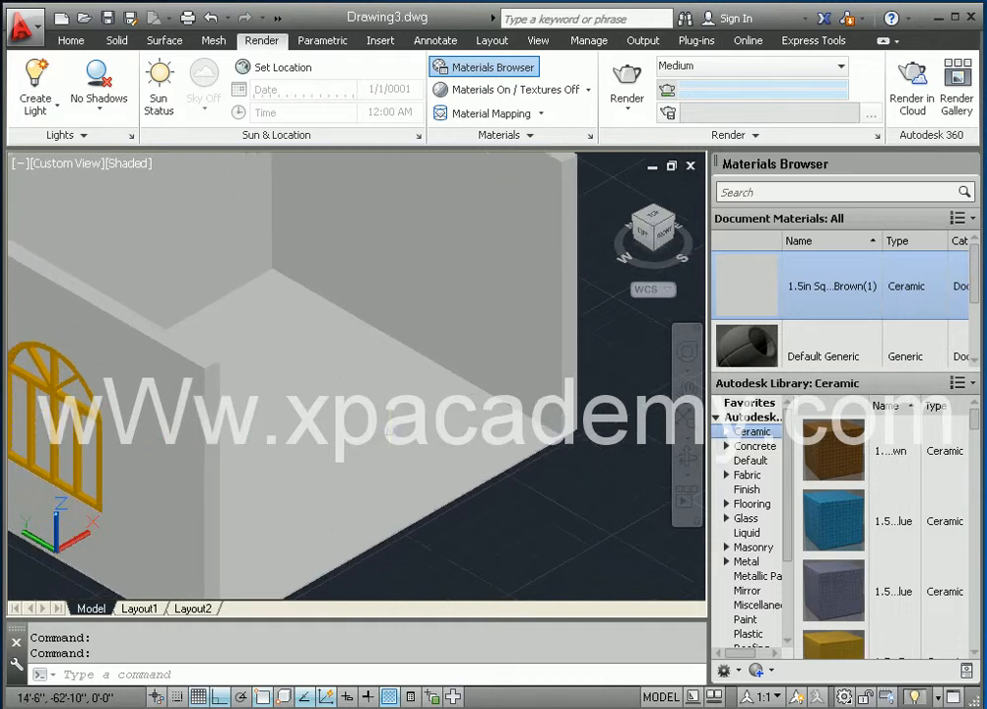
pyautogui.click(122, 166)
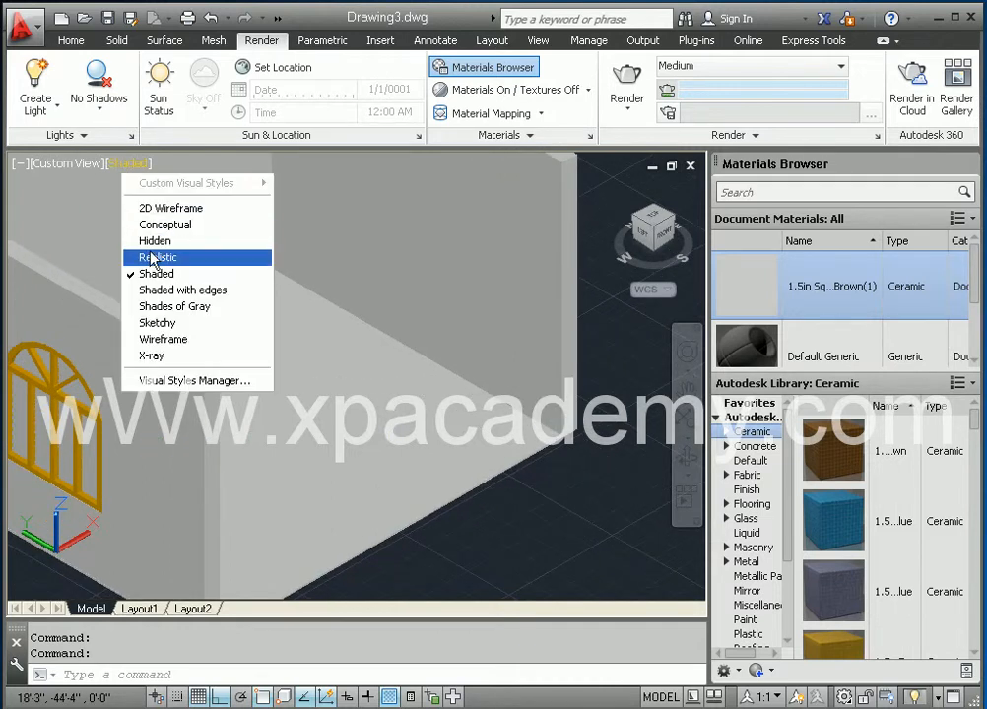
pyautogui.click(150, 259)
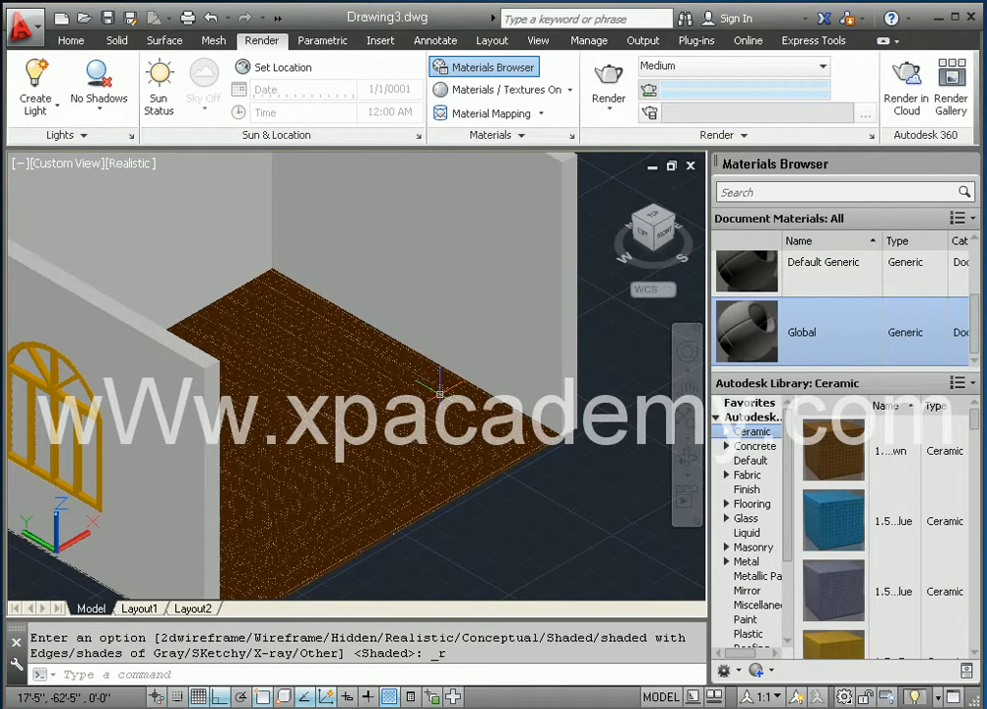
# - Open the document's brown square ceramic material for editing and bring up the settings of its tile image texture
pyautogui.moveTo(356, 467); pyautogui.dragTo(364, 388, button='middle')
pyautogui.keyDown('shift'); pyautogui.moveTo(431, 471); pyautogui.dragTo(397, 464, button='middle'); pyautogui.keyUp('shift')
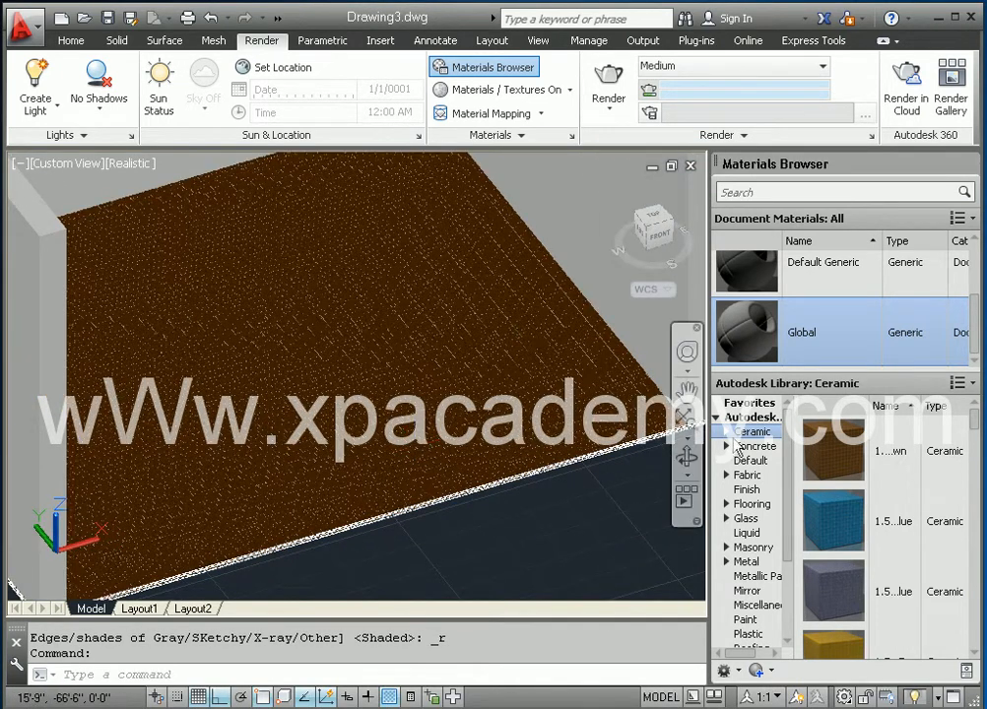
pyautogui.moveTo(426, 416); pyautogui.dragTo(448, 420, button='middle')
pyautogui.scroll(-5, 349, 325)
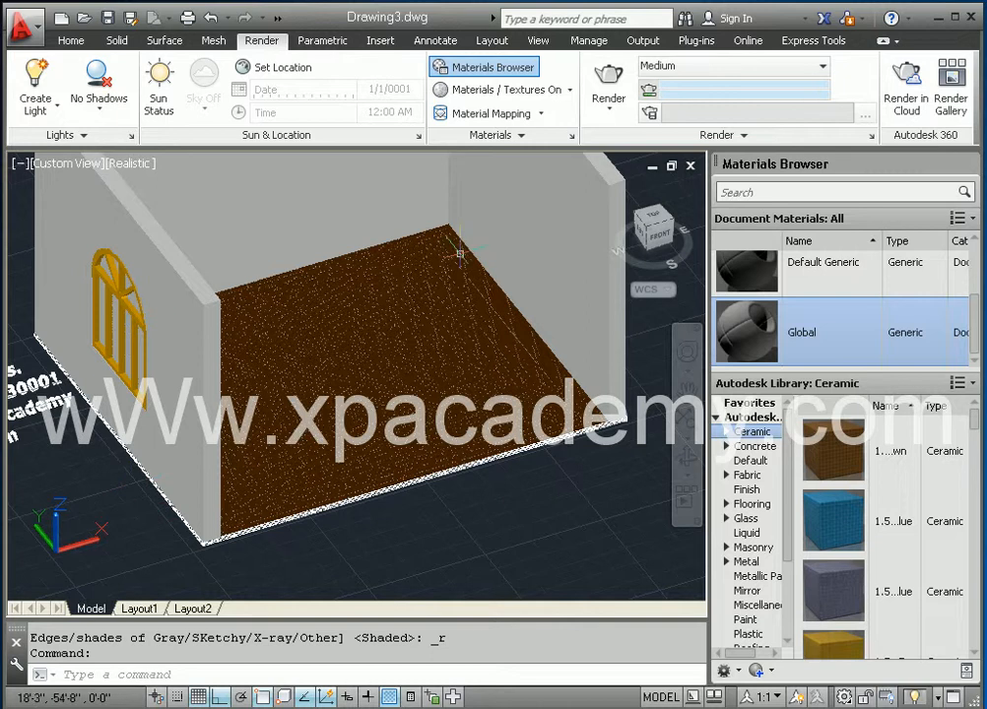
pyautogui.click(936, 450)
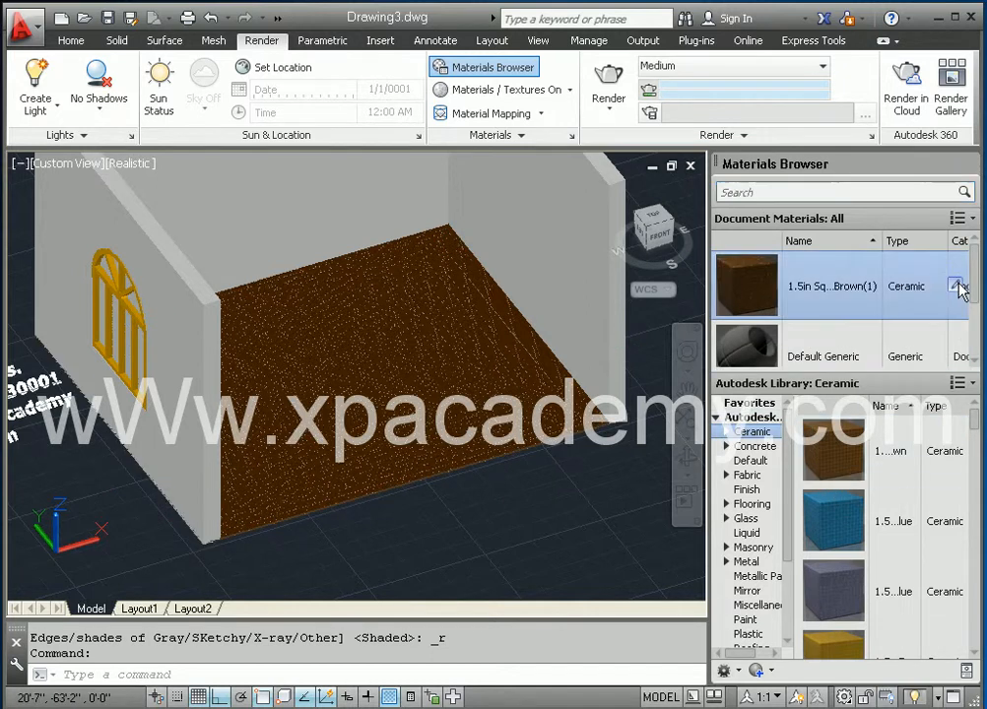
pyautogui.click(954, 286)
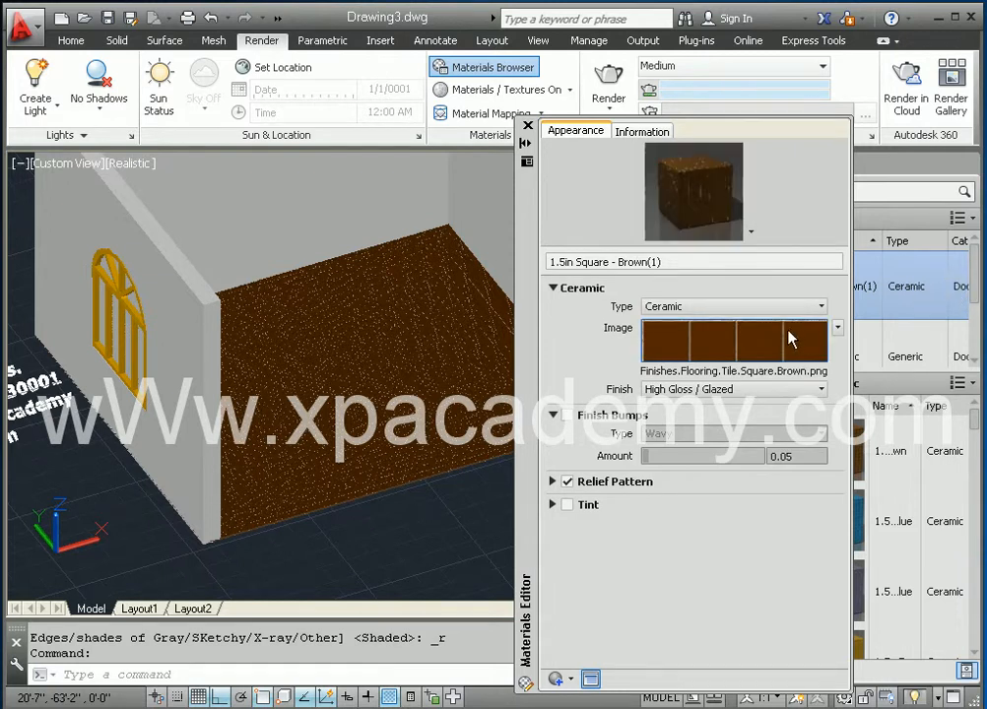
pyautogui.click(755, 339)
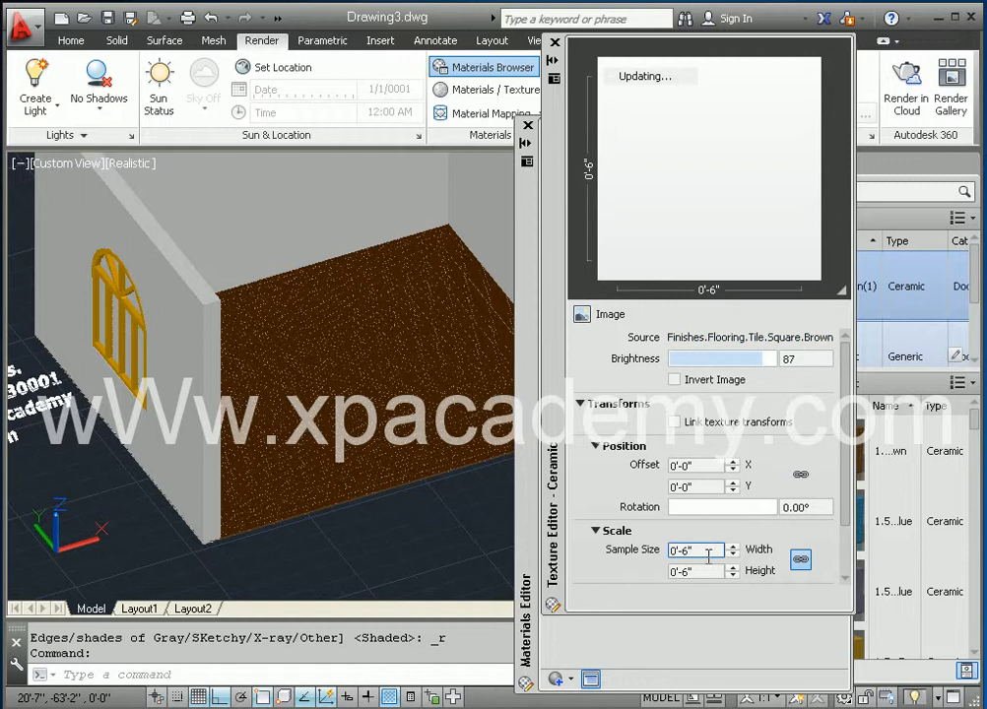
# - Set the brown tile texture's sample size to 3' in width and height
pyautogui.moveTo(702, 551); pyautogui.dragTo(659, 550)
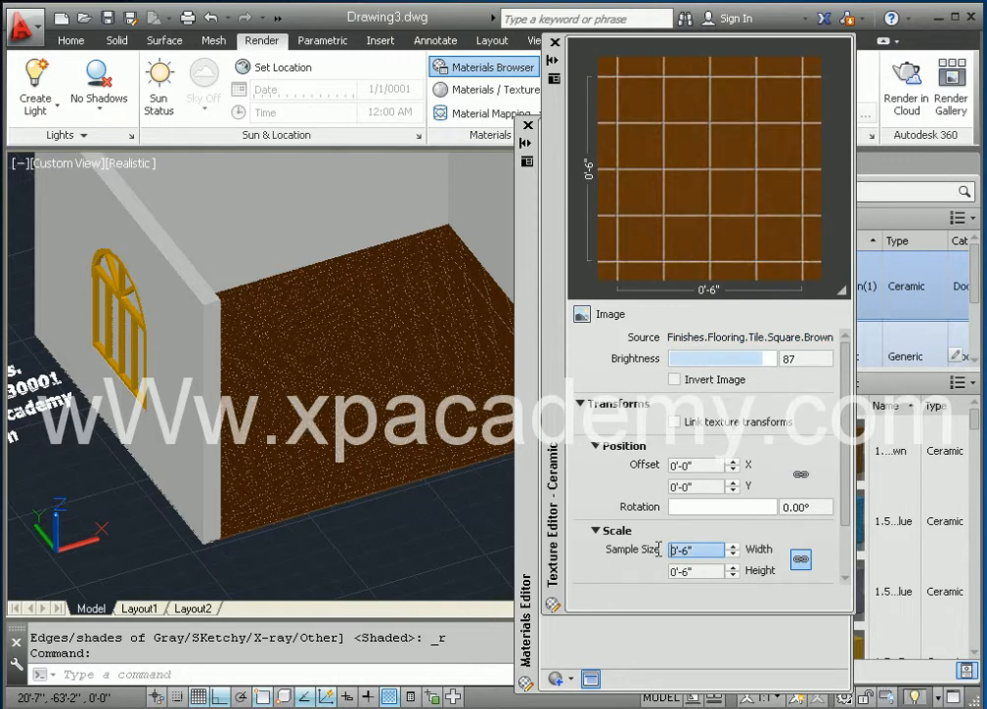
pyautogui.doubleClick(701, 570)
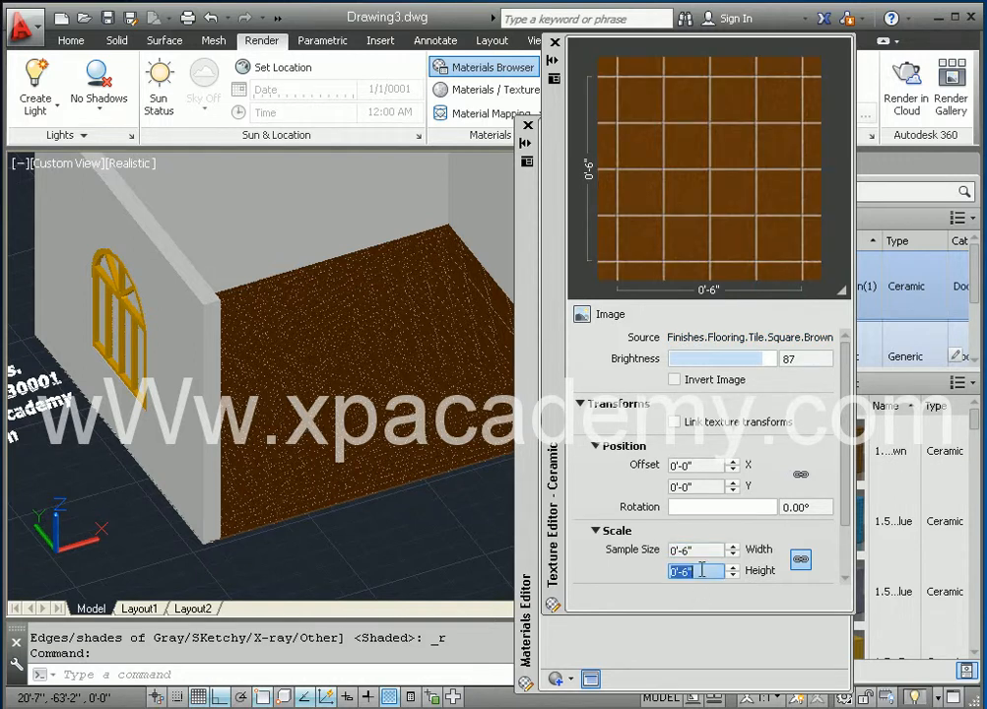
pyautogui.doubleClick(703, 551)
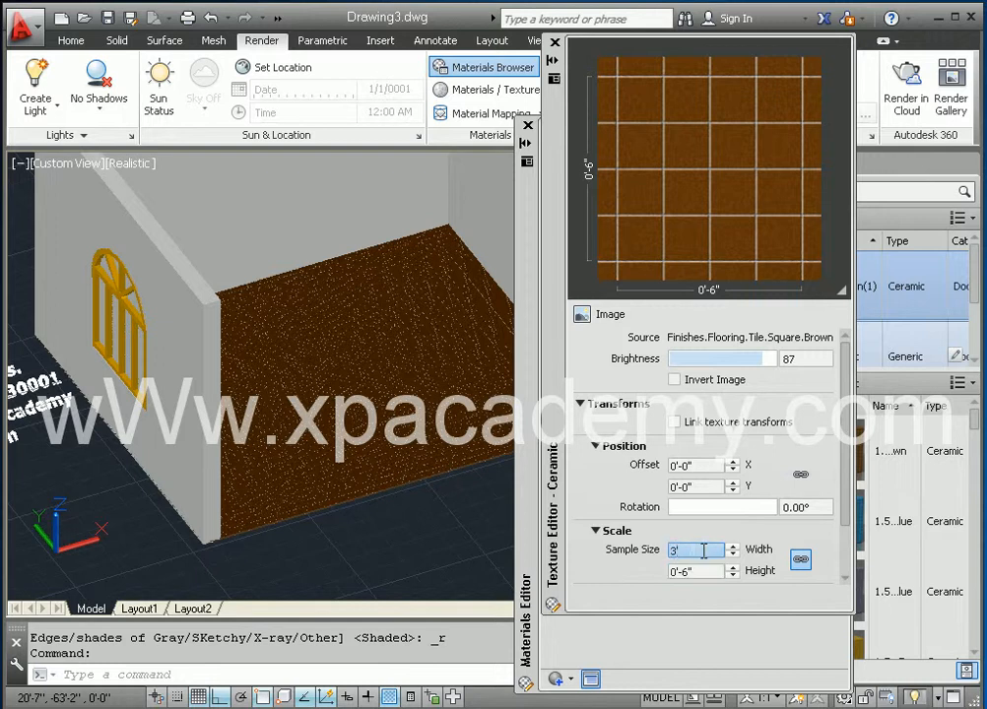
pyautogui.write("3'")
pyautogui.press('Tab')
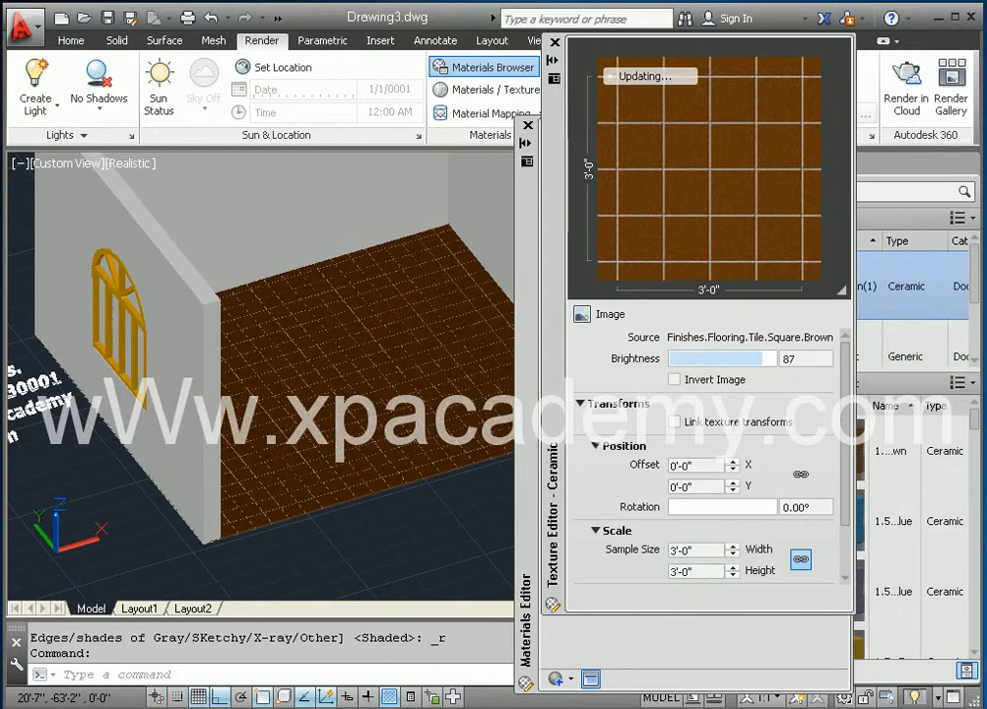
# - Set the floor tile texture's sample size to 6' in width and height, and close the texture and material editors
pyautogui.moveTo(384, 434)
pyautogui.mouseDown(button='middle')
pyautogui.moveTo(354, 418)
pyautogui.moveTo(319, 421)
pyautogui.mouseUp(button='middle')
pyautogui.scroll(2, 375, 432)
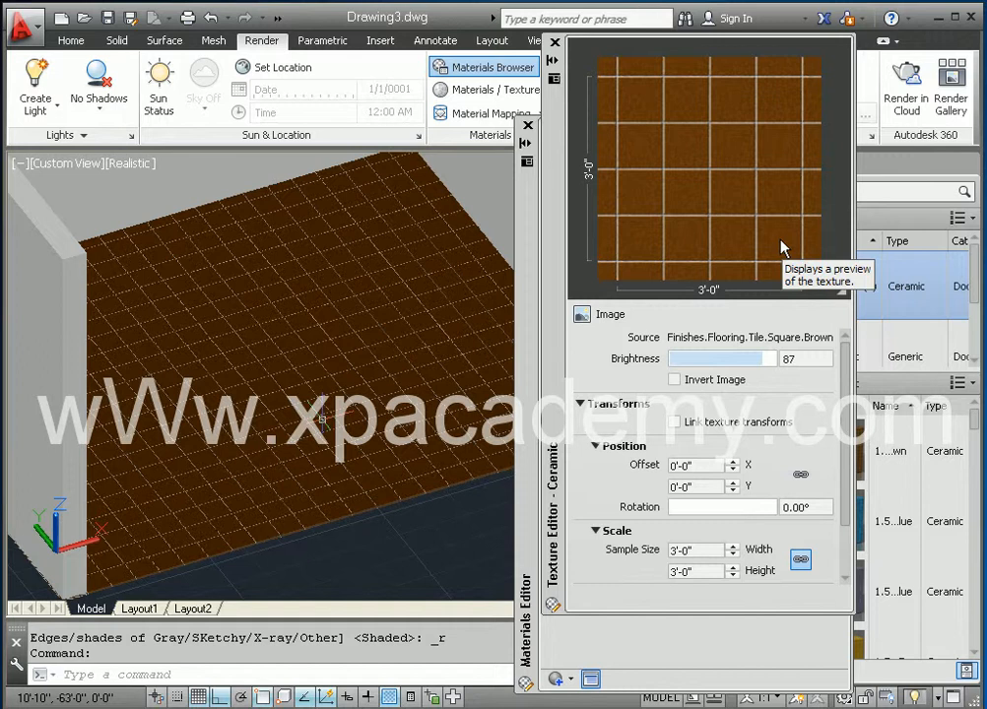
pyautogui.doubleClick(696, 552)
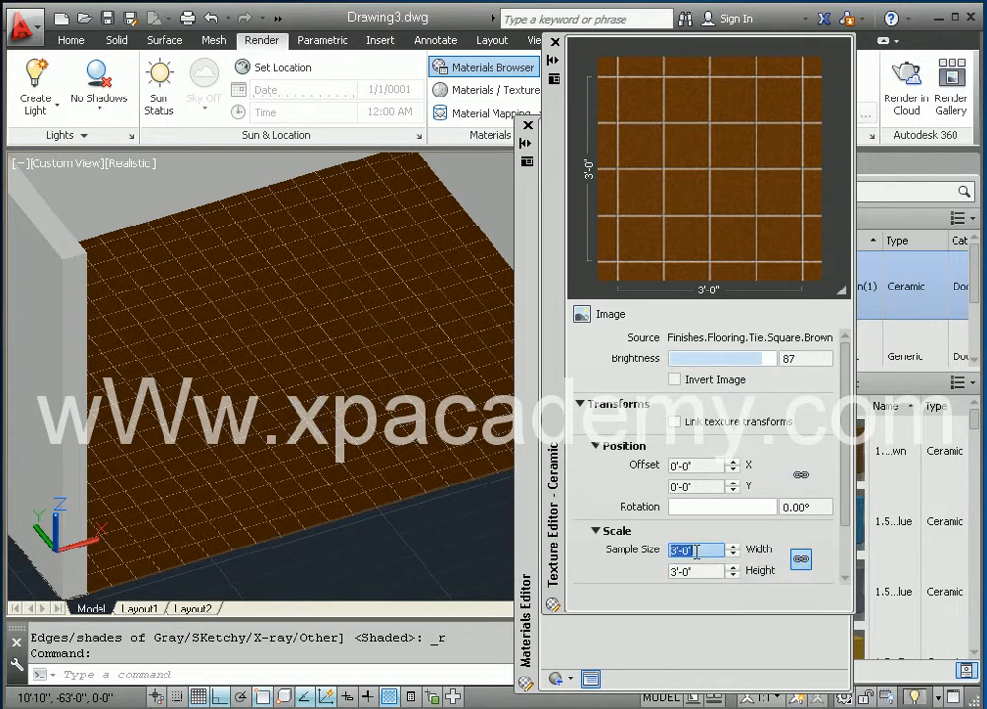
pyautogui.press('Tab')
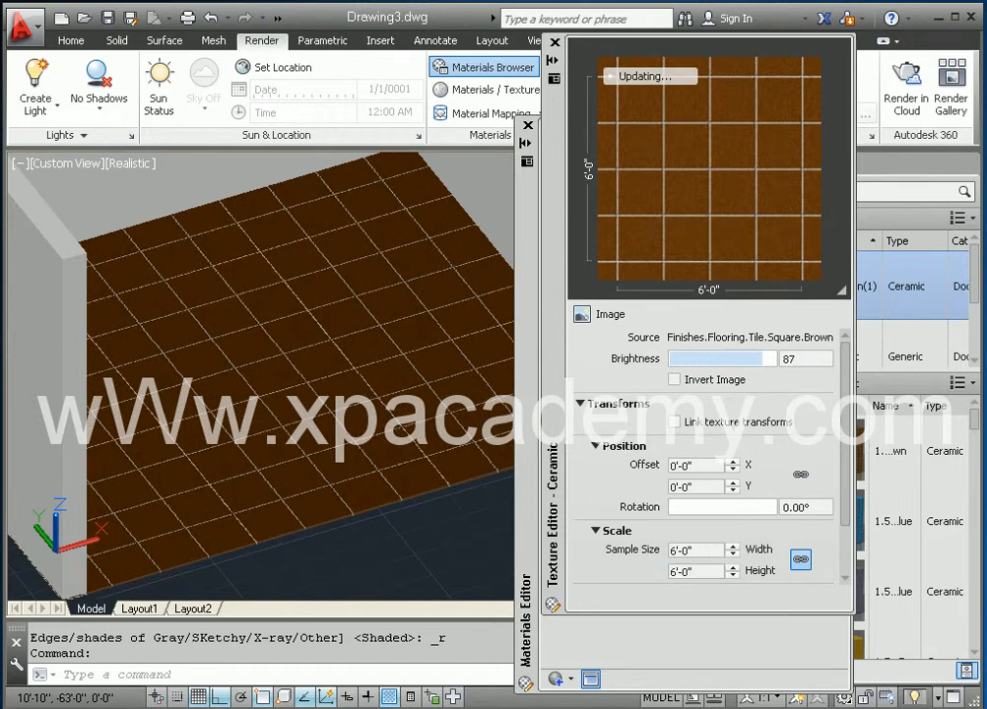
pyautogui.moveTo(287, 320); pyautogui.dragTo(335, 352, button='middle')
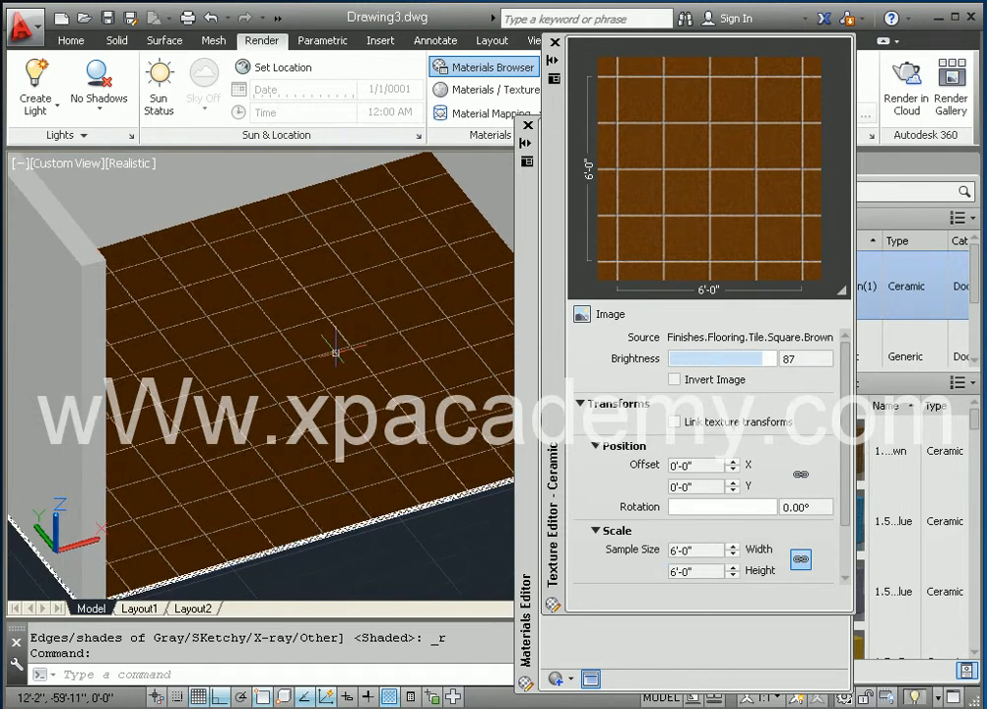
pyautogui.click(555, 44)
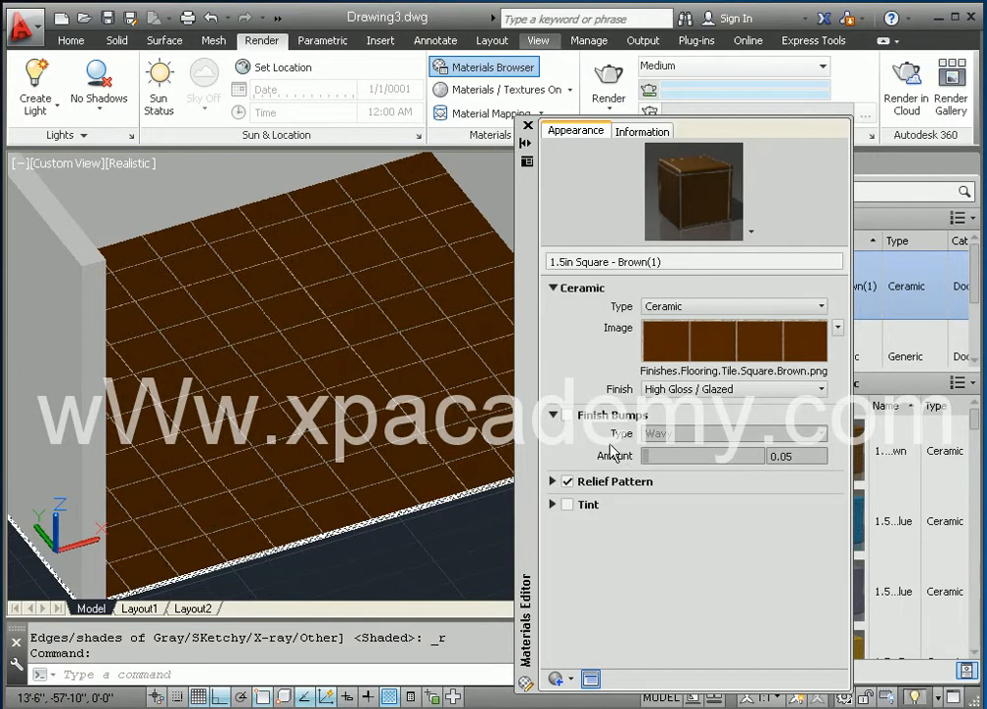
pyautogui.click(538, 40)
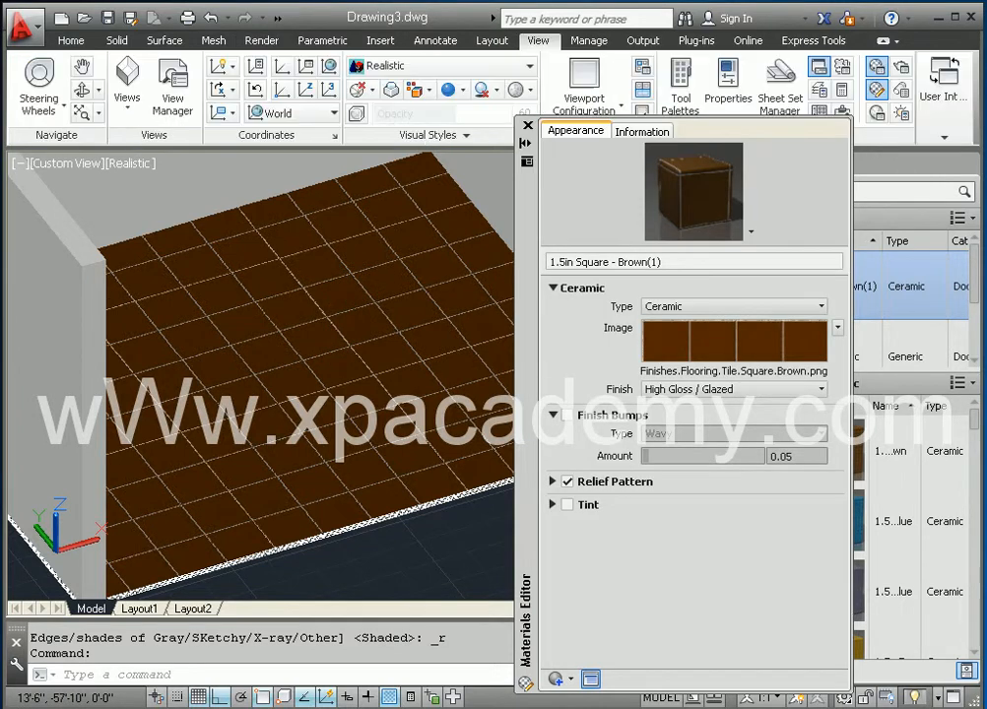
pyautogui.click(528, 128)
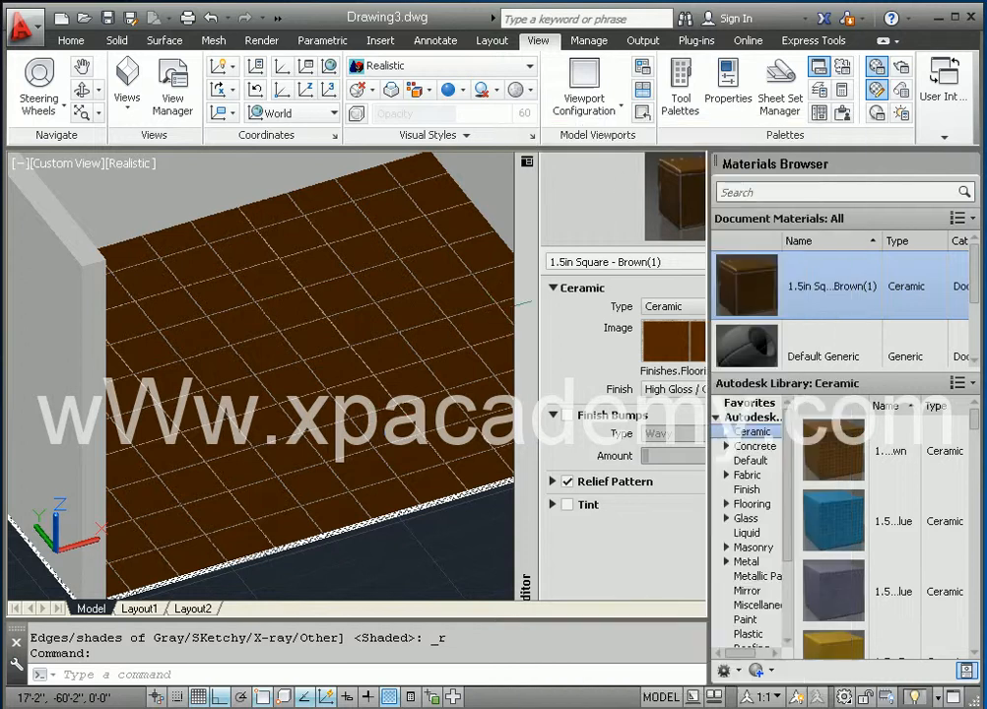
# - Examine the rescaled tile pattern on the room's floor from different angles and distances
pyautogui.scroll(-2, 554, 549)
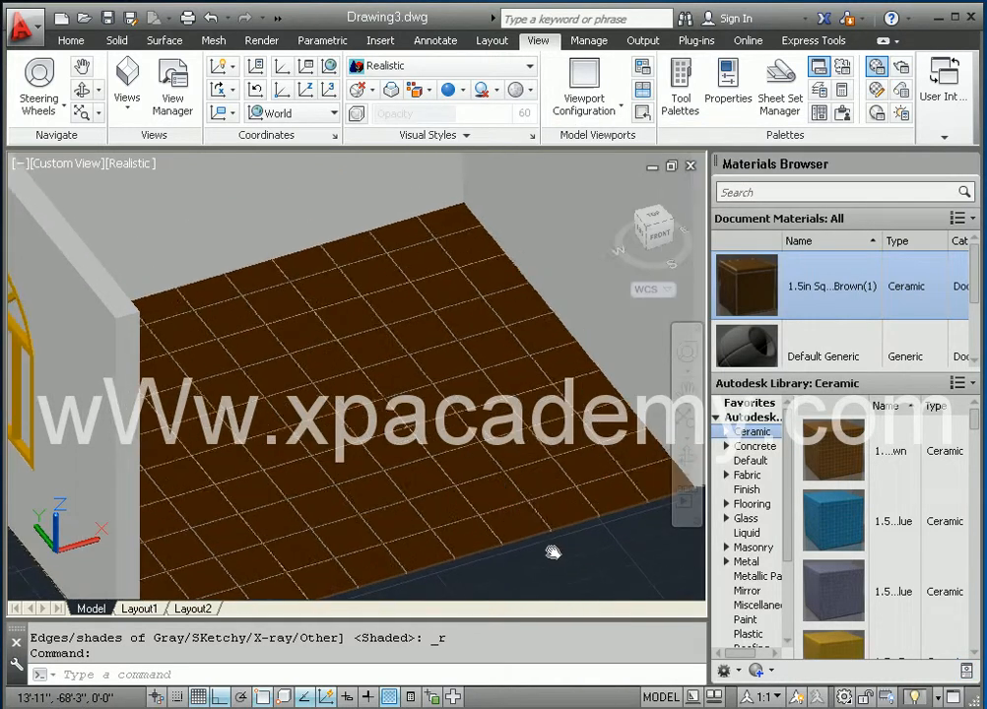
pyautogui.keyDown('shift'); pyautogui.moveTo(550, 550); pyautogui.dragTo(487, 507, button='middle'); pyautogui.keyUp('shift')
pyautogui.scroll(2, 494, 456)
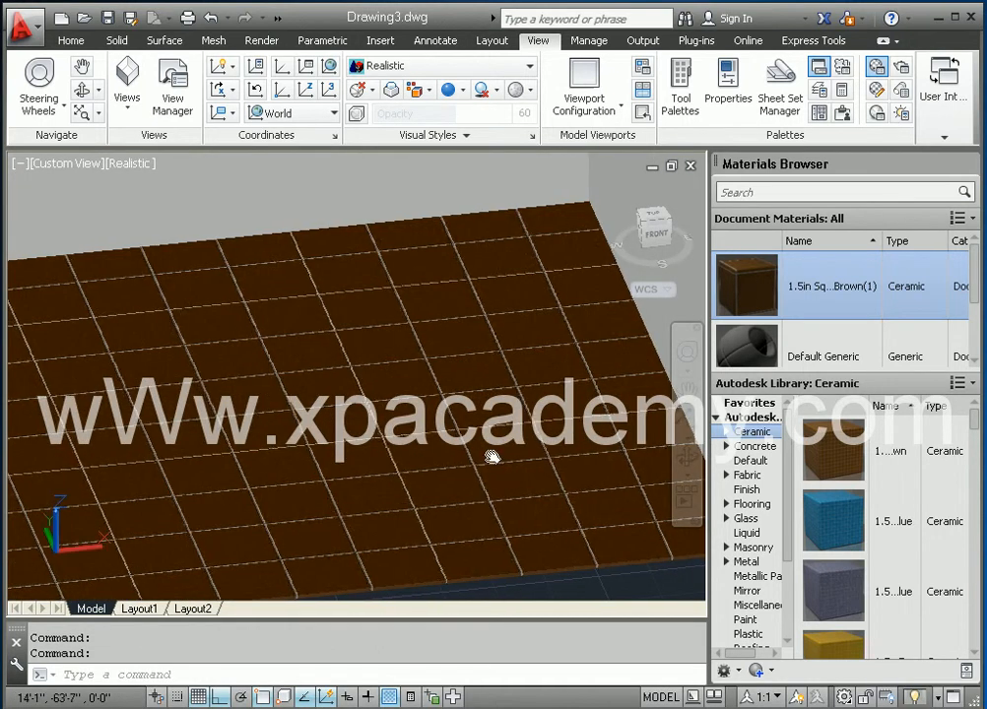
pyautogui.moveTo(493, 456); pyautogui.dragTo(502, 456, button='middle')
pyautogui.scroll(-3, 495, 468)
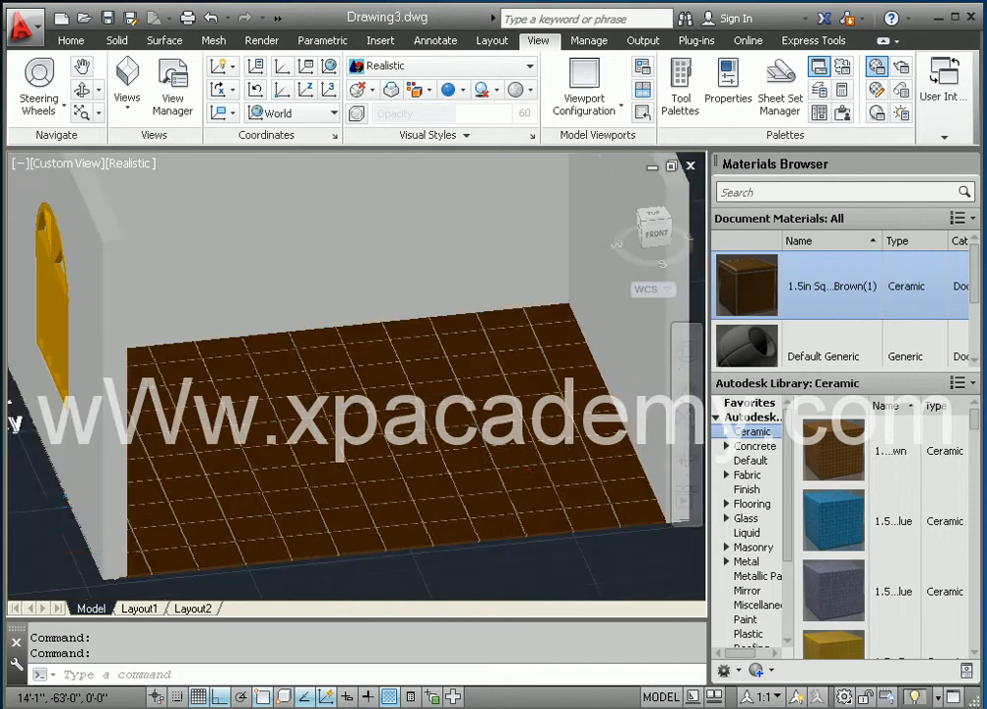
pyautogui.keyDown('shift'); pyautogui.moveTo(450, 473); pyautogui.dragTo(431, 465, button='middle'); pyautogui.keyUp('shift')
# - Open the Wall Paint category of the Autodesk Library and look through its paint colours for the walls
pyautogui.click(454, 292)
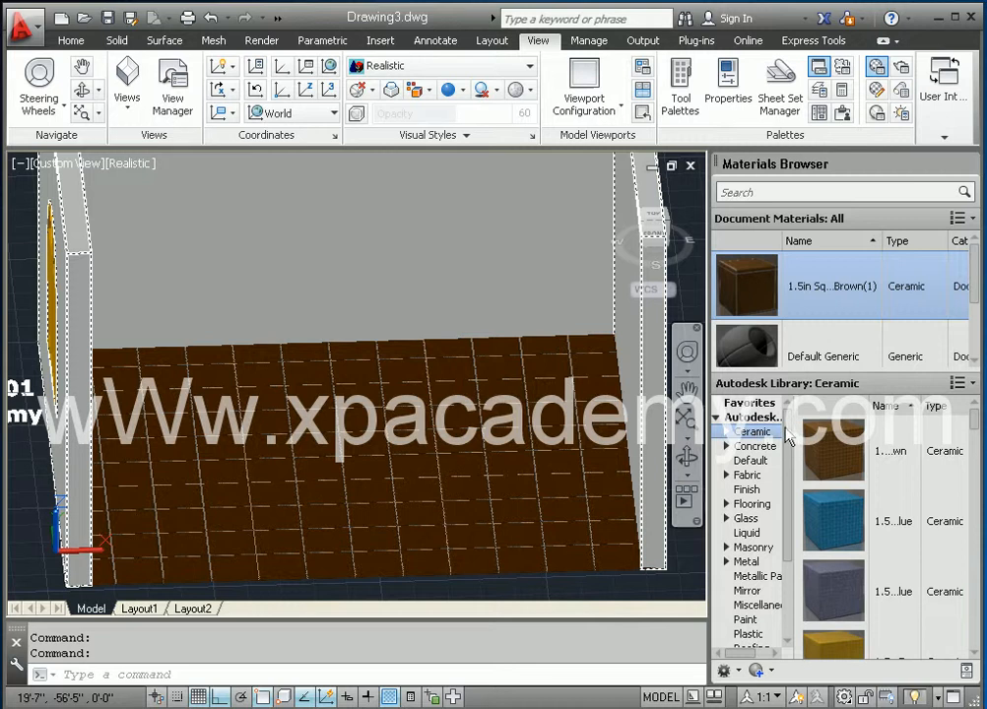
pyautogui.moveTo(788, 440); pyautogui.dragTo(784, 518)
pyautogui.moveTo(784, 584); pyautogui.dragTo(785, 555)
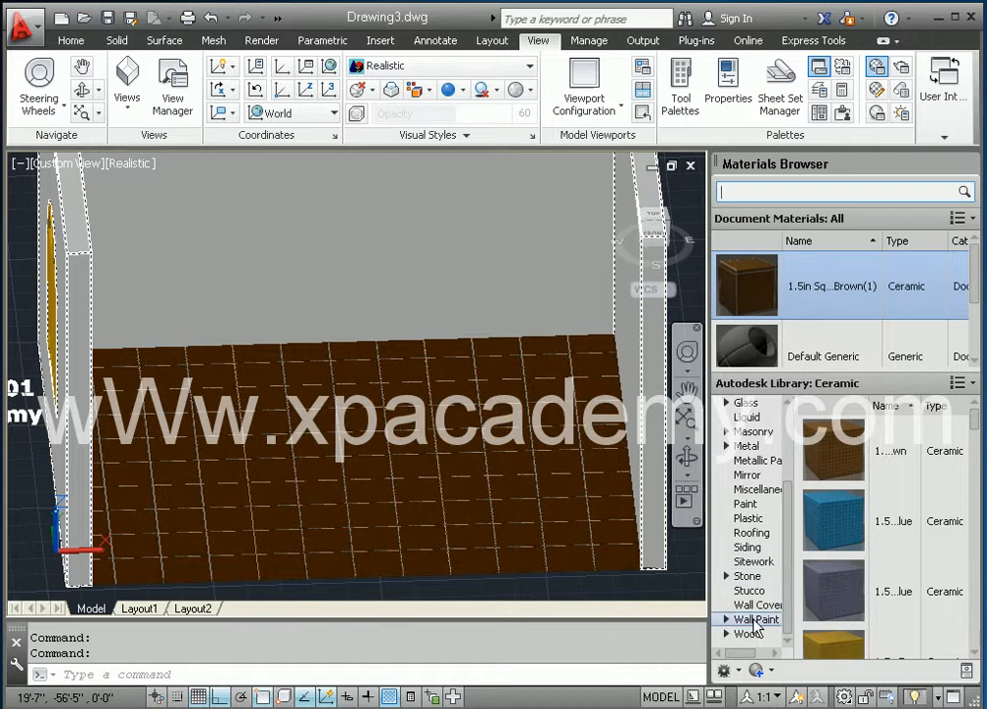
pyautogui.moveTo(736, 657)
pyautogui.mouseDown()
pyautogui.moveTo(755, 658)
pyautogui.moveTo(740, 657)
pyautogui.mouseUp()
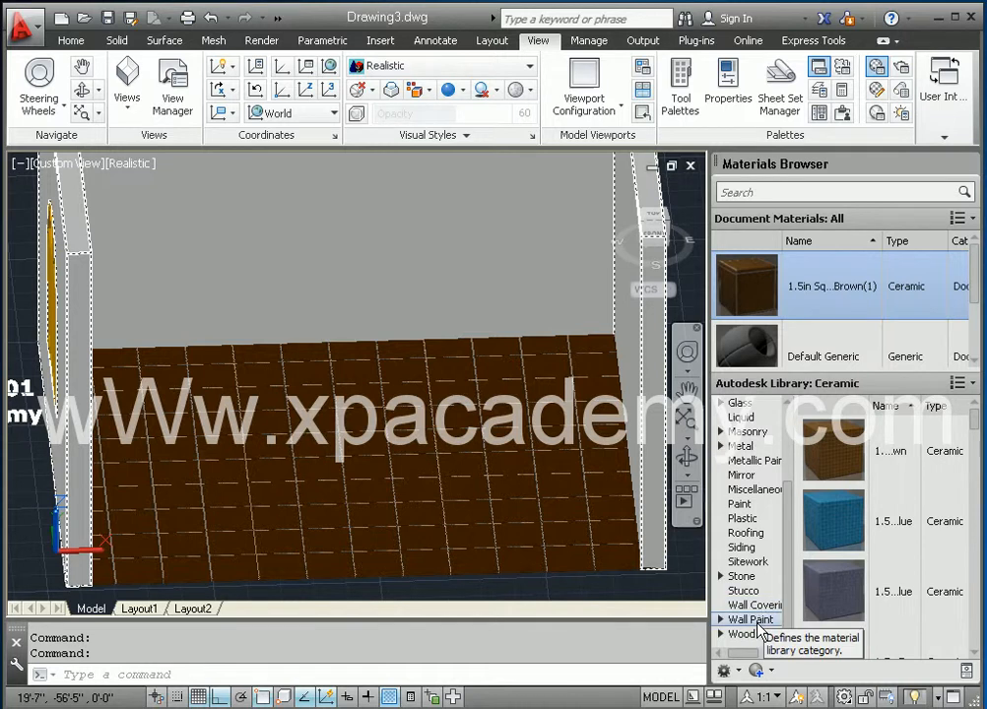
pyautogui.click(757, 621)
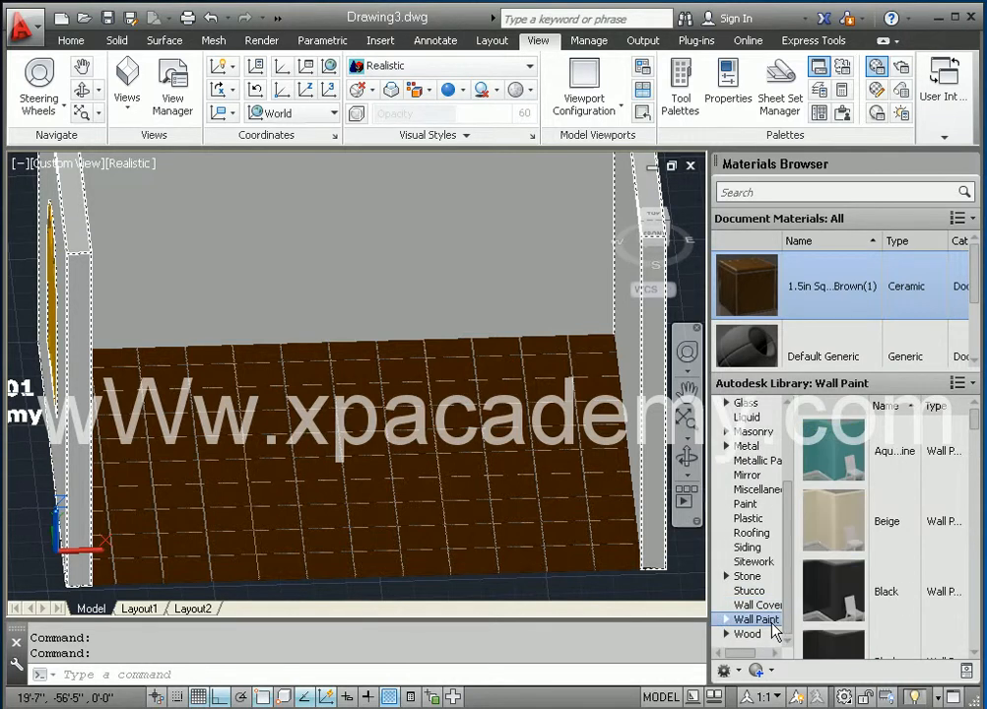
pyautogui.moveTo(980, 418); pyautogui.dragTo(980, 466)
pyautogui.scroll(-3, 978, 468)
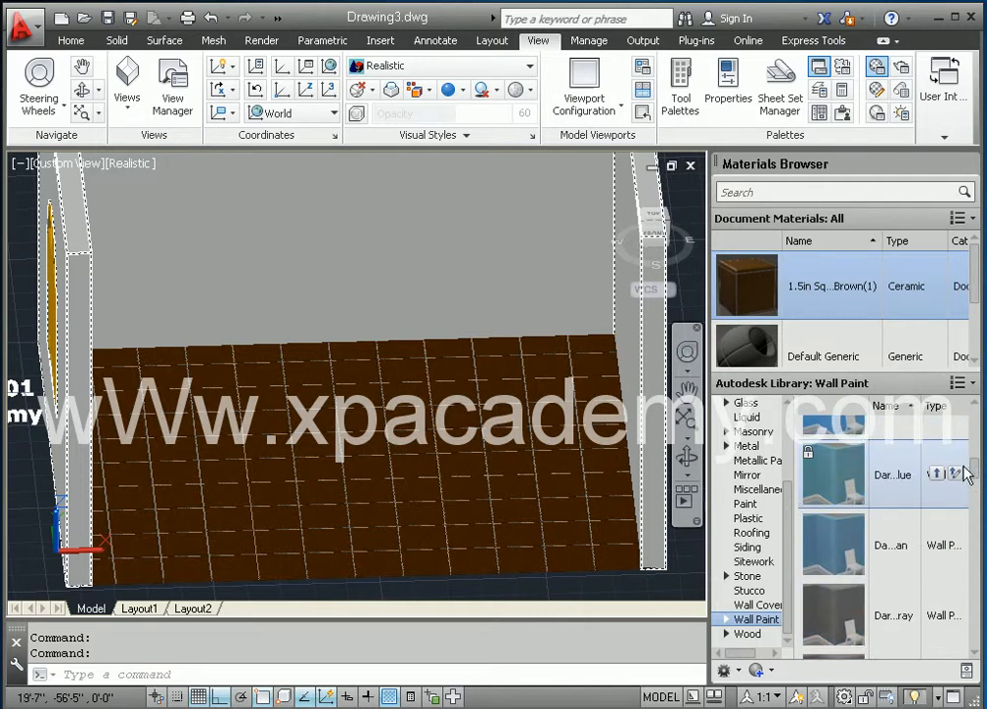
pyautogui.scroll(1, 839, 448)
# - Try a different position for the Materials Browser, return it to the side, and maximize the program window
pyautogui.moveTo(859, 170); pyautogui.dragTo(495, 185)
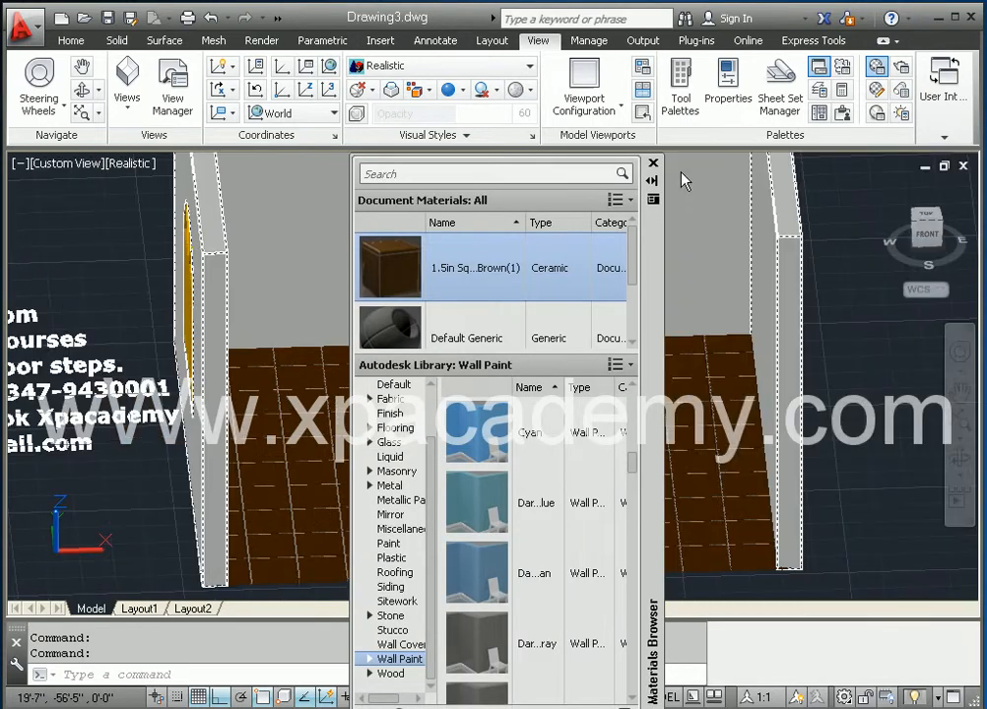
pyautogui.moveTo(645, 254); pyautogui.dragTo(975, 245)
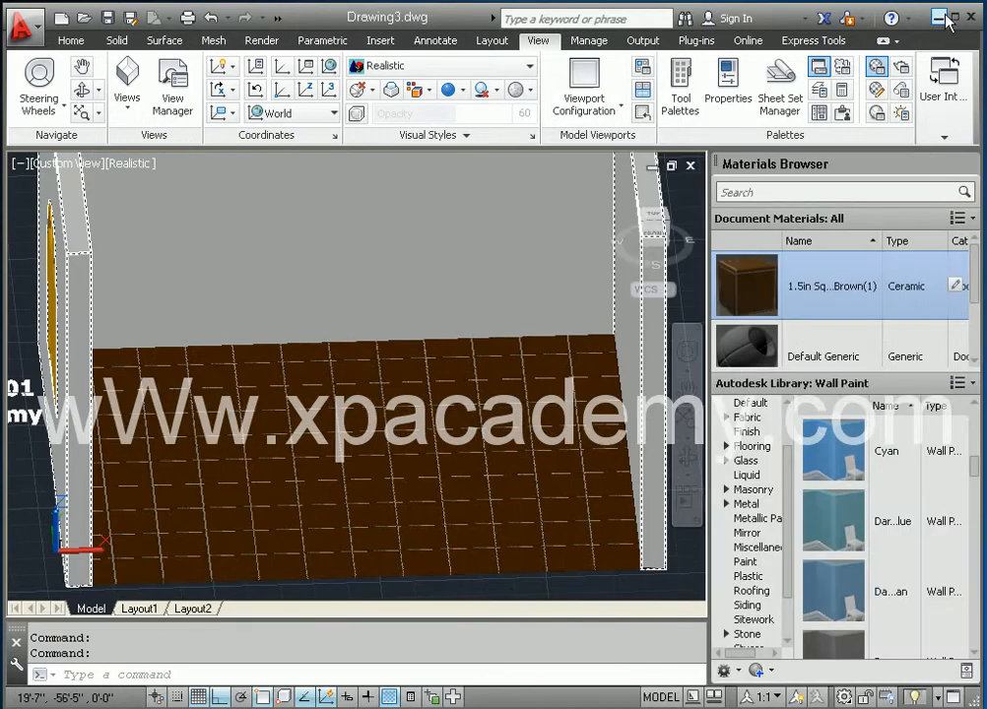
pyautogui.click(953, 18)
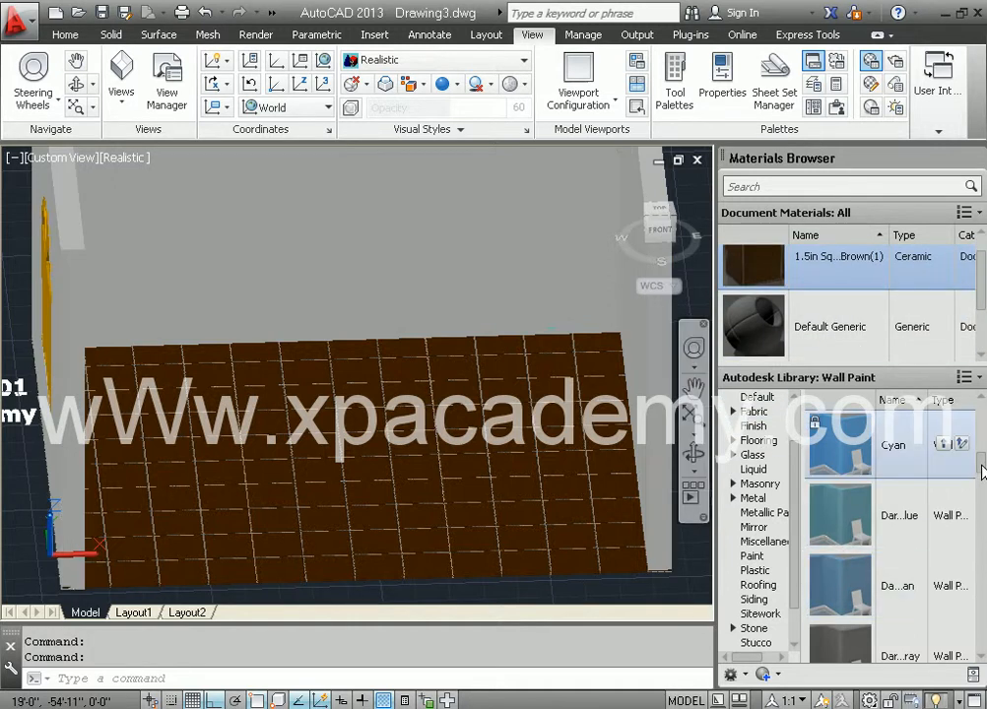
# - Look through the remaining wall paints and the Wall Covering materials in the Autodesk Library
pyautogui.moveTo(982, 465)
pyautogui.mouseDown()
pyautogui.moveTo(981, 652)
pyautogui.moveTo(979, 611)
pyautogui.mouseUp()
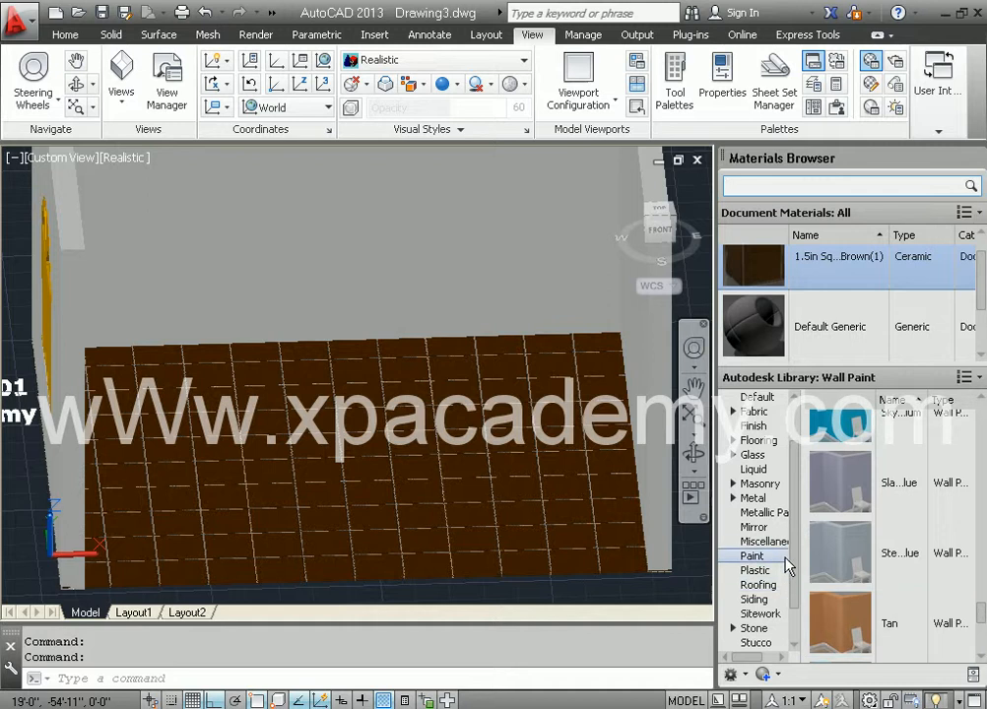
pyautogui.scroll(-1, 794, 560)
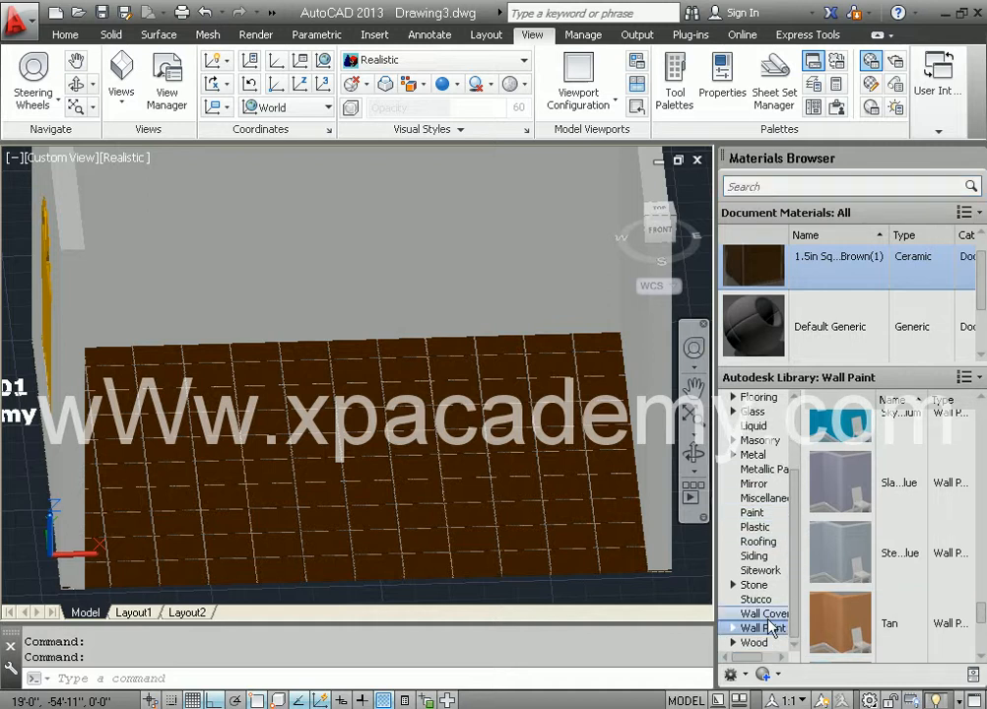
pyautogui.click(769, 620)
pyautogui.moveTo(955, 468)
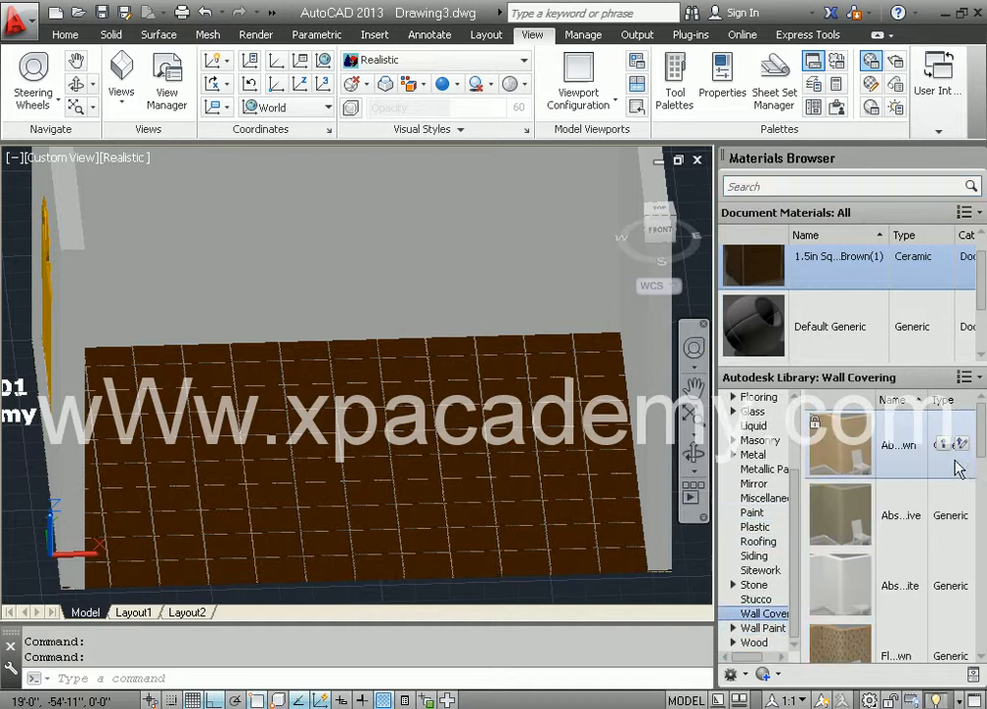
pyautogui.moveTo(980, 445); pyautogui.dragTo(980, 685)
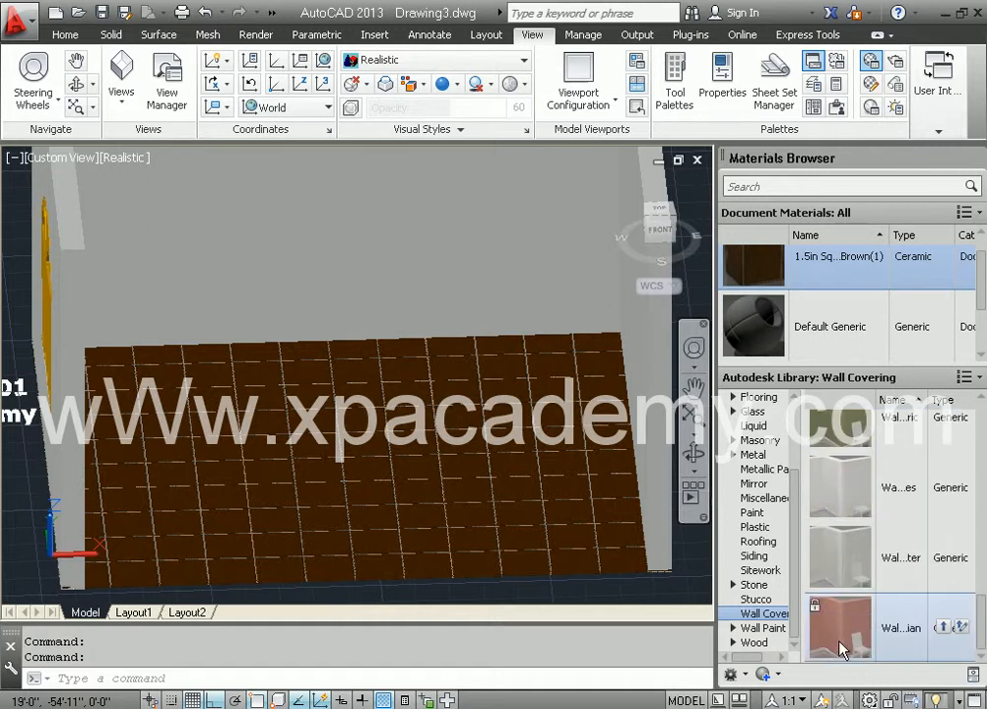
pyautogui.moveTo(982, 622); pyautogui.dragTo(982, 442)
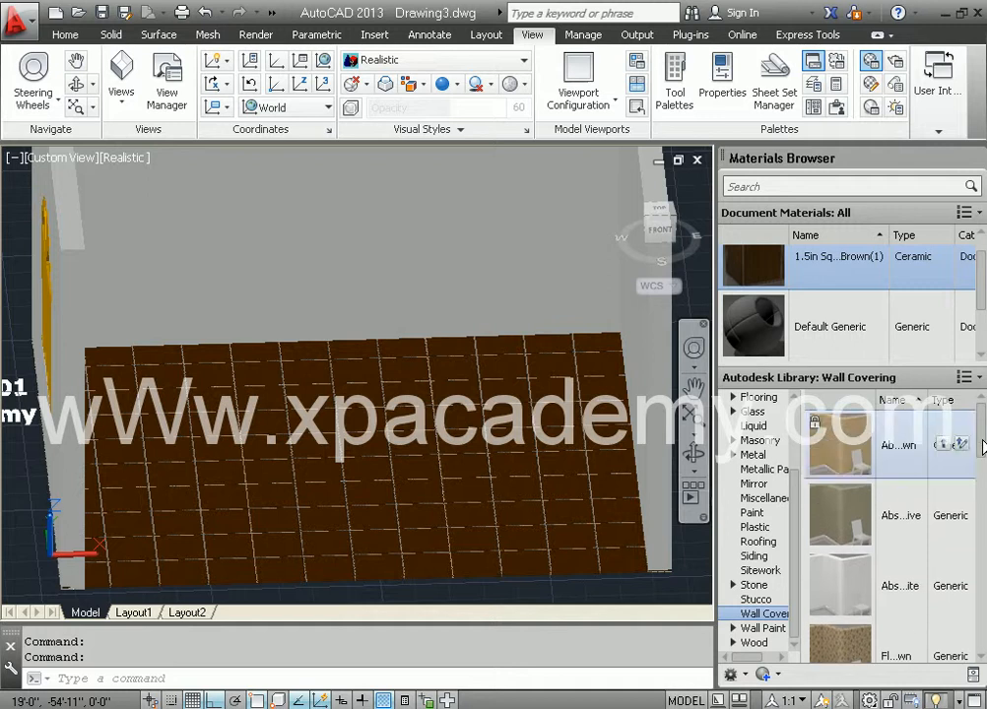
# - Add the Beige wall paint from the Wall Paint category to the document and assign it to the room's walls
pyautogui.click(760, 627)
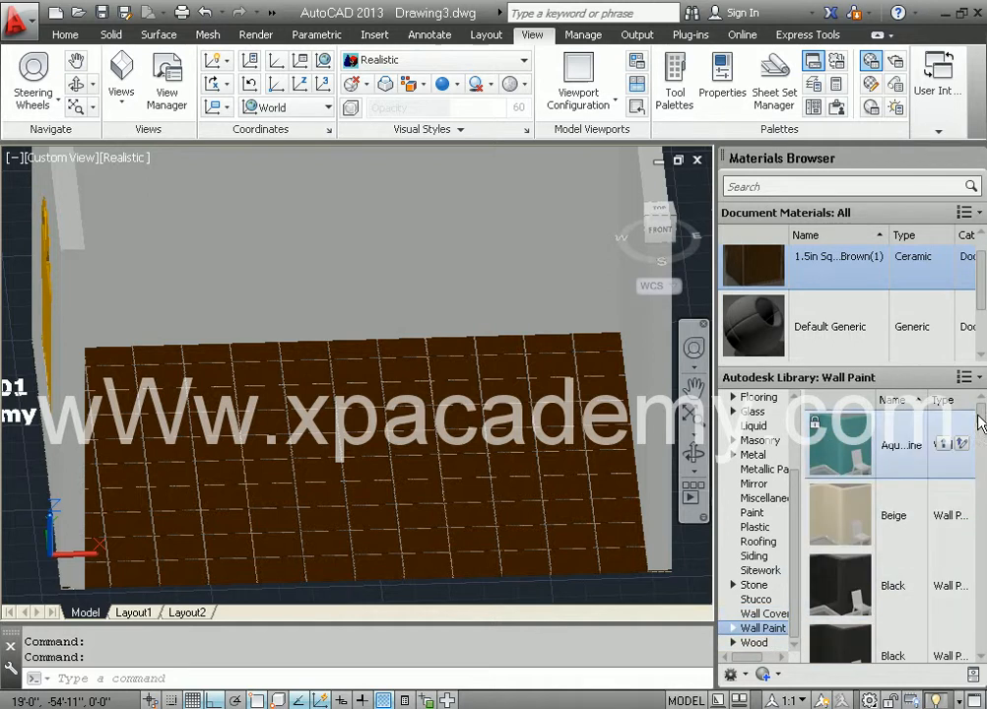
pyautogui.click(943, 515)
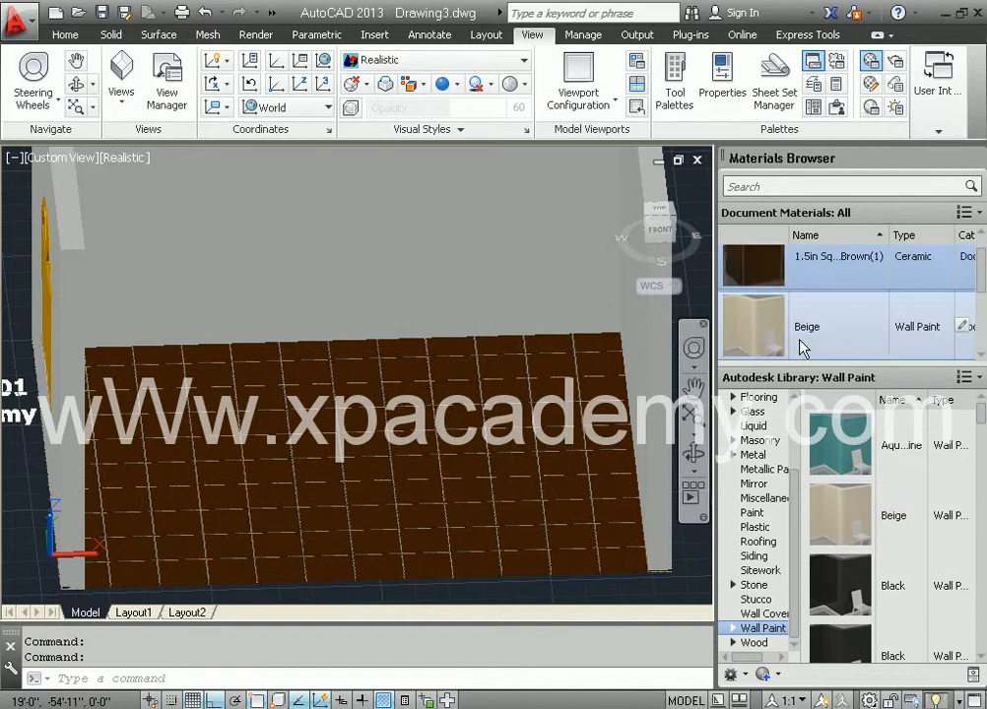
pyautogui.click(539, 200)
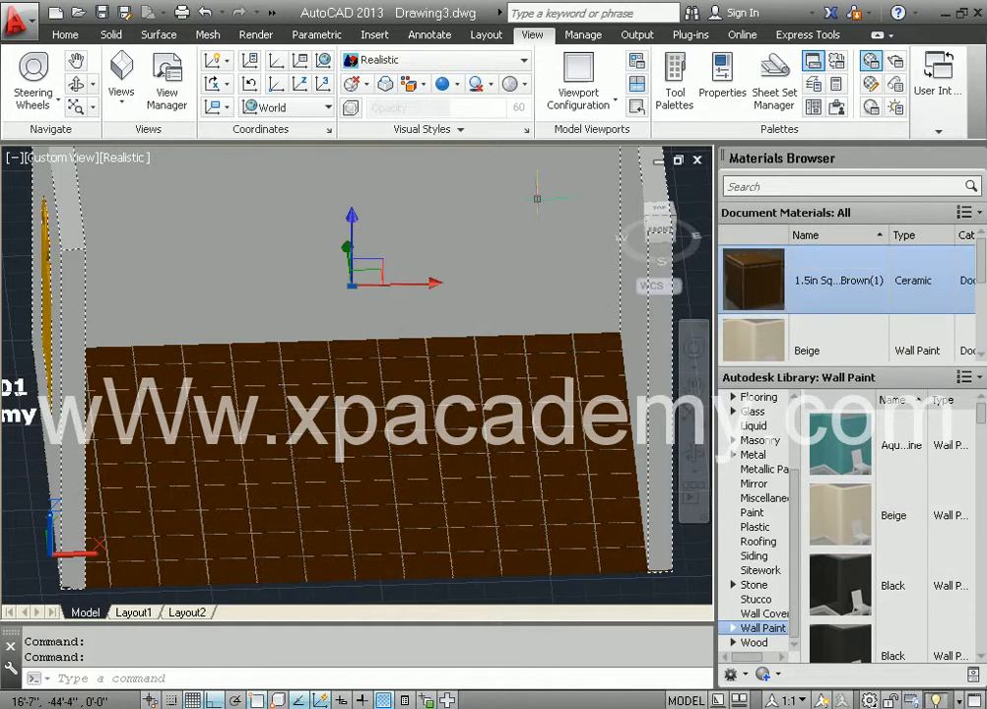
pyautogui.rightClick(769, 332)
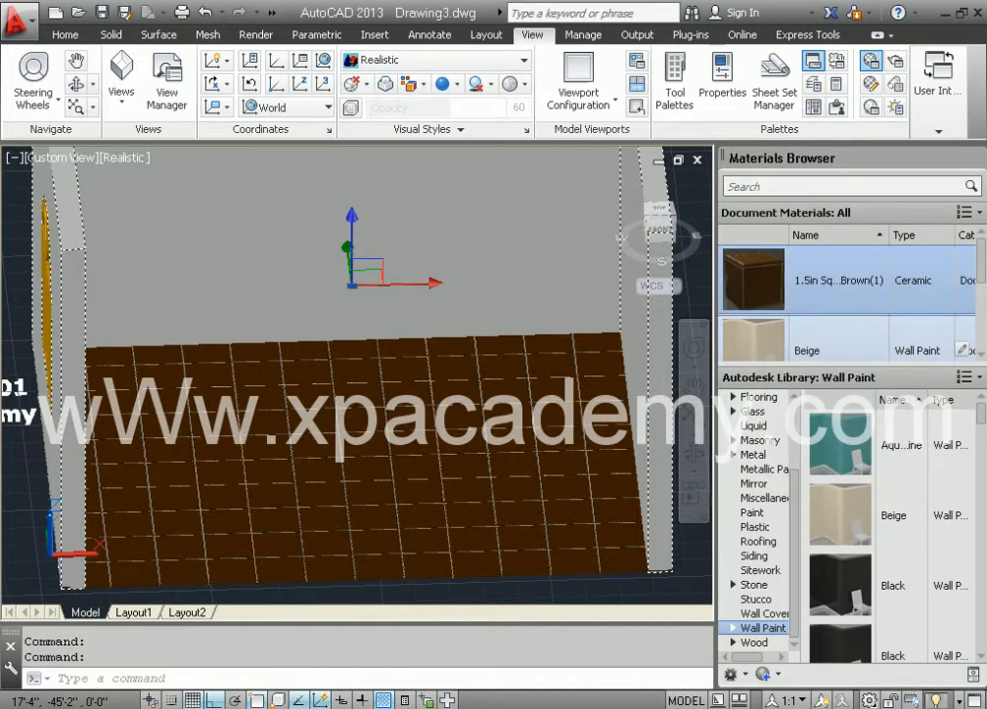
# - Examine the painted walls, arched window and tiled floor around the room's inner corner
pyautogui.moveTo(460, 326); pyautogui.dragTo(390, 404, button='middle')
pyautogui.moveTo(479, 384); pyautogui.dragTo(541, 271, button='middle')
pyautogui.scroll(2, 202, 452)
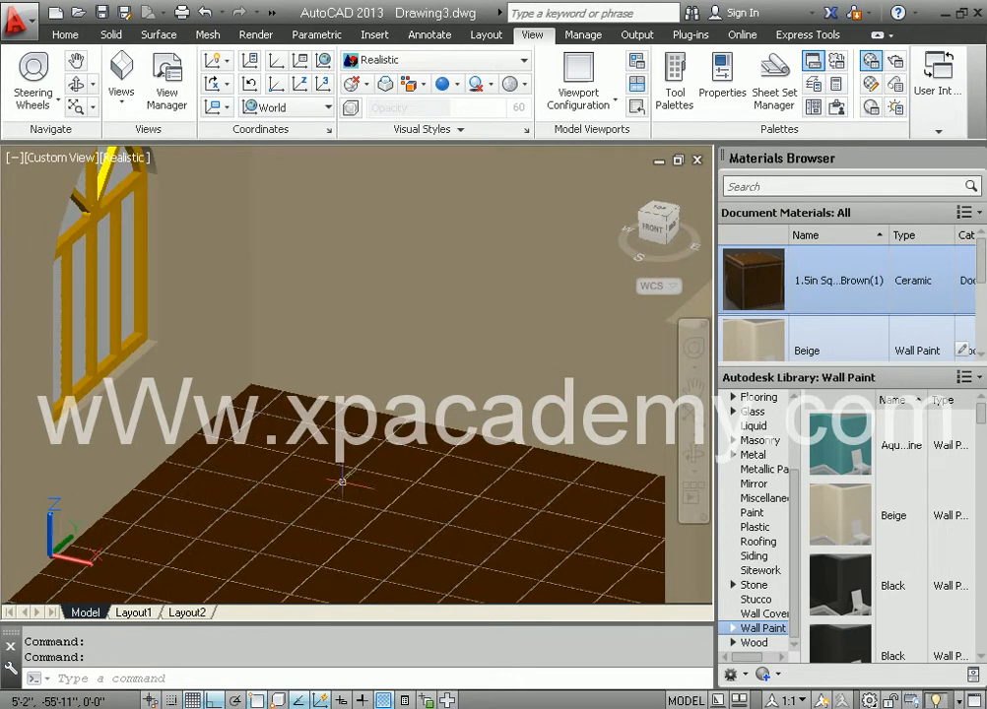
pyautogui.moveTo(487, 482); pyautogui.dragTo(506, 470, button='middle')
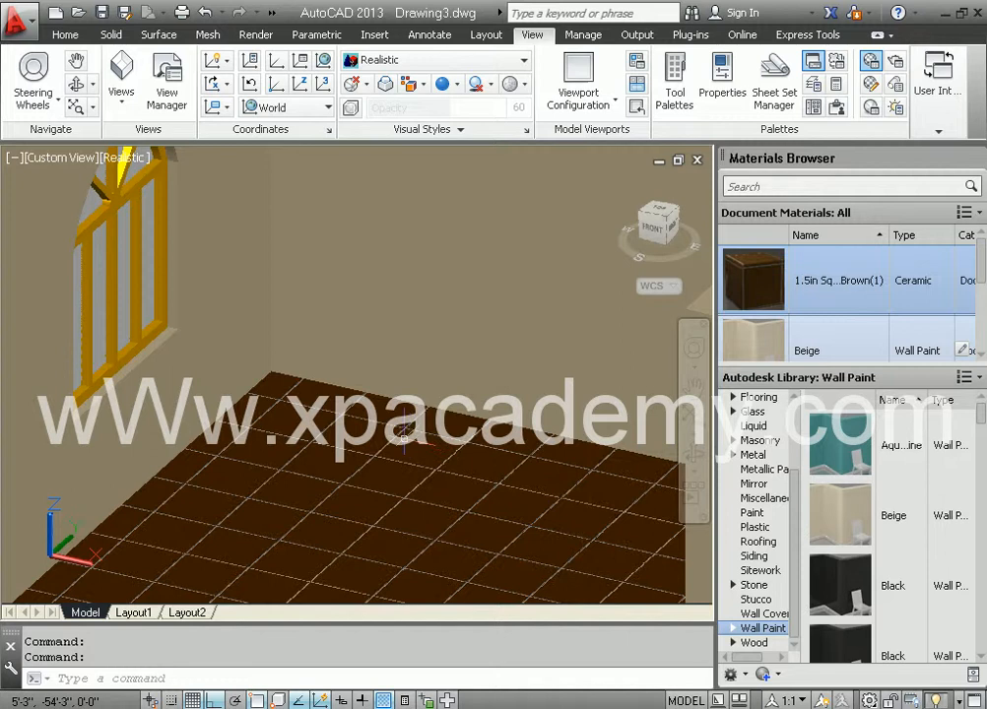
pyautogui.moveTo(404, 433); pyautogui.dragTo(438, 426, button='middle')
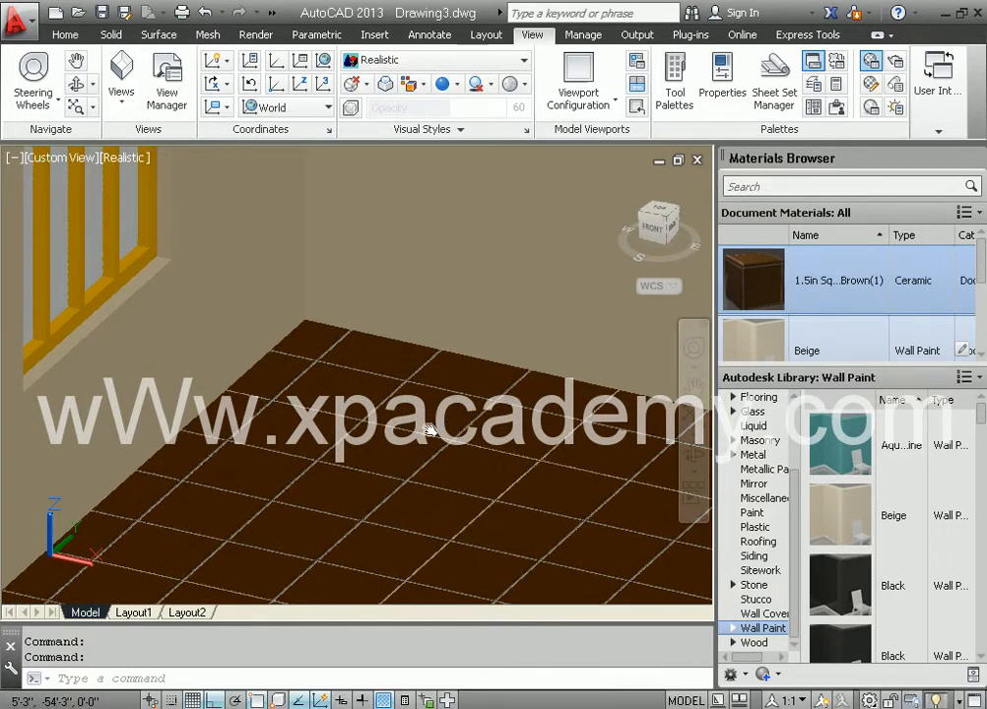
pyautogui.scroll(-4, 414, 433)
pyautogui.moveTo(363, 435); pyautogui.dragTo(330, 436, button='middle')
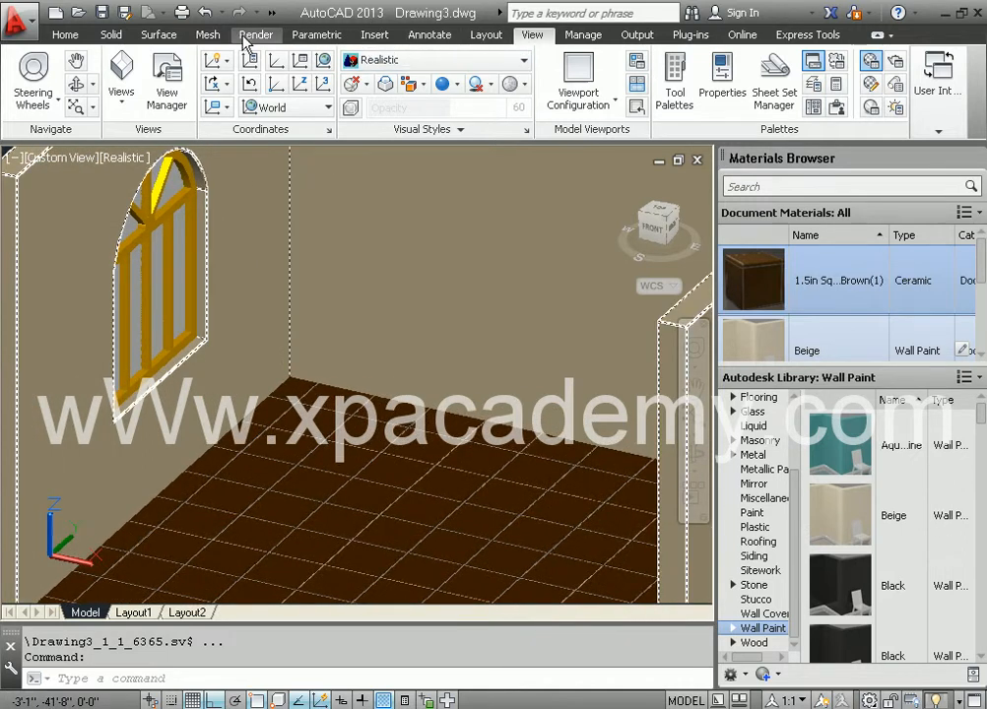
# - Render the room's window corner twice with the Medium preset, closing the render window each time
pyautogui.click(248, 35)
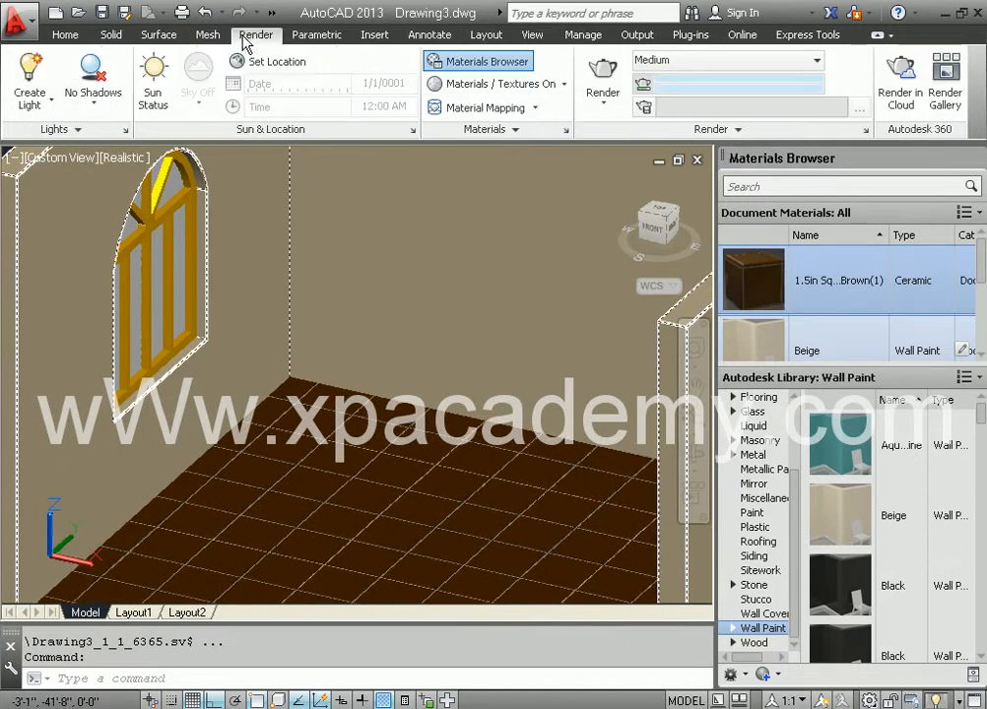
pyautogui.click(604, 77)
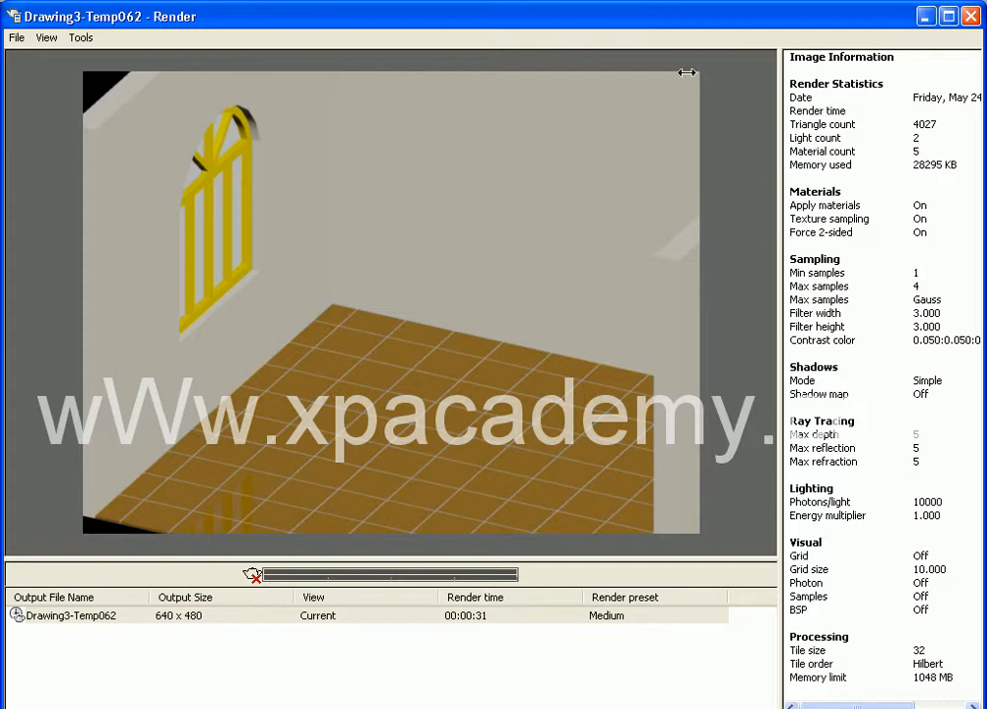
pyautogui.click(969, 17)
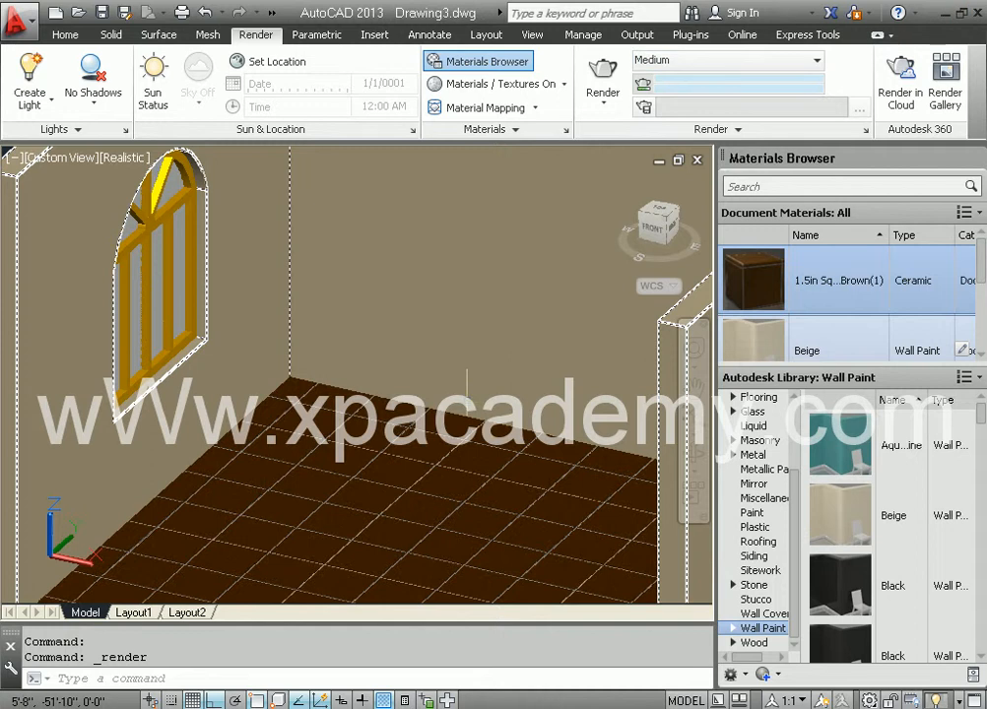
pyautogui.moveTo(447, 385); pyautogui.dragTo(443, 386, button='middle')
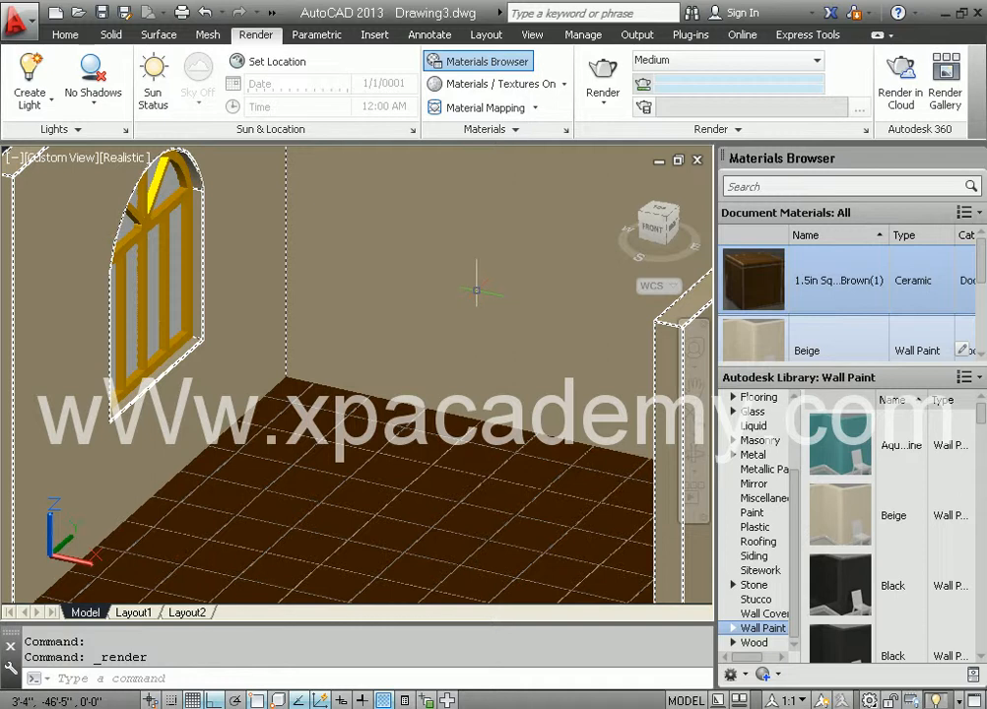
pyautogui.click(603, 74)
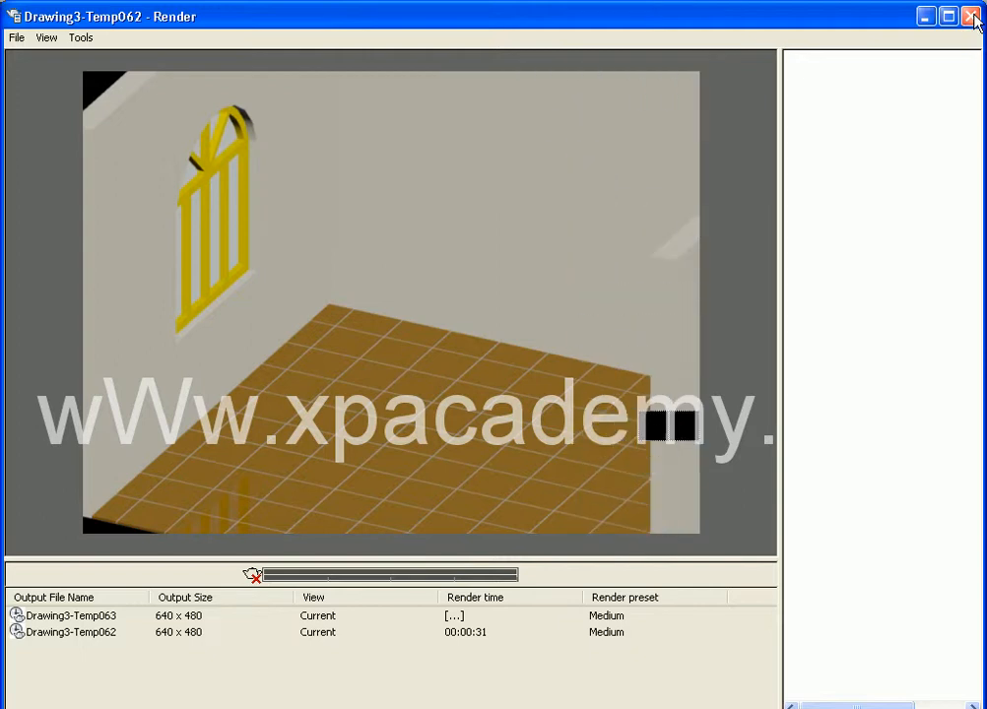
pyautogui.click(972, 17)
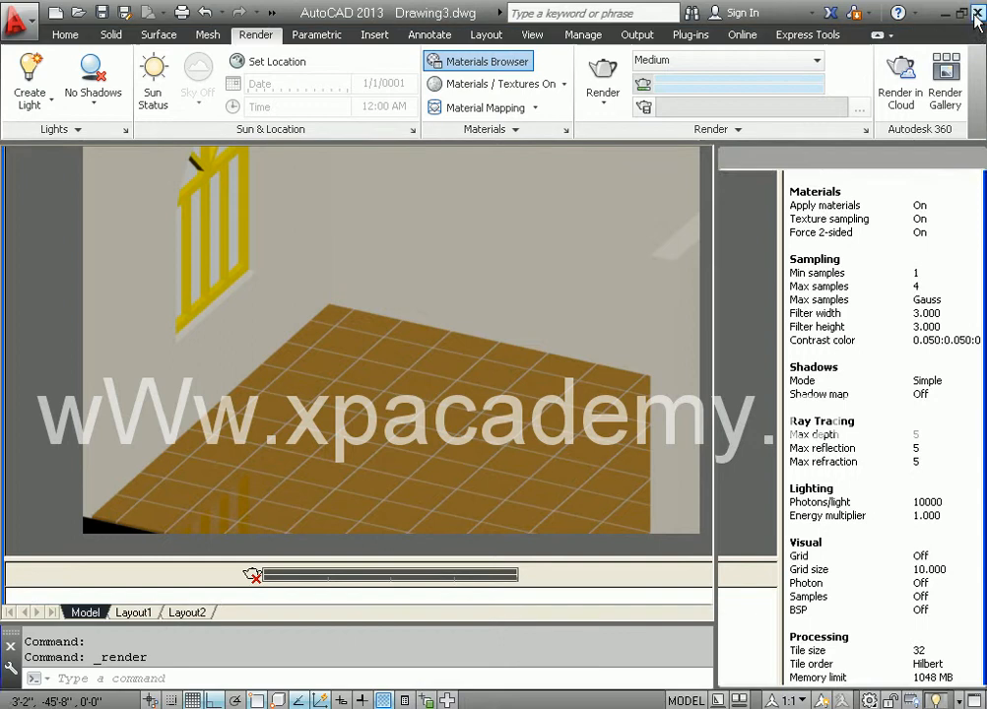
# - Open the Glass category of the Autodesk Library and look through its materials
pyautogui.moveTo(982, 281); pyautogui.dragTo(985, 291)
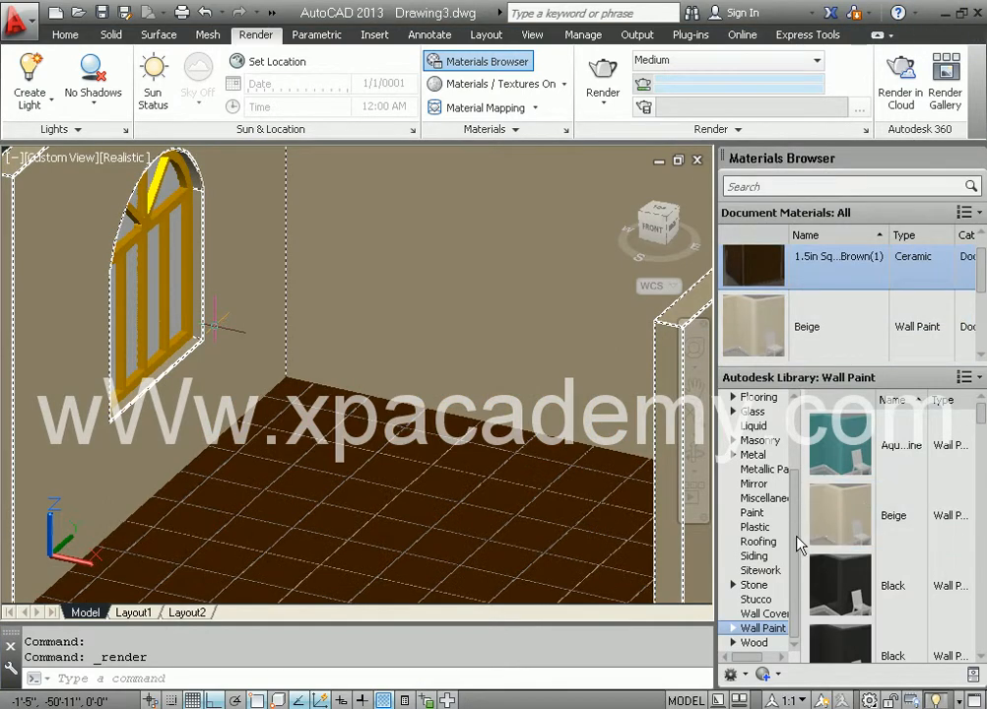
pyautogui.moveTo(798, 540); pyautogui.dragTo(798, 483)
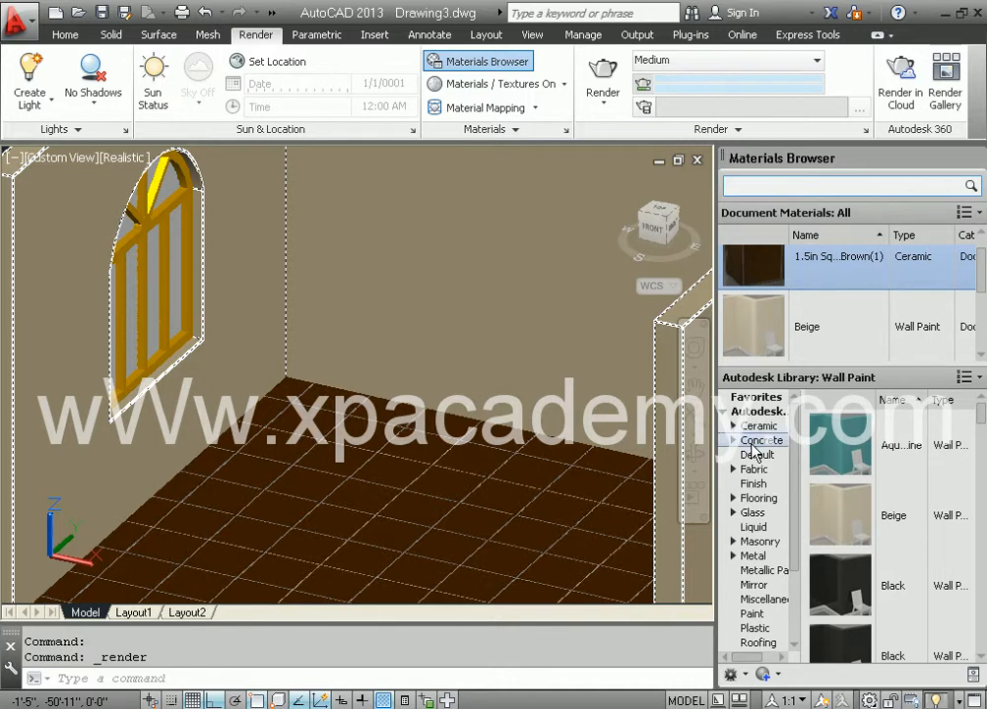
pyautogui.click(754, 514)
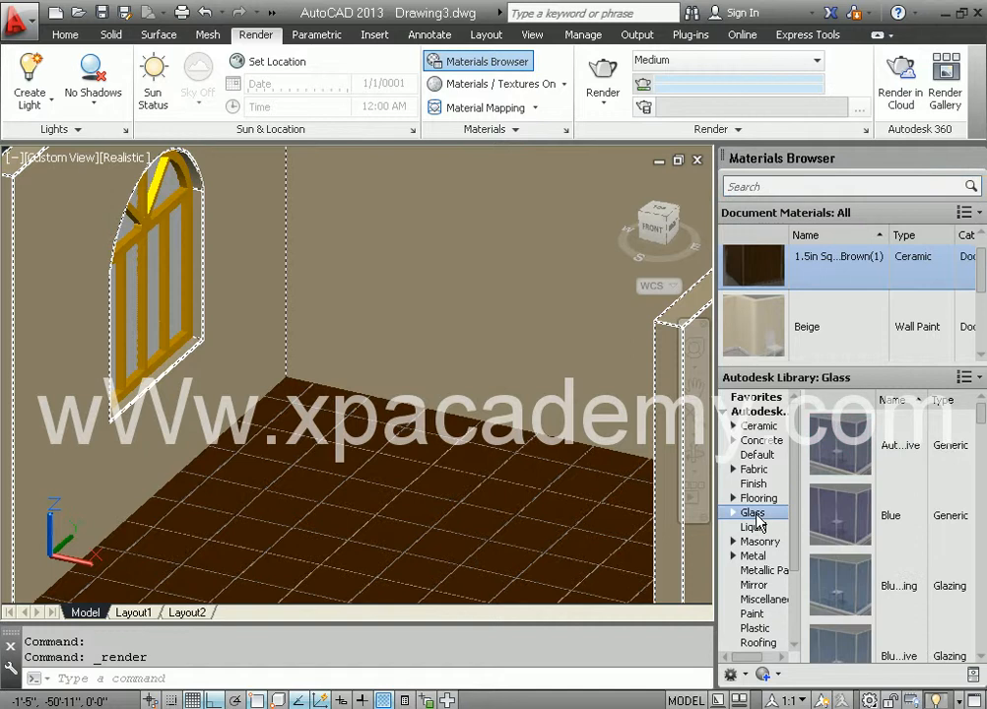
pyautogui.scroll(-5, 977, 434)
pyautogui.scroll(5, 978, 435)
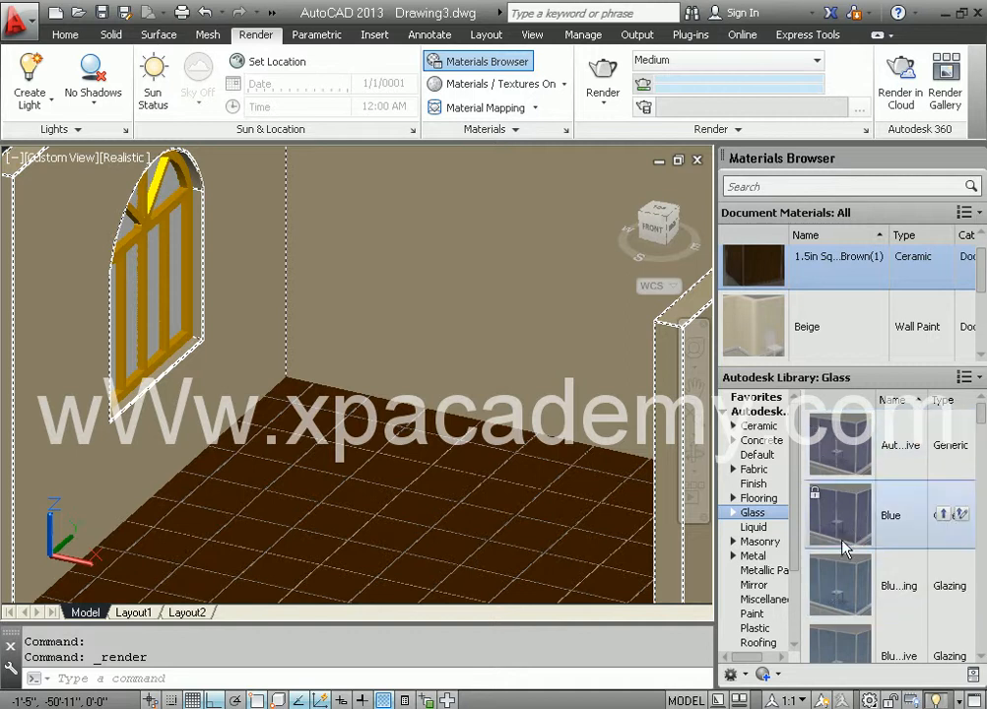
# - Change the library's thumbnail size to 16 x 16 and return it to 64 x 64
pyautogui.click(978, 381)
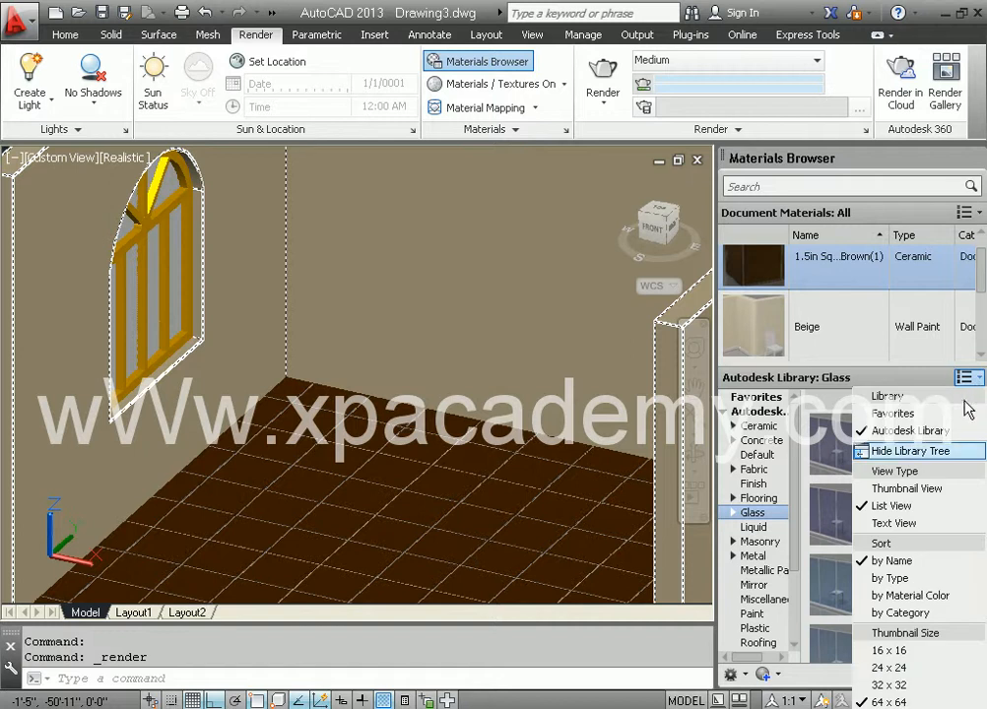
pyautogui.click(924, 650)
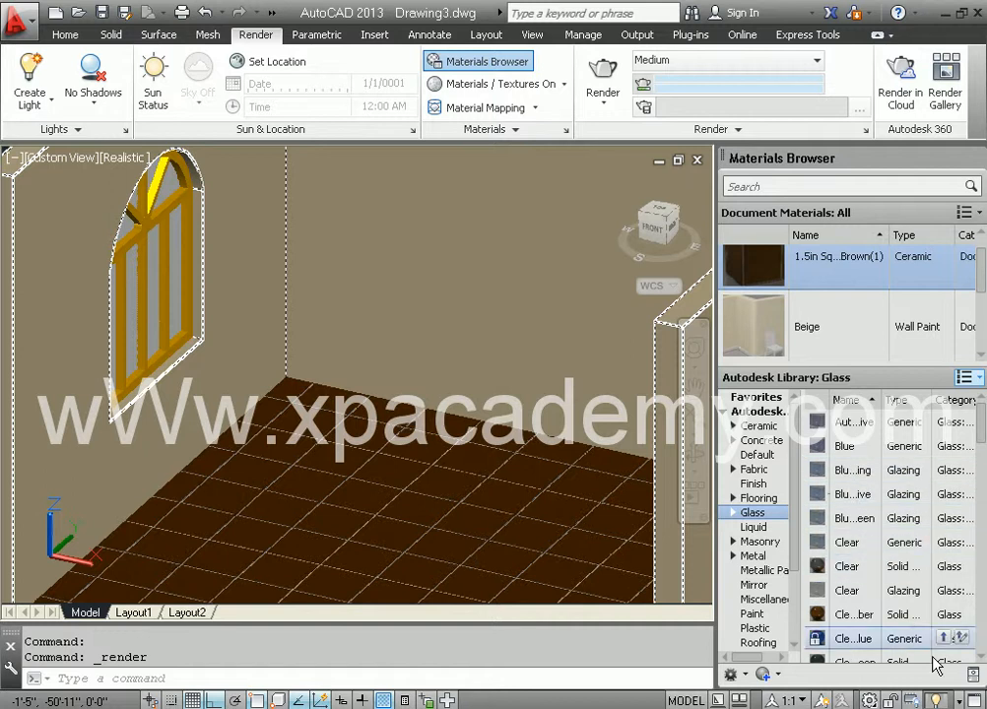
pyautogui.click(974, 382)
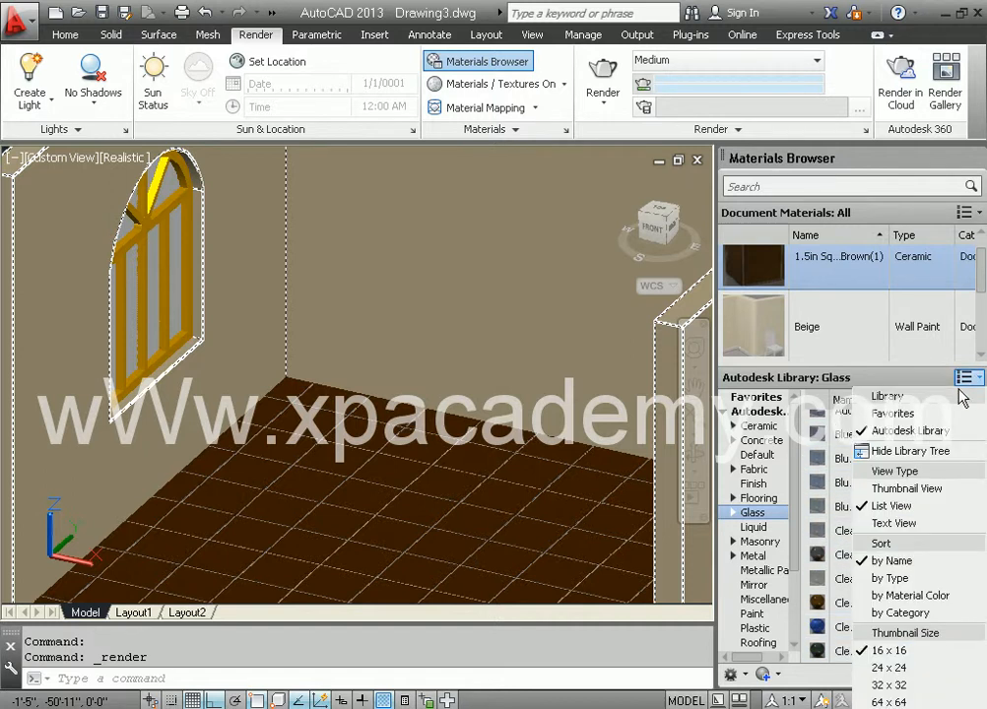
pyautogui.click(892, 701)
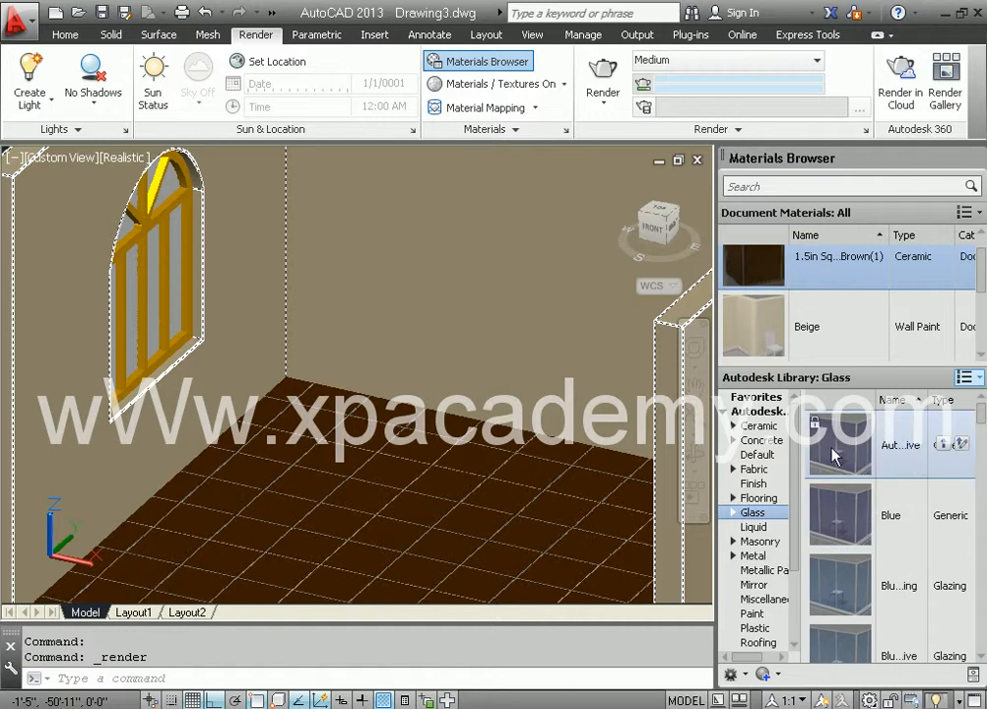
# - Select the arched window's glass pane, try to move it along the X axis, and cancel the move
pyautogui.moveTo(982, 426)
pyautogui.mouseDown()
pyautogui.moveTo(980, 446)
pyautogui.moveTo(980, 414)
pyautogui.moveTo(980, 519)
pyautogui.moveTo(977, 422)
pyautogui.mouseUp()
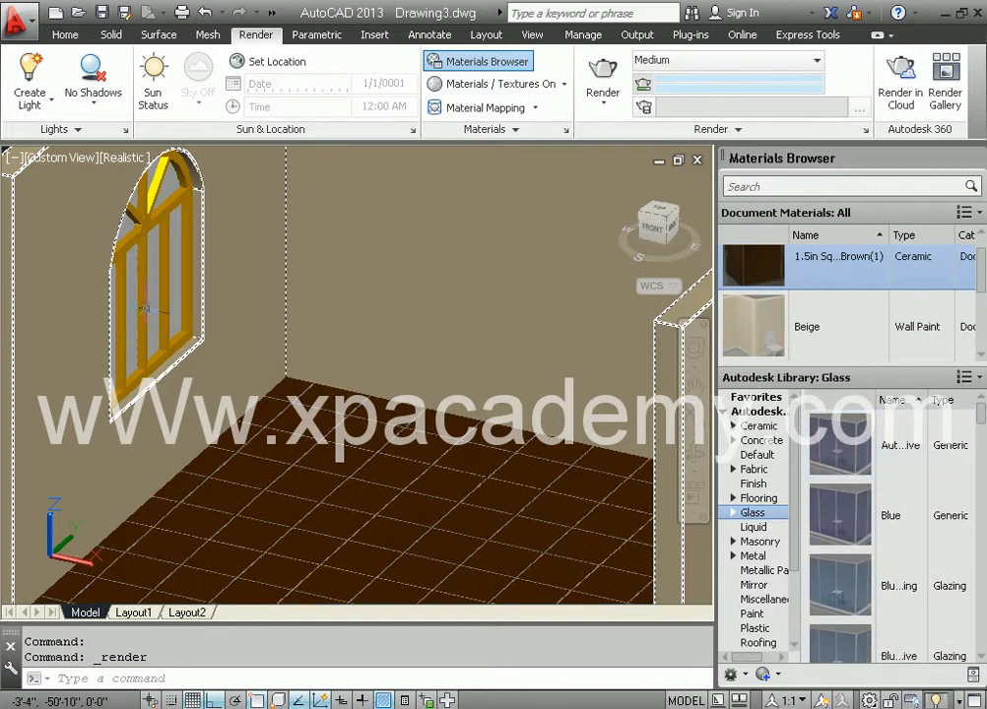
pyautogui.click(146, 320)
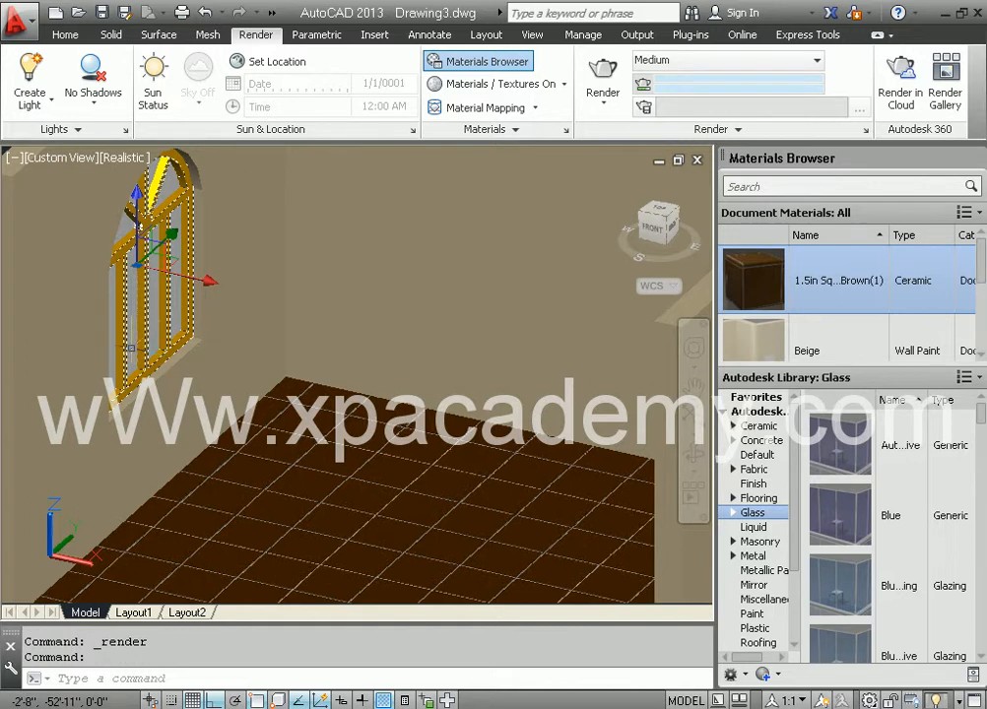
pyautogui.click(141, 342)
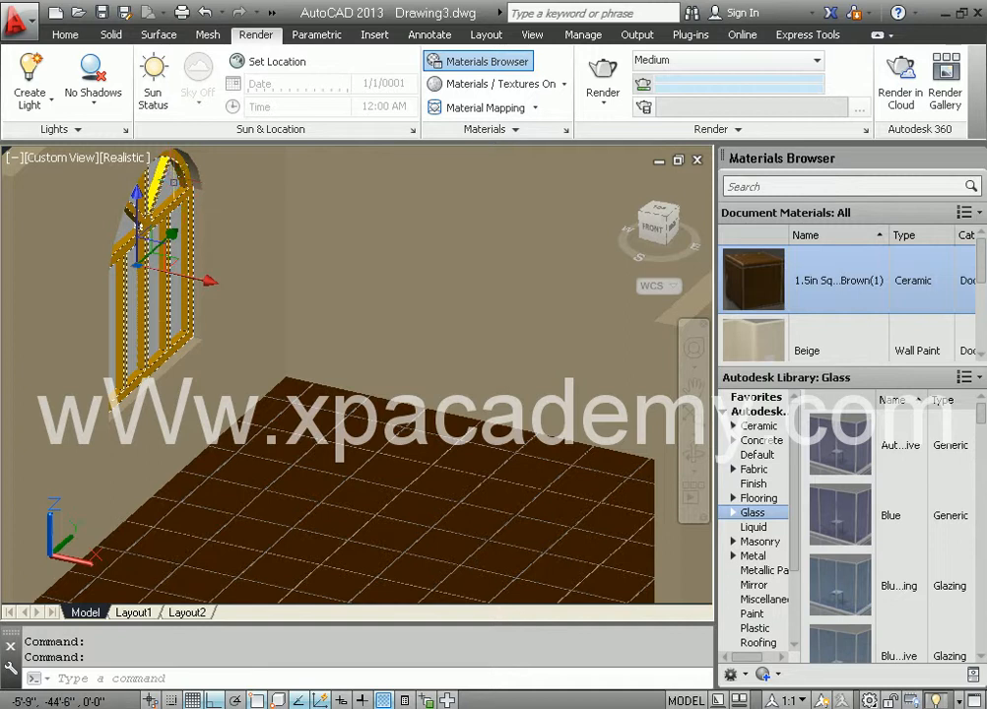
pyautogui.press('Escape')
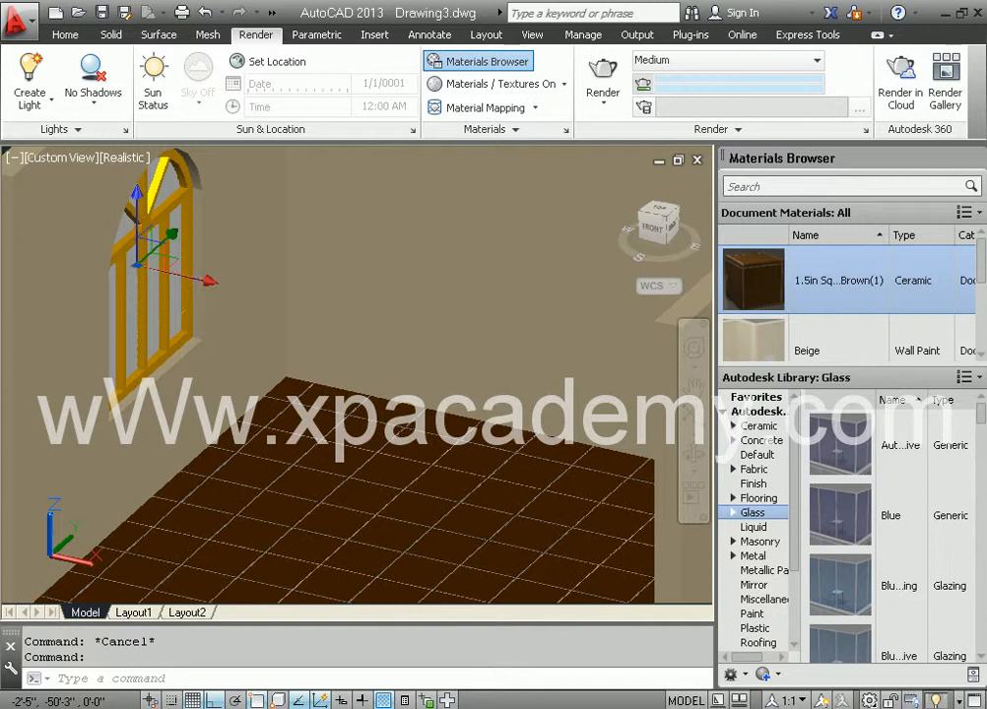
pyautogui.click(201, 281)
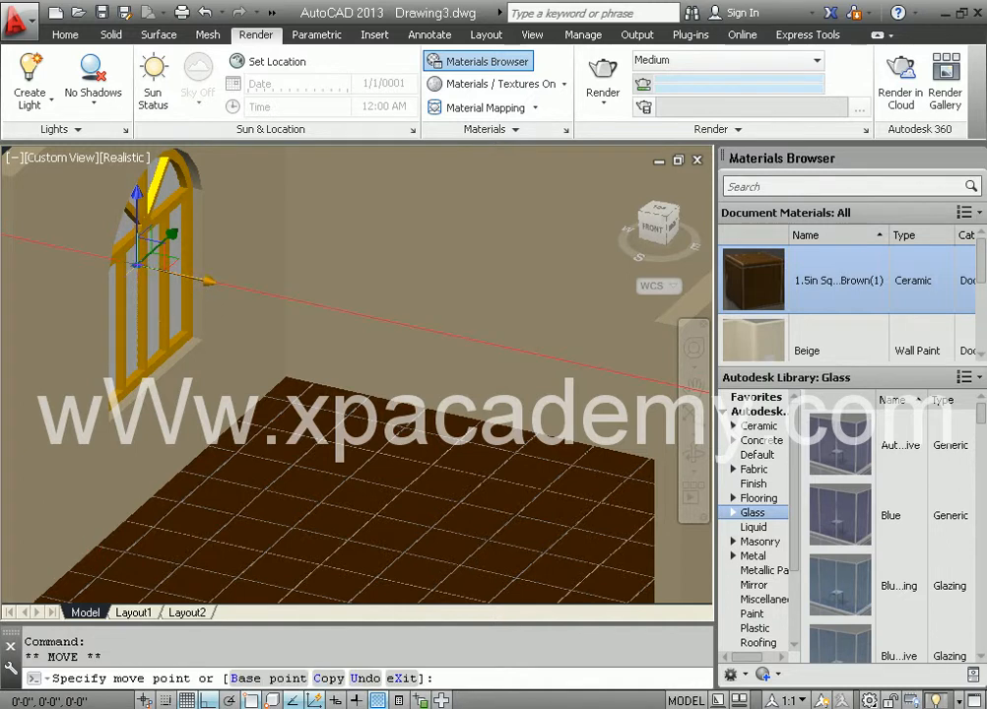
pyautogui.rightClick(187, 278)
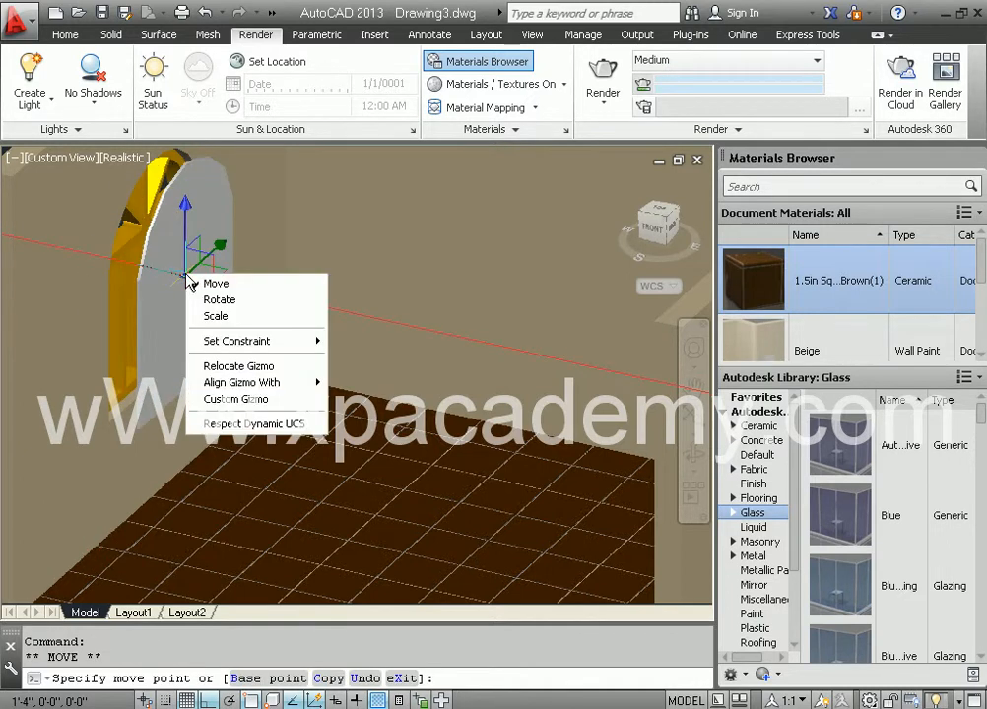
pyautogui.press('Escape')
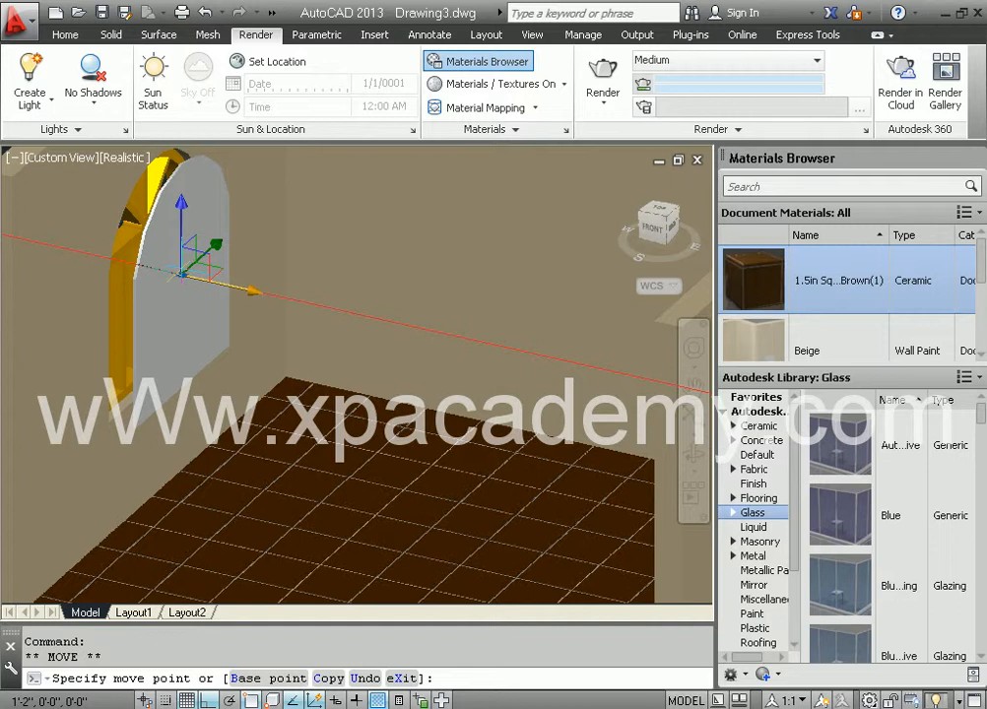
pyautogui.hotkey('ctrl', 'z')
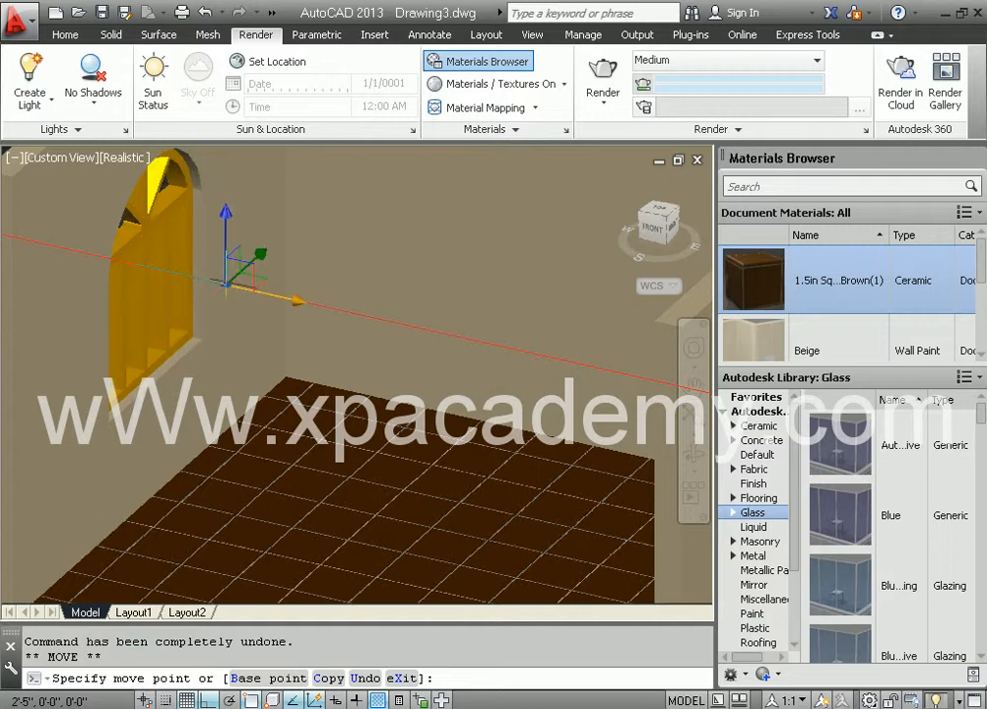
pyautogui.press('Escape')
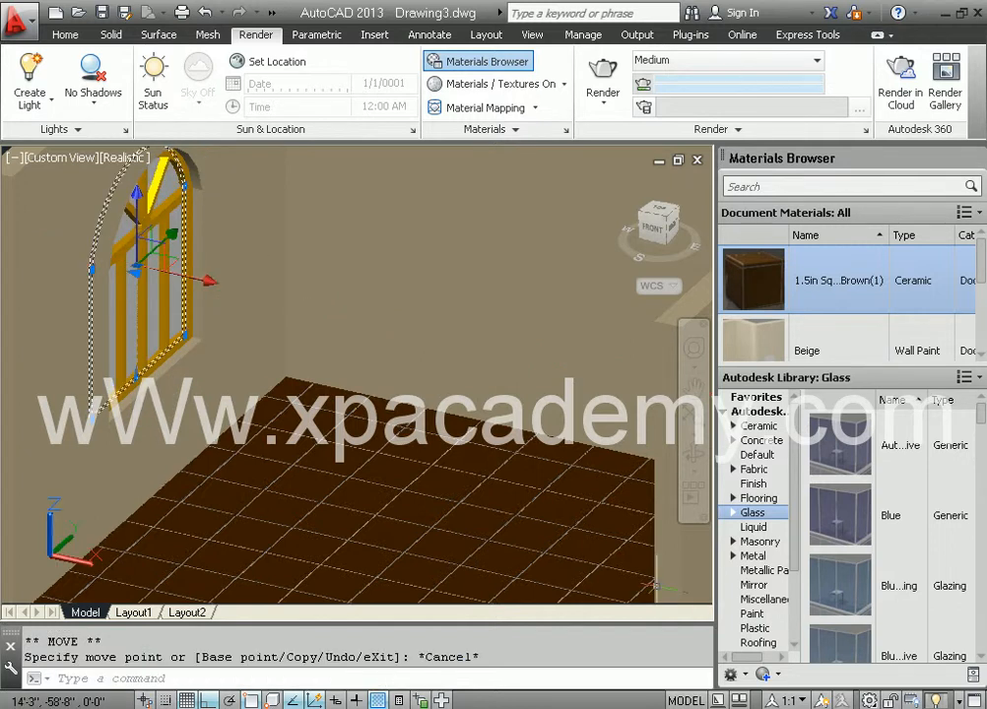
# - Add the Automotive glass material to the document and assign it to the arched window's selected glass pane
pyautogui.hotkey('ctrl', 'a')
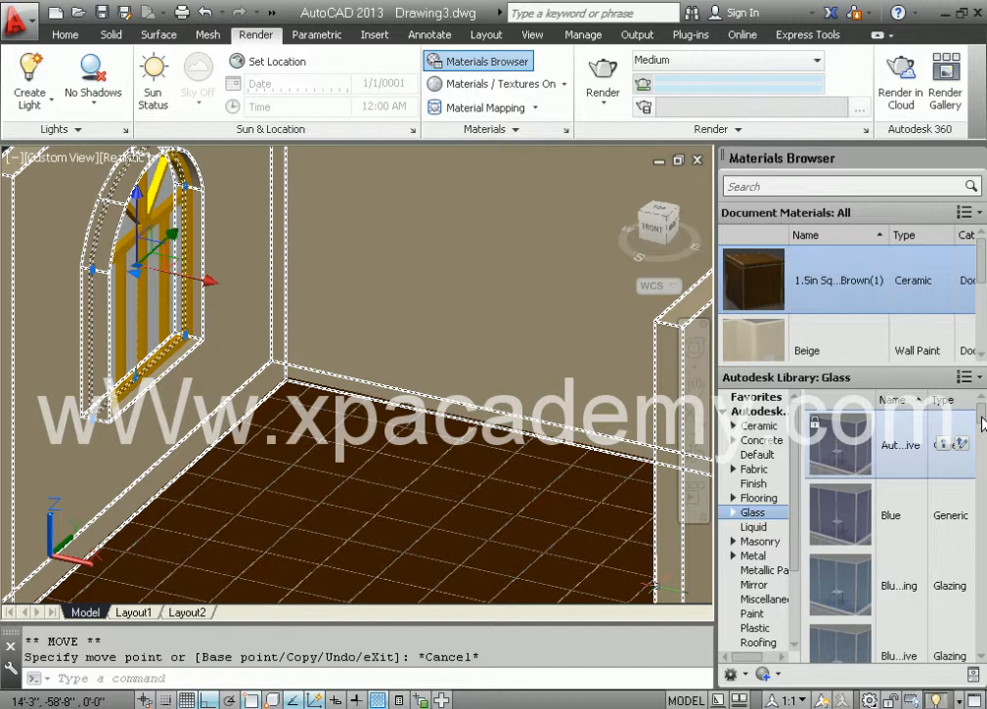
pyautogui.click(943, 446)
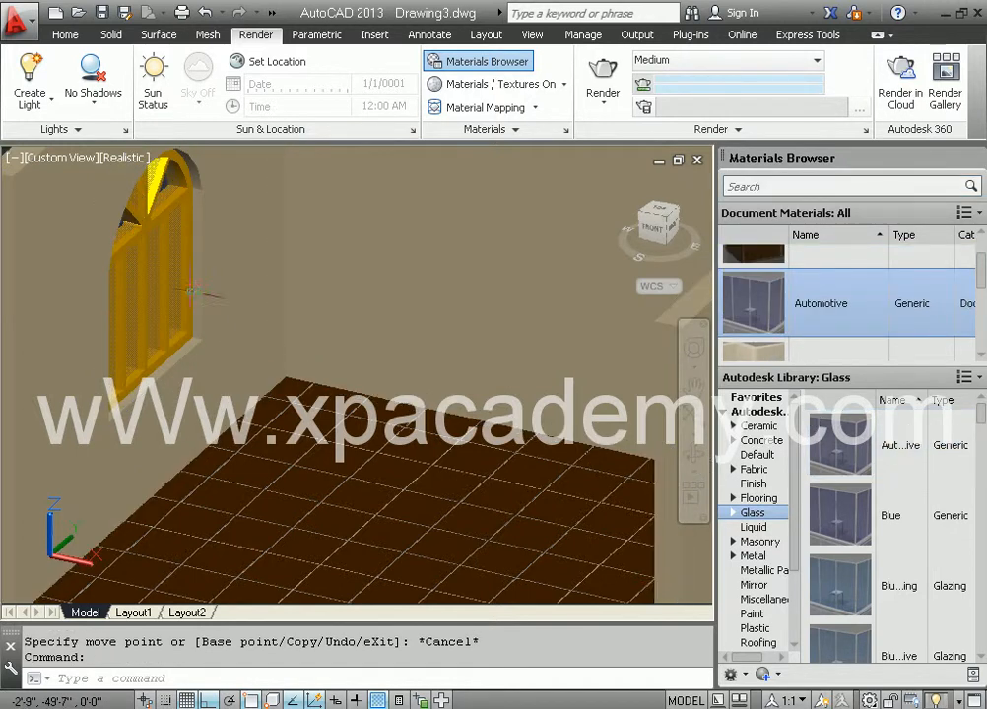
pyautogui.hotkey('ctrl', 'a')
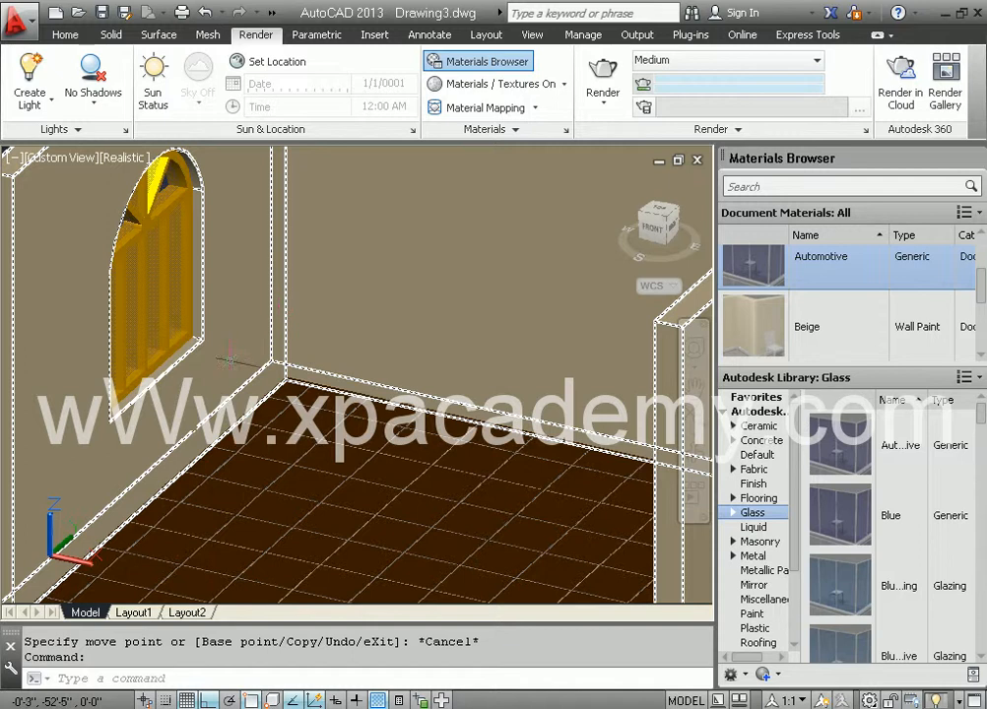
# - Render the glazed arched window from outside the room with the Medium preset and close the render window
pyautogui.moveTo(214, 384)
pyautogui.keyDown('shift'); pyautogui.mouseDown(button='middle')
pyautogui.moveTo(258, 331)
pyautogui.moveTo(264, 385)
pyautogui.moveTo(349, 384)
pyautogui.mouseUp(button='middle'); pyautogui.keyUp('shift')
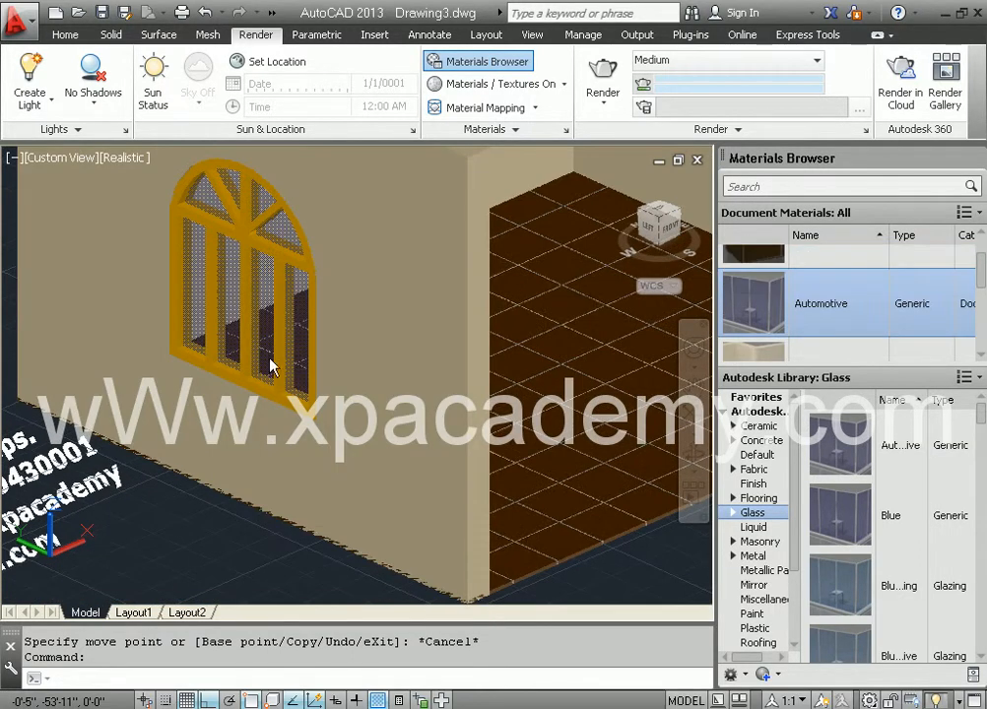
pyautogui.scroll(2, 269, 336)
pyautogui.scroll(1, 269, 336)
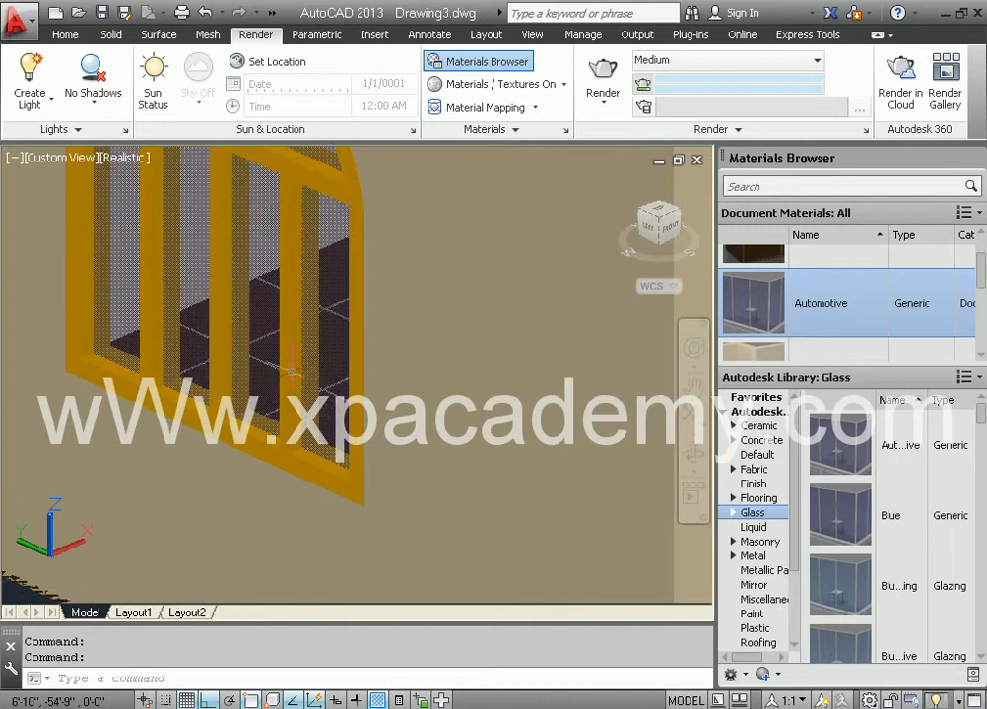
pyautogui.click(268, 340)
pyautogui.moveTo(315, 461); pyautogui.dragTo(332, 553, button='middle')
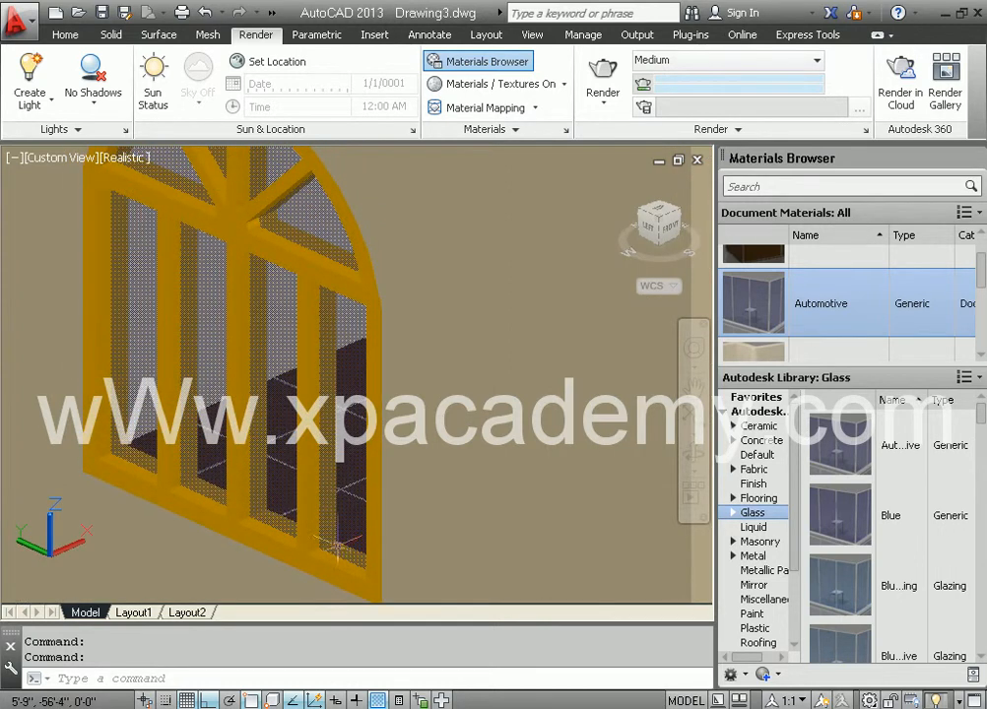
pyautogui.scroll(-2, 337, 544)
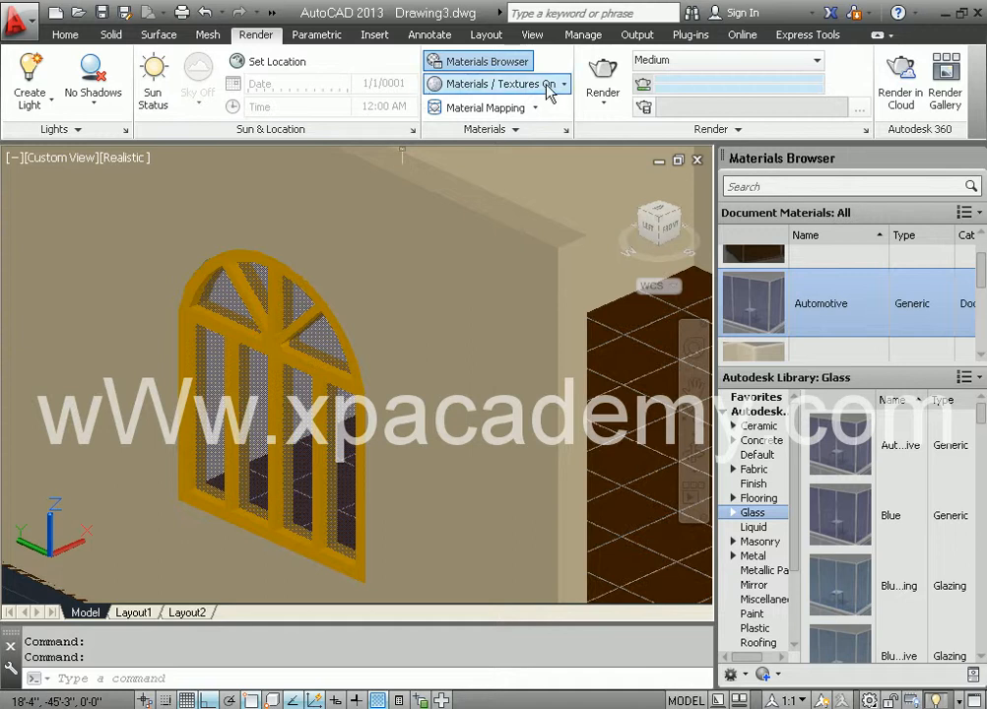
pyautogui.click(581, 84)
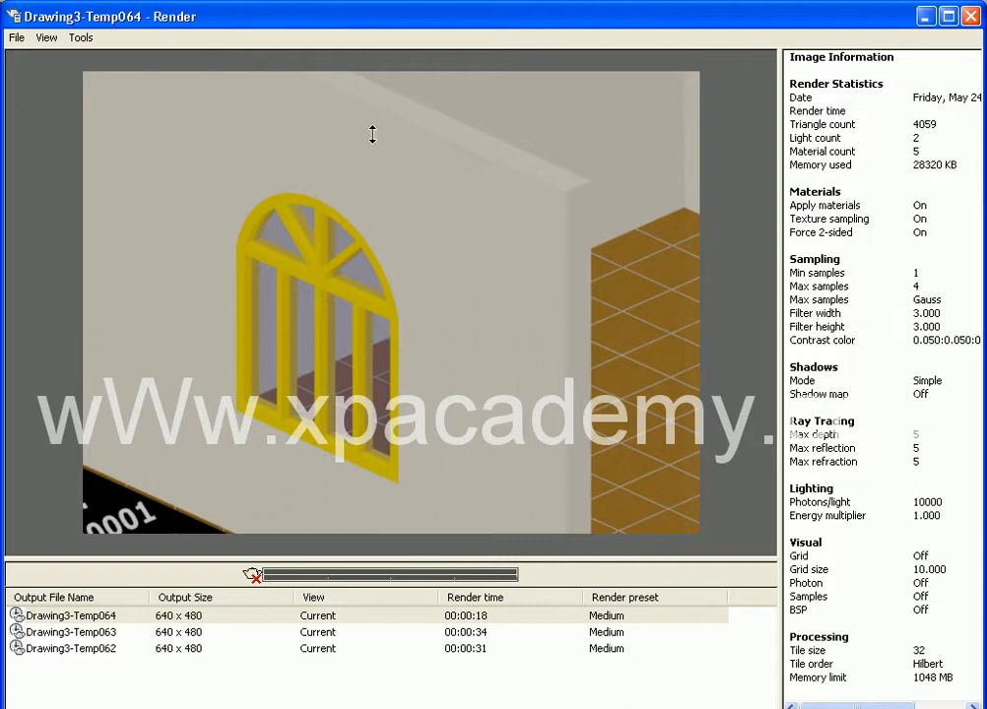
pyautogui.click(970, 15)
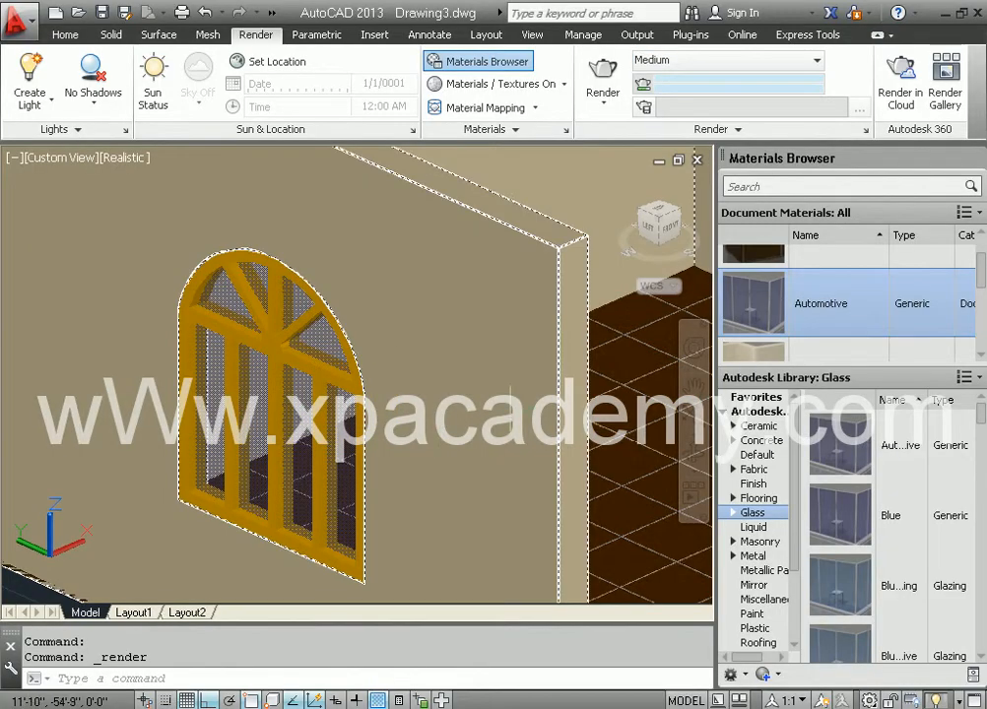
# - View the whole room from the front and look through the Fabric materials in the Autodesk Library
pyautogui.keyDown('shift'); pyautogui.moveTo(509, 423); pyautogui.dragTo(492, 429); pyautogui.keyUp('shift')
pyautogui.keyDown('shift'); pyautogui.moveTo(493, 428); pyautogui.dragTo(434, 442, button='middle'); pyautogui.keyUp('shift')
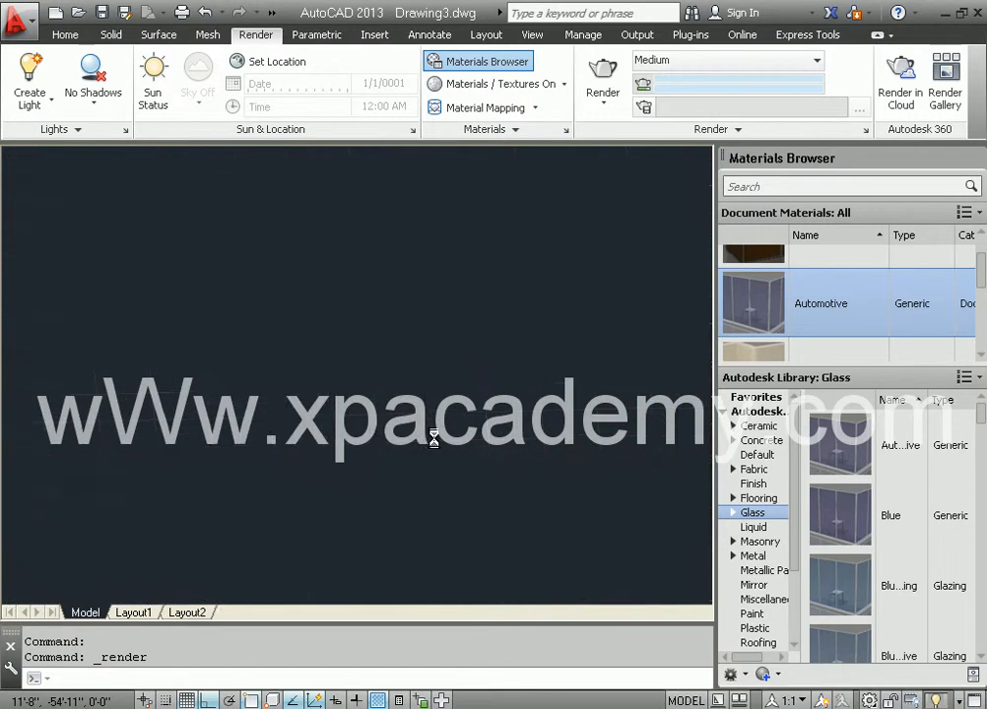
pyautogui.scroll(-3, 497, 446)
pyautogui.keyDown('shift'); pyautogui.moveTo(499, 445); pyautogui.dragTo(296, 311, button='middle'); pyautogui.keyUp('shift')
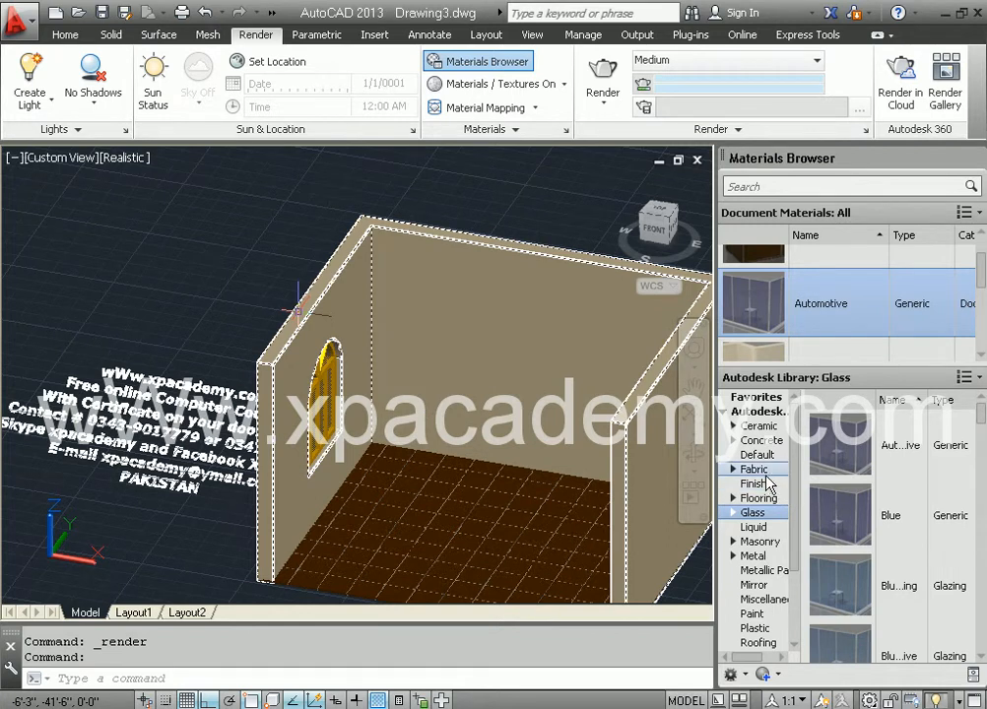
pyautogui.click(754, 470)
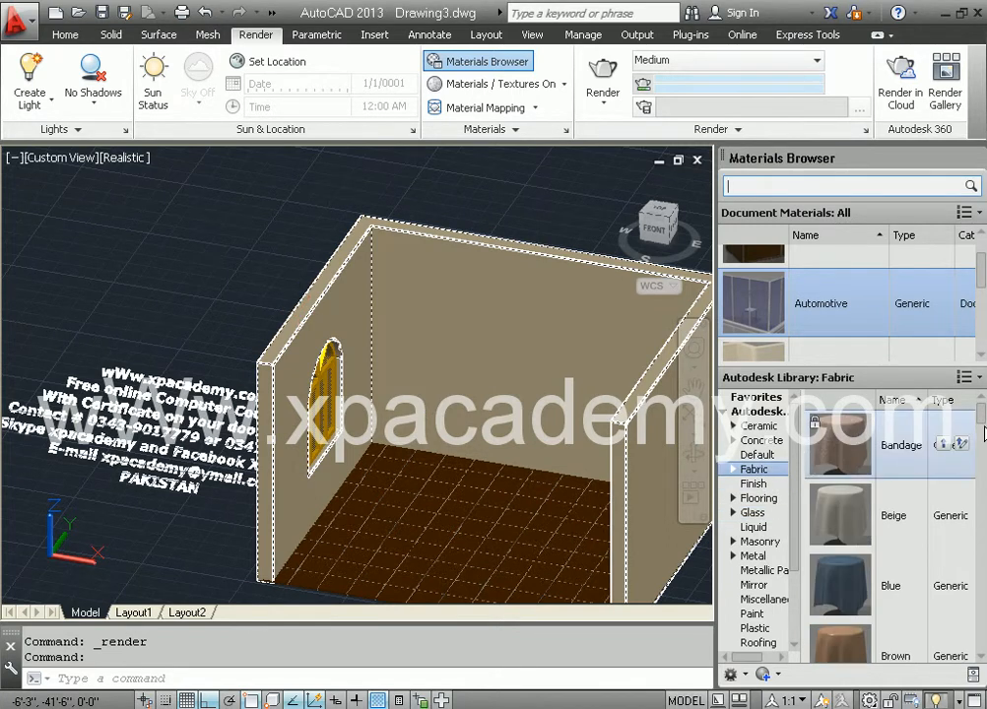
pyautogui.moveTo(982, 420); pyautogui.dragTo(983, 483)
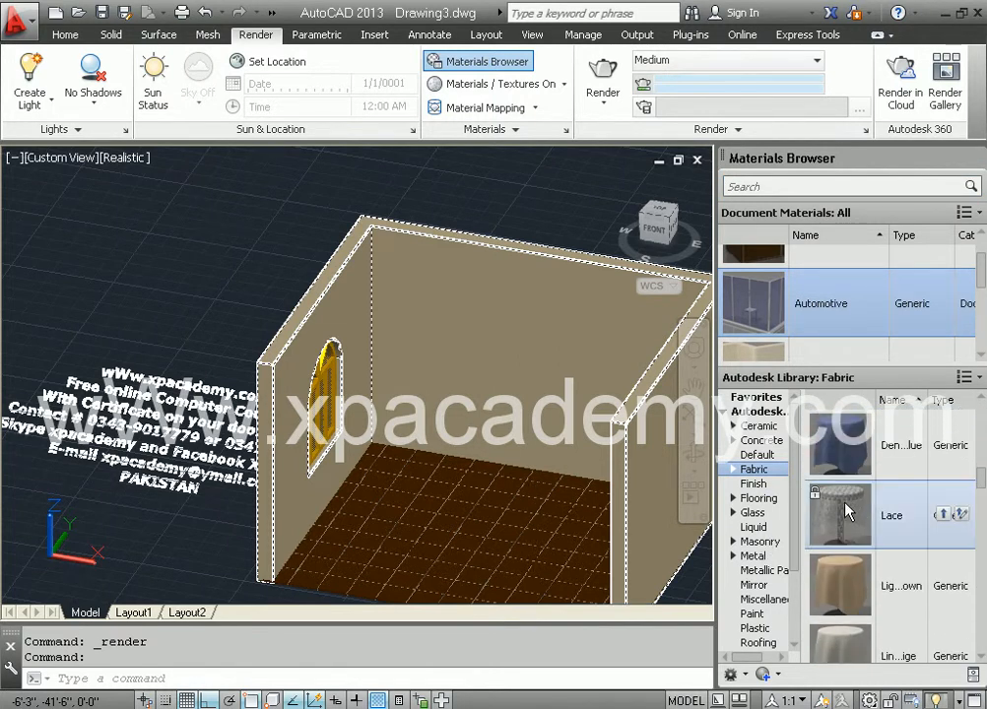
# - Show the model in Top view with the 2D Wireframe visual style, framing the space in front of the room's open side
pyautogui.moveTo(588, 492); pyautogui.dragTo(326, 350, button='middle')
pyautogui.scroll(2, 588, 529)
pyautogui.moveTo(581, 529); pyautogui.dragTo(574, 524, button='middle')
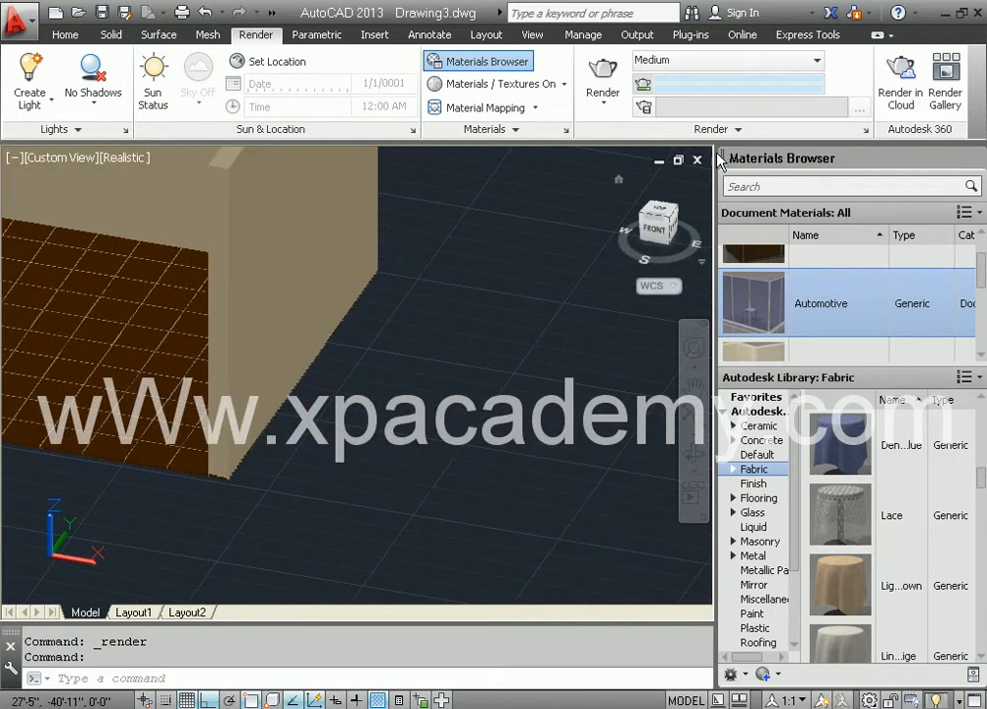
pyautogui.click(617, 182)
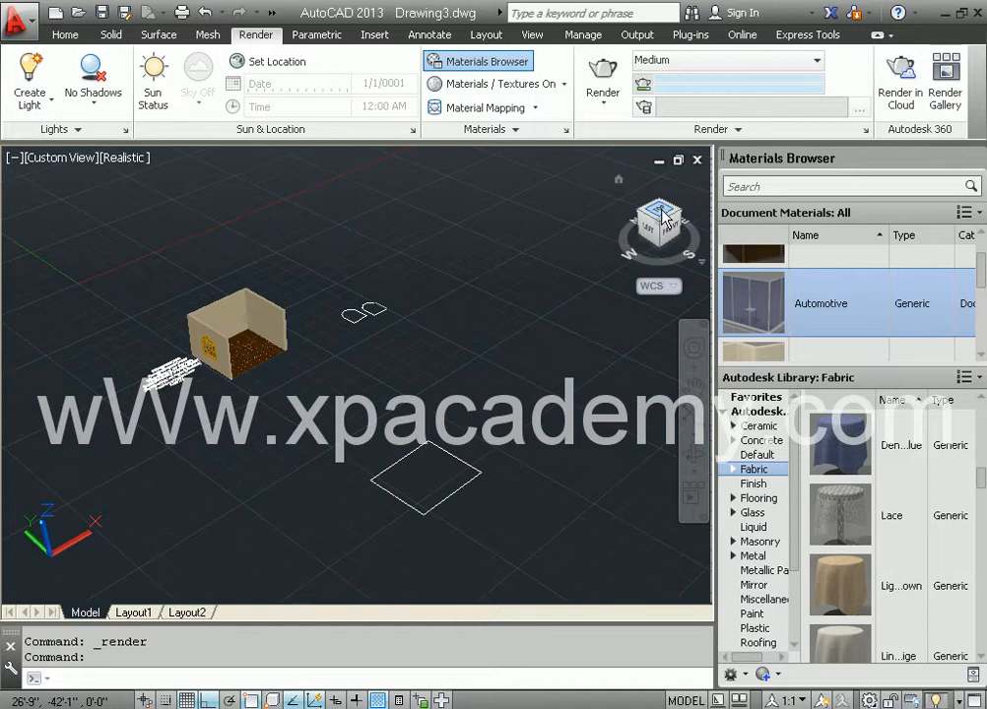
pyautogui.click(659, 211)
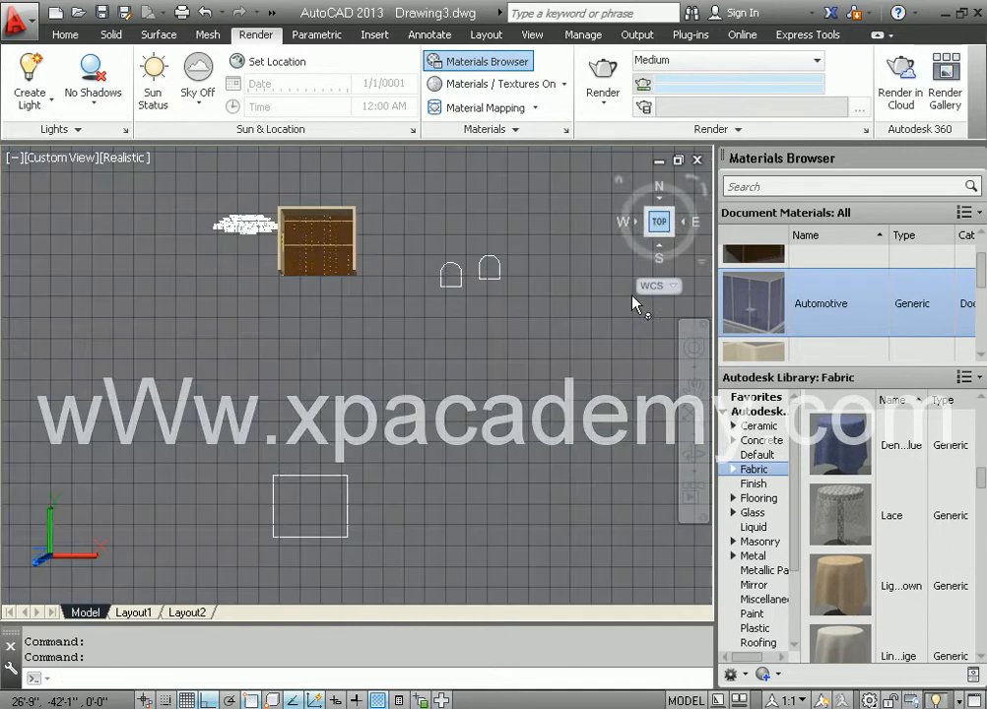
pyautogui.scroll(3, 366, 350)
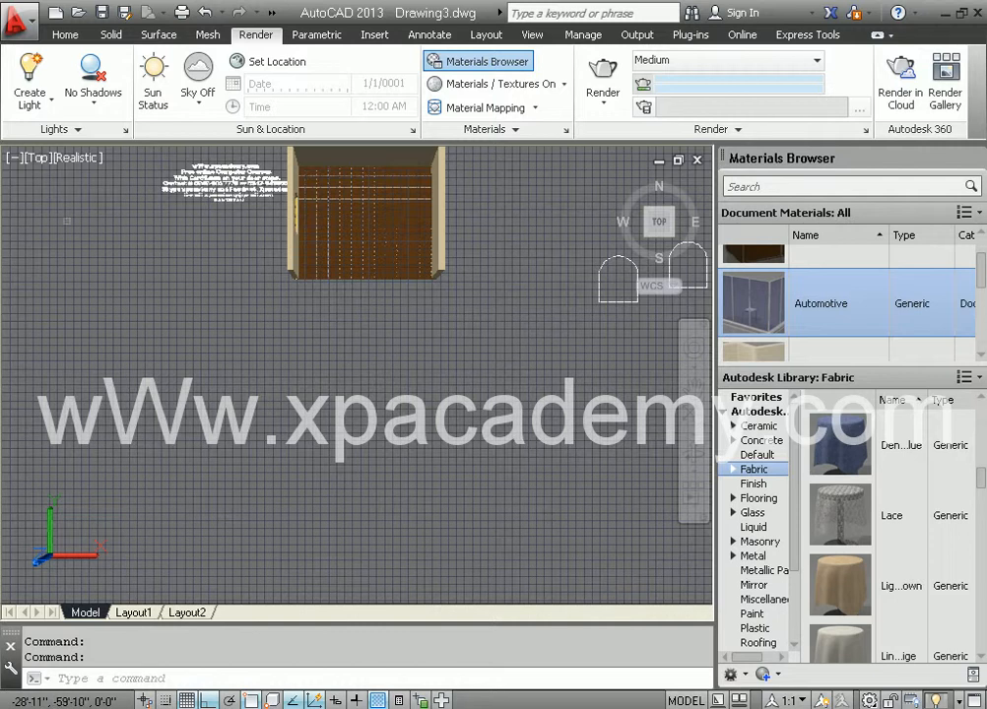
pyautogui.click(77, 158)
pyautogui.click(120, 201)
pyautogui.scroll(2, 369, 337)
pyautogui.moveTo(355, 317); pyautogui.dragTo(355, 348, button='middle')
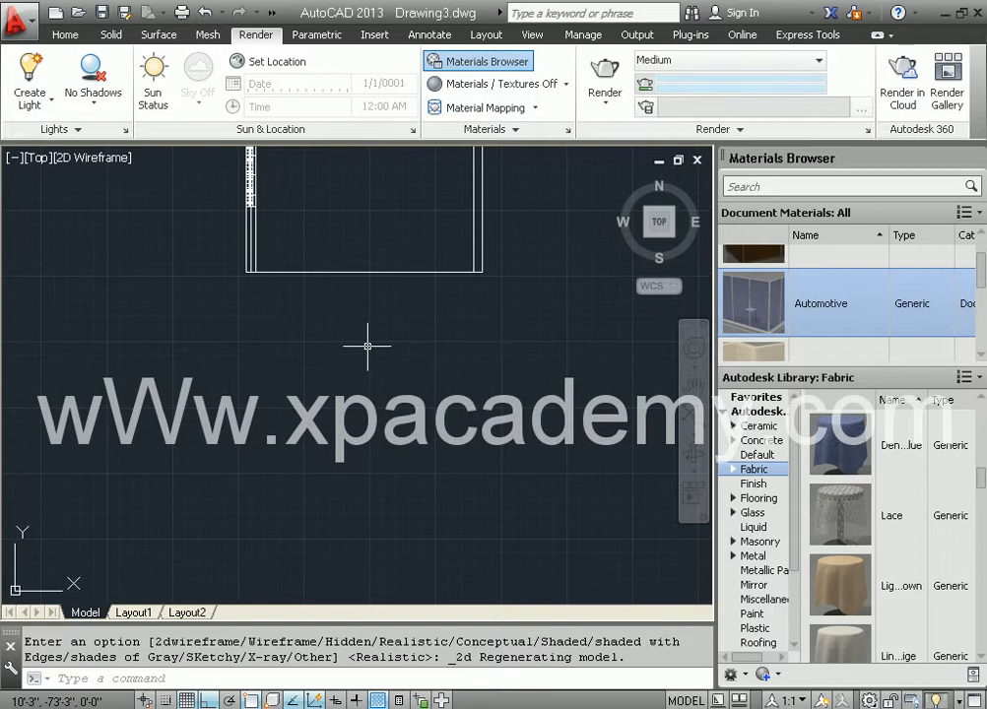
# - Draw a circle with a radius of about 4'-8" in front of the room's open side
pyautogui.write('c')
pyautogui.press('Return')
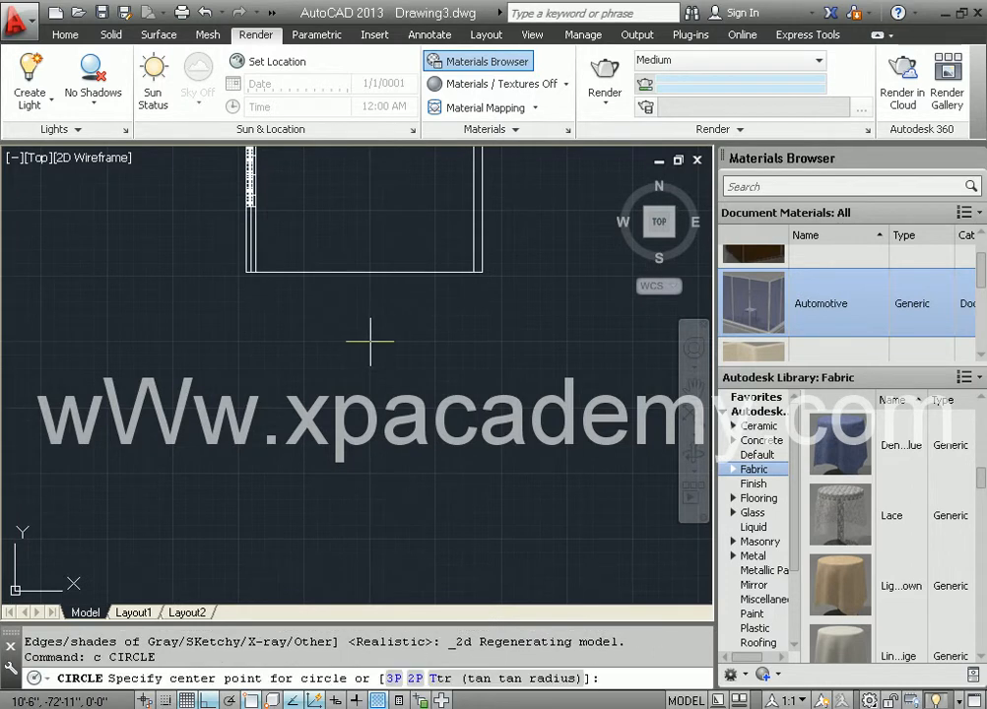
pyautogui.click(370, 343)
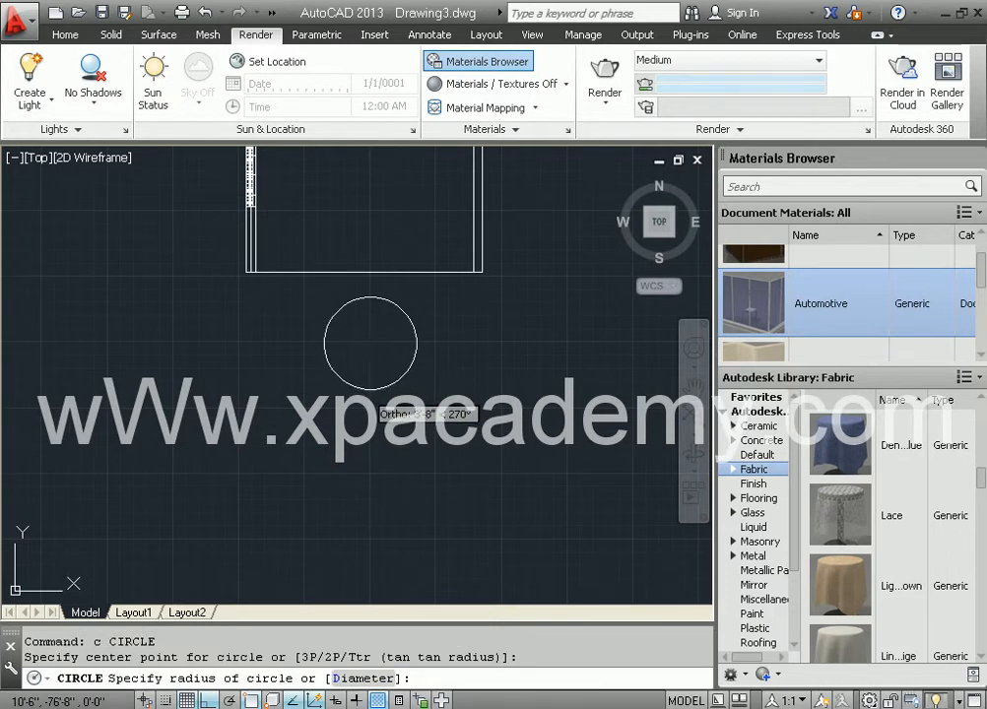
pyautogui.click(365, 402)
pyautogui.scroll(2, 368, 338)
pyautogui.scroll(2, 366, 355)
pyautogui.moveTo(366, 356); pyautogui.dragTo(378, 413, button='middle')
# - Draw a second, concentric circle with a radius of about 4'-1" inside the first circle
pyautogui.press('Return')
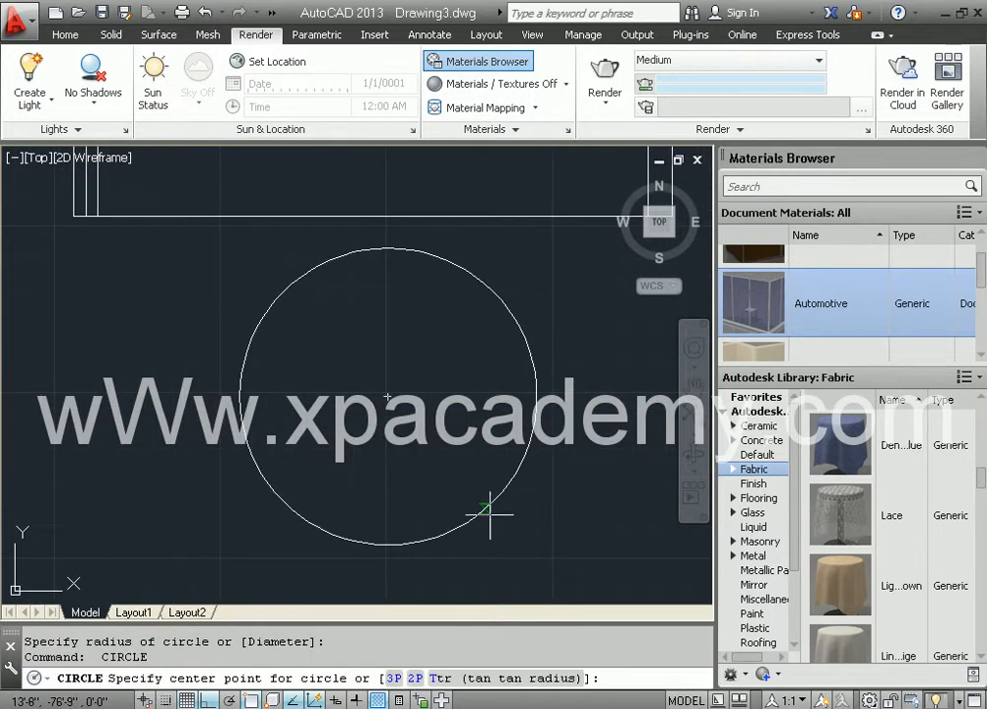
pyautogui.click(387, 395)
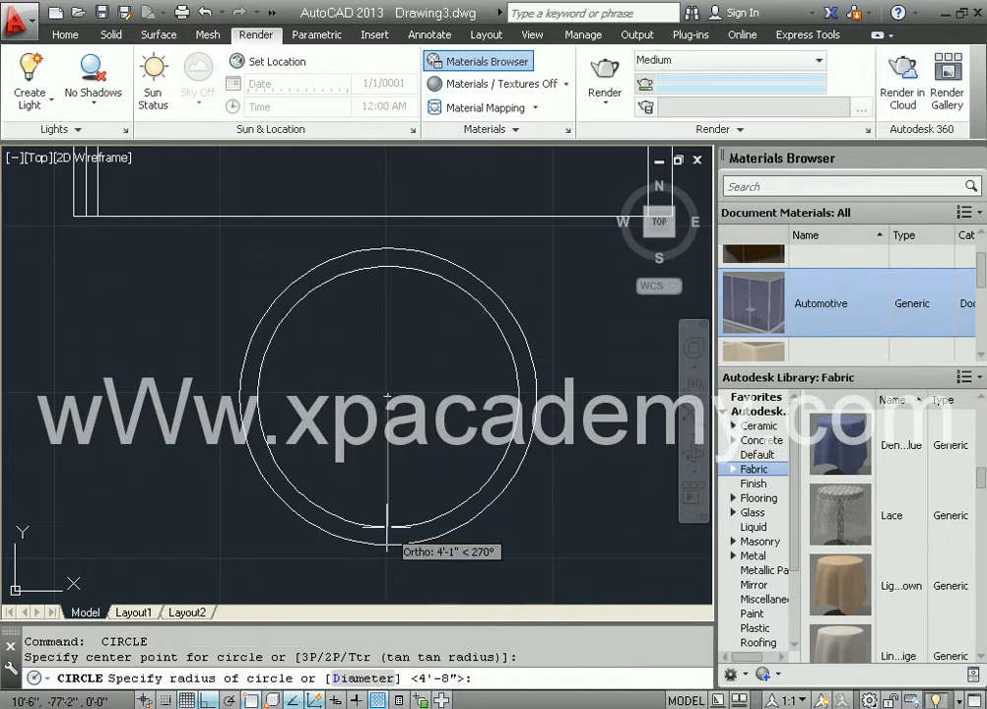
pyautogui.click(387, 532)
pyautogui.scroll(4, 340, 430)
pyautogui.scroll(-4, 326, 451)
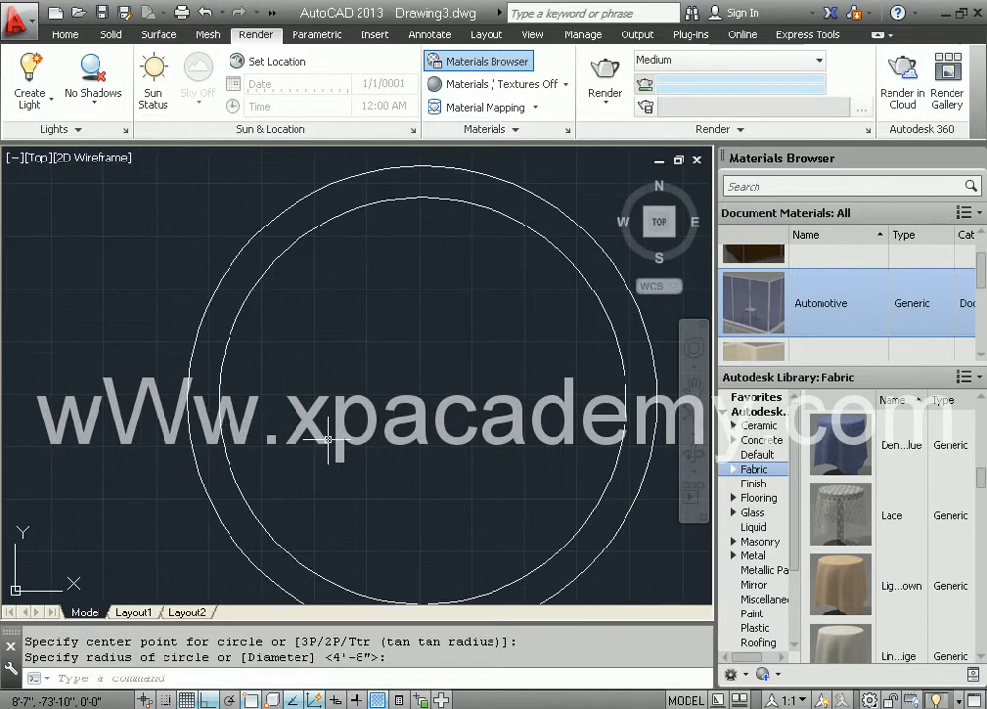
pyautogui.moveTo(394, 424)
pyautogui.mouseDown(button='middle')
pyautogui.moveTo(385, 397)
pyautogui.moveTo(342, 402)
pyautogui.mouseUp(button='middle')
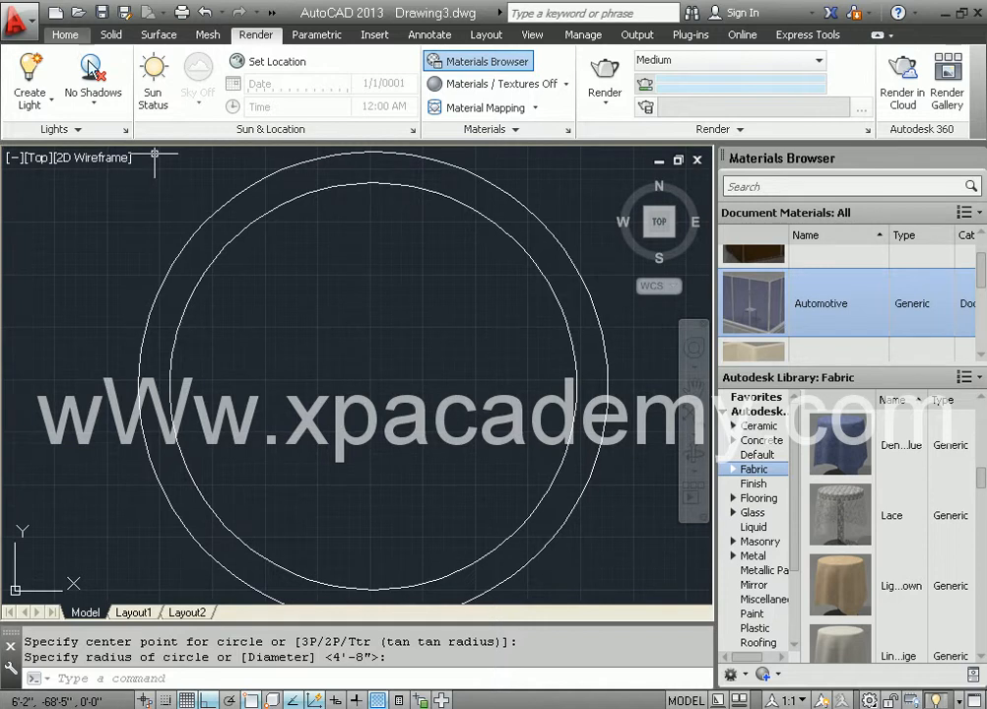
# - Draw a closed zigzag polyline all around the ring, alternating its vertices between the inner and outer circles
pyautogui.click(63, 36)
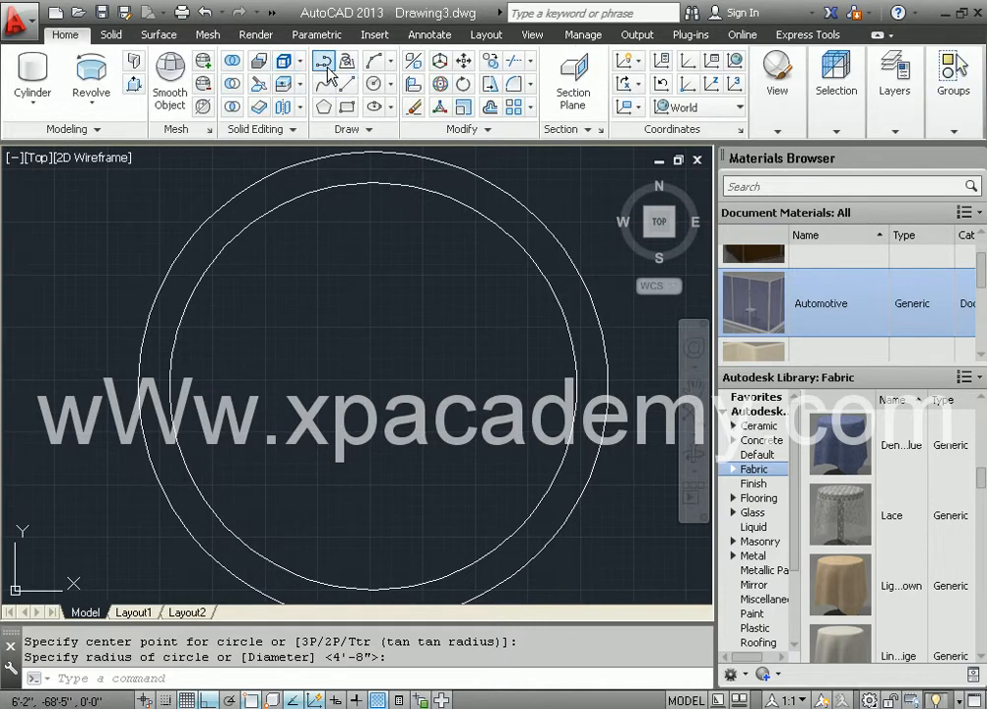
pyautogui.click(323, 61)
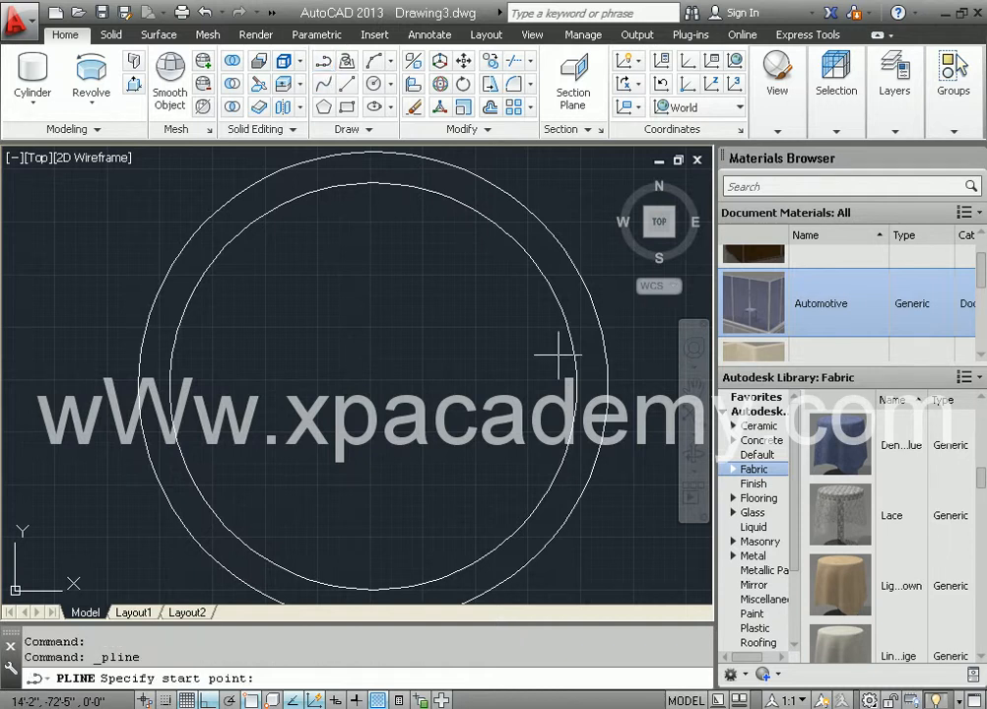
pyautogui.click(576, 385)
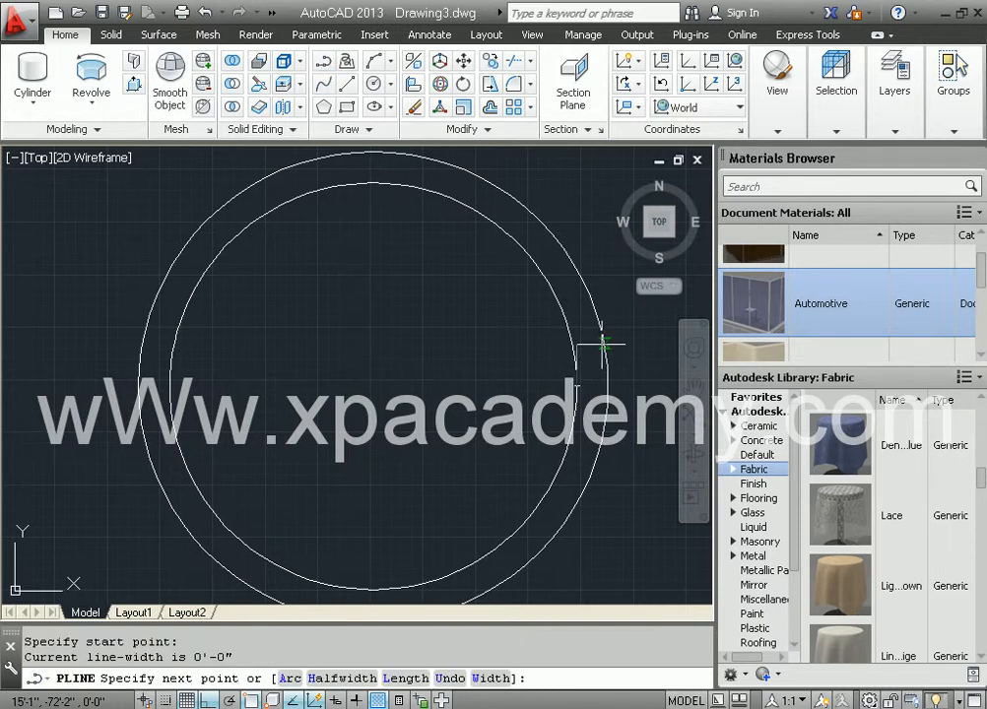
pyautogui.click(601, 342)
pyautogui.click(560, 311)
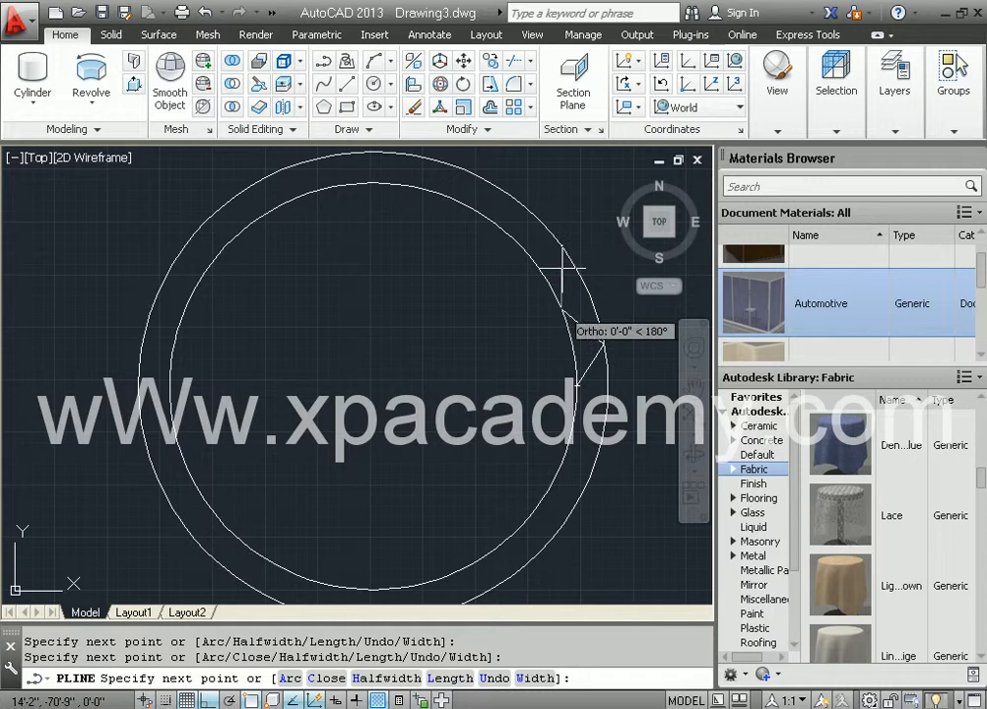
pyautogui.click(560, 244)
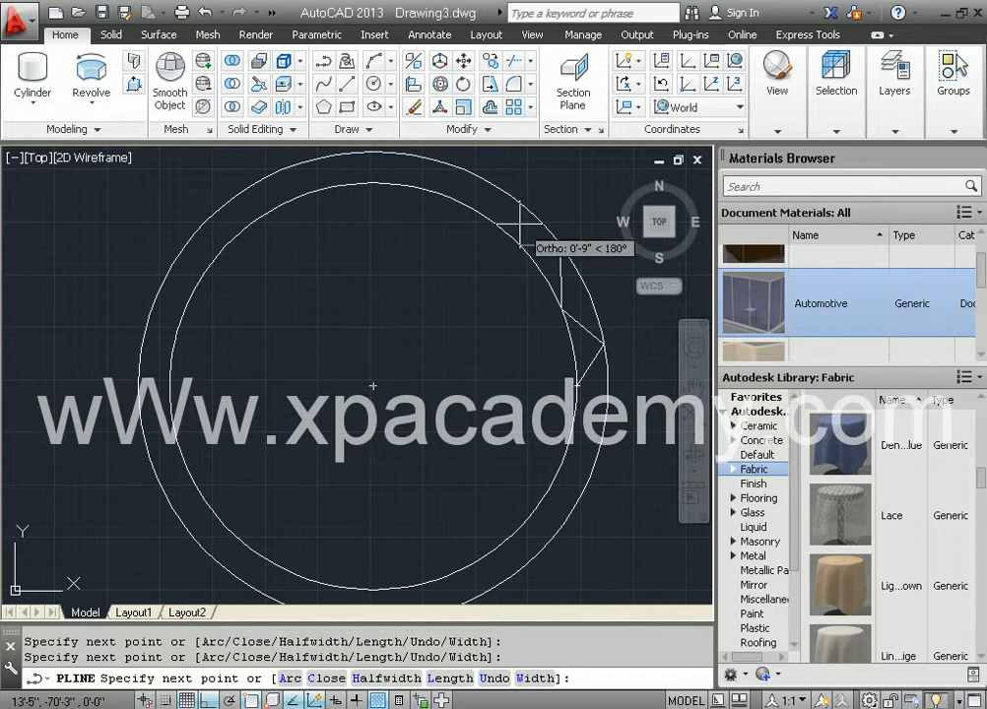
pyautogui.click(480, 212)
pyautogui.moveTo(480, 212); pyautogui.dragTo(521, 336, button='middle')
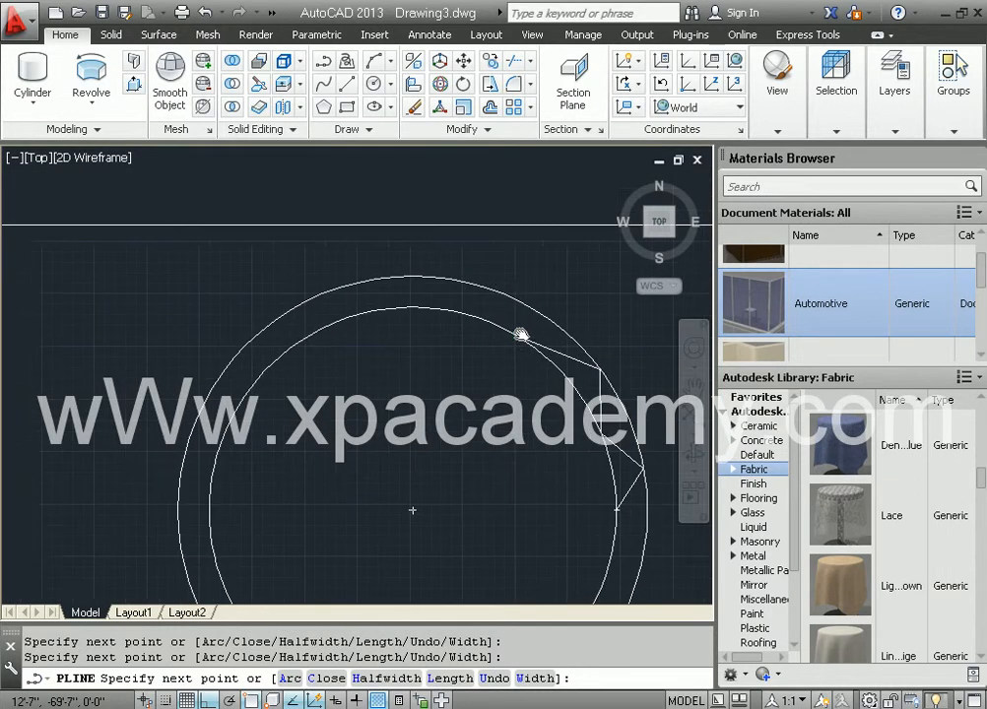
pyautogui.click(480, 284)
pyautogui.click(402, 306)
pyautogui.click(335, 288)
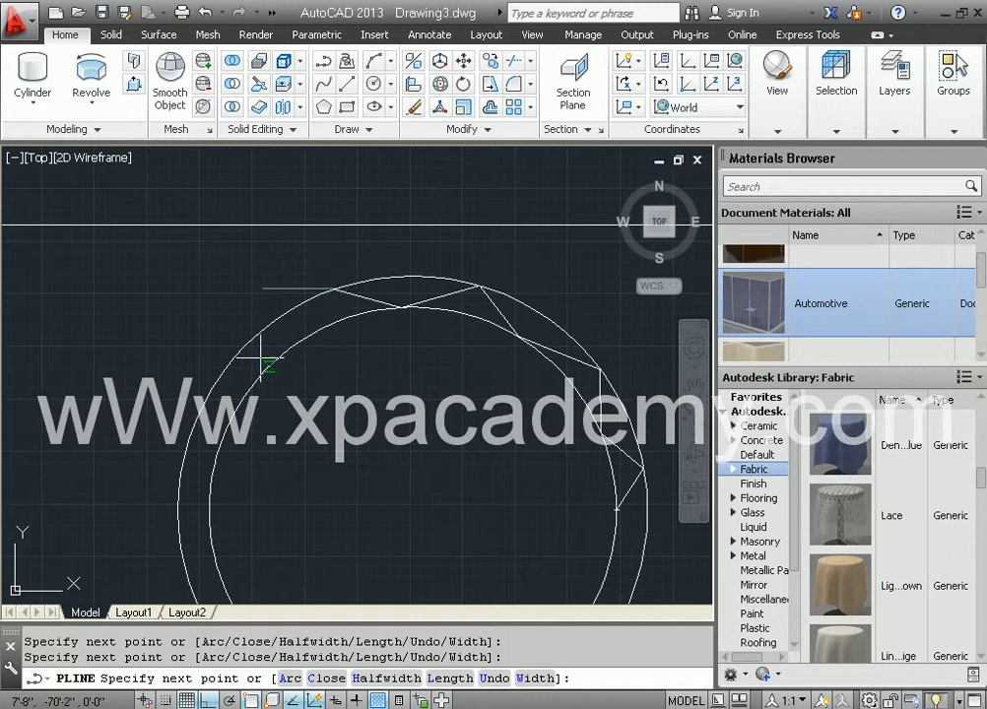
pyautogui.moveTo(263, 354); pyautogui.dragTo(307, 291, button='middle')
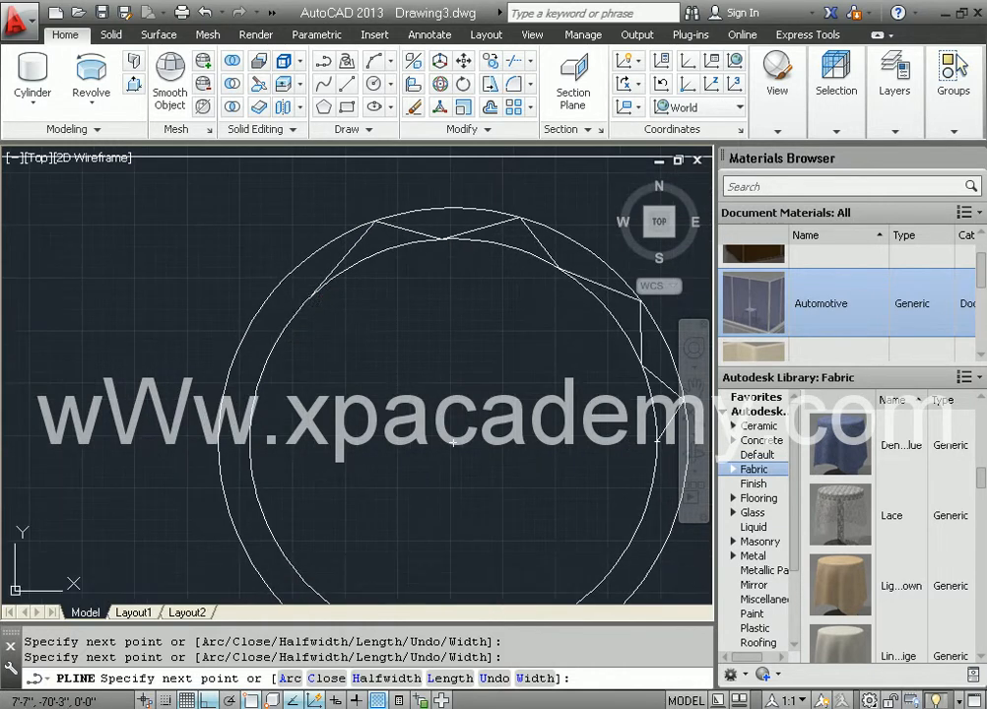
pyautogui.click(246, 332)
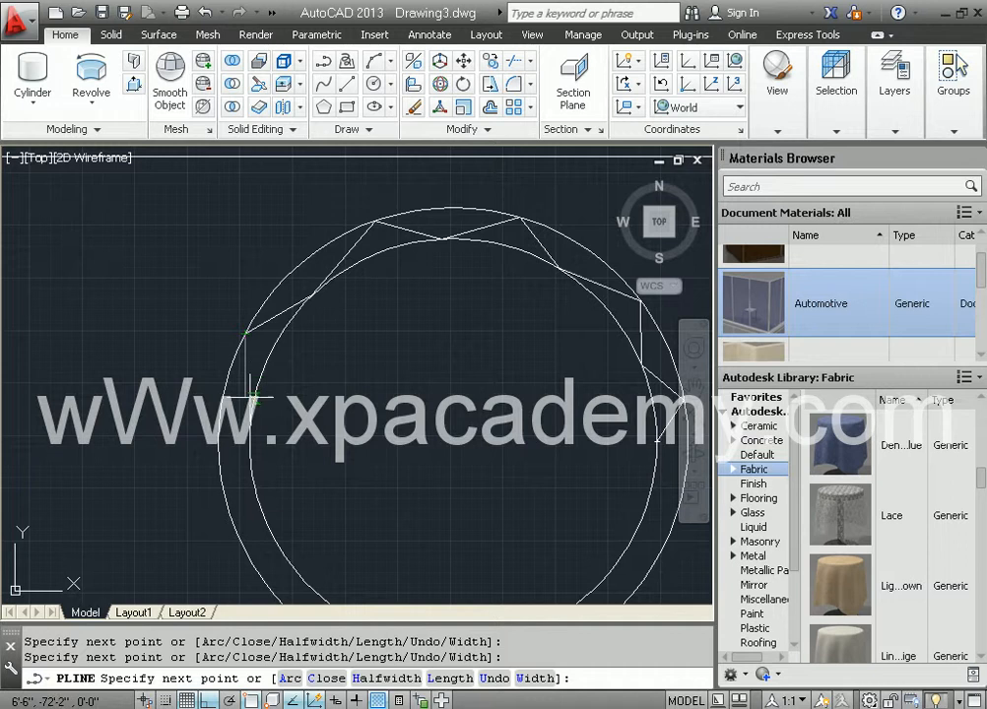
pyautogui.click(219, 442)
pyautogui.moveTo(219, 442); pyautogui.dragTo(220, 330, button='middle')
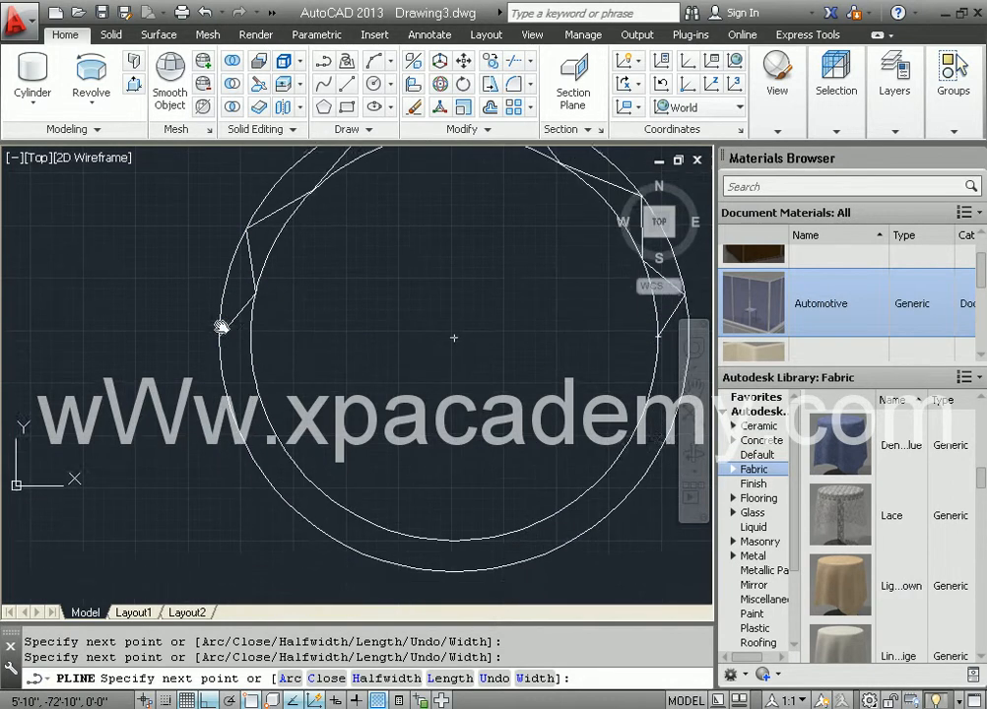
pyautogui.click(241, 434)
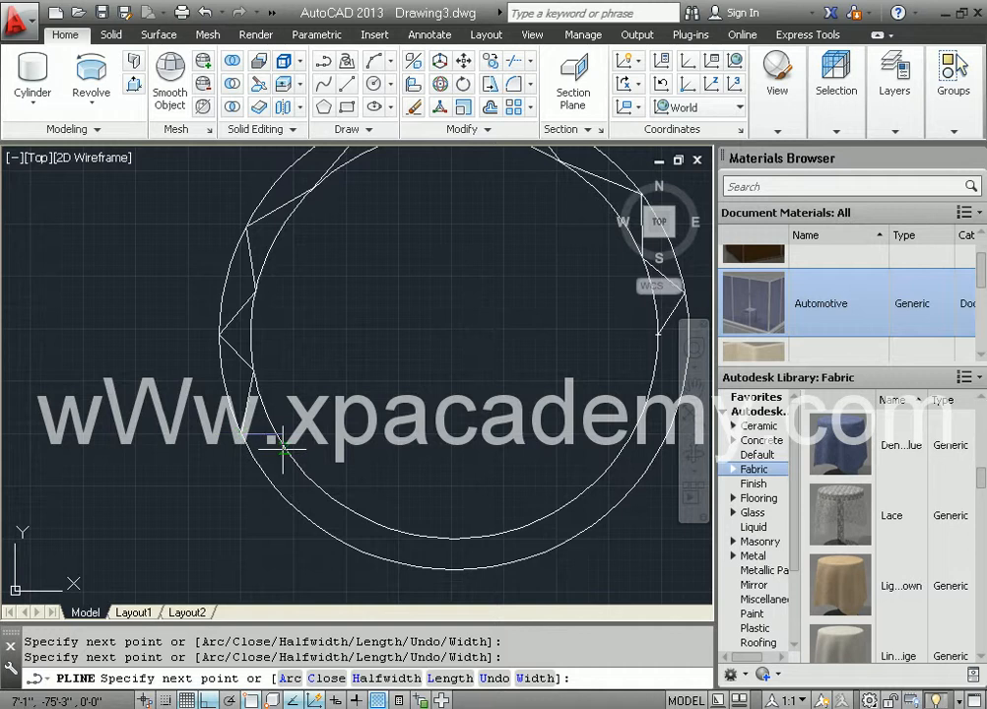
pyautogui.click(283, 449)
pyautogui.click(309, 520)
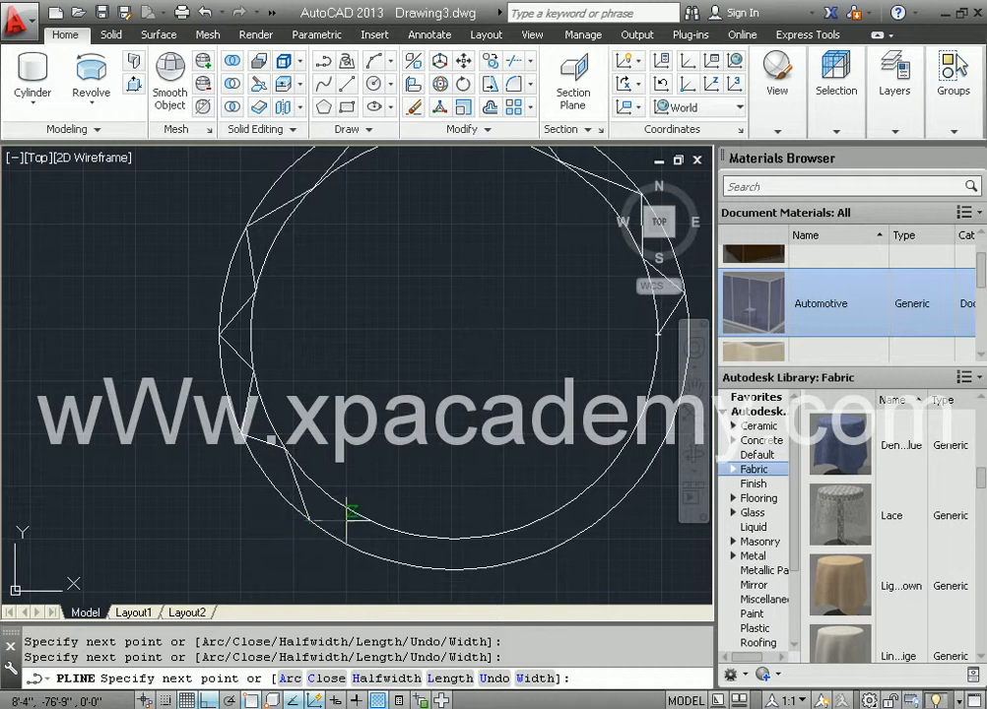
pyautogui.click(361, 515)
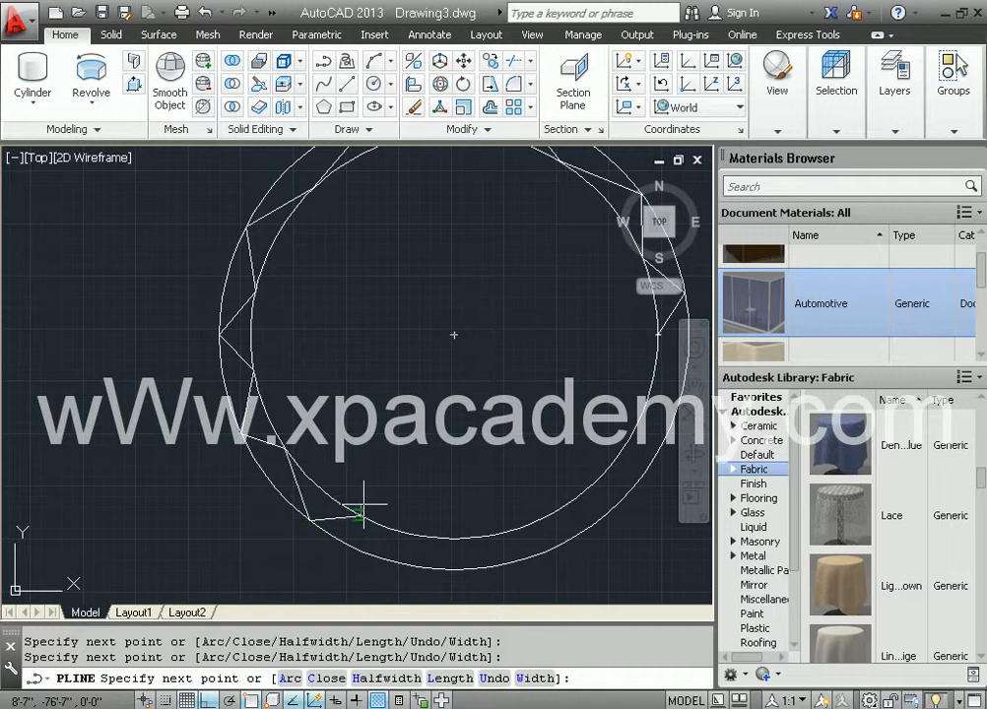
pyautogui.click(424, 568)
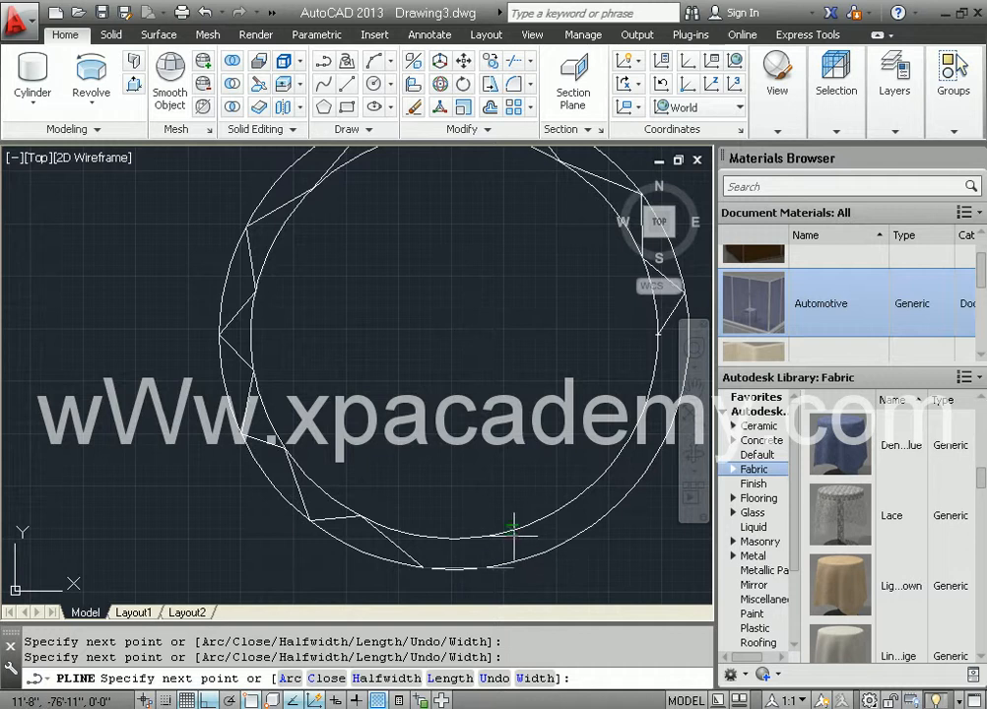
pyautogui.click(493, 534)
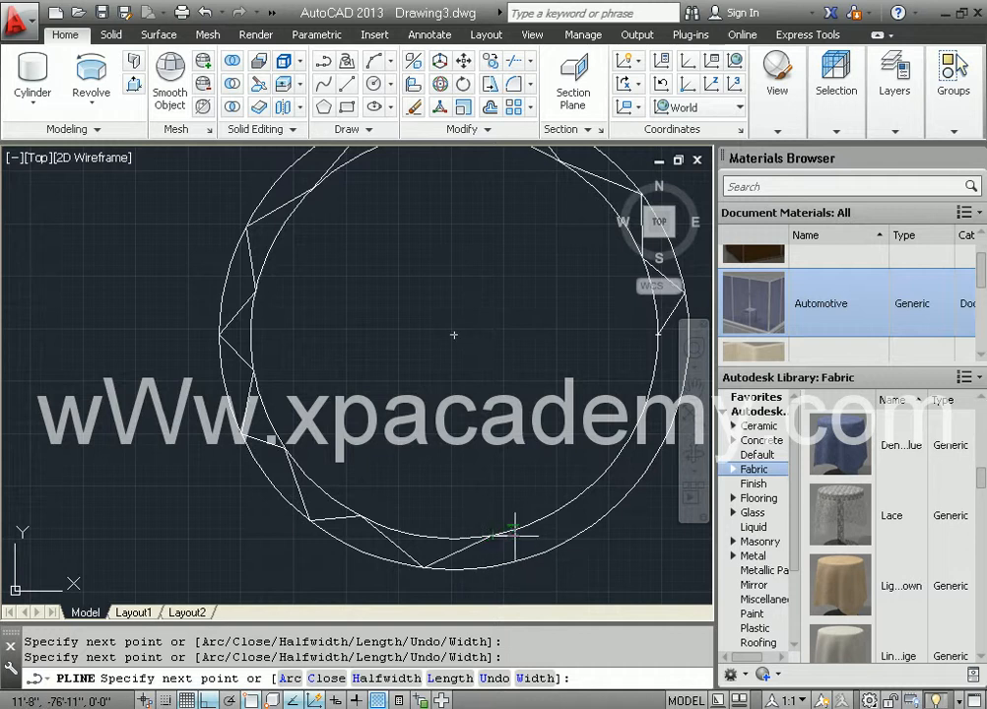
pyautogui.click(569, 539)
pyautogui.moveTo(594, 485); pyautogui.dragTo(440, 507, button='middle')
pyautogui.click(495, 419)
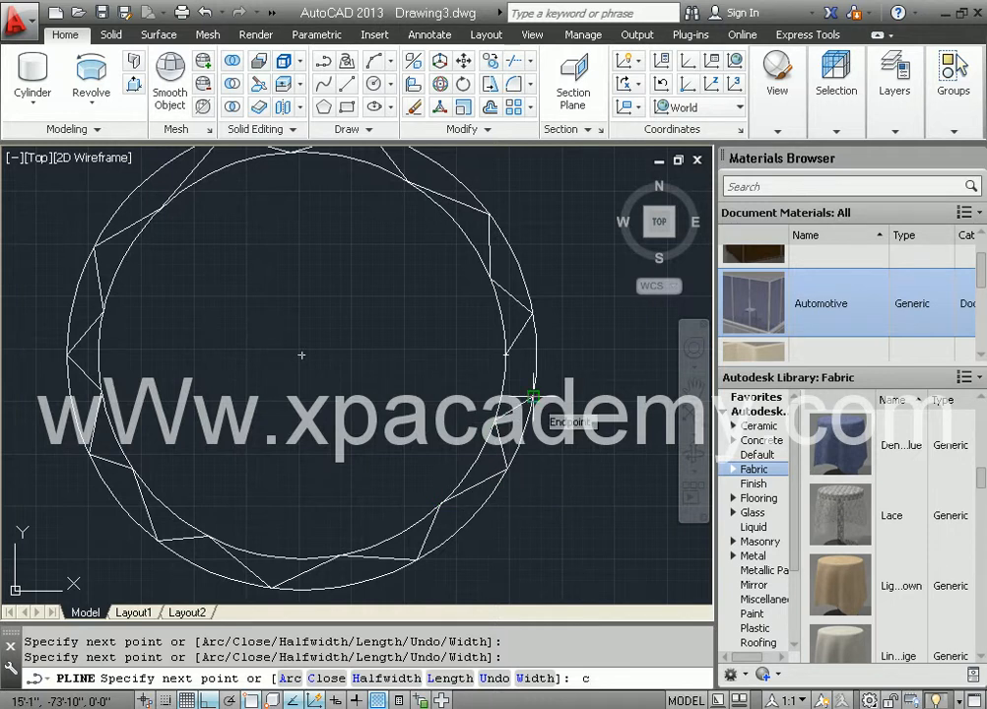
pyautogui.press('Return')
pyautogui.scroll(-2, 506, 407)
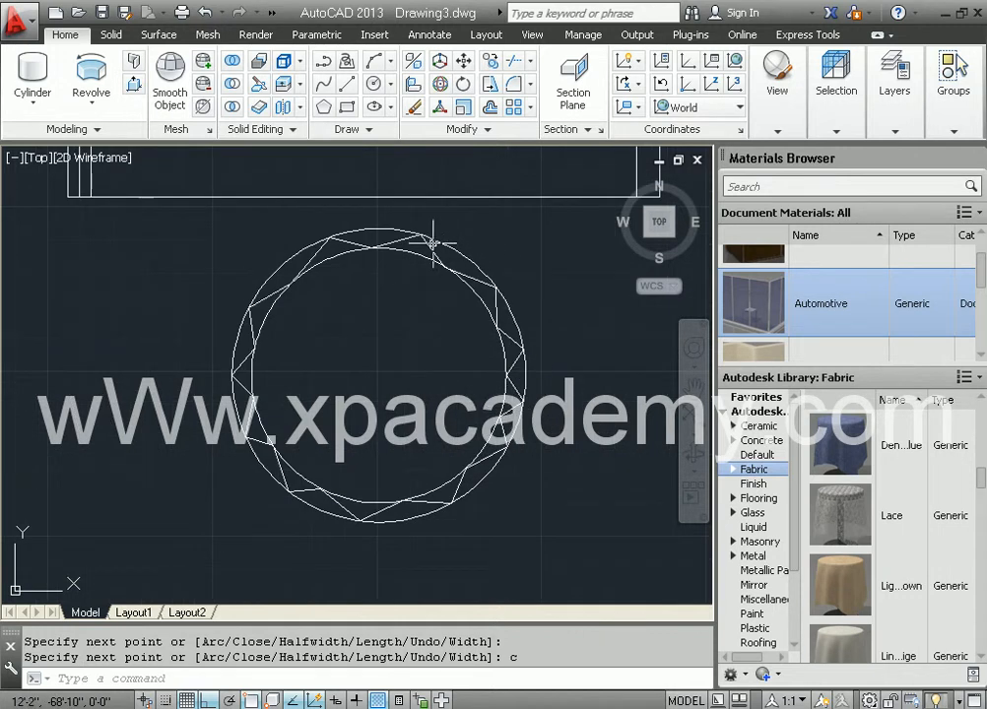
# - Convert the closed zigzag polyline between the two circles into a smooth wavy curve with the Spline option of Polyline Edit
pyautogui.scroll(2, 340, 245)
pyautogui.moveTo(343, 244); pyautogui.dragTo(383, 266, button='middle')
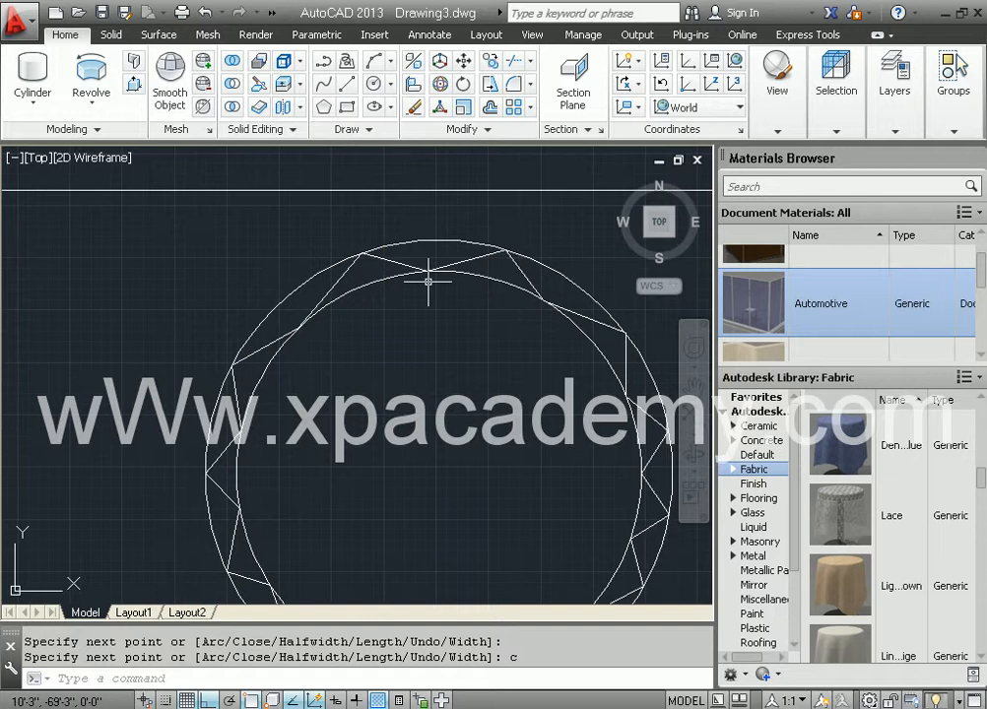
pyautogui.press('Return')
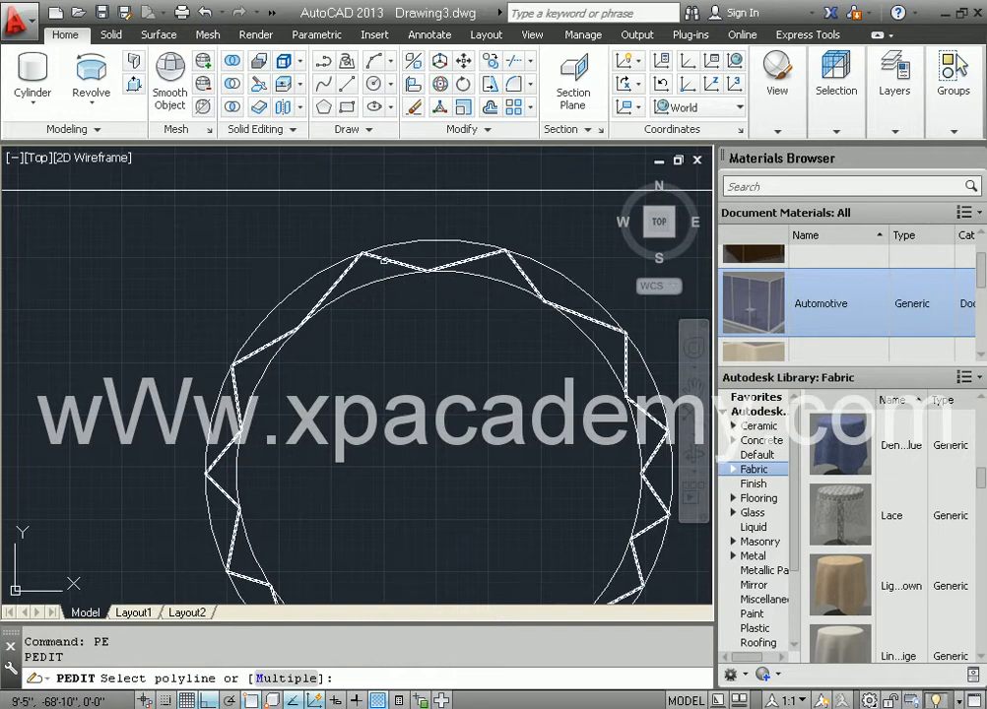
pyautogui.click(384, 259)
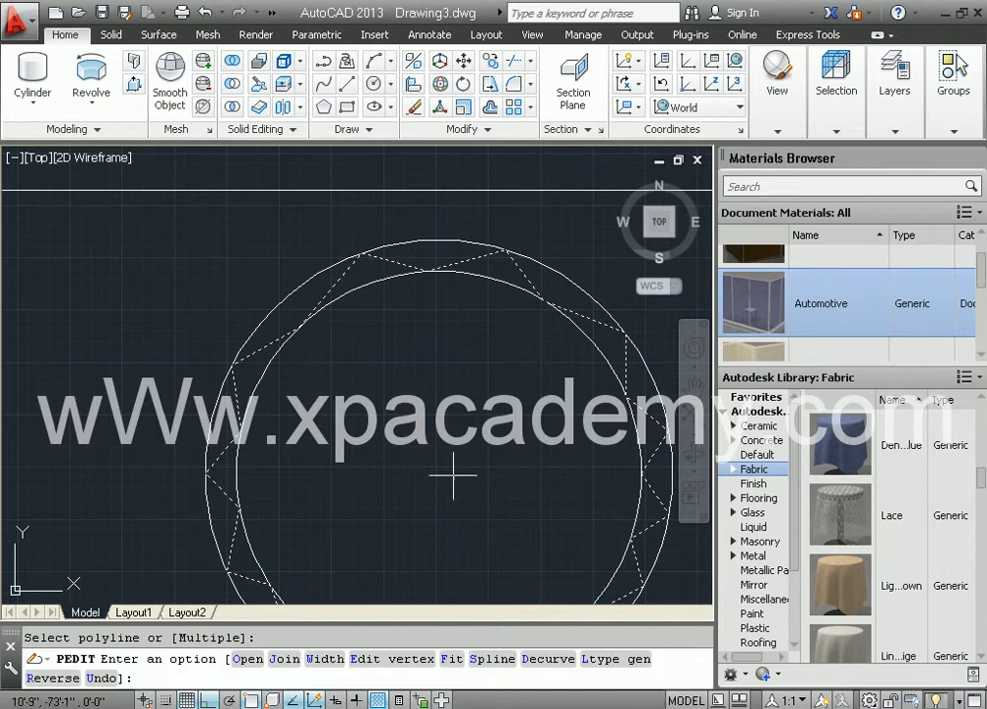
pyautogui.click(498, 675)
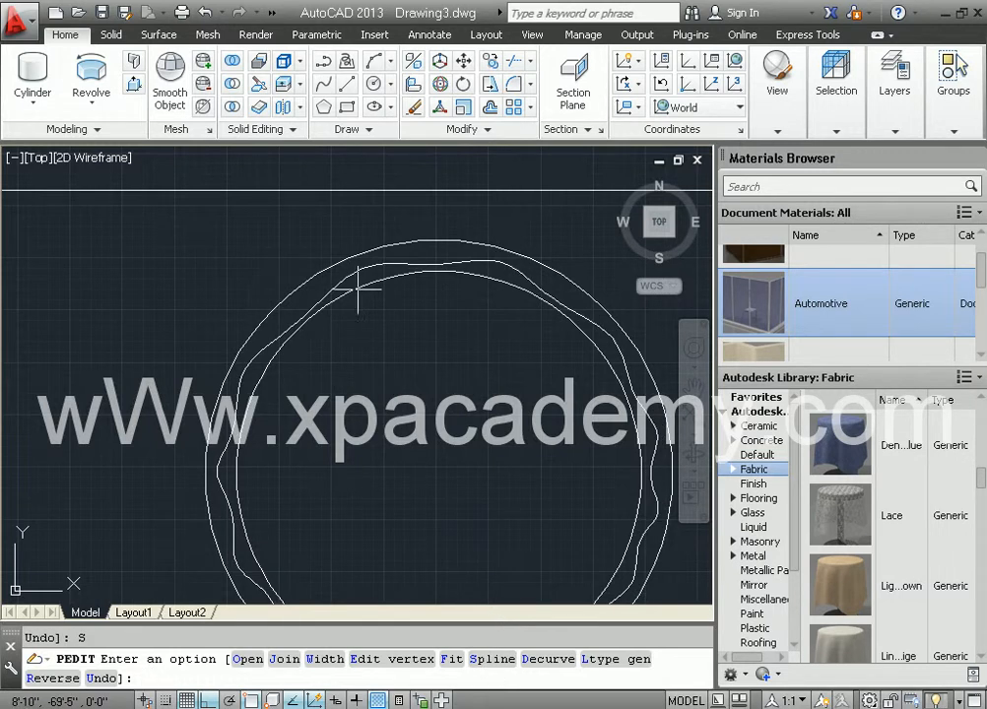
pyautogui.moveTo(635, 404); pyautogui.dragTo(605, 330, button='middle')
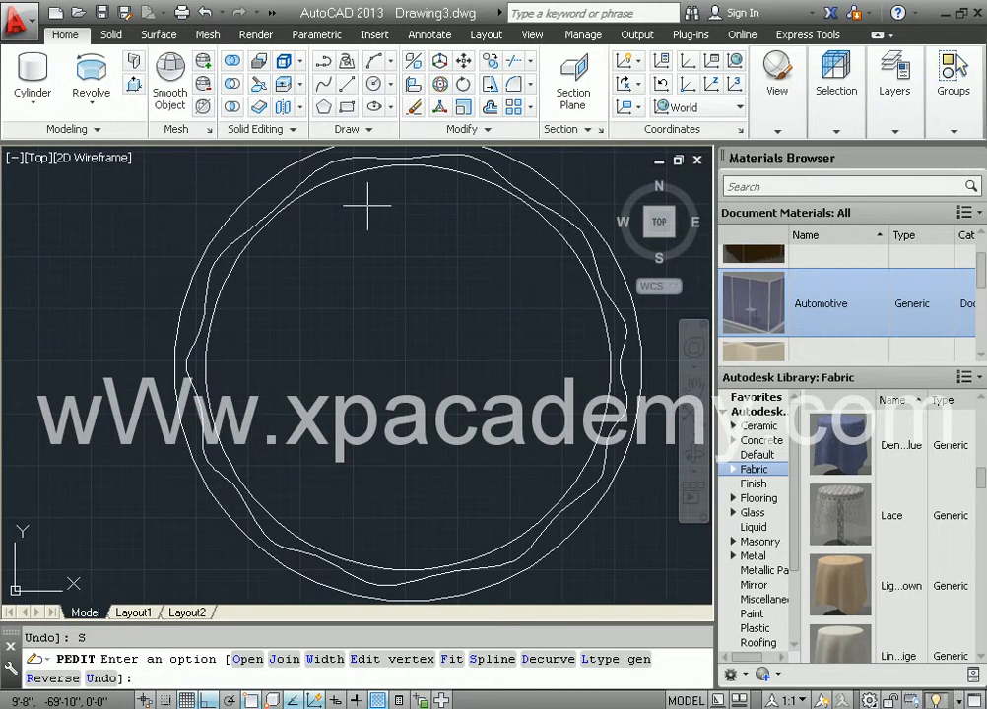
pyautogui.press('Return')
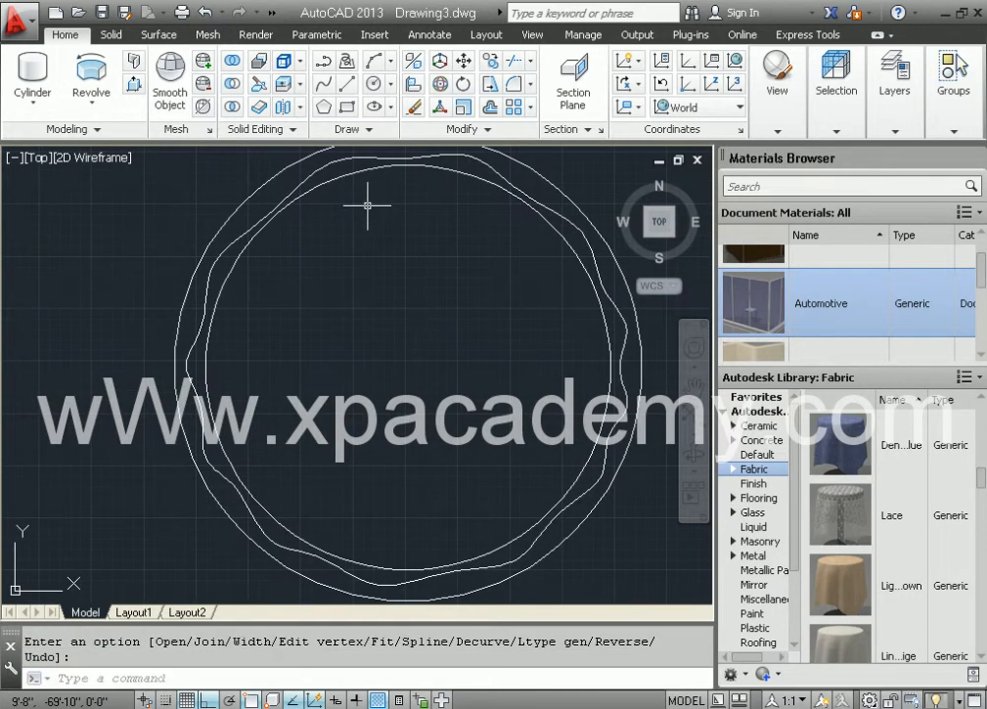
# - Show the model in the isometric view between Left and Front, and delete the outer circle around the wavy curve
pyautogui.scroll(3, 356, 340)
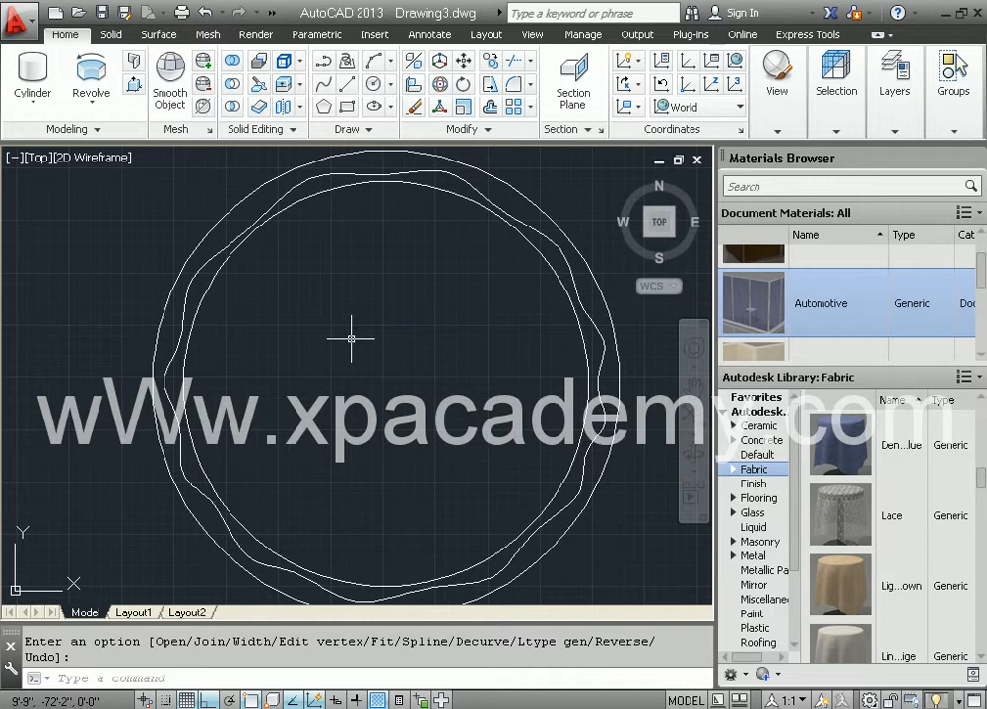
pyautogui.click(620, 182)
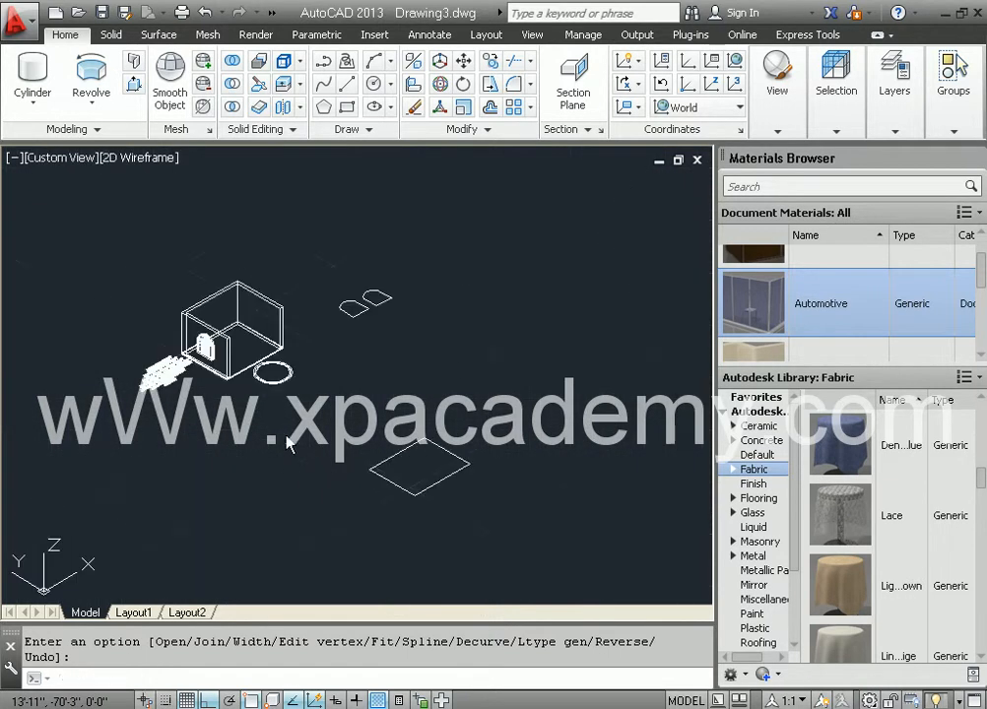
pyautogui.scroll(5, 274, 386)
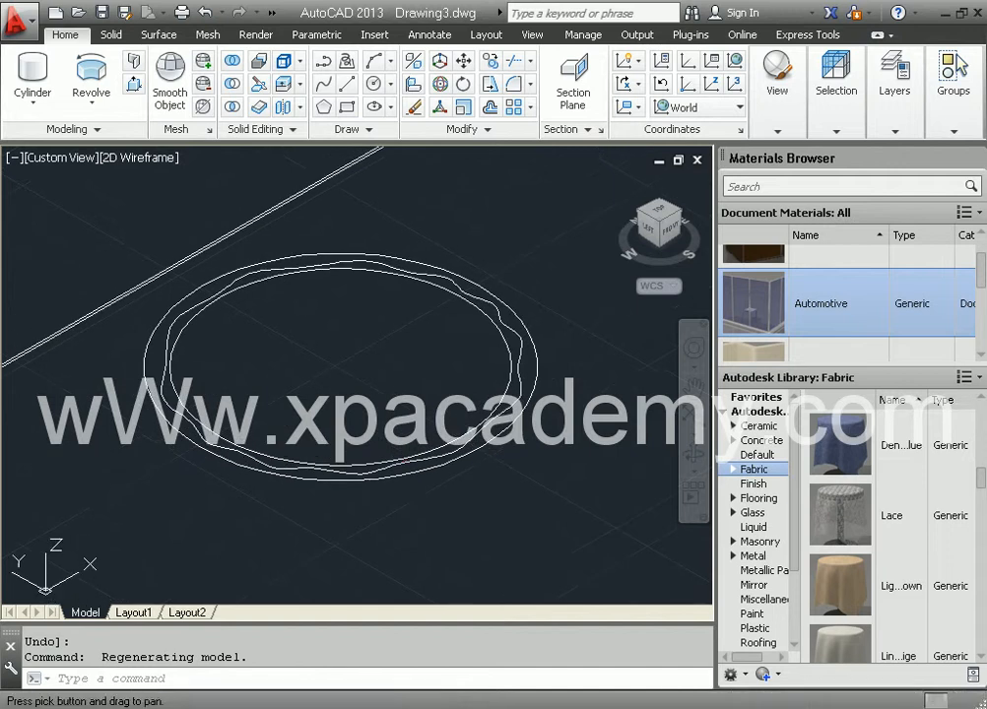
pyautogui.click(461, 456)
pyautogui.press('Delete')
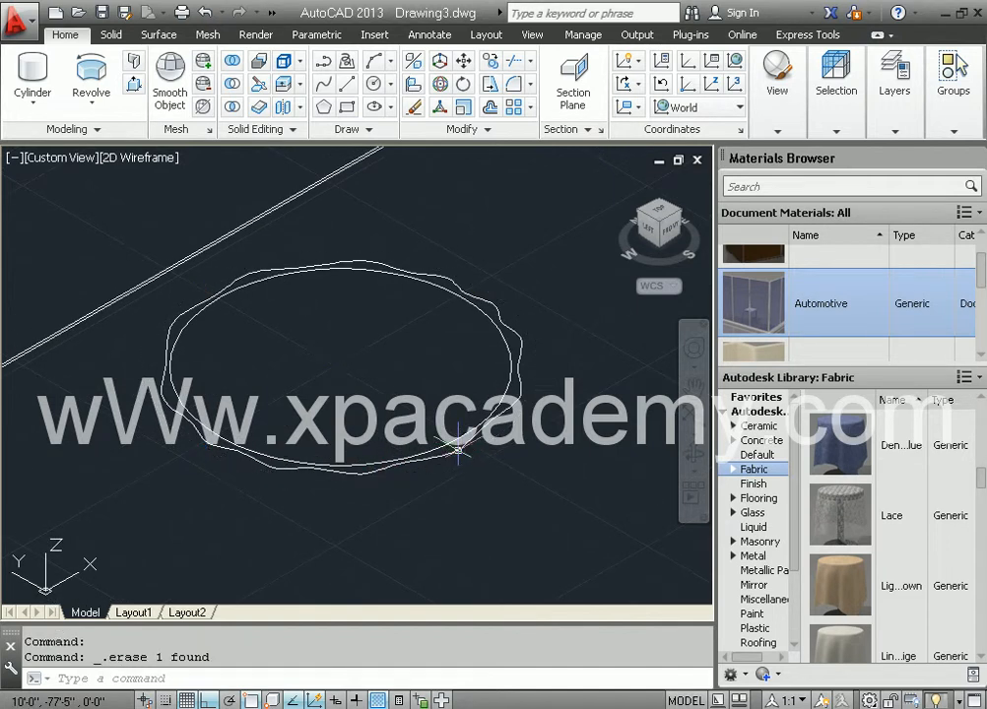
# - Move the circle inside the wavy curve straight up along Z by 3'
pyautogui.scroll(3, 349, 476)
pyautogui.moveTo(350, 475); pyautogui.dragTo(423, 564, button='middle')
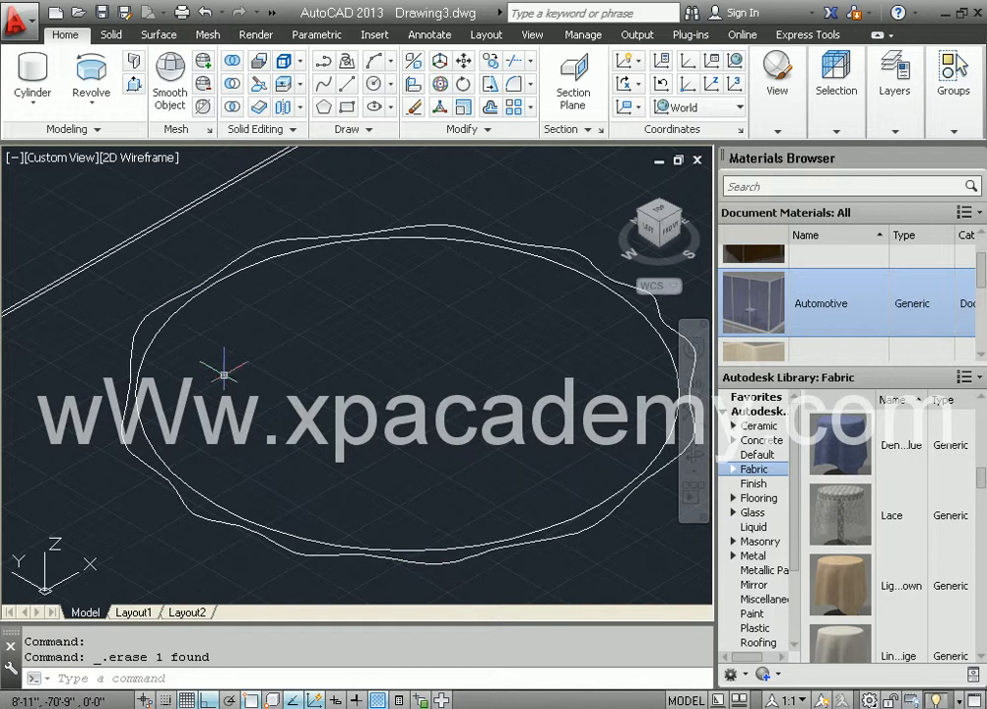
pyautogui.write('m')
pyautogui.press('Return')
pyautogui.click(193, 302)
pyautogui.press('Return')
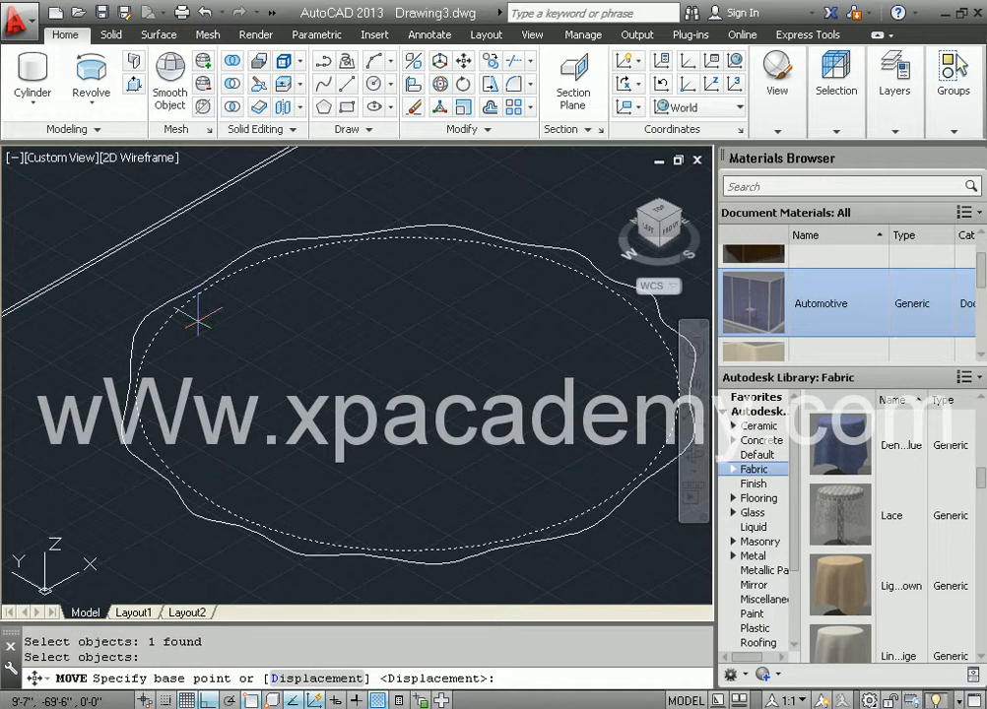
pyautogui.click(407, 394)
pyautogui.scroll(-2, 406, 346)
pyautogui.moveTo(406, 346); pyautogui.dragTo(402, 427, button='middle')
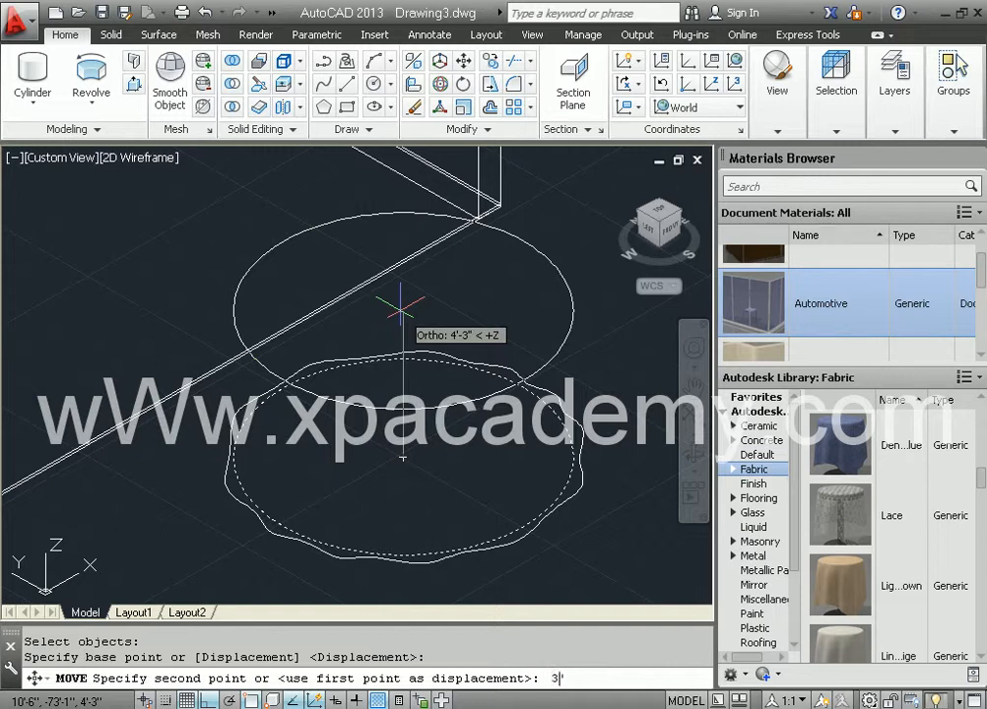
pyautogui.write("3'")
pyautogui.press('Return')
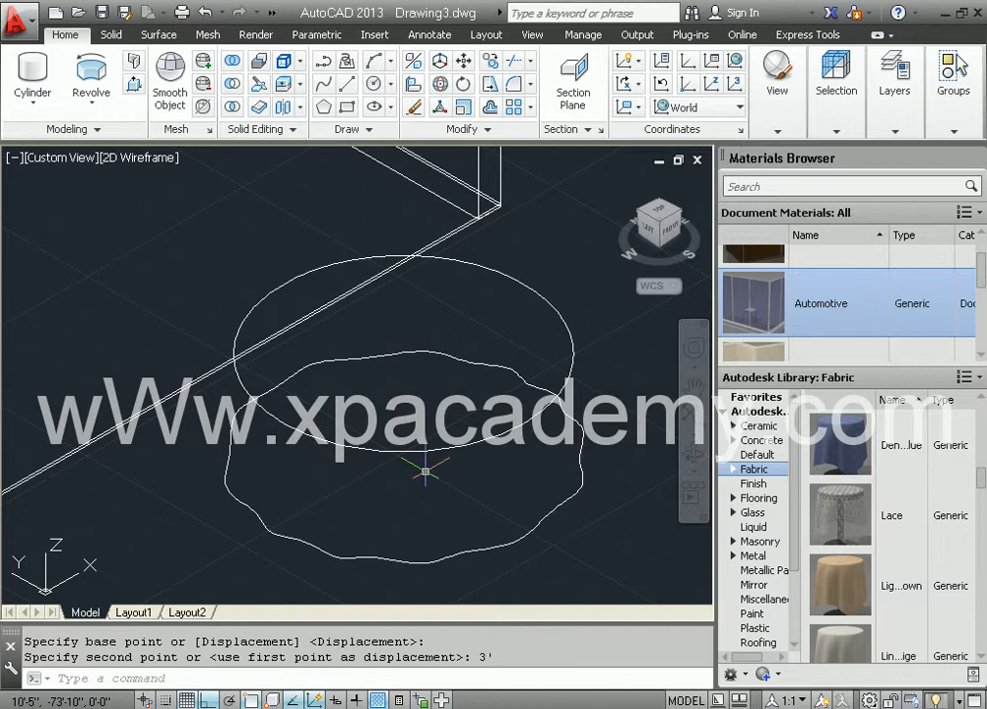
# - Loft a solid from the lower wavy curve to the raised circle, using cross sections only
pyautogui.scroll(-2, 424, 470)
pyautogui.scroll(1, 392, 493)
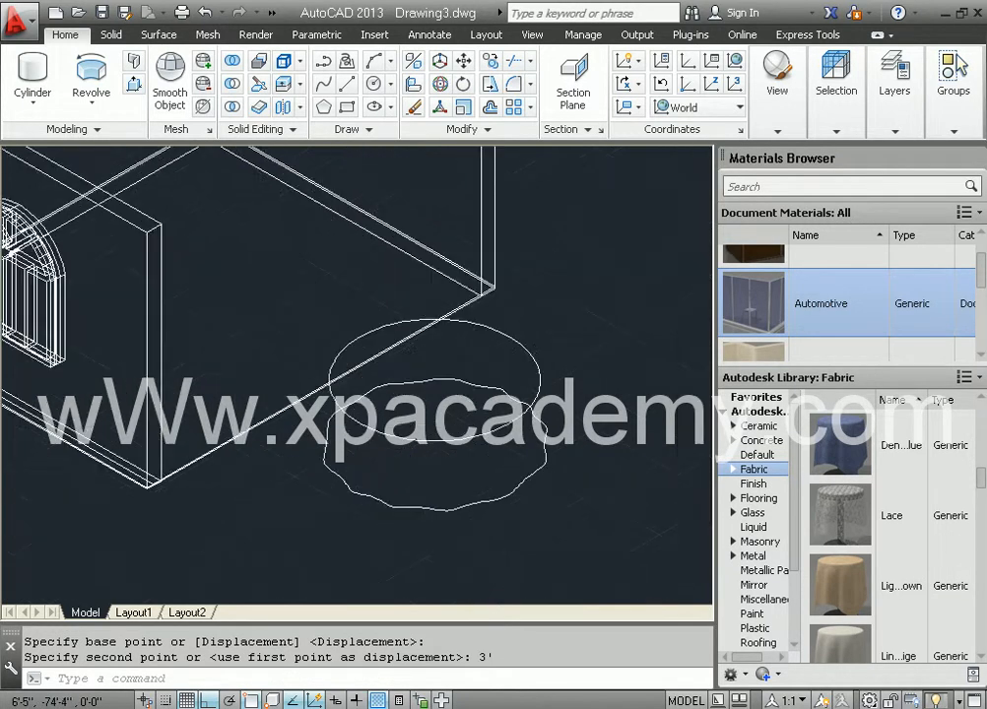
pyautogui.scroll(2, 408, 491)
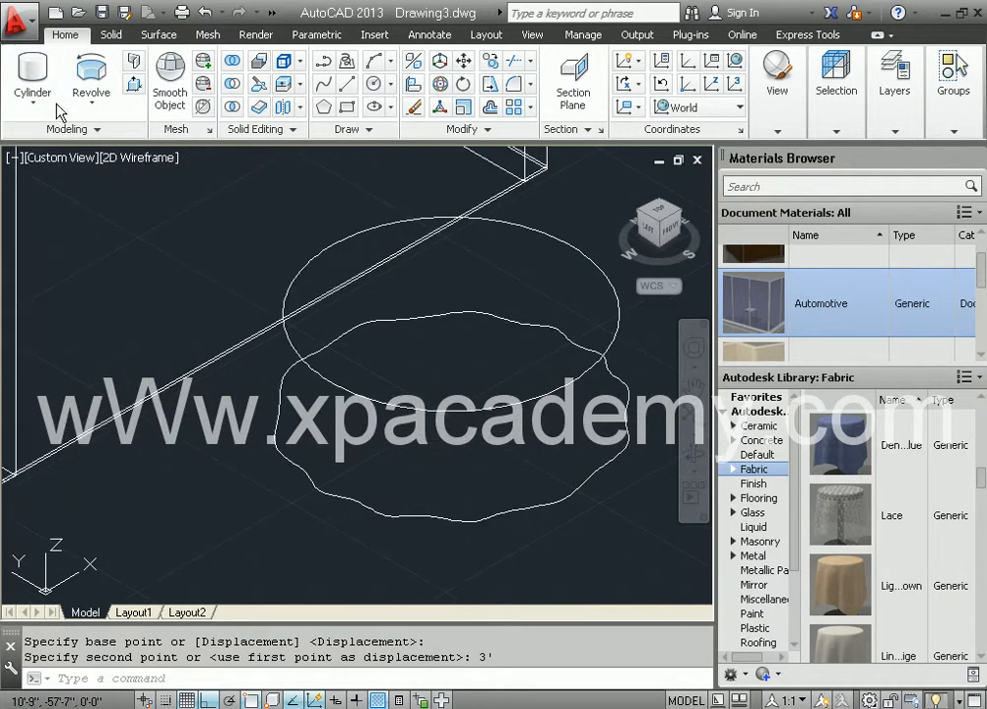
pyautogui.click(93, 102)
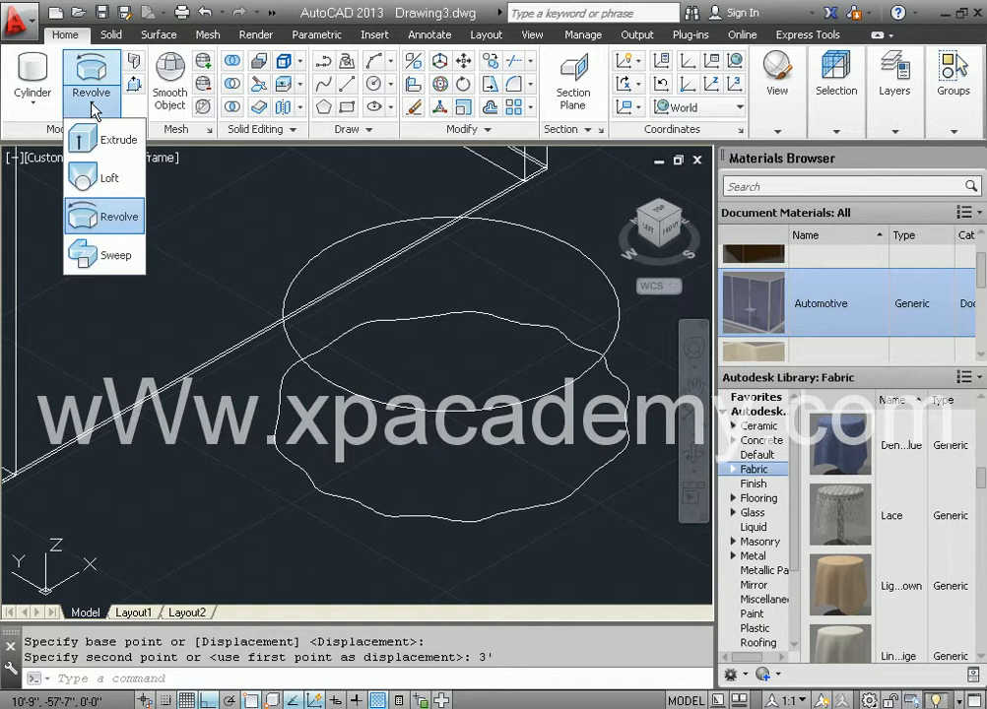
pyautogui.click(108, 180)
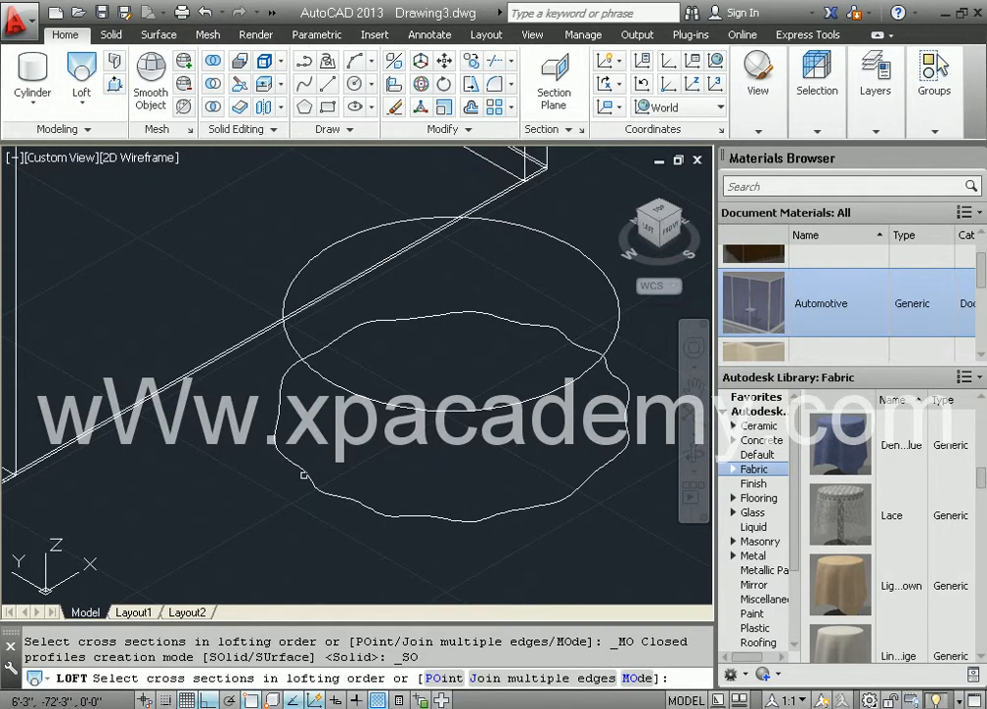
pyautogui.click(303, 474)
pyautogui.click(338, 387)
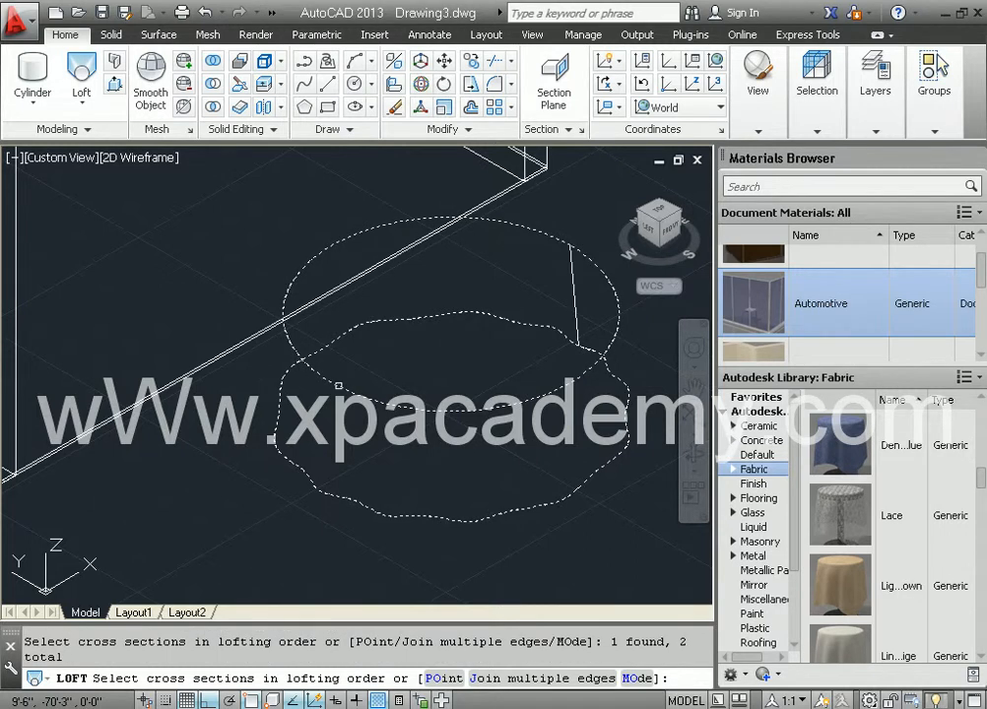
pyautogui.press('Return')
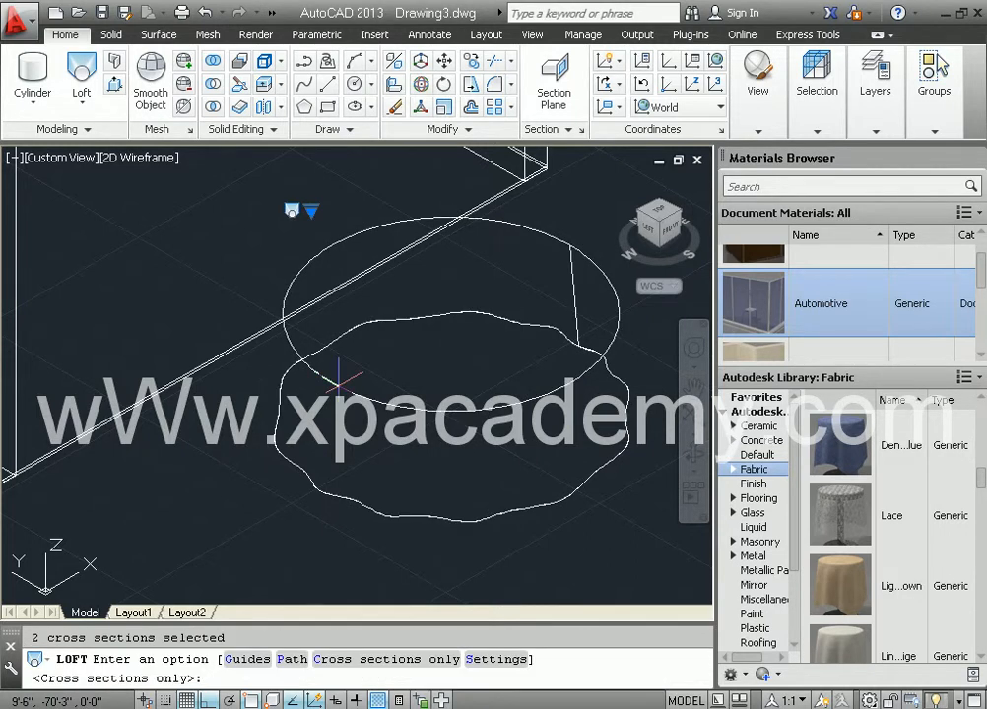
pyautogui.press('Return')
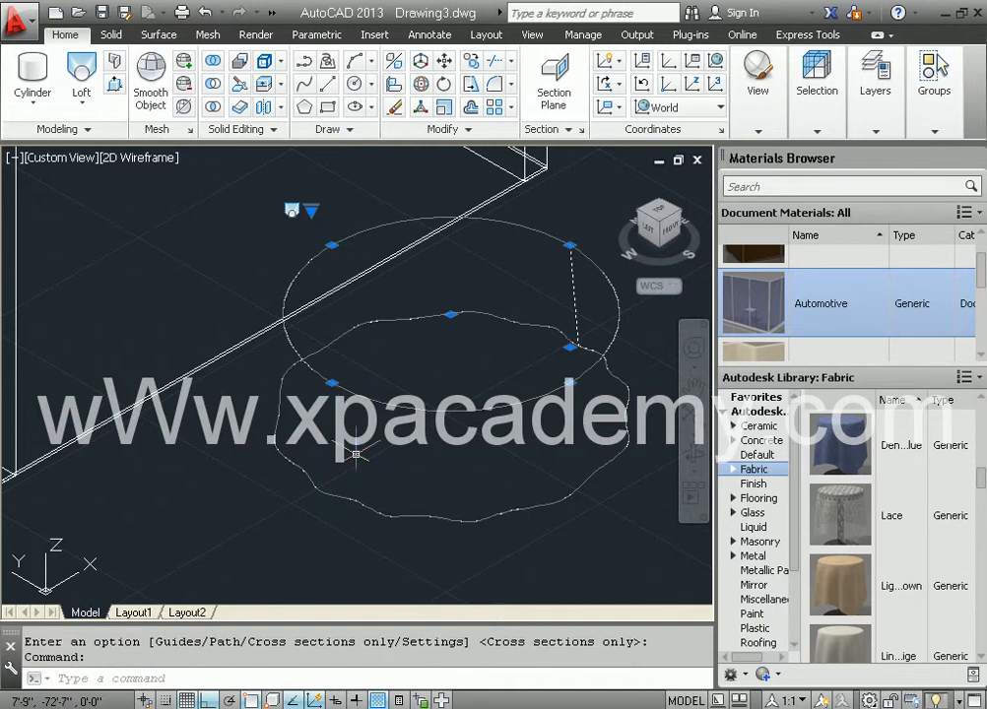
# - Display the model in the Shaded visual style and deselect the lofted solid
pyautogui.click(127, 160)
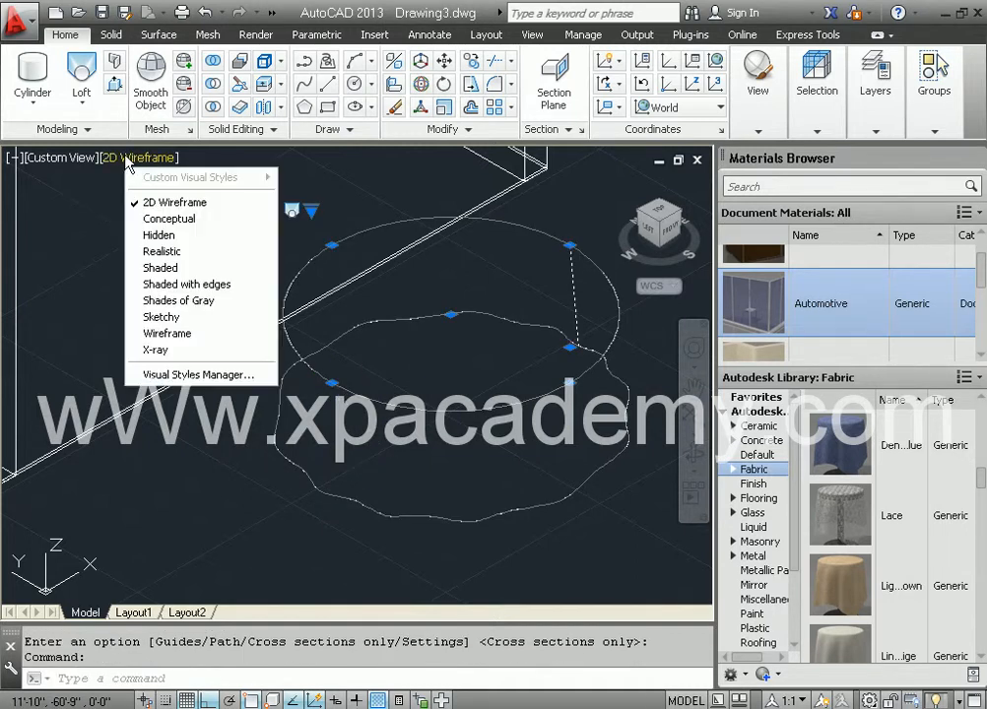
pyautogui.click(165, 268)
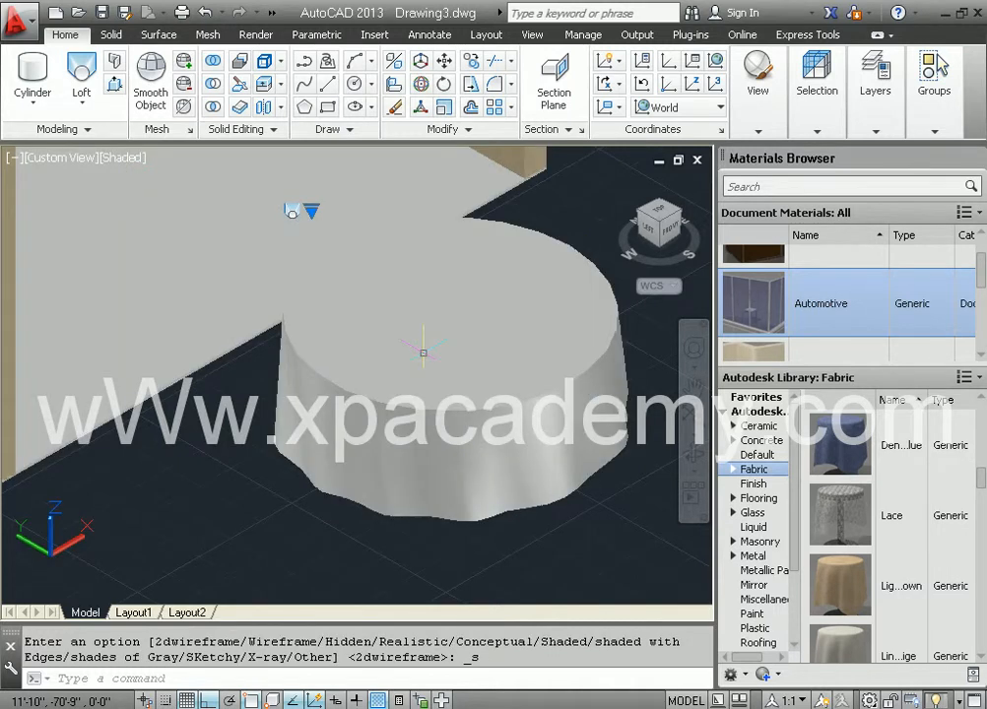
pyautogui.moveTo(520, 443); pyautogui.dragTo(431, 429, button='middle')
pyautogui.press('Escape')
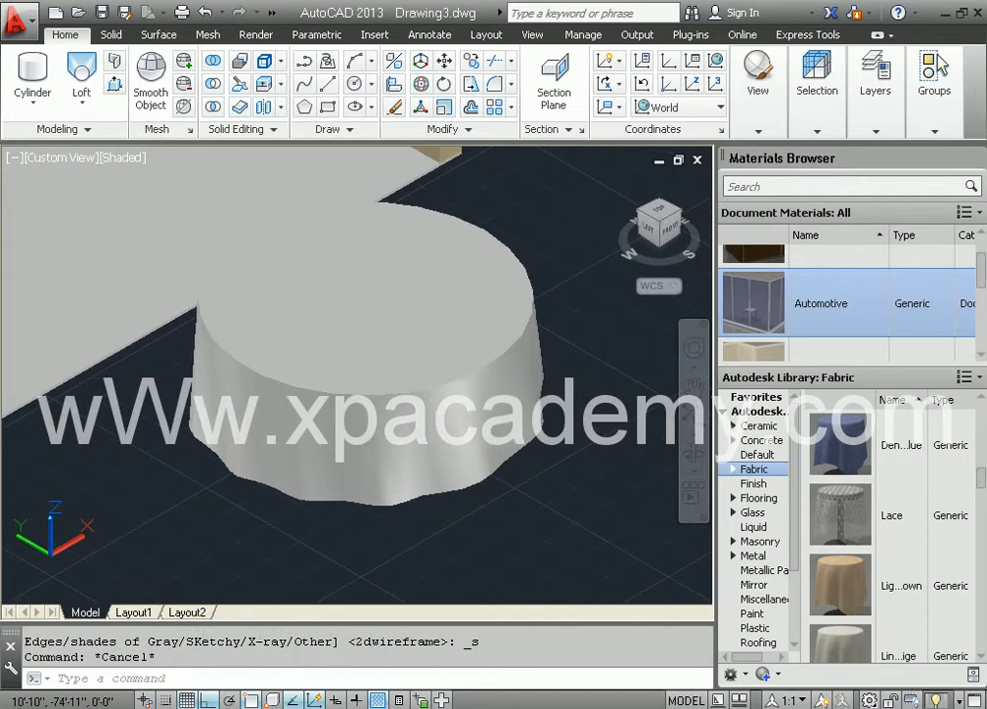
# - Move the lofted tablecloth solid horizontally along the 270° direction, away from the room's floor
pyautogui.write('m')
pyautogui.press('Return')
pyautogui.click(477, 479)
pyautogui.press('Return')
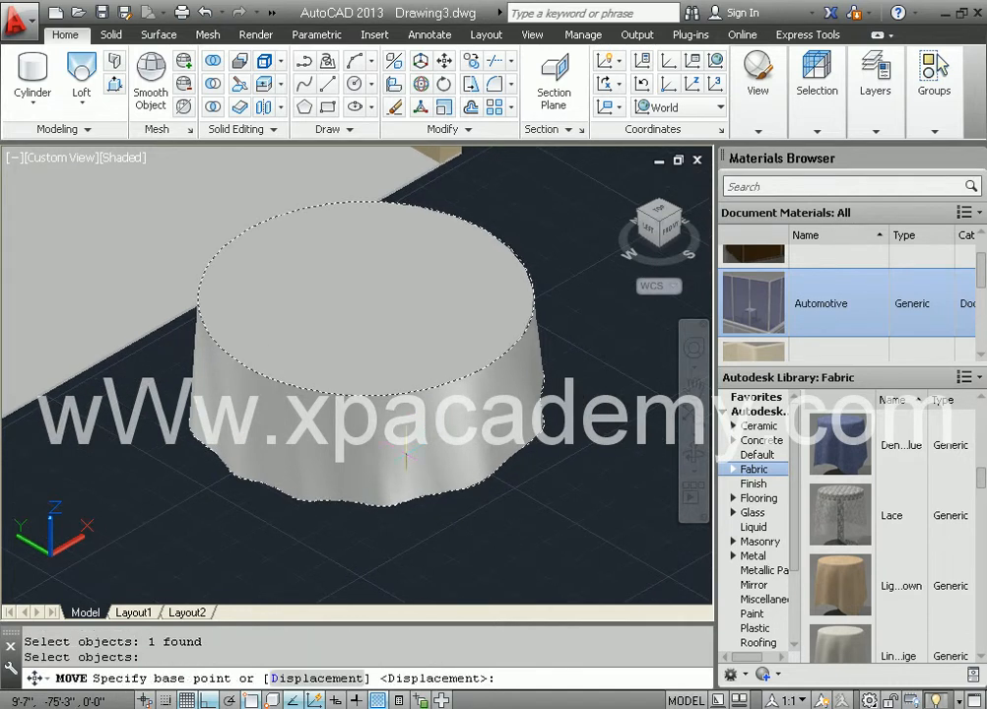
pyautogui.click(397, 485)
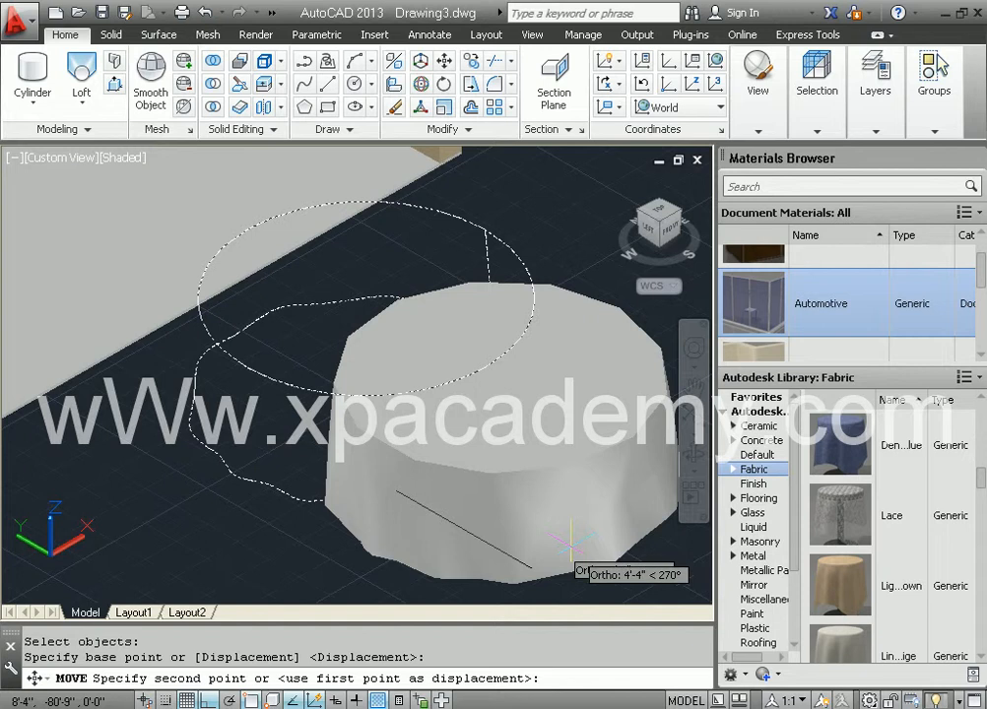
pyautogui.click(405, 490)
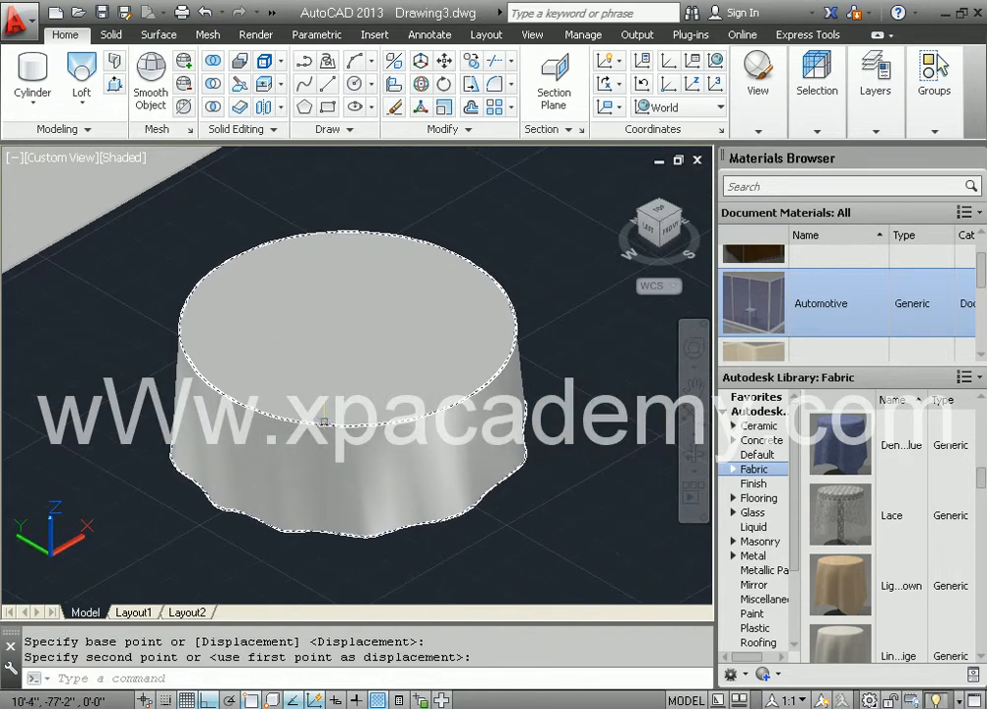
# - Add the Plaid - Red fabric from the Autodesk library to the document materials and assign it to the tablecloth solid
pyautogui.keyDown('shift'); pyautogui.moveTo(449, 487); pyautogui.dragTo(417, 506, button='middle'); pyautogui.keyUp('shift')
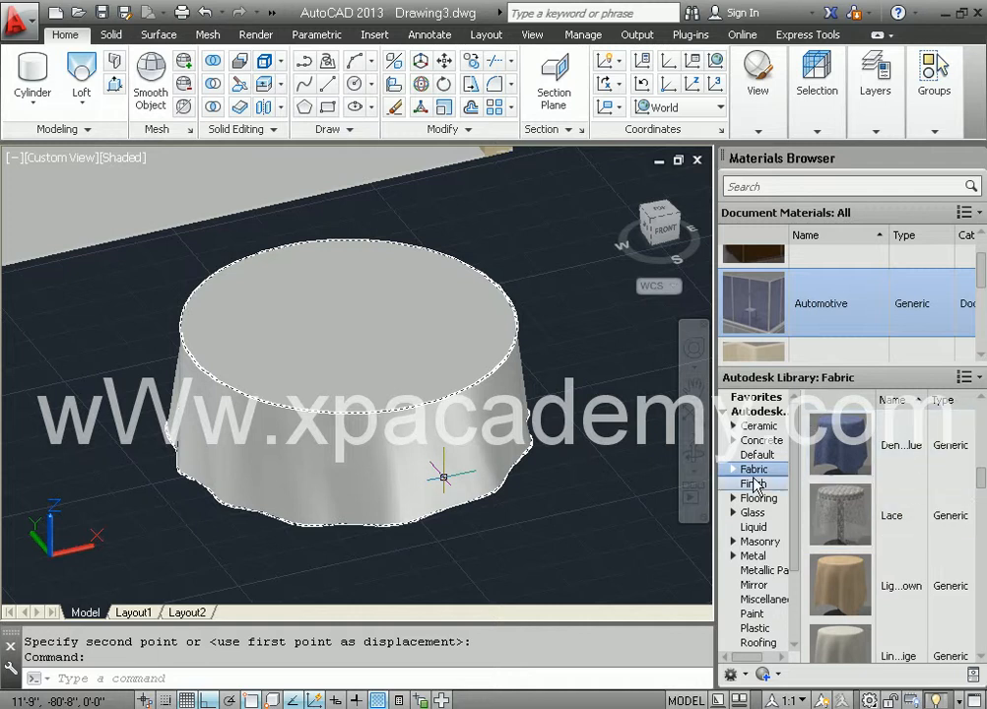
pyautogui.moveTo(982, 480); pyautogui.dragTo(982, 547)
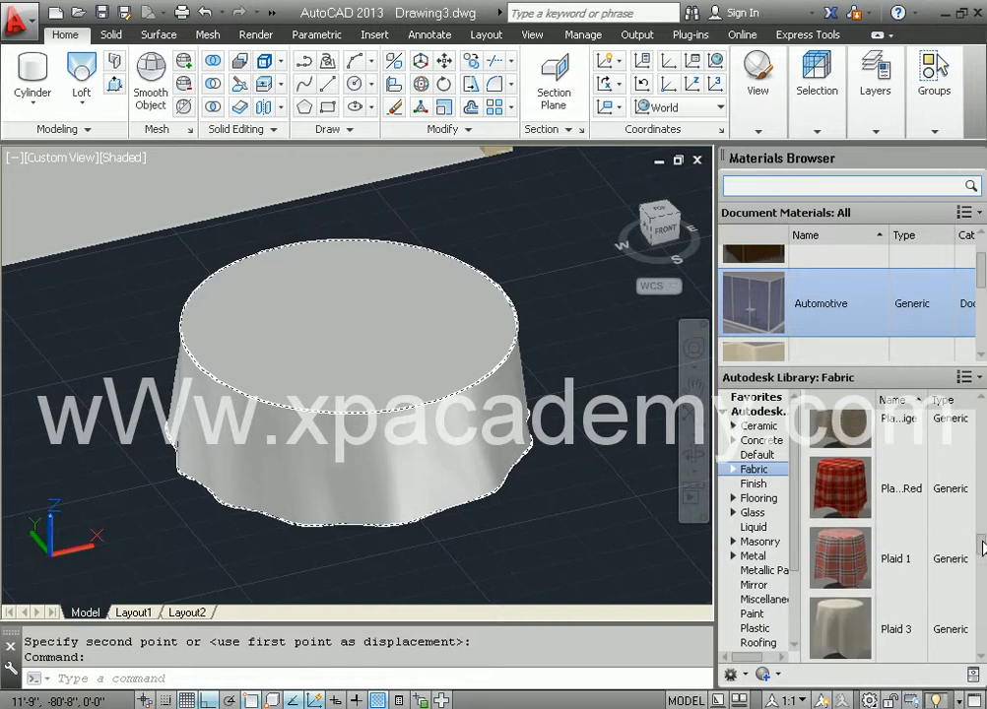
pyautogui.moveTo(865, 504)
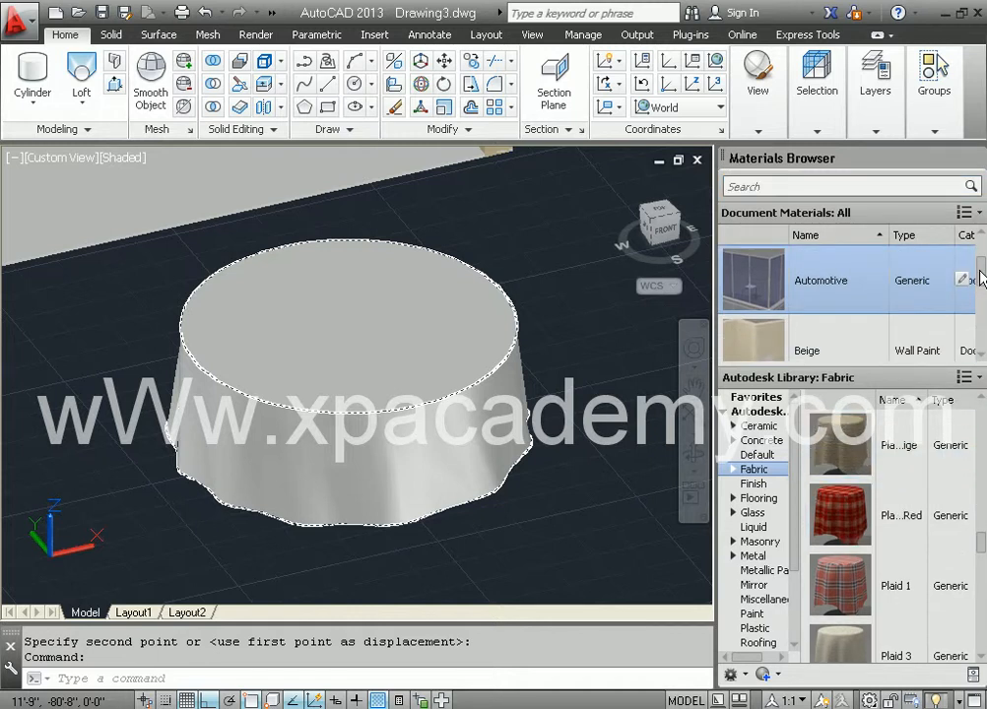
pyautogui.moveTo(981, 277); pyautogui.dragTo(976, 337)
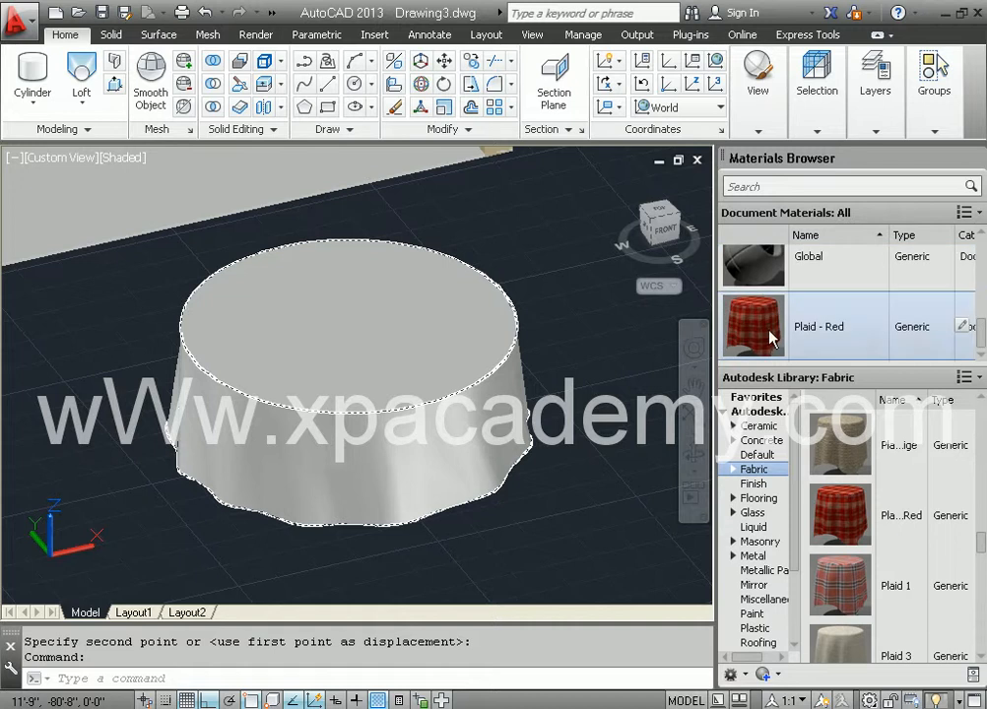
pyautogui.moveTo(745, 328); pyautogui.dragTo(430, 346)
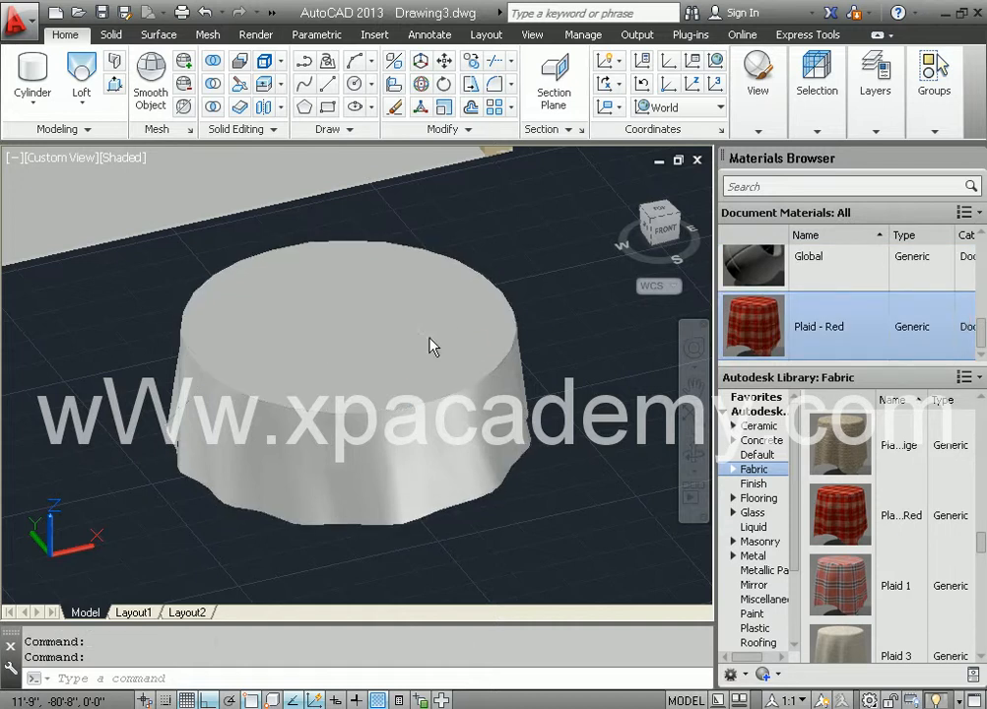
# - Display the model in the Realistic visual style with the plaid tablecloth in close view
pyautogui.moveTo(388, 399); pyautogui.dragTo(445, 455, button='middle')
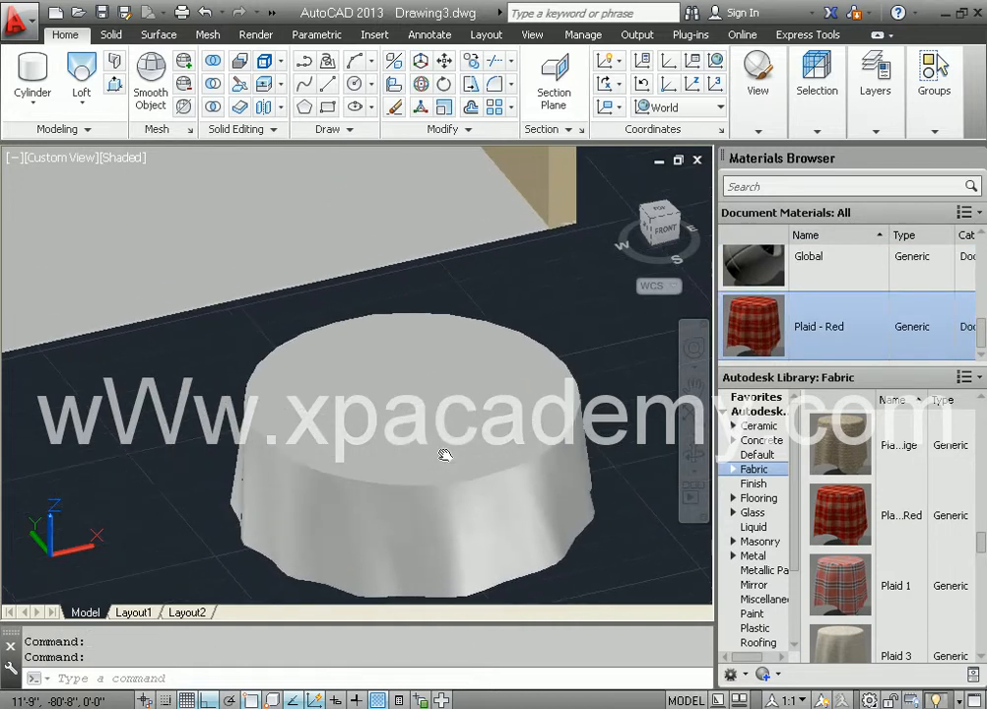
pyautogui.click(118, 159)
pyautogui.click(153, 251)
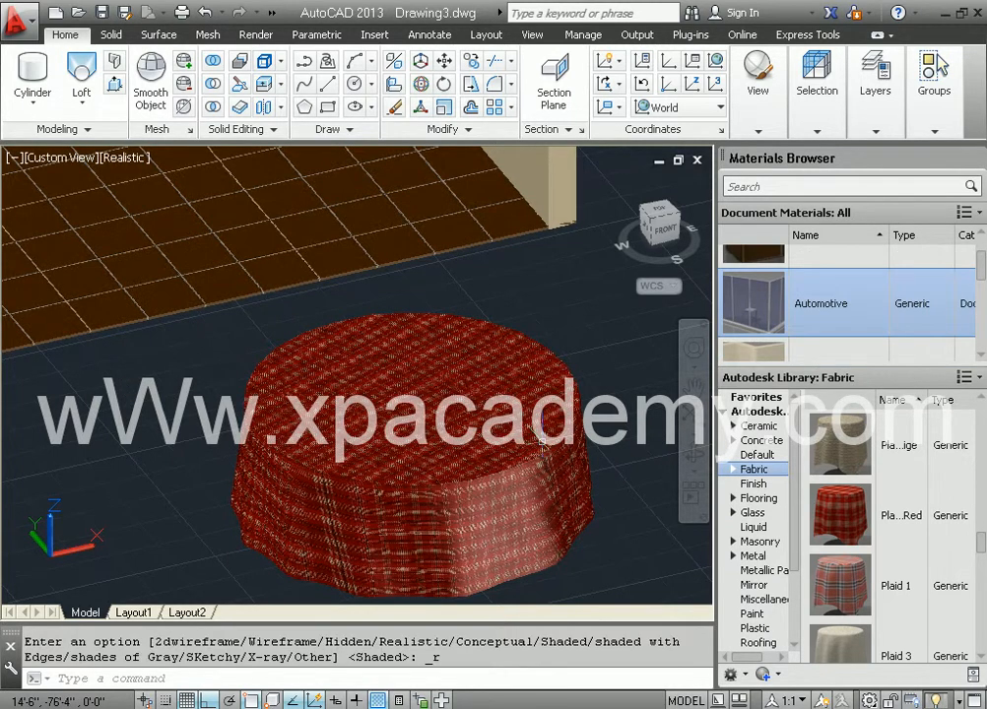
pyautogui.scroll(3, 573, 487)
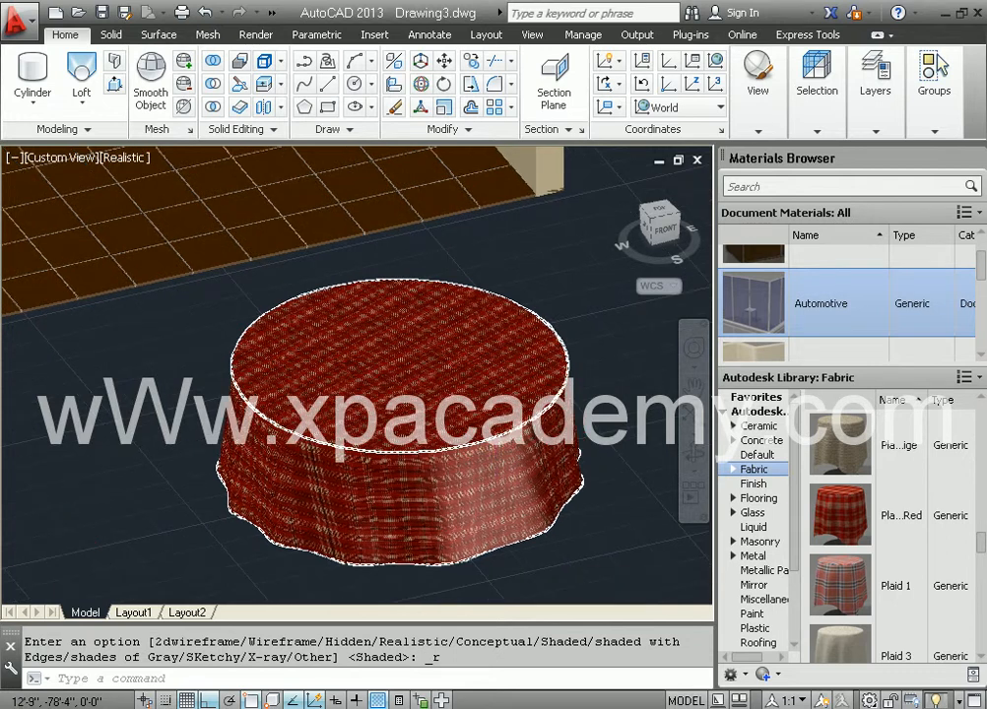
pyautogui.scroll(-1, 941, 345)
# - Edit the Plaid - Red material and set the sample width of its generic color image to 3'-0" with proportional height
pyautogui.moveTo(984, 287); pyautogui.dragTo(984, 320)
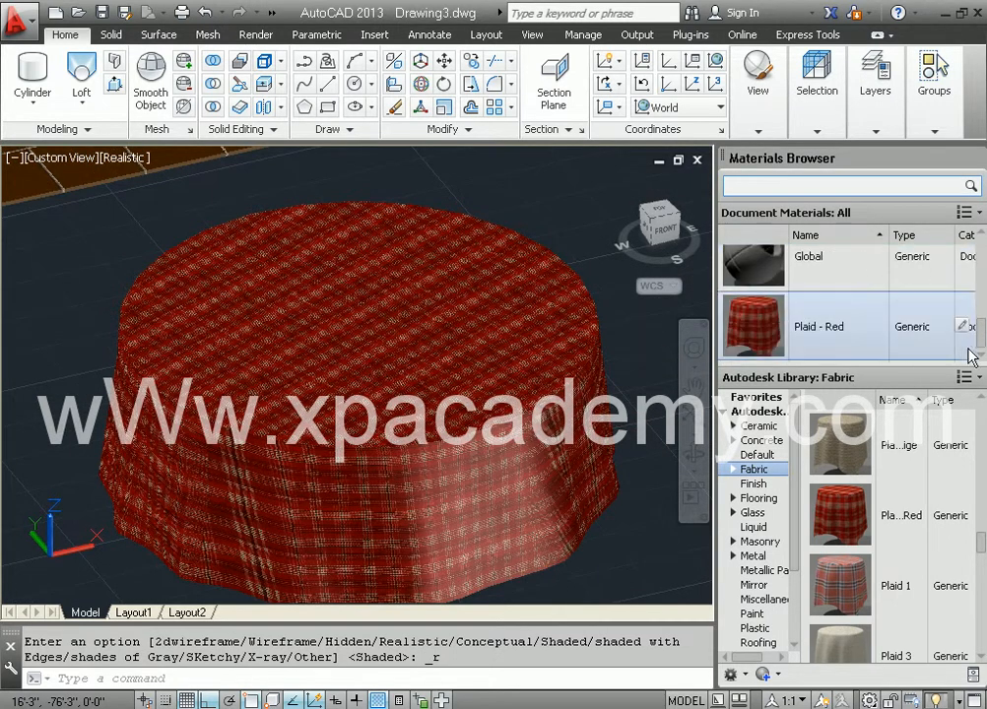
pyautogui.click(963, 326)
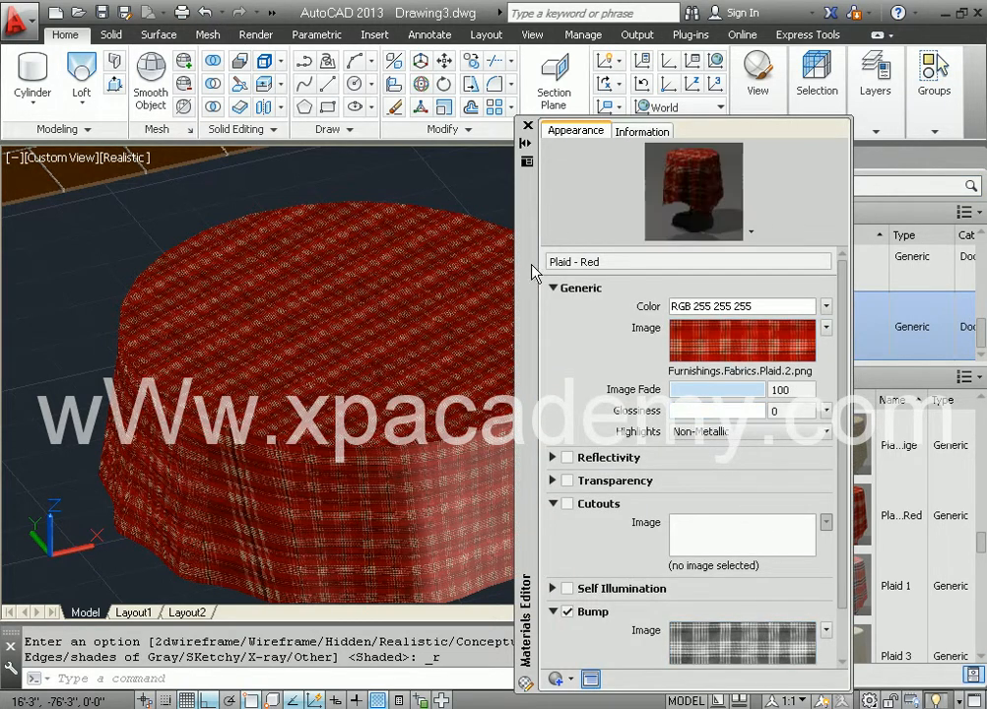
pyautogui.moveTo(532, 224); pyautogui.dragTo(532, 148)
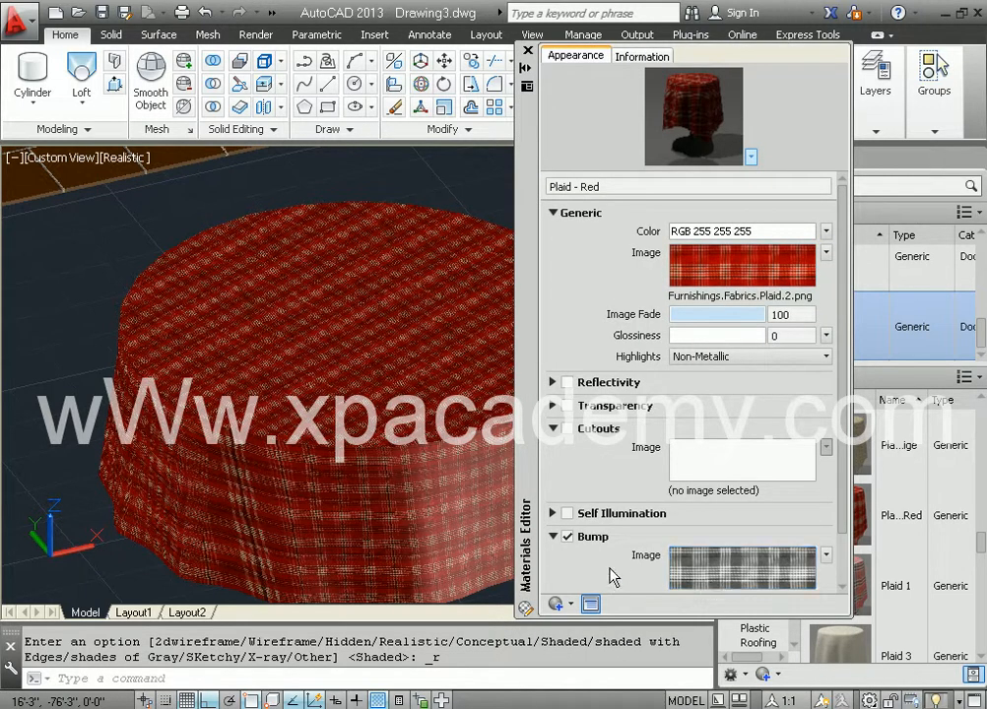
pyautogui.click(732, 275)
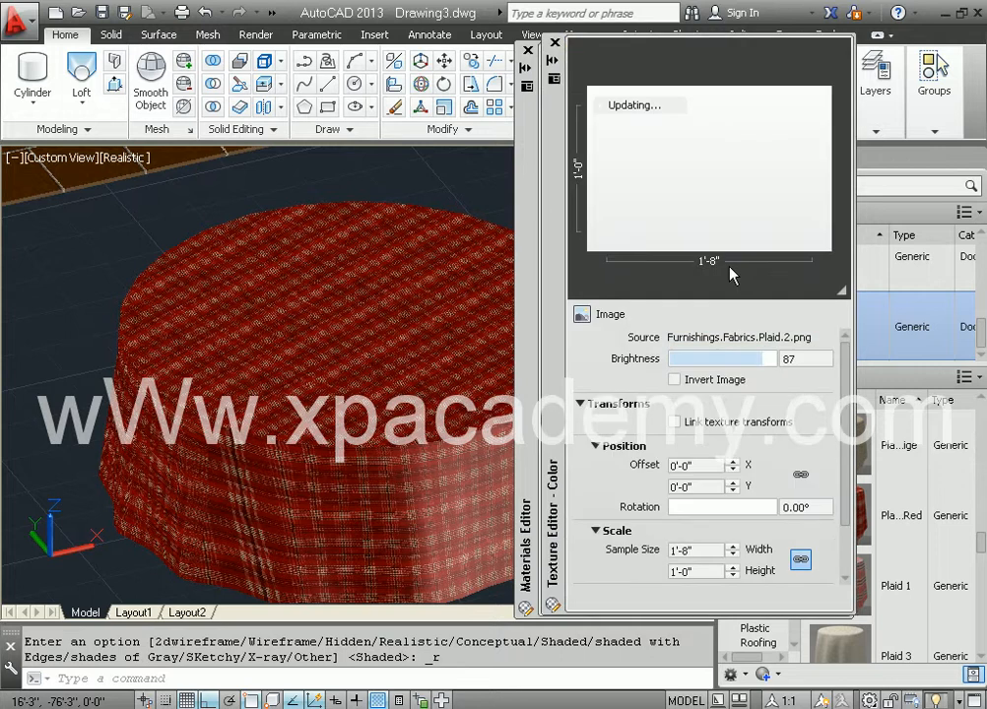
pyautogui.doubleClick(703, 550)
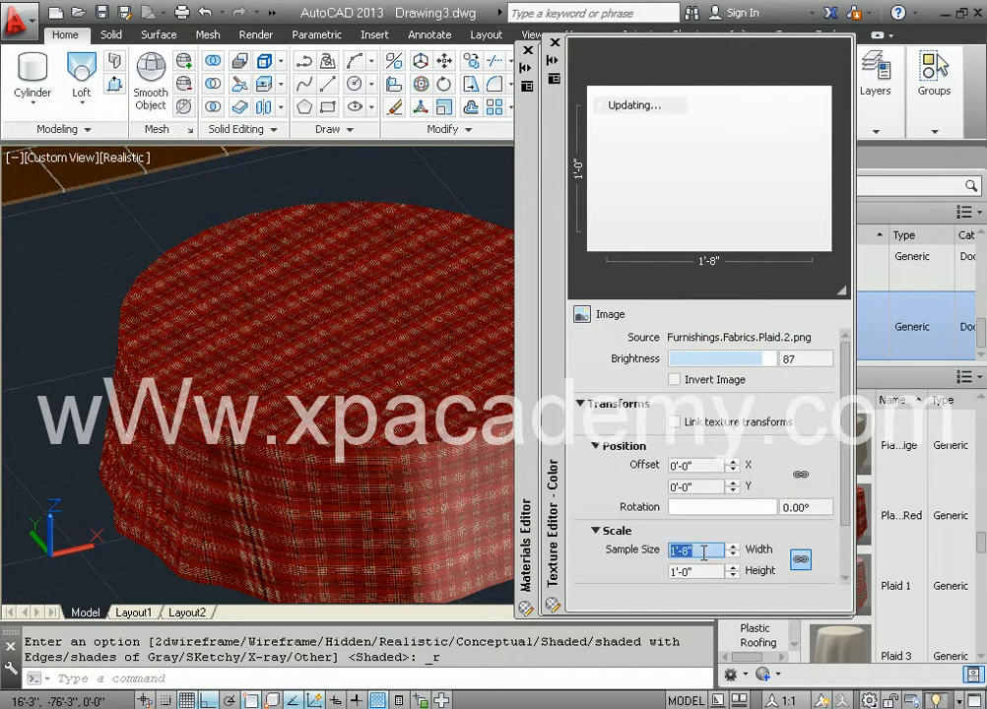
pyautogui.write('3')
pyautogui.press('Tab')
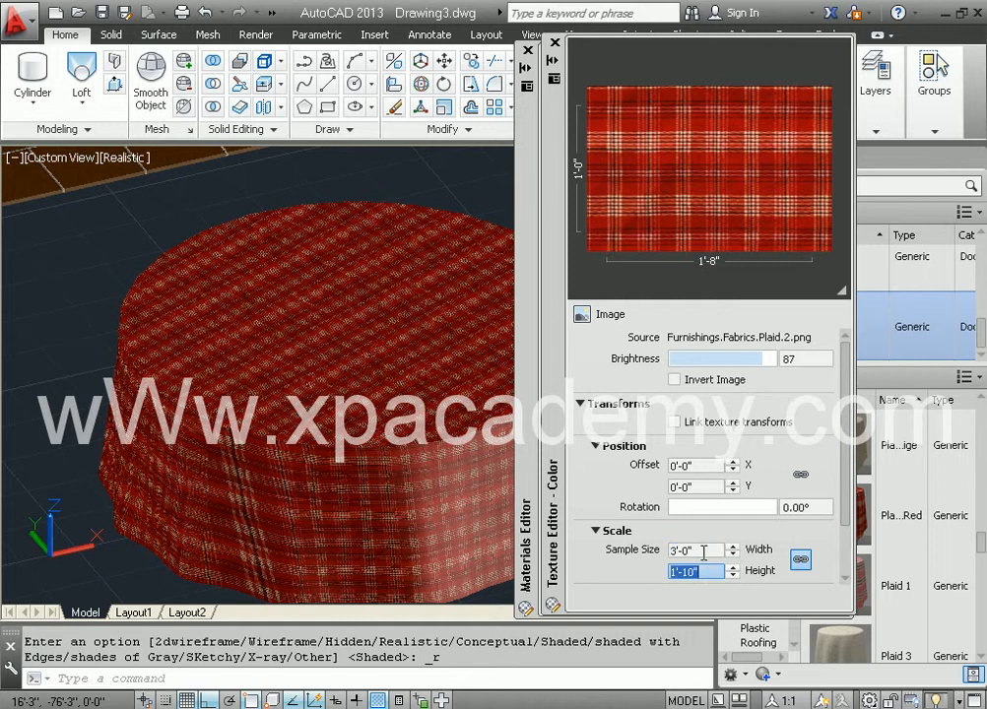
pyautogui.click(597, 490)
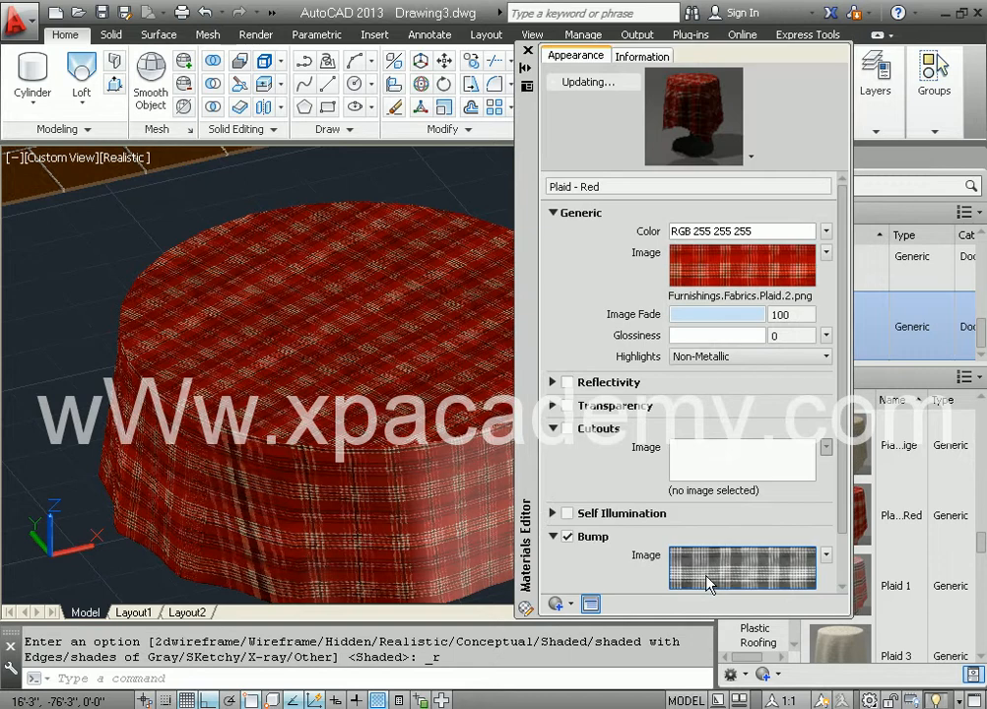
# - Set the sample width of the Plaid - Red material's bump image to 3'-0" with proportional height and close the material editors
pyautogui.click(722, 570)
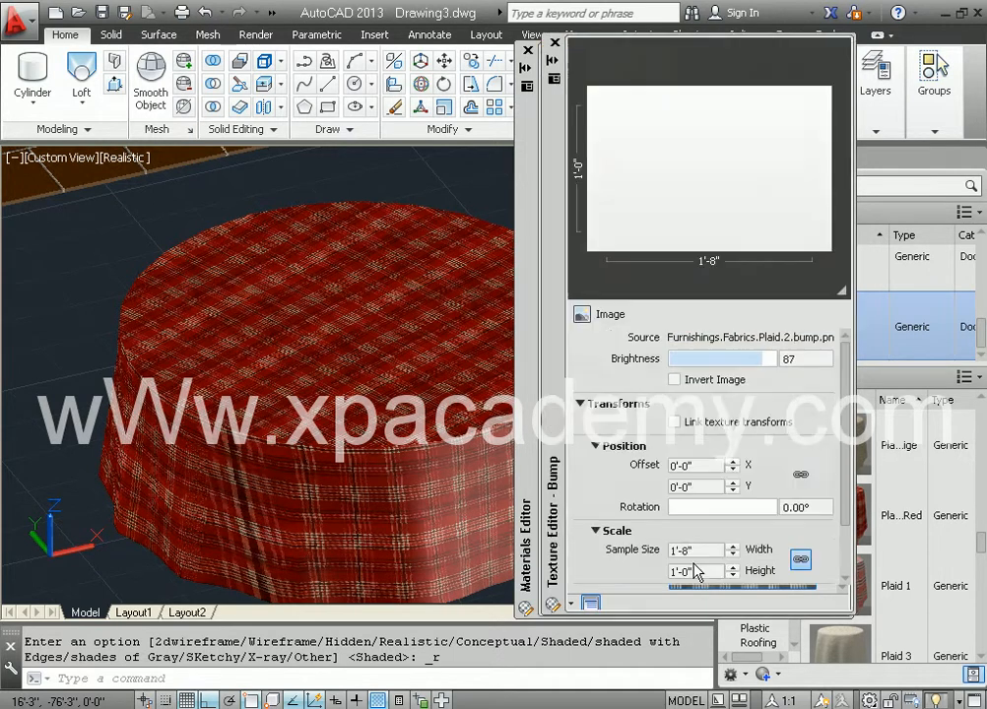
pyautogui.click(707, 554)
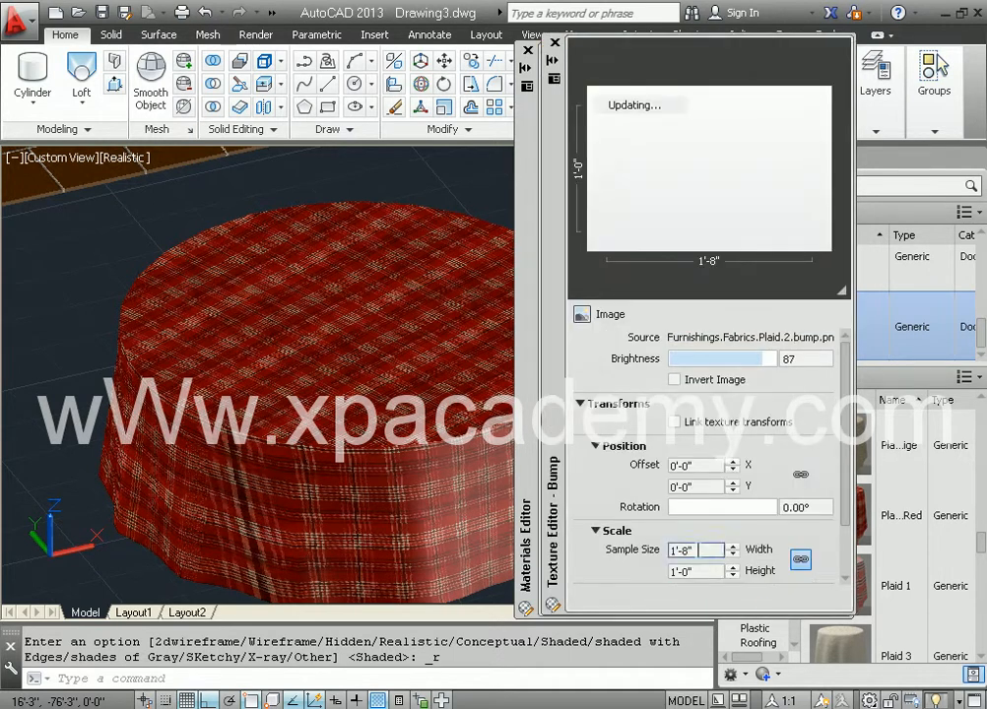
pyautogui.doubleClick(670, 552)
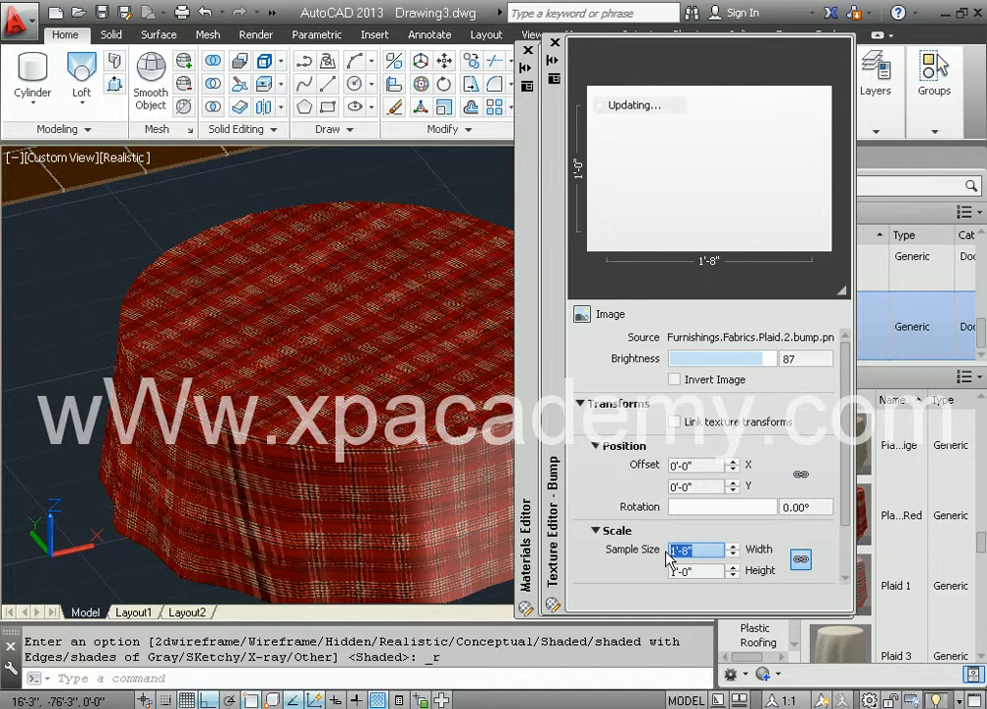
pyautogui.write("3'")
pyautogui.press('Tab')
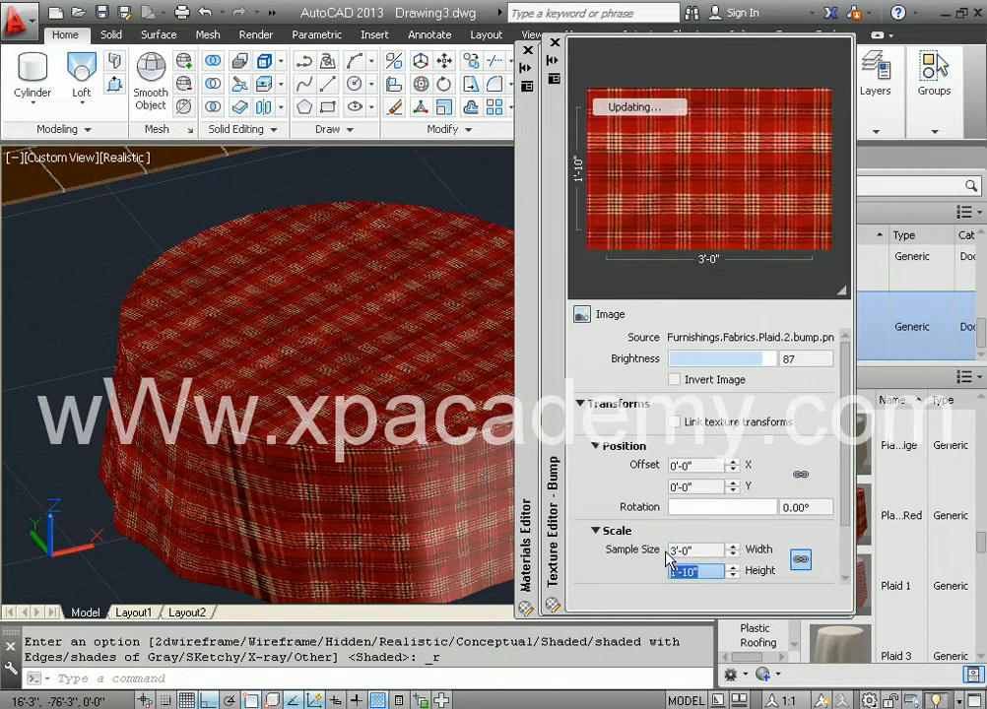
pyautogui.click(558, 43)
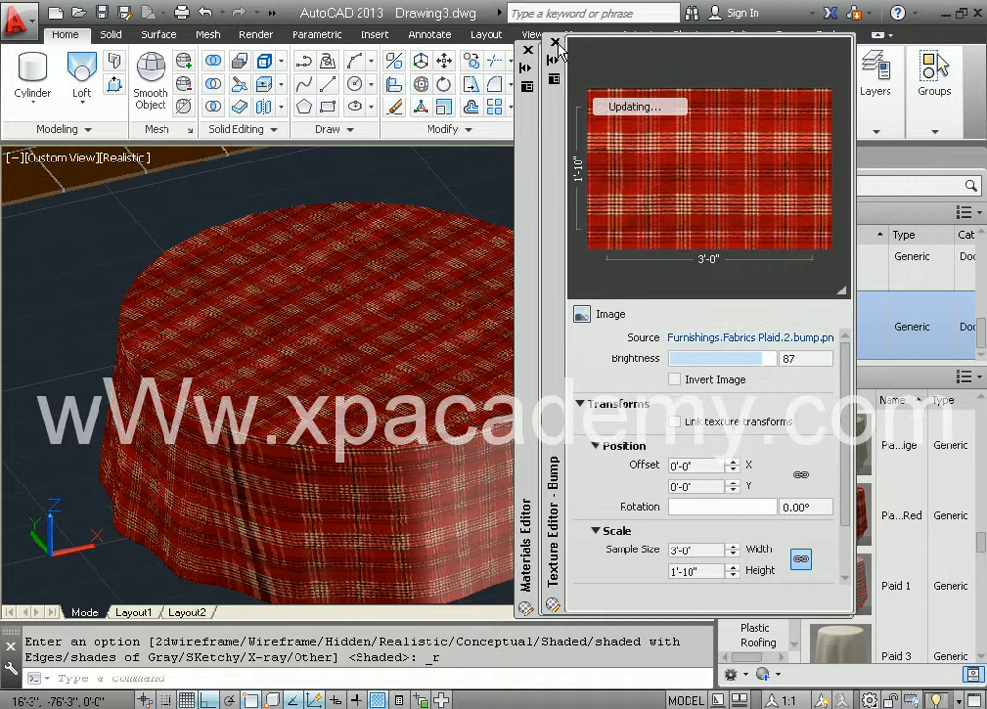
pyautogui.click(558, 43)
pyautogui.click(527, 51)
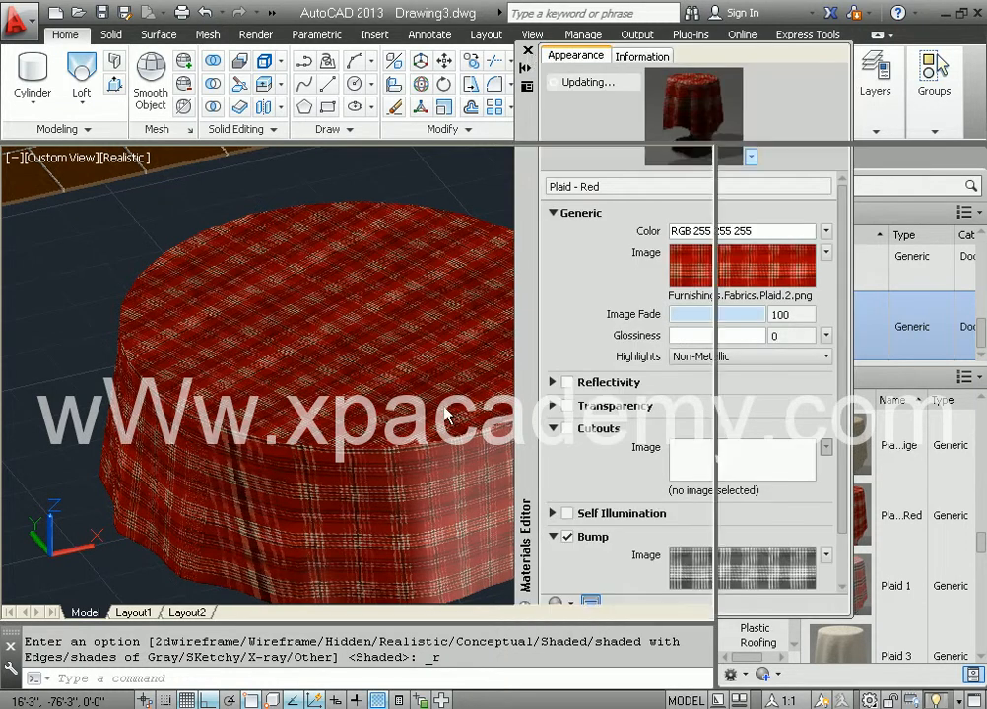
# - Move the plaid tablecloth solid into the room so that it stands on the tiled floor
pyautogui.scroll(-4, 463, 423)
pyautogui.moveTo(443, 397); pyautogui.dragTo(469, 455, button='middle')
pyautogui.write('m')
pyautogui.press('Return')
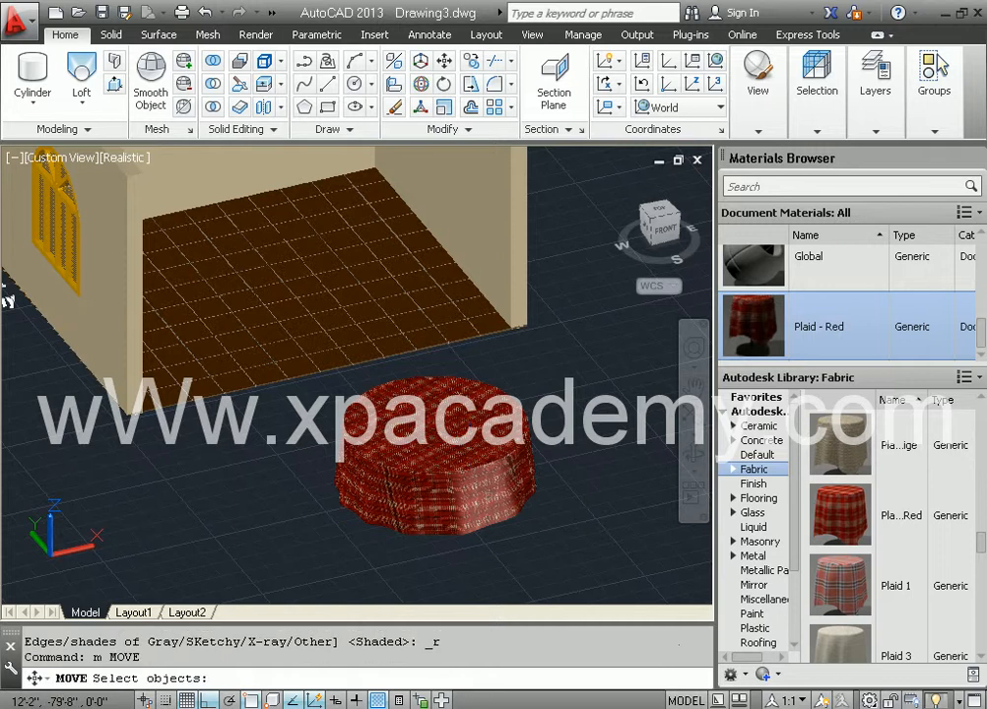
pyautogui.click(522, 507)
pyautogui.scroll(-3, 542, 540)
pyautogui.press('Return')
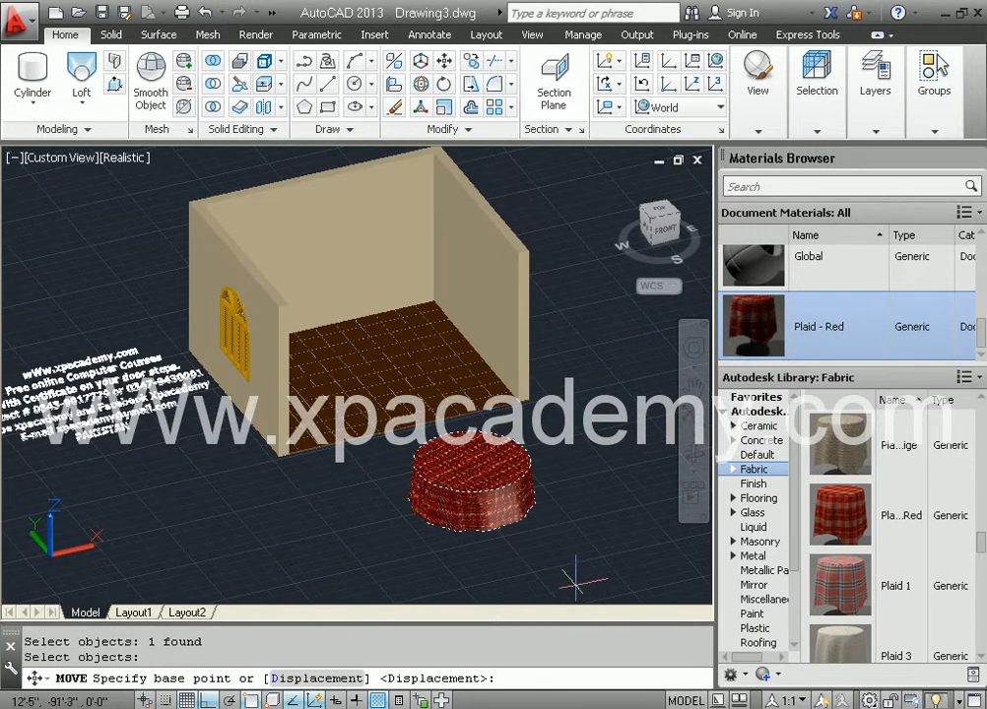
pyautogui.click(577, 577)
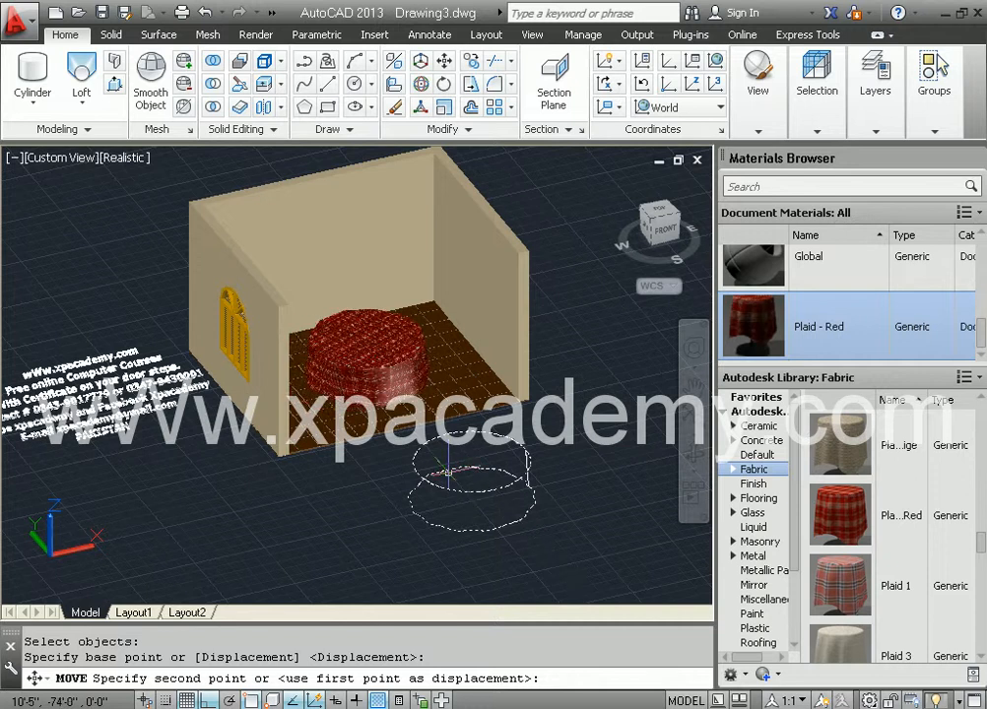
pyautogui.click(448, 472)
# - Render a close view of the tablecloth on the room's floor with the Medium preset, and close the render window
pyautogui.keyDown('shift'); pyautogui.moveTo(448, 472); pyautogui.dragTo(374, 441, button='middle'); pyautogui.keyUp('shift')
pyautogui.scroll(5, 381, 452)
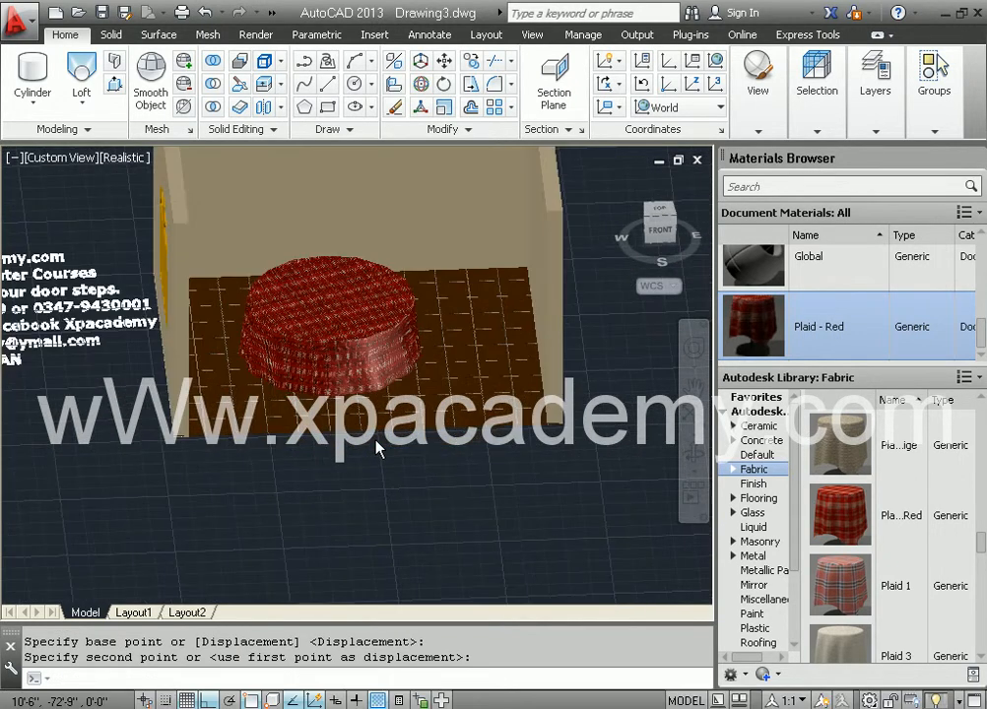
pyautogui.moveTo(358, 385); pyautogui.dragTo(387, 518, button='middle')
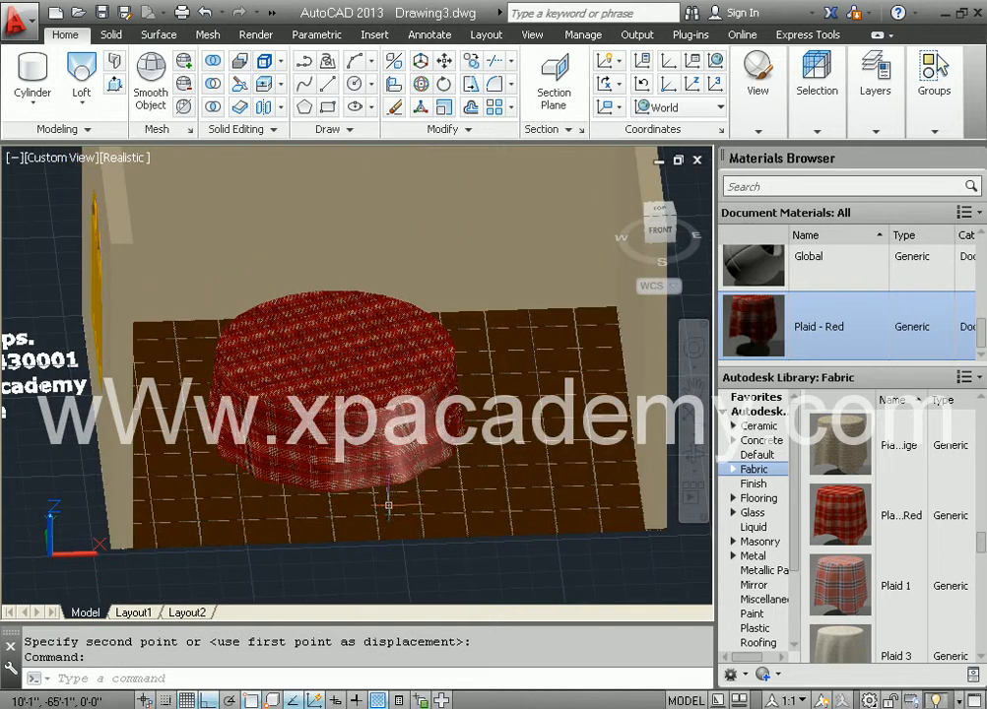
pyautogui.keyDown('shift'); pyautogui.moveTo(402, 462); pyautogui.dragTo(385, 520, button='middle'); pyautogui.keyUp('shift')
pyautogui.keyDown('shift'); pyautogui.middleClick(497, 421); pyautogui.keyUp('shift')
pyautogui.keyDown('shift'); pyautogui.moveTo(373, 357); pyautogui.dragTo(395, 384, button='middle'); pyautogui.keyUp('shift')
pyautogui.keyDown('shift'); pyautogui.moveTo(316, 328); pyautogui.dragTo(438, 368, button='middle'); pyautogui.keyUp('shift')
pyautogui.scroll(3, 367, 394)
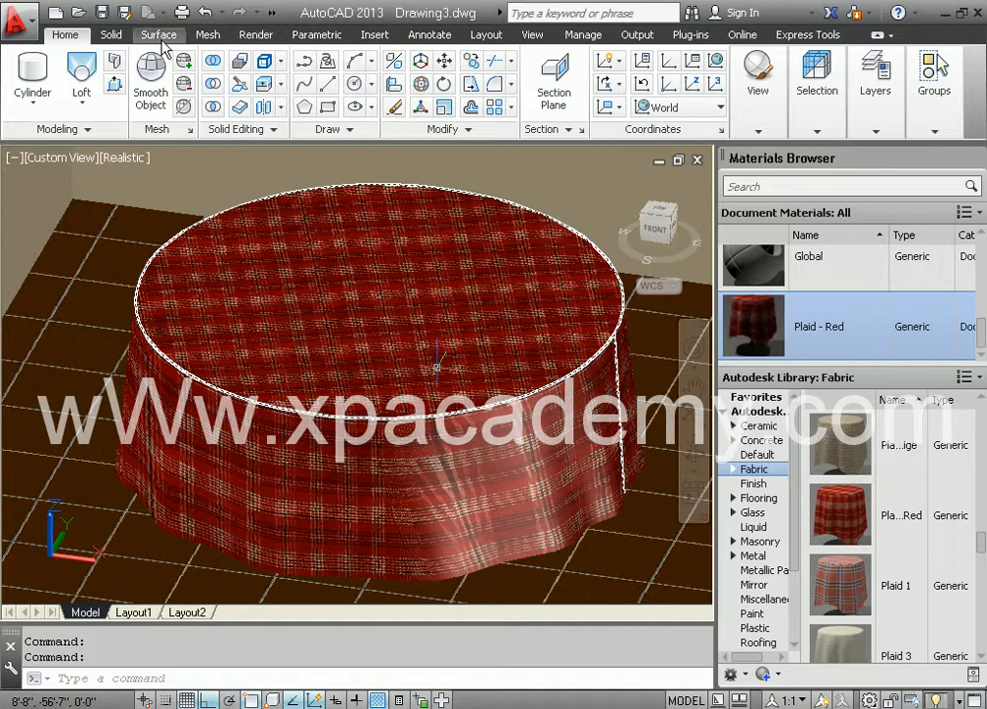
pyautogui.click(252, 36)
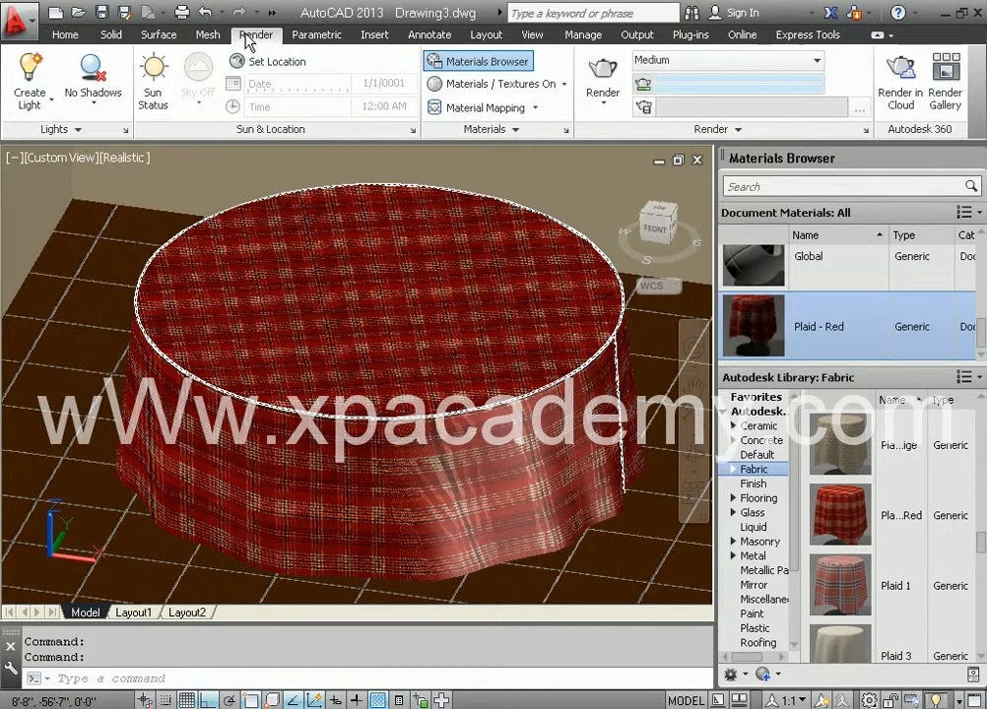
pyautogui.click(605, 79)
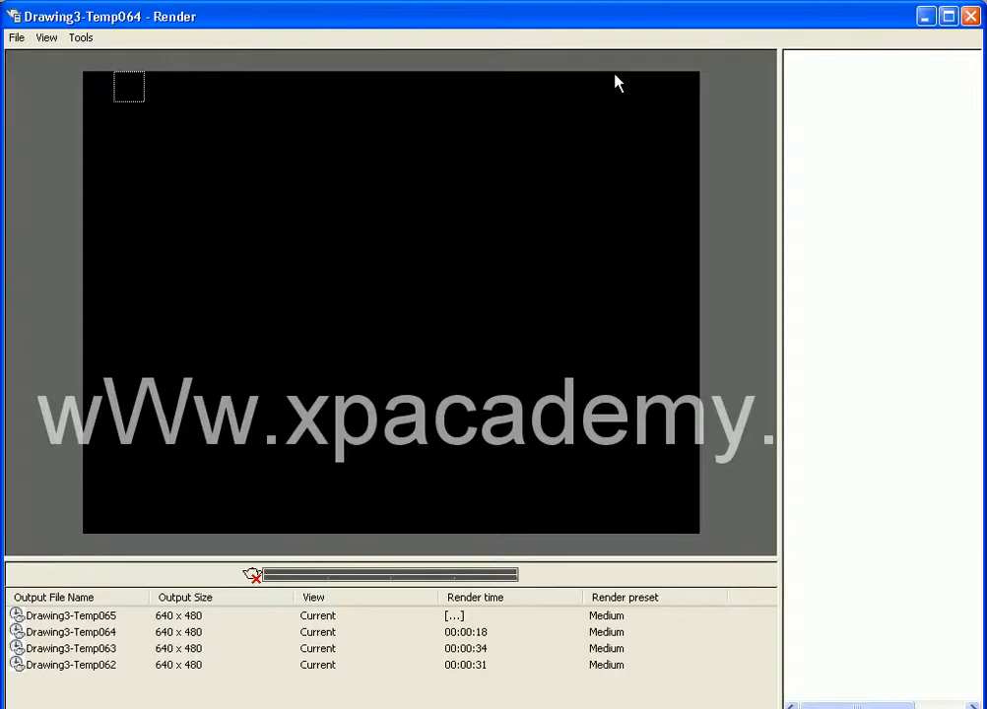
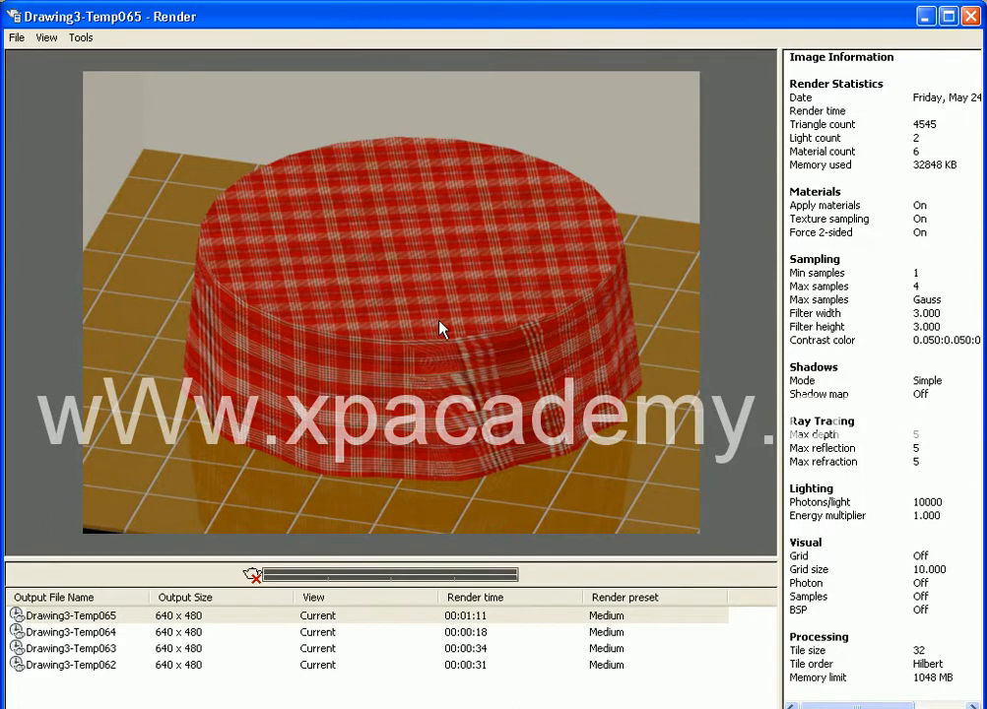
pyautogui.click(969, 16)
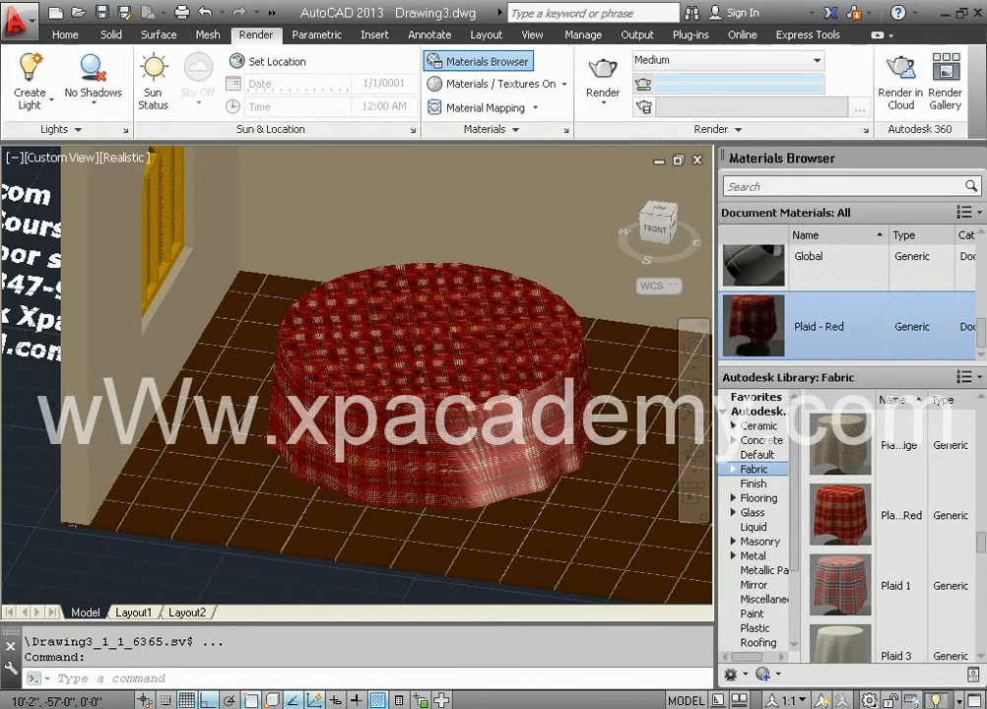
# - Draw a line across the room's open front between the bottom inner corners of the two side walls
pyautogui.scroll(-5, 524, 383)
pyautogui.moveTo(504, 394); pyautogui.dragTo(472, 405, button='middle')
pyautogui.moveTo(579, 413)
pyautogui.keyDown('shift'); pyautogui.mouseDown(button='middle')
pyautogui.moveTo(603, 397)
pyautogui.moveTo(577, 397)
pyautogui.mouseUp(button='middle'); pyautogui.keyUp('shift')
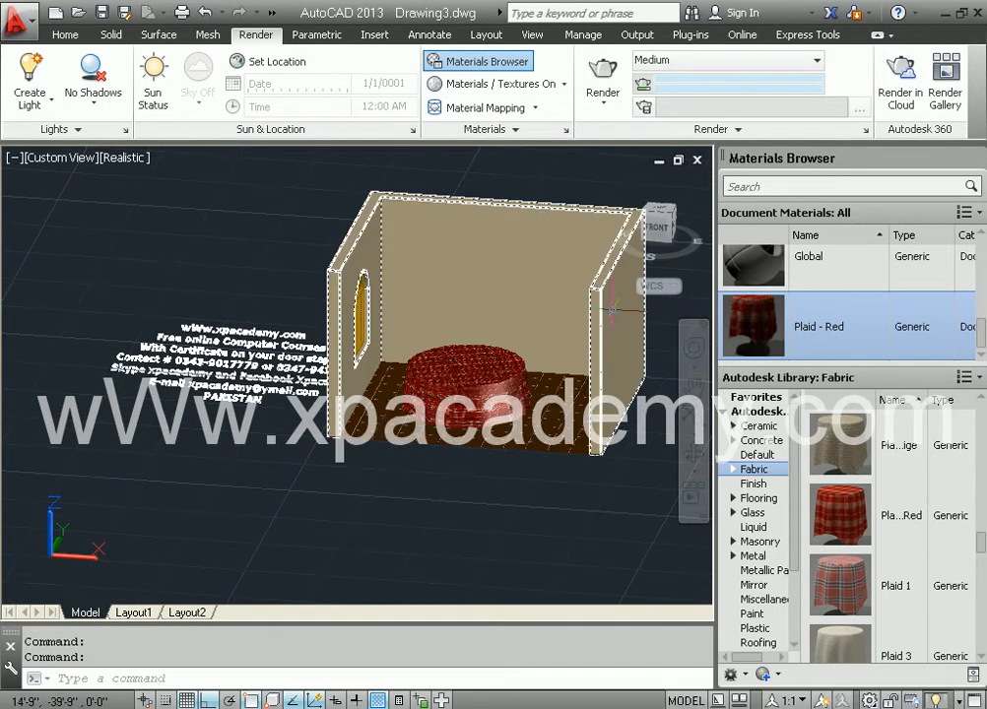
pyautogui.write('l')
pyautogui.press('Return')
pyautogui.click(590, 455)
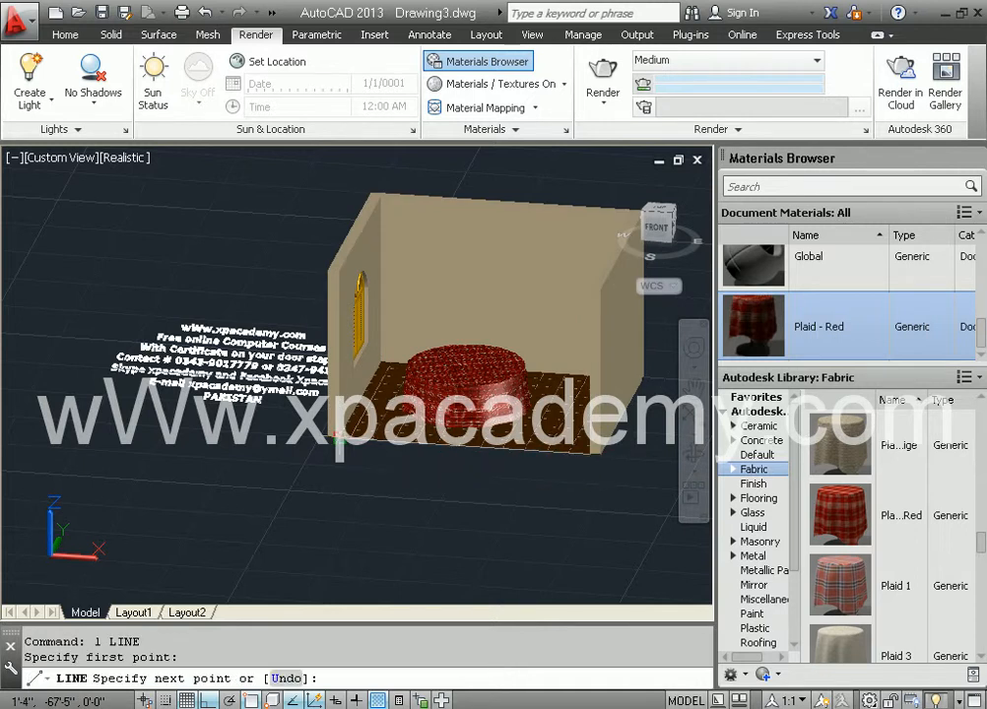
pyautogui.click(339, 439)
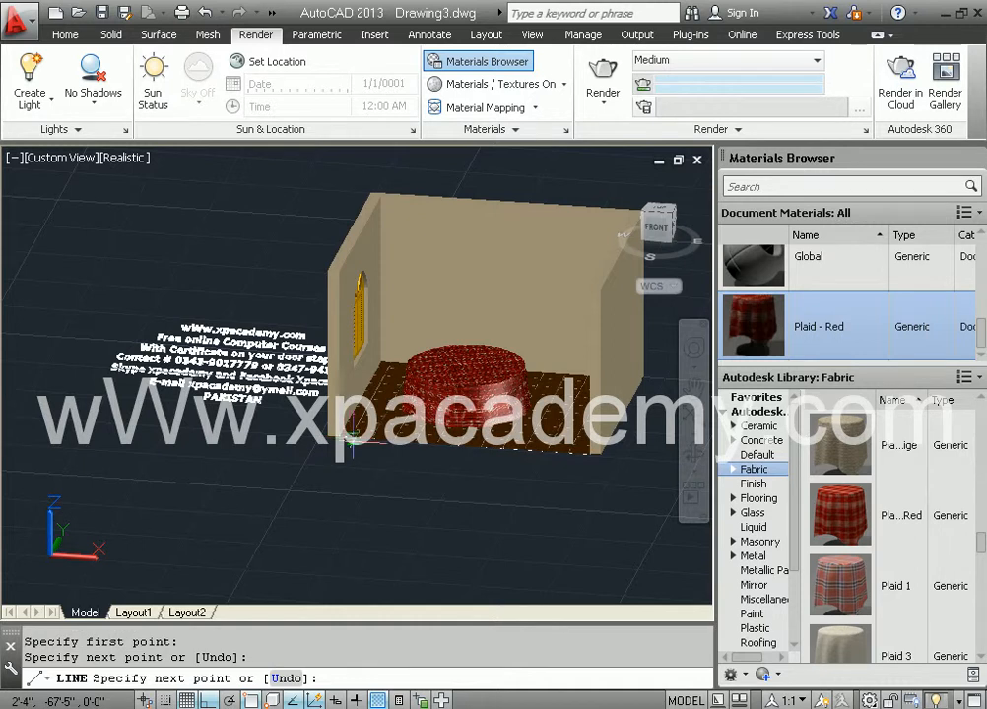
pyautogui.press('Escape')
pyautogui.click(353, 451)
pyautogui.write('m')
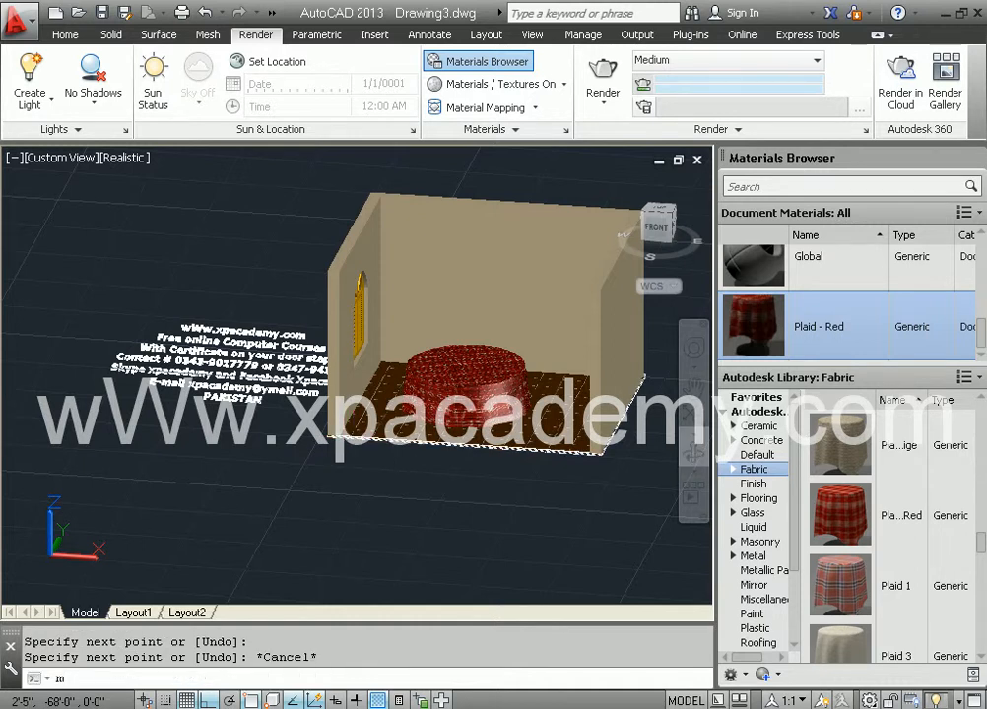
pyautogui.press('Return')
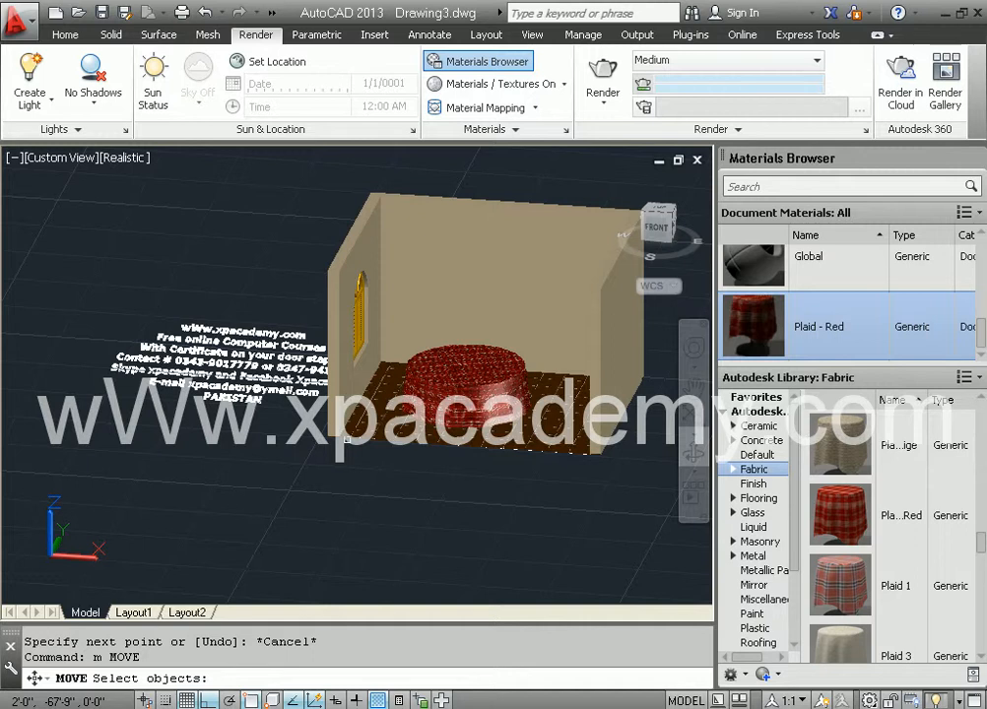
pyautogui.press('Escape')
pyautogui.click(545, 456)
pyautogui.press('Escape')
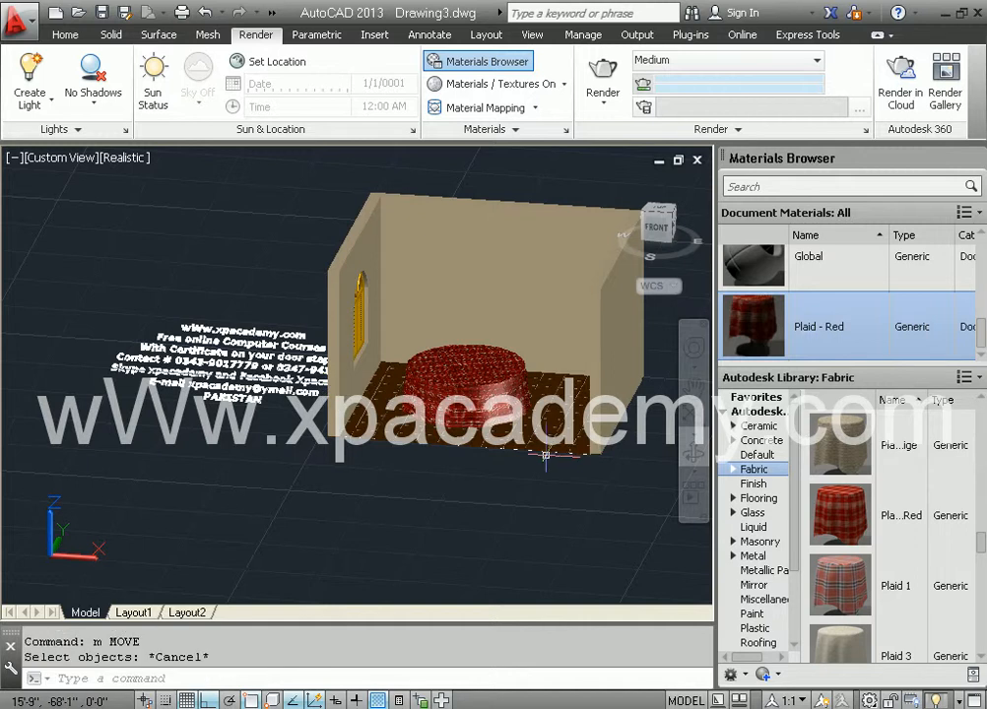
pyautogui.press('Escape')
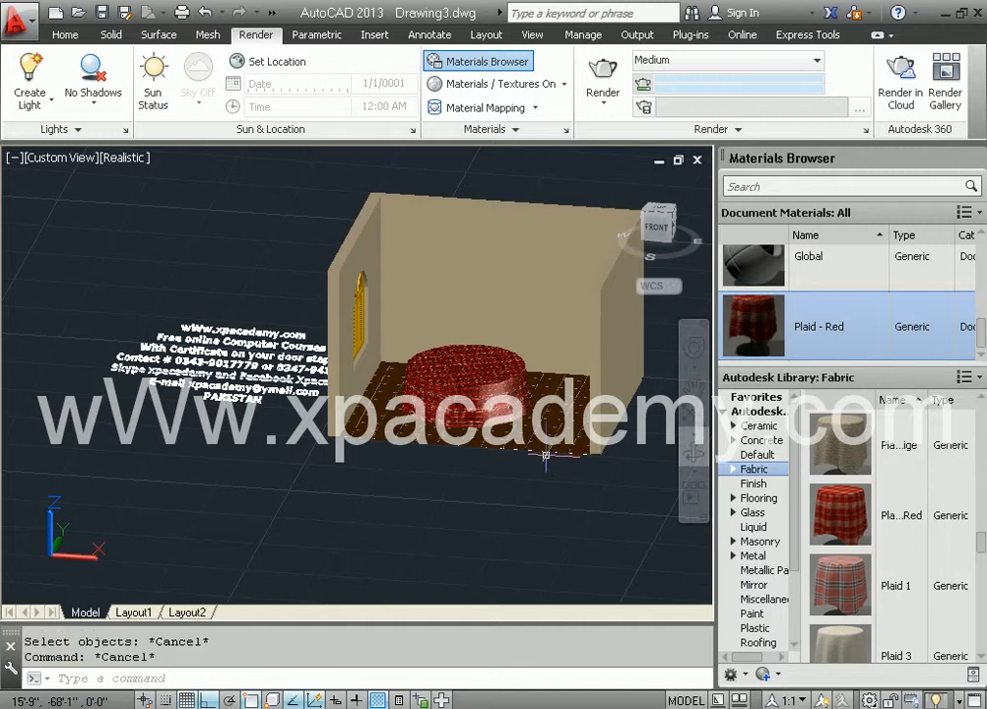
pyautogui.write('l')
pyautogui.press('Return')
pyautogui.press('Escape')
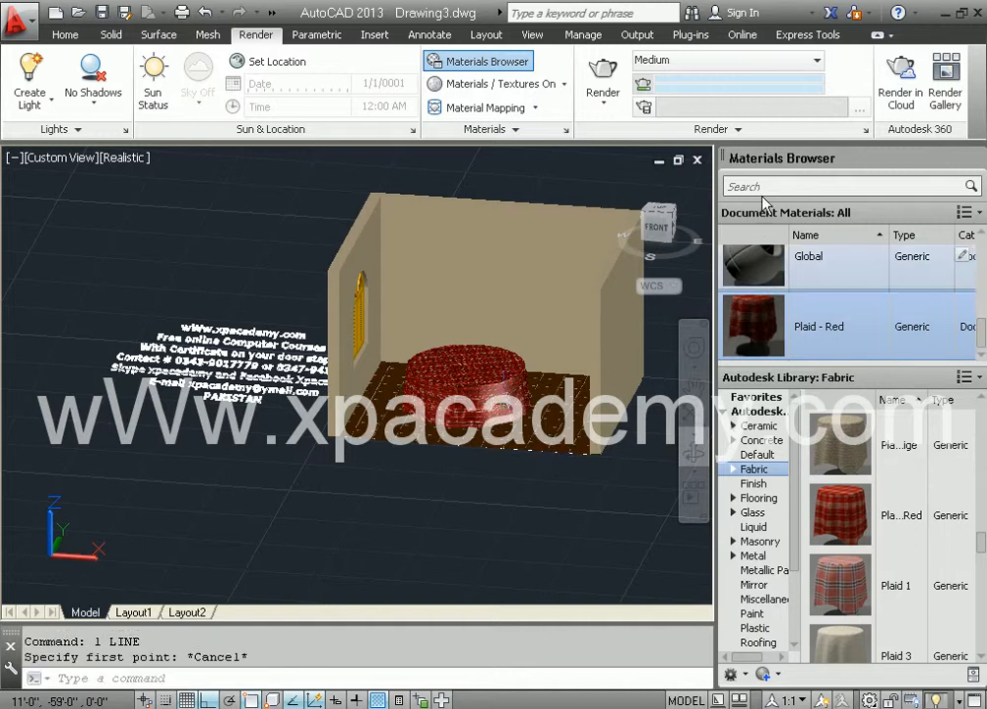
# - Show the model from the top in the 2D Wireframe visual style
pyautogui.click(663, 214)
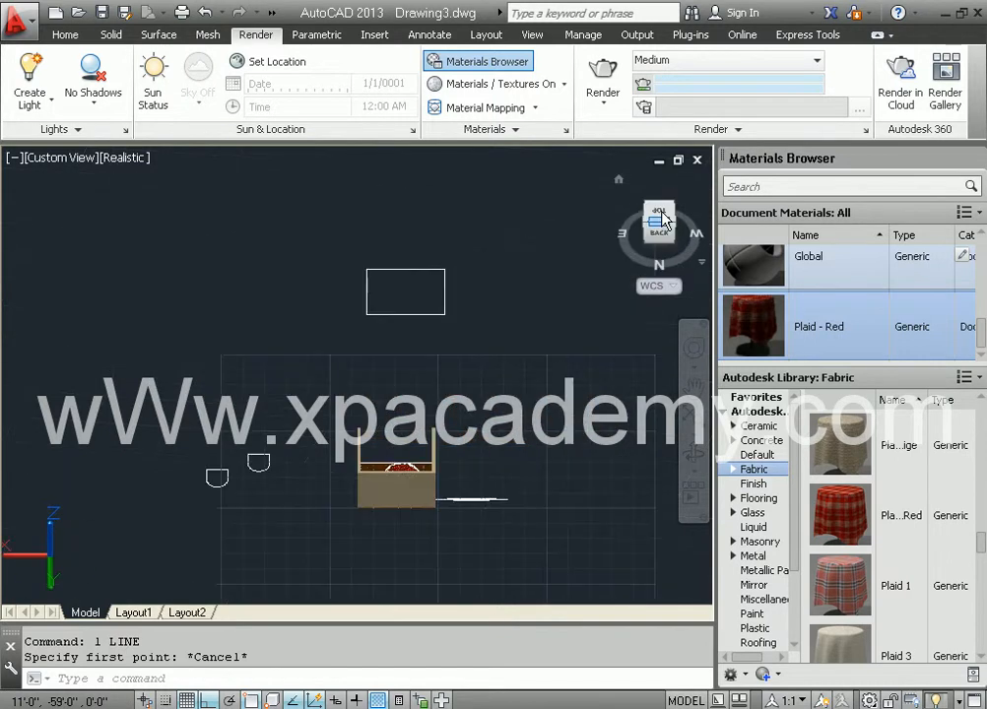
pyautogui.click(619, 181)
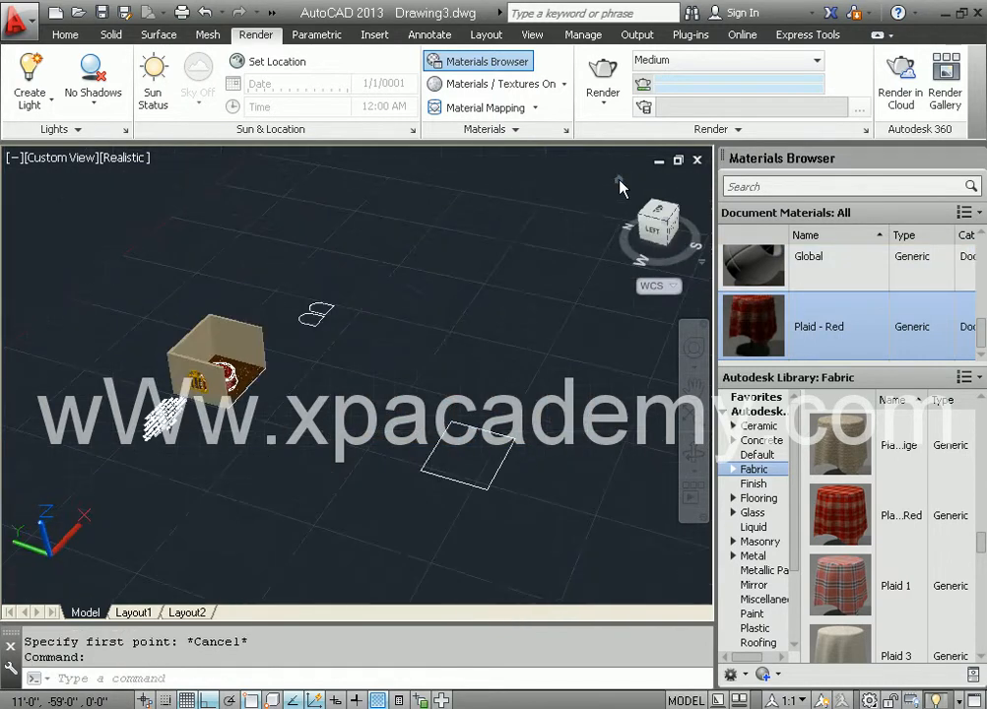
pyautogui.click(663, 214)
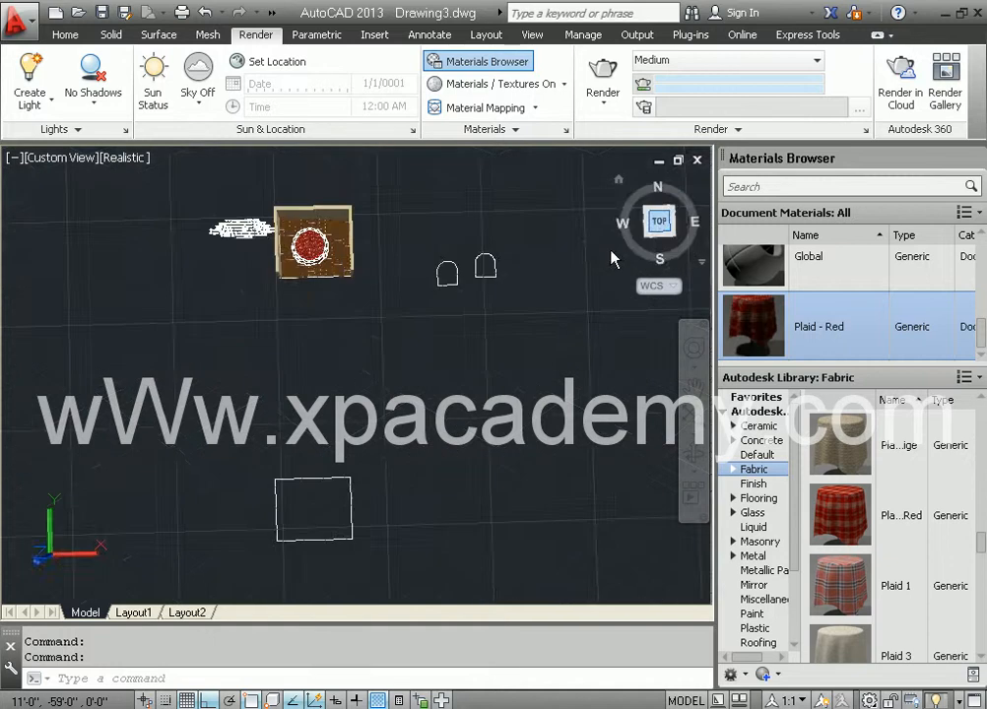
pyautogui.scroll(2, 375, 374)
pyautogui.scroll(-2, 444, 370)
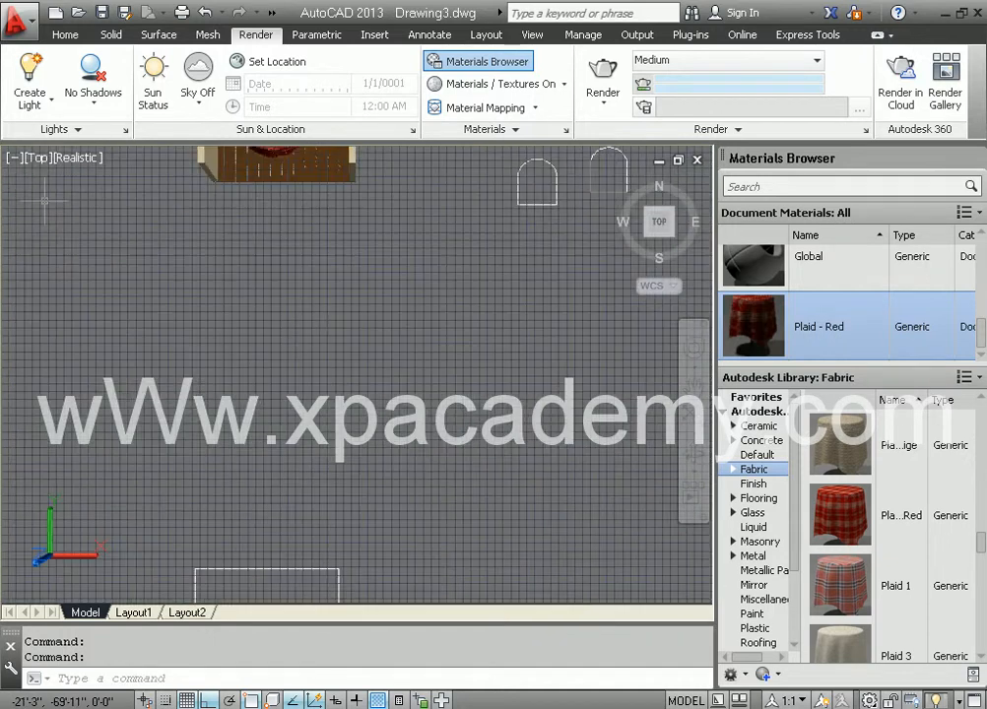
pyautogui.click(77, 158)
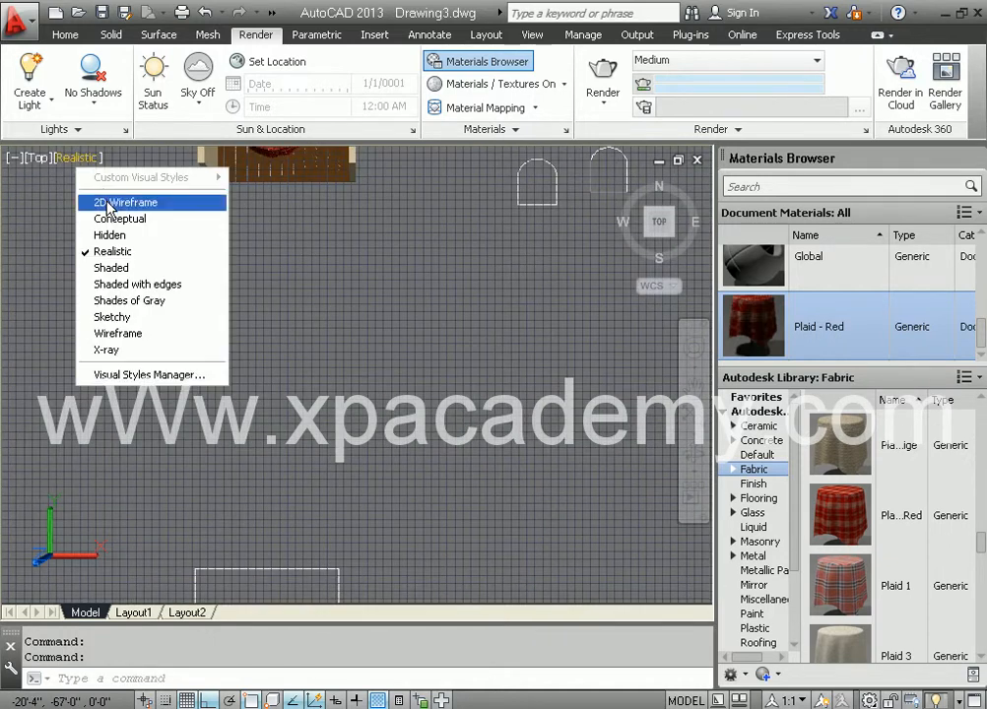
pyautogui.click(110, 202)
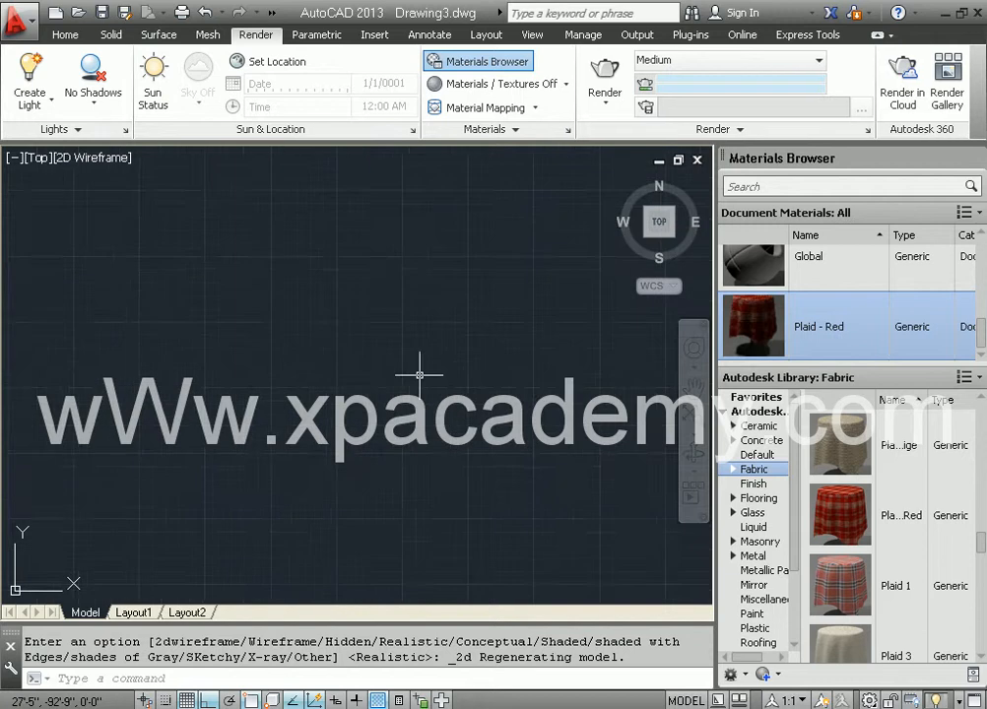
# - Draw a horizontal line 15' long in an empty area of the drawing
pyautogui.write('l')
pyautogui.press('space')
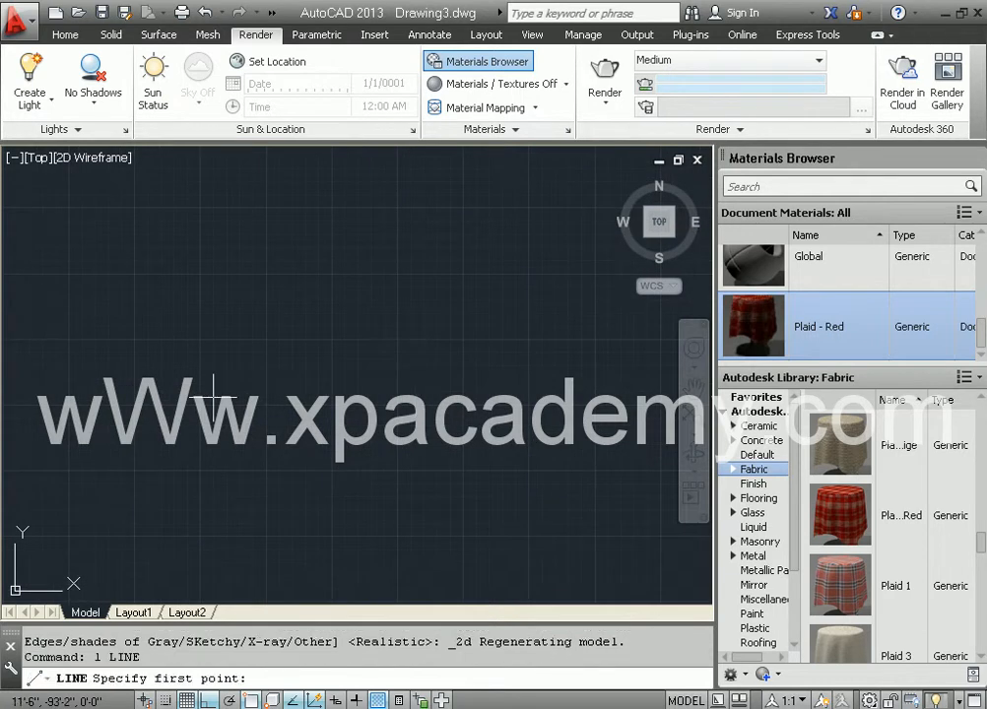
pyautogui.click(184, 405)
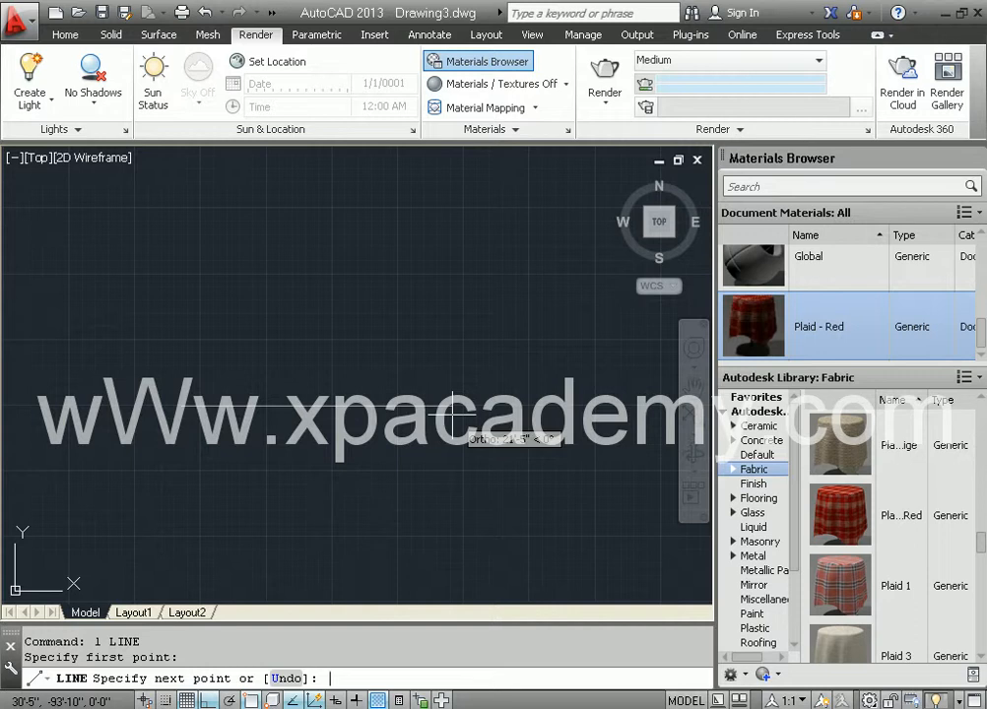
pyautogui.write("15'")
pyautogui.press('Return')
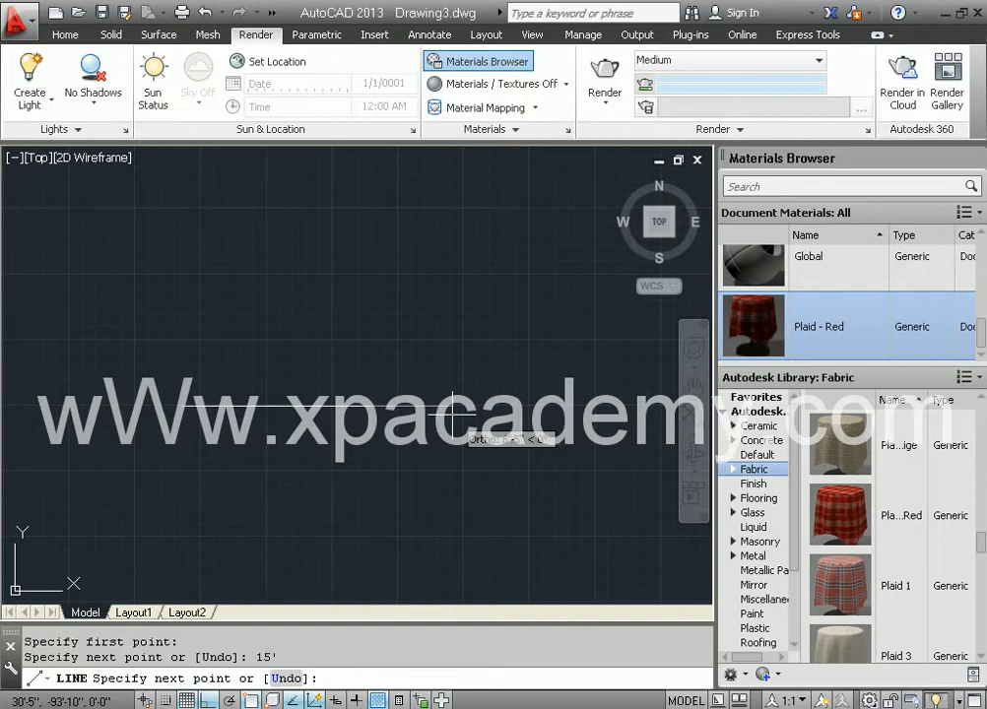
pyautogui.press('Return')
# - Offset the 15' horizontal line upward by 6" to create a parallel line above it
pyautogui.scroll(2, 290, 410)
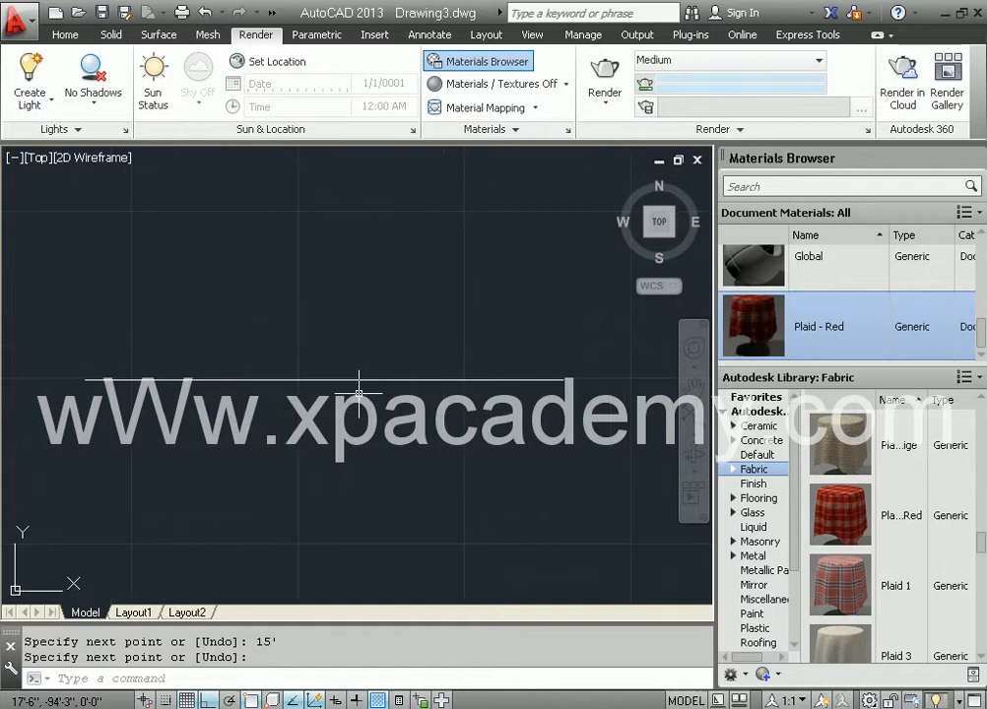
pyautogui.write('o')
pyautogui.press('Return')
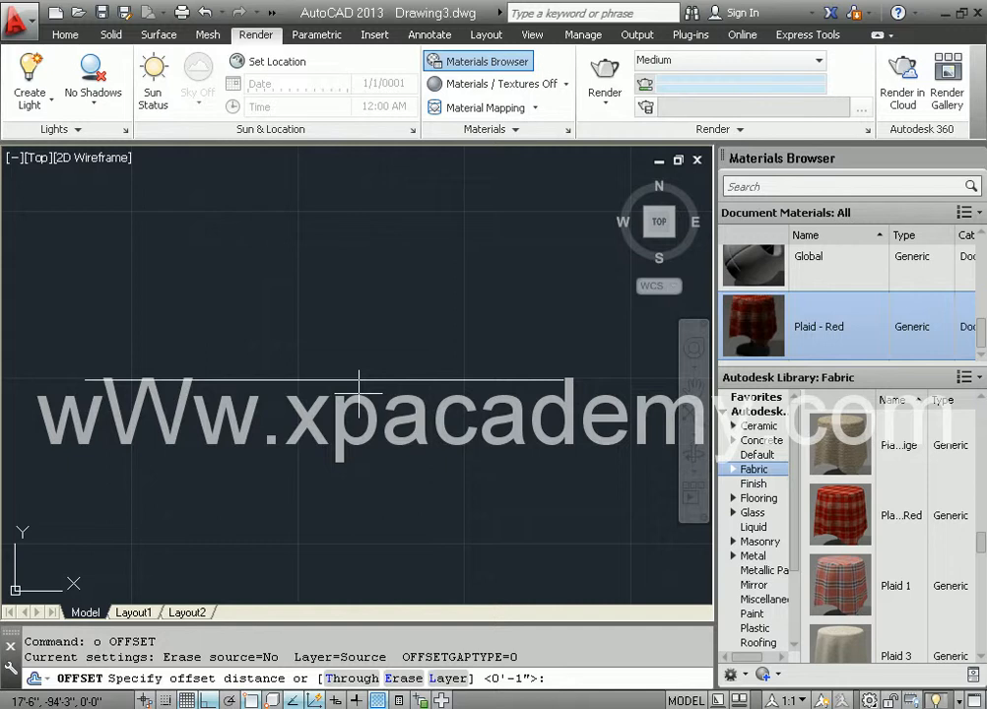
pyautogui.write('6')
pyautogui.press('Return')
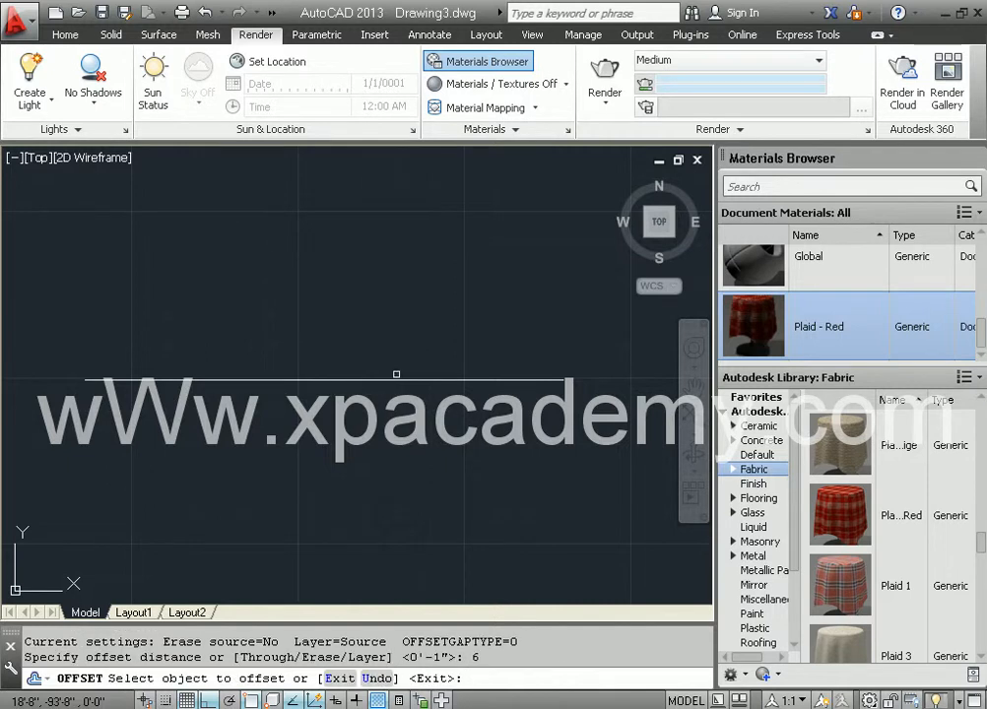
pyautogui.click(396, 374)
pyautogui.click(399, 329)
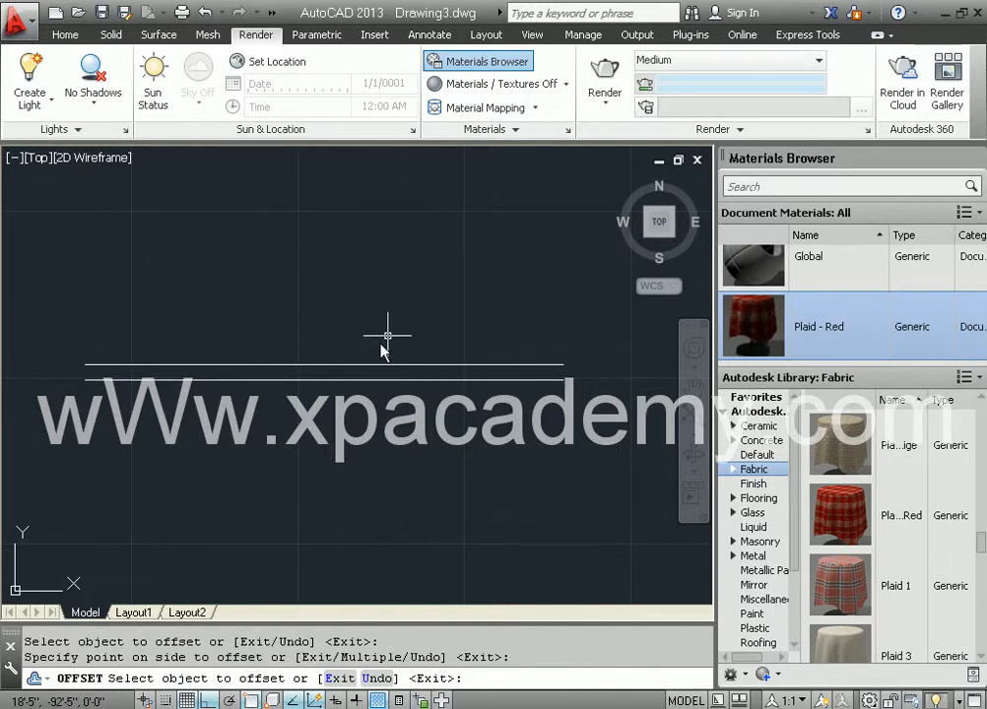
pyautogui.press('Return')
pyautogui.press('Return')
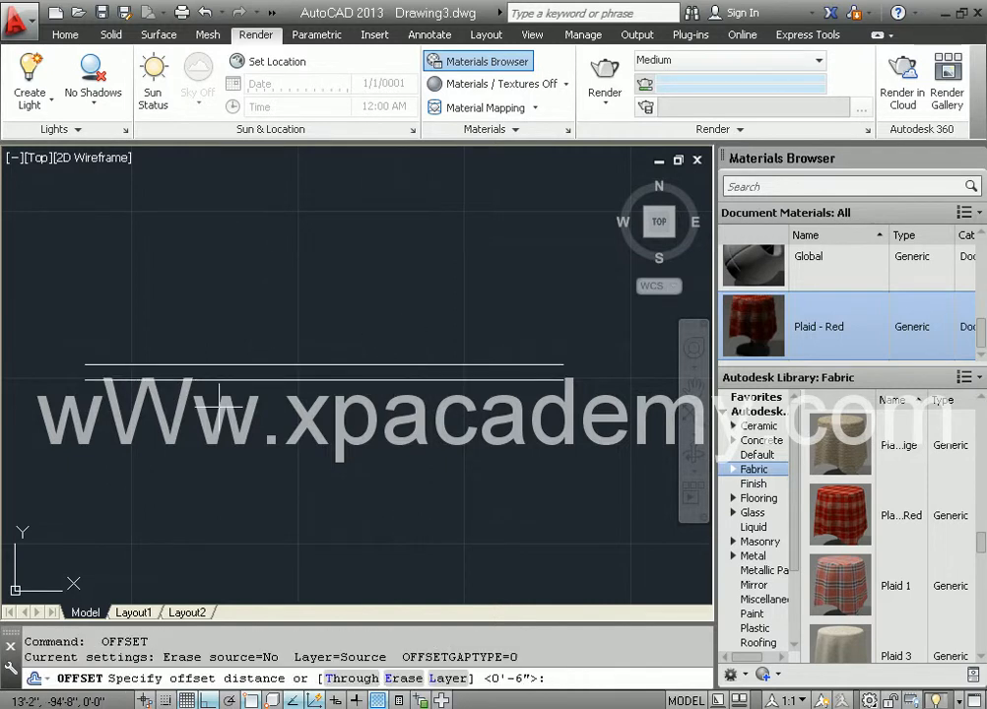
pyautogui.click(85, 379)
pyautogui.click(85, 365)
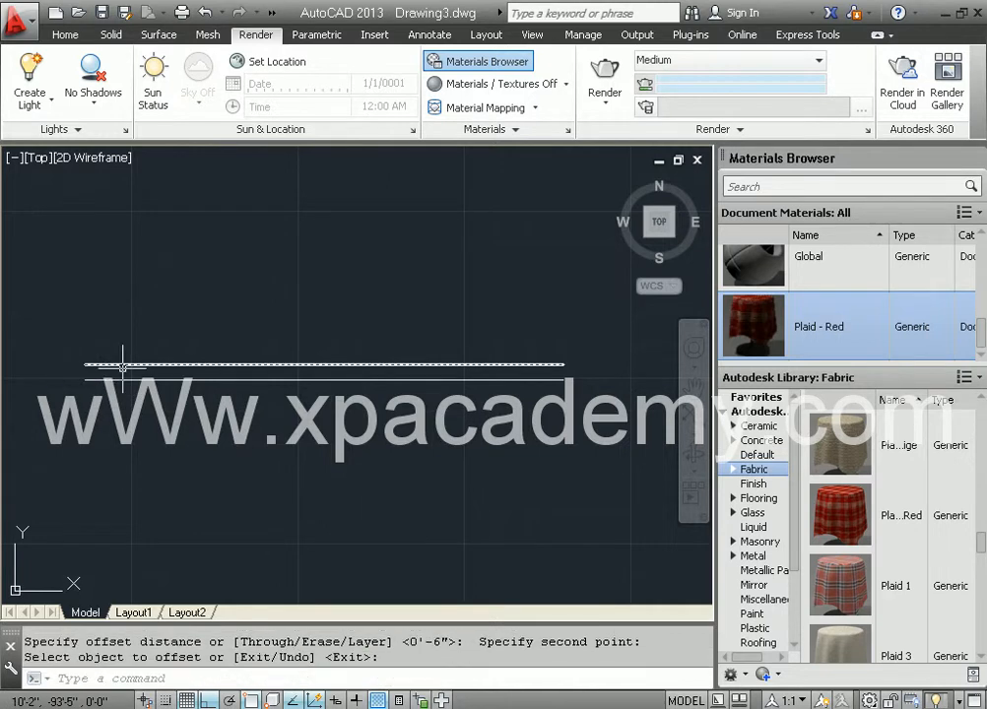
pyautogui.press('Escape')
# - Draw vertical lines connecting the two parallel lines, one across their left ends and one between their midpoints
pyautogui.write('l')
pyautogui.press('Return')
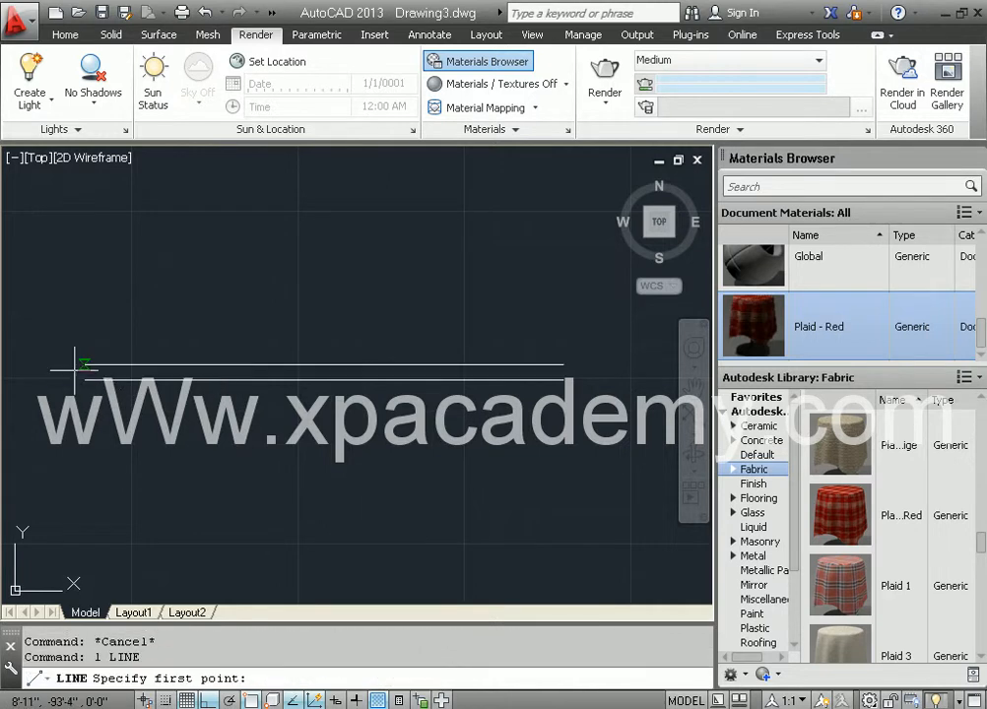
pyautogui.click(84, 365)
pyautogui.click(84, 379)
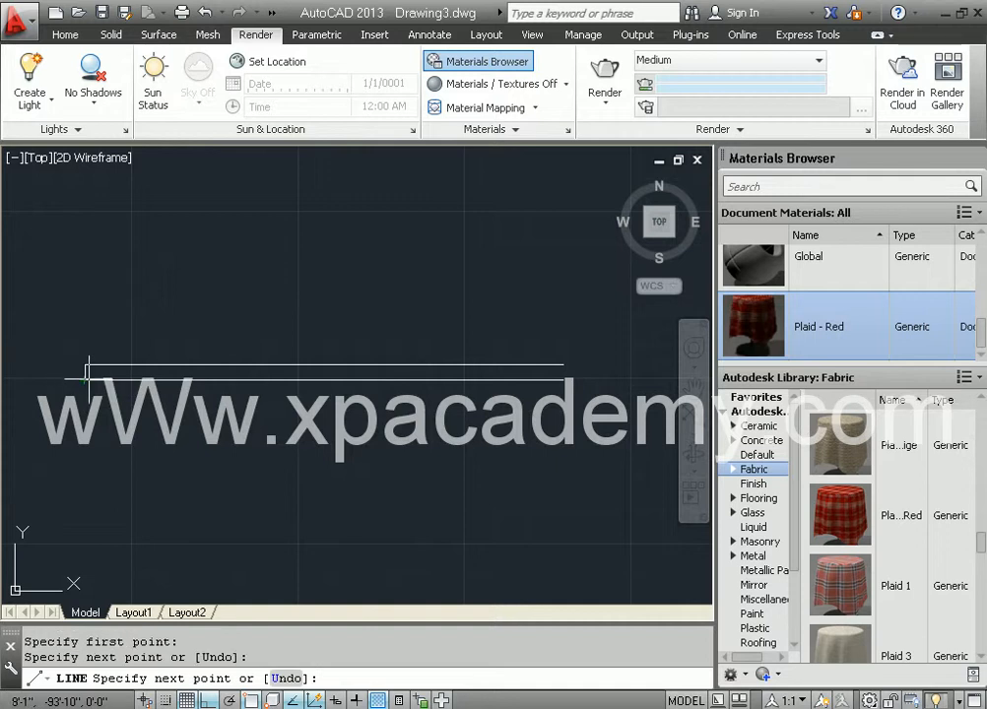
pyautogui.press('Return')
pyautogui.press('Return')
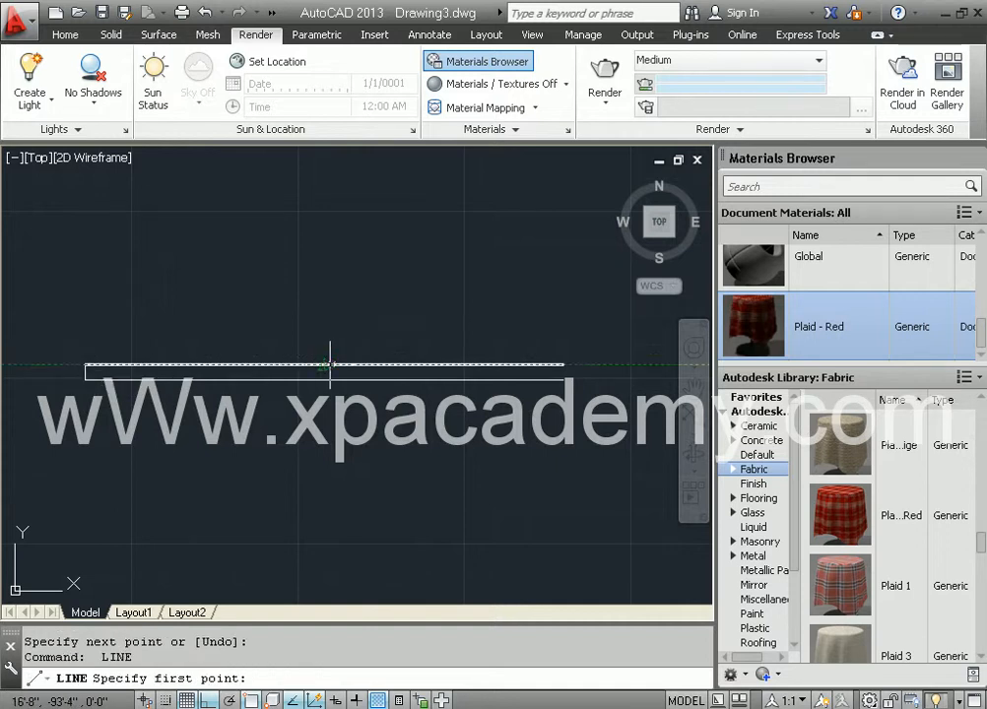
pyautogui.click(324, 365)
pyautogui.click(324, 379)
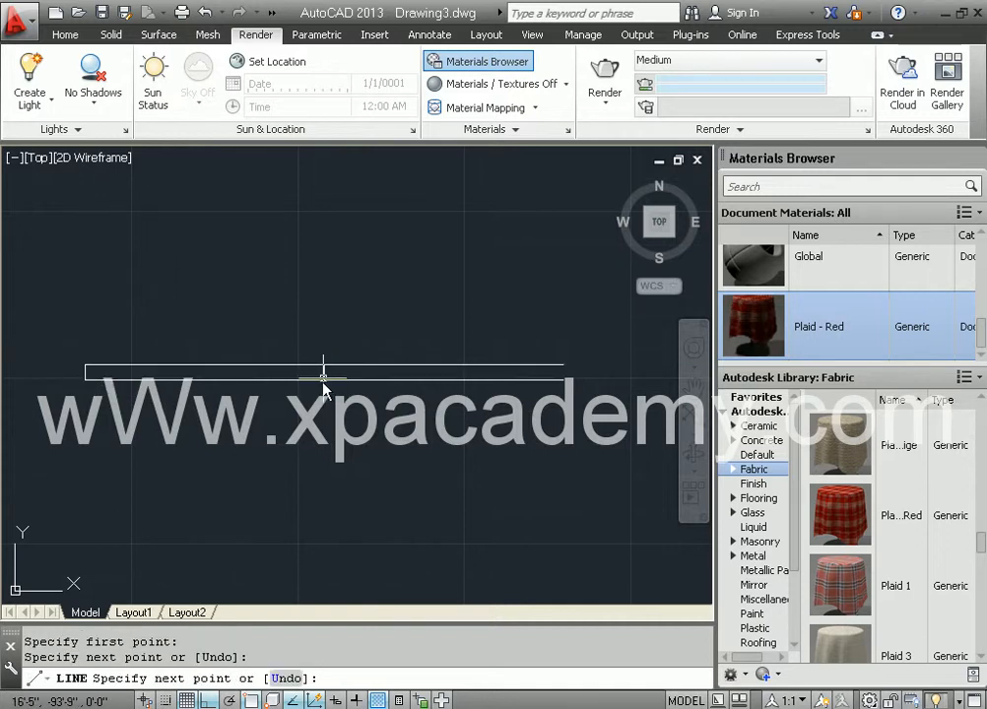
# - Place an aligned dimension on the upper edge of the long strip, then erase that dimension
pyautogui.press('Return')
pyautogui.write('dai')
pyautogui.press('Return')
pyautogui.press('Return')
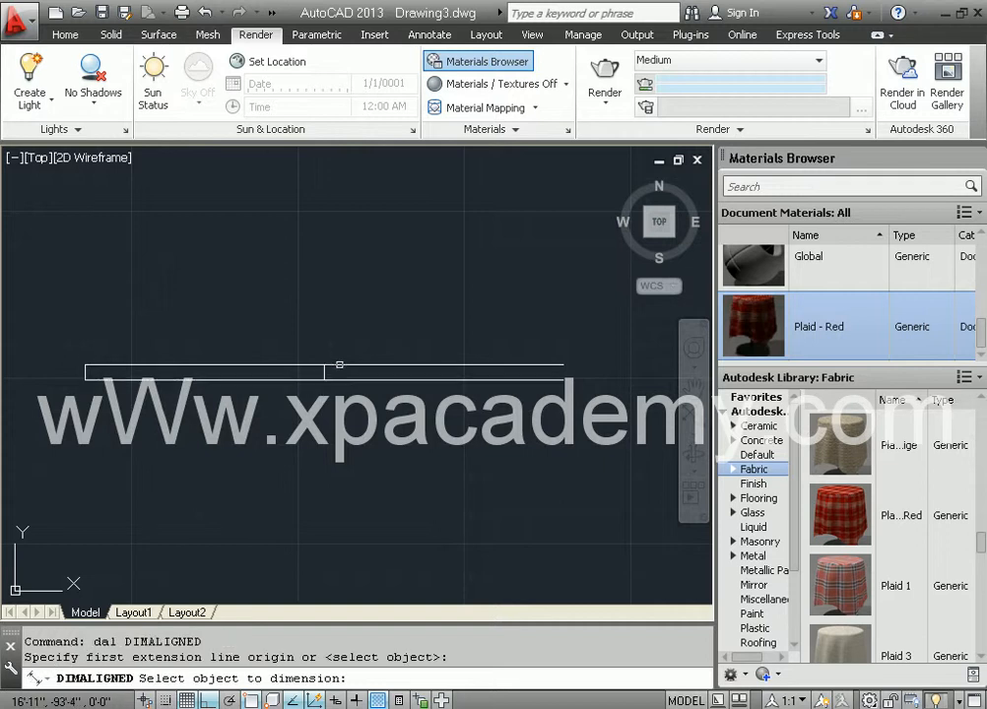
pyautogui.click(337, 365)
pyautogui.click(344, 334)
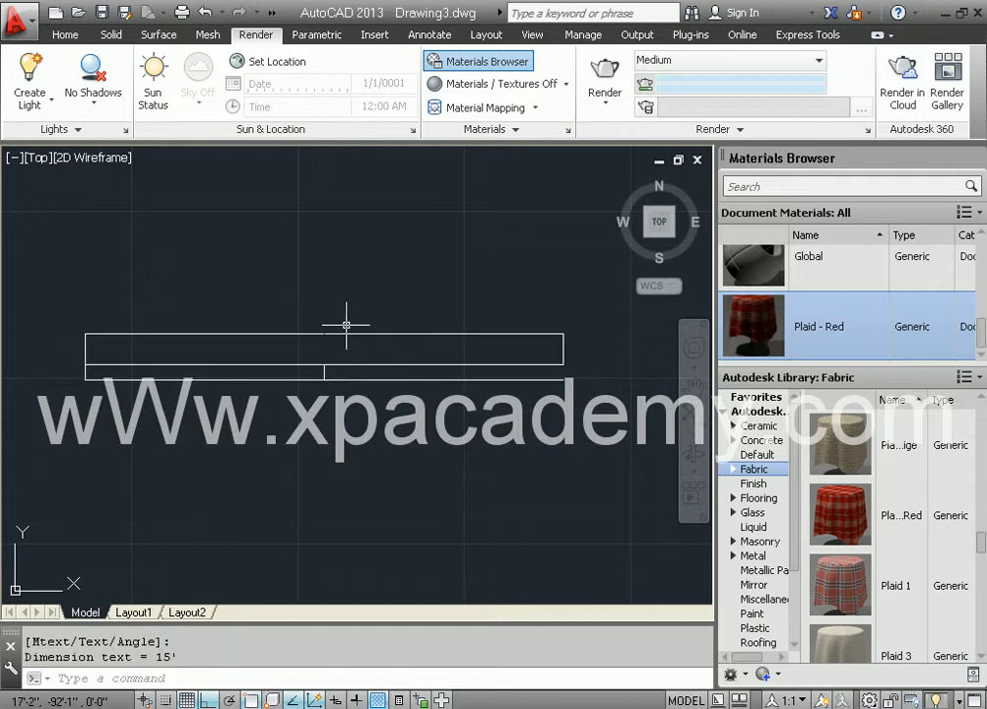
pyautogui.click(349, 308)
pyautogui.click(303, 342)
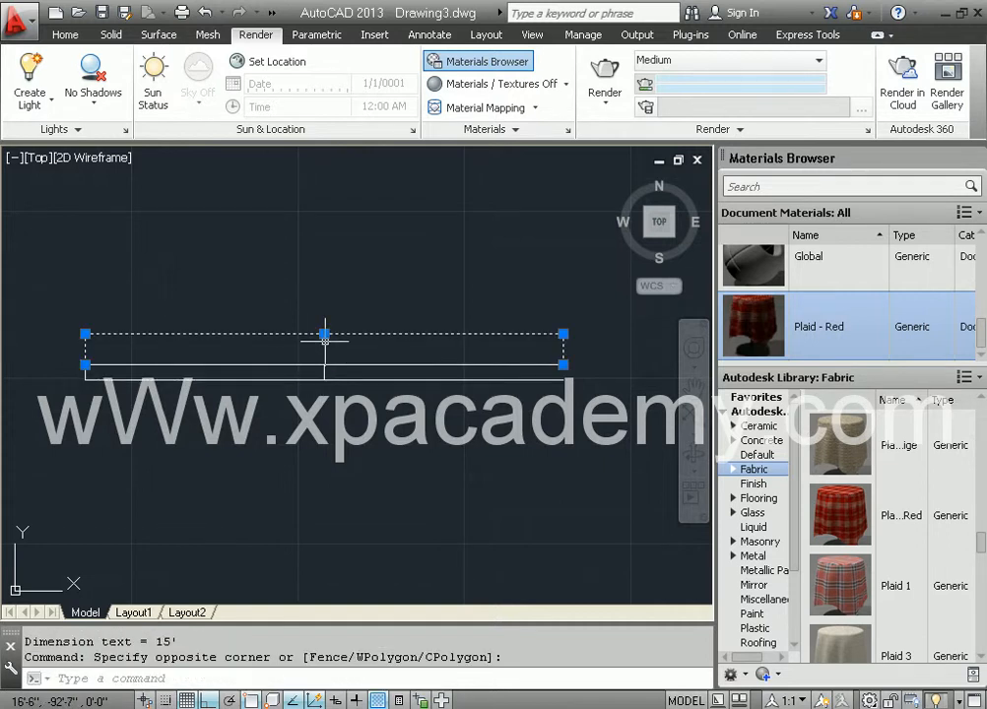
pyautogui.press('Delete')
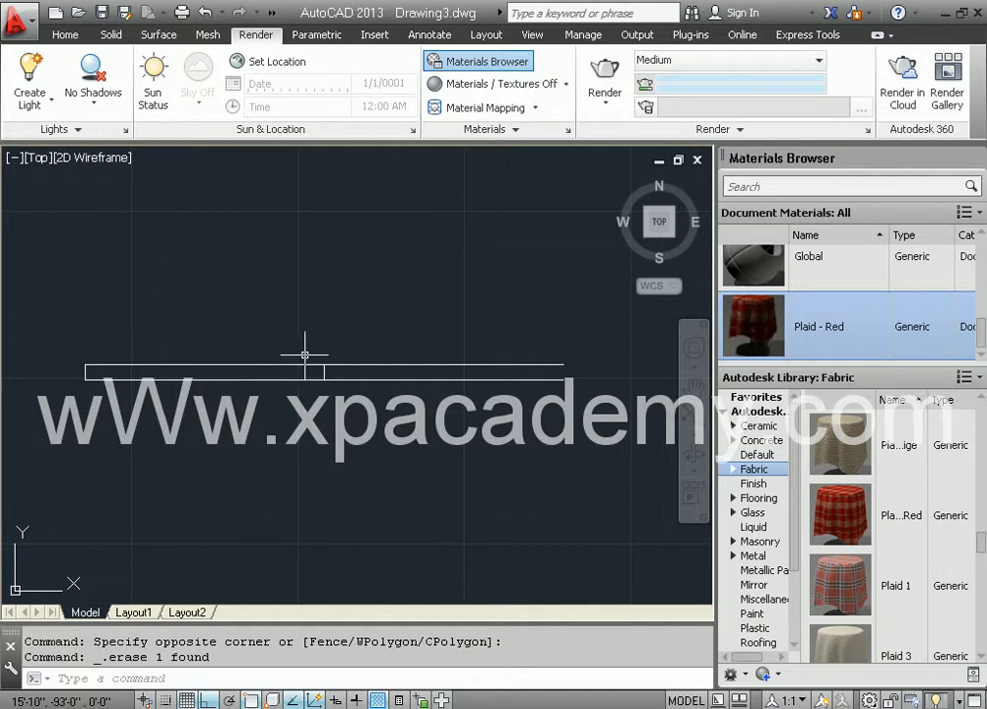
# - Offset the strip's left end line 9' to the right
pyautogui.write('o')
pyautogui.press('Return')
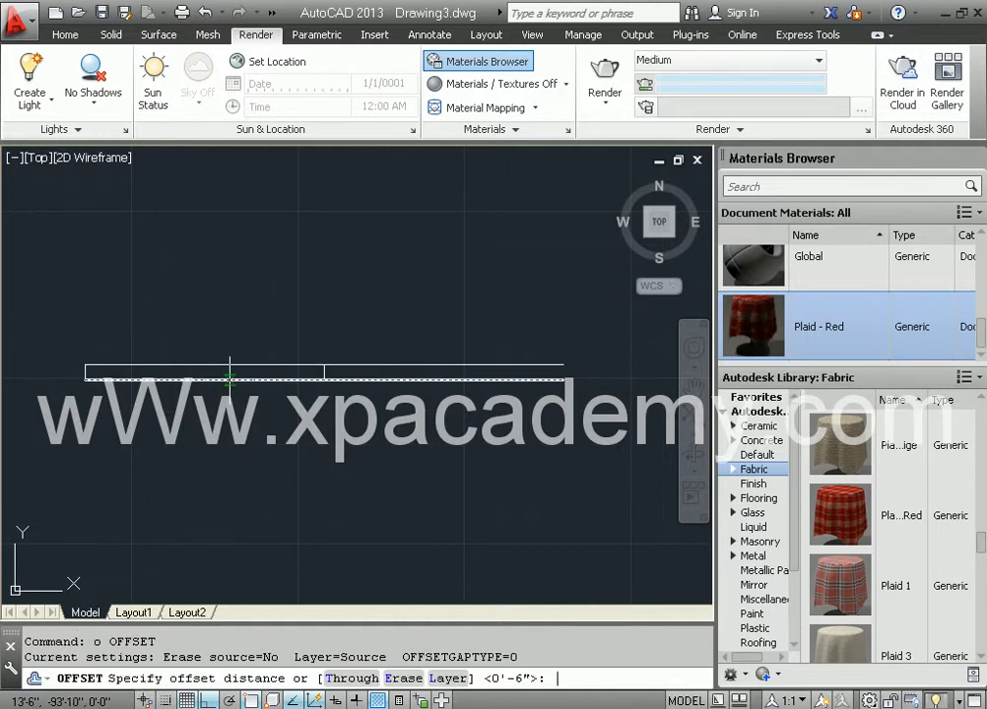
pyautogui.write('1')
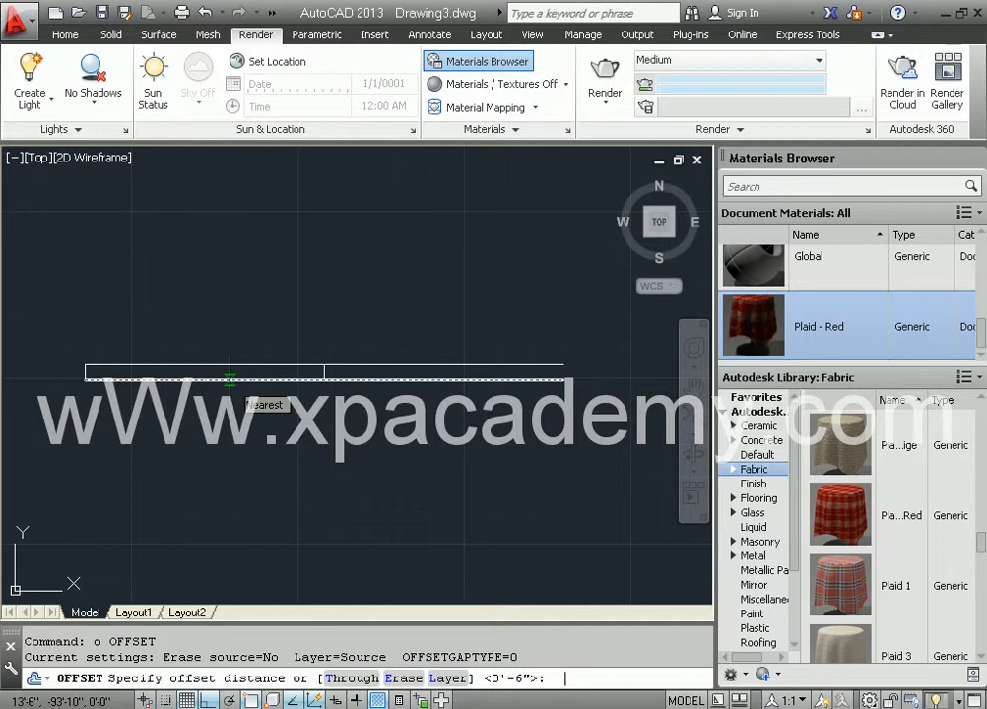
pyautogui.write("'")
pyautogui.press('Return')
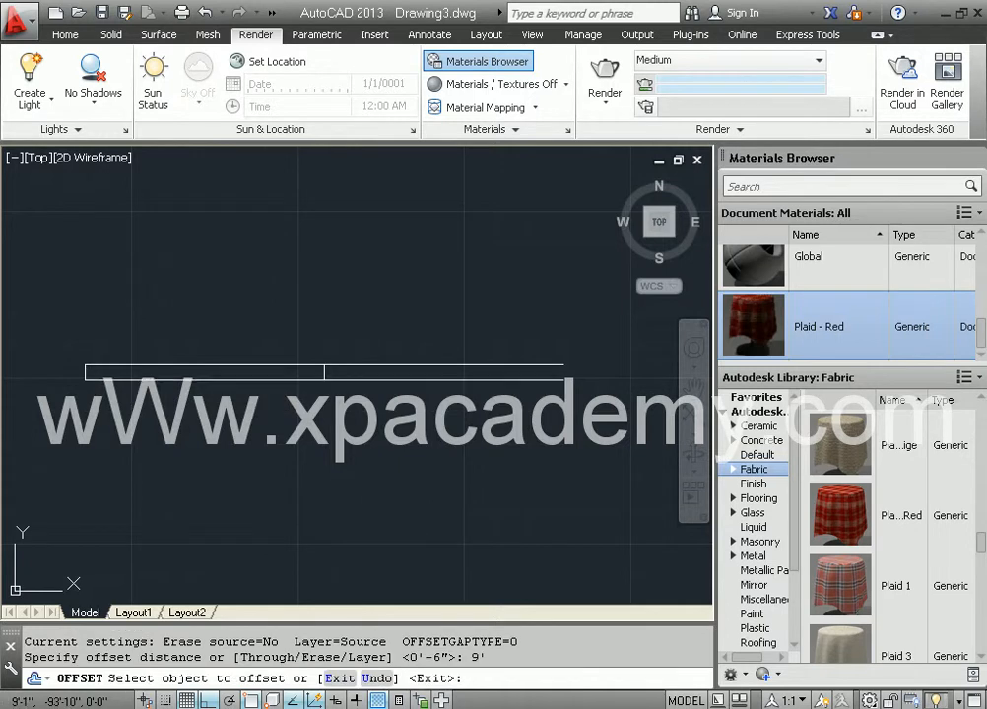
pyautogui.click(83, 373)
pyautogui.click(337, 398)
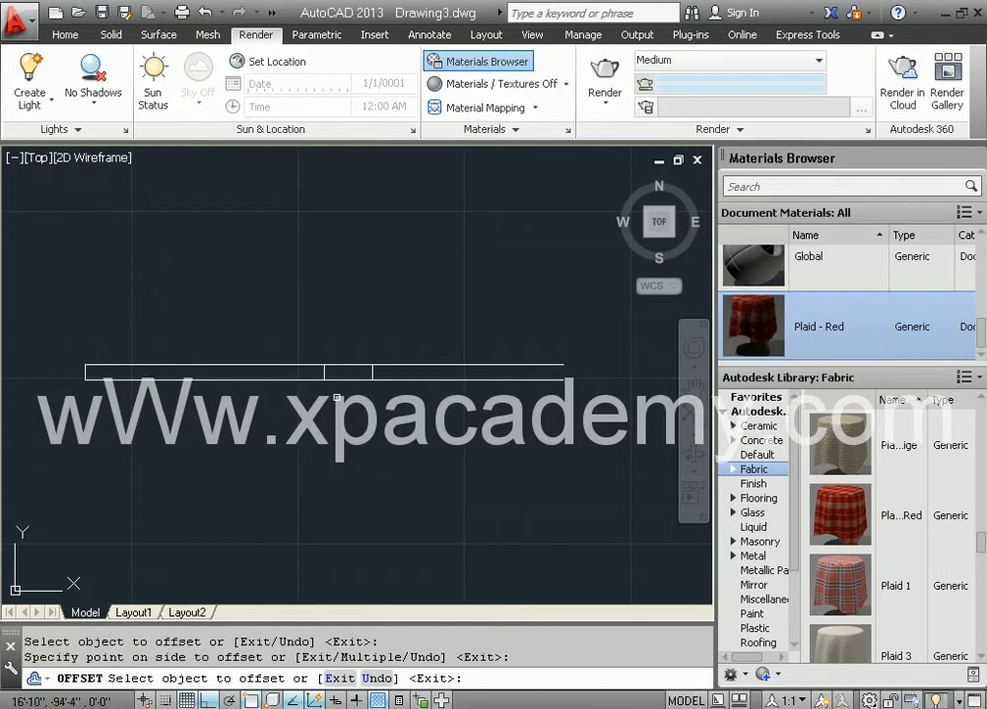
pyautogui.press('Escape')
# - Erase both vertical divider lines inside the strip, keeping its left end line
pyautogui.click(286, 342)
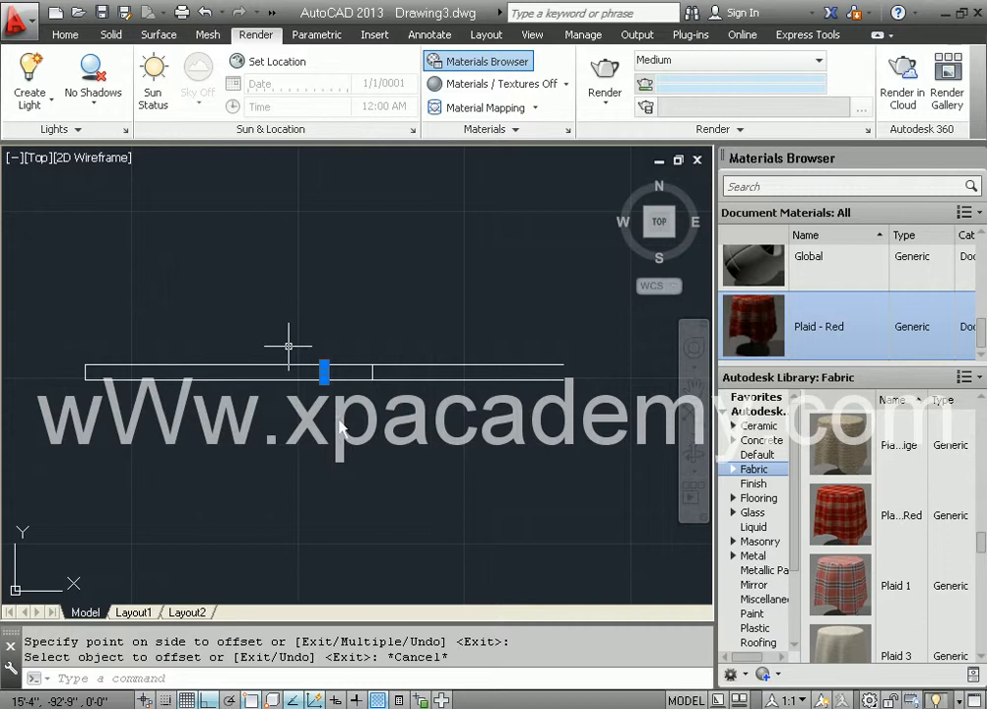
pyautogui.press('Delete')
pyautogui.click(372, 372)
pyautogui.click(402, 407)
pyautogui.click(377, 402)
pyautogui.press('Delete')
# - Offset the strip's left end line to the right again, reusing the 9' distance
pyautogui.write('o')
pyautogui.press('Return')
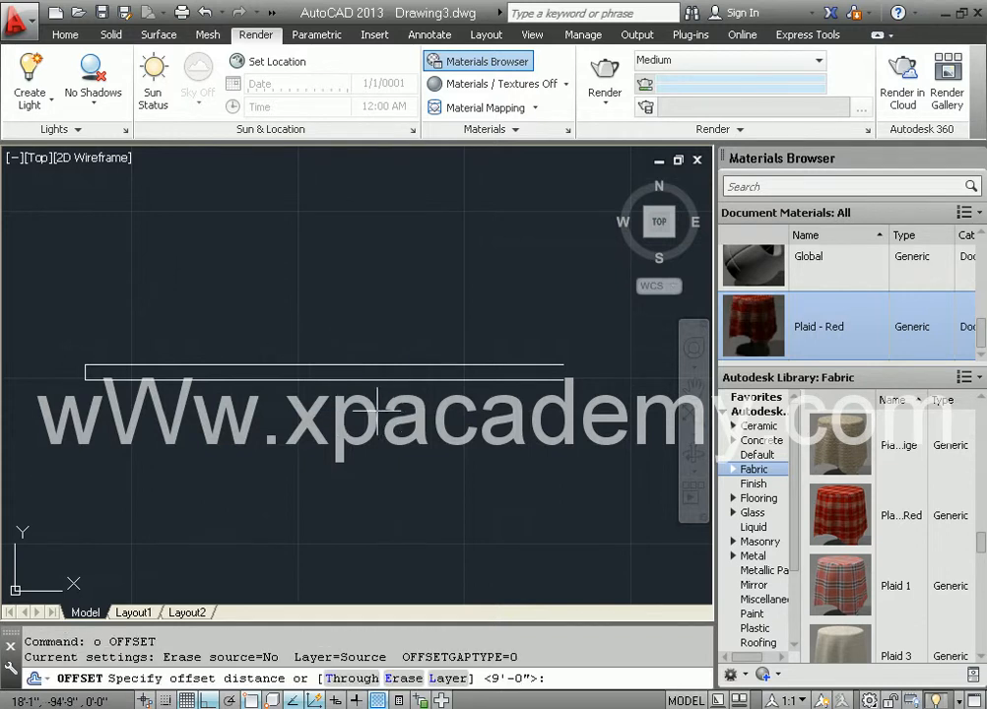
pyautogui.press('Return')
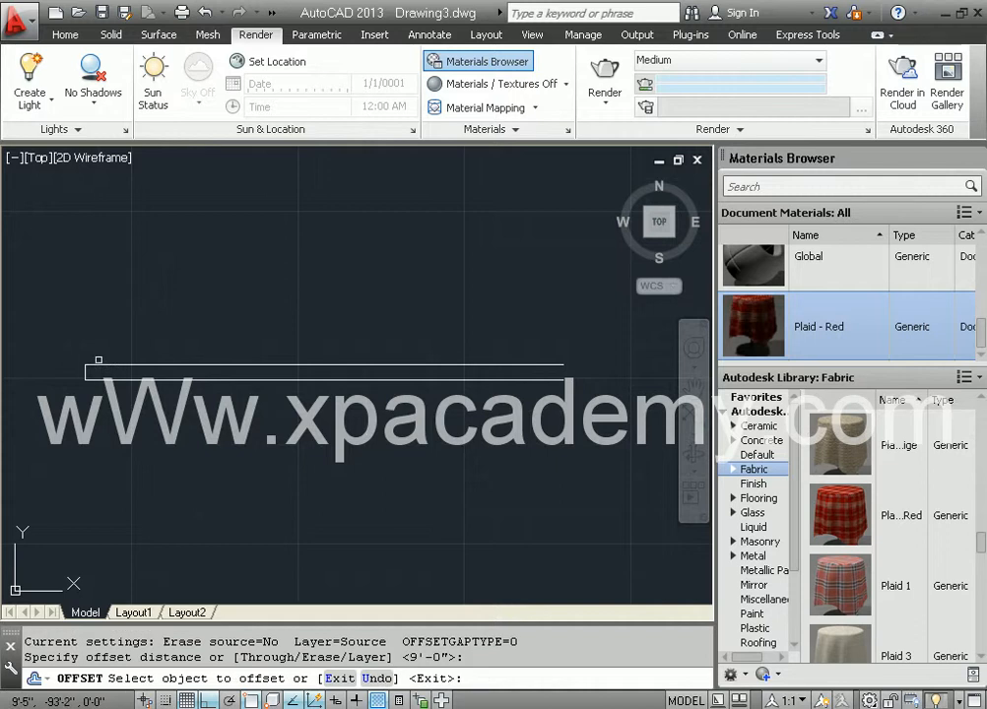
pyautogui.click(85, 372)
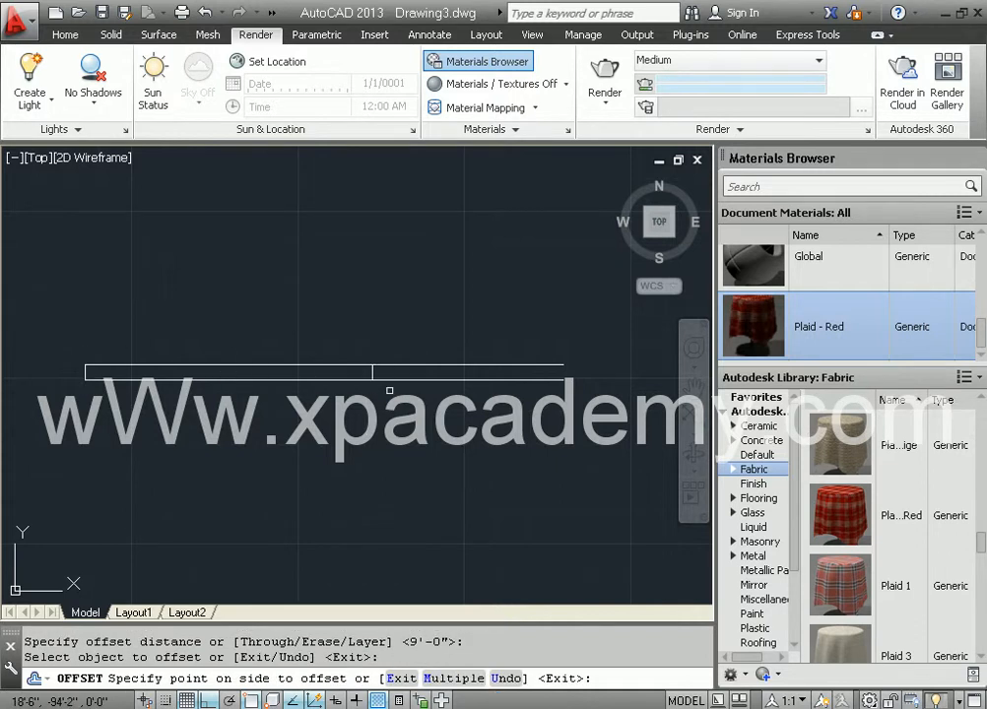
pyautogui.click(402, 397)
pyautogui.press('Escape')
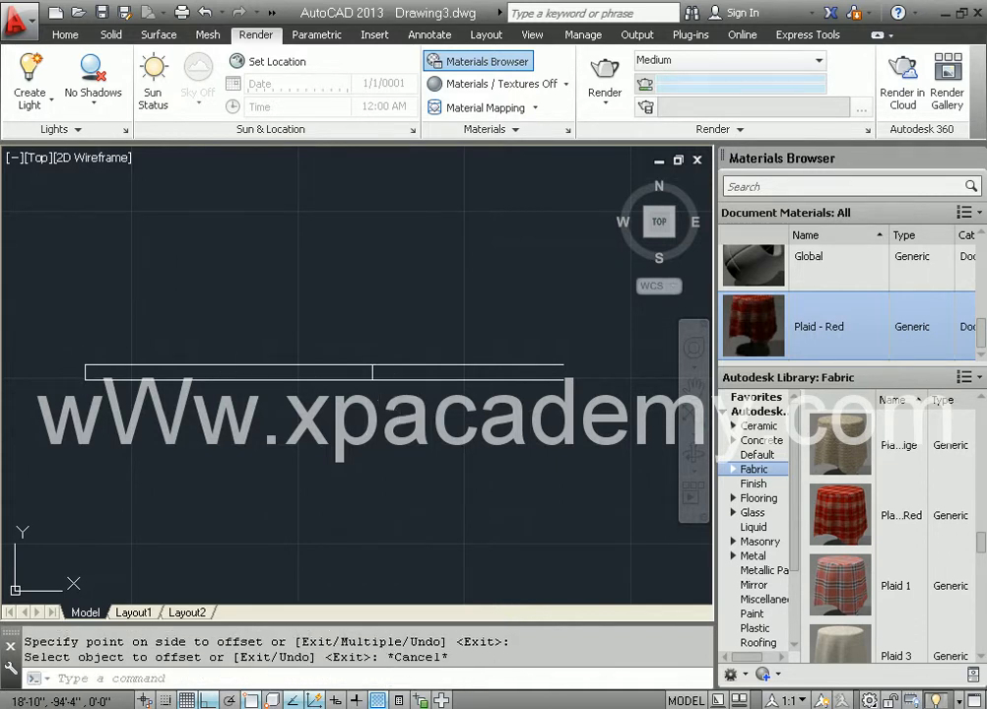
# - Trim the strip's upper and lower lines where they extend to the right past the offset line
pyautogui.write('tr')
pyautogui.press('Return')
pyautogui.press('Return')
pyautogui.click(465, 394)
pyautogui.click(410, 286)
pyautogui.moveTo(292, 403); pyautogui.dragTo(365, 374, button='middle')
pyautogui.scroll(4, 268, 369)
pyautogui.moveTo(262, 351); pyautogui.dragTo(296, 375, button='middle')
pyautogui.scroll(-2, 273, 376)
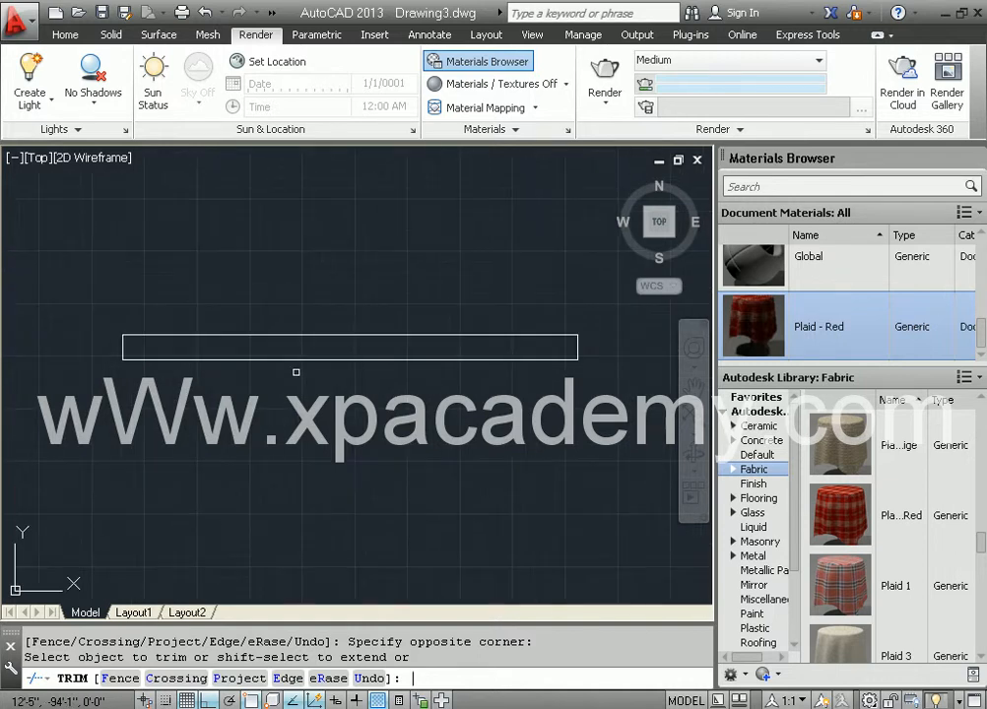
pyautogui.press('Escape')
# - Draw a zigzag polyline with eight peaks between the strip's two long edges, from its lower-left corner to the right end
pyautogui.write('pl')
pyautogui.press('Return')
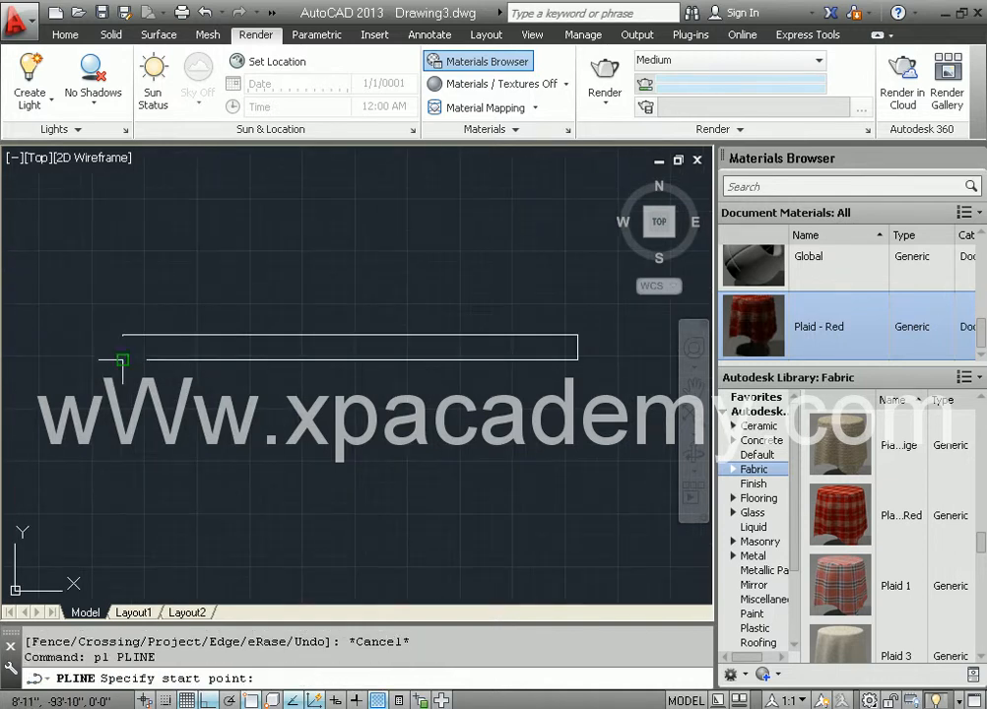
pyautogui.click(122, 358)
pyautogui.click(148, 336)
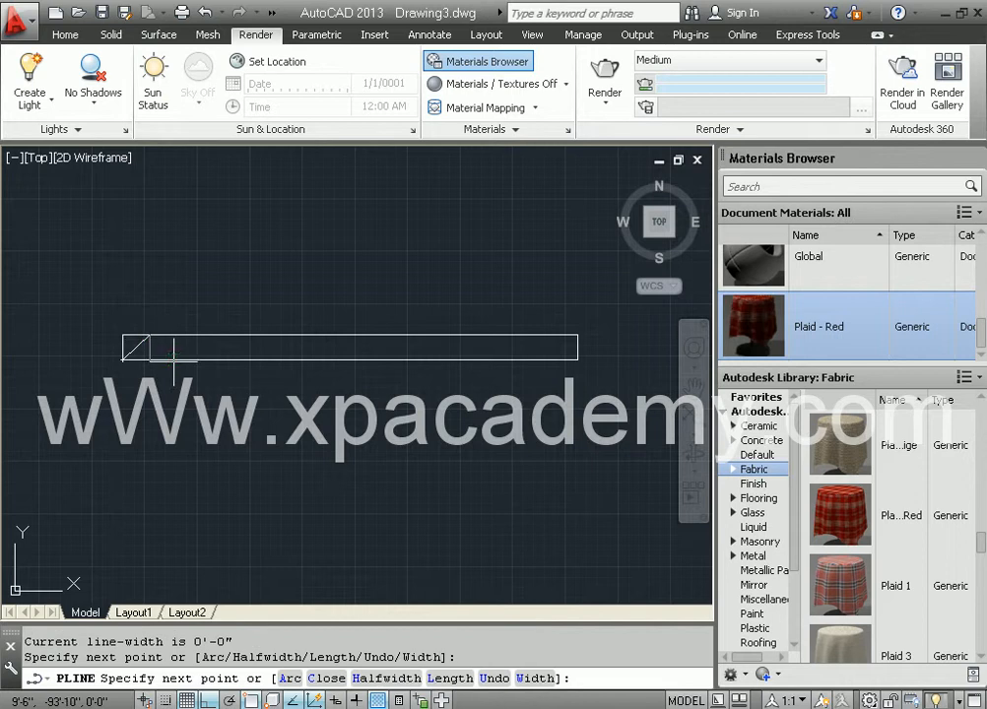
pyautogui.click(169, 358)
pyautogui.click(204, 336)
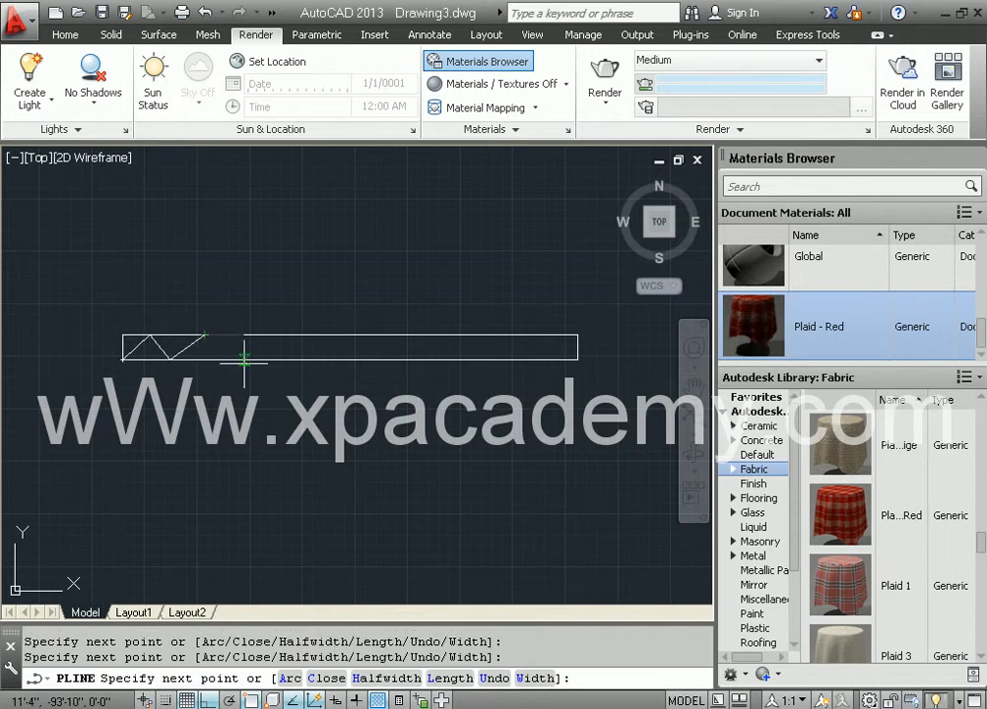
pyautogui.click(275, 336)
pyautogui.click(299, 358)
pyautogui.click(332, 336)
pyautogui.click(367, 358)
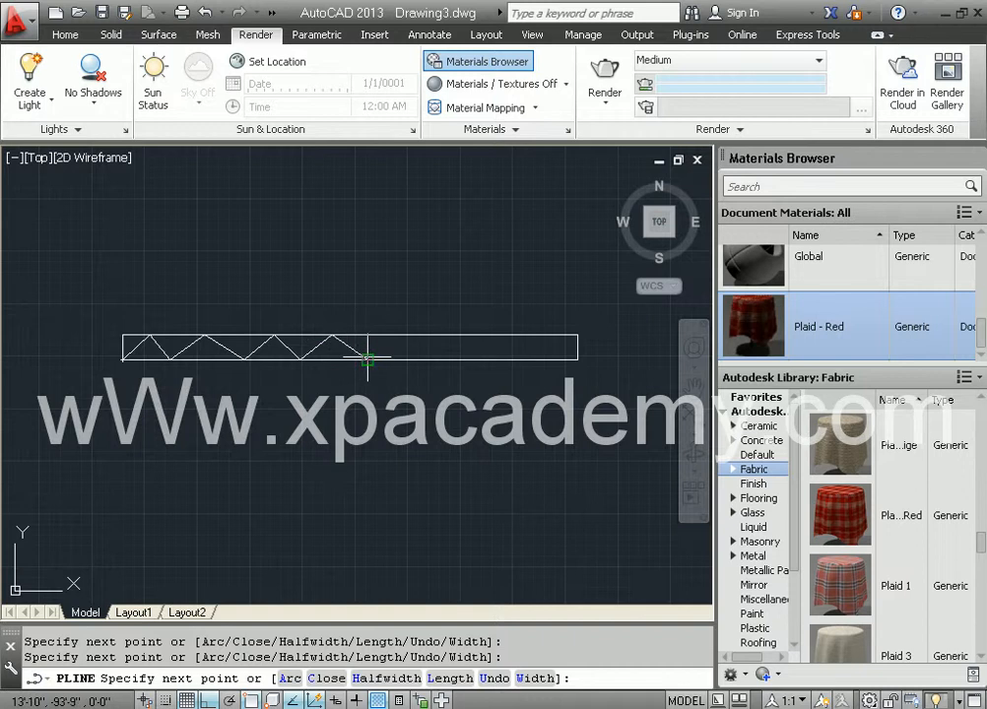
pyautogui.click(399, 336)
pyautogui.click(420, 357)
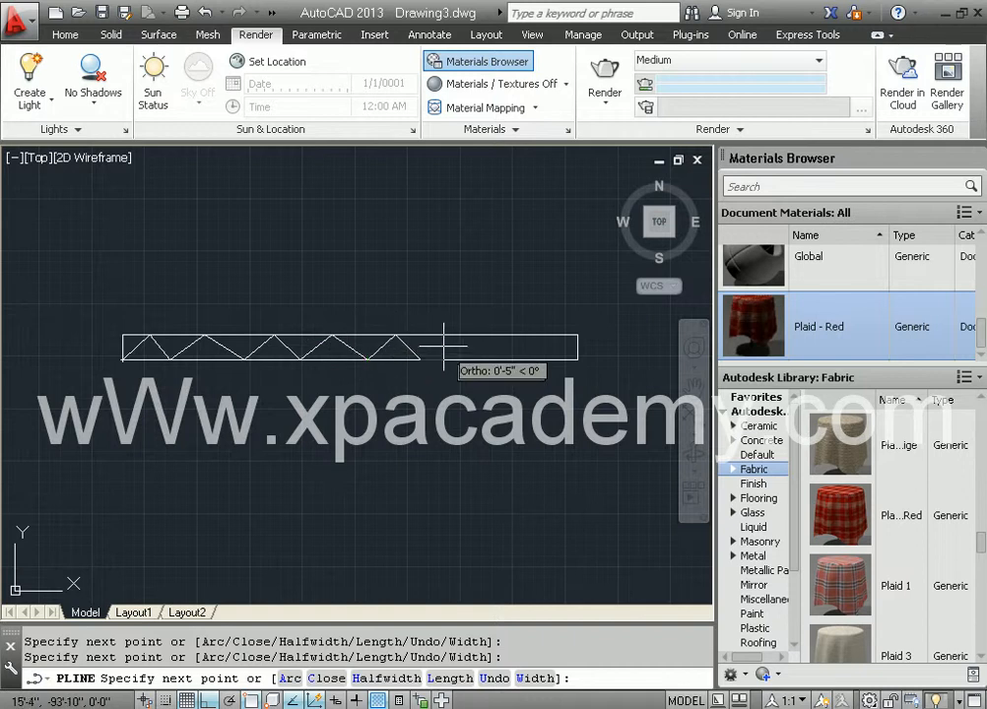
pyautogui.click(451, 338)
pyautogui.click(473, 358)
pyautogui.click(502, 336)
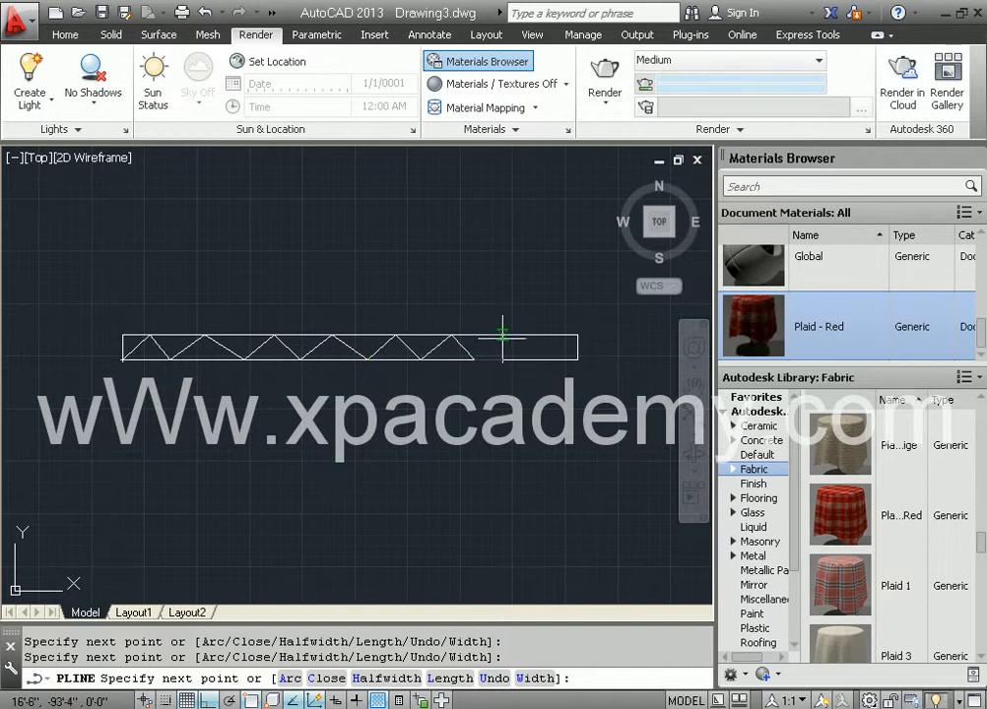
pyautogui.click(522, 359)
pyautogui.click(546, 336)
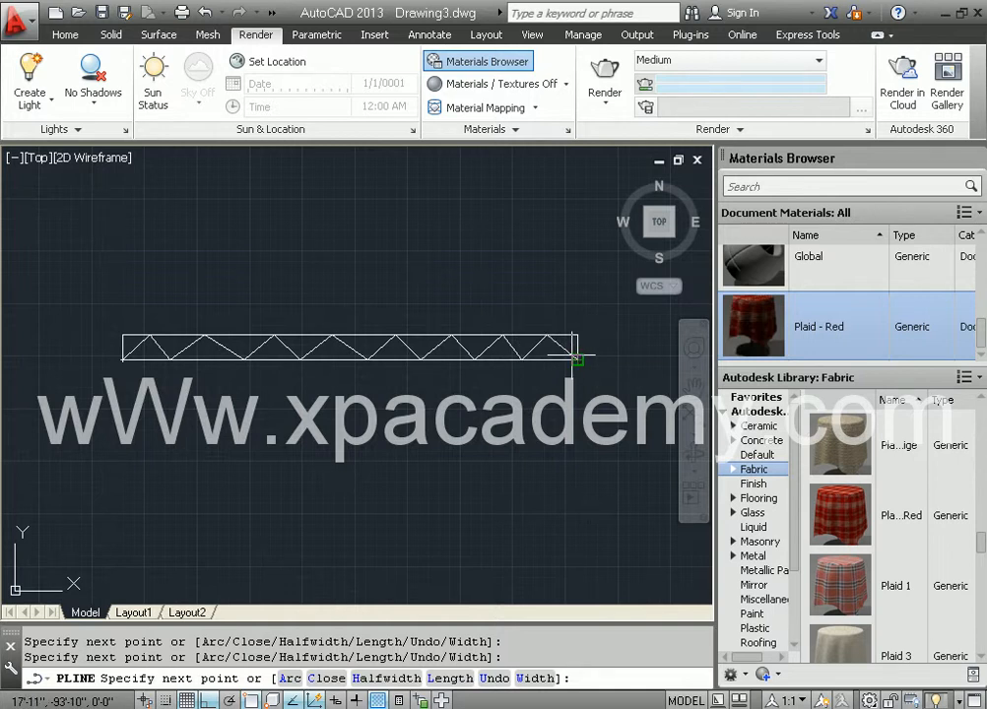
pyautogui.click(573, 356)
pyautogui.press('Return')
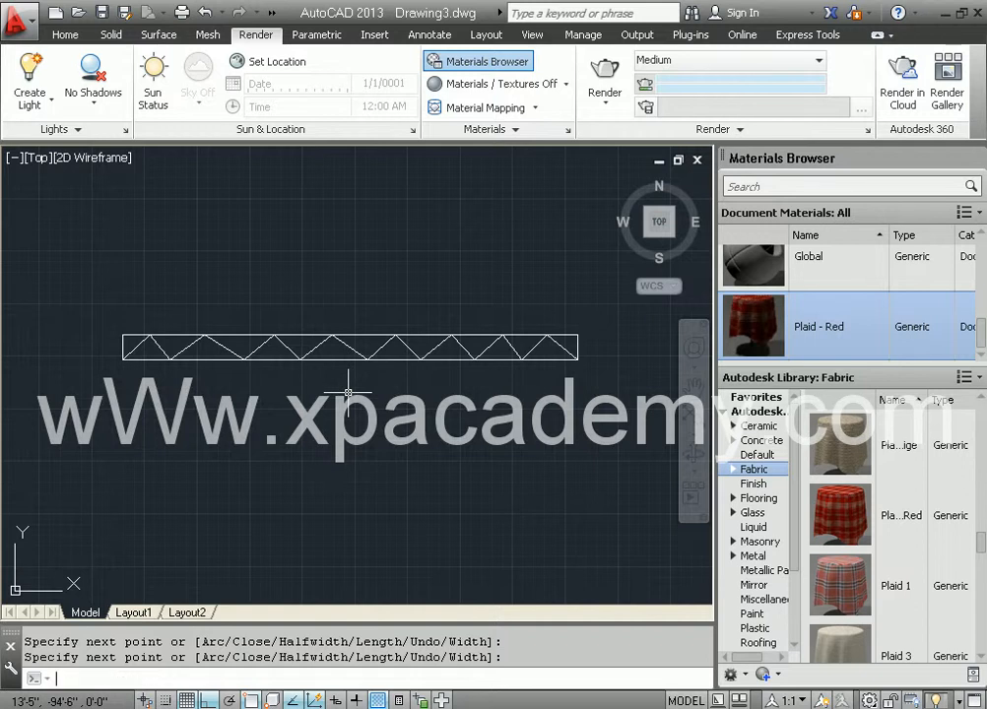
# - Convert the zigzag polyline into a smooth wave with the Spline option of PEDIT
pyautogui.write('pe')
pyautogui.press('Return')
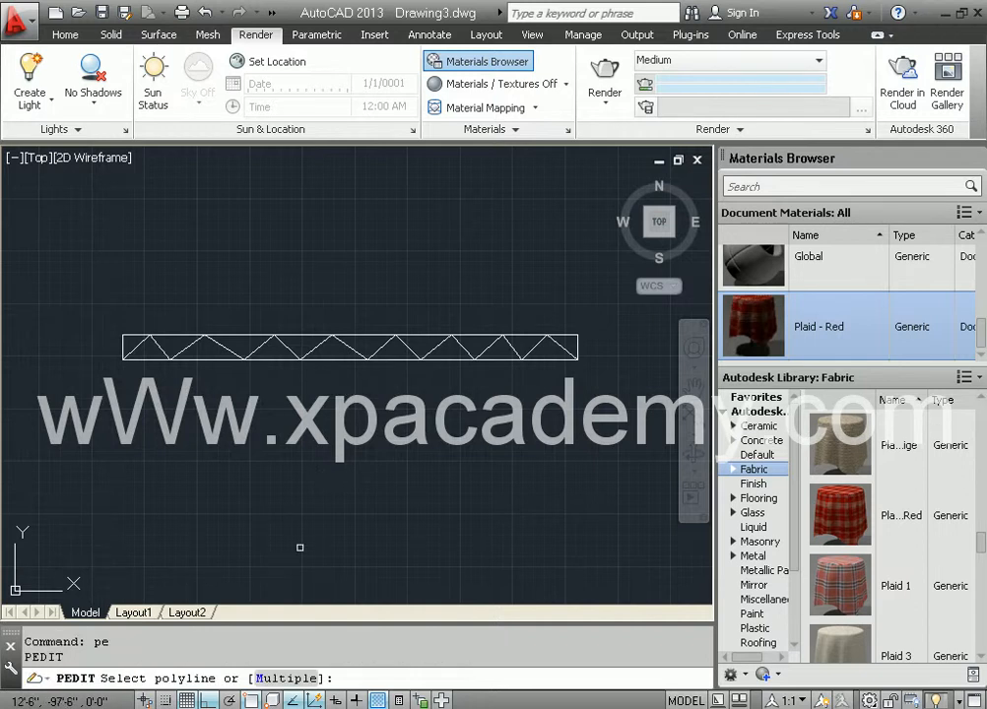
pyautogui.click(320, 346)
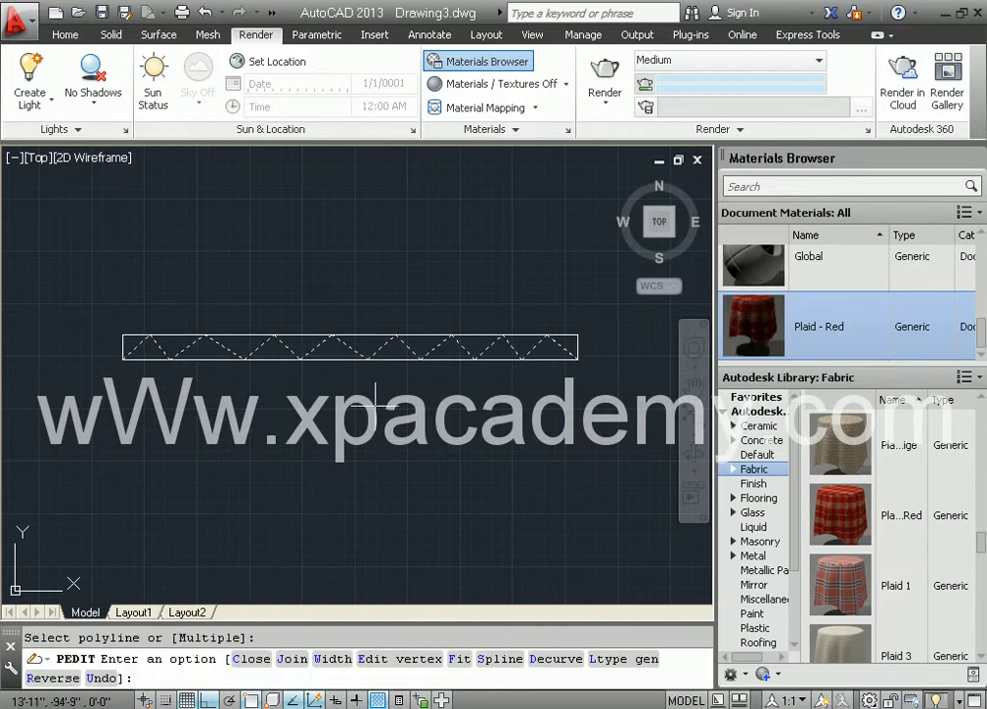
pyautogui.click(487, 660)
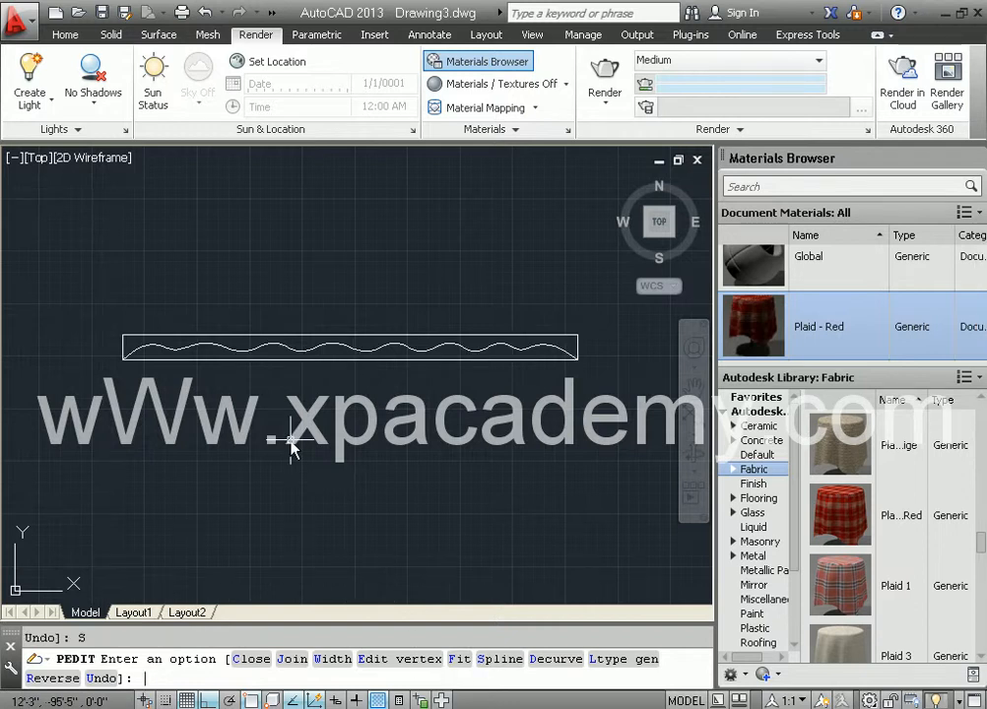
pyautogui.press('Return')
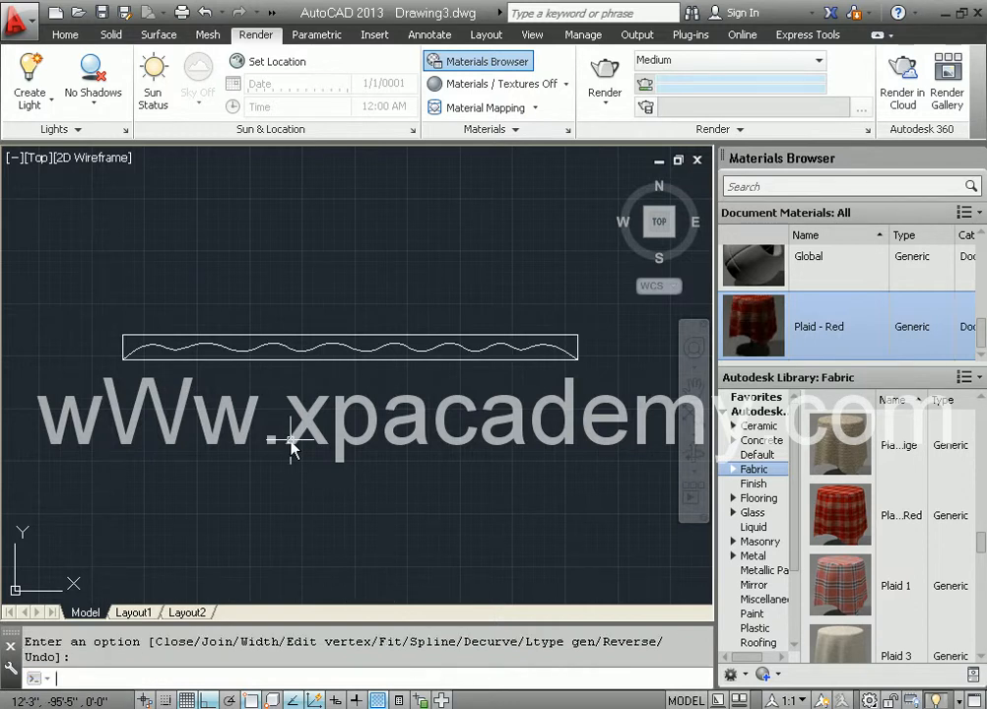
# - Draw a vertical line across the strip at the midpoint of its long edges
pyautogui.write('l')
pyautogui.press('Return')
pyautogui.click(350, 336)
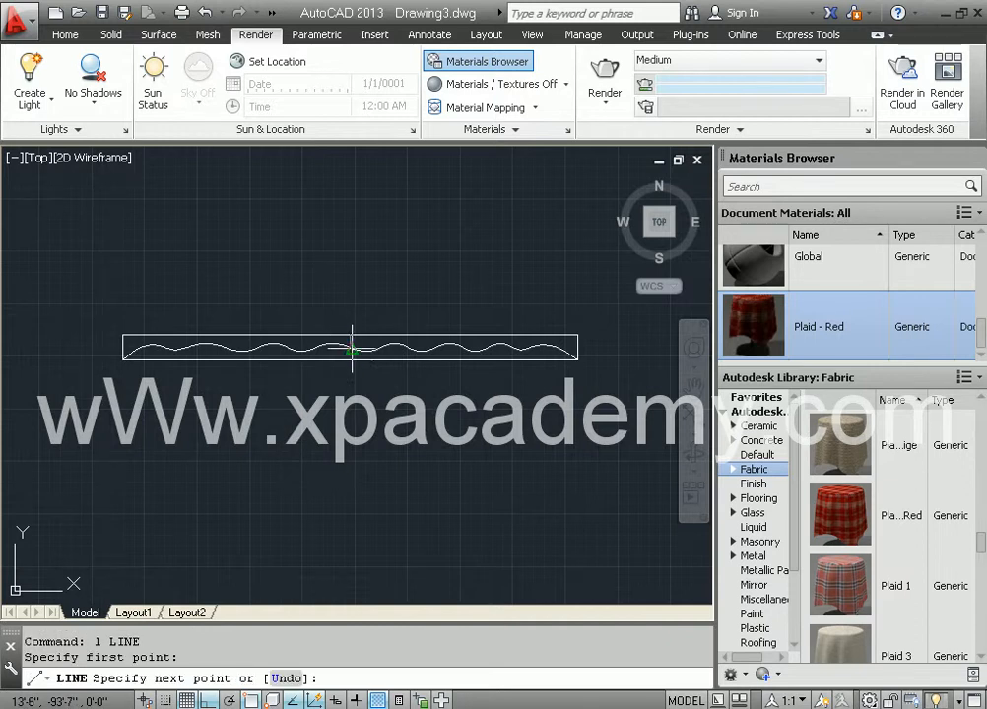
pyautogui.press('Escape')
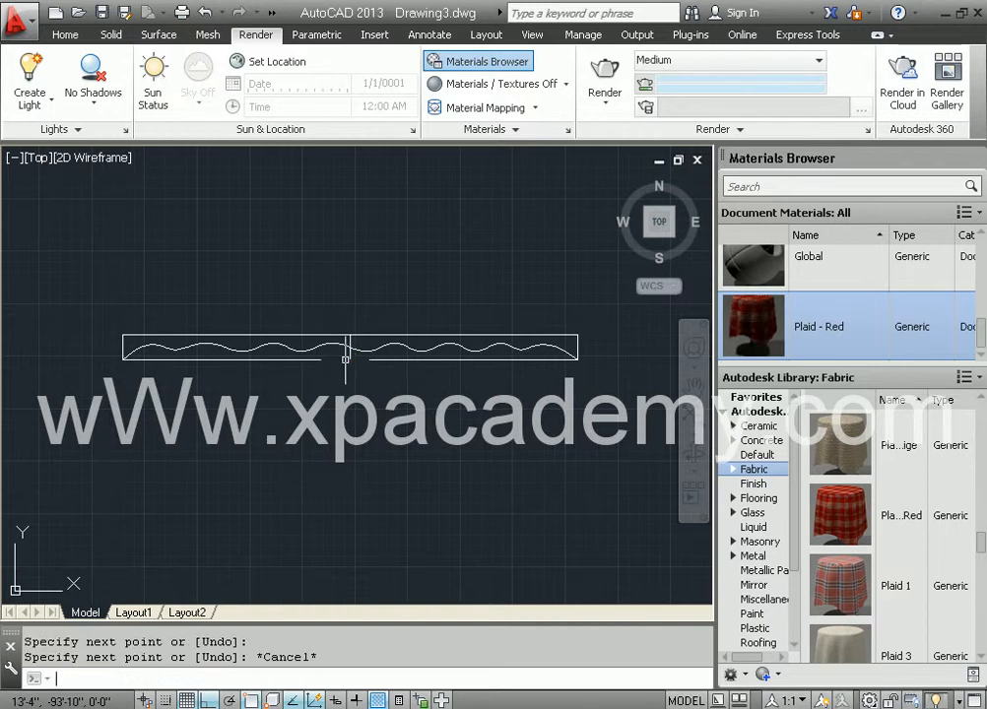
pyautogui.write('tr')
pyautogui.press('Return')
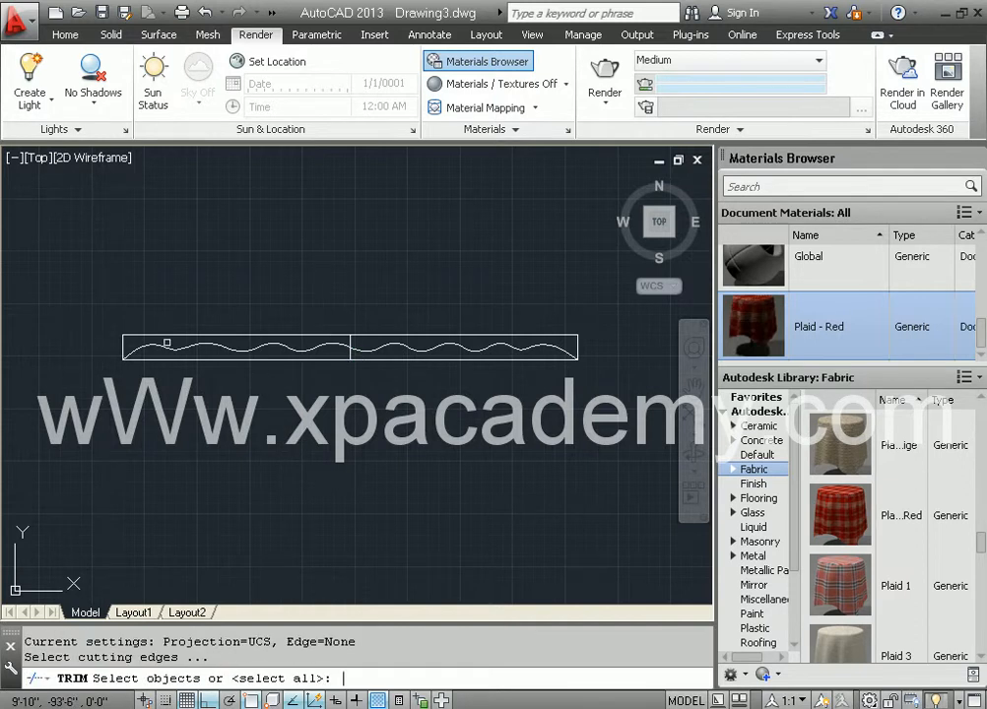
pyautogui.press('Escape')
# - Draw a rectangle over the strip's left half, from its upper-left corner to the lower end of the middle line
pyautogui.write('rec')
pyautogui.press('Return')
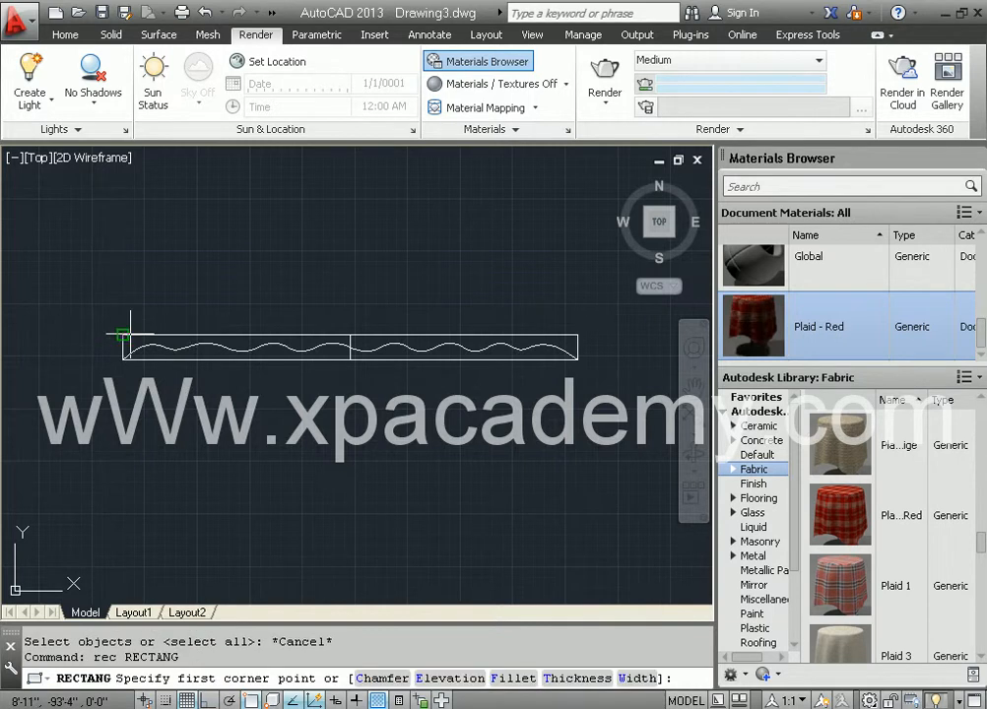
pyautogui.click(339, 360)
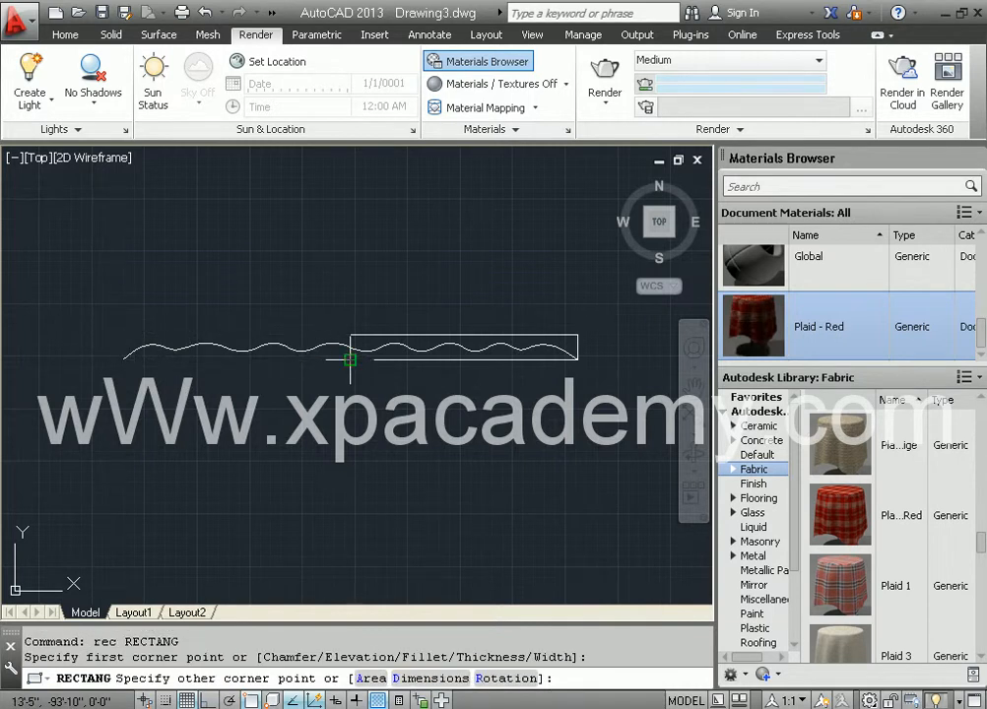
pyautogui.click(345, 360)
# - Move the half-length rectangle about 1'-11" straight down, below the strip
pyautogui.write('m')
pyautogui.press('Return')
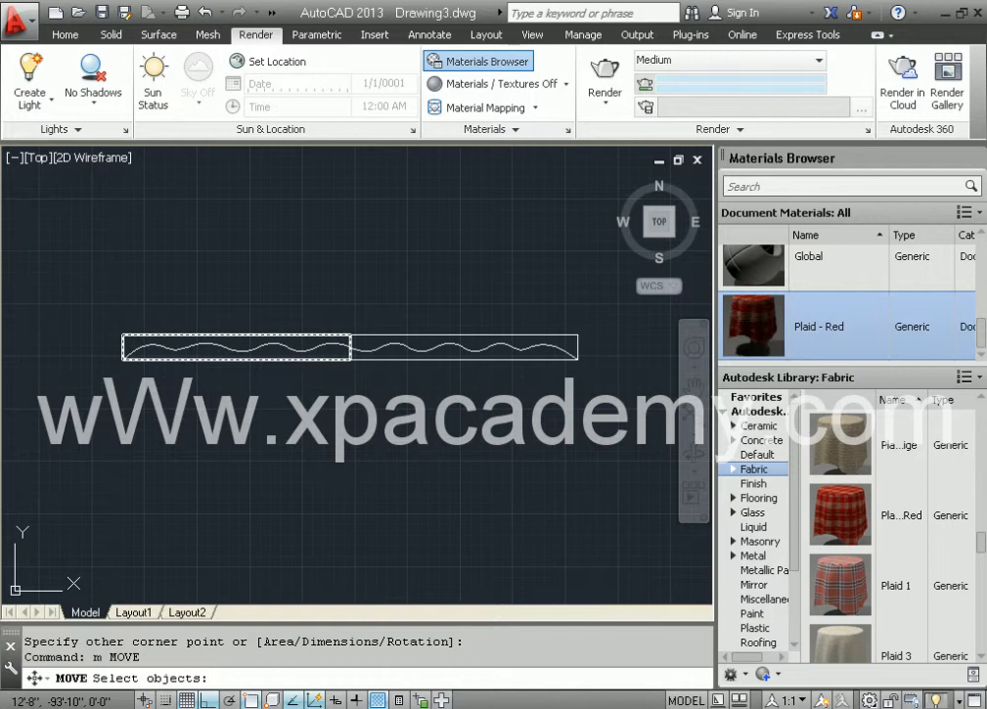
pyautogui.click(310, 358)
pyautogui.press('Return')
pyautogui.click(310, 361)
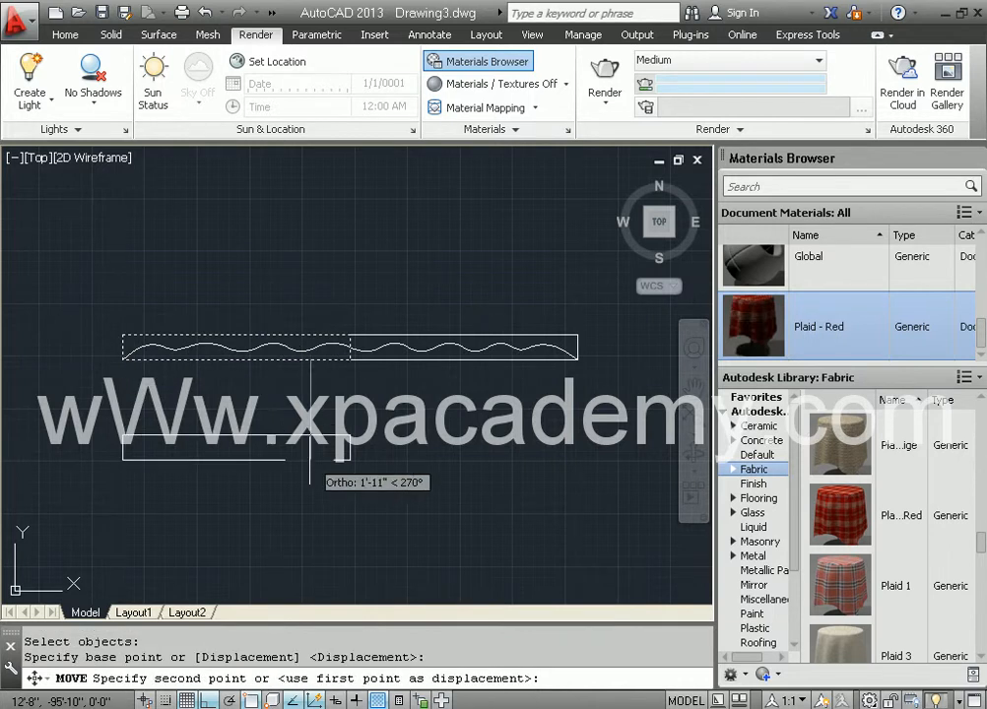
pyautogui.click(308, 460)
pyautogui.press('Escape')
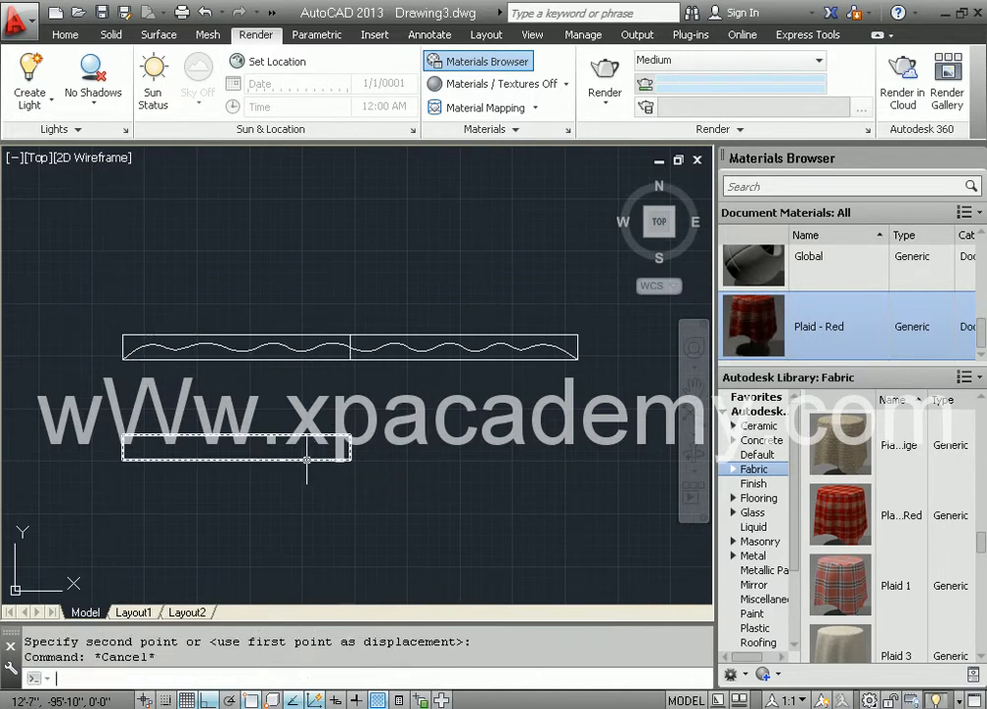
# - Draw a zigzag polyline between the half-length rectangle's long edges, from its lower-left corner to its upper-right corner
pyautogui.write('pl')
pyautogui.press('Return')
pyautogui.click(122, 460)
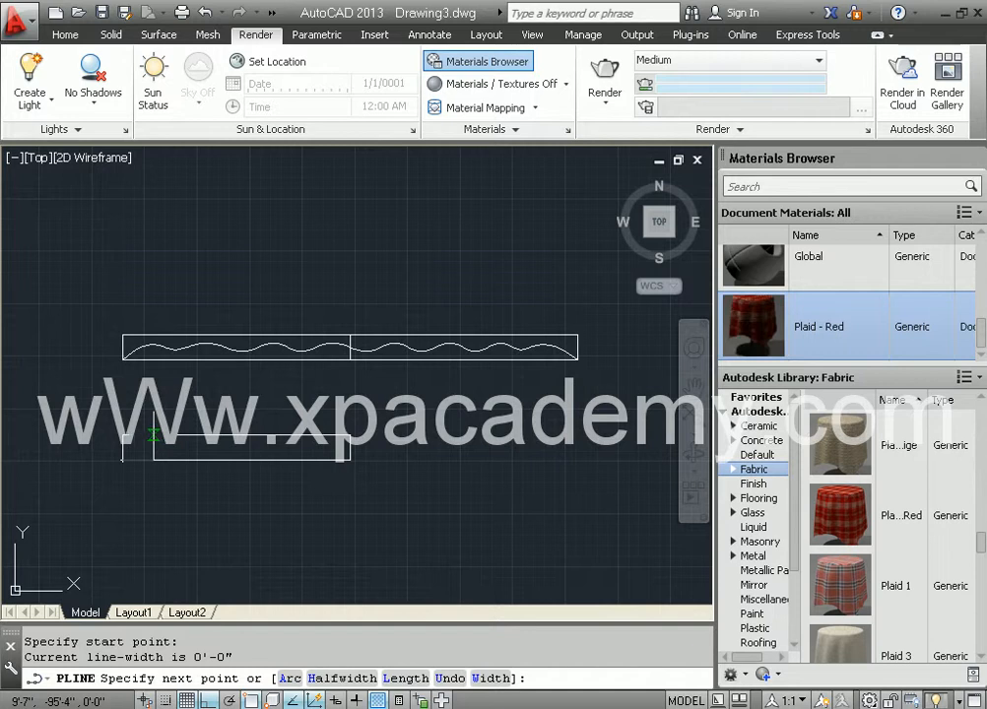
pyautogui.click(155, 437)
pyautogui.click(179, 460)
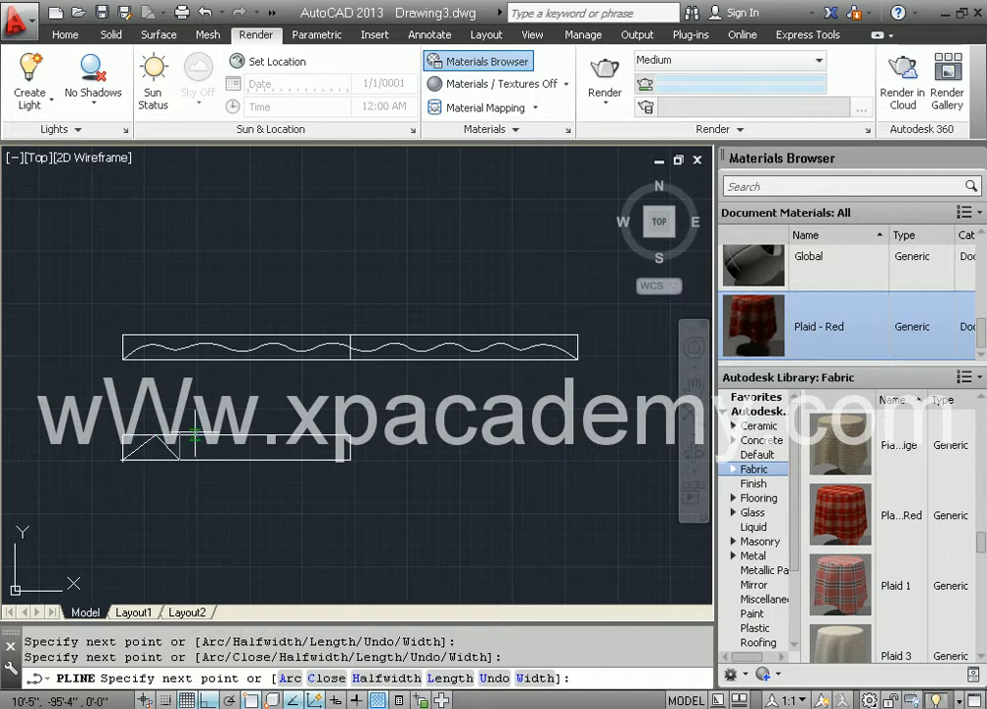
pyautogui.click(208, 437)
pyautogui.click(236, 460)
pyautogui.click(251, 436)
pyautogui.click(264, 460)
pyautogui.click(289, 434)
pyautogui.click(300, 461)
pyautogui.click(318, 436)
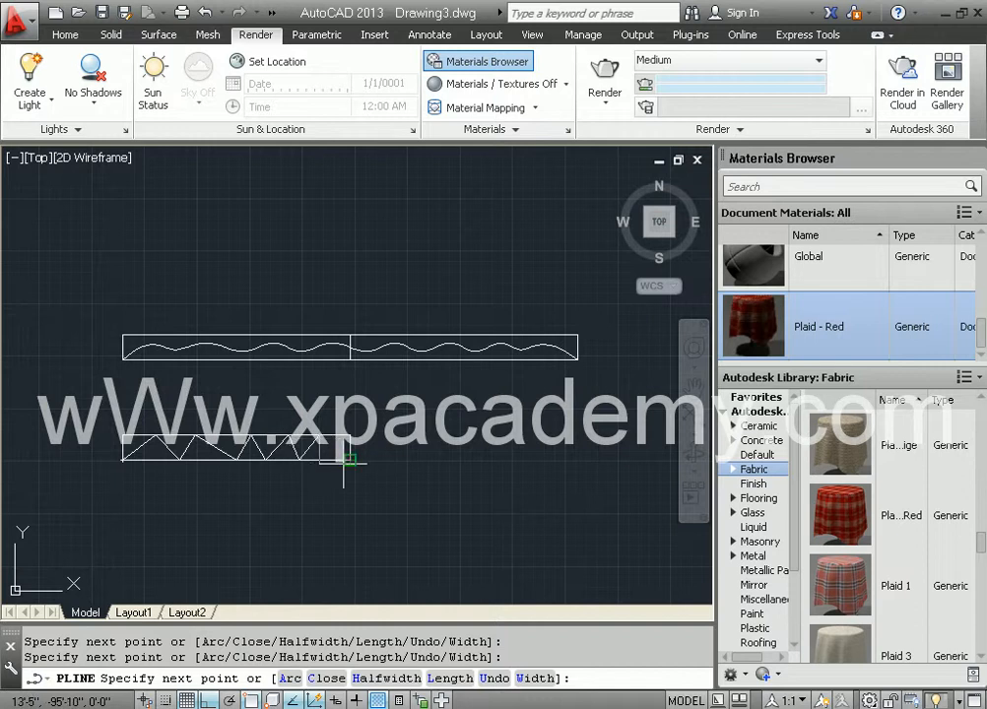
pyautogui.scroll(2, 328, 459)
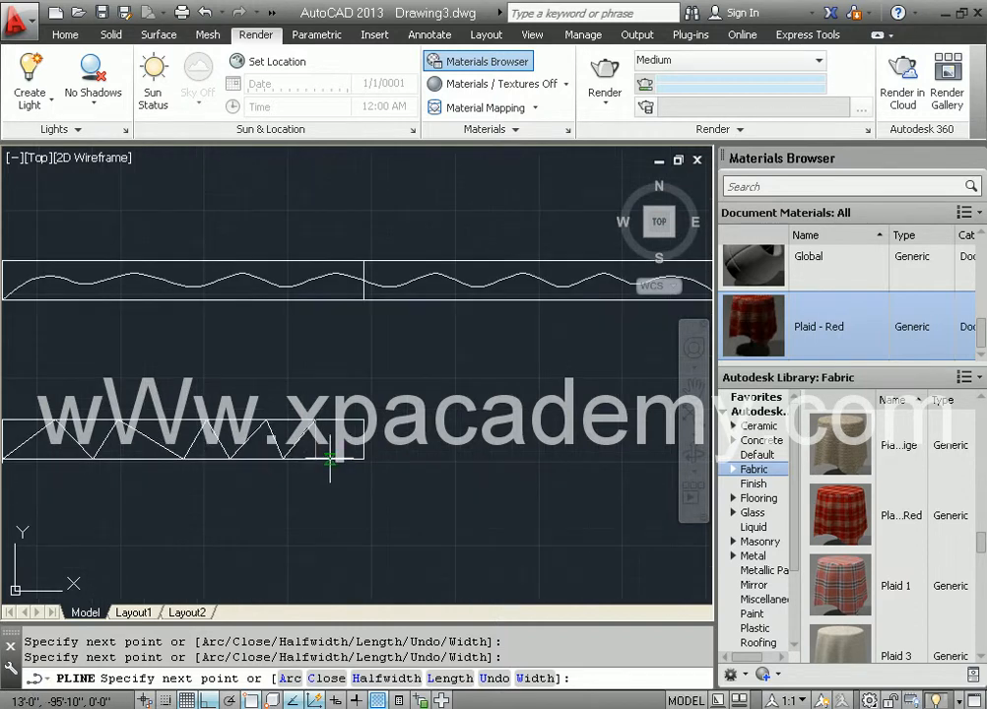
pyautogui.click(330, 459)
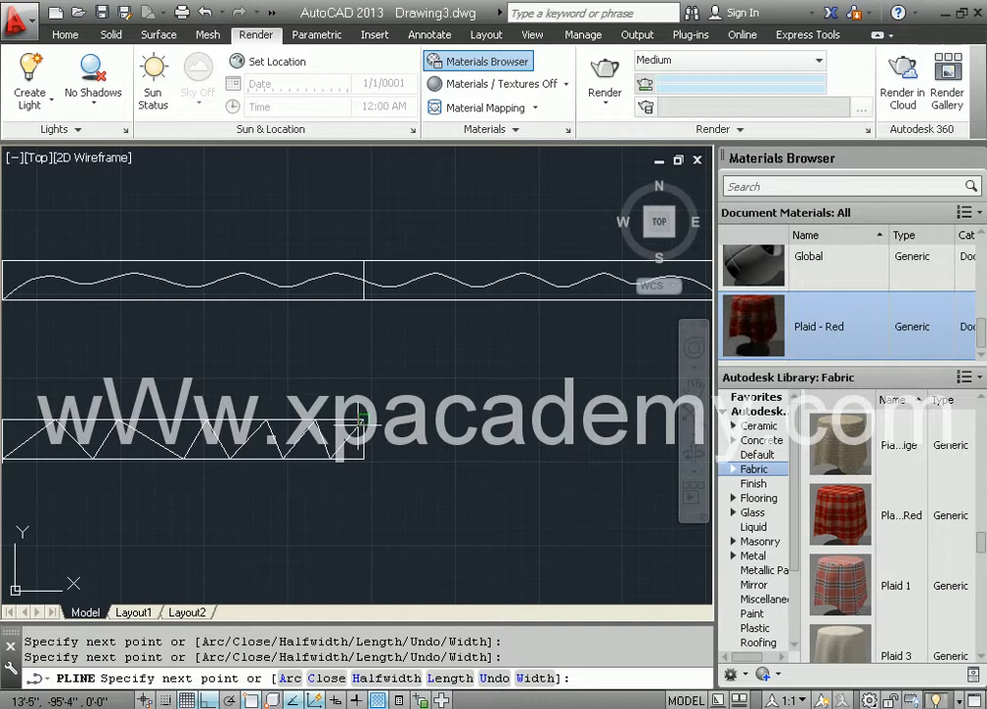
pyautogui.click(360, 424)
pyautogui.press('Return')
# - Stretch the zigzag's lower vertex between the second and third peaks about 3" left along the rectangle's lower edge
pyautogui.scroll(-4, 266, 474)
pyautogui.moveTo(216, 473); pyautogui.dragTo(247, 439, button='middle')
pyautogui.scroll(4, 247, 439)
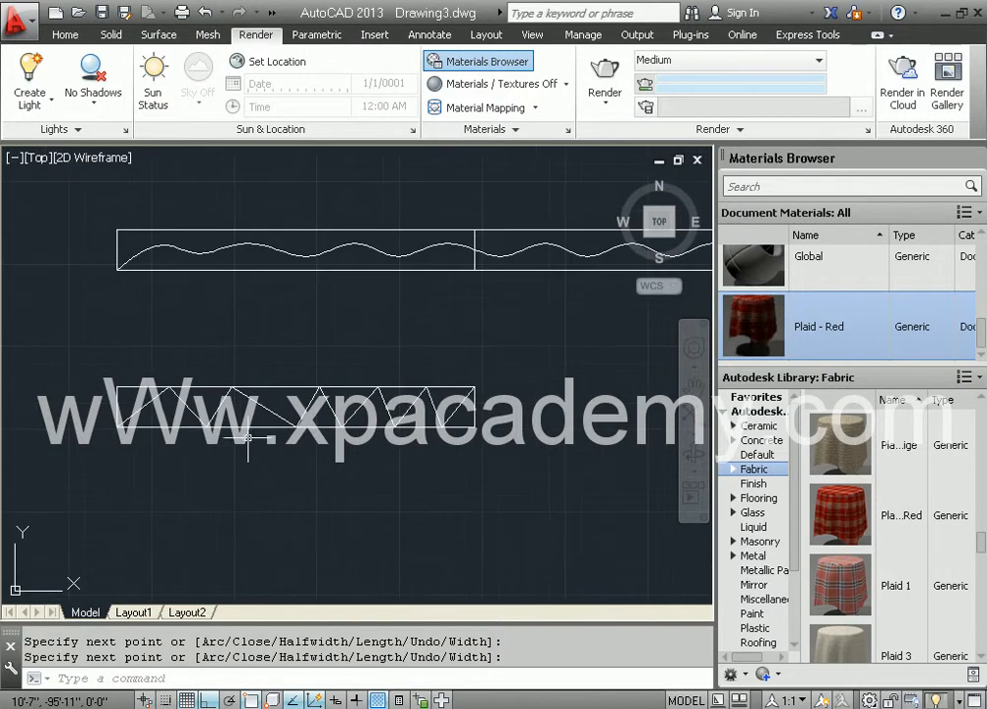
pyautogui.click(262, 406)
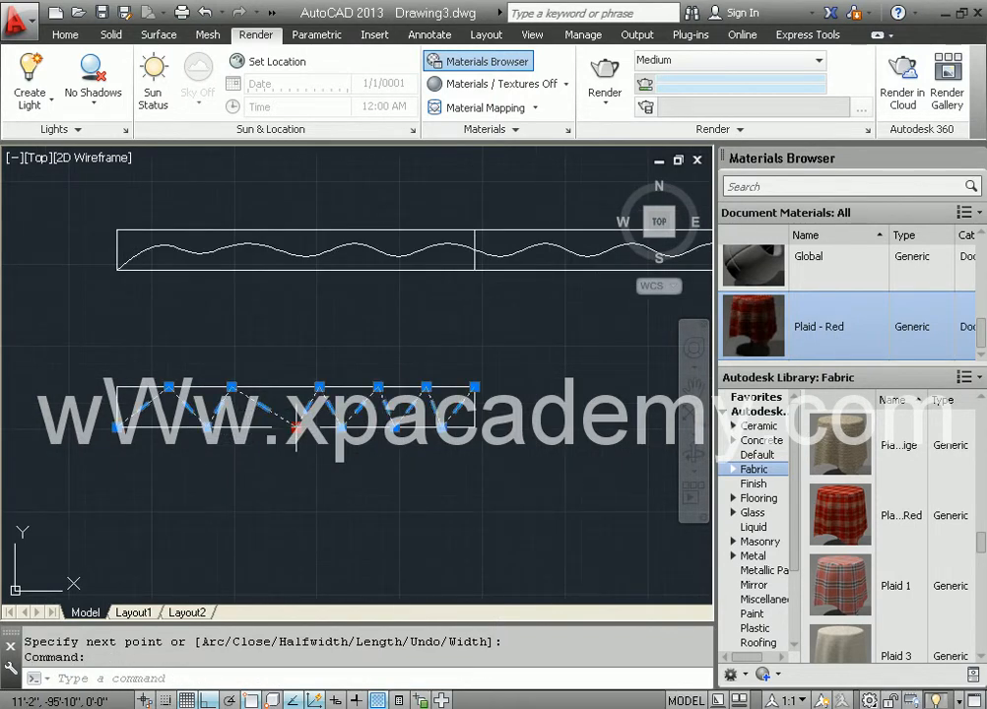
pyautogui.click(296, 426)
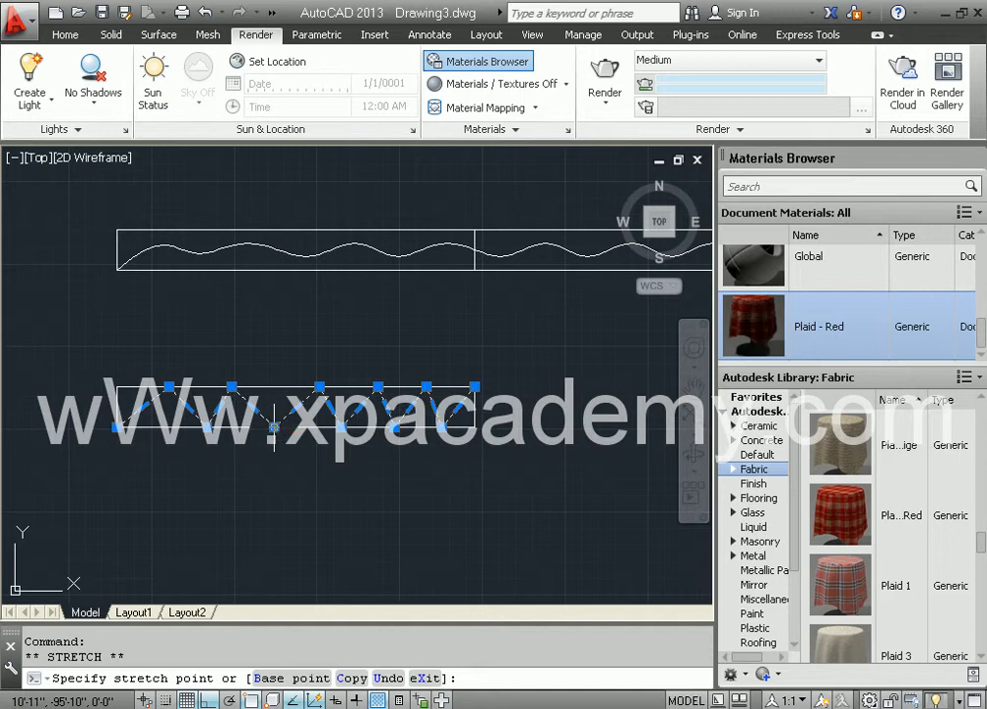
pyautogui.click(274, 429)
pyautogui.press('Escape')
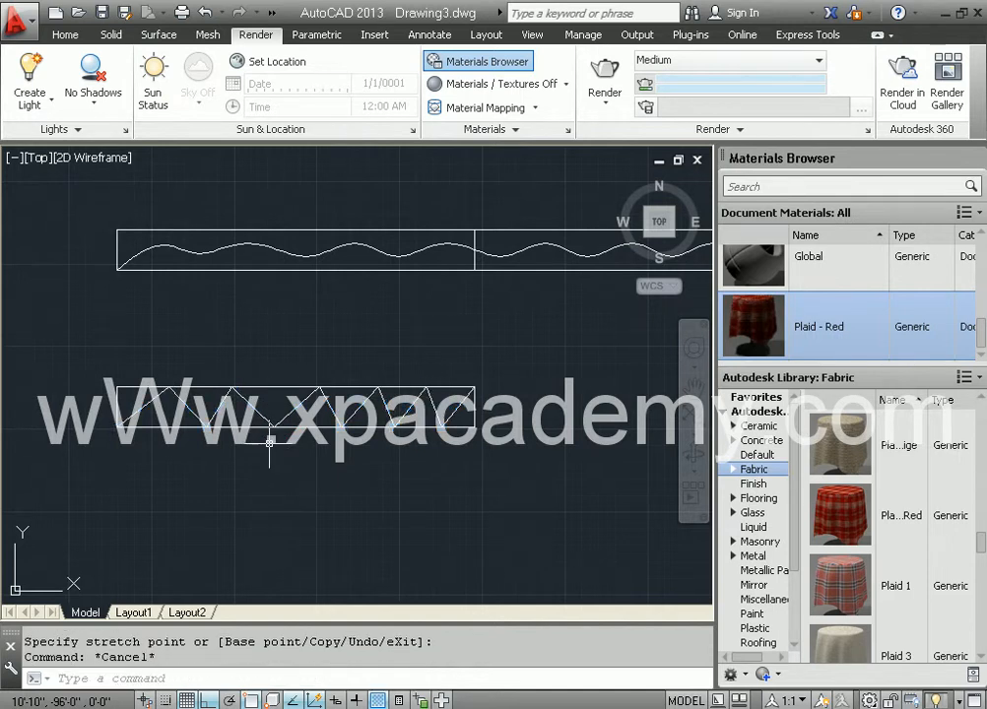
# - Convert the half-length zigzag polyline into a smooth wave with the Spline option of PEDIT
pyautogui.write('p')
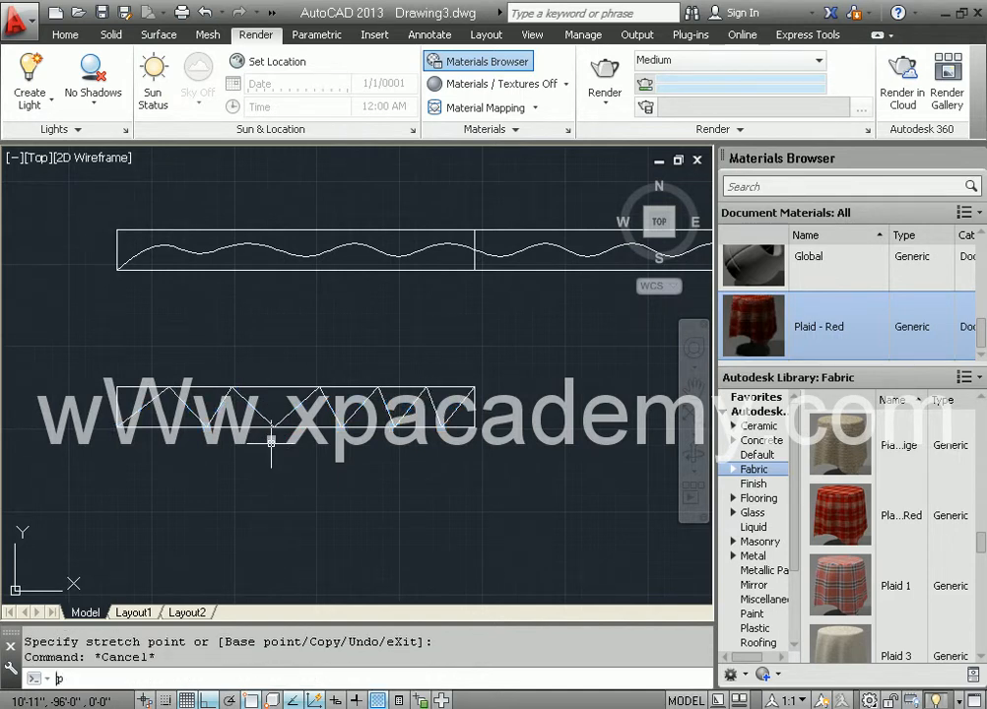
pyautogui.write('e')
pyautogui.press('Return')
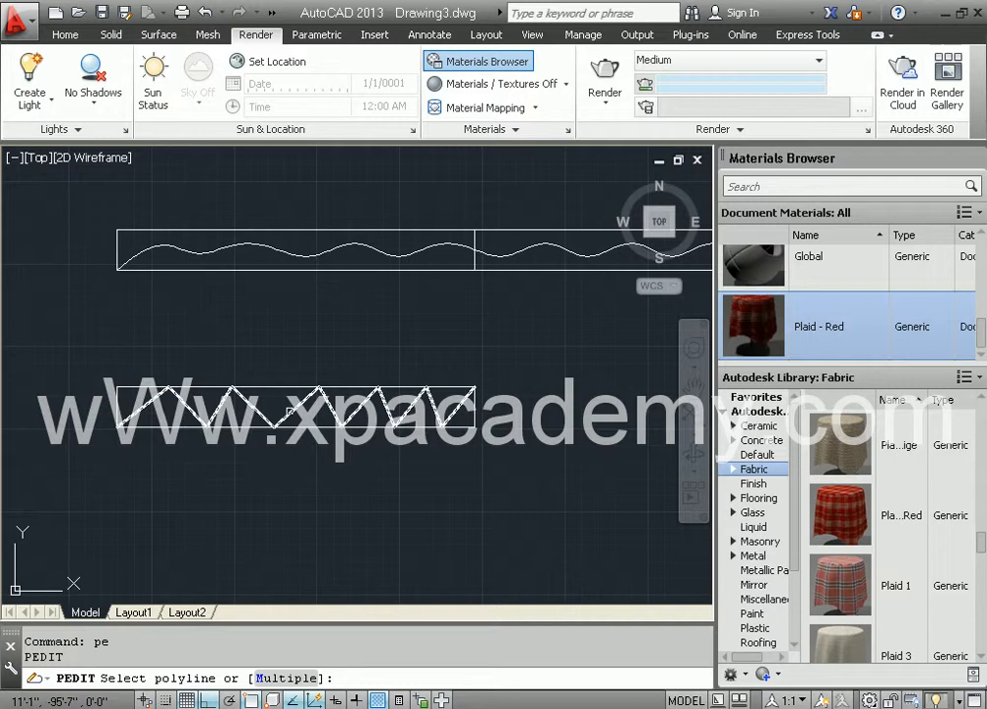
pyautogui.click(272, 430)
pyautogui.click(469, 662)
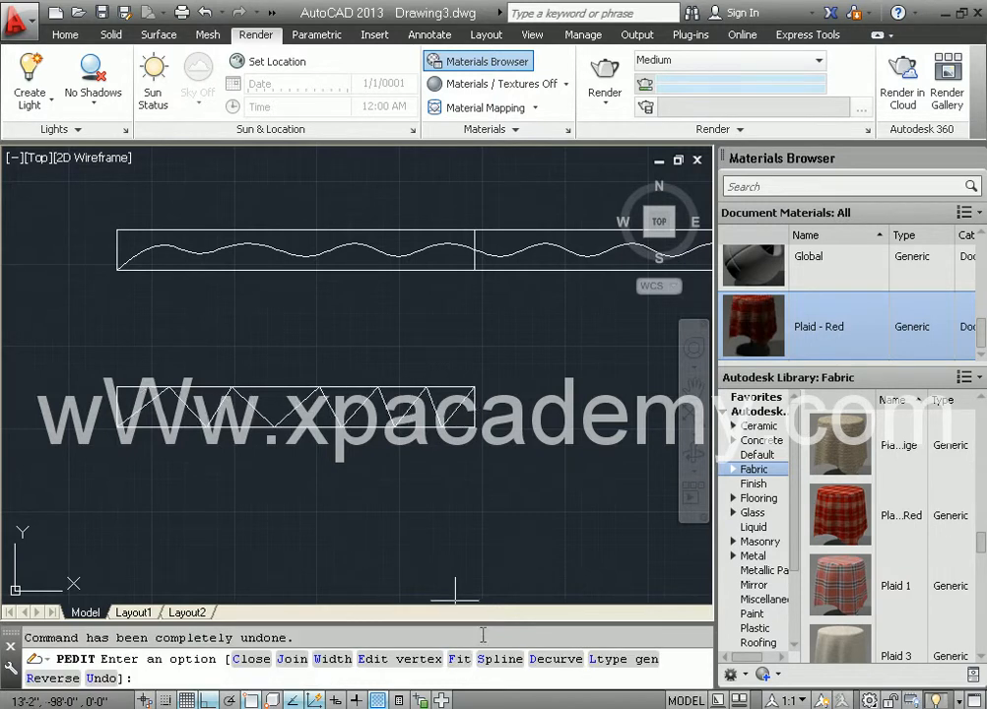
pyautogui.click(498, 659)
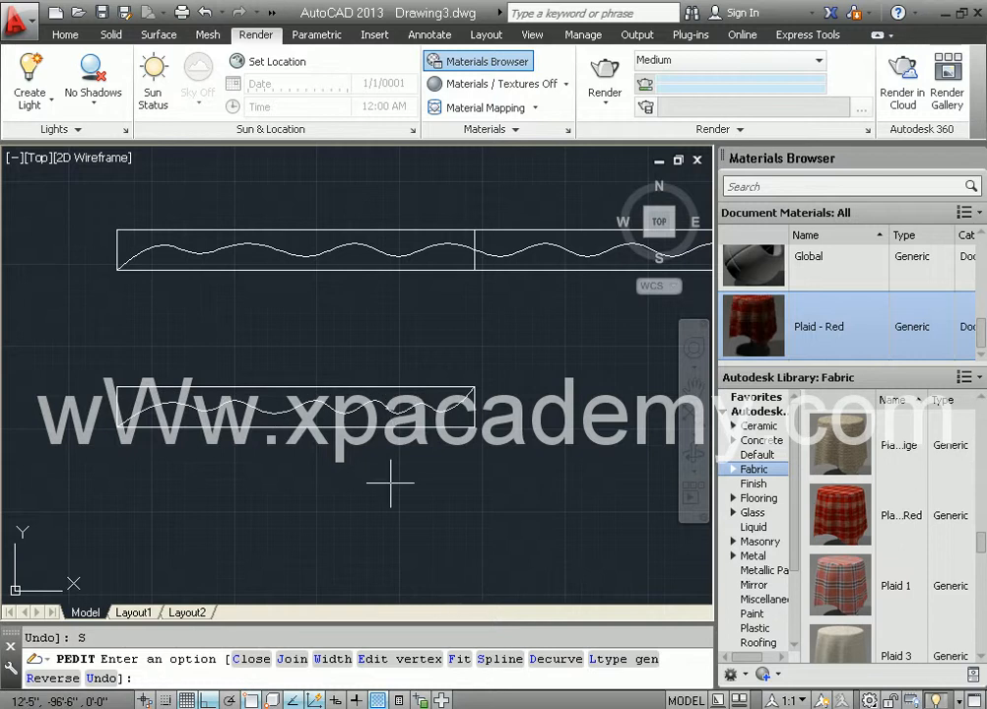
pyautogui.press('Return')
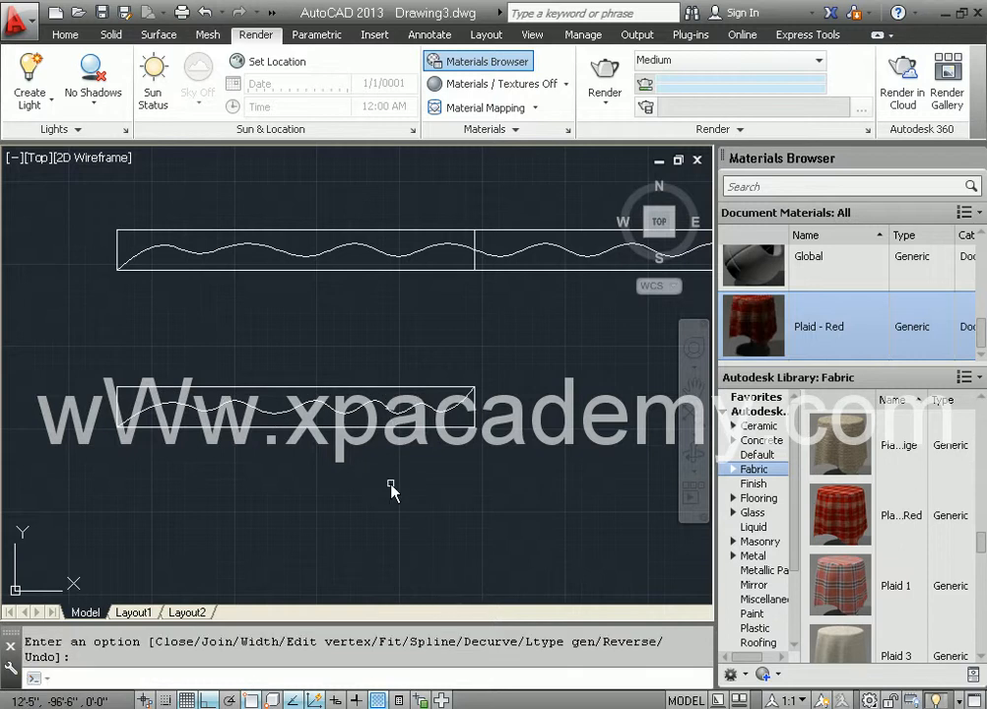
pyautogui.press('Return')
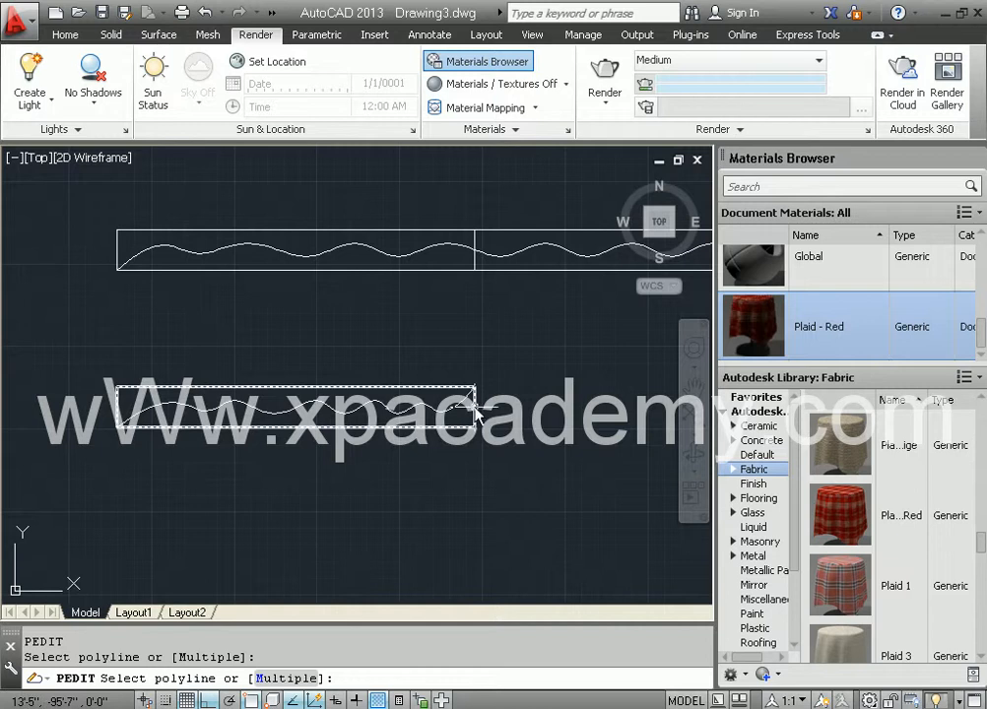
pyautogui.press('Escape')
# - Move the full-length wave 12' straight up along Z, using its endpoint at the strip's corner as base point
pyautogui.scroll(-3, 431, 405)
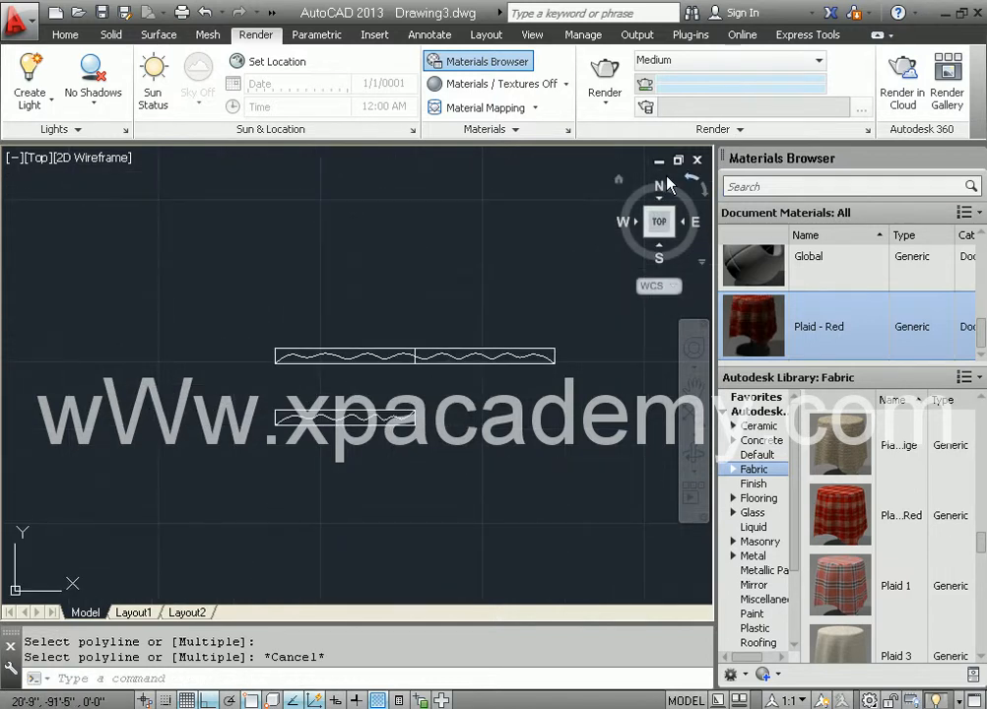
pyautogui.click(620, 180)
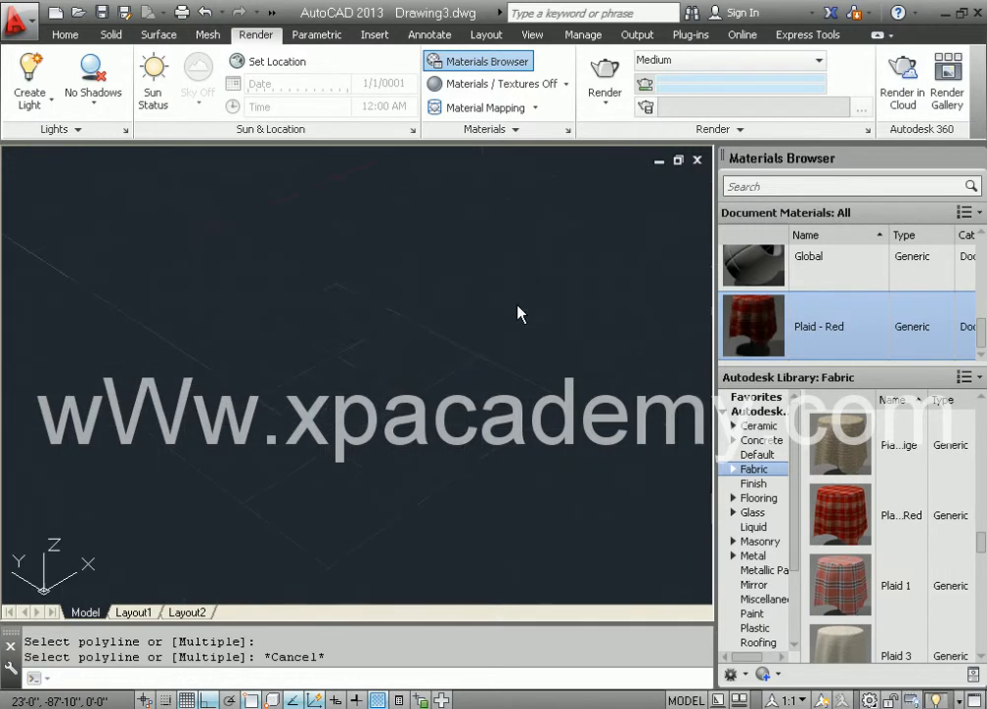
pyautogui.scroll(7, 337, 407)
pyautogui.scroll(4, 305, 424)
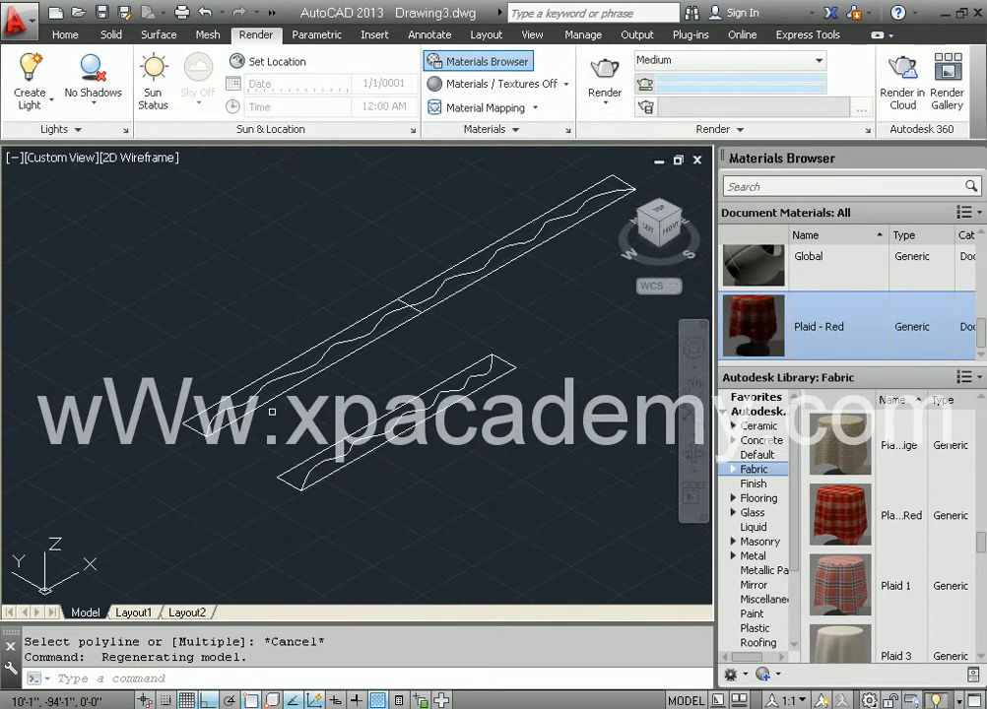
pyautogui.write('m')
pyautogui.press('Return')
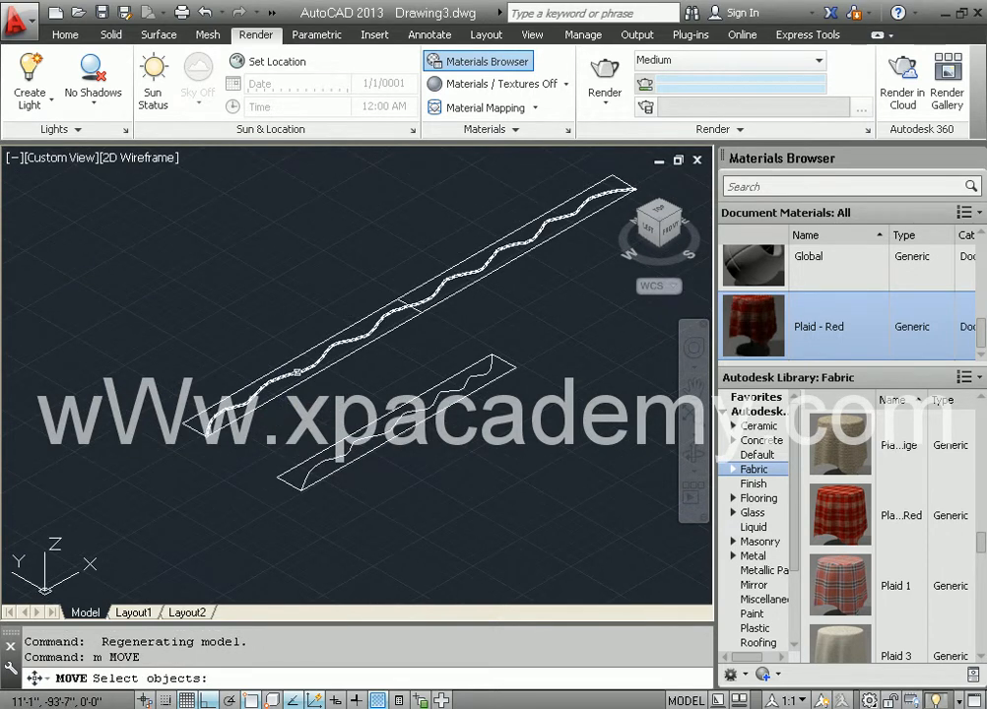
pyautogui.click(297, 372)
pyautogui.press('Return')
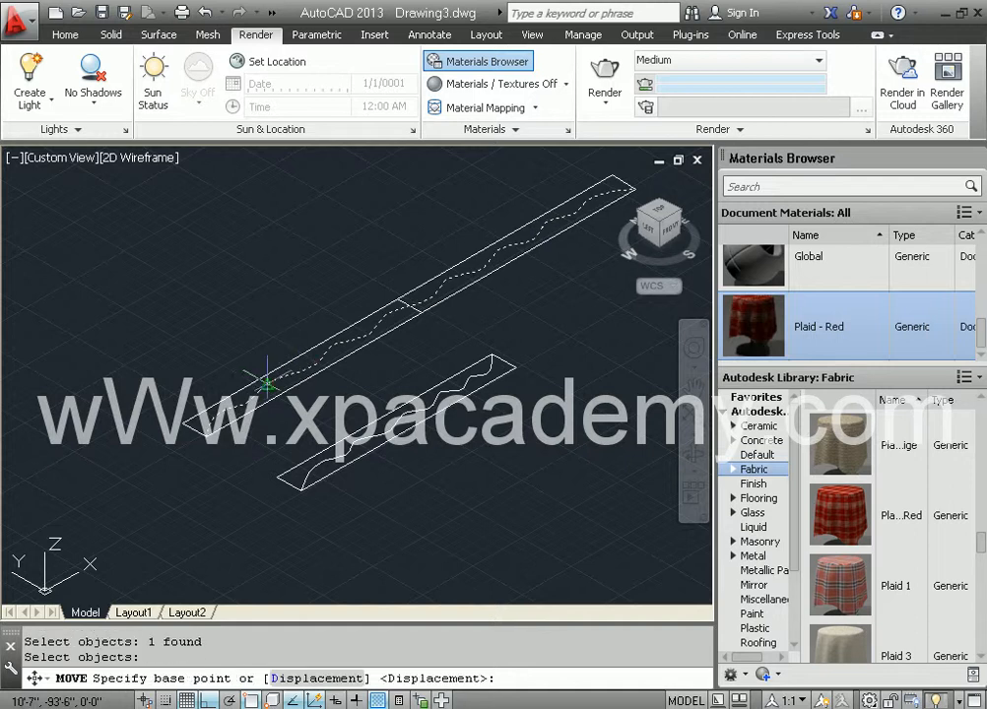
pyautogui.click(206, 437)
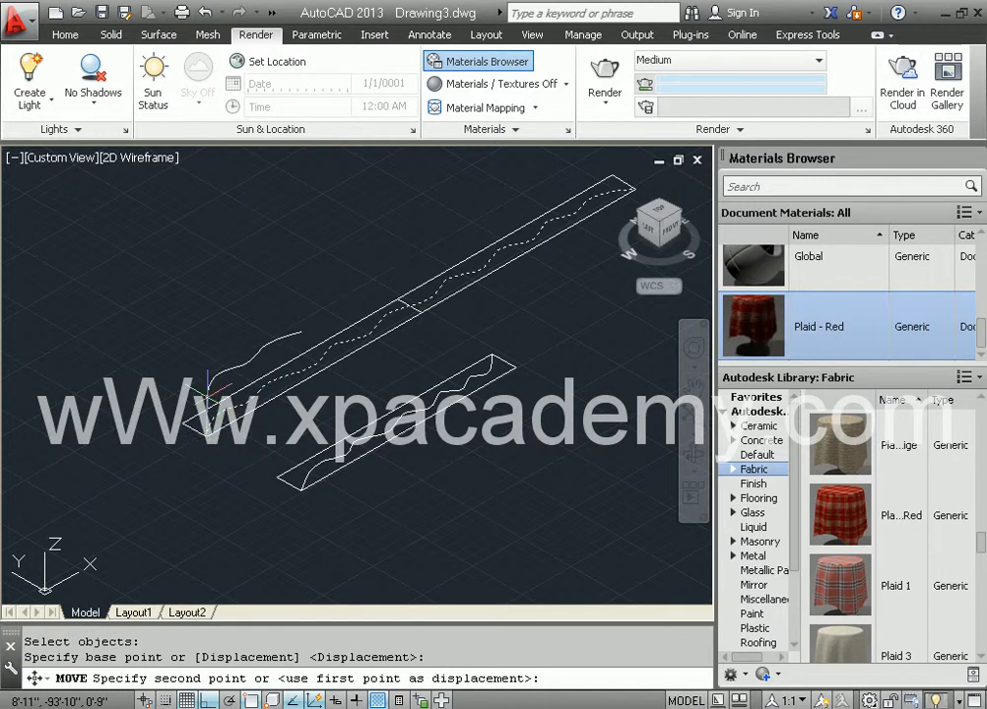
pyautogui.scroll(-3, 286, 532)
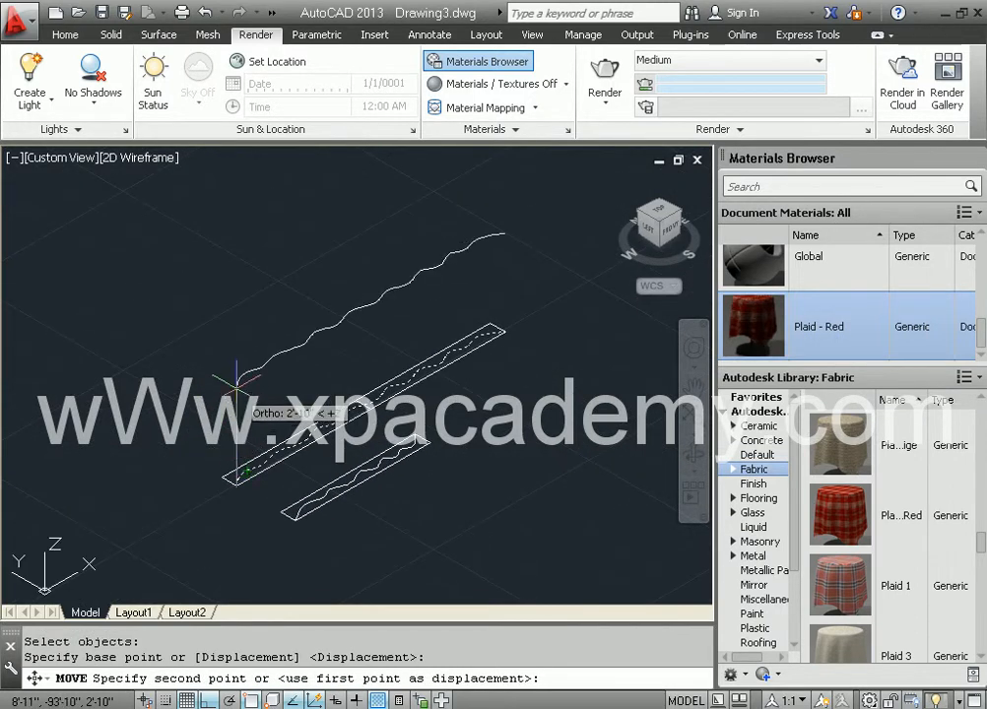
pyautogui.write("12'")
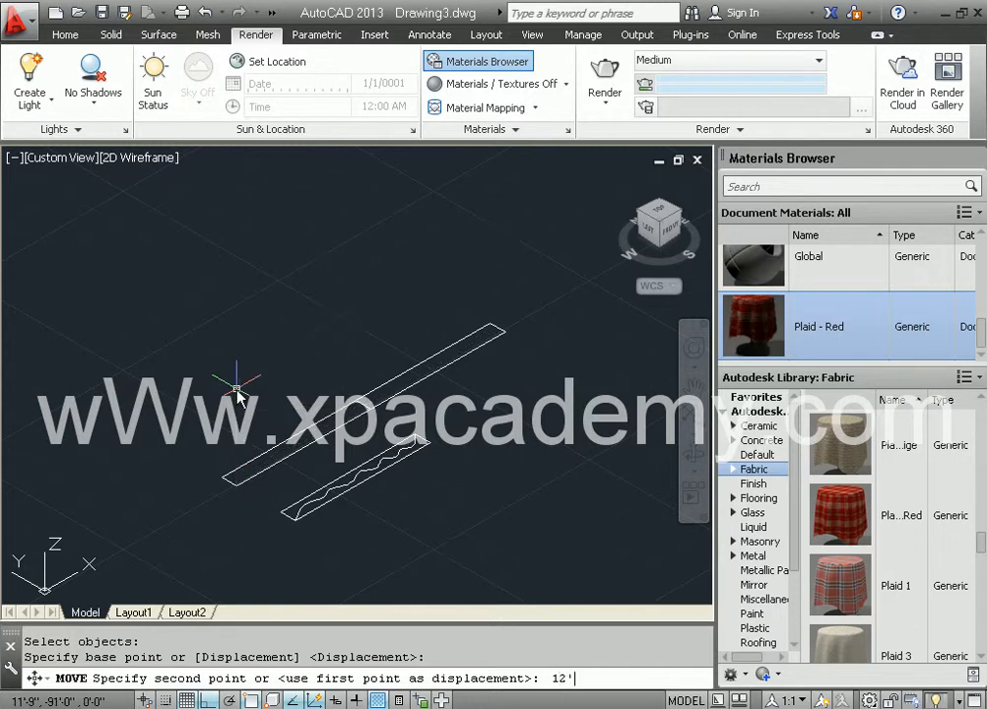
pyautogui.press('Return')
# - Move the half-length wave from its rectangle's near corner to the matching corner of the long strip
pyautogui.write('m')
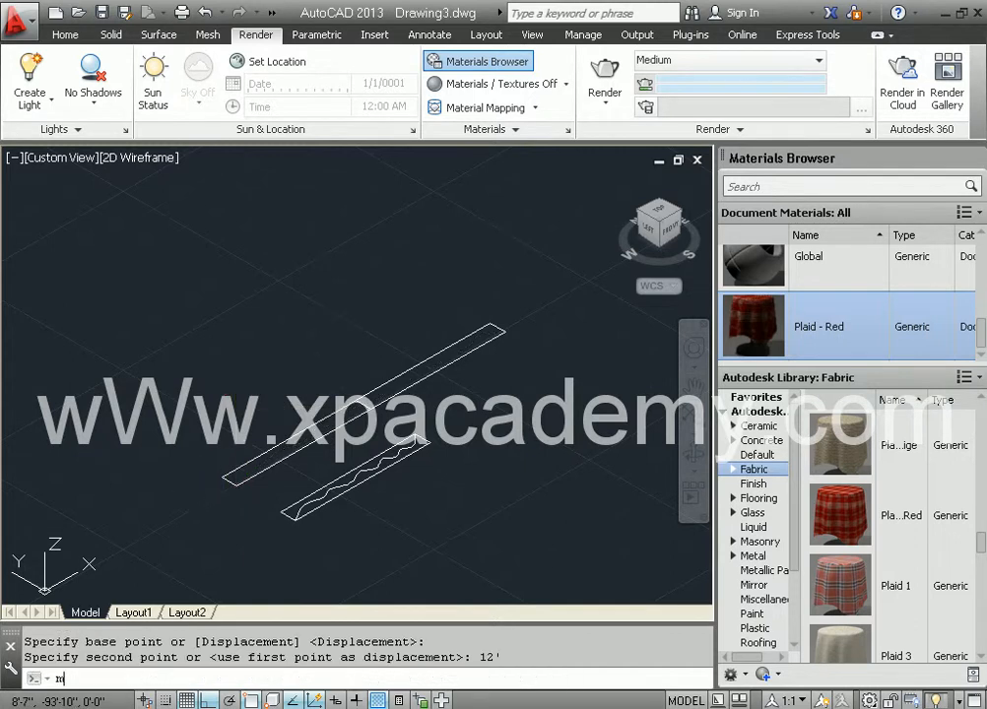
pyautogui.press('Return')
pyautogui.scroll(2, 246, 443)
pyautogui.scroll(1, 325, 433)
pyautogui.click(331, 436)
pyautogui.press('Return')
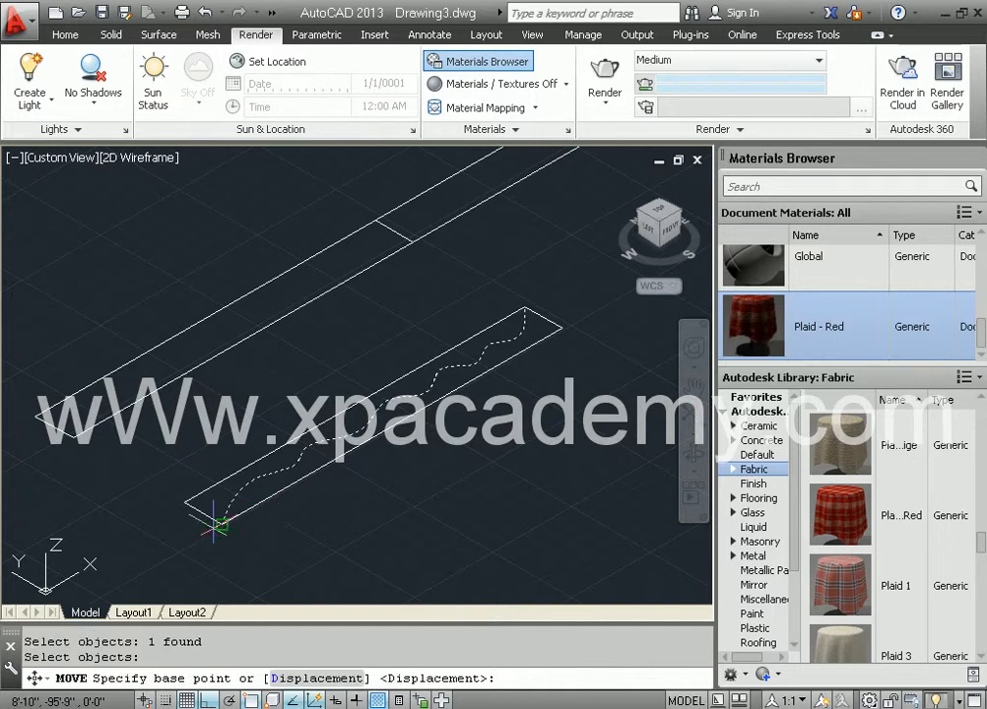
pyautogui.click(223, 524)
pyautogui.click(74, 439)
pyautogui.moveTo(222, 482); pyautogui.dragTo(325, 547, button='middle')
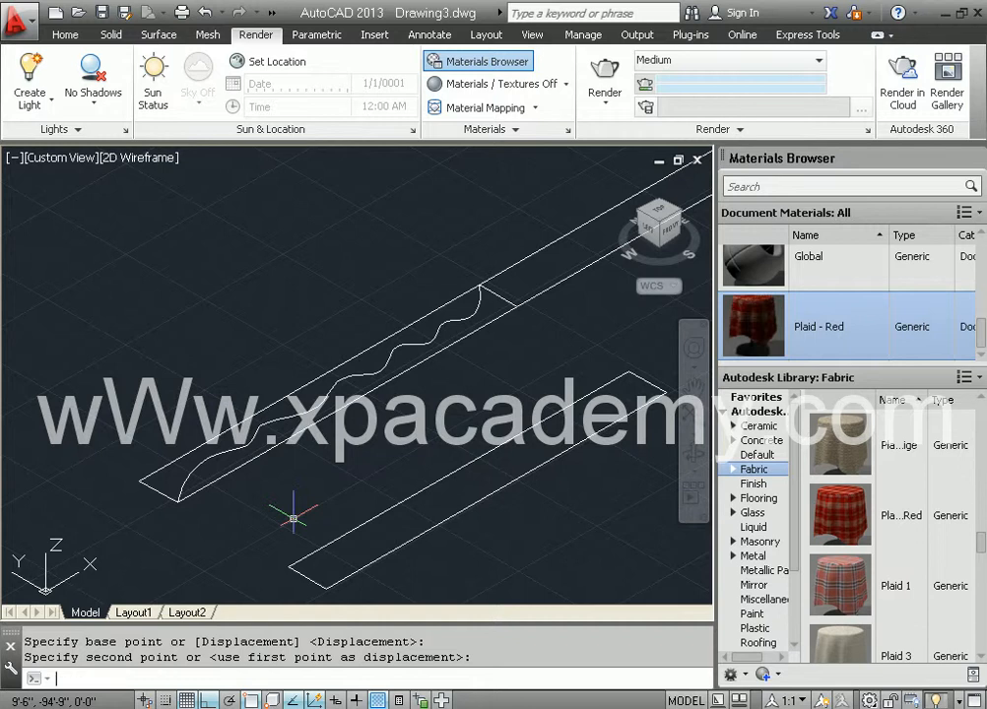
pyautogui.write('m')
pyautogui.press('Return')
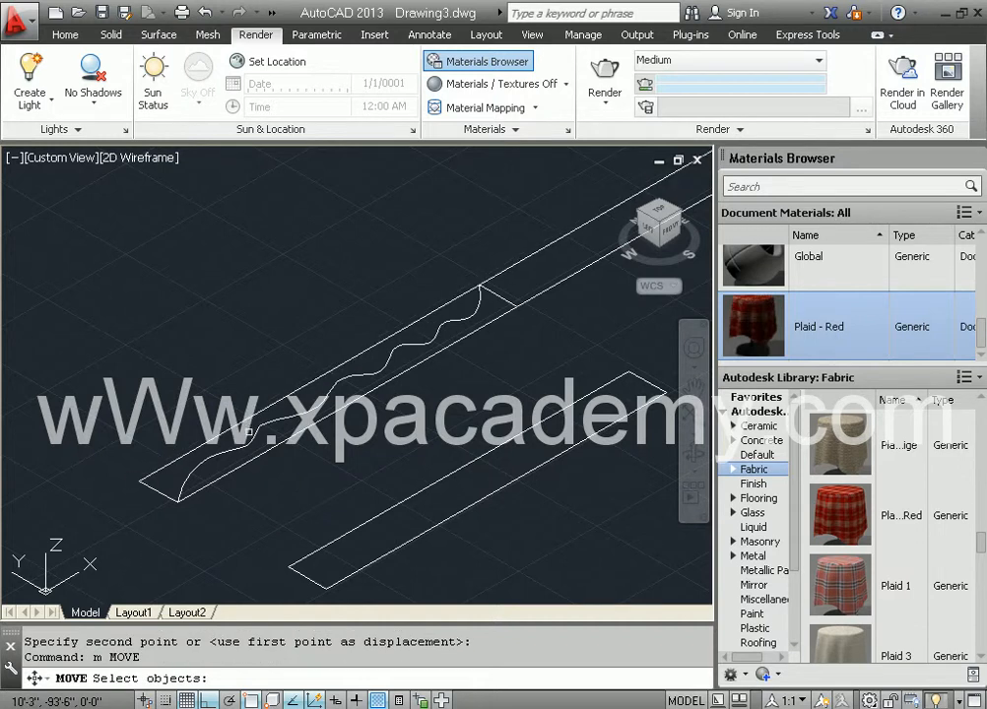
pyautogui.click(219, 451)
pyautogui.press('Return')
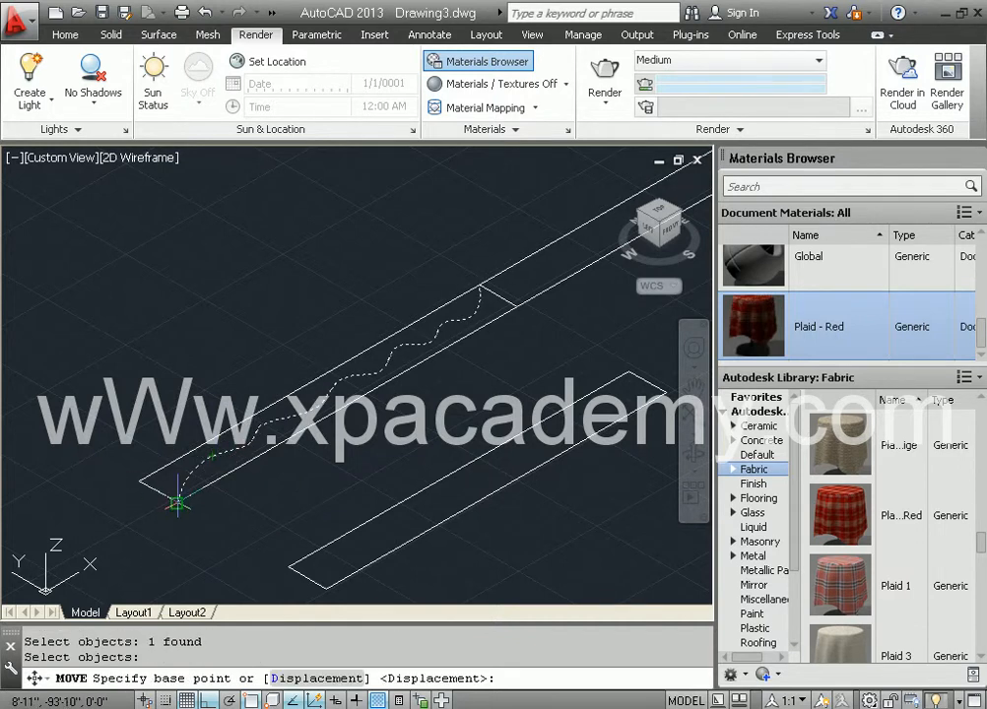
pyautogui.press('Escape')
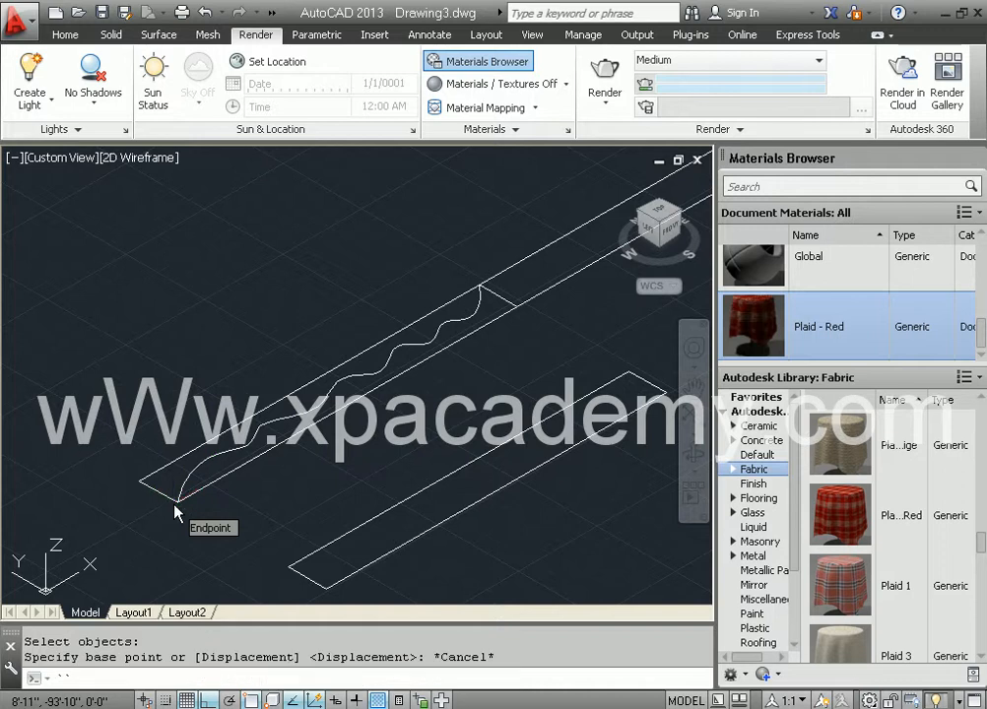
pyautogui.press('Escape')
# - Copy the half-length wave 6' straight up along Z from its endpoint at the strip's corner
pyautogui.write('co')
pyautogui.press('Return')
pyautogui.click(177, 500)
pyautogui.press('Return')
pyautogui.click(177, 502)
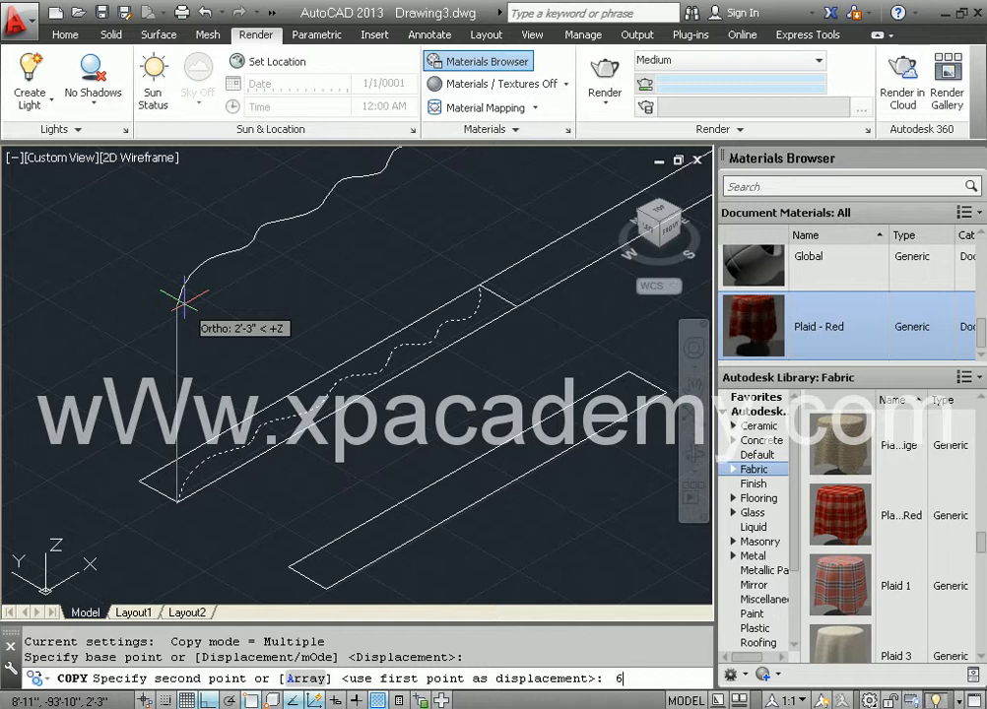
pyautogui.press('Return')
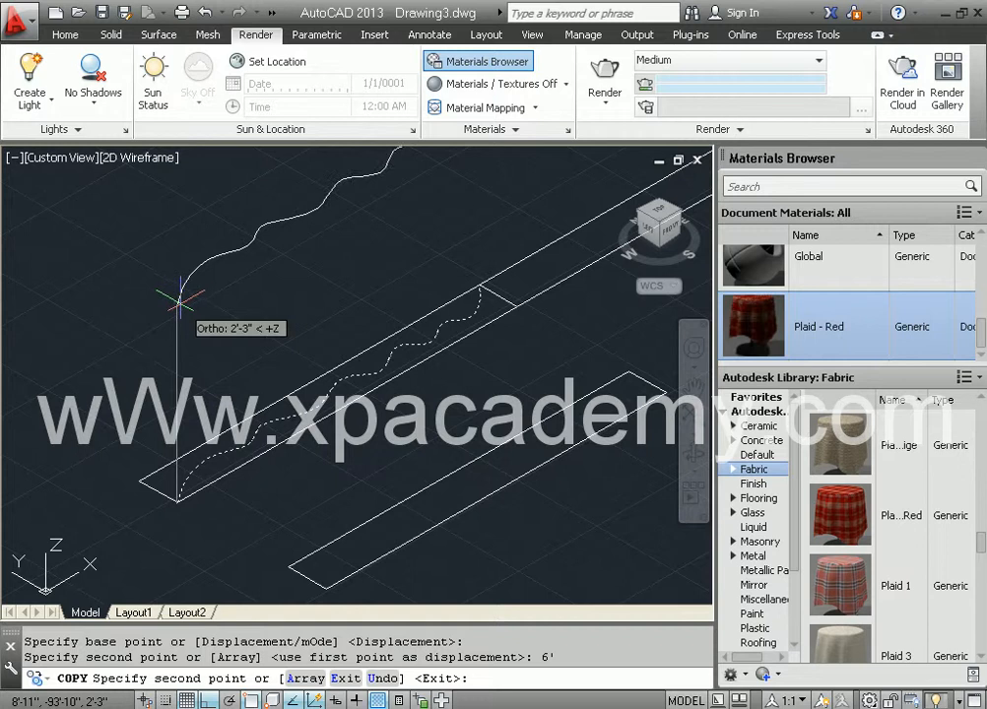
pyautogui.press('Return')
pyautogui.scroll(-2, 214, 290)
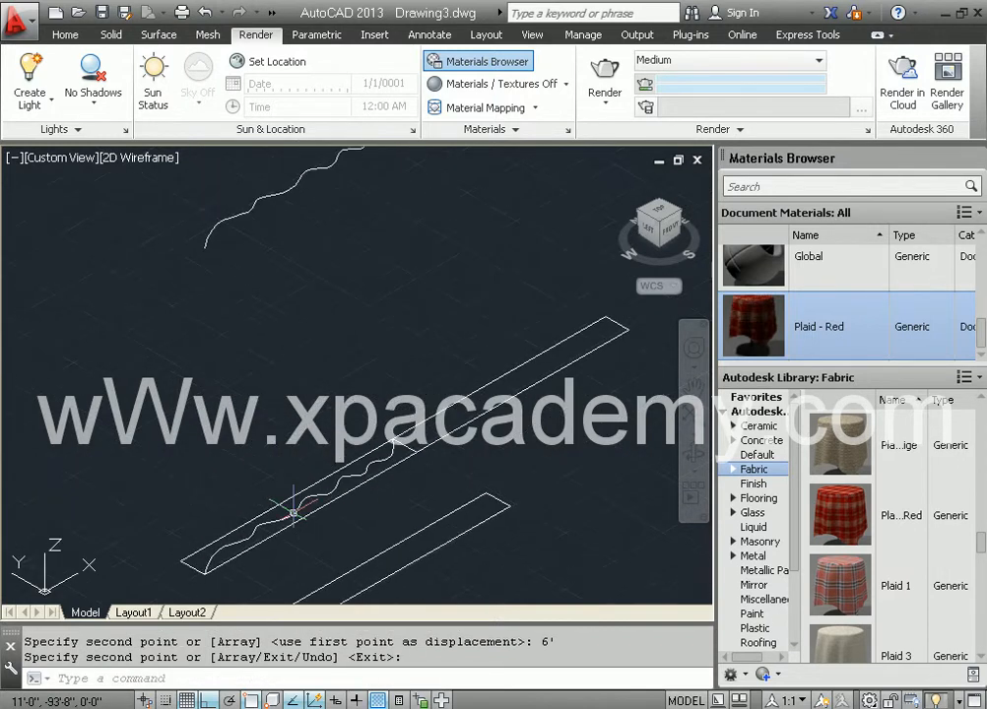
# - Delete the empty half-length rectangle beside the long strip
pyautogui.scroll(-3, 300, 488)
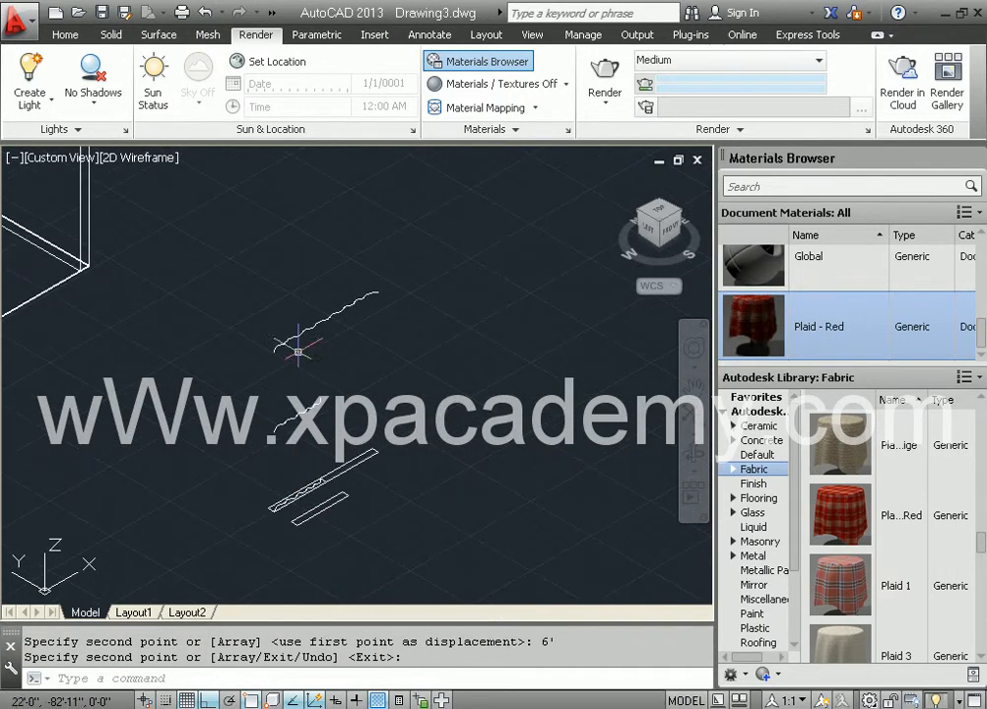
pyautogui.scroll(4, 315, 511)
pyautogui.click(399, 559)
pyautogui.click(338, 485)
pyautogui.press('Delete')
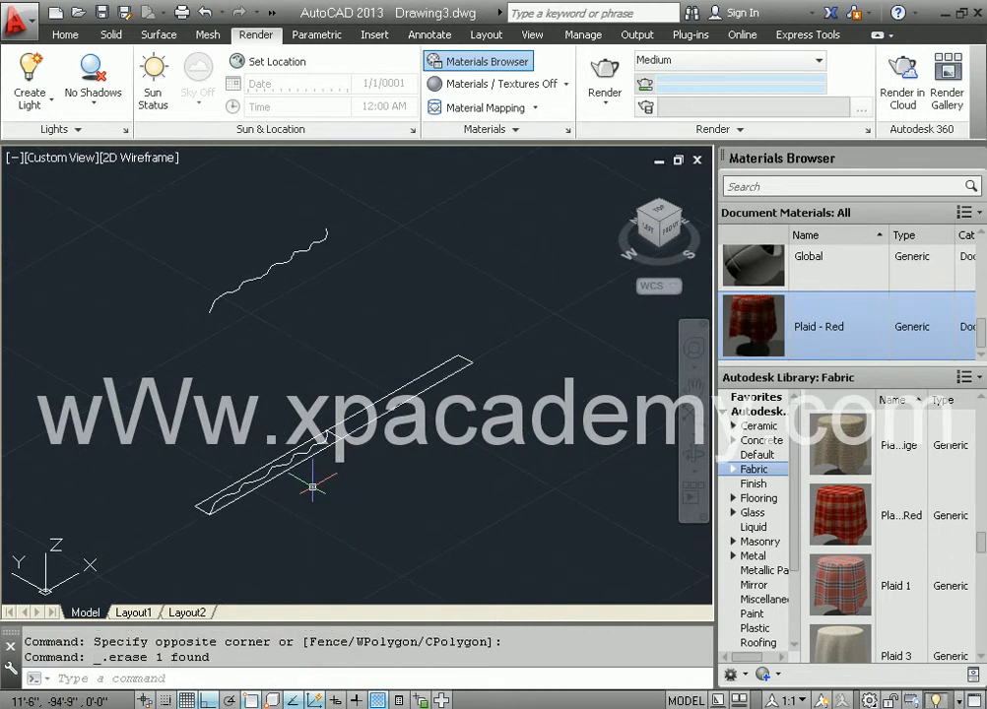
# - Delete the strip's long side lines and the cross line at the far end of the half-length wave
pyautogui.scroll(4, 317, 471)
pyautogui.click(324, 414)
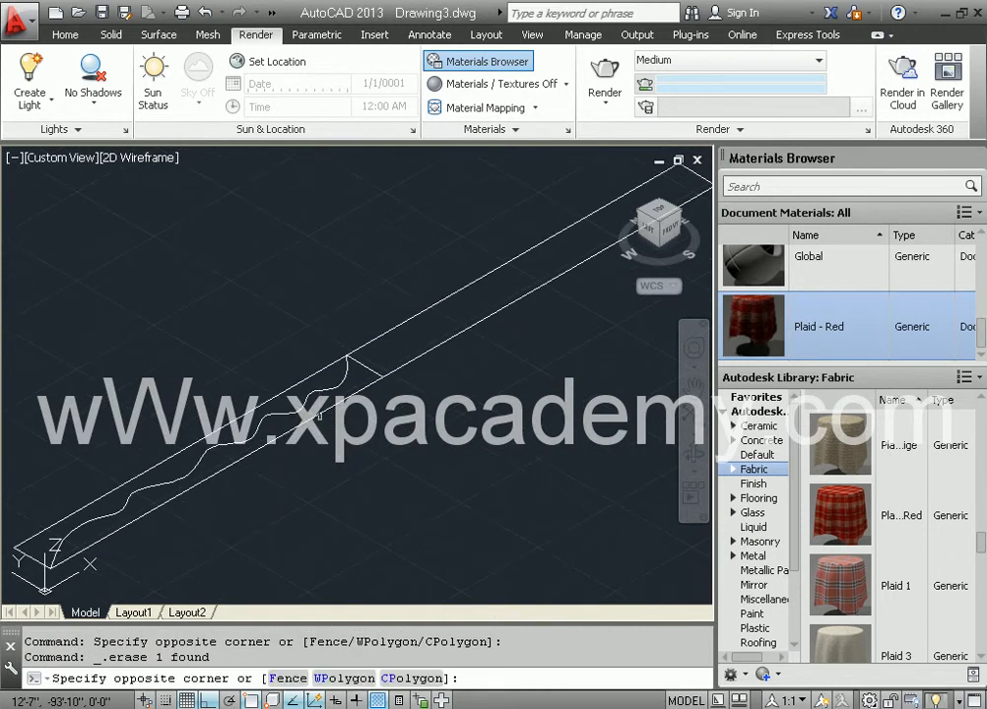
pyautogui.click(337, 401)
pyautogui.click(336, 399)
pyautogui.click(356, 397)
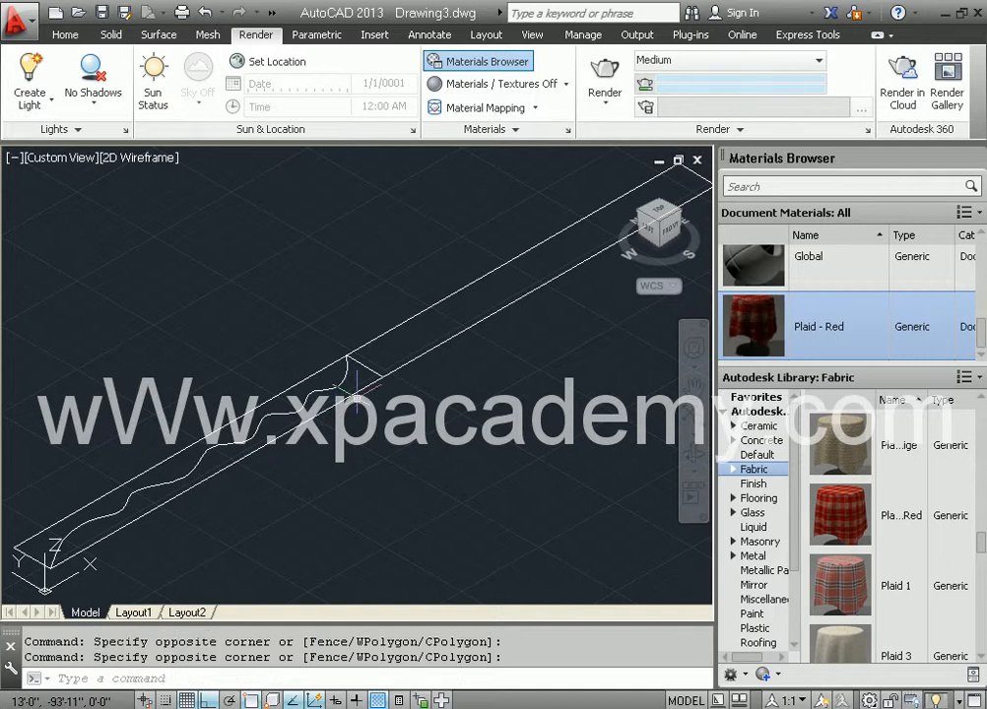
pyautogui.click(403, 400)
pyautogui.click(371, 387)
pyautogui.press('Delete')
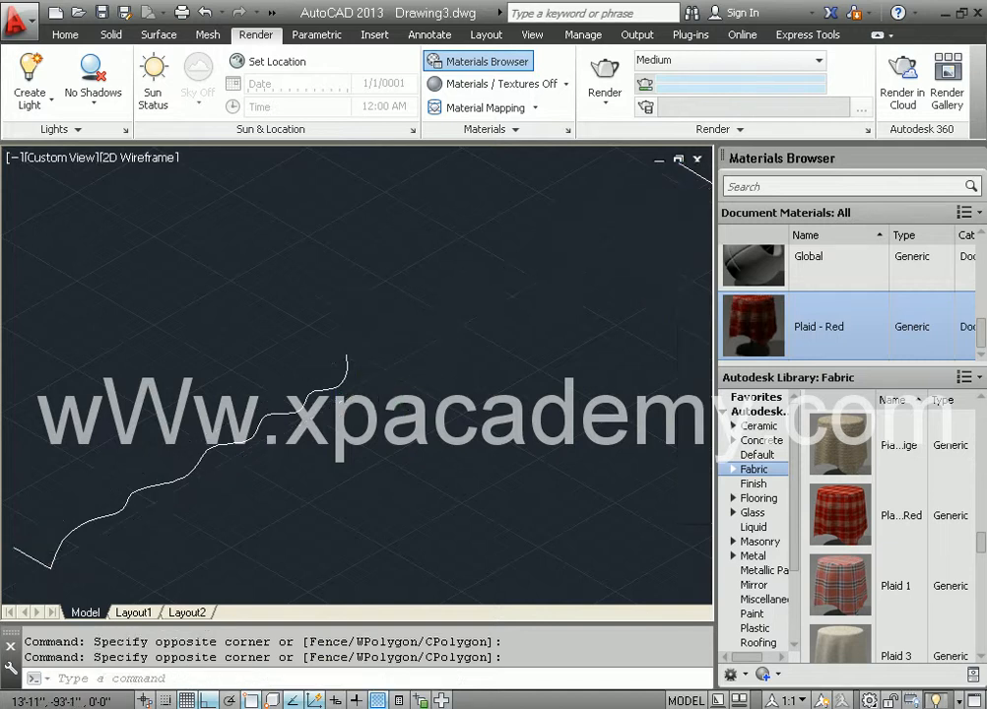
# - Delete the two remaining short end lines of the strip, leaving only the three wave curves
pyautogui.scroll(-2, 333, 399)
pyautogui.moveTo(322, 429); pyautogui.dragTo(284, 479, button='middle')
pyautogui.click(392, 313)
pyautogui.click(582, 379)
pyautogui.click(573, 365)
pyautogui.click(460, 280)
pyautogui.press('Delete')
pyautogui.moveTo(329, 379); pyautogui.dragTo(533, 298, button='middle')
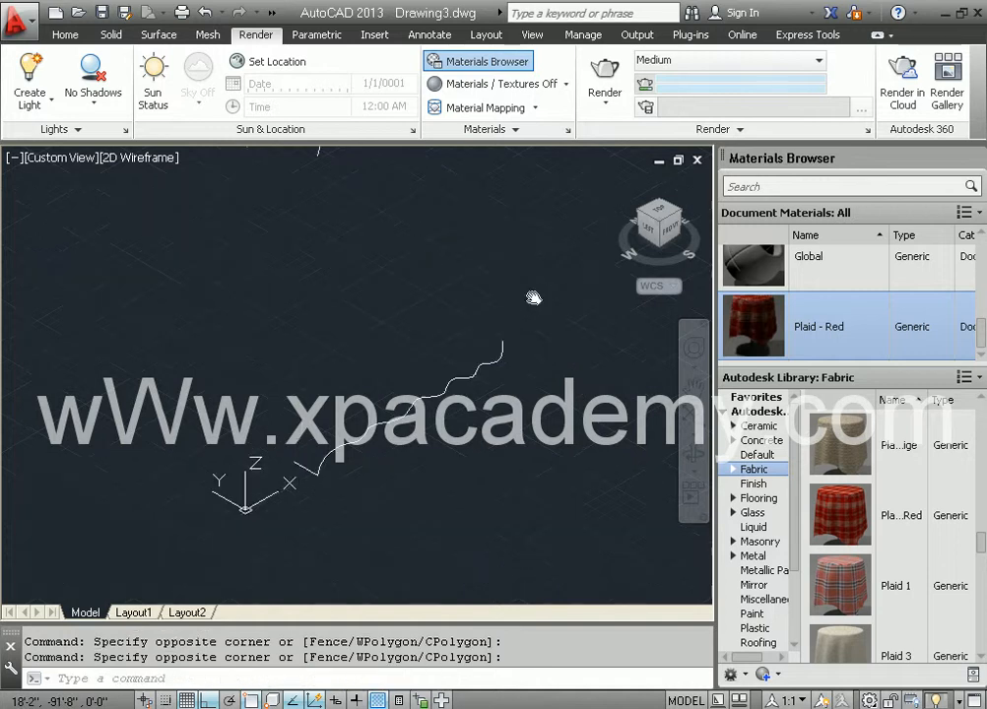
pyautogui.scroll(2, 311, 483)
pyautogui.press('Delete')
pyautogui.scroll(-2, 281, 459)
pyautogui.moveTo(308, 330)
pyautogui.mouseDown(button='middle')
pyautogui.moveTo(303, 429)
pyautogui.moveTo(279, 480)
pyautogui.mouseUp(button='middle')
pyautogui.scroll(-2, 308, 427)
pyautogui.scroll(-2, 279, 467)
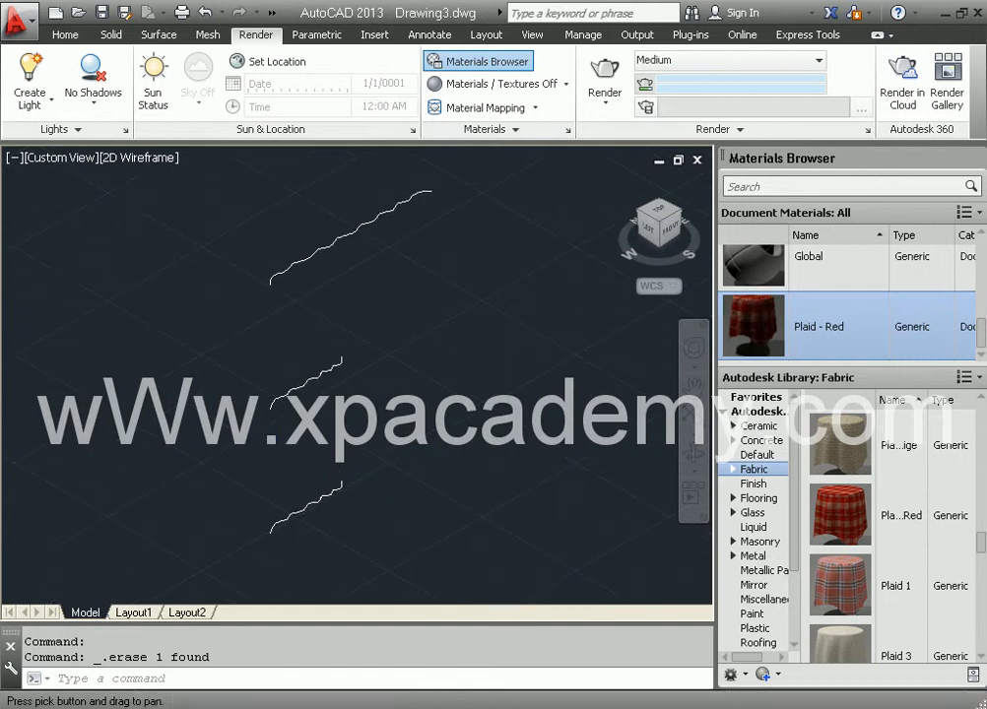
# - Loft through the three waves in order from highest to lowest, using cross sections only
pyautogui.click(65, 35)
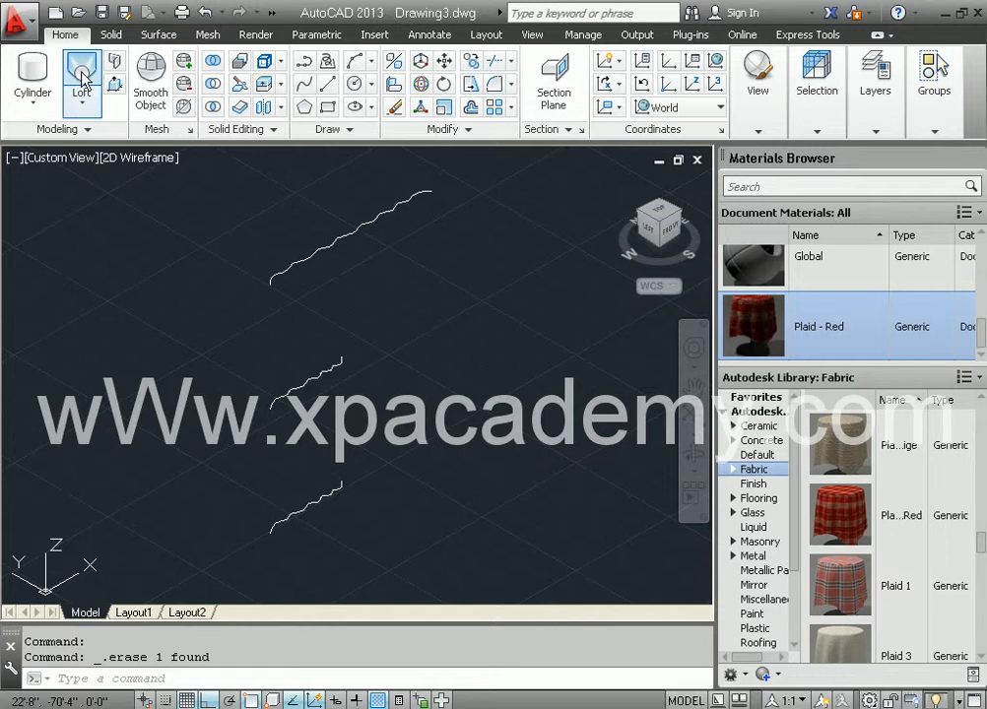
pyautogui.click(82, 79)
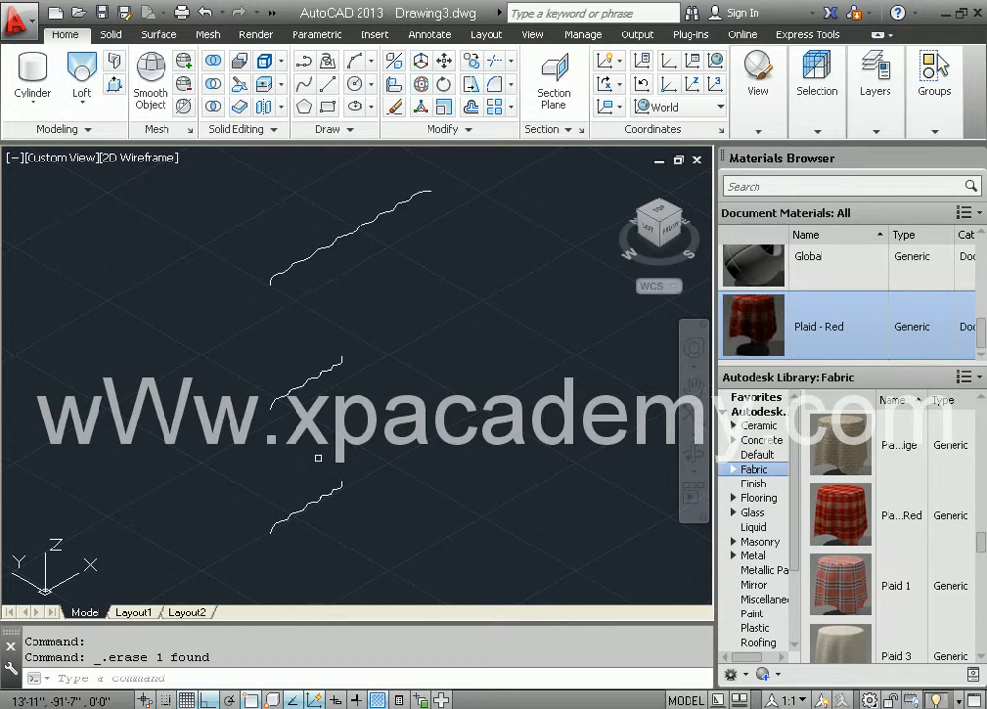
pyautogui.click(276, 284)
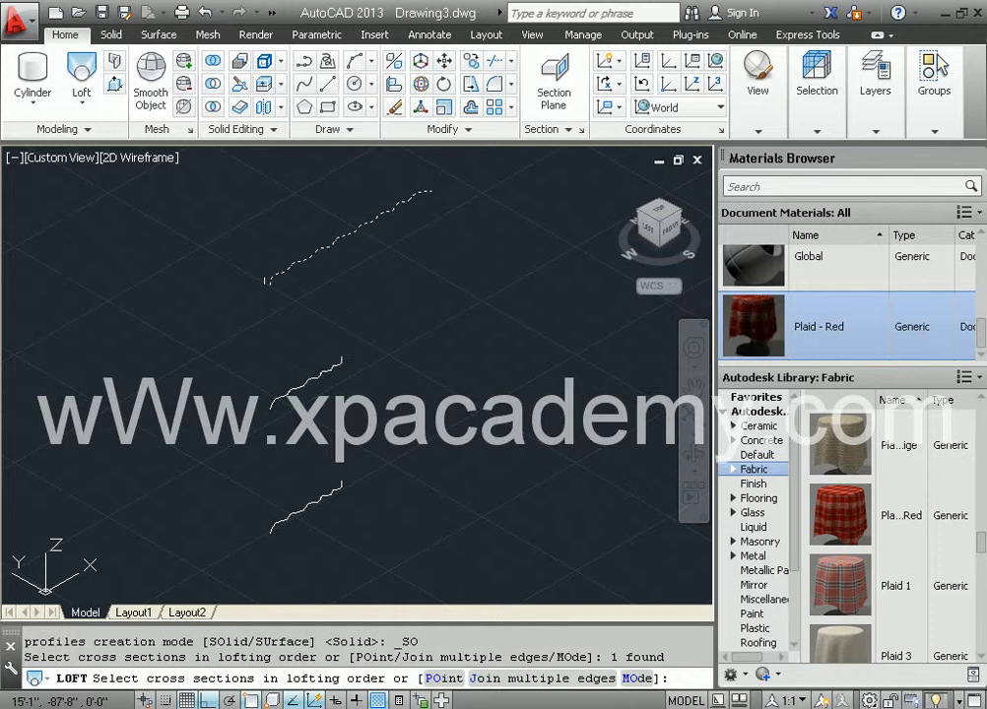
pyautogui.click(285, 394)
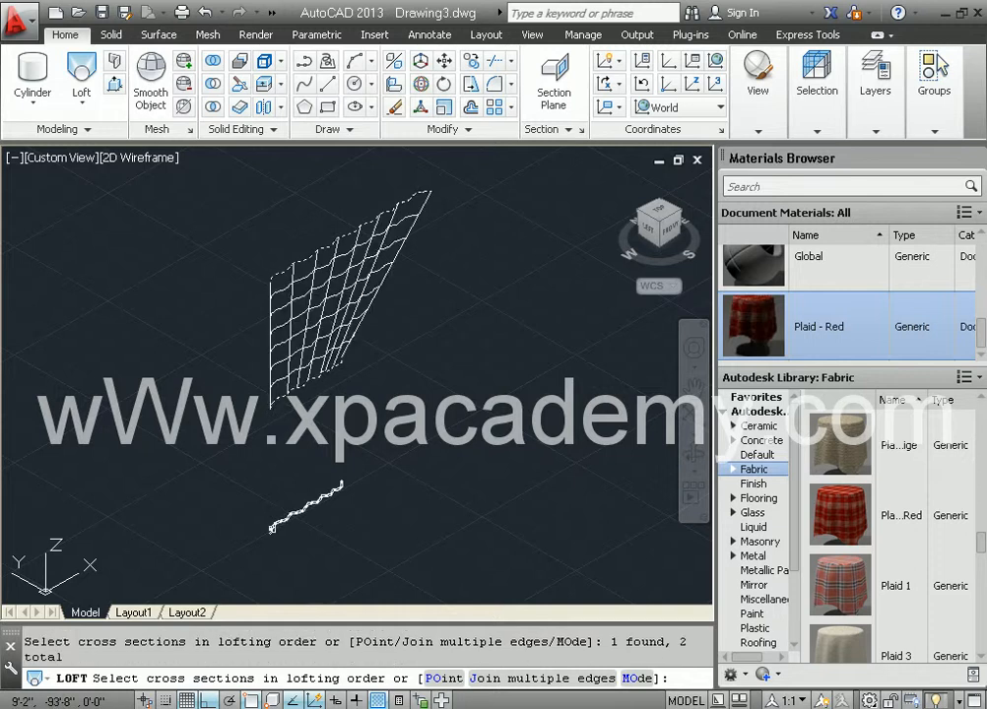
pyautogui.click(272, 528)
pyautogui.press('Return')
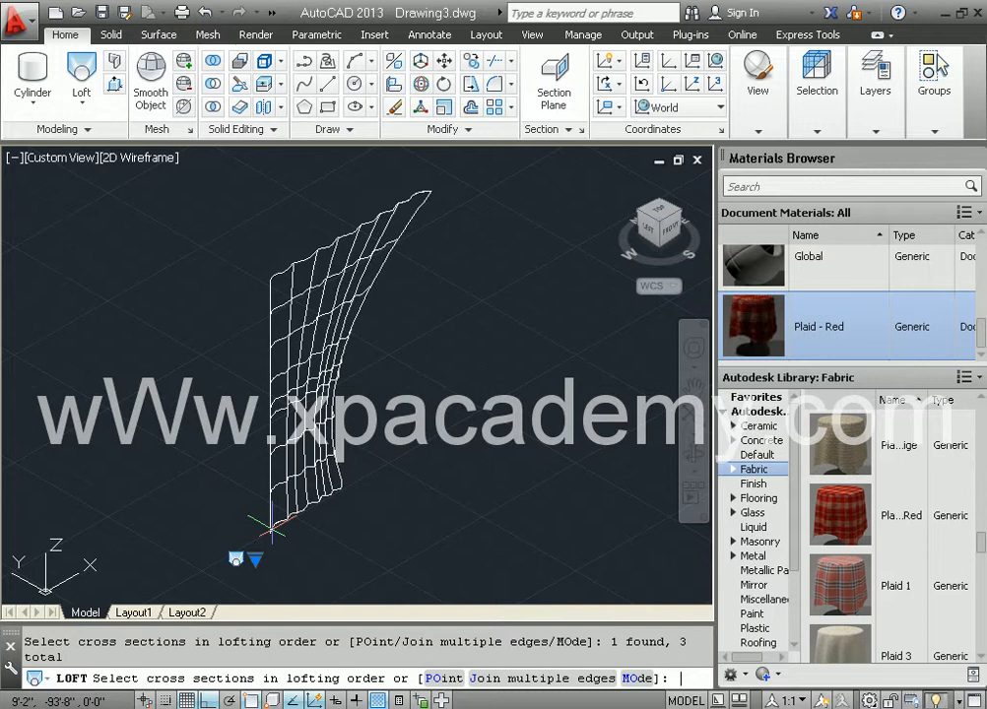
pyautogui.press('Return')
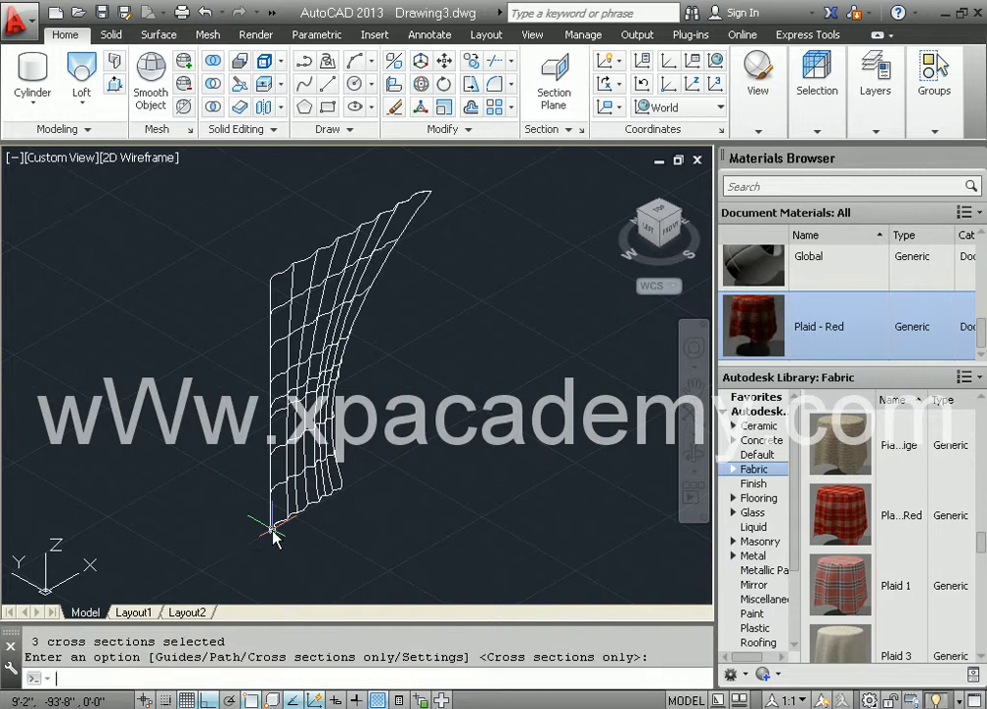
# - Set the viewport's visual style to Realistic and view the lofted curtain more closely
pyautogui.moveTo(425, 454); pyautogui.dragTo(357, 483, button='middle')
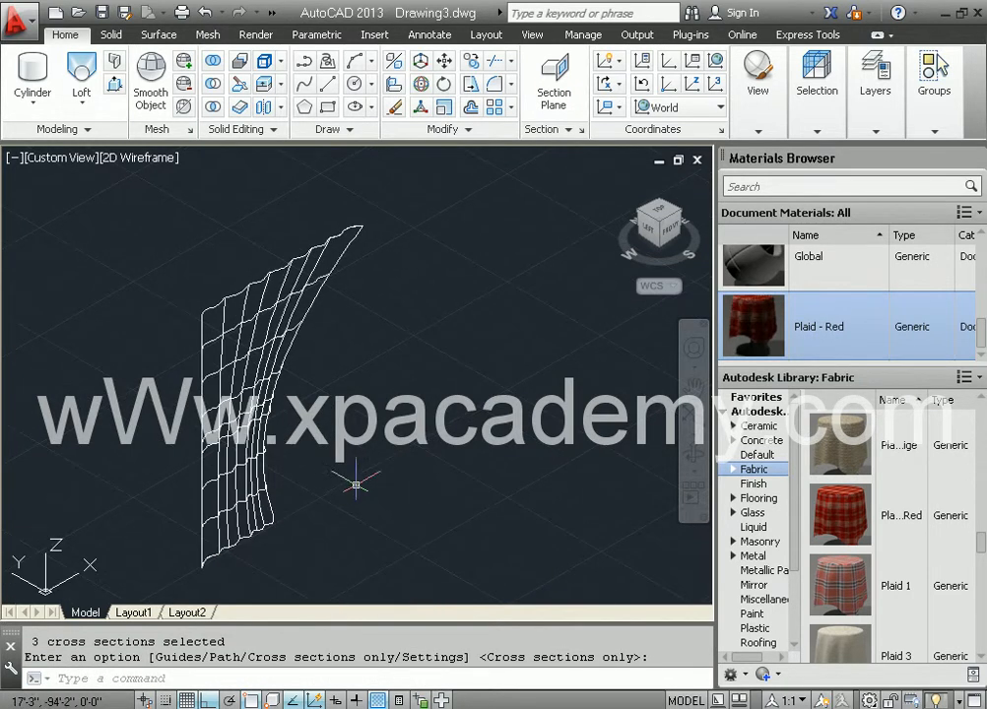
pyautogui.click(125, 159)
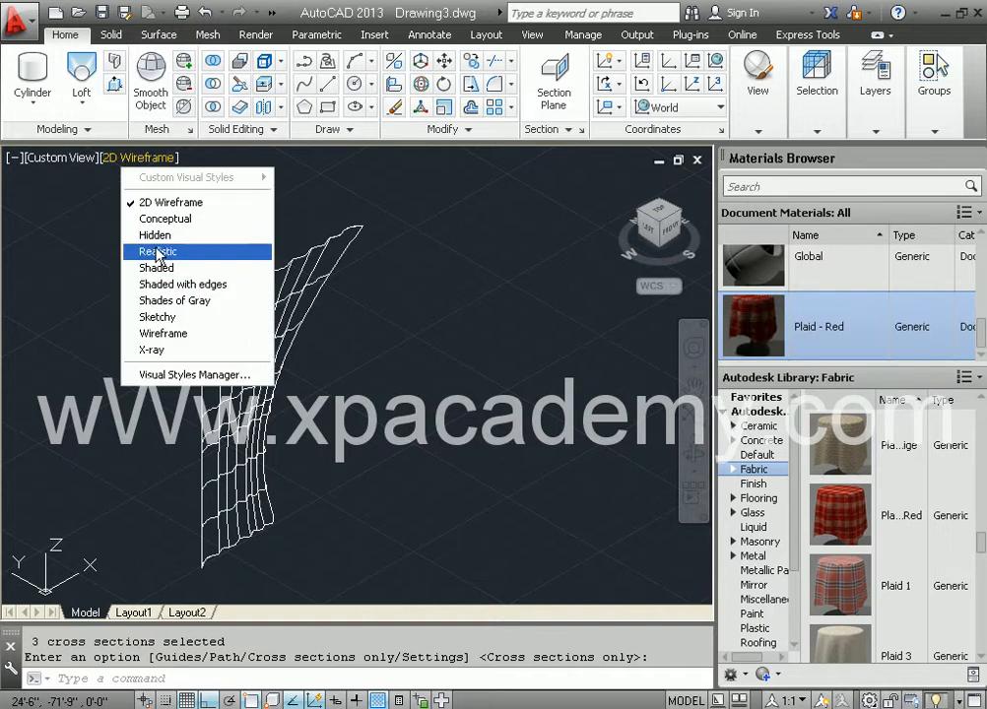
pyautogui.click(157, 252)
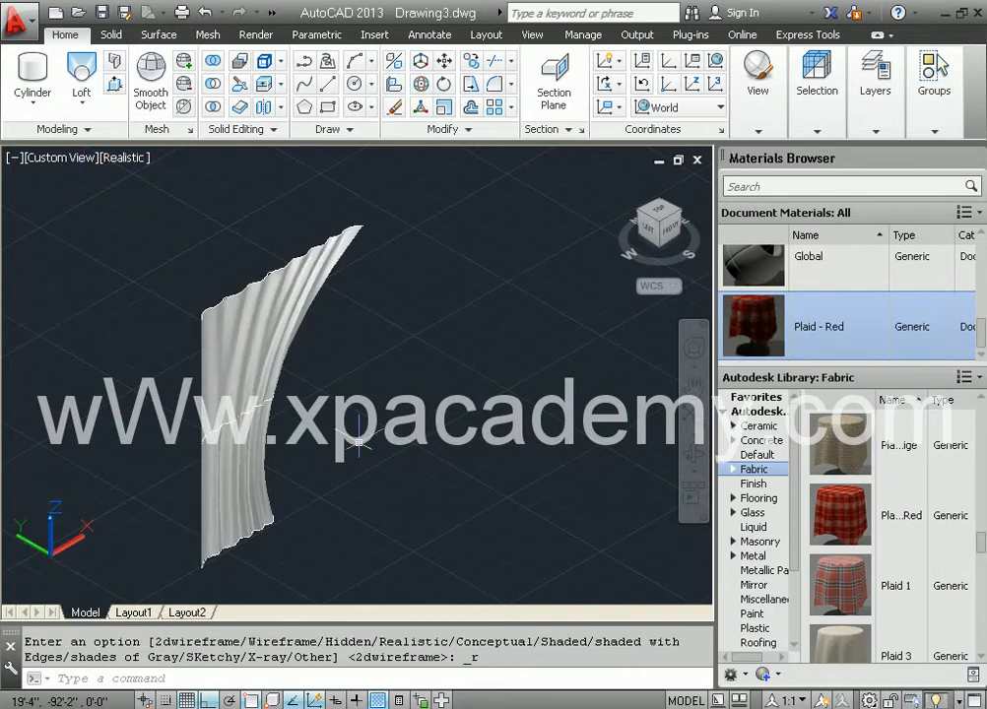
pyautogui.keyDown('shift'); pyautogui.moveTo(155, 408); pyautogui.dragTo(305, 425, button='middle'); pyautogui.keyUp('shift')
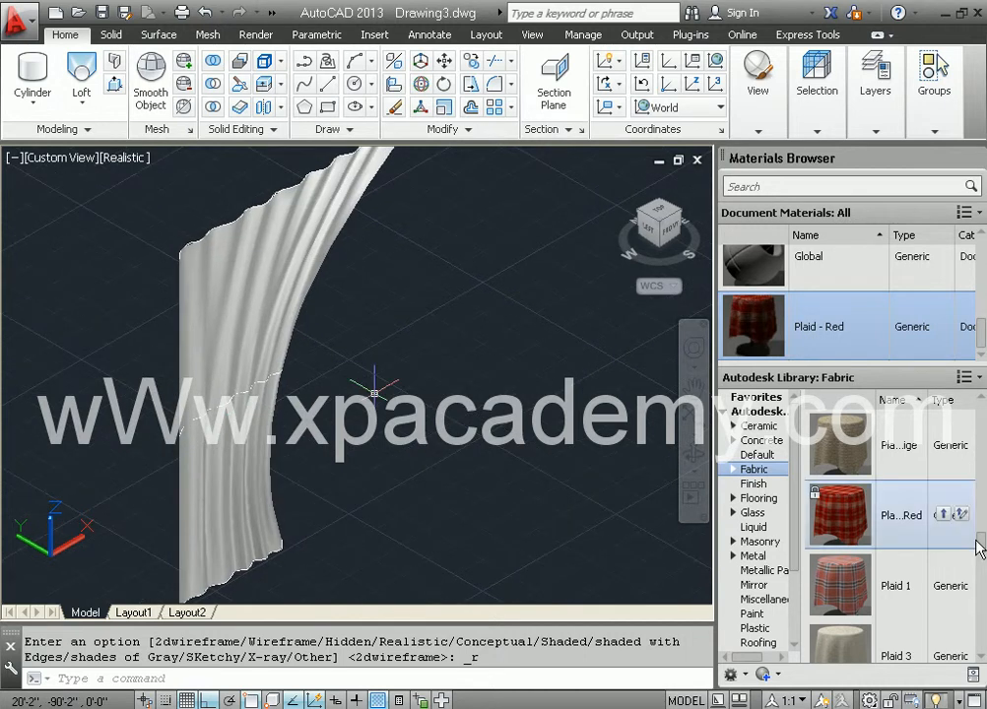
# - Add the Lace material from the Fabric library to the document and apply it to the lofted curtain
pyautogui.moveTo(982, 548); pyautogui.dragTo(982, 653)
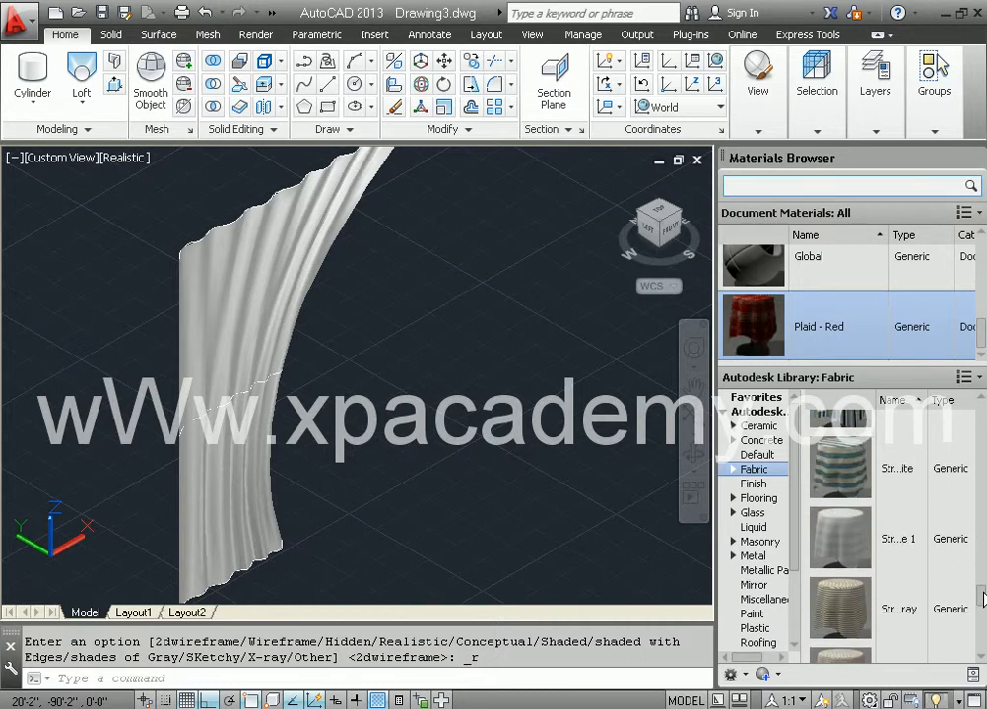
pyautogui.moveTo(982, 544); pyautogui.dragTo(983, 488)
pyautogui.moveTo(962, 486)
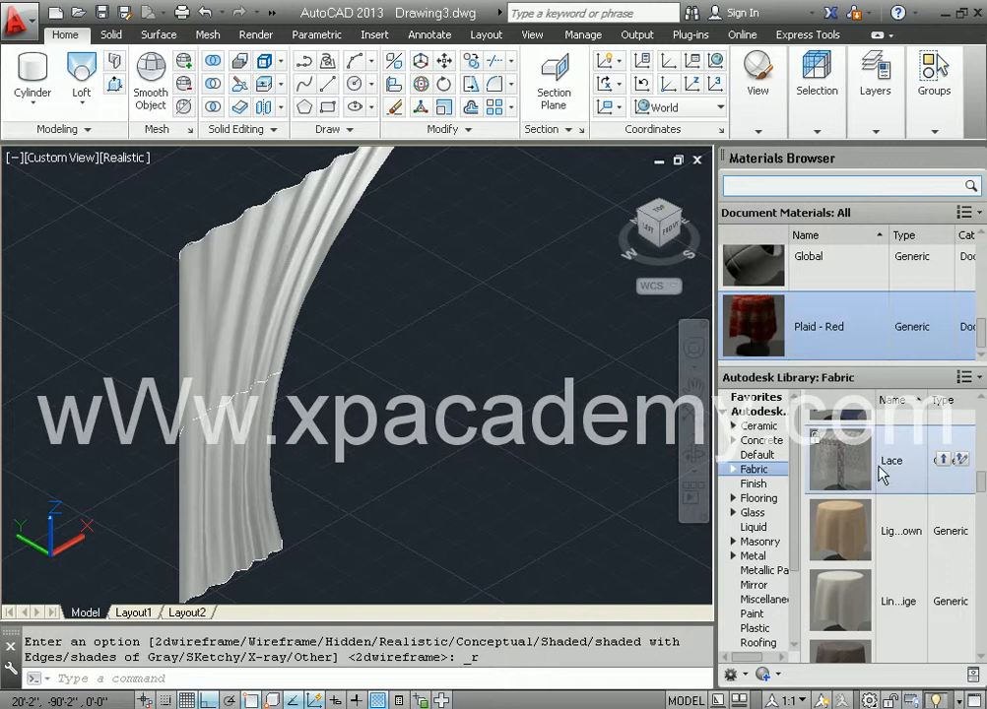
pyautogui.click(942, 459)
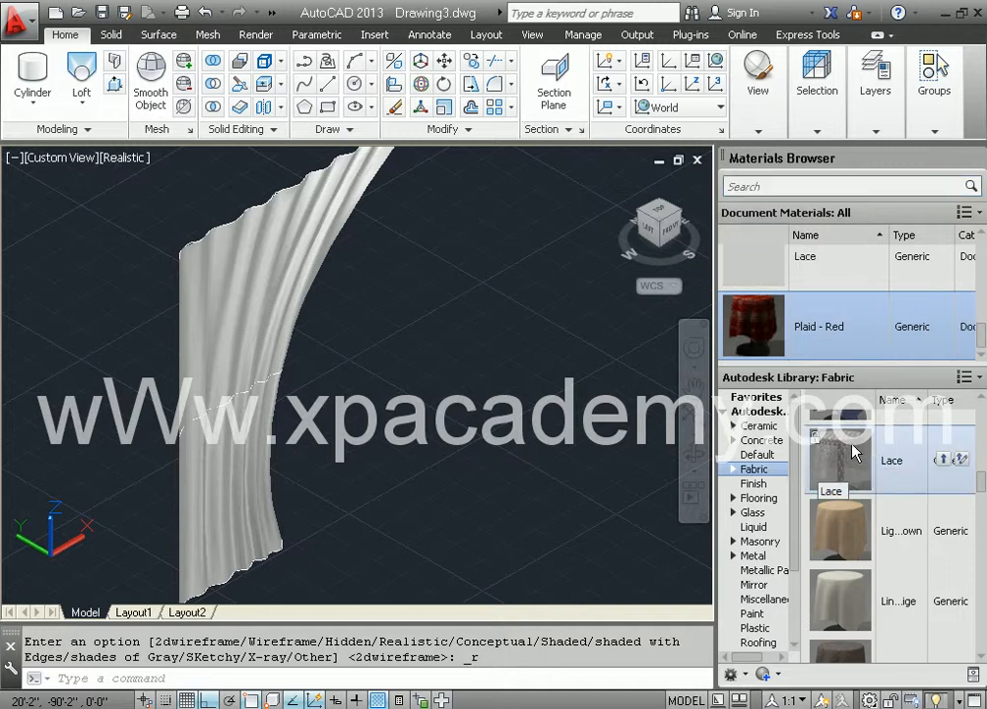
pyautogui.click(763, 278)
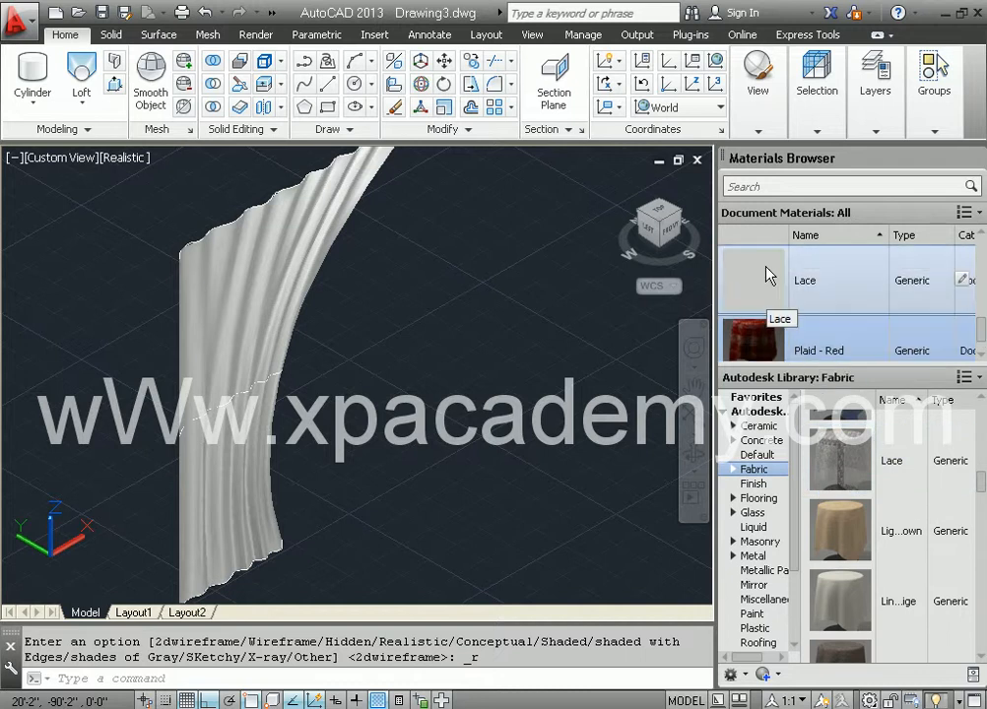
pyautogui.moveTo(765, 281); pyautogui.dragTo(271, 276)
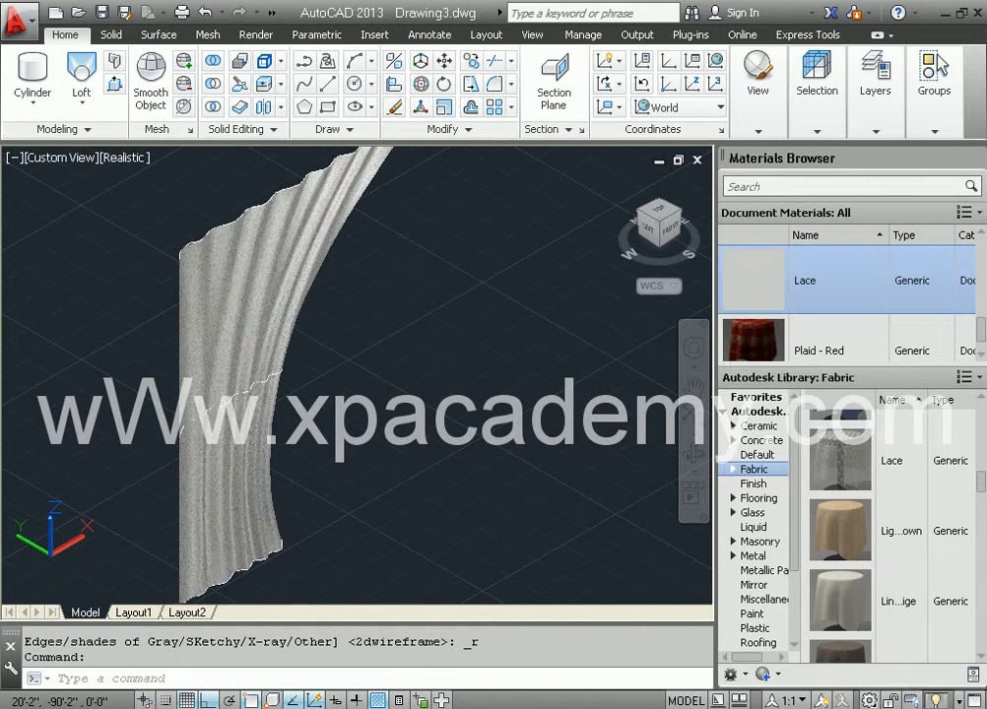
# - Edit the Lace material's color image so its sample size is 4' wide and 4' high
pyautogui.scroll(4, 264, 323)
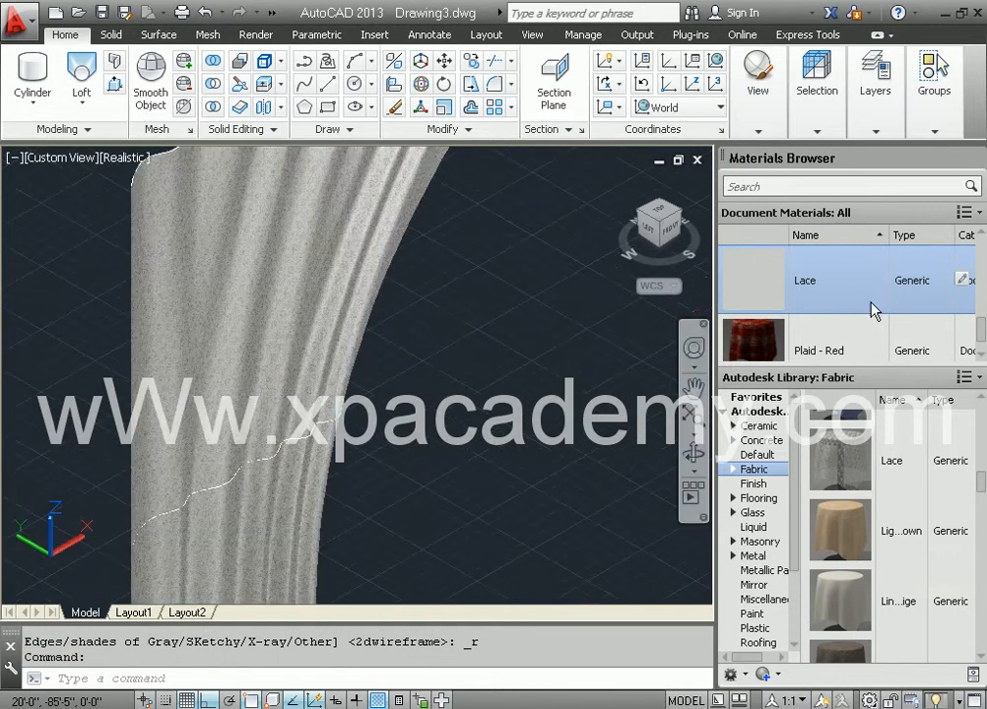
pyautogui.click(963, 281)
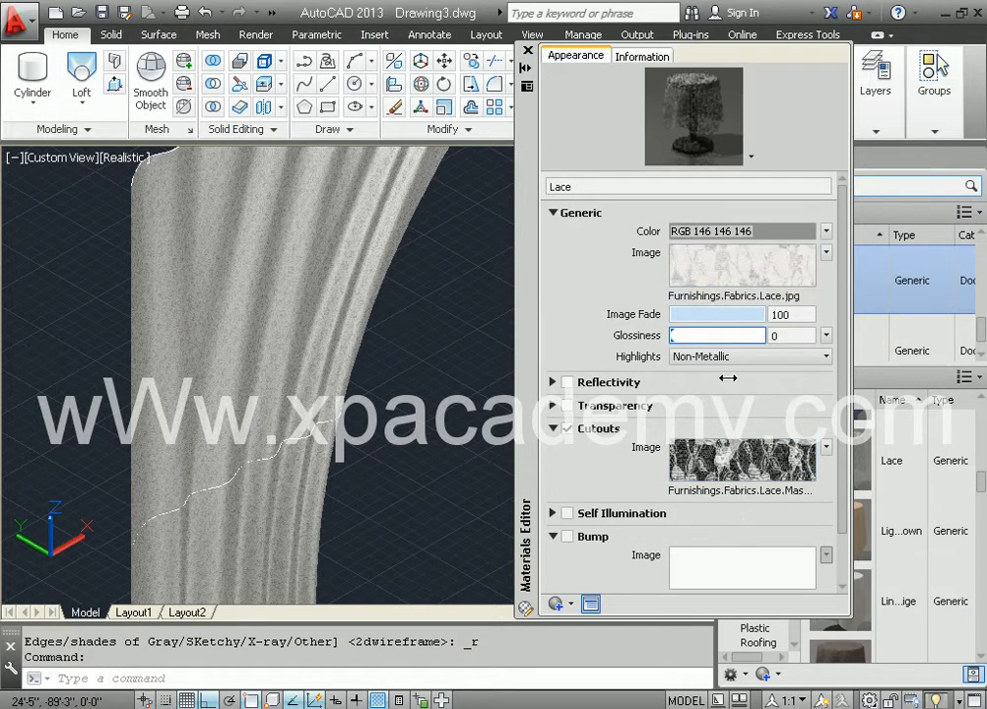
pyautogui.click(740, 275)
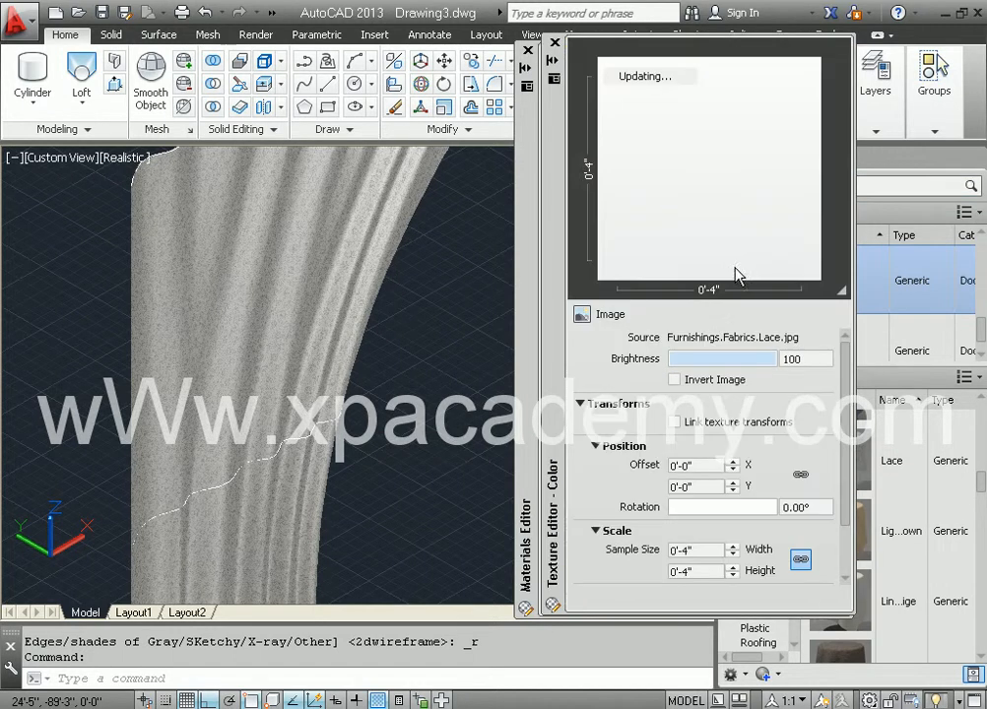
pyautogui.doubleClick(710, 551)
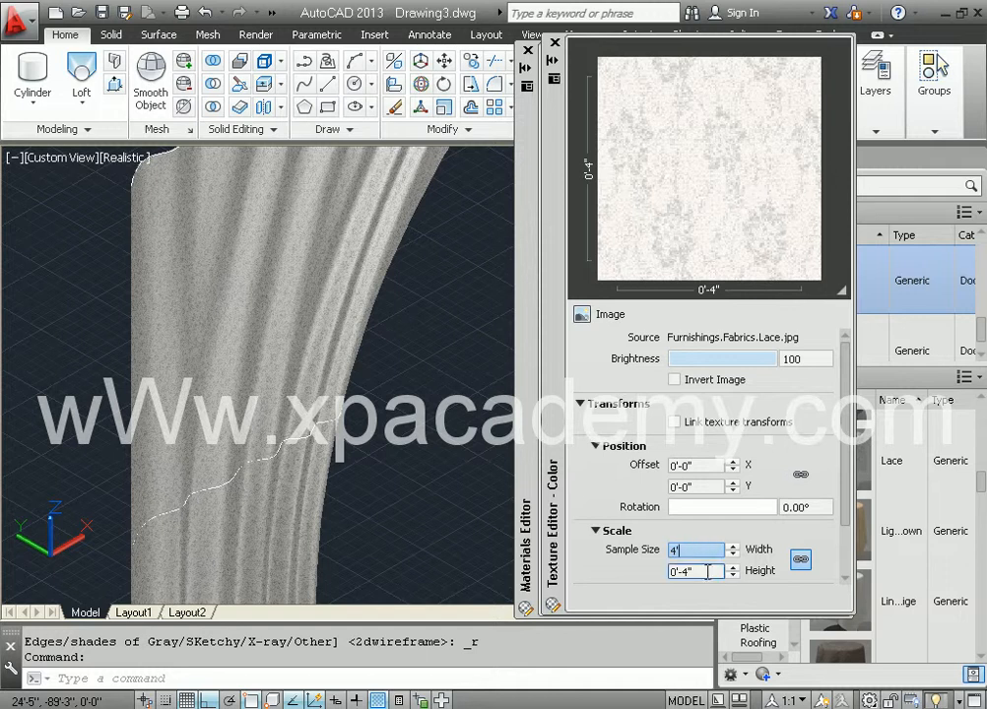
pyautogui.press('Tab')
pyautogui.write('4')
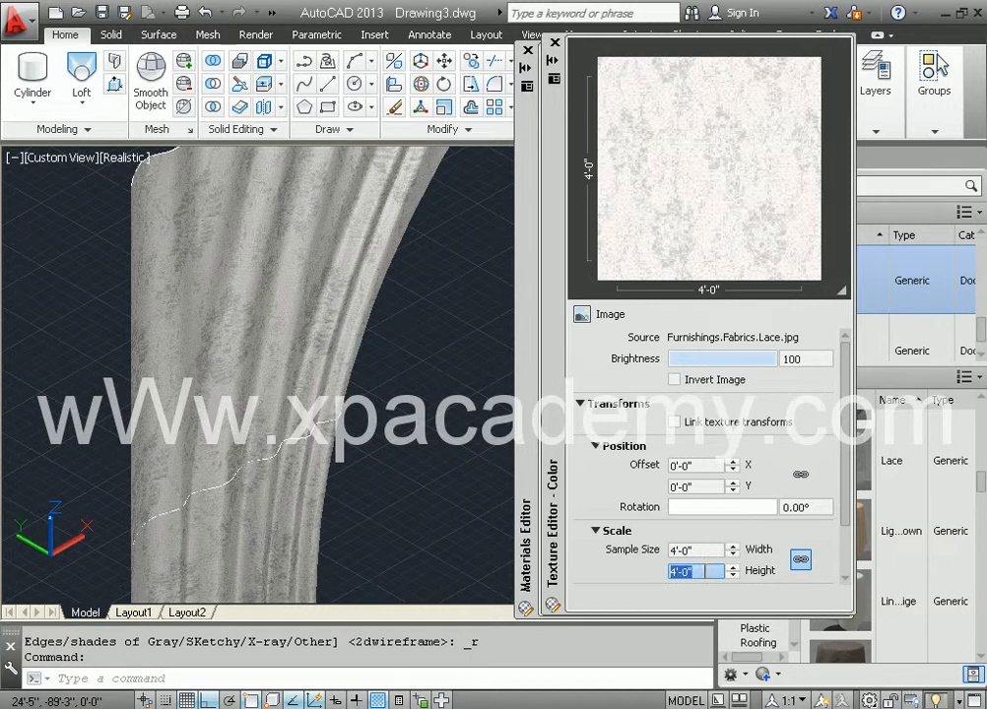
pyautogui.click(555, 45)
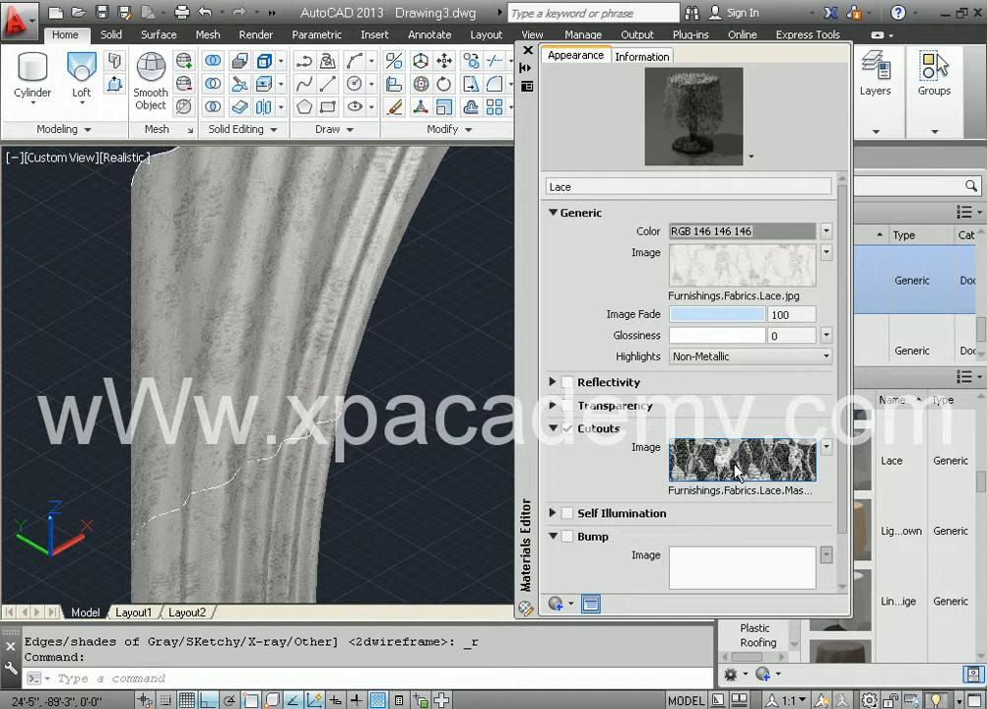
# - Set the sample size of the Lace material's cutouts image to 4' wide and 4' high
pyautogui.click(734, 473)
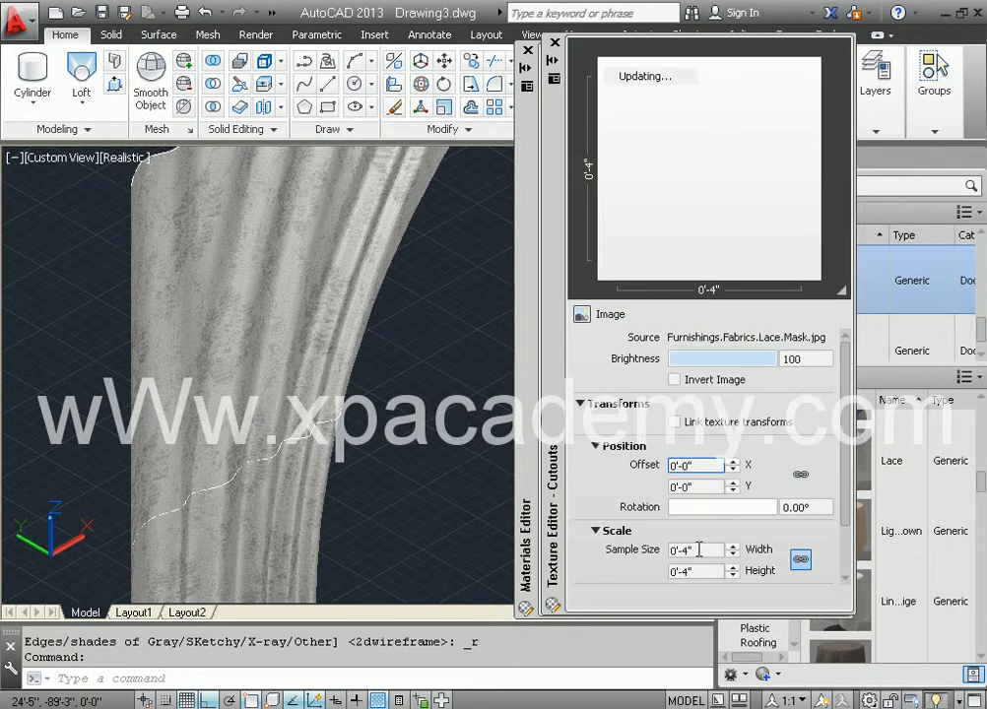
pyautogui.doubleClick(698, 550)
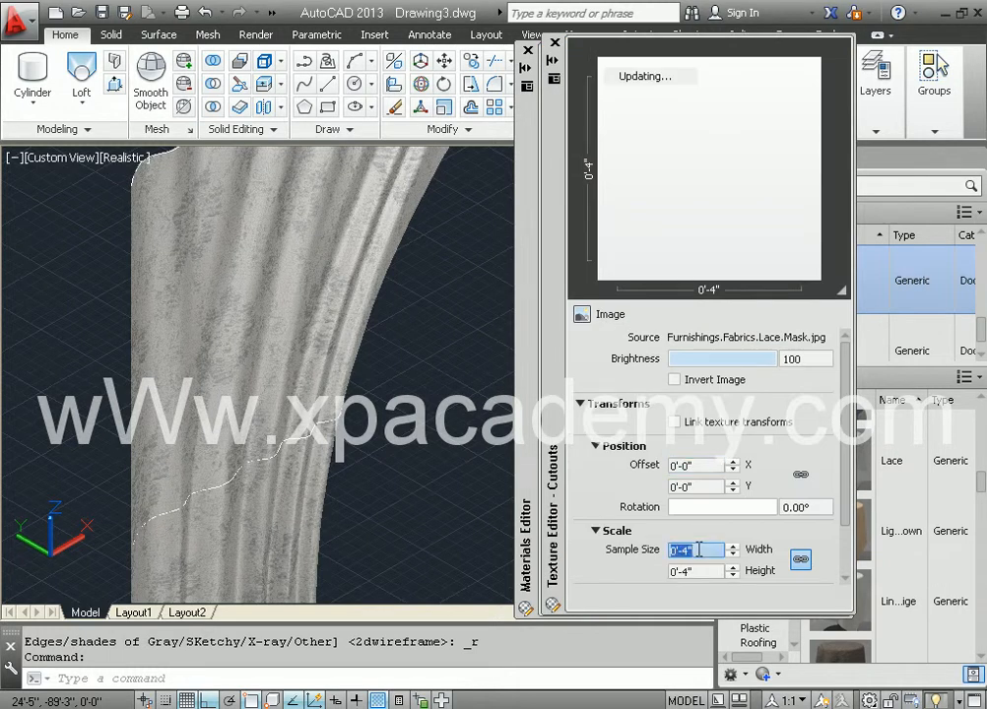
pyautogui.write("4'")
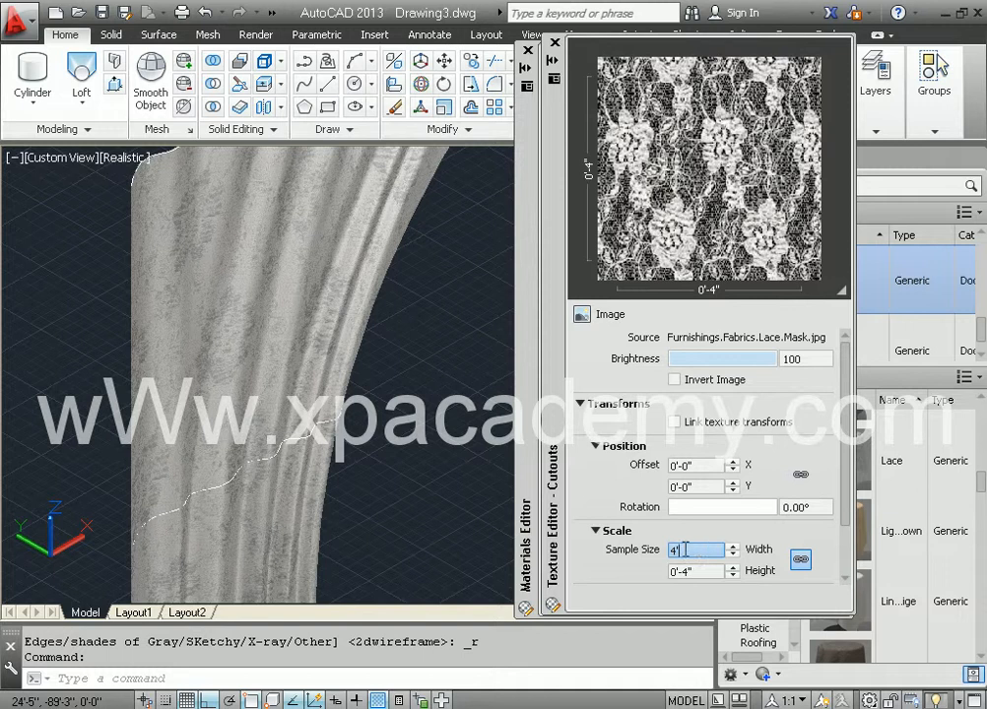
pyautogui.press('Tab')
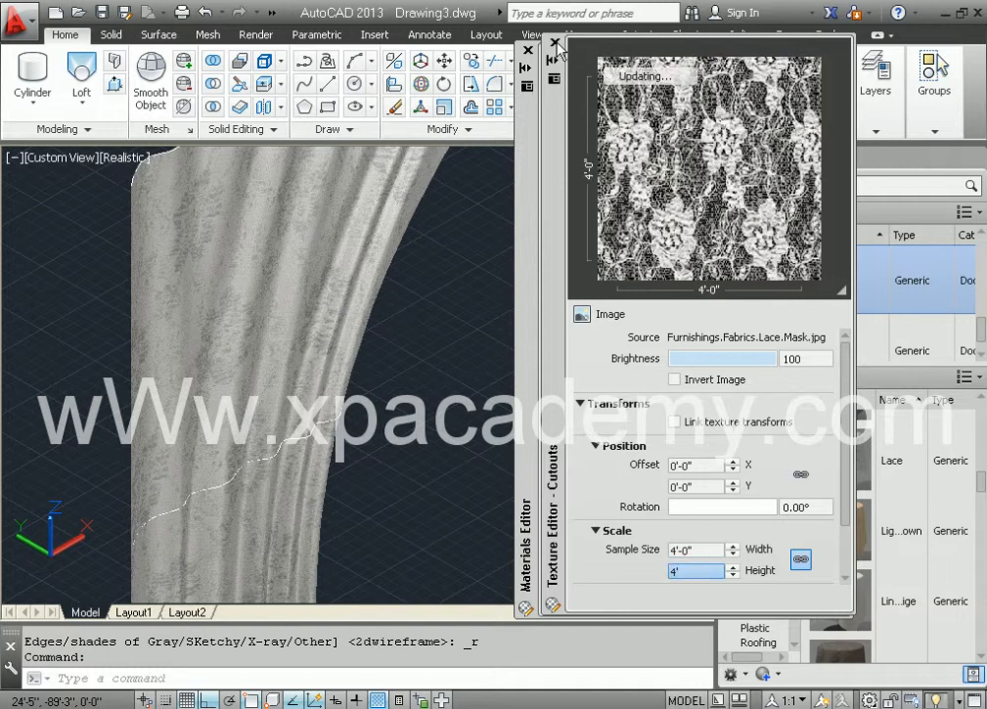
pyautogui.click(555, 45)
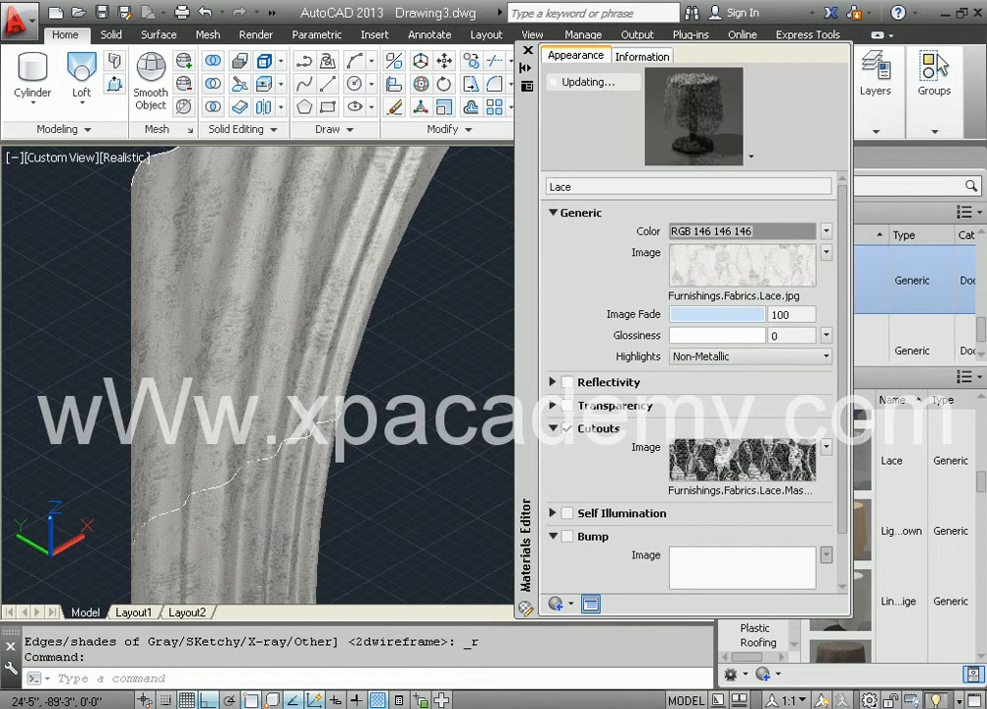
# - Move the lofted curtain by its upper corner to the window wall's top inner corner at the room's open front, letting it lose surface associativity
pyautogui.moveTo(426, 356); pyautogui.dragTo(375, 352, button='middle')
pyautogui.scroll(-2, 425, 353)
pyautogui.scroll(-2, 427, 353)
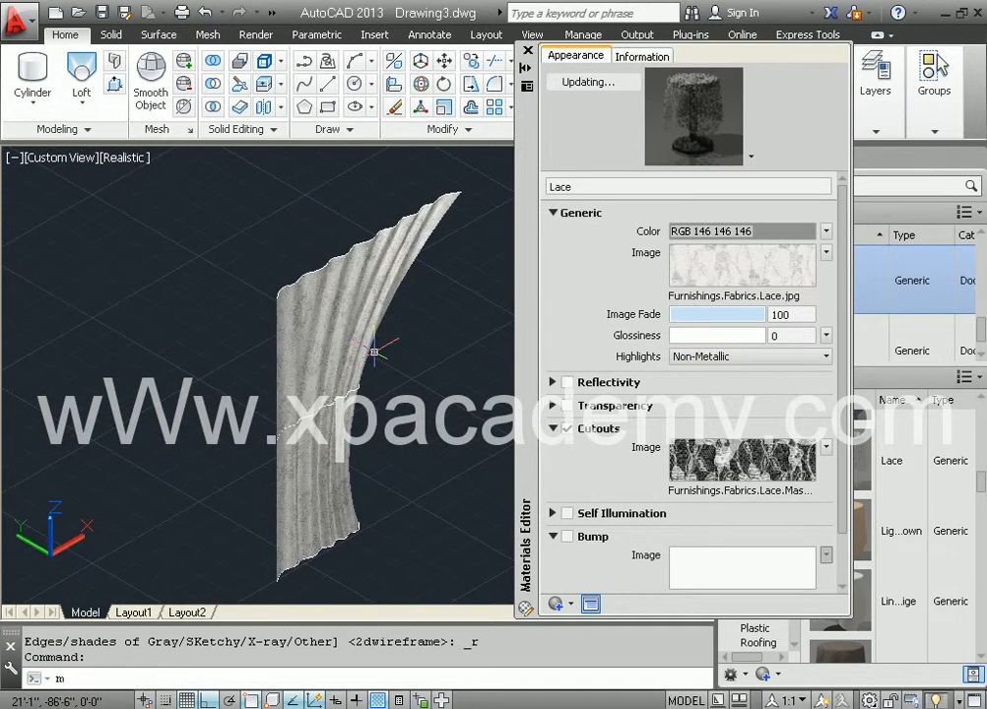
pyautogui.write('m')
pyautogui.press('Return')
pyautogui.click(264, 357)
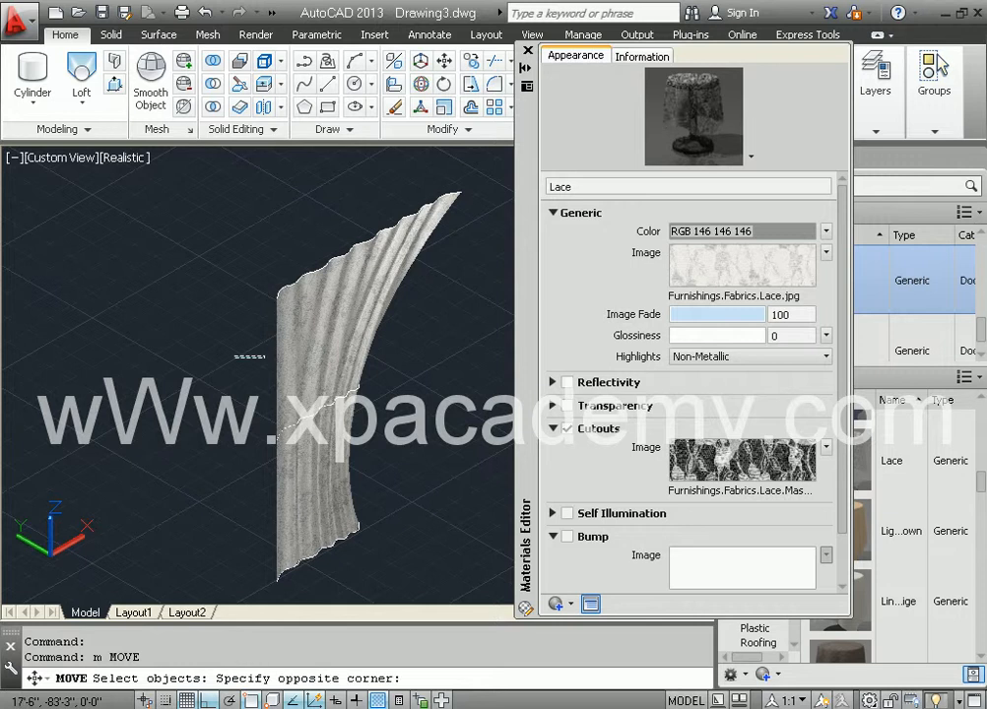
pyautogui.click(222, 286)
pyautogui.click(360, 361)
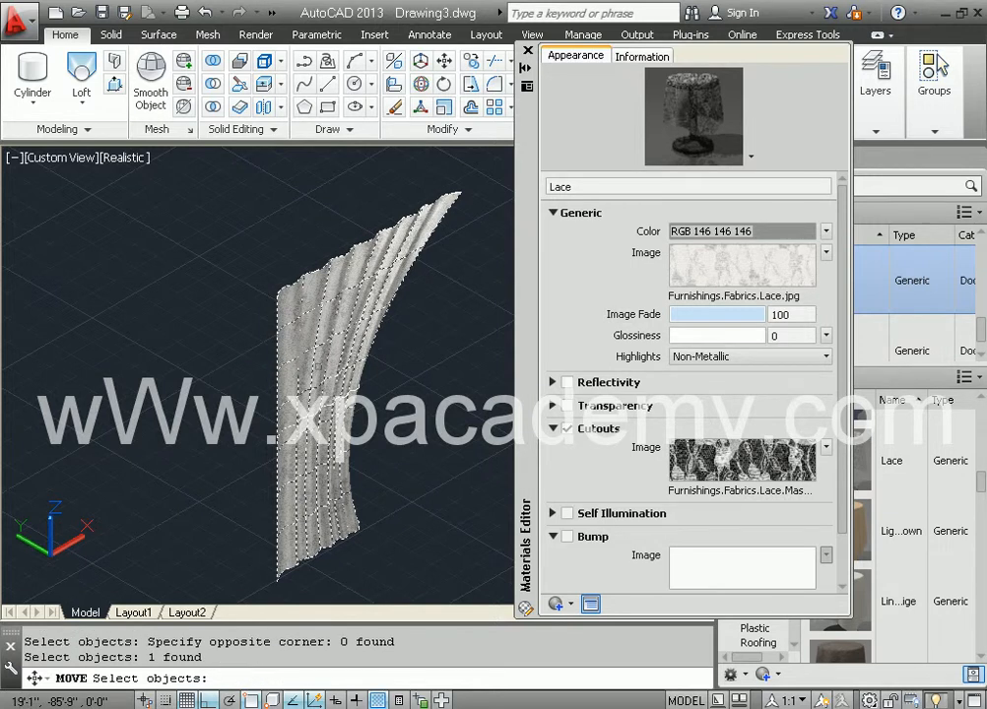
pyautogui.press('Return')
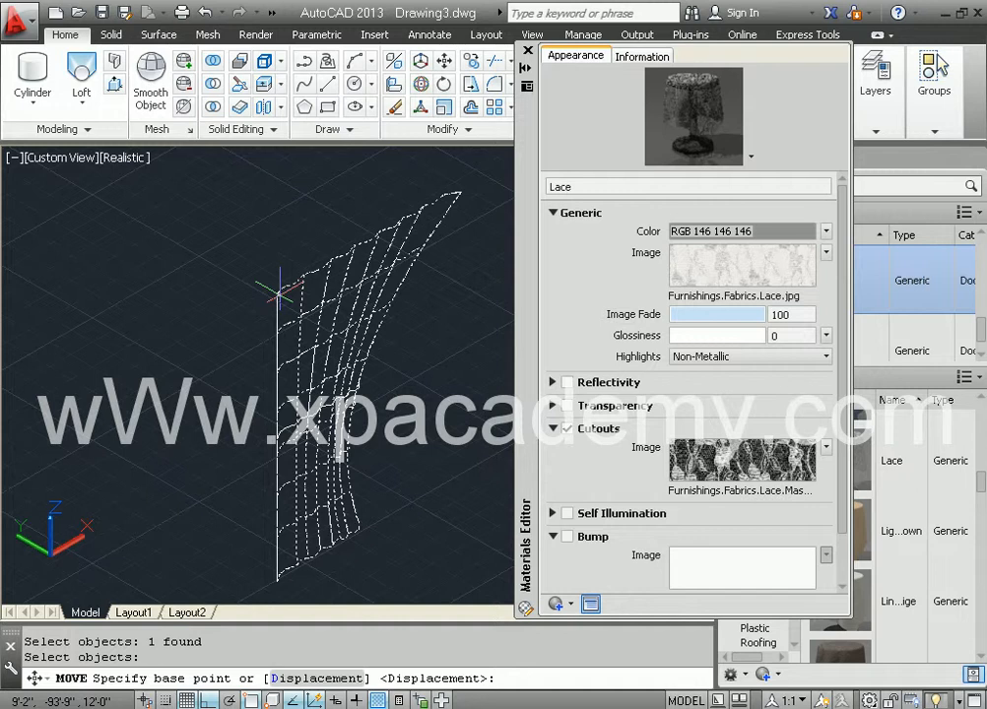
pyautogui.click(280, 292)
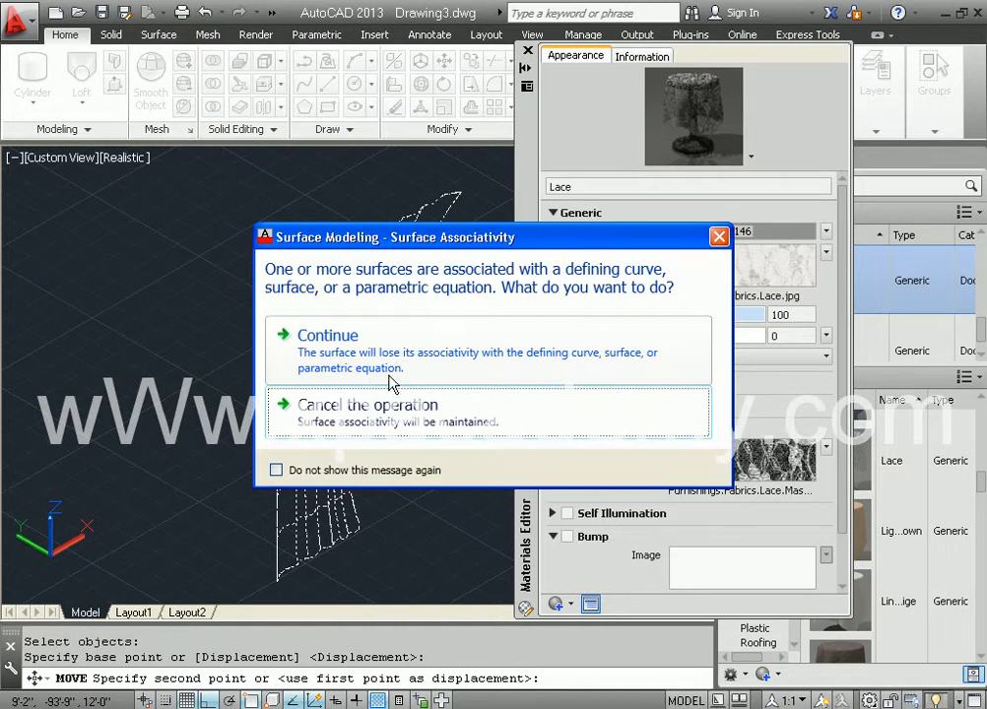
pyautogui.click(385, 352)
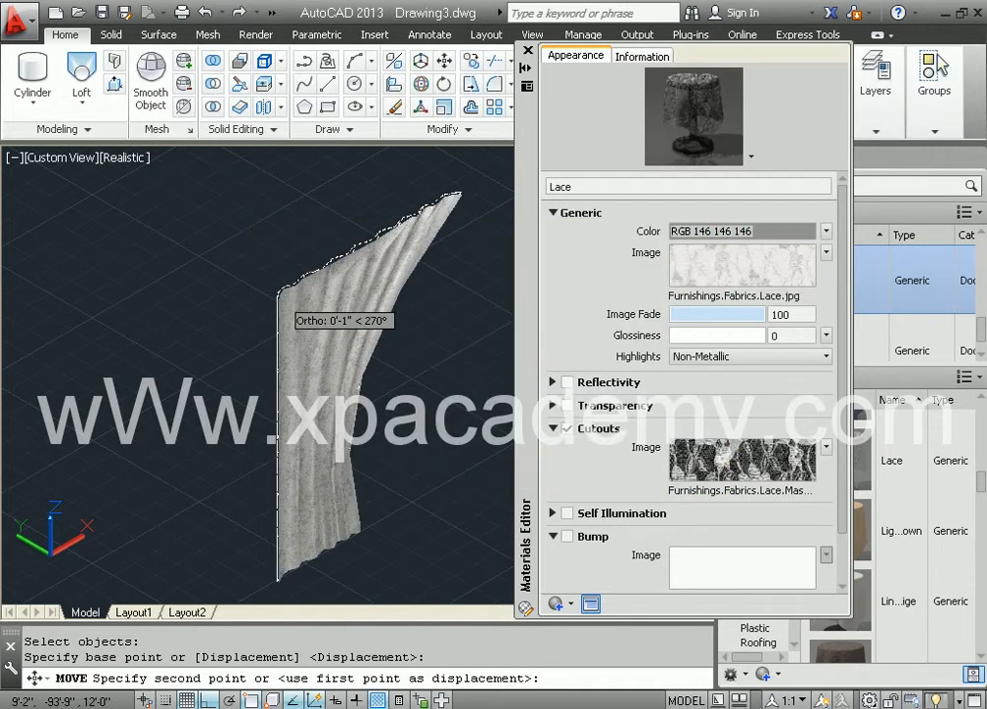
pyautogui.scroll(-2, 214, 287)
pyautogui.moveTo(285, 323); pyautogui.dragTo(465, 397, button='middle')
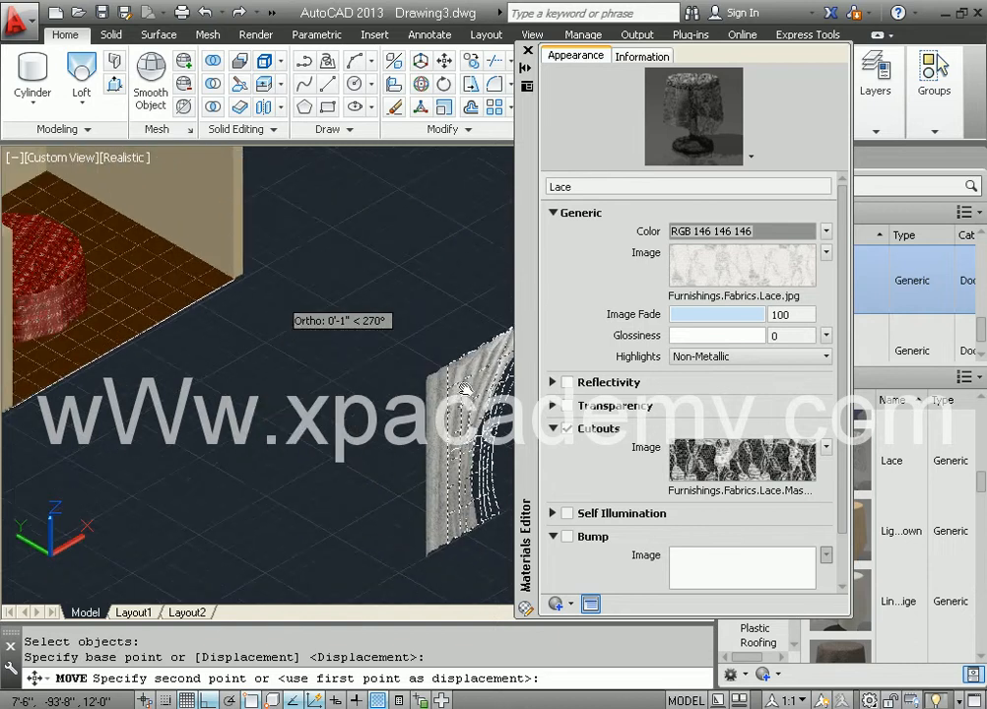
pyautogui.moveTo(280, 355); pyautogui.dragTo(374, 407, button='middle')
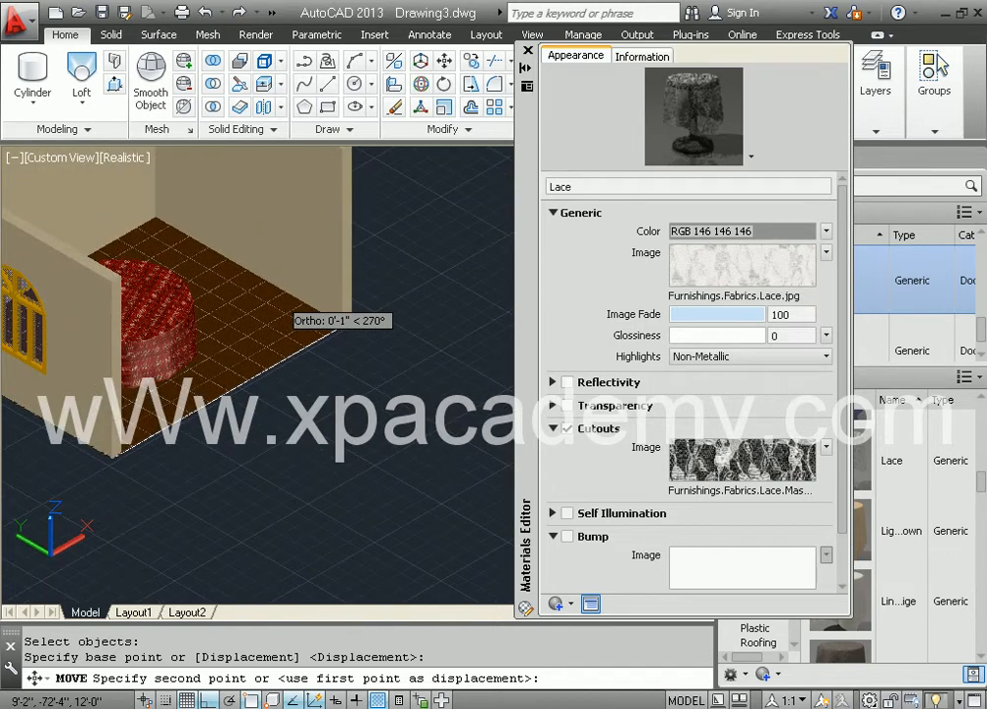
pyautogui.click(118, 283)
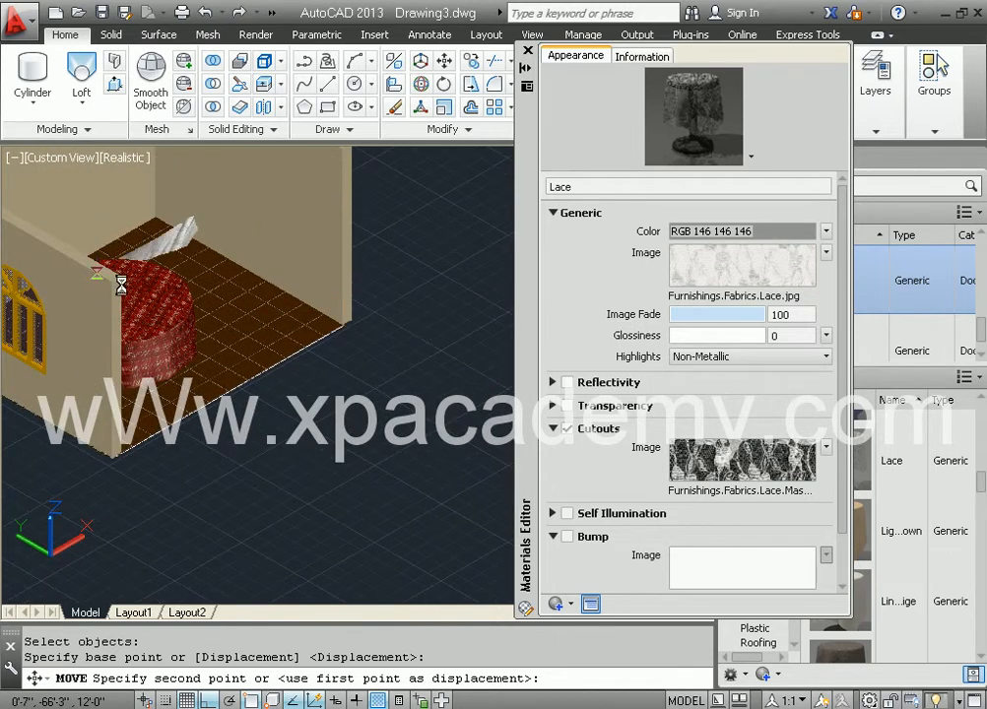
pyautogui.scroll(4, 118, 283)
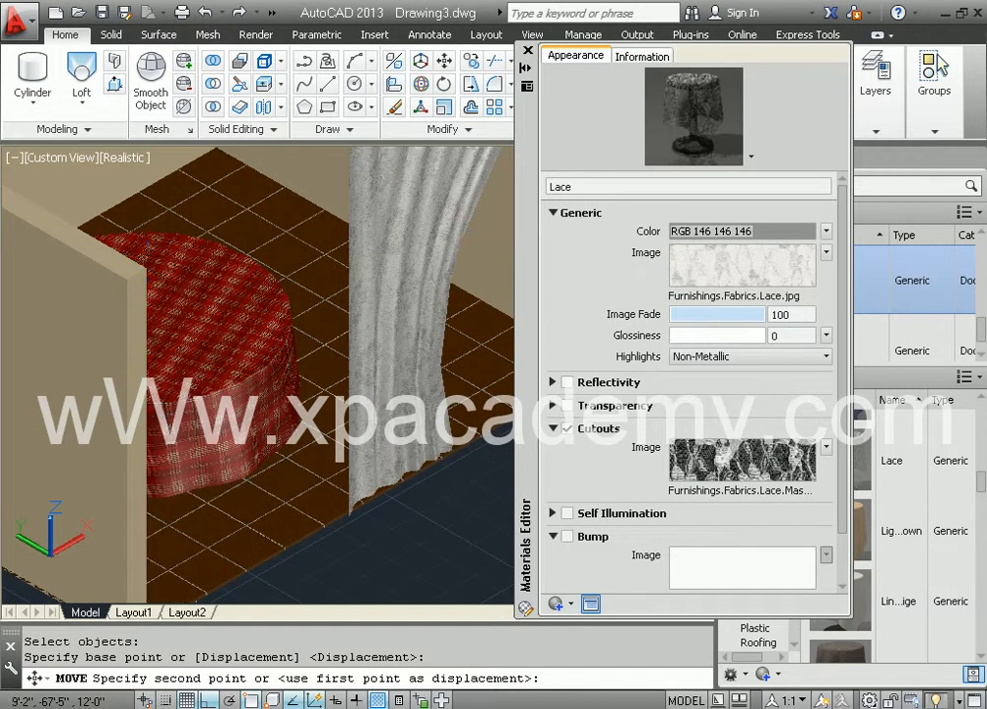
pyautogui.click(243, 330)
# - Mirror the curtain about the middle of the room's open front edge, keeping the original
pyautogui.scroll(-2, 246, 333)
pyautogui.moveTo(330, 396); pyautogui.dragTo(202, 476, button='middle')
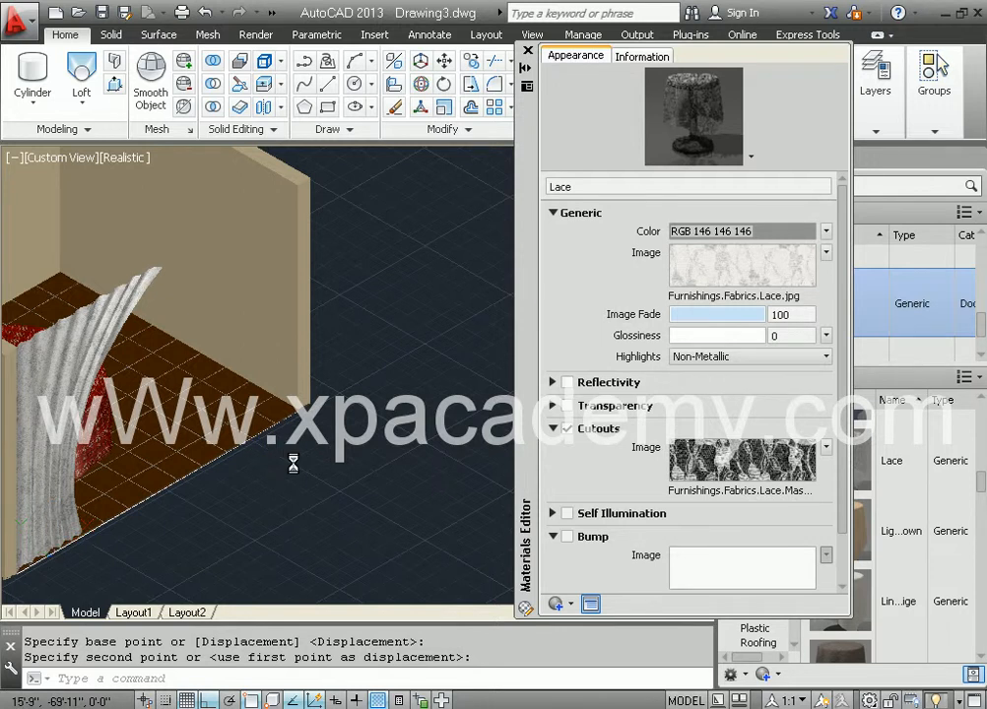
pyautogui.scroll(-2, 293, 463)
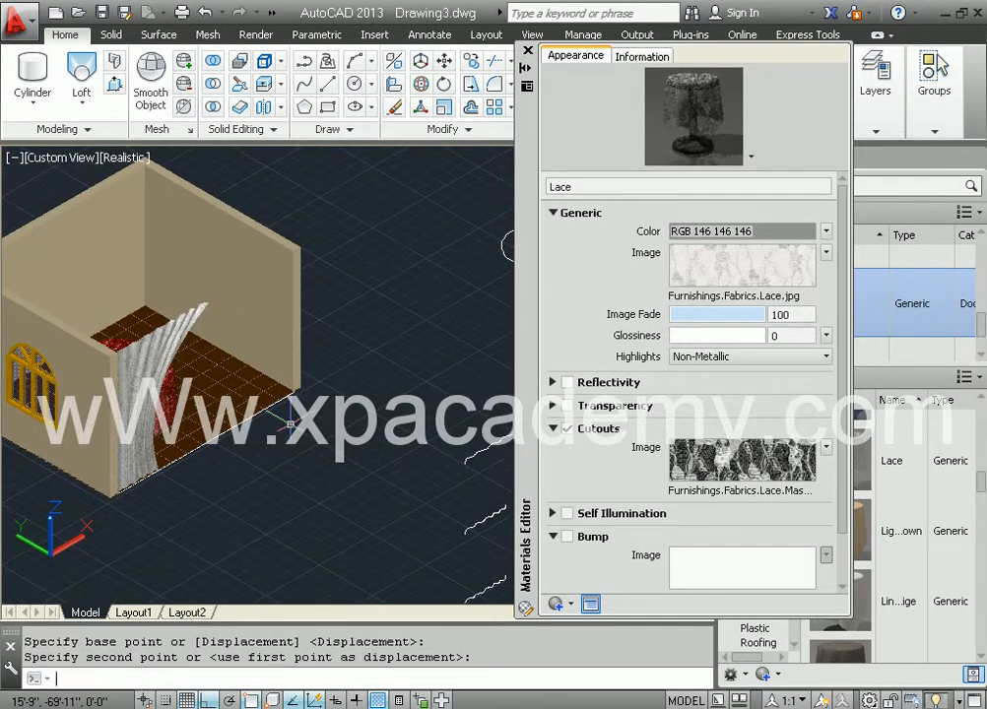
pyautogui.write('mi')
pyautogui.press('Return')
pyautogui.click(175, 266)
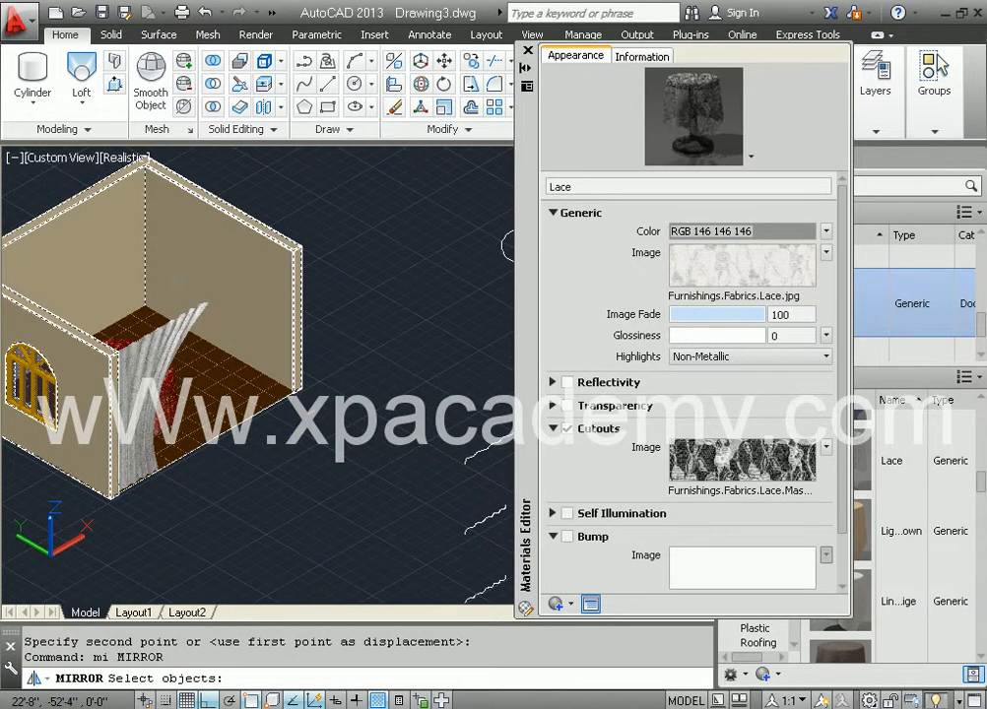
pyautogui.click(176, 362)
pyautogui.press('Return')
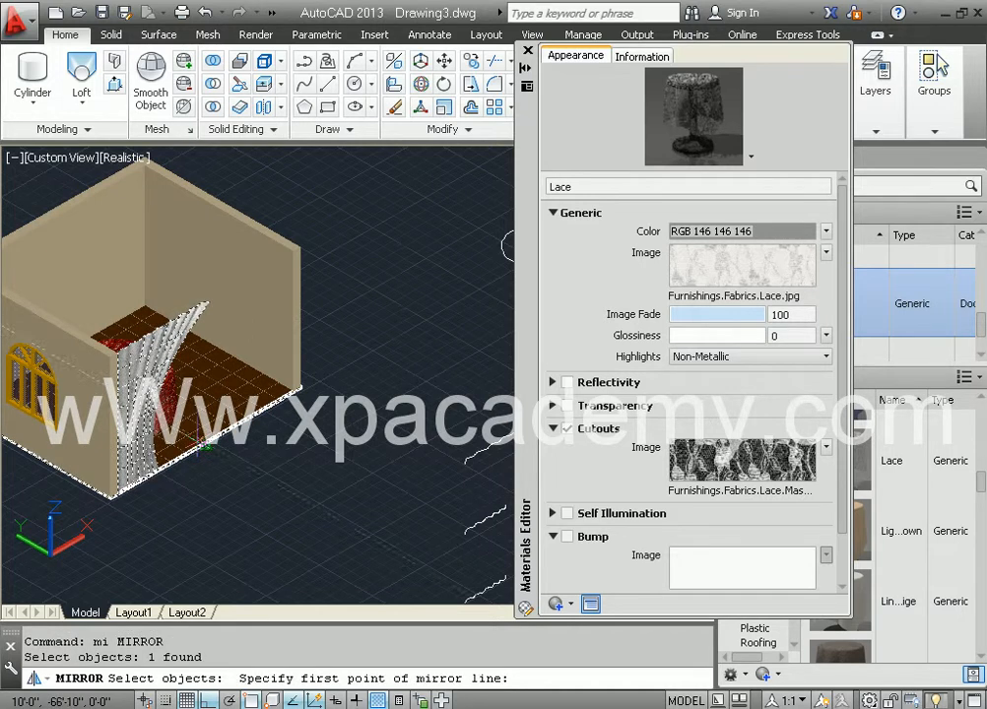
pyautogui.click(206, 445)
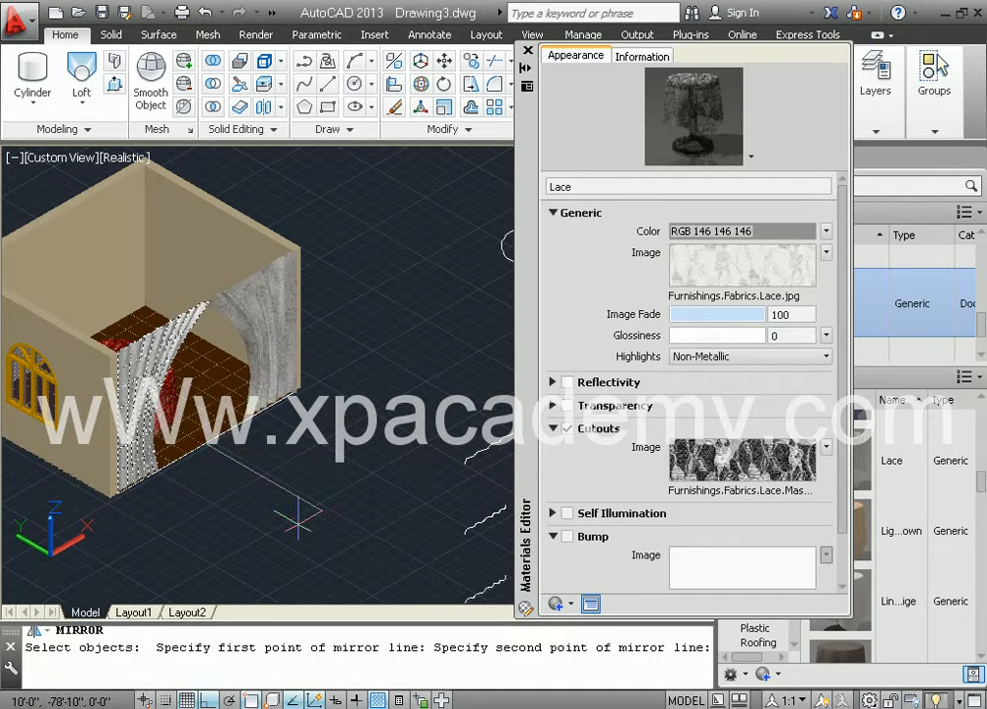
pyautogui.click(291, 518)
pyautogui.press('Return')
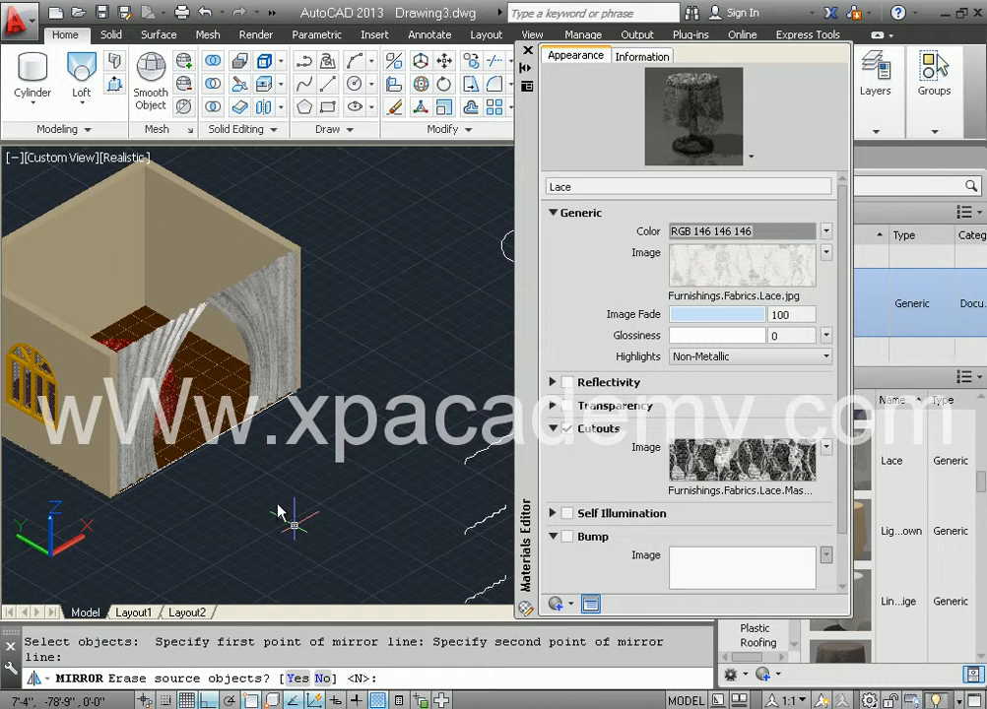
# - Erase the leftover arched outlines and wavy curtain profiles beside the room, and the separate rectangle farther away
pyautogui.moveTo(390, 456); pyautogui.dragTo(245, 430, button='middle')
pyautogui.scroll(-2, 355, 491)
pyautogui.moveTo(354, 490); pyautogui.dragTo(341, 442, button='middle')
pyautogui.click(458, 237)
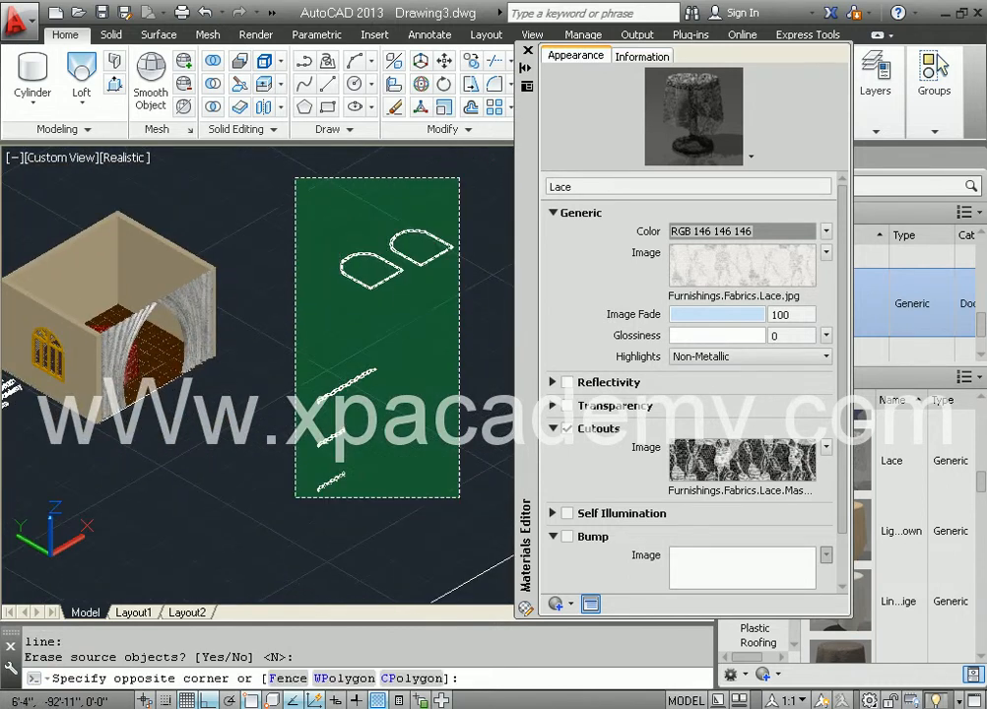
pyautogui.click(283, 519)
pyautogui.press('Delete')
pyautogui.moveTo(342, 458); pyautogui.dragTo(220, 345, button='middle')
pyautogui.click(203, 348)
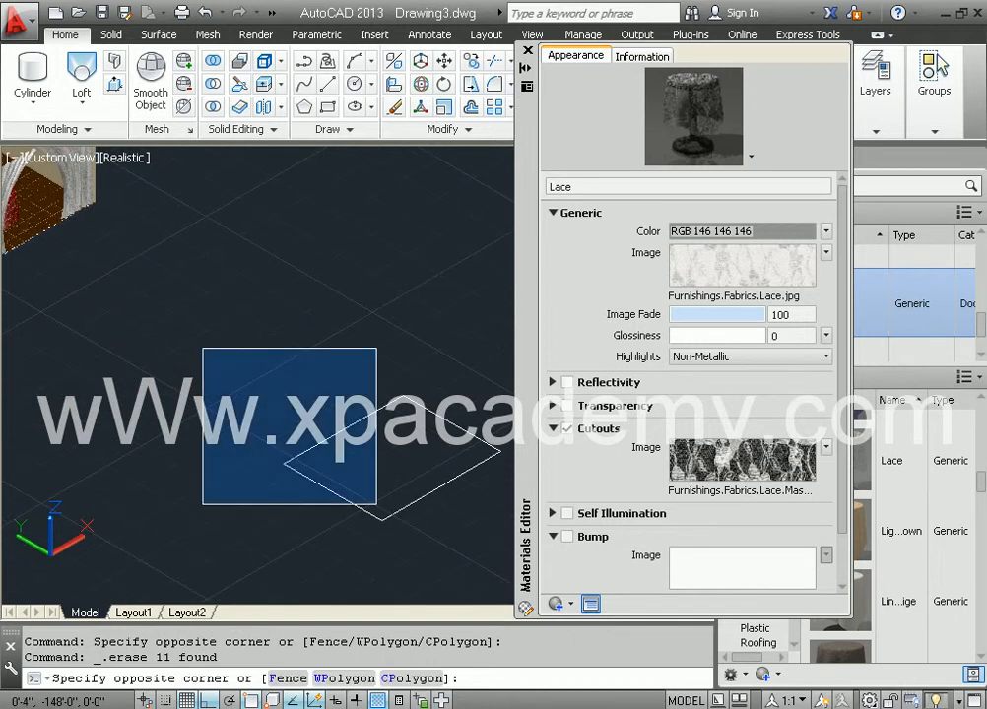
pyautogui.click(500, 557)
pyautogui.click(471, 539)
pyautogui.press('Delete')
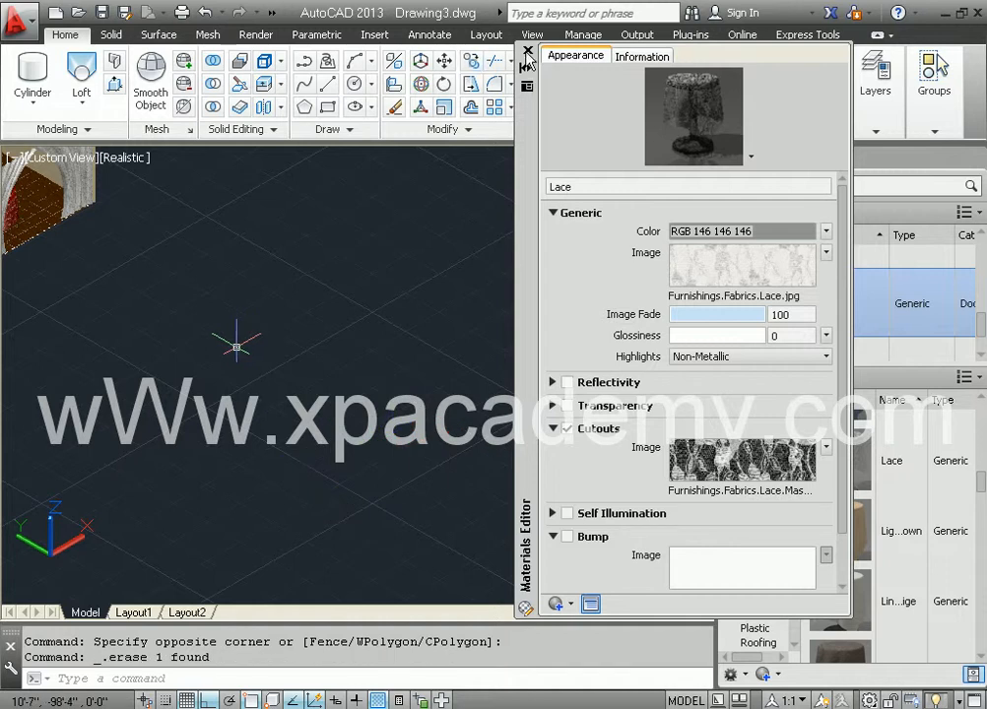
# - Close the Materials Editor and render the room from the front with both curtains and the table in view
pyautogui.click(528, 50)
pyautogui.moveTo(315, 327); pyautogui.dragTo(556, 503, button='middle')
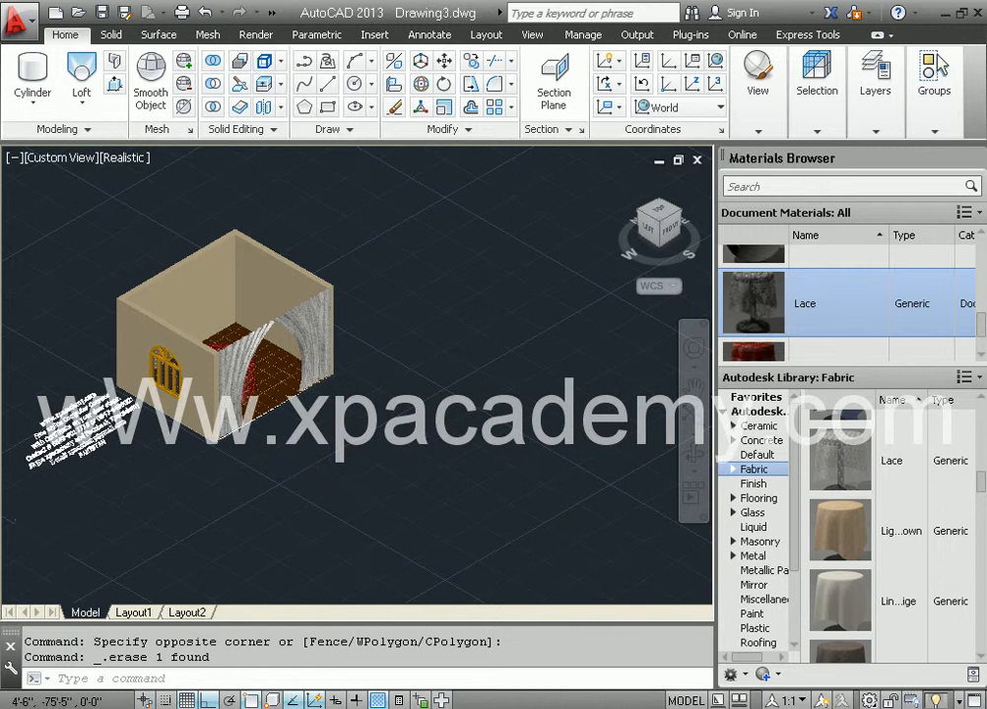
pyautogui.scroll(3, 294, 412)
pyautogui.moveTo(289, 365)
pyautogui.mouseDown(button='middle')
pyautogui.moveTo(401, 458)
pyautogui.moveTo(390, 504)
pyautogui.moveTo(353, 467)
pyautogui.moveTo(240, 461)
pyautogui.moveTo(260, 445)
pyautogui.moveTo(276, 452)
pyautogui.moveTo(301, 355)
pyautogui.mouseUp(button='middle')
pyautogui.scroll(3, 302, 356)
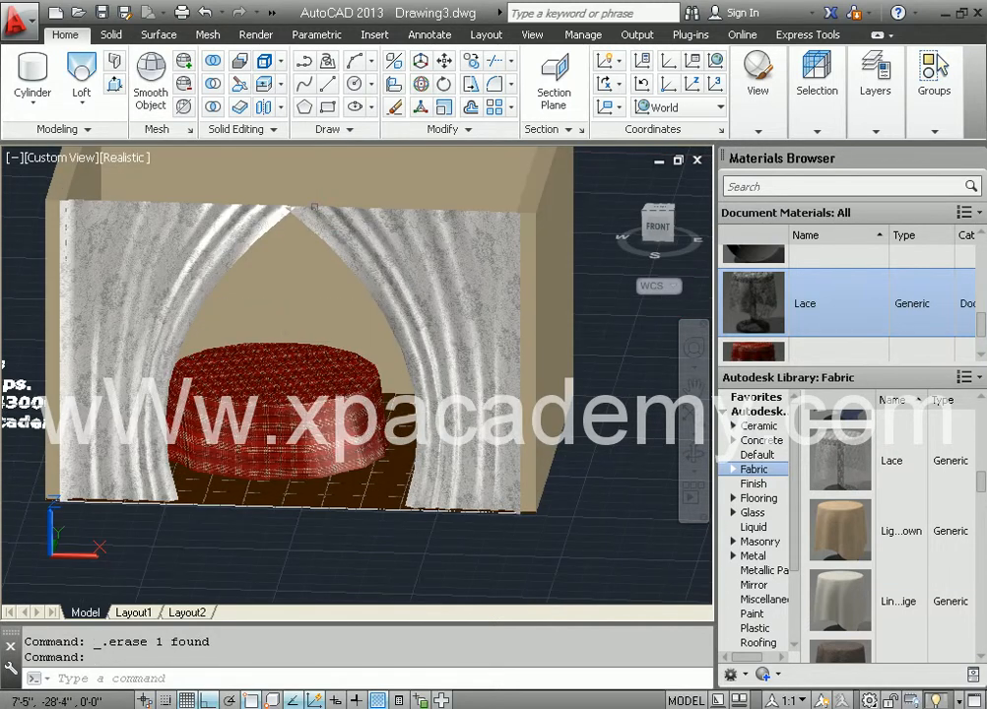
pyautogui.scroll(5, 446, 517)
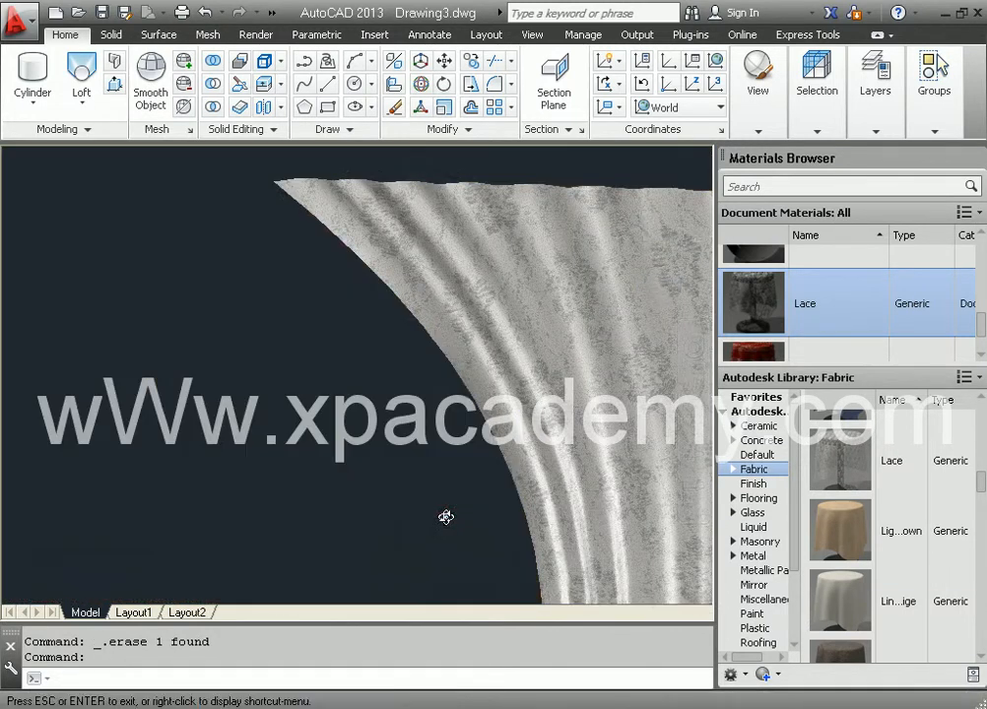
pyautogui.scroll(-5, 447, 517)
pyautogui.scroll(-2, 446, 520)
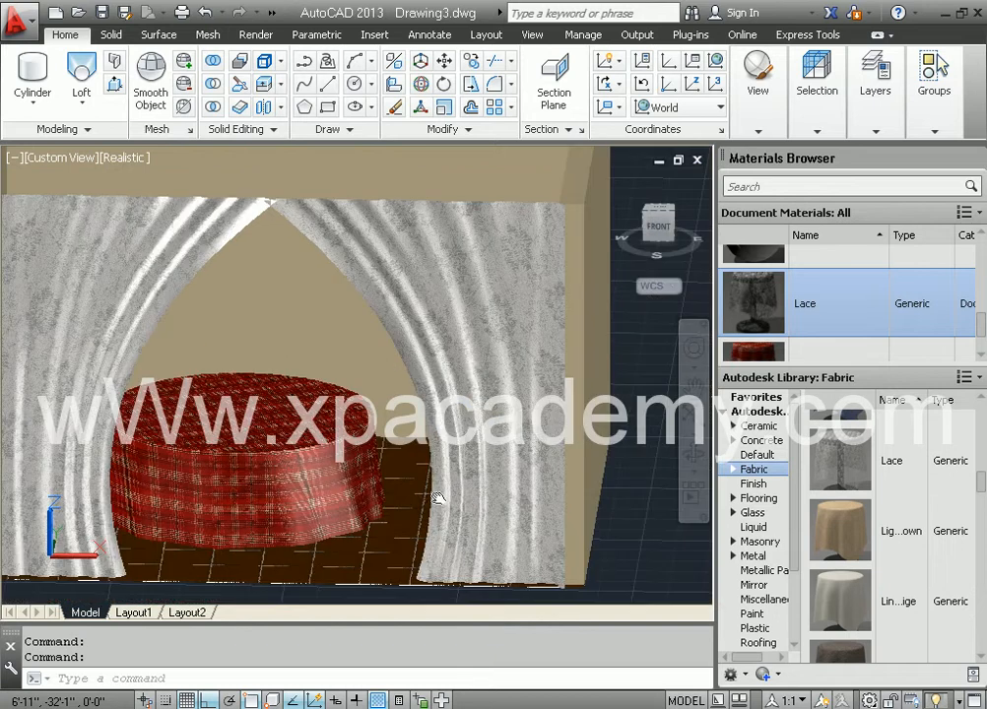
pyautogui.moveTo(491, 517)
pyautogui.mouseDown(button='middle')
pyautogui.moveTo(520, 535)
pyautogui.moveTo(498, 524)
pyautogui.mouseUp(button='middle')
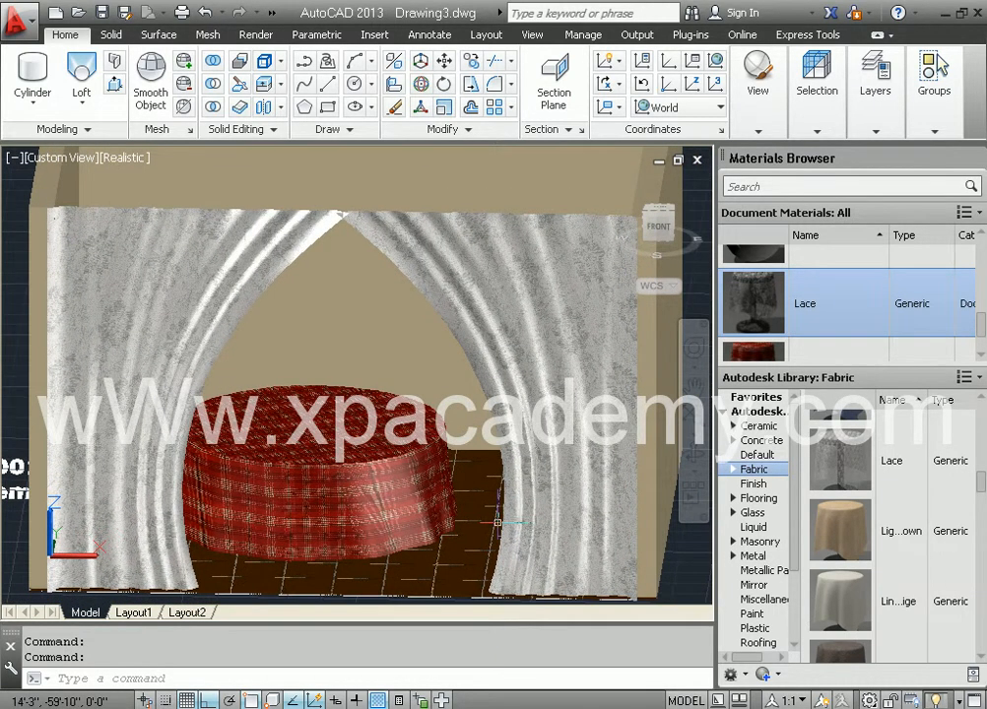
pyautogui.click(497, 522)
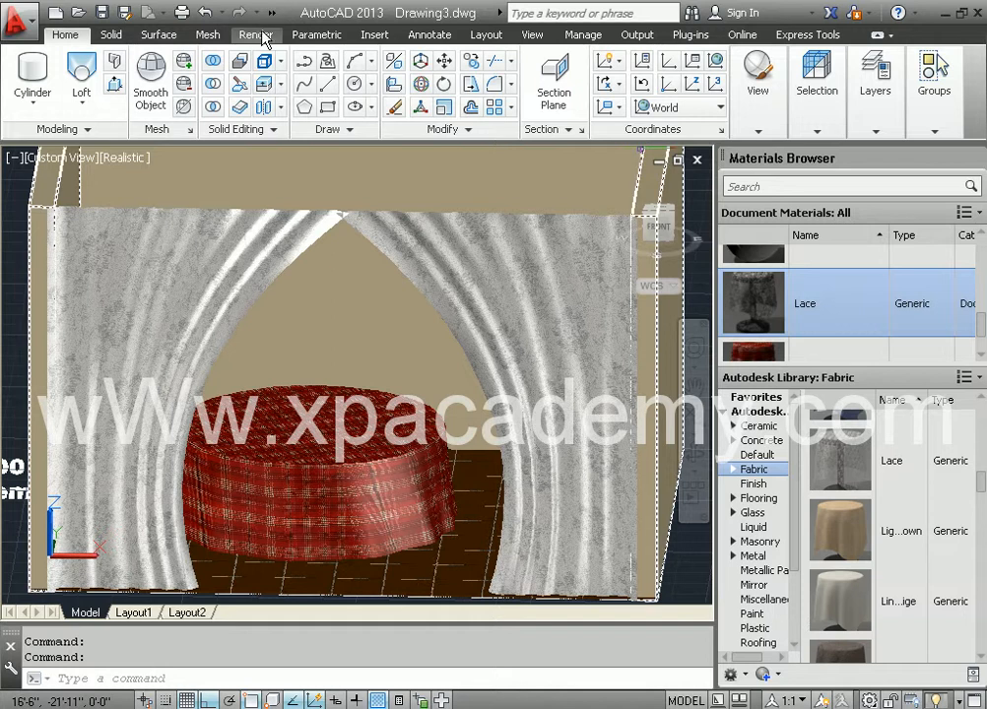
pyautogui.click(258, 35)
pyautogui.click(601, 76)
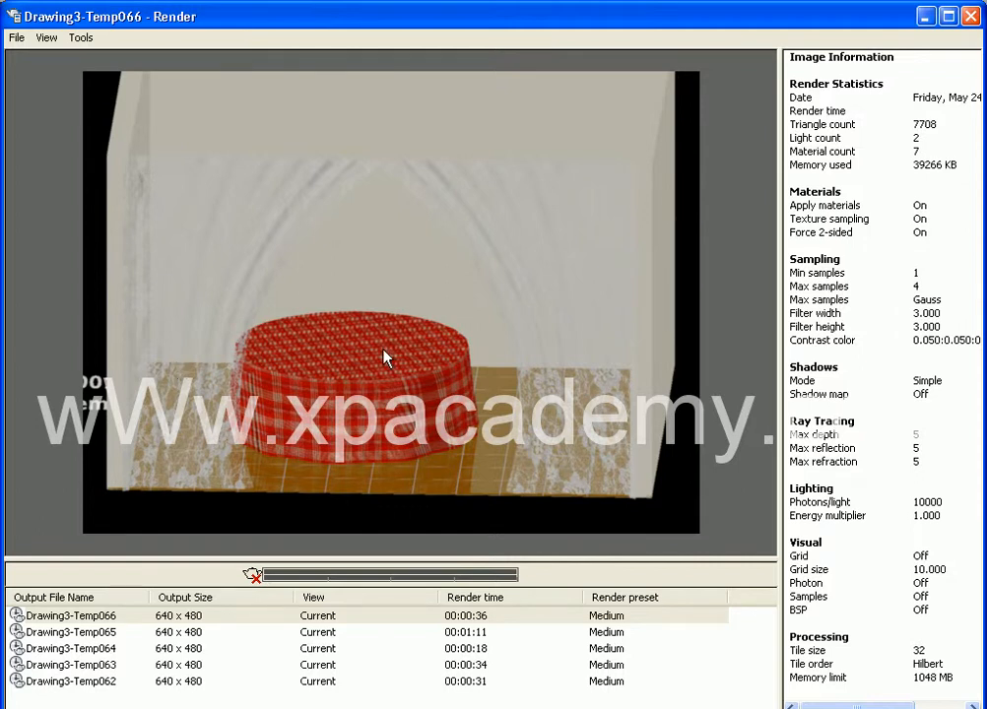
# - Examine the tablecloth and lace curtains enlarged in the rendered image, and close the render window
pyautogui.scroll(1, 335, 392)
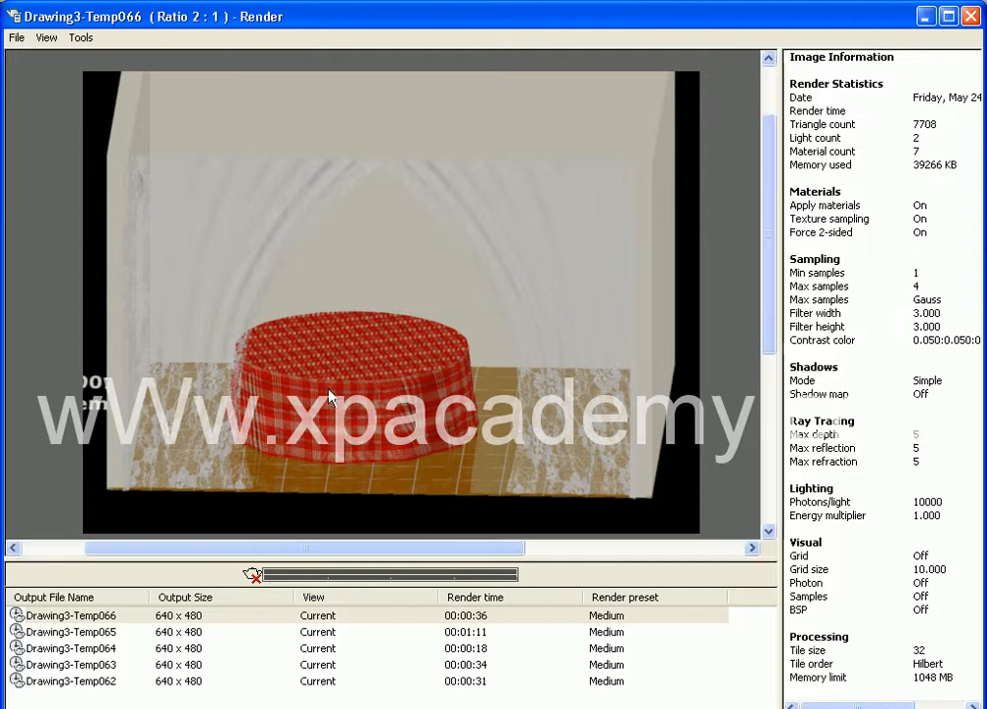
pyautogui.moveTo(770, 258); pyautogui.dragTo(770, 409)
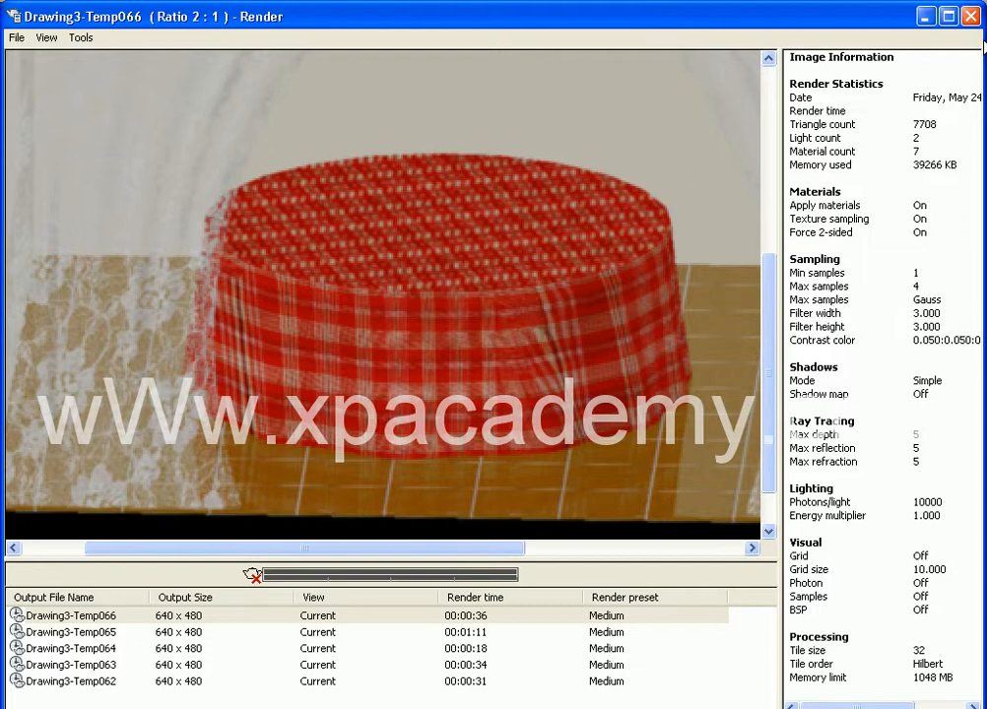
pyautogui.click(971, 17)
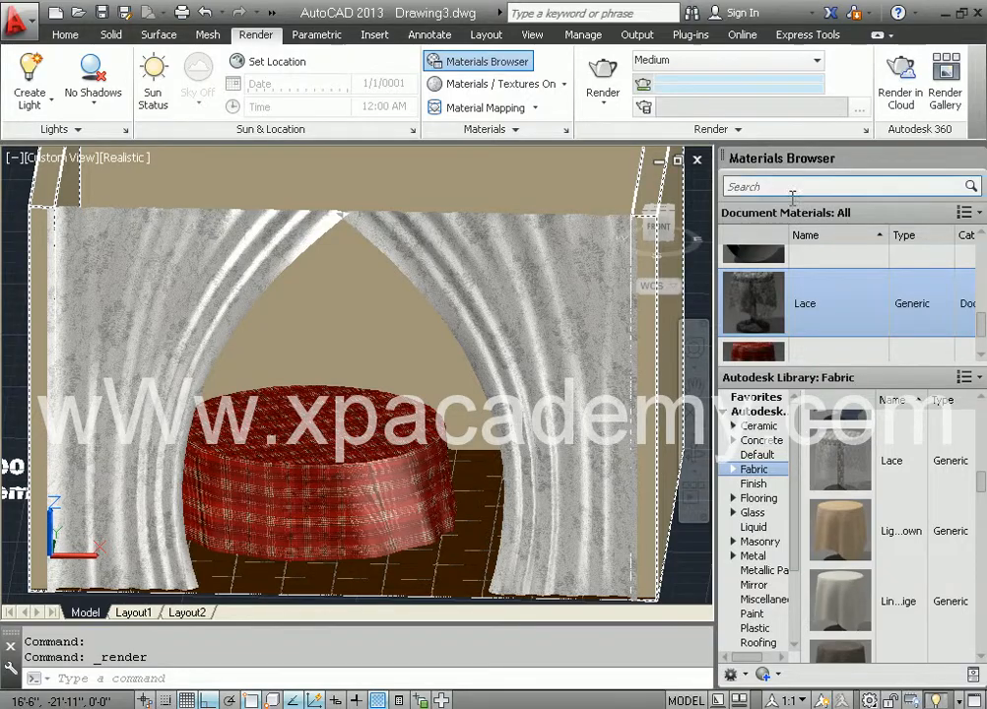
# - Render the scene again from a front view centred closer to the curtain opposite the window wall
pyautogui.moveTo(485, 319); pyautogui.dragTo(307, 336, button='middle')
pyautogui.scroll(-2, 421, 370)
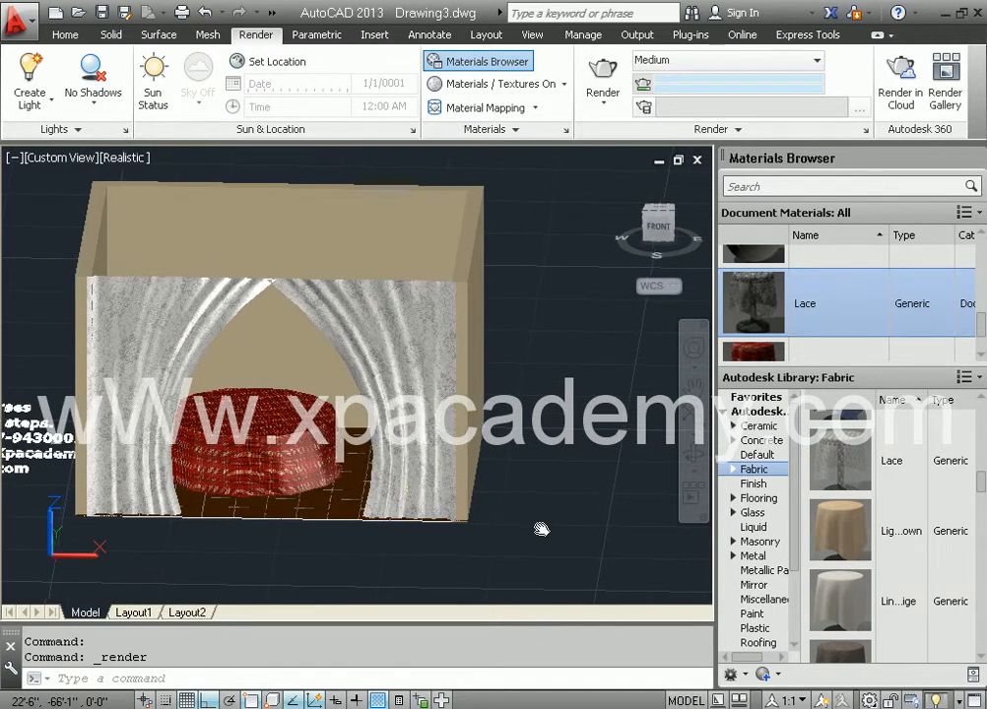
pyautogui.moveTo(540, 589); pyautogui.dragTo(544, 609, button='middle')
pyautogui.keyDown('shift'); pyautogui.moveTo(440, 392); pyautogui.dragTo(514, 500, button='middle'); pyautogui.keyUp('shift')
pyautogui.scroll(1, 243, 465)
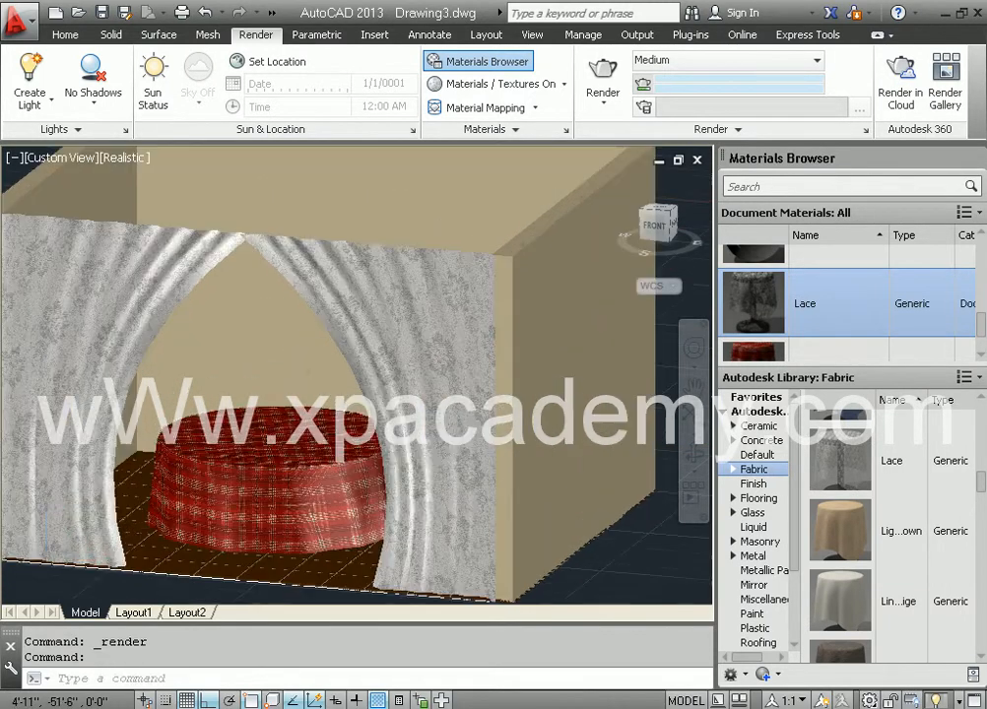
pyautogui.moveTo(355, 445); pyautogui.dragTo(363, 413, button='middle')
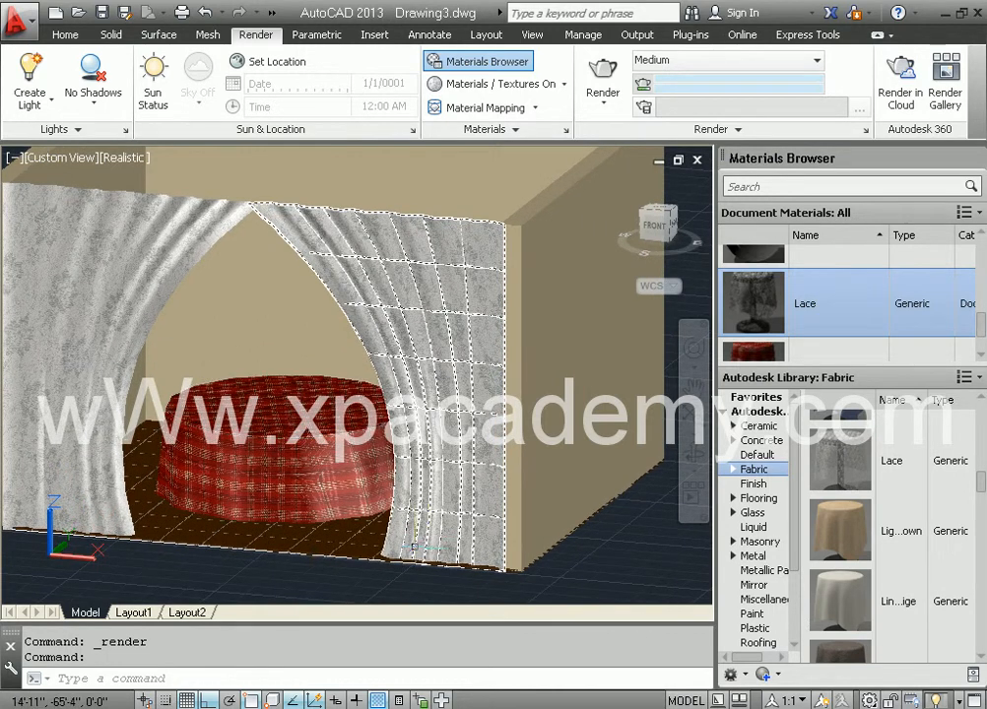
pyautogui.moveTo(344, 475); pyautogui.dragTo(327, 487, button='middle')
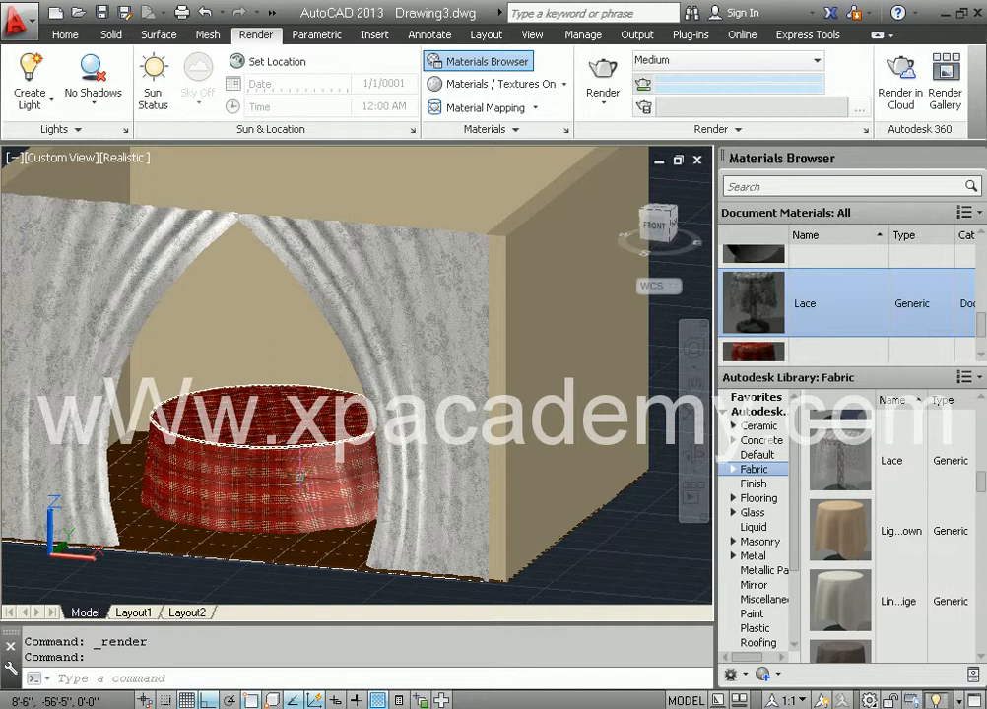
pyautogui.keyDown('shift'); pyautogui.moveTo(282, 480); pyautogui.dragTo(348, 521, button='middle'); pyautogui.keyUp('shift')
pyautogui.moveTo(434, 509); pyautogui.dragTo(181, 482, button='middle')
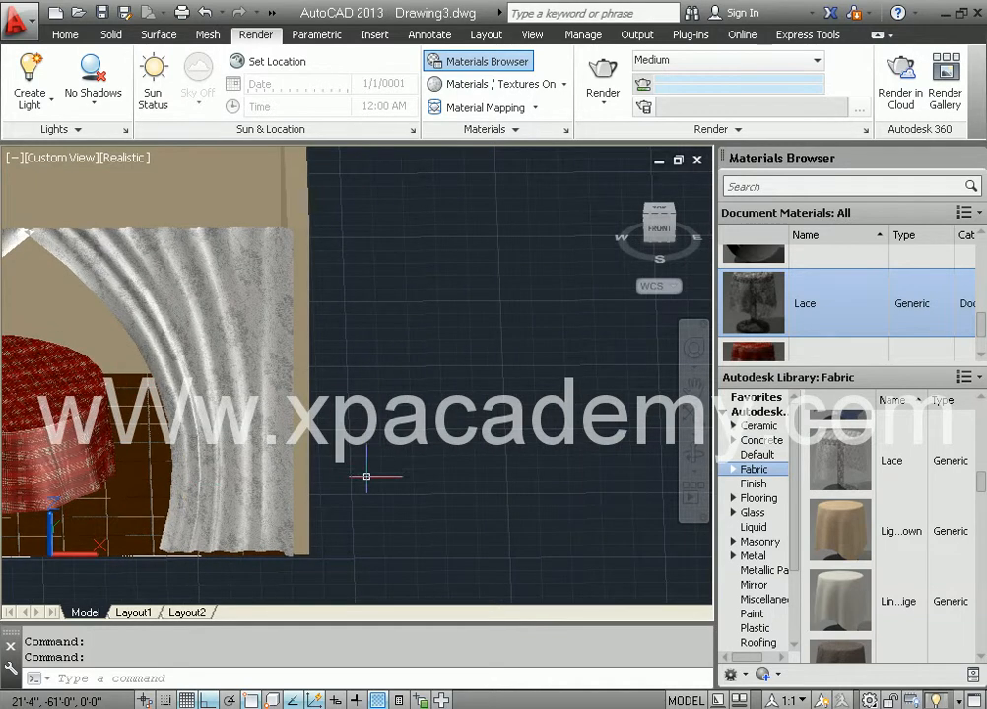
pyautogui.press('Return')
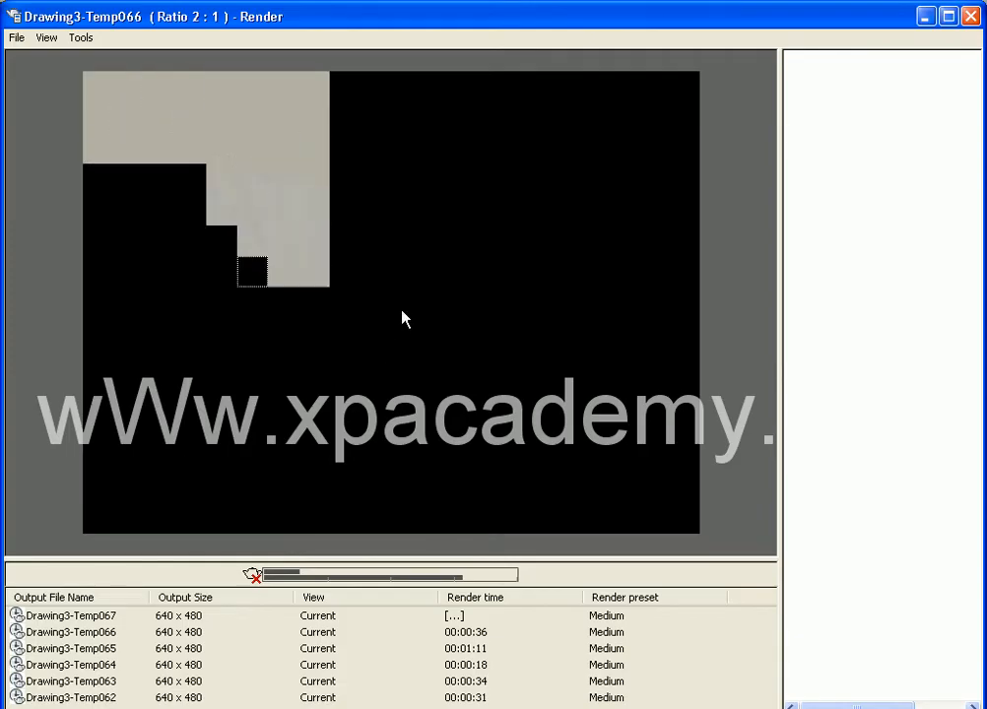
# - Cancel the running render and close the render window
pyautogui.press('Escape')
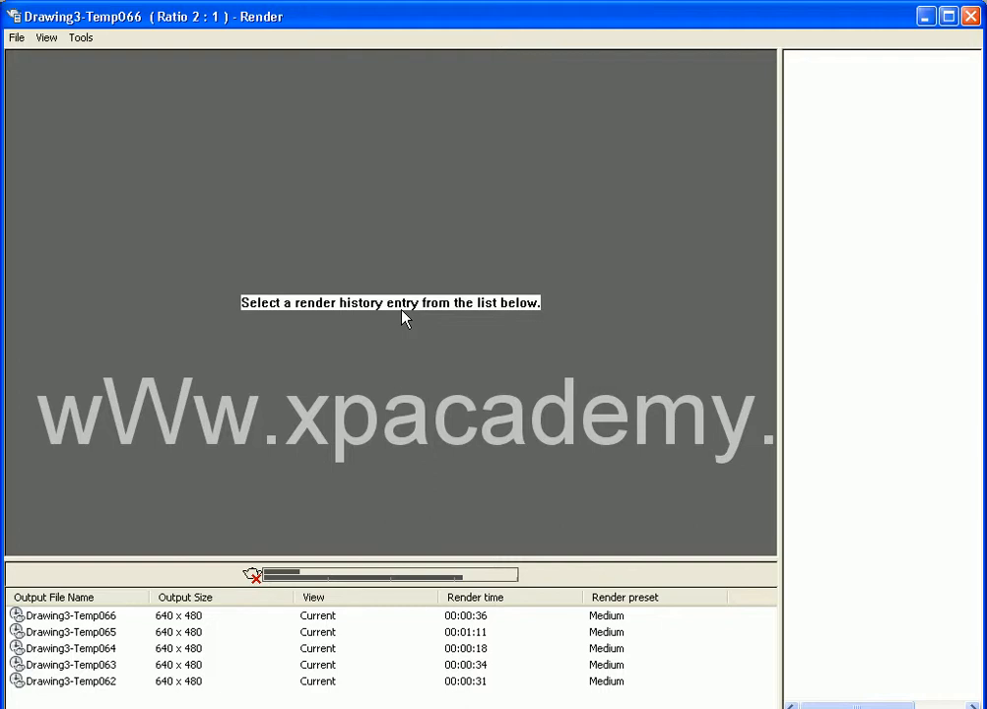
pyautogui.click(969, 15)
pyautogui.moveTo(473, 383); pyautogui.dragTo(466, 399, button='middle')
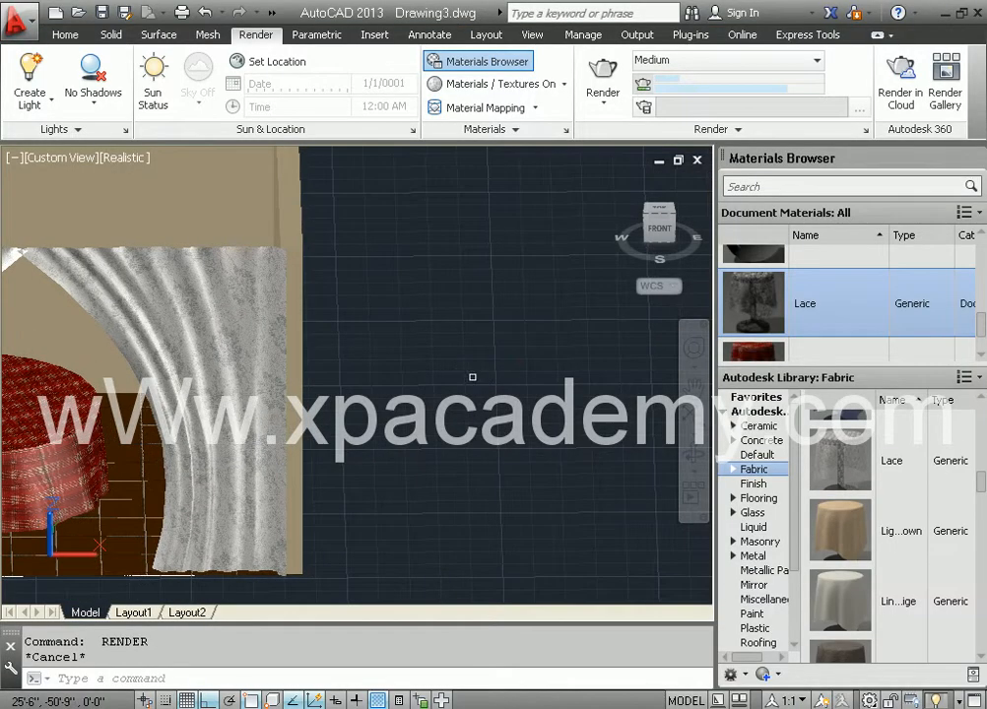
# - Display the model from the top in the 2D Wireframe visual style
pyautogui.click(659, 214)
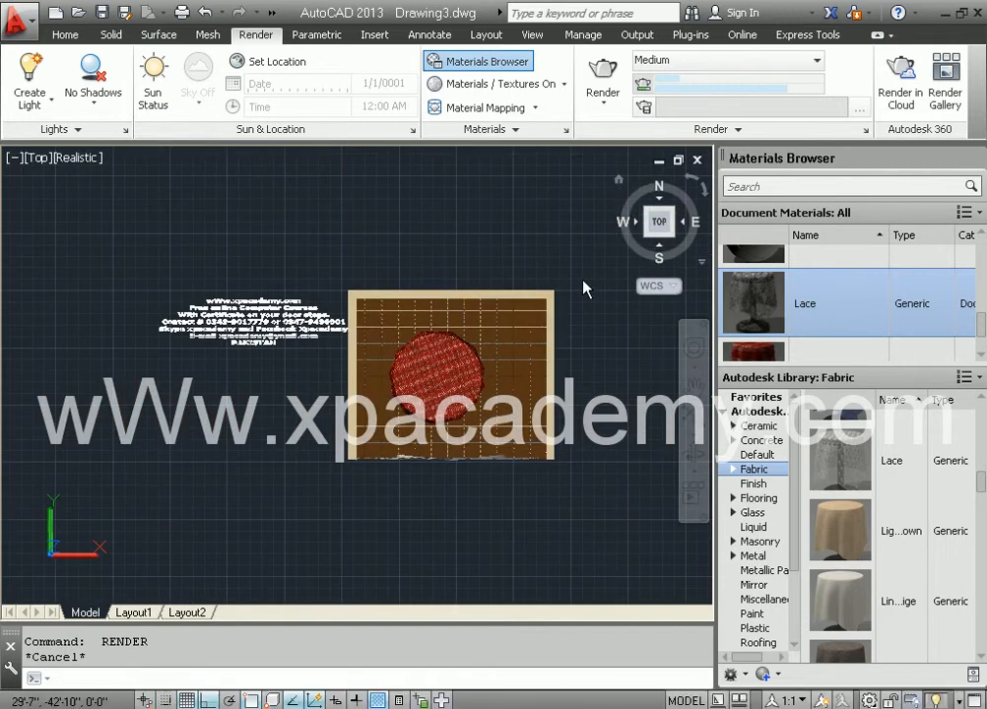
pyautogui.moveTo(577, 347); pyautogui.dragTo(328, 370, button='middle')
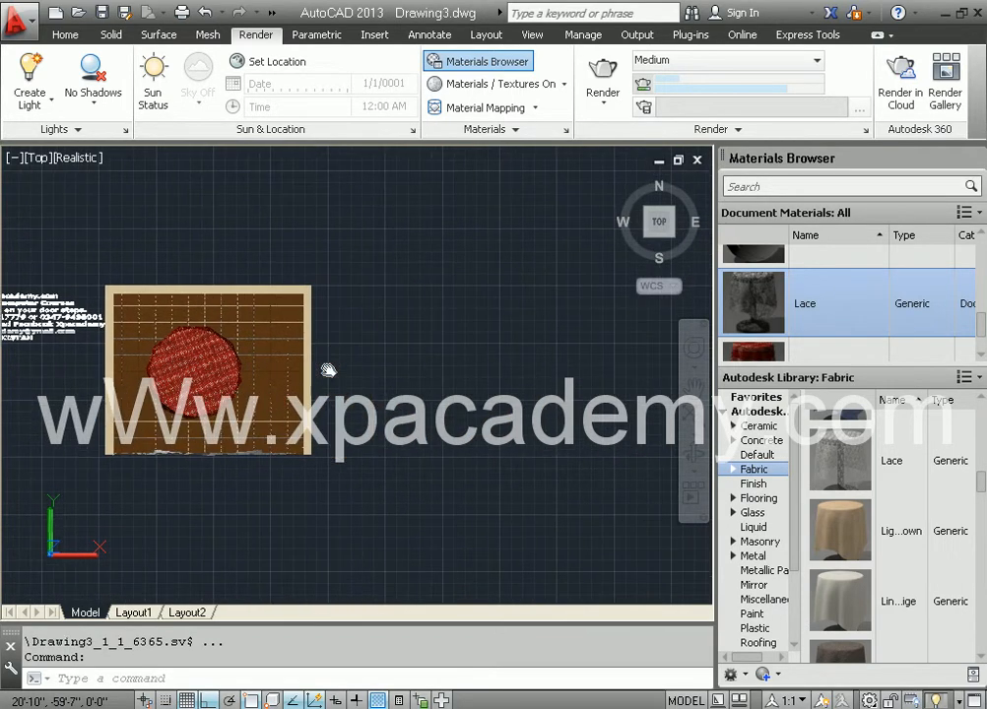
pyautogui.click(67, 159)
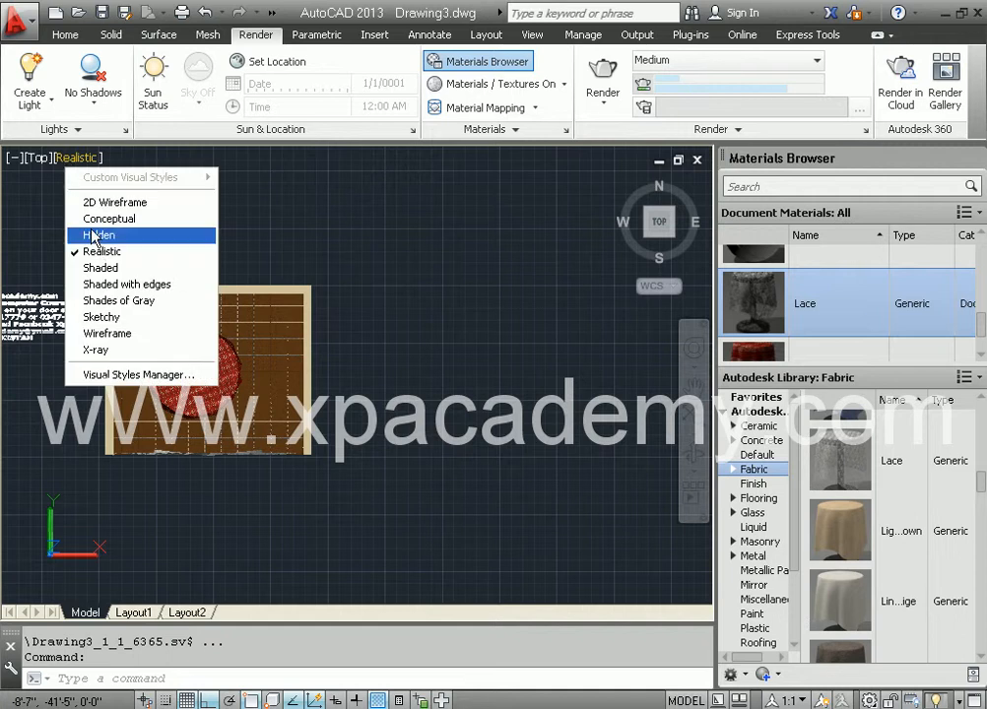
pyautogui.click(99, 200)
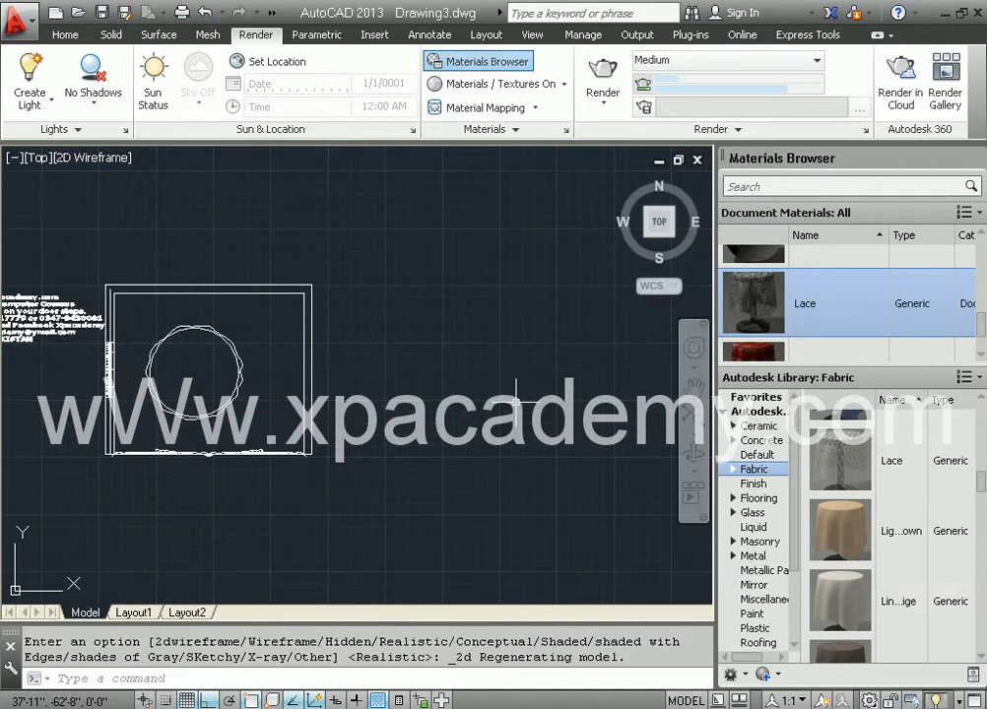
# - Draw a vertical line 12 inches long in the empty area east of the room
pyautogui.moveTo(516, 399)
pyautogui.mouseDown(button='middle')
pyautogui.moveTo(518, 379)
pyautogui.moveTo(345, 384)
pyautogui.mouseUp(button='middle')
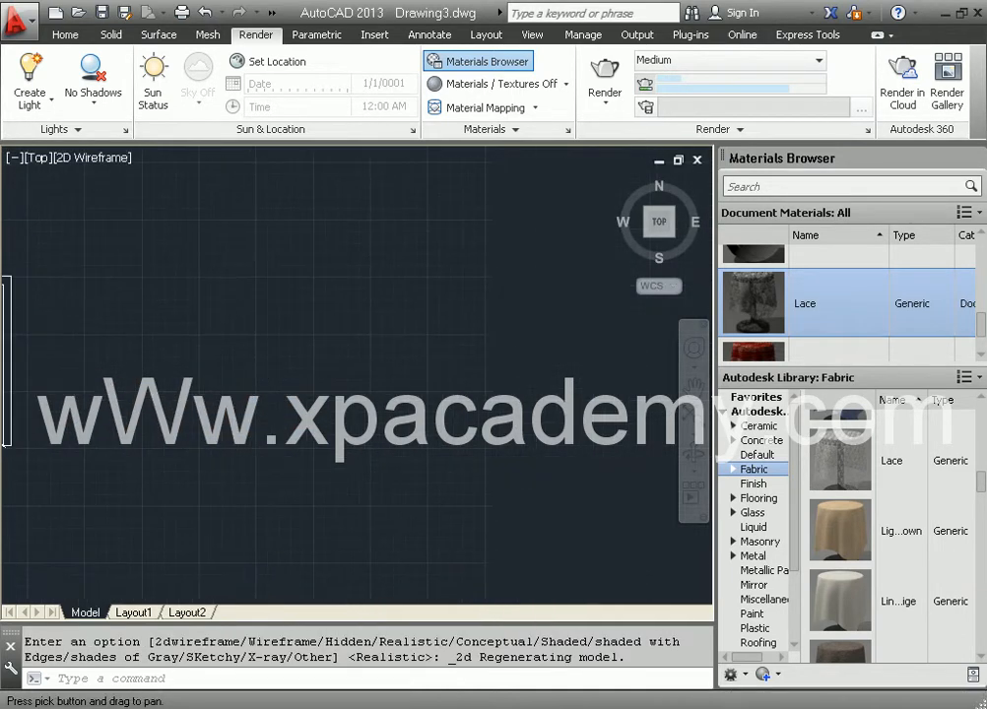
pyautogui.scroll(3, 279, 381)
pyautogui.scroll(3, 295, 345)
pyautogui.moveTo(295, 344); pyautogui.dragTo(353, 362, button='middle')
pyautogui.scroll(3, 353, 361)
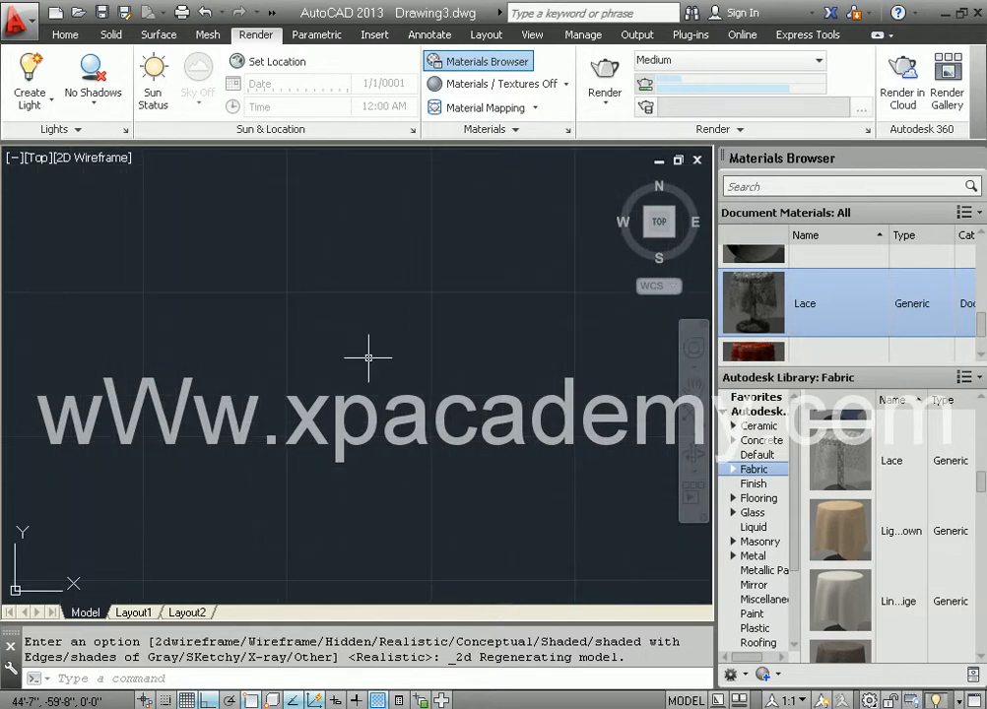
pyautogui.write('l')
pyautogui.press('Return')
pyautogui.click(380, 307)
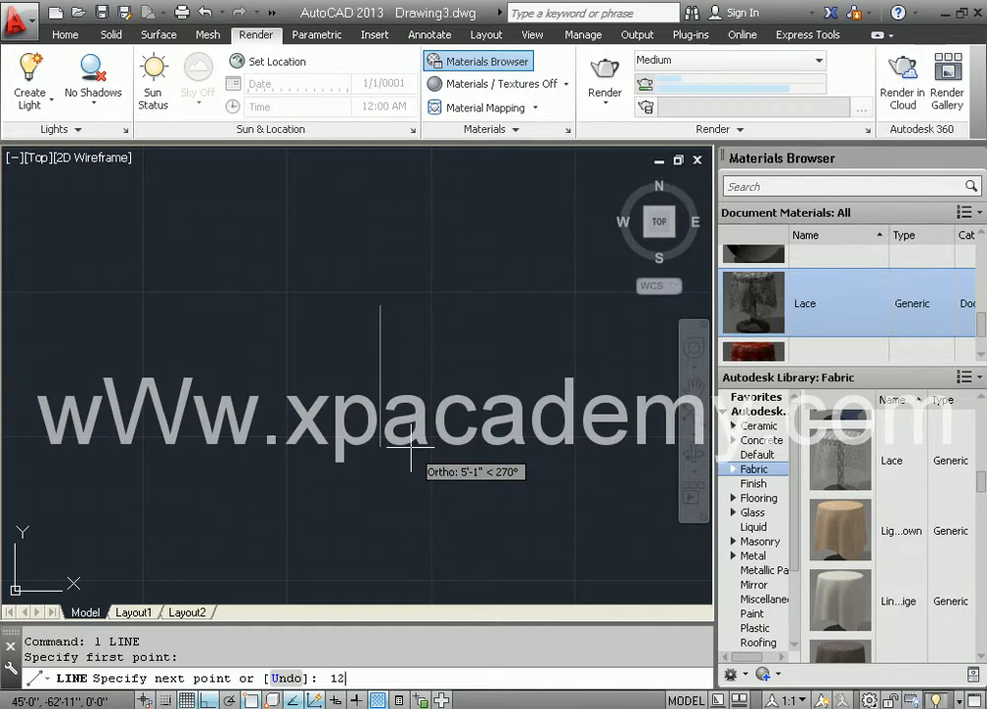
pyautogui.press('Return')
pyautogui.press('Return')
pyautogui.scroll(6, 387, 352)
pyautogui.moveTo(366, 281); pyautogui.dragTo(415, 356, button='middle')
pyautogui.scroll(3, 420, 374)
pyautogui.write('l')
pyautogui.press('Return')
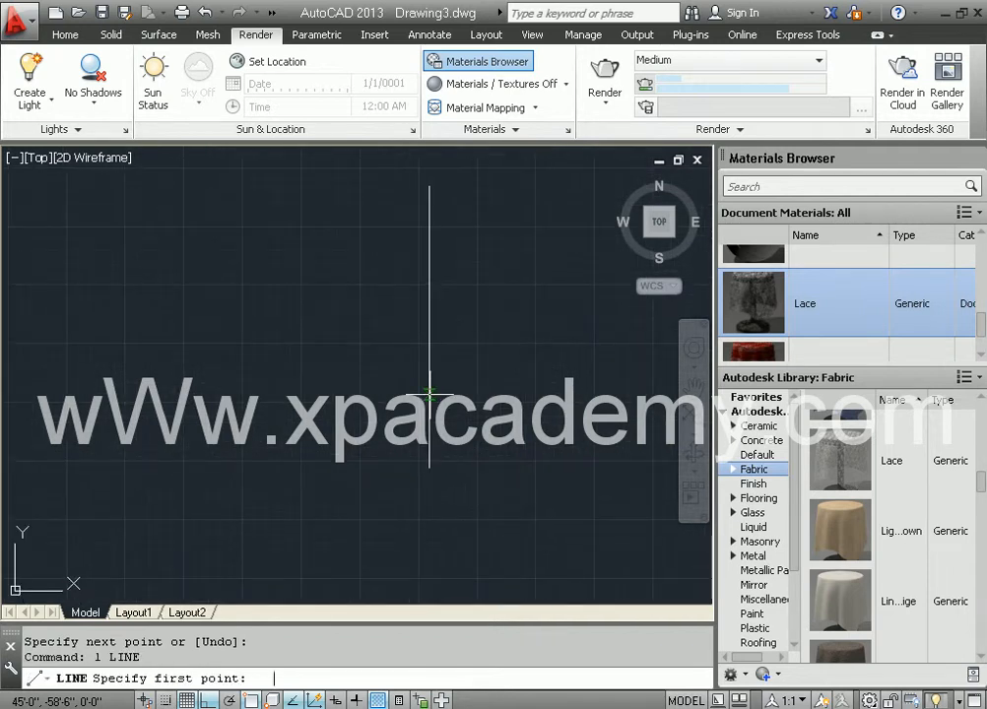
pyautogui.press('Escape')
# - Draw a polyline from the line's lower end: a base about 5 inches westward, a diagonal segment back upward, then two arcs forming an S-curve to the line's height
pyautogui.write('pl')
pyautogui.press('Return')
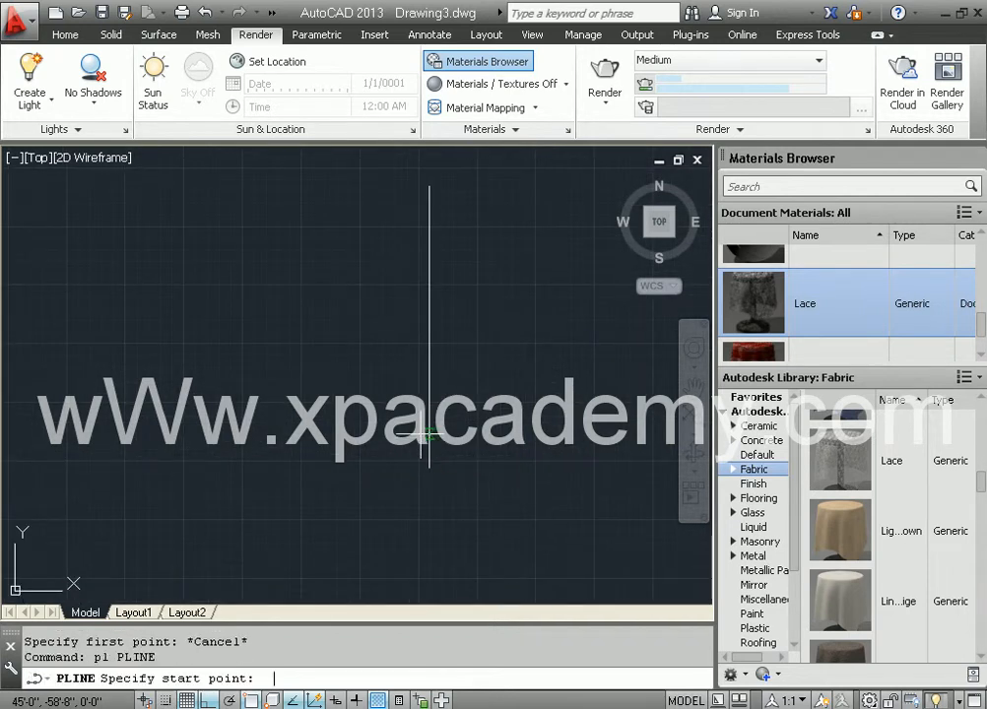
pyautogui.click(429, 468)
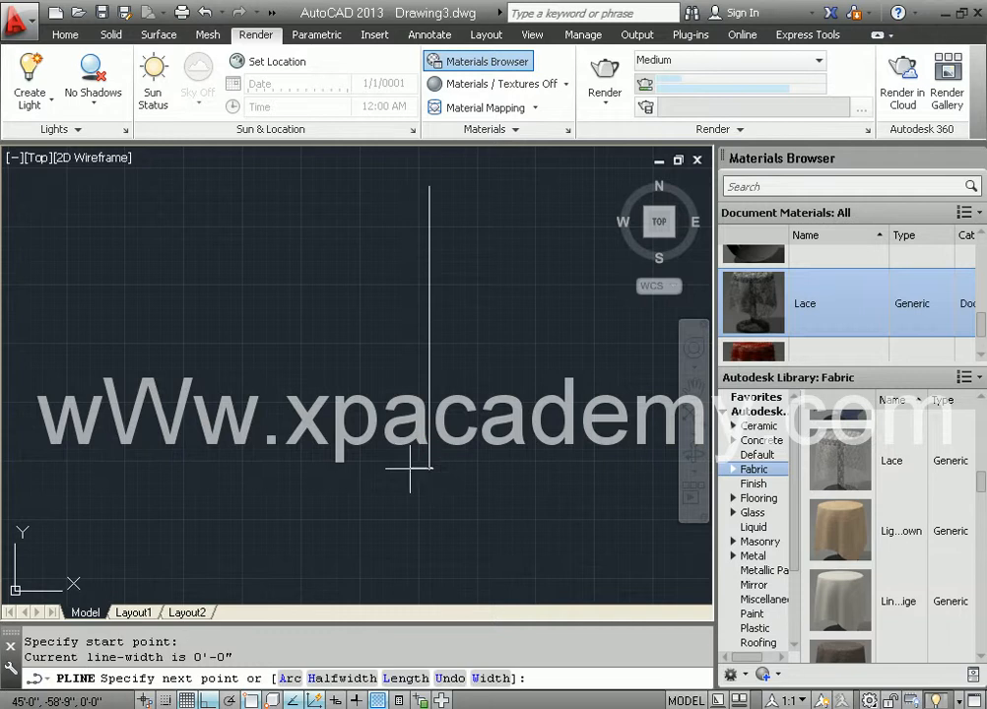
pyautogui.click(311, 467)
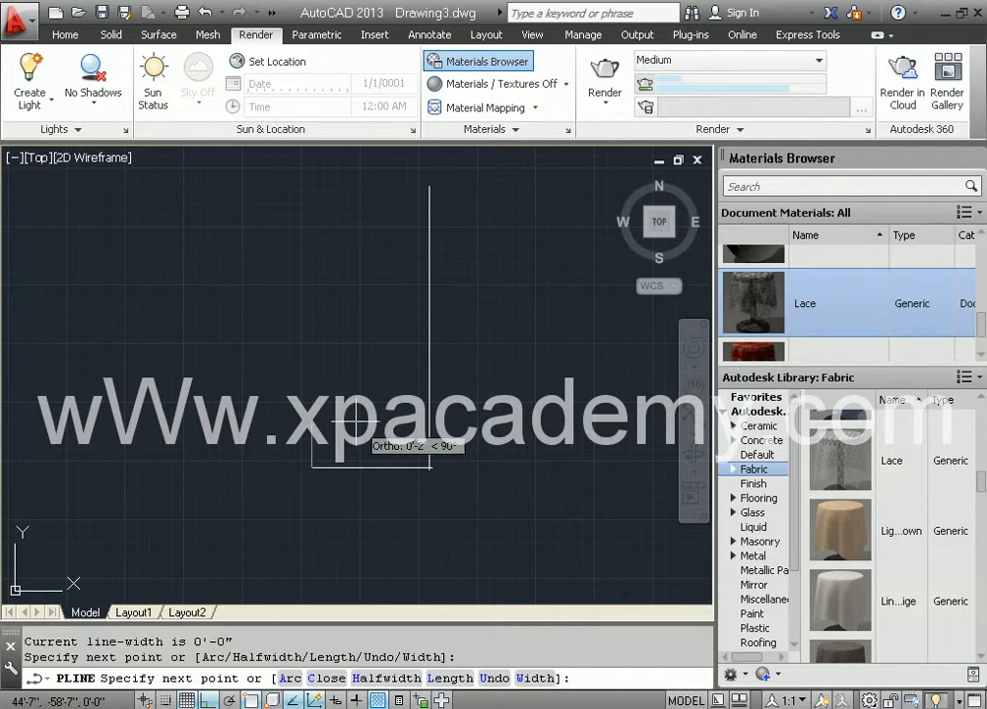
pyautogui.press('F8')
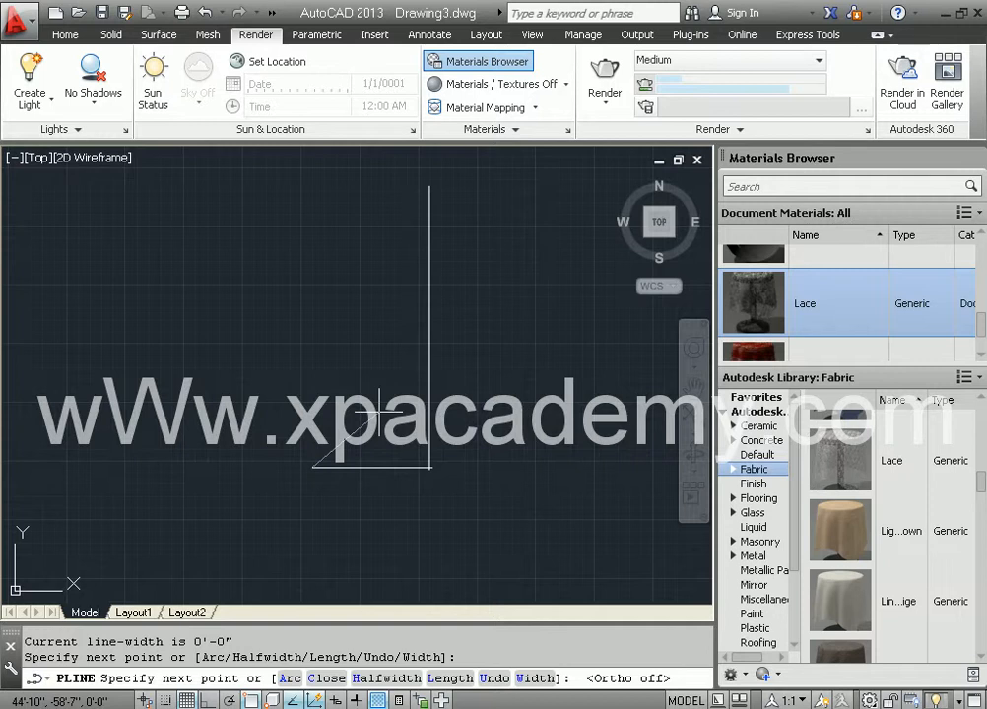
pyautogui.click(380, 411)
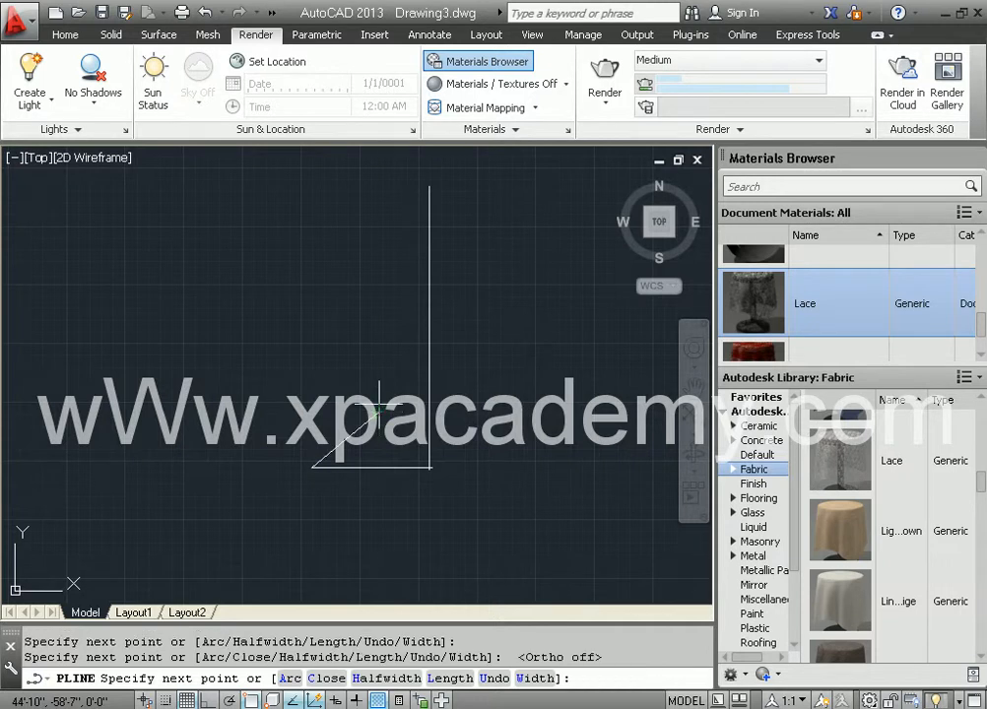
pyautogui.write('a')
pyautogui.press('Return')
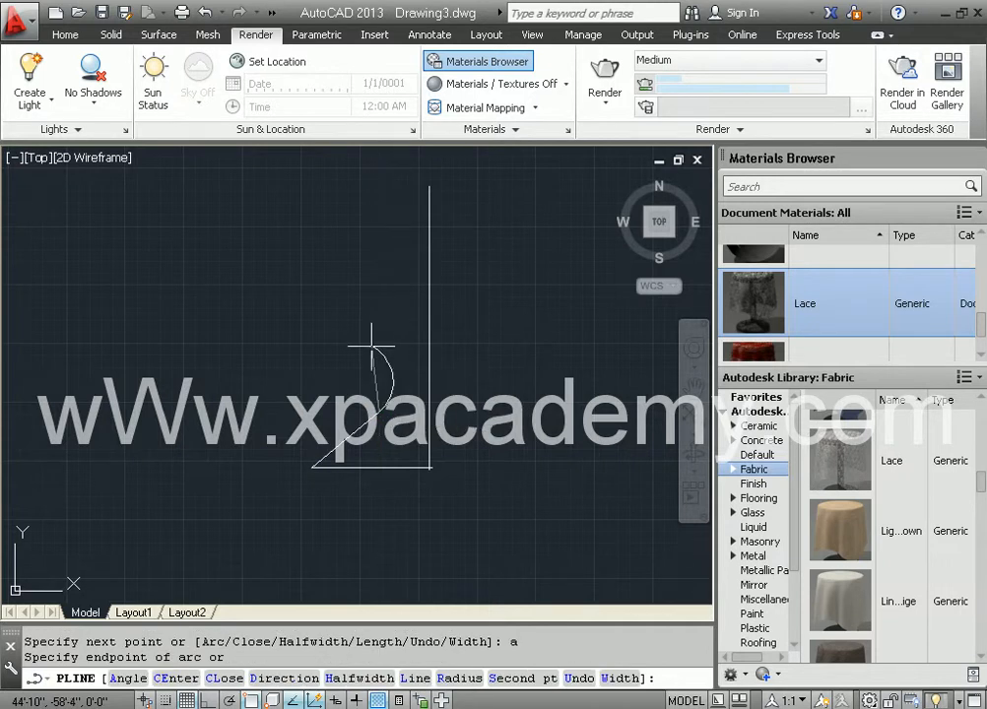
pyautogui.click(370, 331)
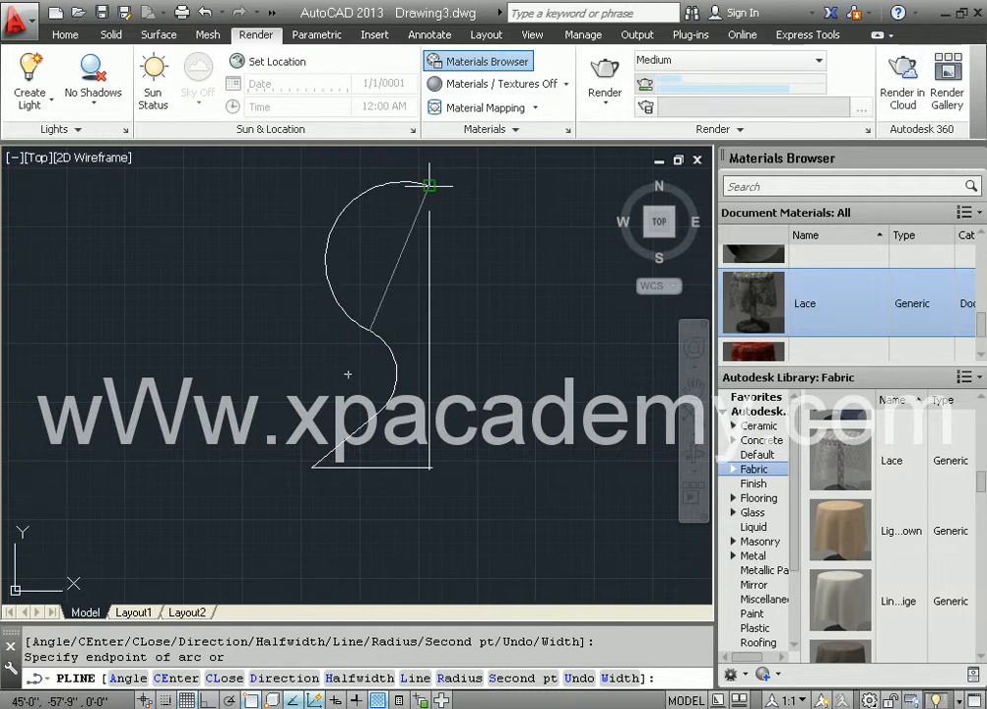
pyautogui.click(290, 183)
pyautogui.press('Return')
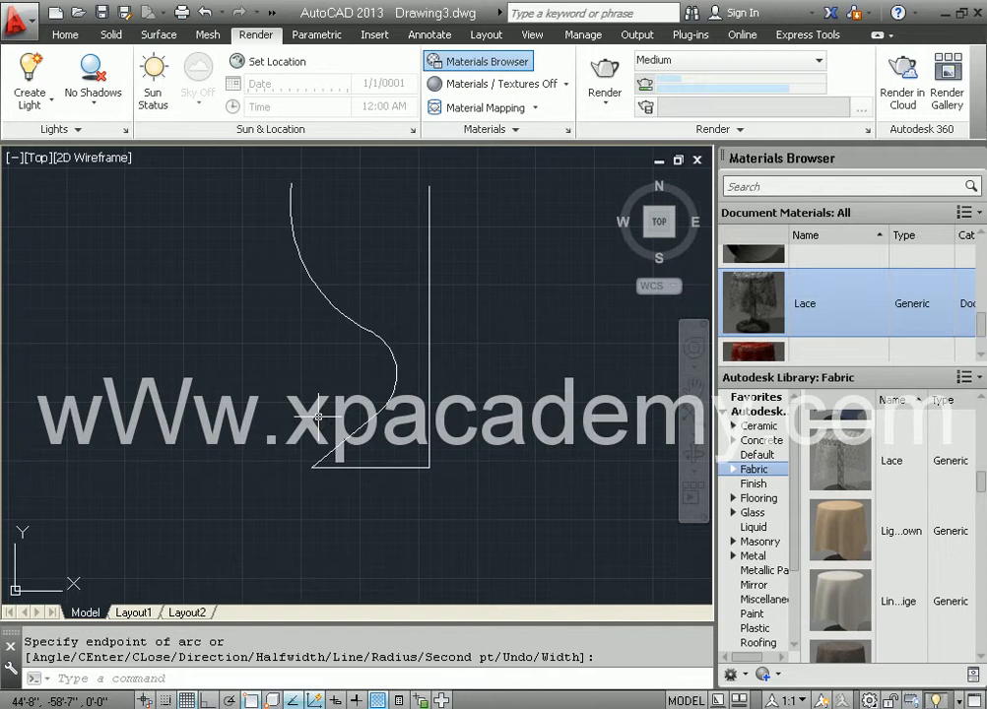
# - Offset the S-curved polyline inward, toward the vertical line
pyautogui.click(333, 451)
pyautogui.moveTo(330, 386); pyautogui.dragTo(314, 414, button='middle')
pyautogui.press('Escape')
pyautogui.write('o')
pyautogui.press('Return')
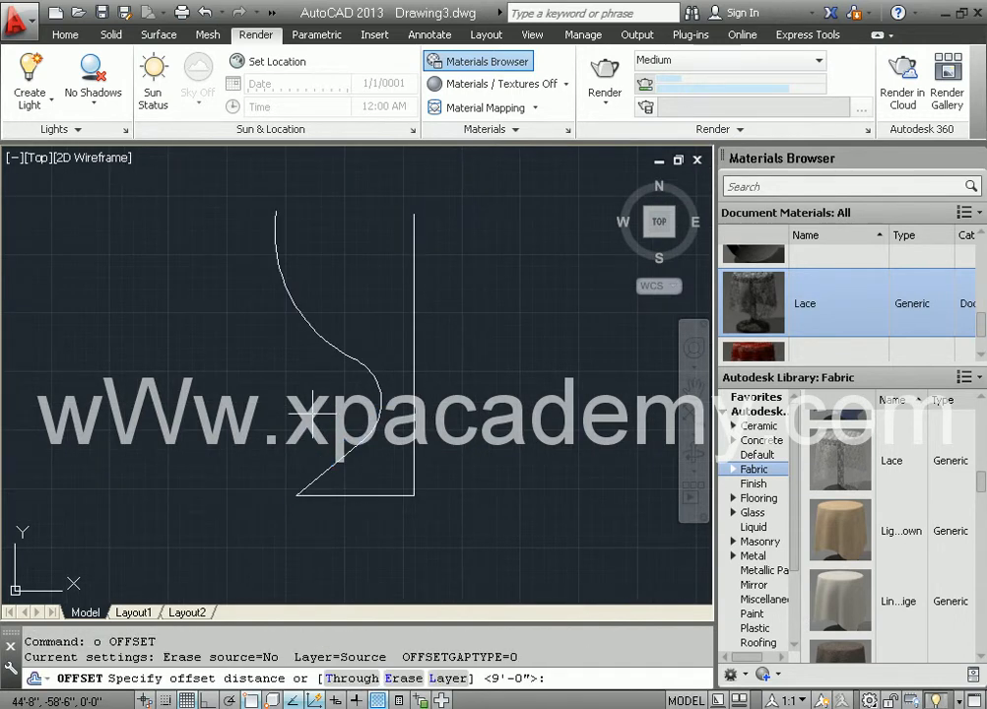
pyautogui.press('Return')
pyautogui.click(314, 315)
pyautogui.click(360, 309)
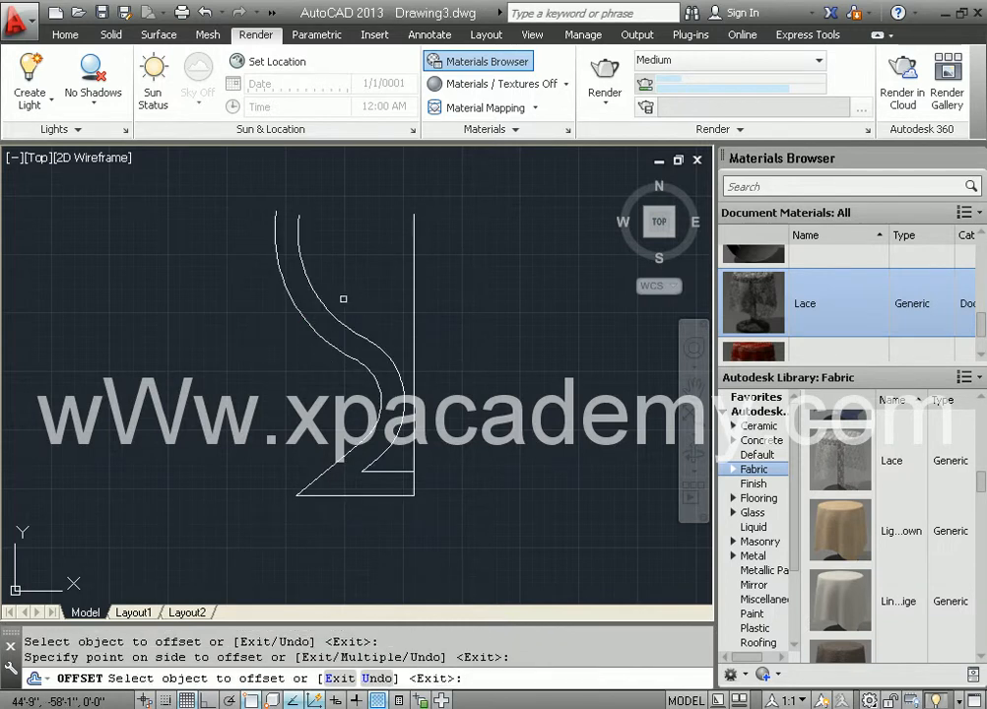
pyautogui.press('Escape')
# - Close the open upper ends of the original and offset curves with a short line
pyautogui.write('l')
pyautogui.press('Return')
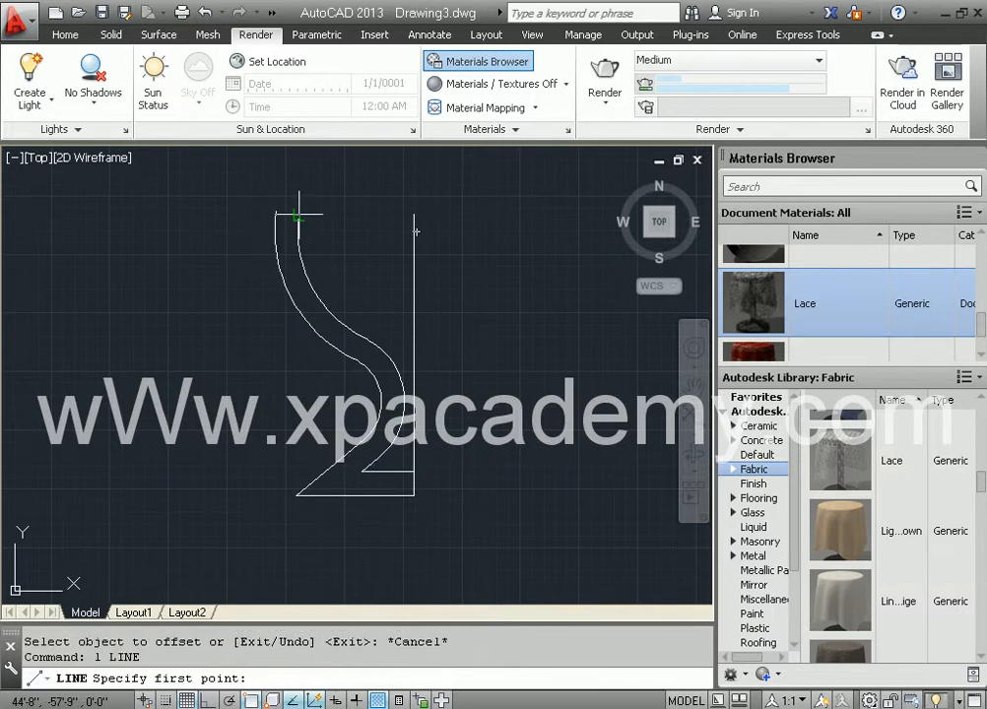
pyautogui.click(287, 211)
pyautogui.click(275, 210)
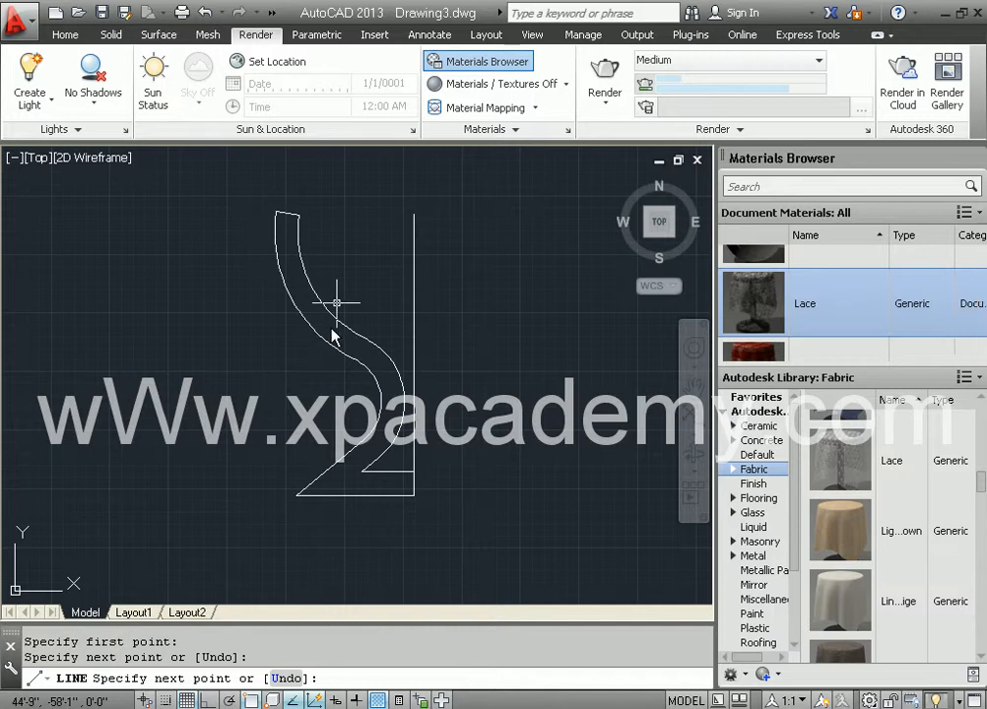
pyautogui.press('Return')
# - Create a closed polyline boundary from the area between the two curves and check it by selecting it
pyautogui.moveTo(324, 333); pyautogui.dragTo(327, 326, button='middle')
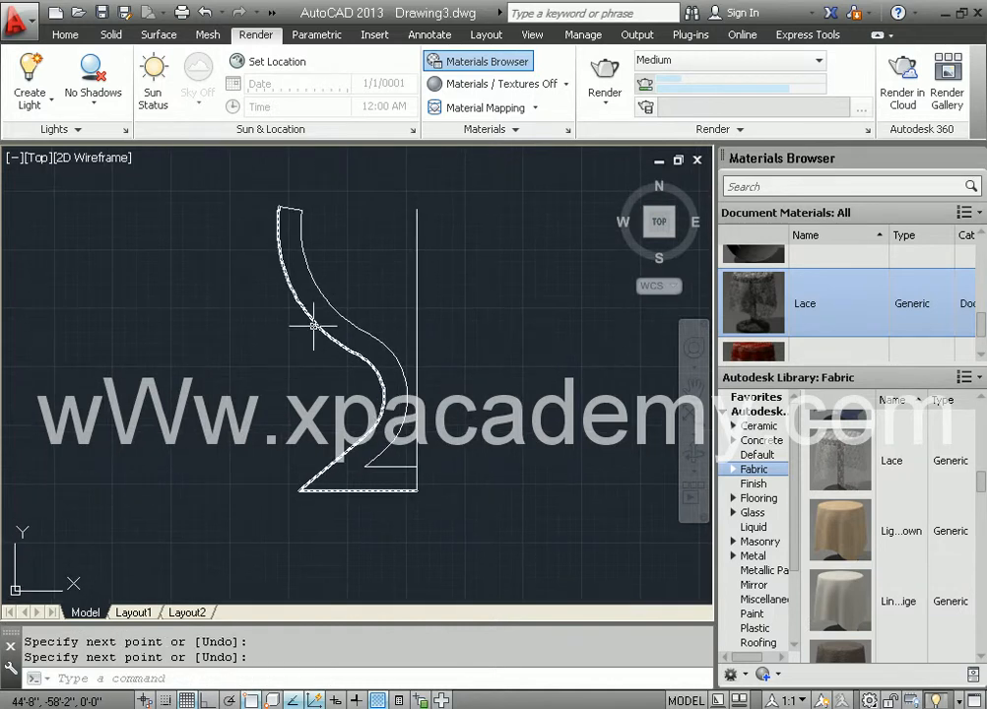
pyautogui.write('bo')
pyautogui.press('Return')
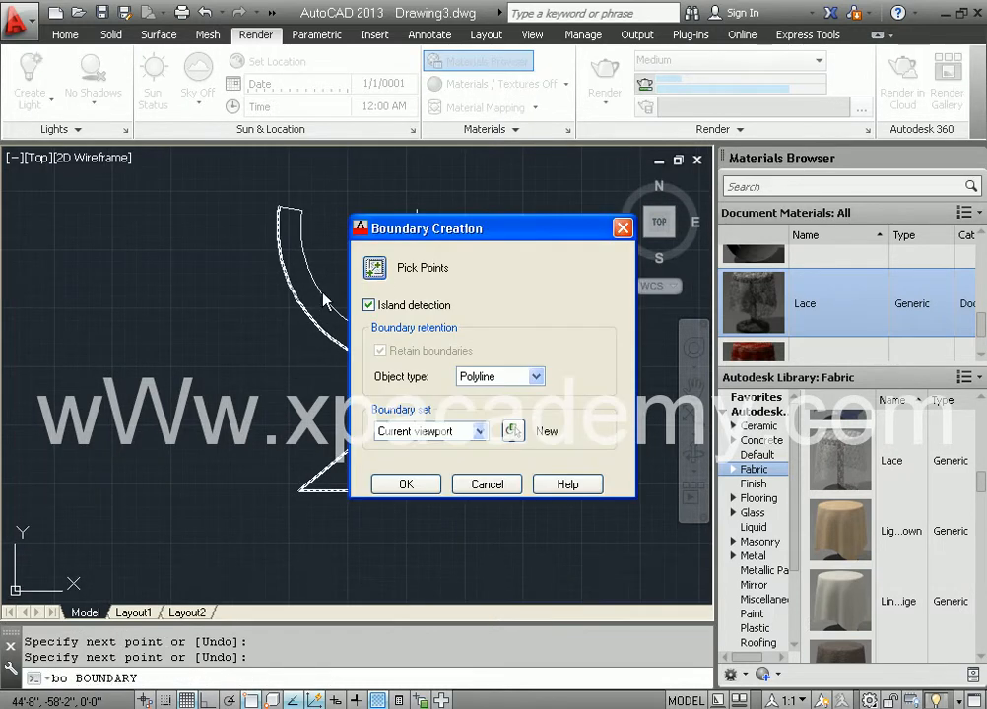
pyautogui.click(376, 269)
pyautogui.click(313, 292)
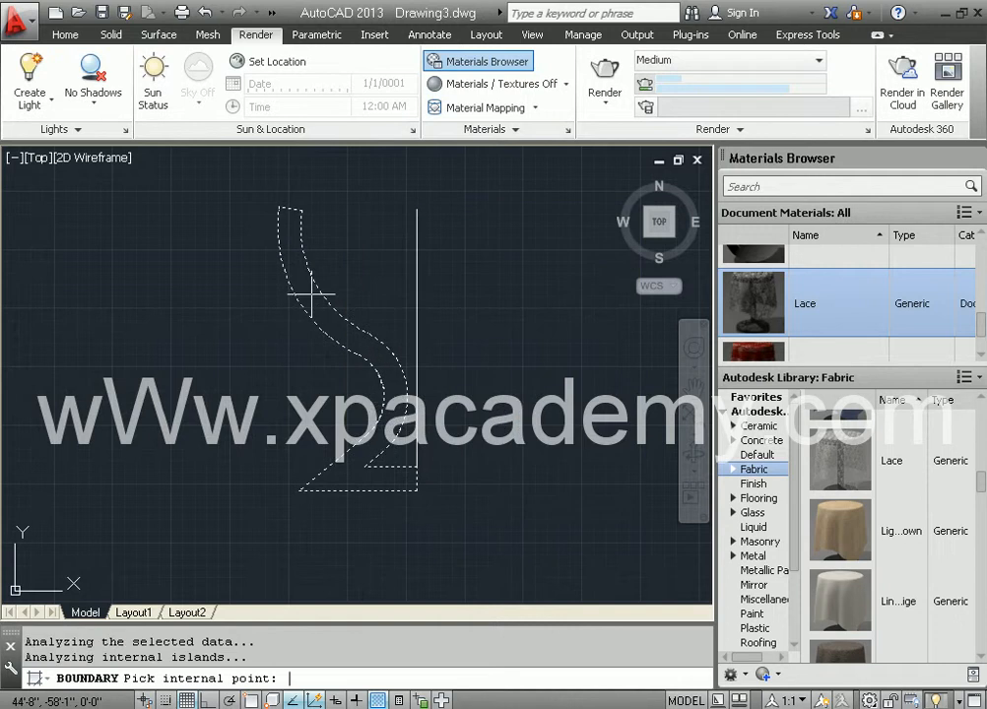
pyautogui.press('Return')
pyautogui.click(311, 323)
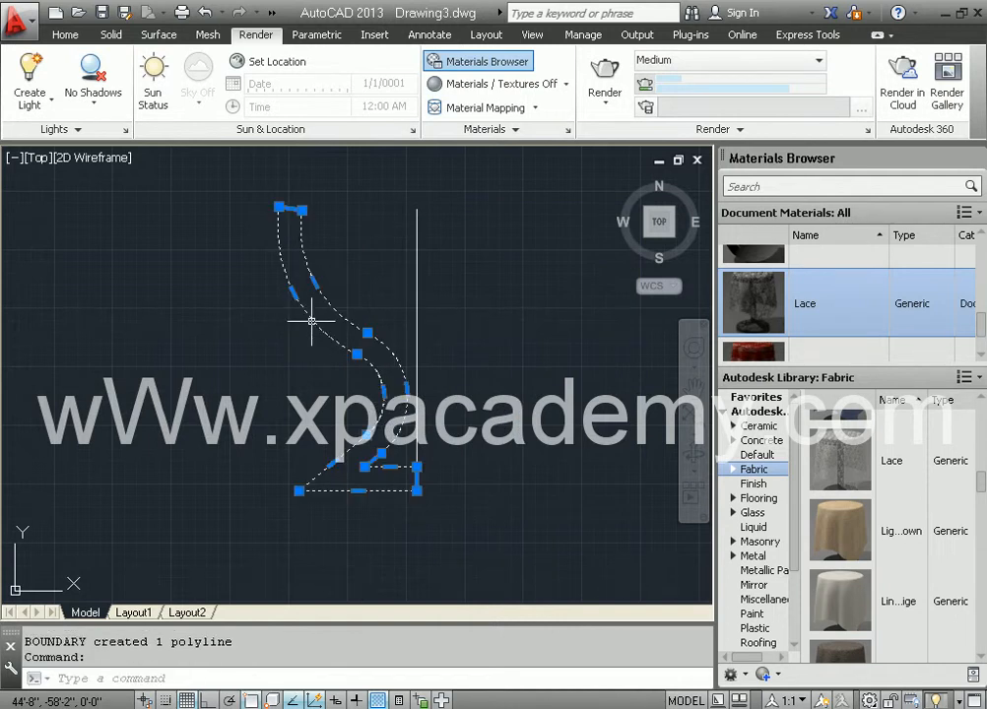
pyautogui.press('Escape')
# - Erase the short separate line across the upper ends of the curves
pyautogui.click(260, 186)
pyautogui.click(353, 266)
pyautogui.press('Delete')
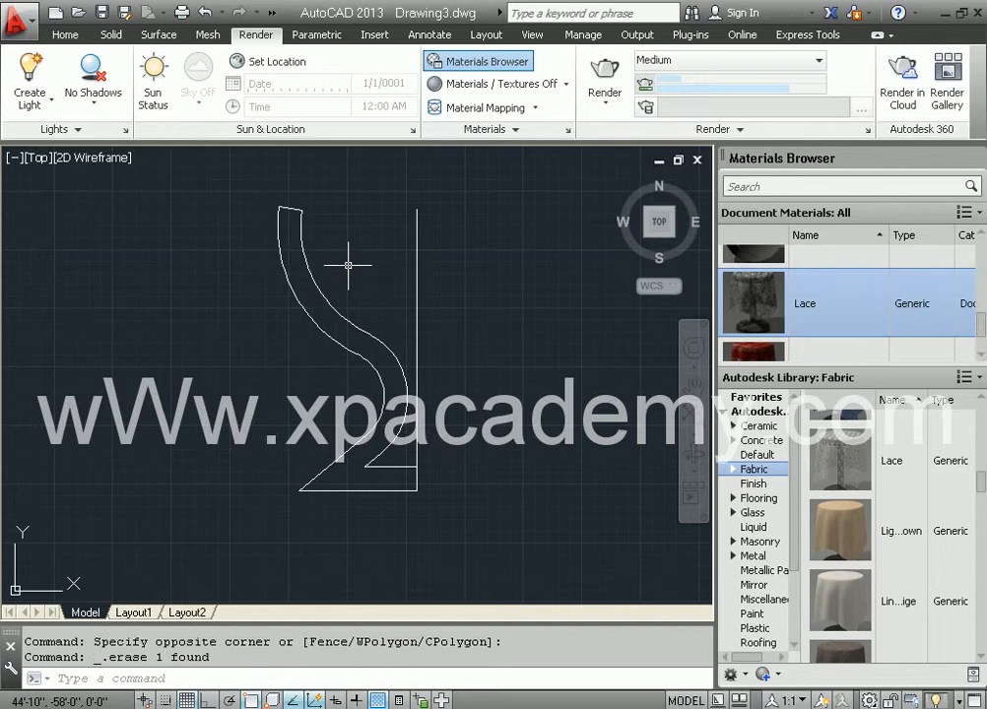
# - Copy the curved profile together with the vertical line horizontally to the empty area farther east
pyautogui.scroll(2, 290, 209)
pyautogui.scroll(-2, 328, 353)
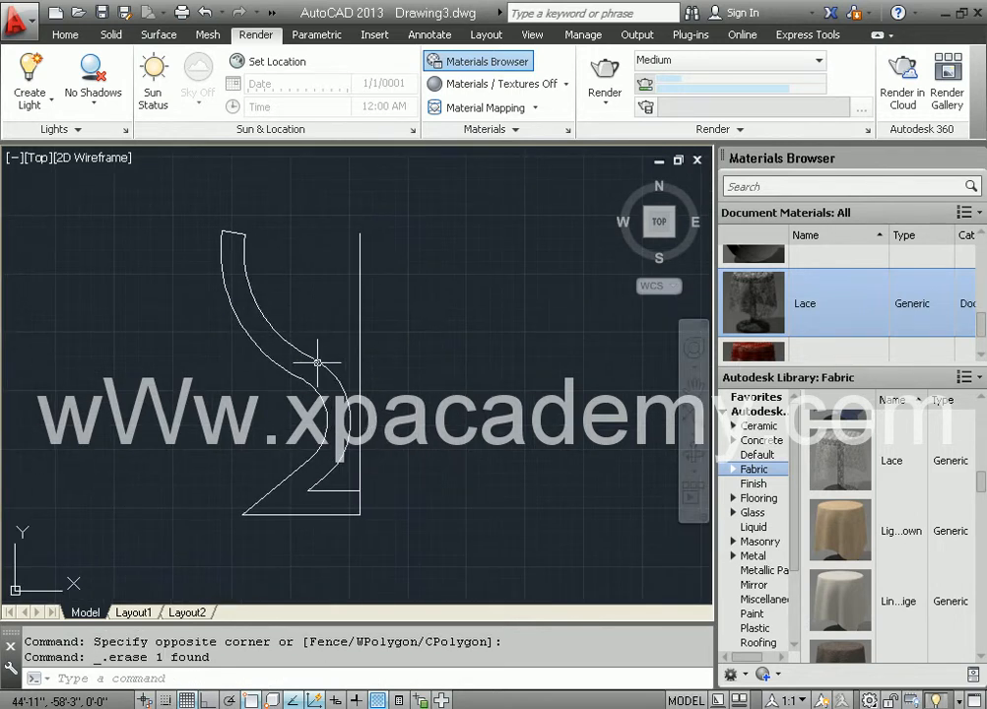
pyautogui.write('co')
pyautogui.press('Return')
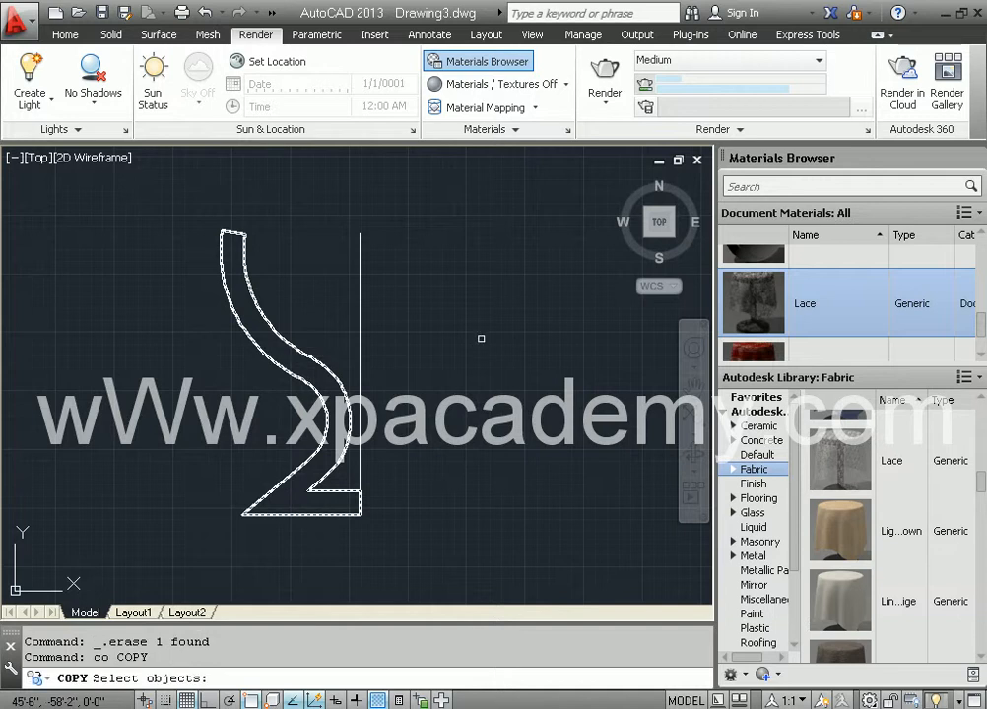
pyautogui.click(463, 337)
pyautogui.click(348, 399)
pyautogui.press('Return')
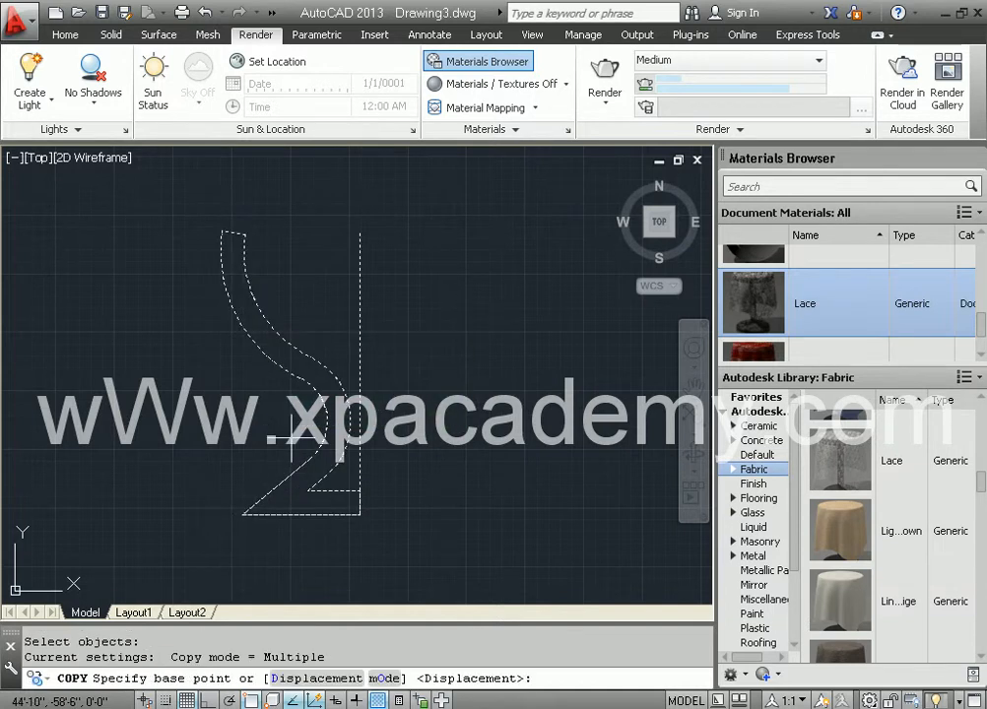
pyautogui.click(350, 414)
pyautogui.moveTo(506, 410); pyautogui.dragTo(183, 377, button='middle')
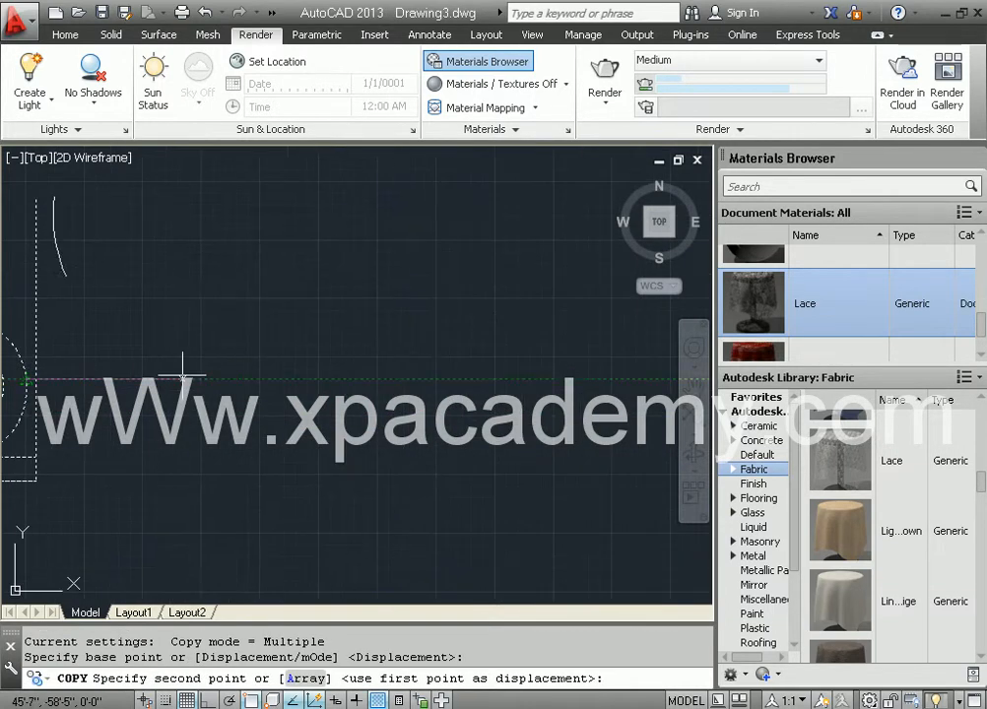
pyautogui.click(582, 379)
pyautogui.press('Return')
pyautogui.scroll(-5, 329, 397)
pyautogui.moveTo(329, 397); pyautogui.dragTo(436, 398, button='middle')
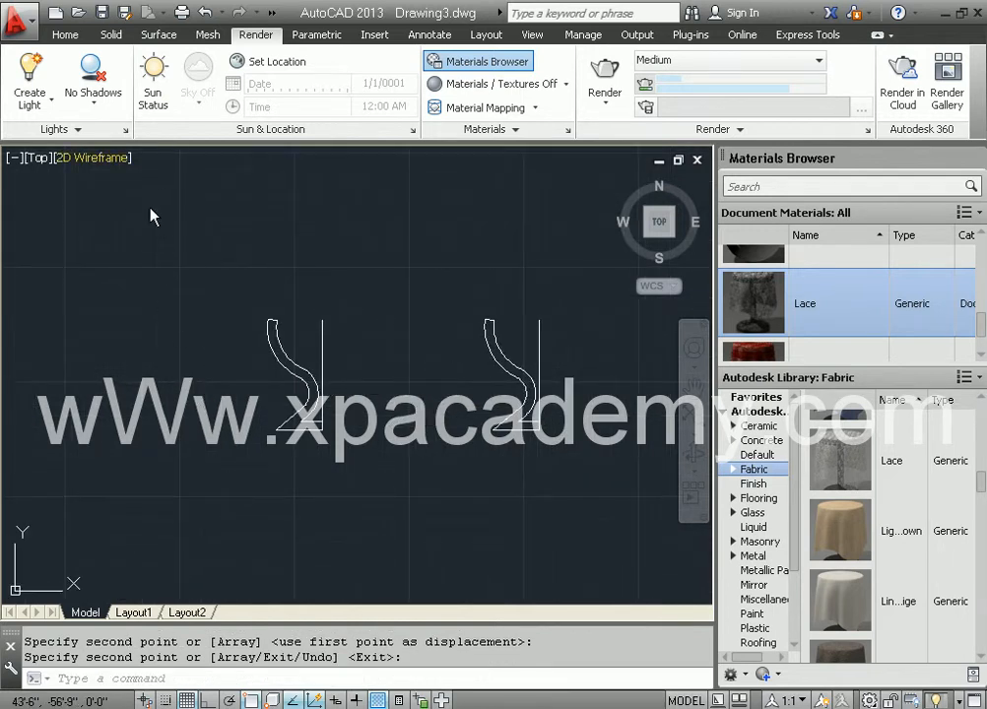
# - Revolve the western closed profile a full 360 degrees about its adjacent vertical line to form a solid goblet
pyautogui.click(71, 39)
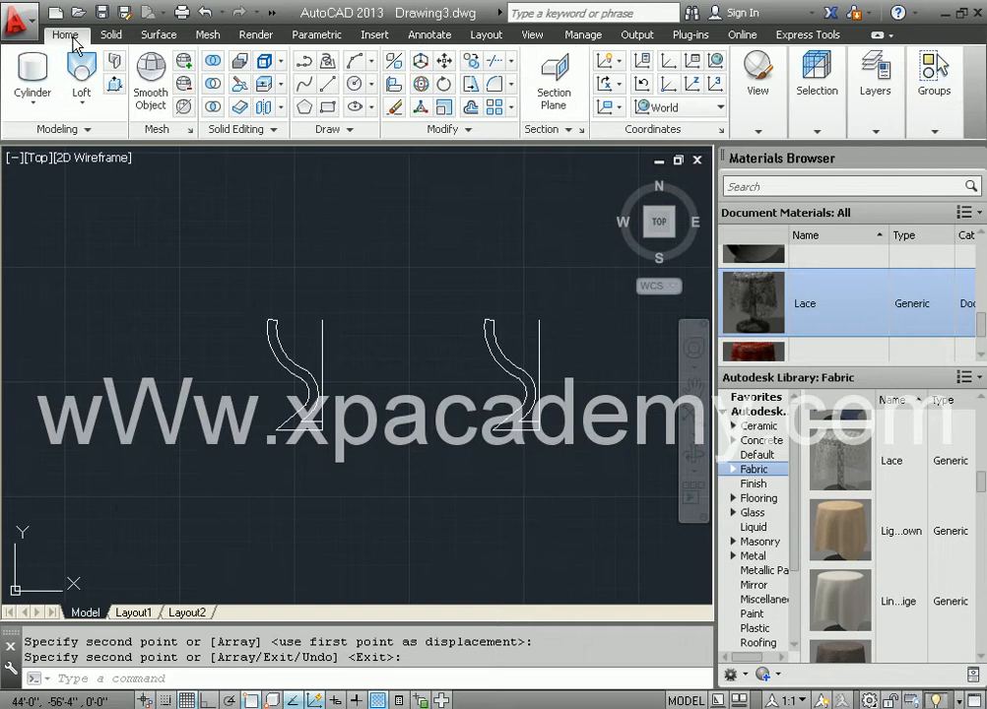
pyautogui.click(86, 107)
pyautogui.click(103, 218)
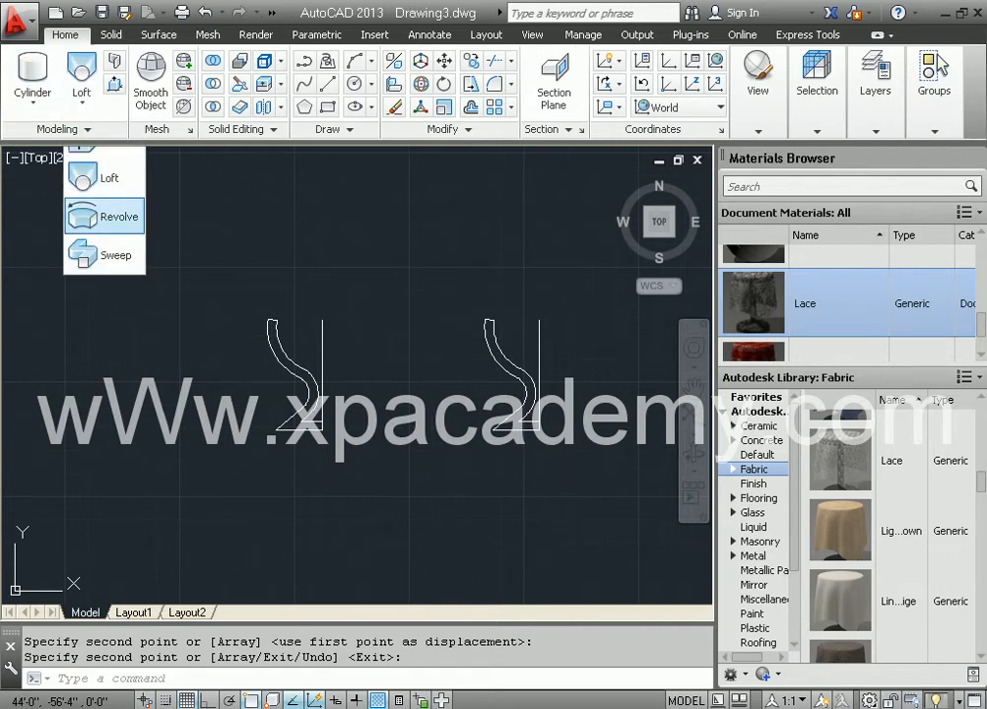
pyautogui.click(276, 362)
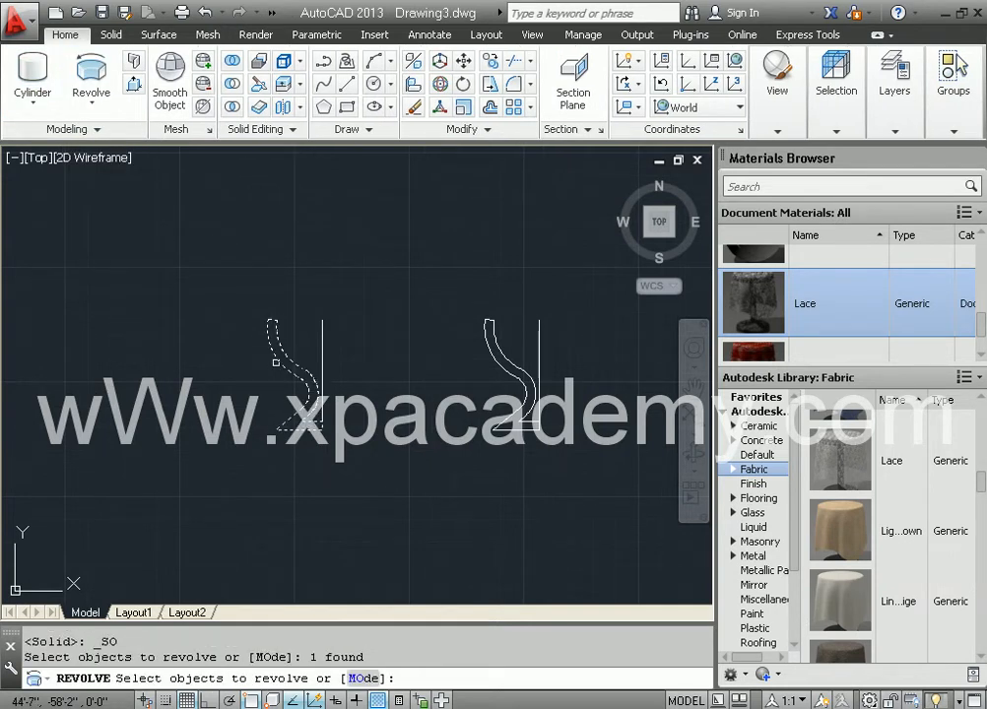
pyautogui.press('Return')
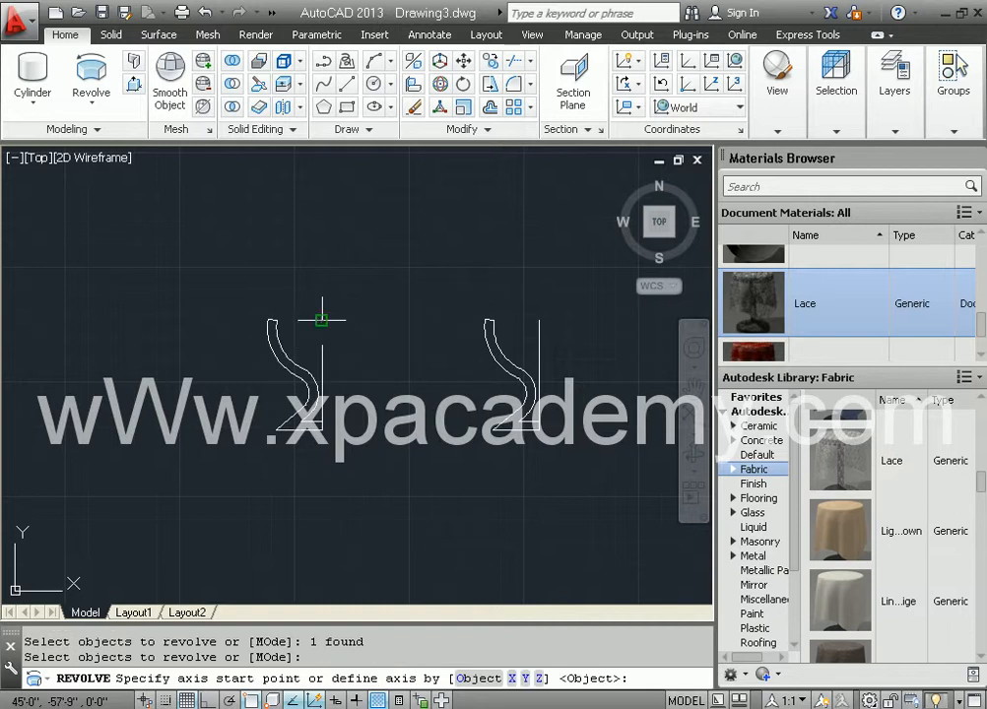
pyautogui.click(321, 320)
pyautogui.click(322, 430)
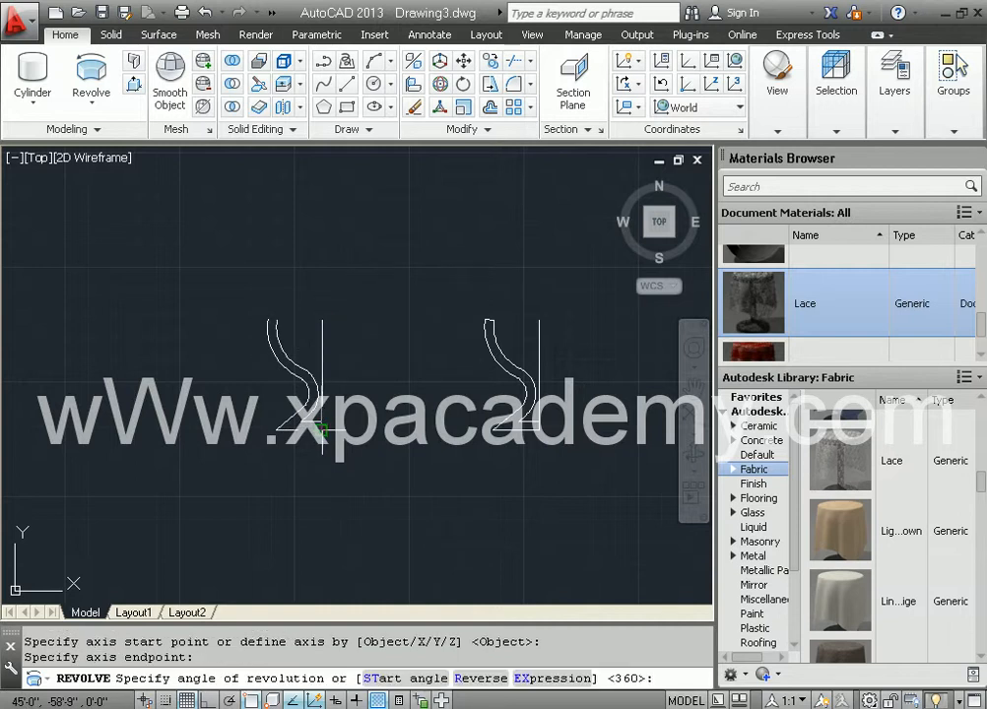
pyautogui.press('Return')
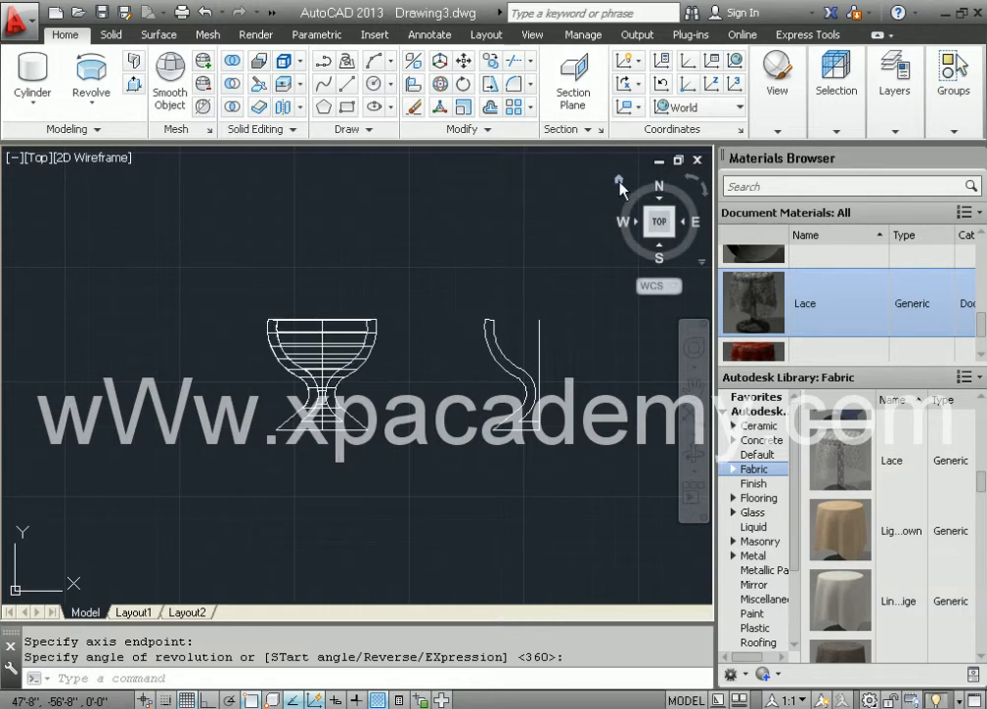
# - Switch to the home 3D view, frame the revolved goblet, and set the visual style to Shaded
pyautogui.click(619, 183)
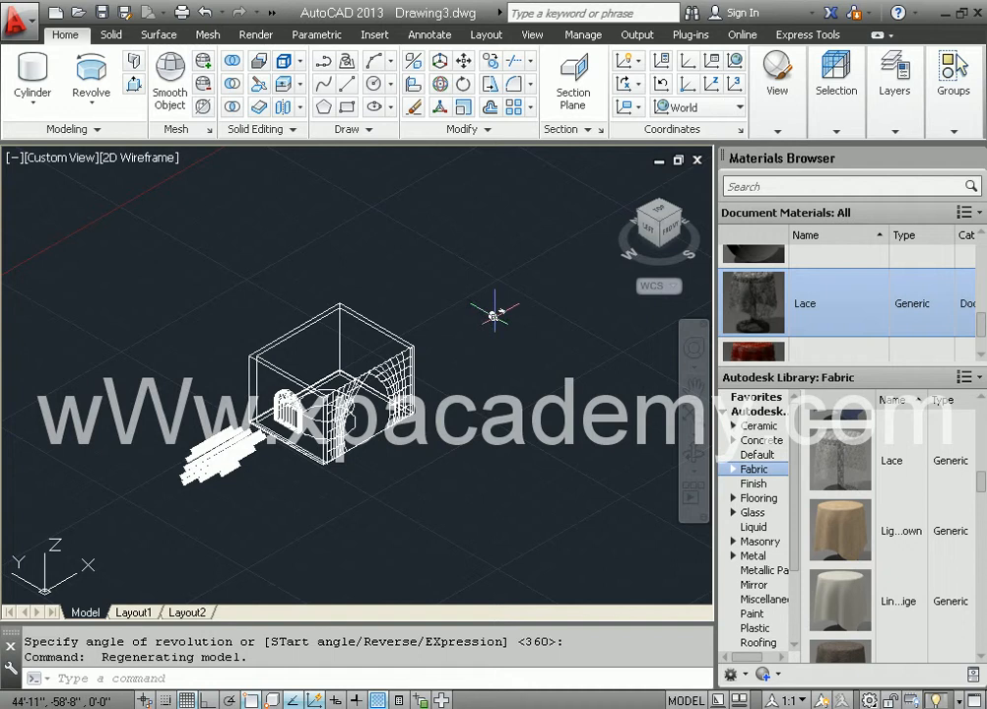
pyautogui.moveTo(494, 316); pyautogui.dragTo(360, 335, button='middle')
pyautogui.scroll(4, 358, 334)
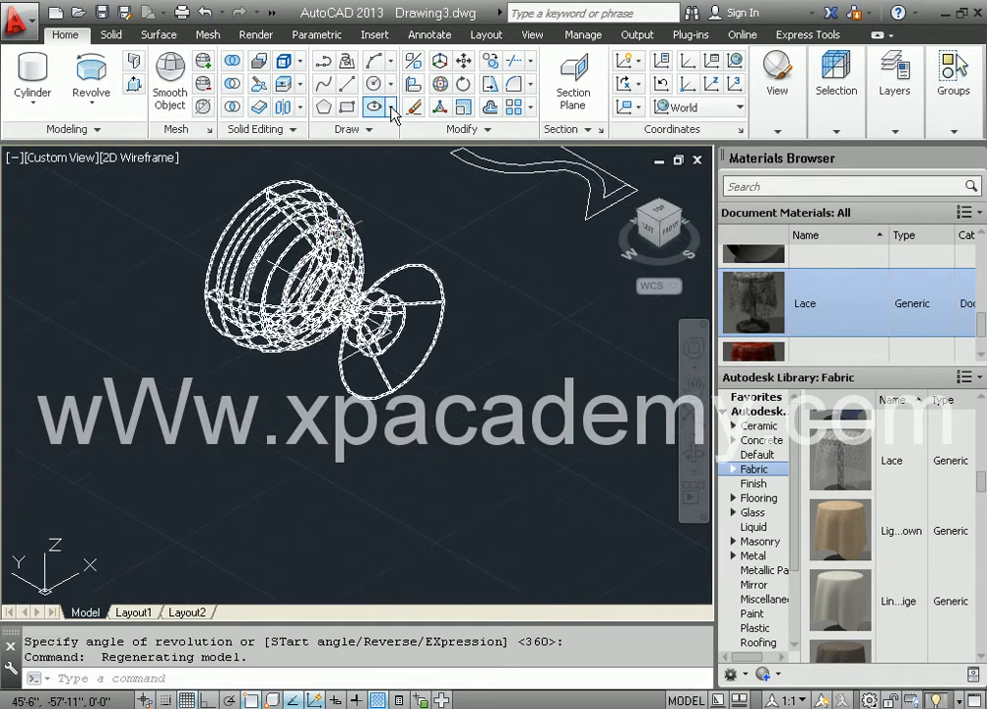
pyautogui.click(137, 162)
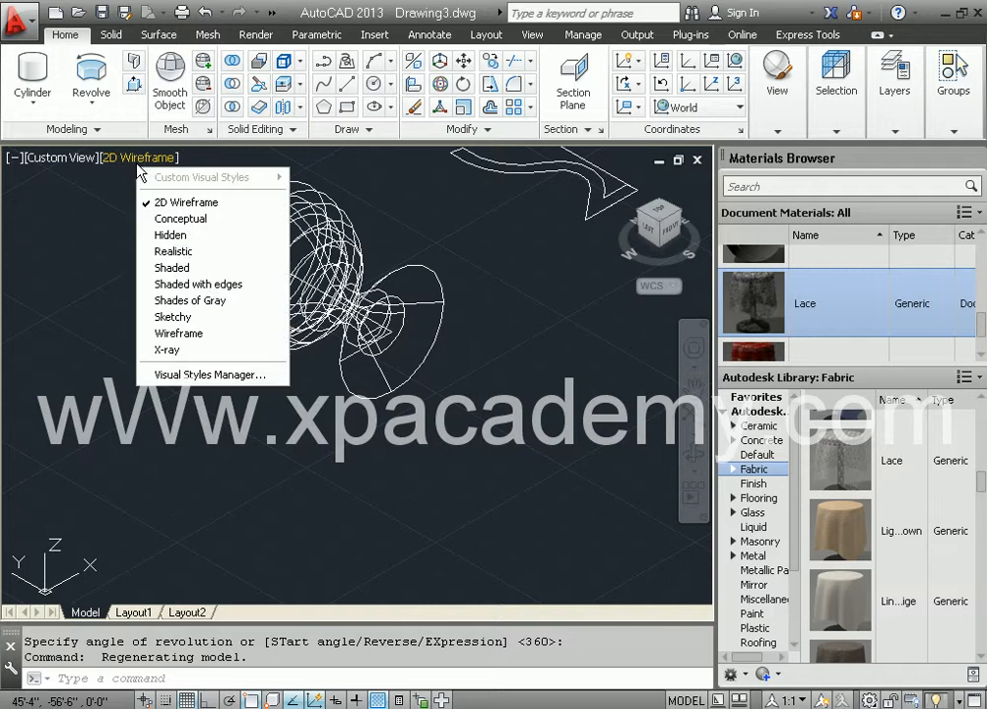
pyautogui.click(168, 268)
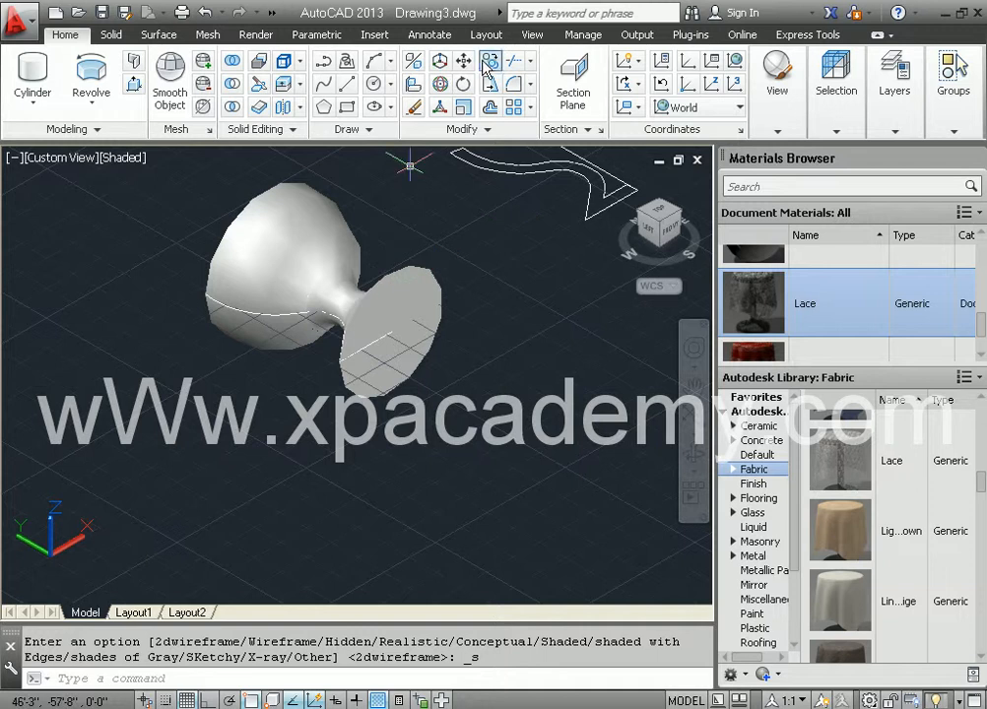
# - Rotate the goblet 90 degrees about the X axis through its base centre so that it stands upright
pyautogui.click(440, 84)
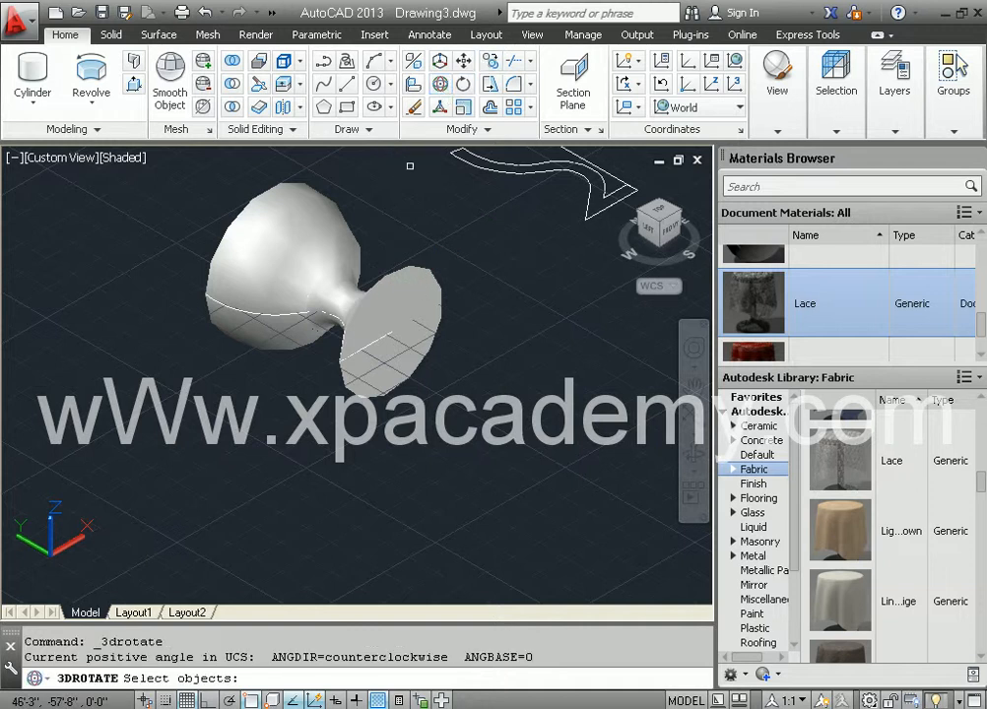
pyautogui.click(379, 325)
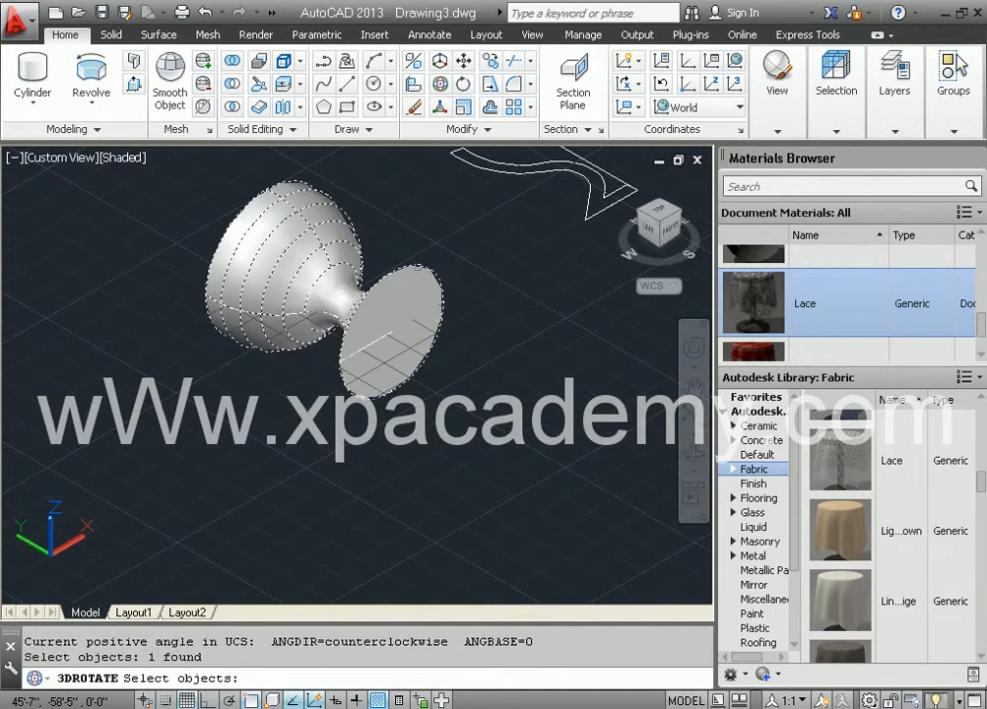
pyautogui.press('Return')
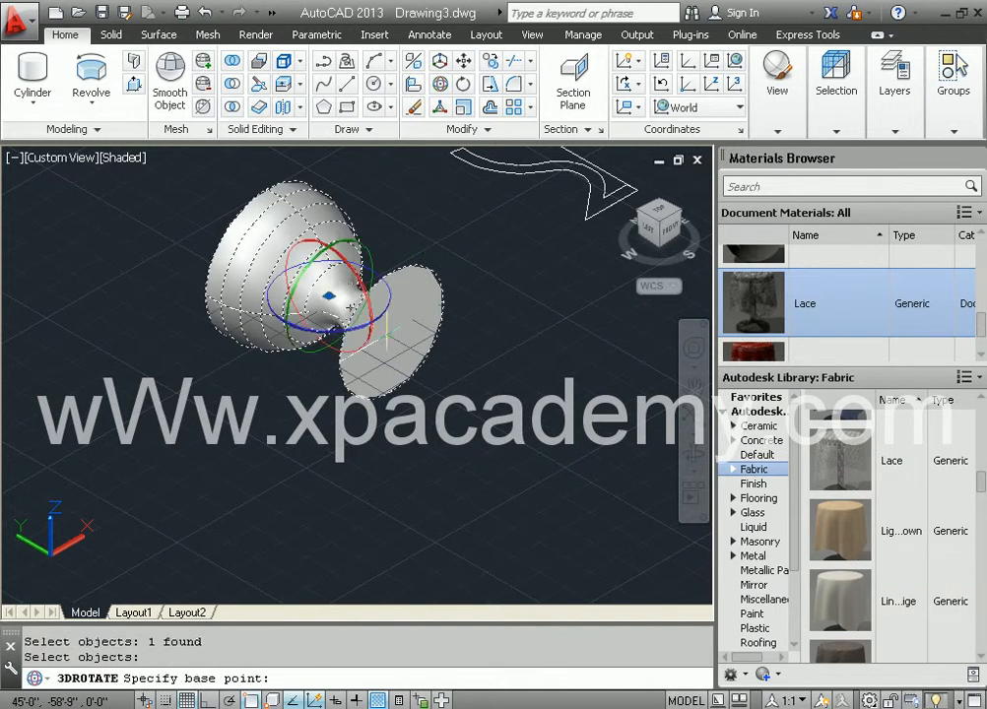
pyautogui.click(391, 333)
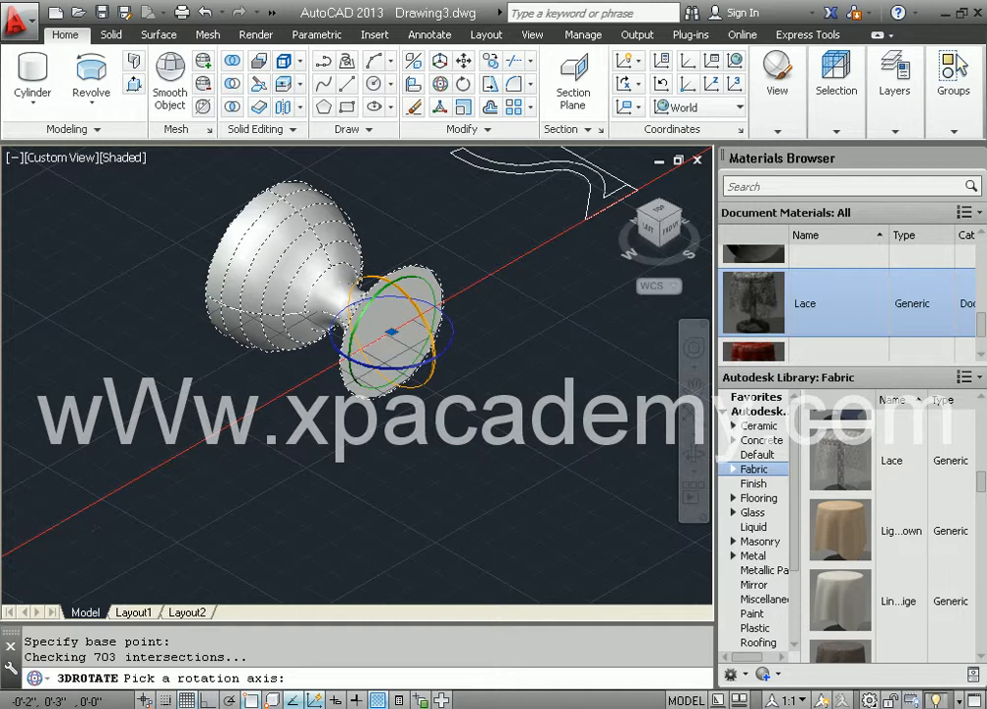
pyautogui.click(410, 316)
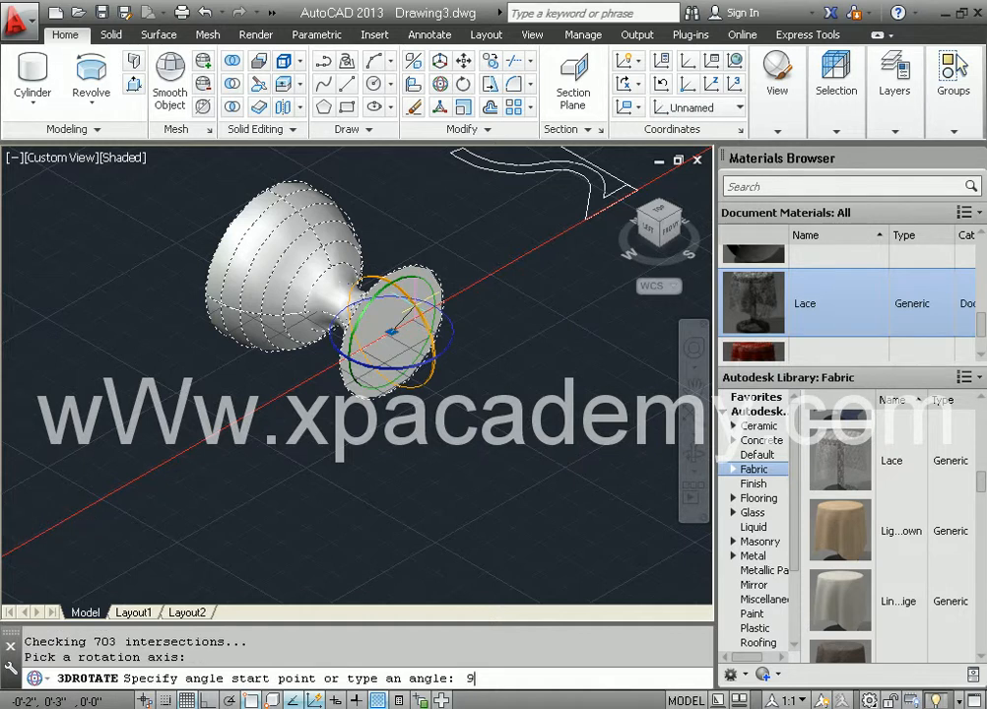
pyautogui.press('Return')
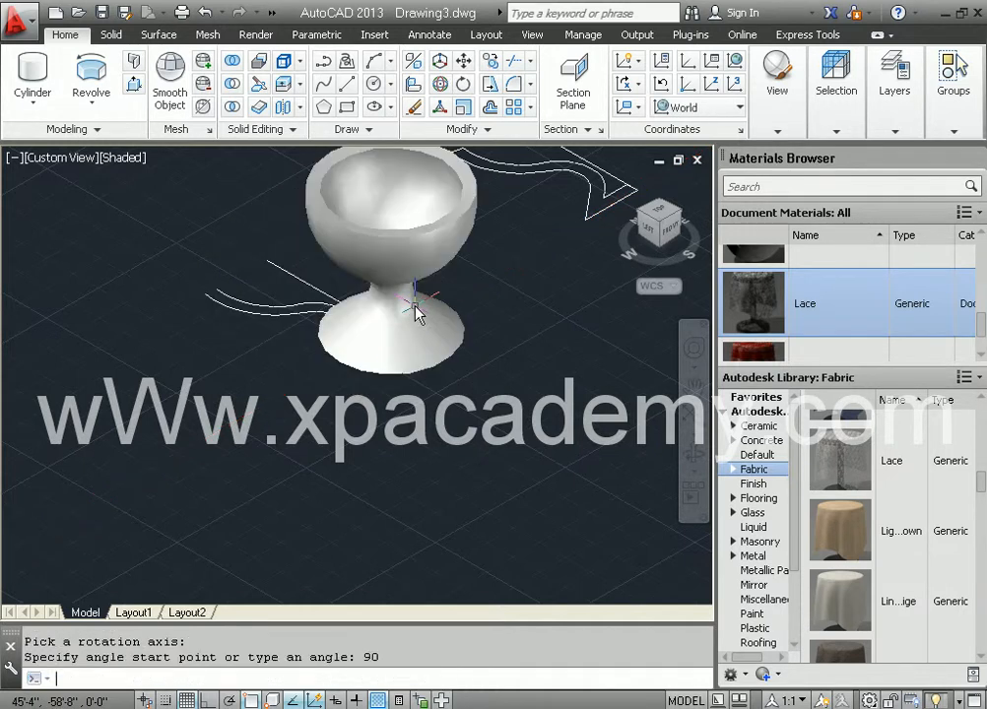
# - Move the goblet by its base into the furnished room, turning Ortho on and placing it over the round tabletop between the curtains
pyautogui.keyDown('shift'); pyautogui.moveTo(415, 310); pyautogui.dragTo(387, 436, button='middle'); pyautogui.keyUp('shift')
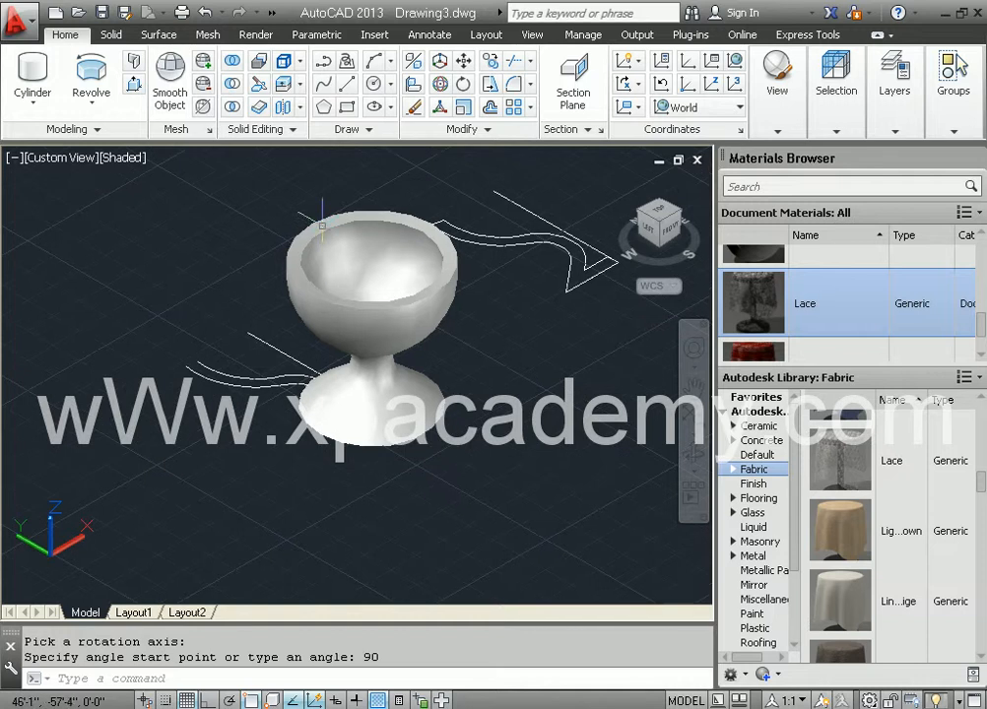
pyautogui.click(380, 310)
pyautogui.write('m')
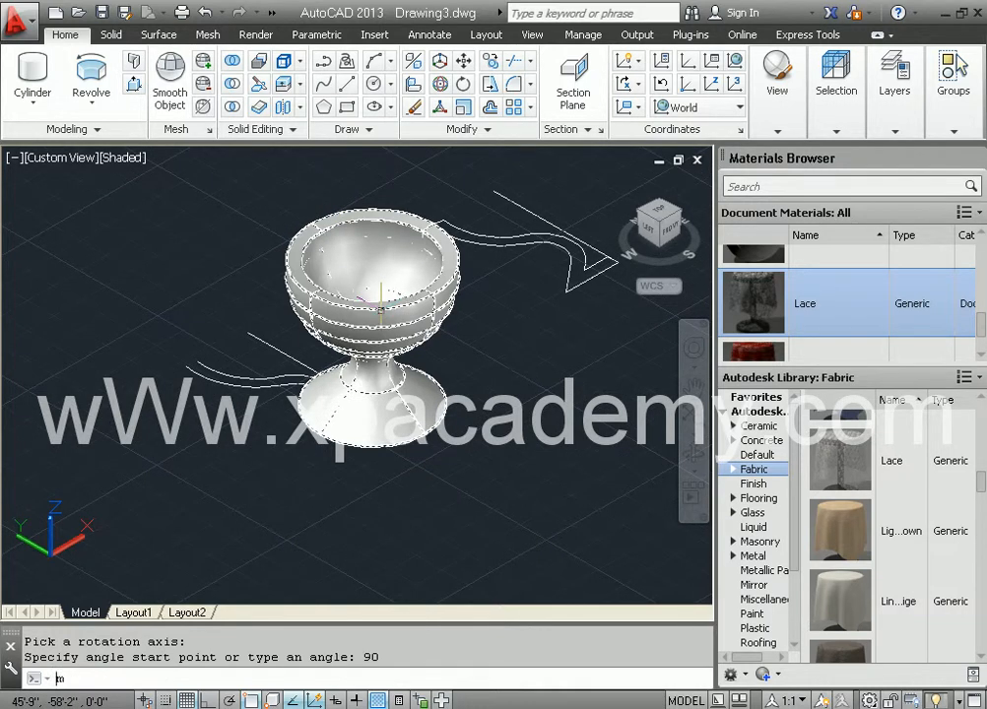
pyautogui.press('Return')
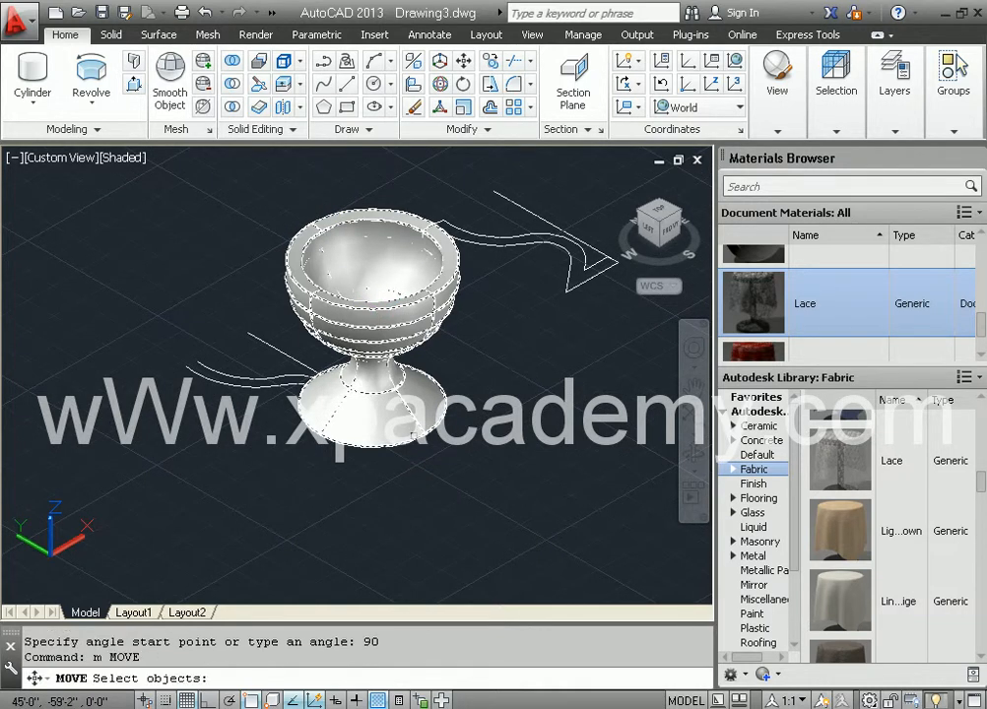
pyautogui.click(380, 412)
pyautogui.press('Return')
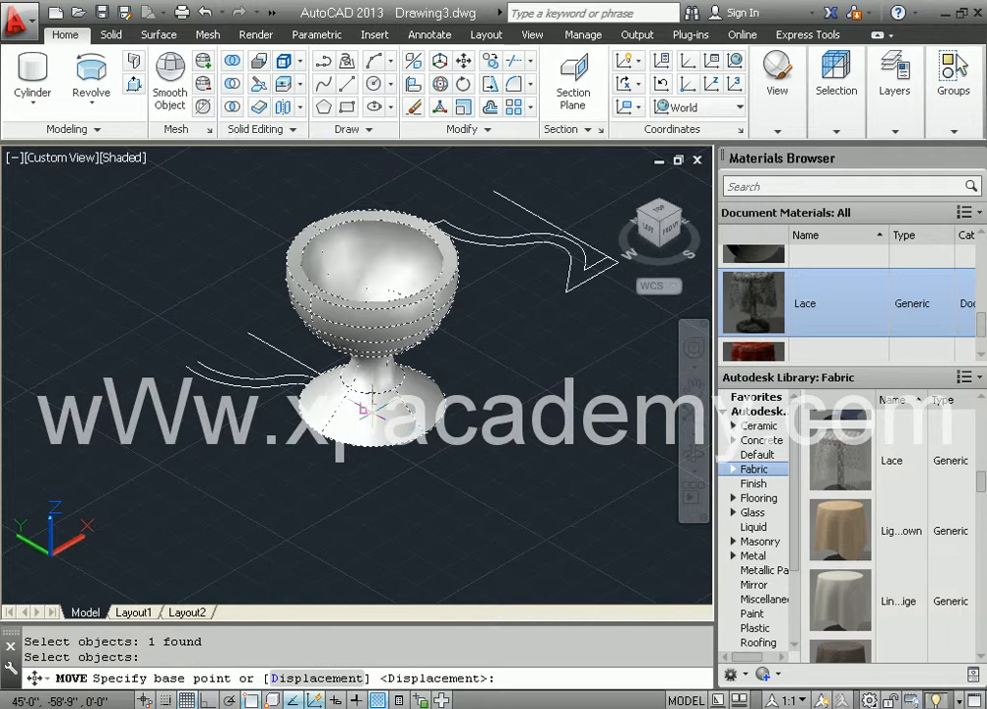
pyautogui.click(372, 403)
pyautogui.scroll(-4, 399, 394)
pyautogui.scroll(-2, 378, 396)
pyautogui.moveTo(323, 449); pyautogui.dragTo(645, 336, button='middle')
pyautogui.moveTo(370, 431); pyautogui.dragTo(764, 324, button='middle')
pyautogui.moveTo(580, 359); pyautogui.dragTo(768, 128, button='middle')
pyautogui.keyDown('shift'); pyautogui.moveTo(460, 451); pyautogui.dragTo(359, 369, button='middle'); pyautogui.keyUp('shift')
pyautogui.press('F8')
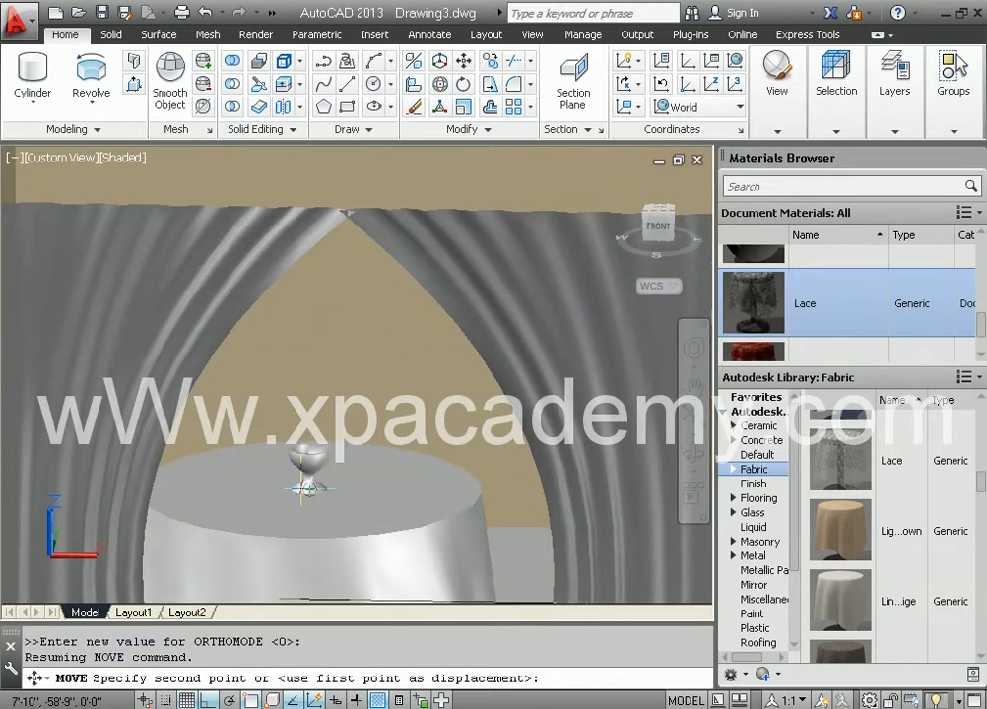
pyautogui.click(317, 507)
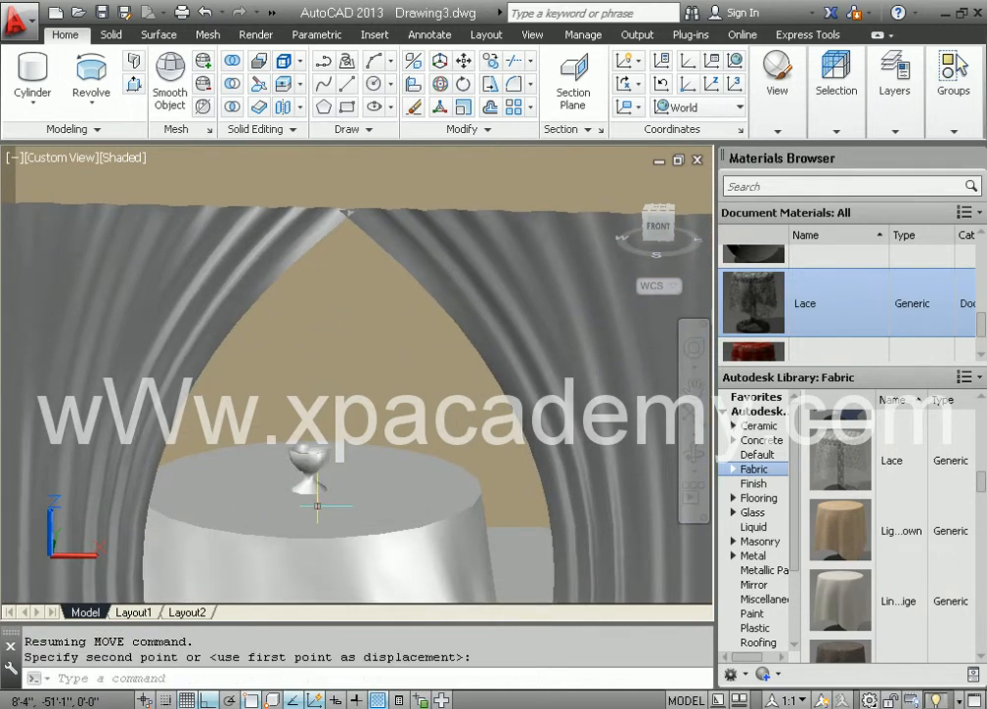
# - Browse the Autodesk Glass library and add the clear blue Generic glass material to the document materials
pyautogui.keyDown('shift'); pyautogui.moveTo(315, 478); pyautogui.dragTo(356, 329, button='middle'); pyautogui.keyUp('shift')
pyautogui.click(308, 478)
pyautogui.scroll(2, 308, 478)
pyautogui.scroll(2, 309, 478)
pyautogui.scroll(1, 333, 361)
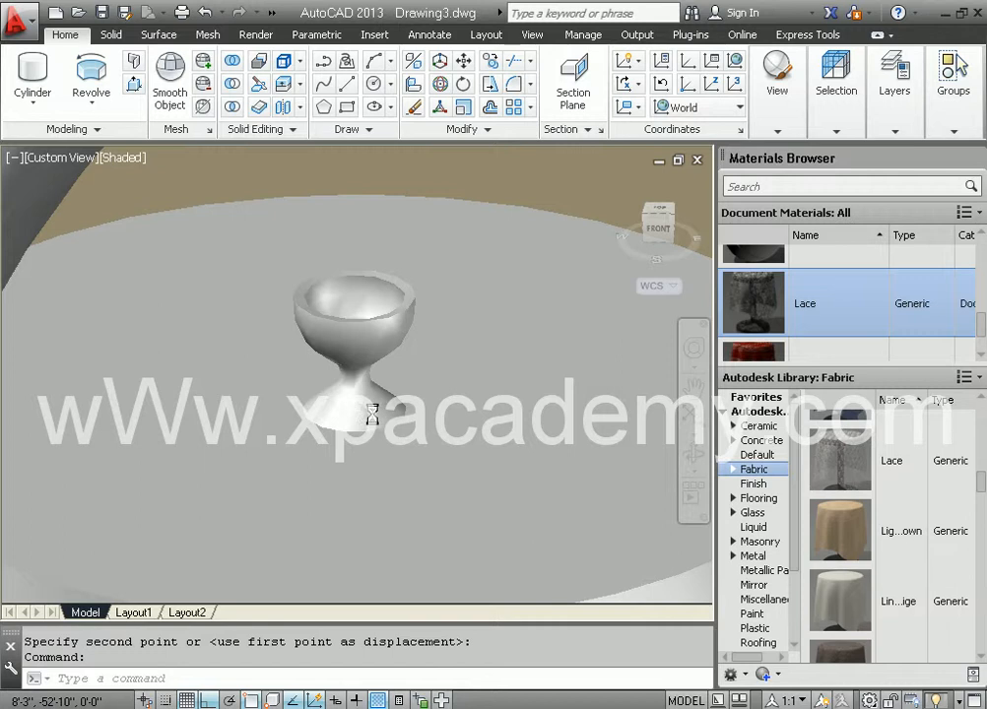
pyautogui.scroll(2, 372, 365)
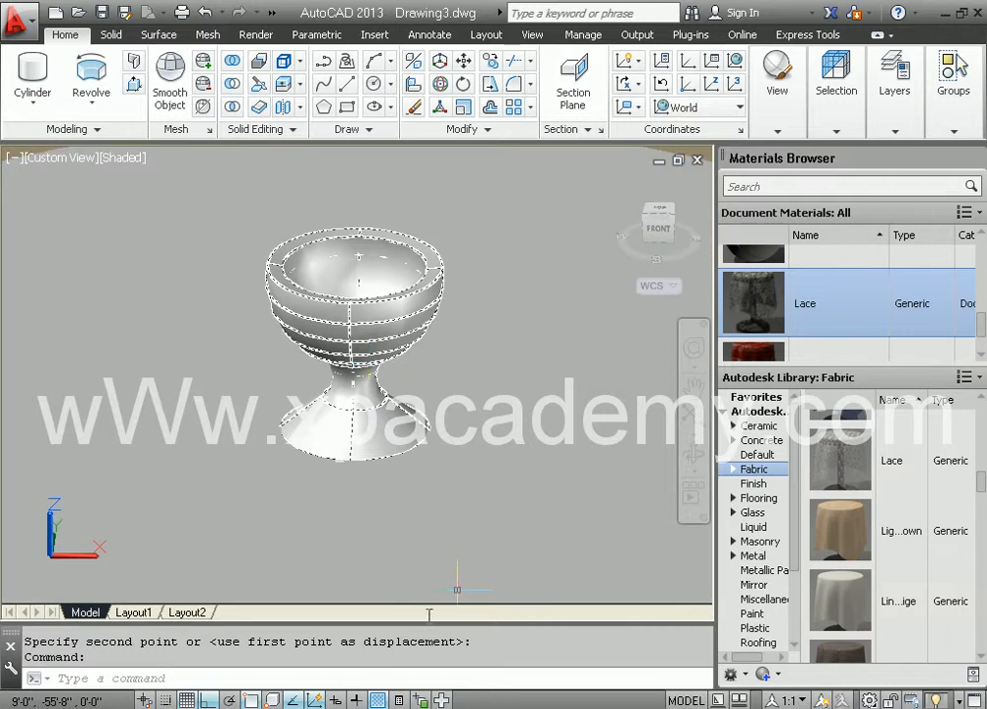
pyautogui.click(752, 514)
pyautogui.moveTo(980, 416)
pyautogui.mouseDown()
pyautogui.moveTo(979, 443)
pyautogui.moveTo(978, 436)
pyautogui.mouseUp()
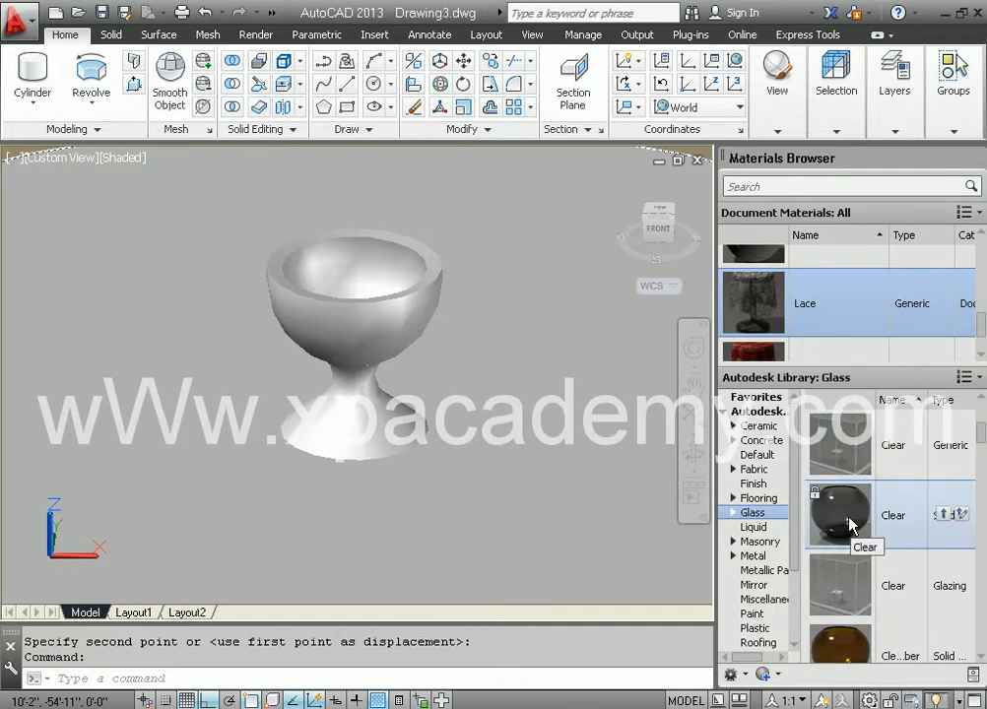
pyautogui.moveTo(981, 445); pyautogui.dragTo(982, 528)
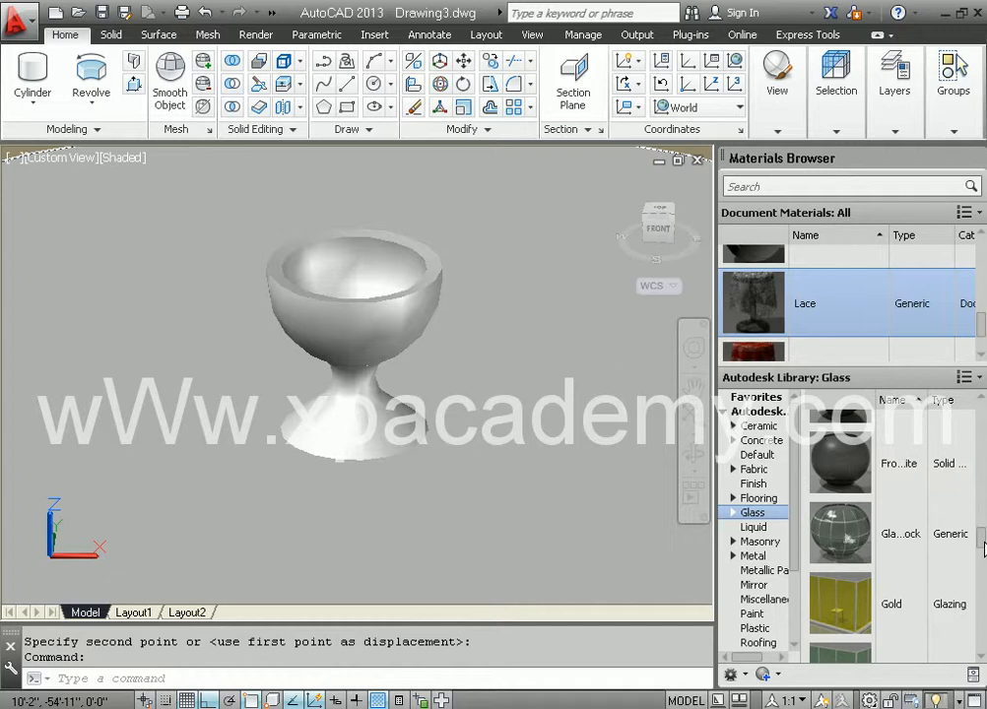
pyautogui.moveTo(982, 578); pyautogui.dragTo(976, 612)
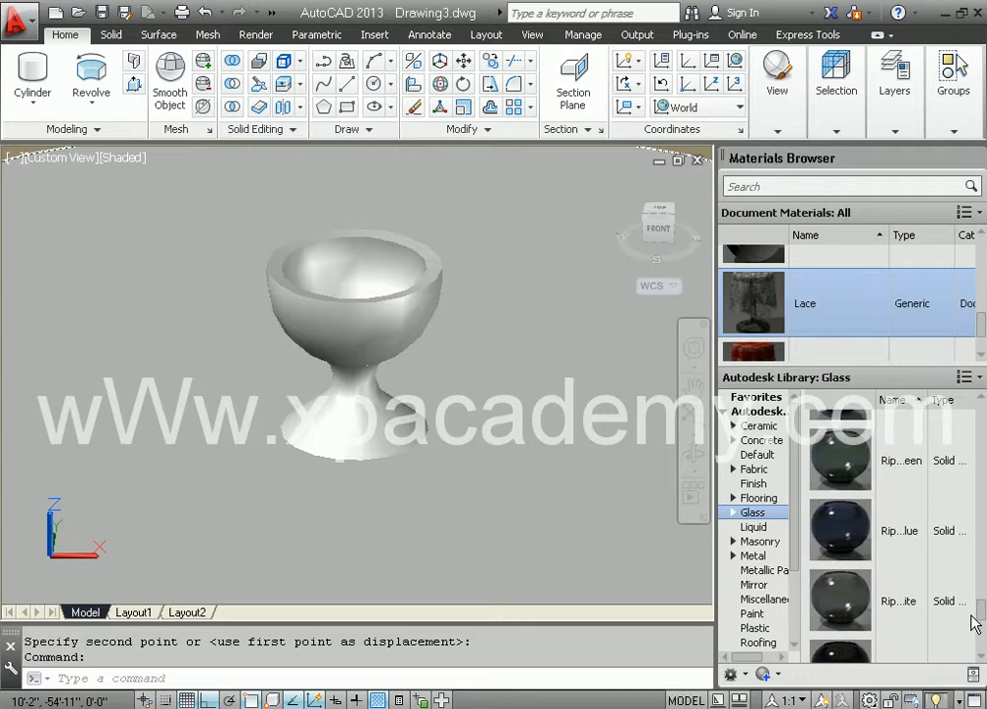
pyautogui.moveTo(969, 655); pyautogui.dragTo(963, 451)
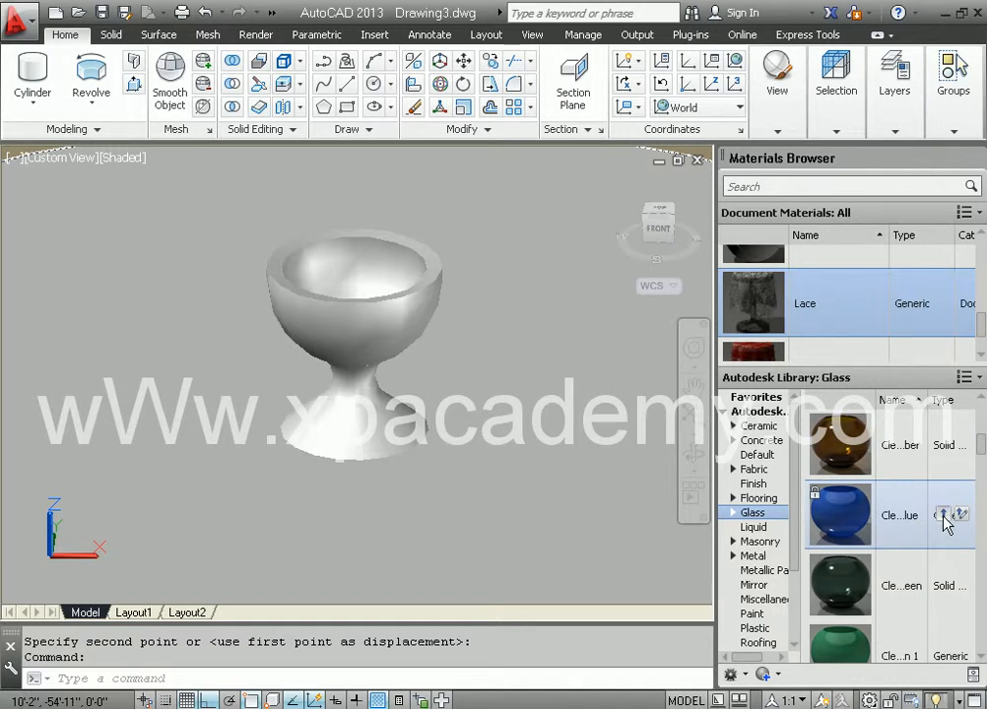
# - Assign the clear blue glass material from the document materials to the goblet
pyautogui.click(390, 326)
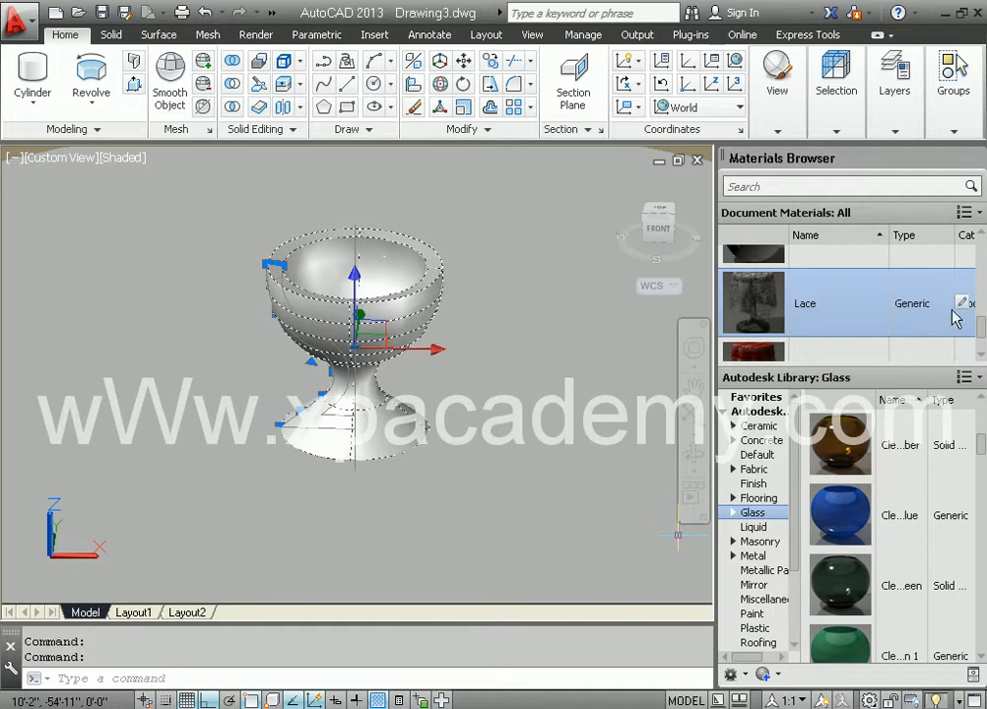
pyautogui.moveTo(980, 329); pyautogui.dragTo(980, 283)
pyautogui.rightClick(789, 317)
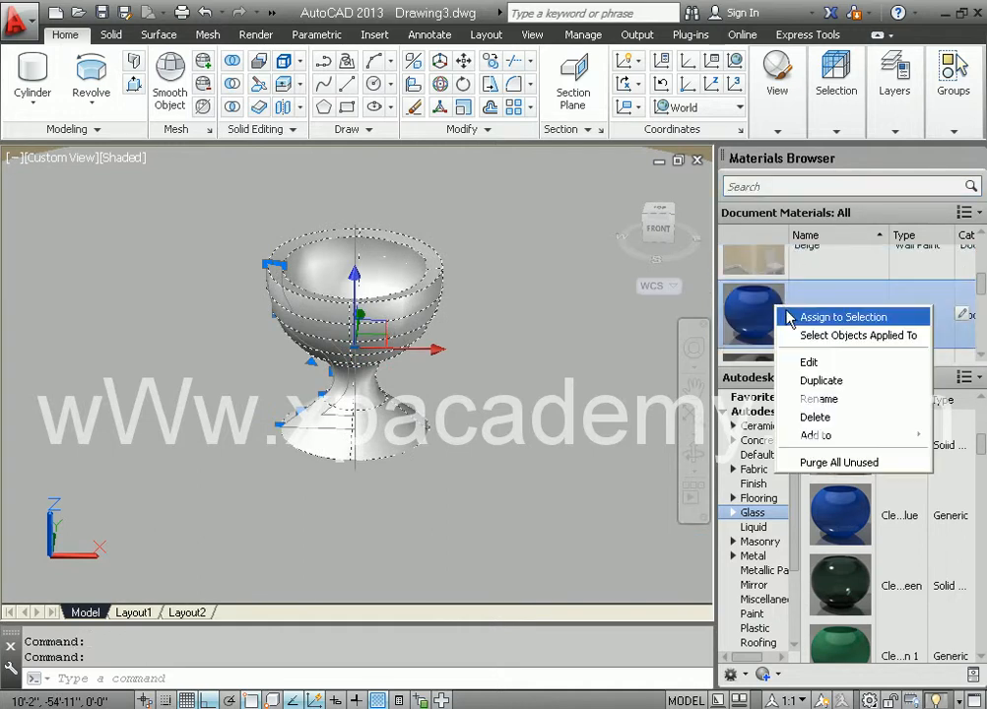
pyautogui.click(803, 318)
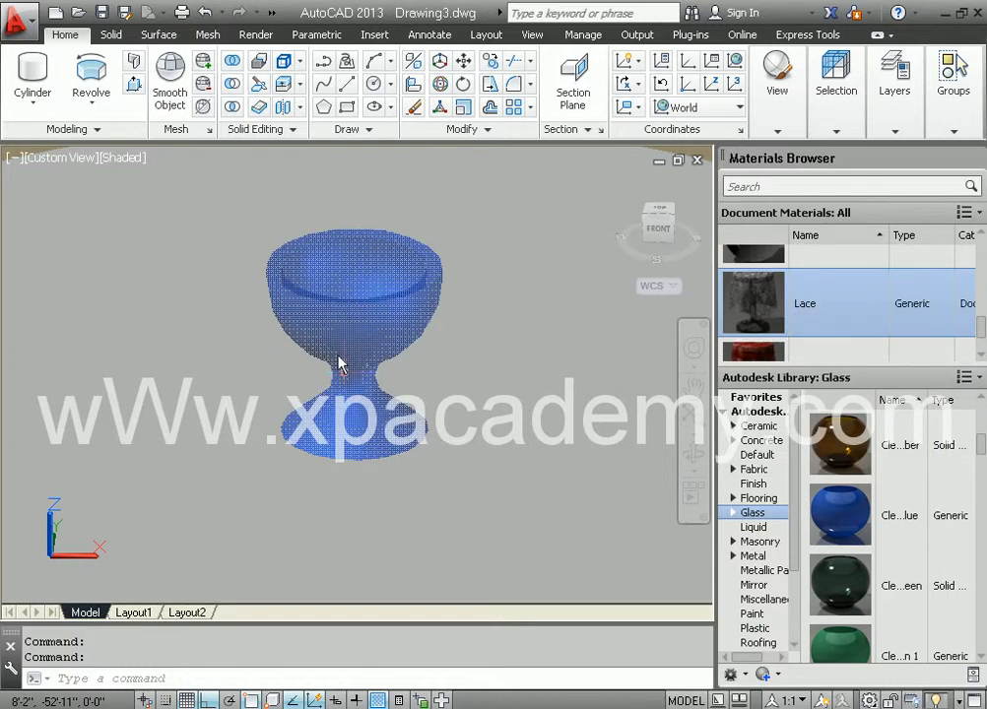
# - Examine the blue goblet's position relative to the table and curtains from the front and an oblique side view
pyautogui.moveTo(413, 367); pyautogui.dragTo(500, 299, button='middle')
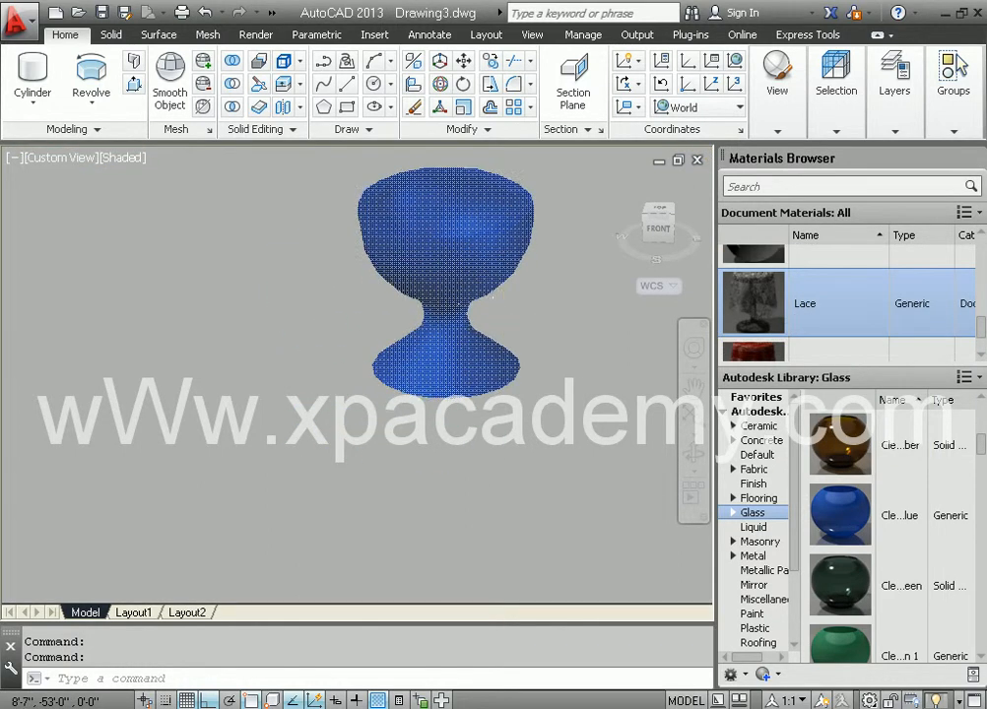
pyautogui.scroll(-3, 497, 326)
pyautogui.scroll(-2, 495, 334)
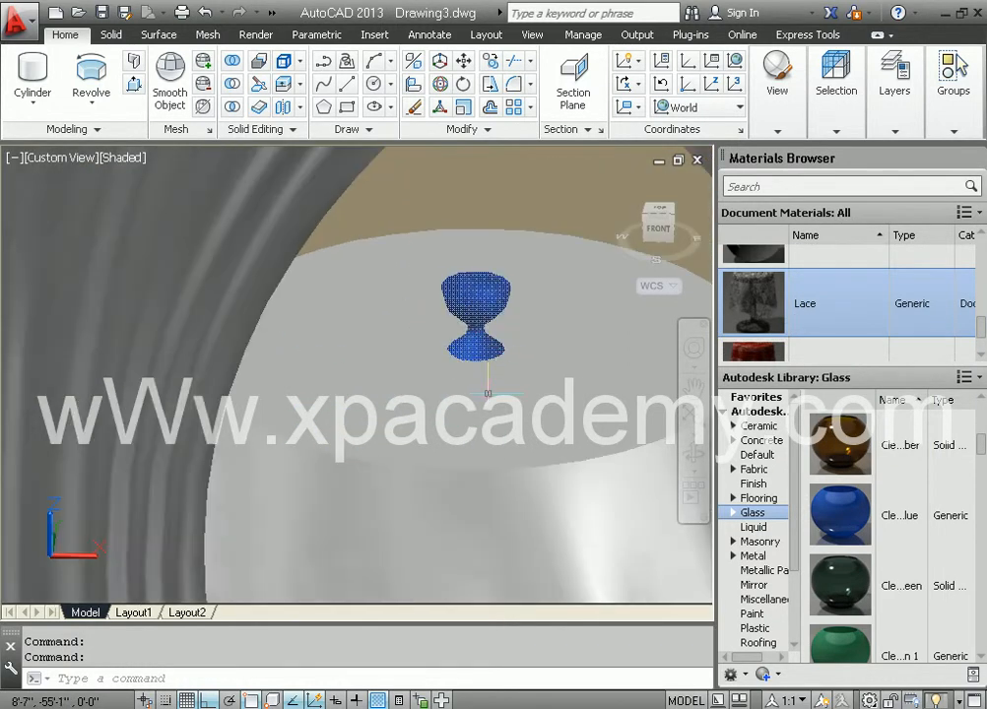
pyautogui.scroll(-2, 487, 393)
pyautogui.scroll(-3, 488, 389)
pyautogui.keyDown('shift'); pyautogui.moveTo(488, 389); pyautogui.dragTo(424, 443, button='middle'); pyautogui.keyUp('shift')
pyautogui.scroll(8, 474, 406)
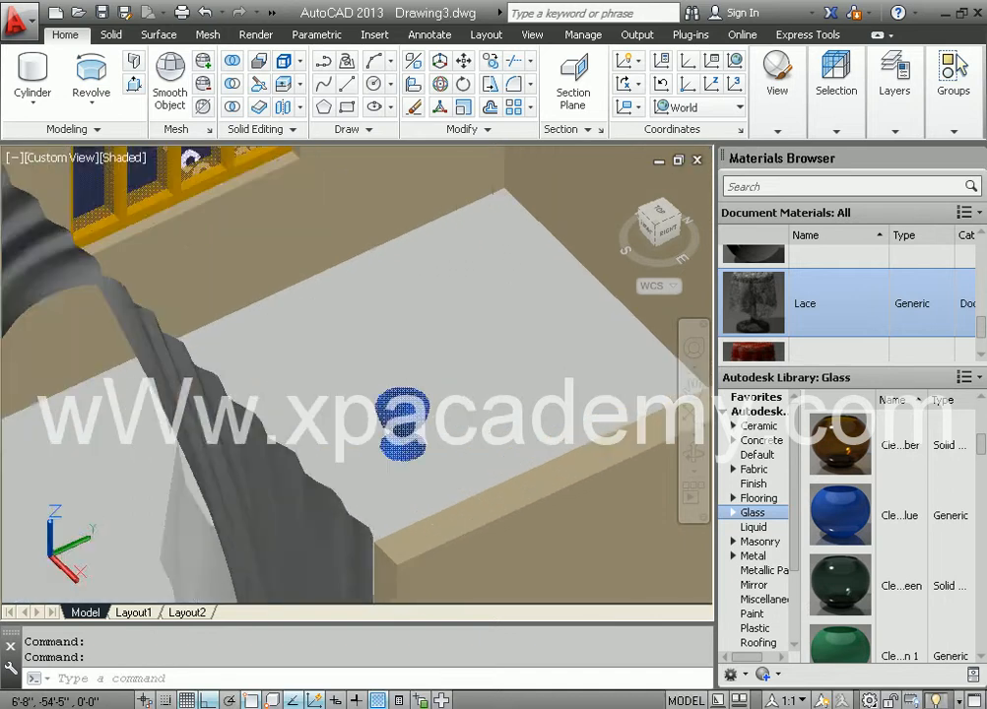
pyautogui.moveTo(473, 406); pyautogui.dragTo(548, 323, button='middle')
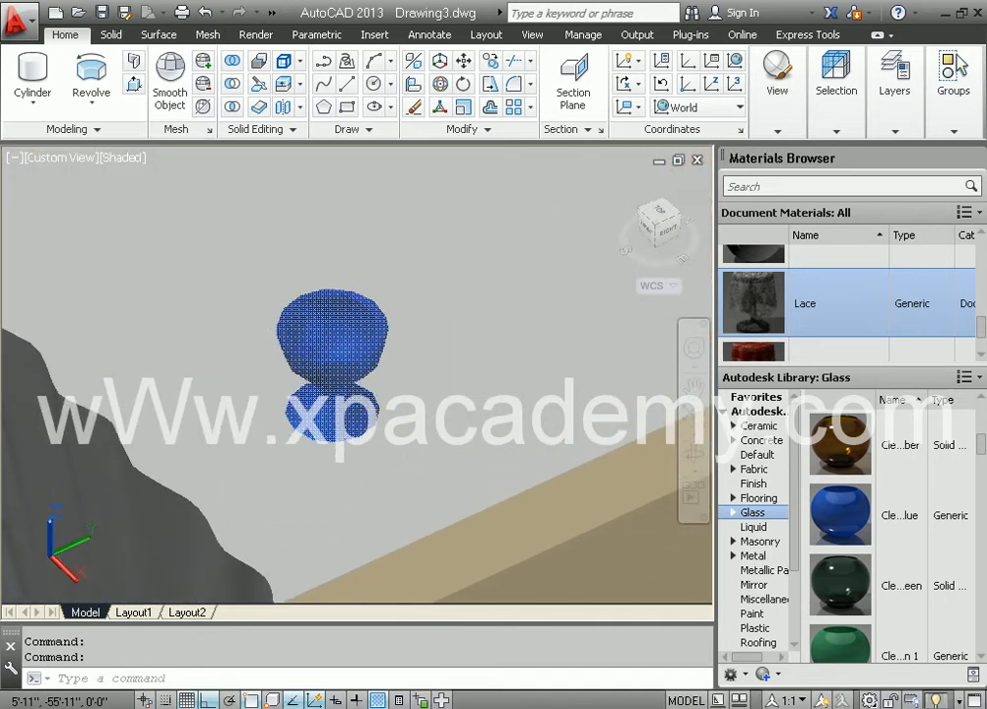
# - Render a close-up of the blue goblet from a raised front view using the Medium preset, and close the finished render
pyautogui.scroll(4, 392, 396)
pyautogui.keyDown('shift'); pyautogui.moveTo(398, 393); pyautogui.dragTo(489, 383, button='middle'); pyautogui.keyUp('shift')
pyautogui.scroll(2, 355, 409)
pyautogui.moveTo(355, 408); pyautogui.dragTo(528, 359, button='middle')
pyautogui.keyDown('shift'); pyautogui.moveTo(391, 373); pyautogui.dragTo(340, 423, button='middle'); pyautogui.keyUp('shift')
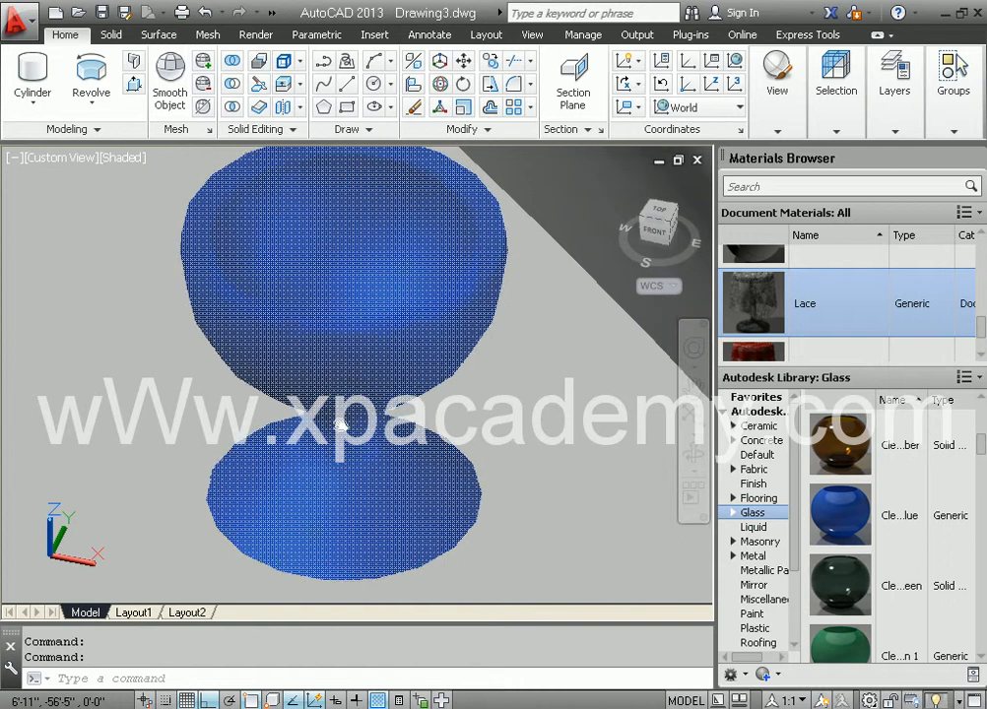
pyautogui.keyDown('shift'); pyautogui.moveTo(410, 384); pyautogui.dragTo(410, 381, button='middle'); pyautogui.keyUp('shift')
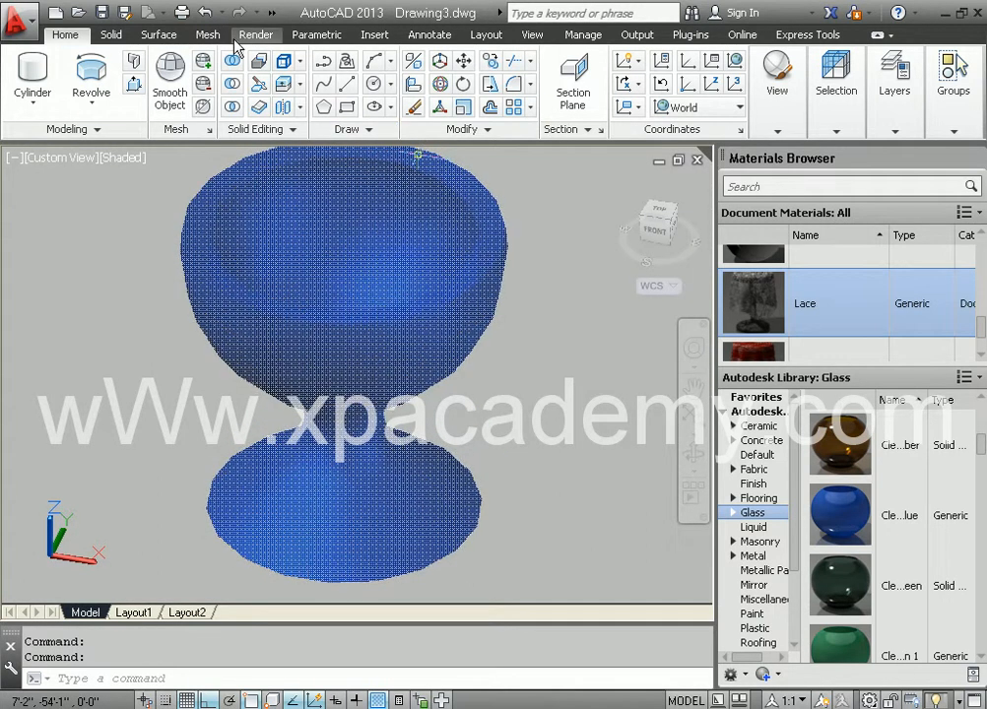
pyautogui.click(272, 37)
pyautogui.click(622, 74)
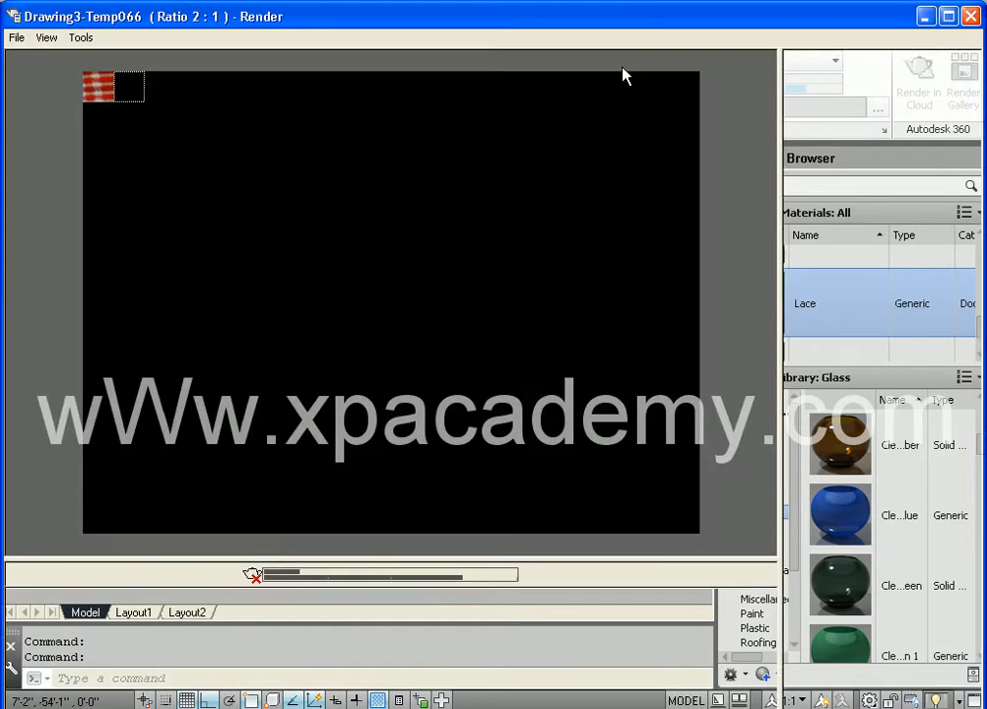
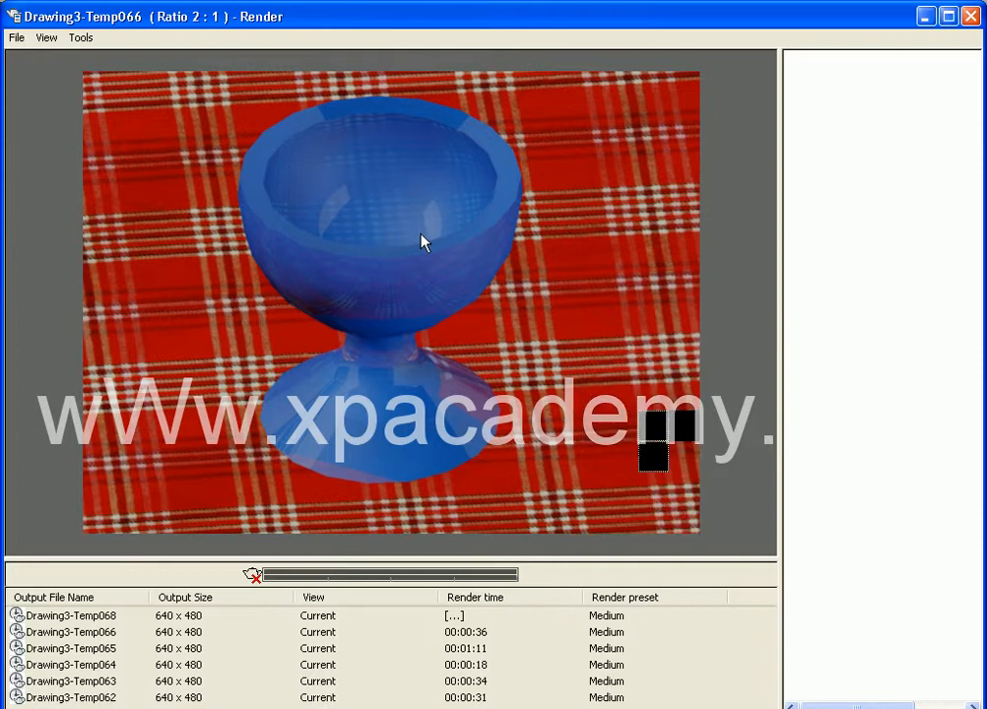
pyautogui.click(971, 15)
# - On the open S-curved profile outside the room, draw a horizontal line from the inner curve's upper part to the slanted axis line
pyautogui.moveTo(555, 447); pyautogui.dragTo(527, 452, button='middle')
pyautogui.scroll(-8, 527, 452)
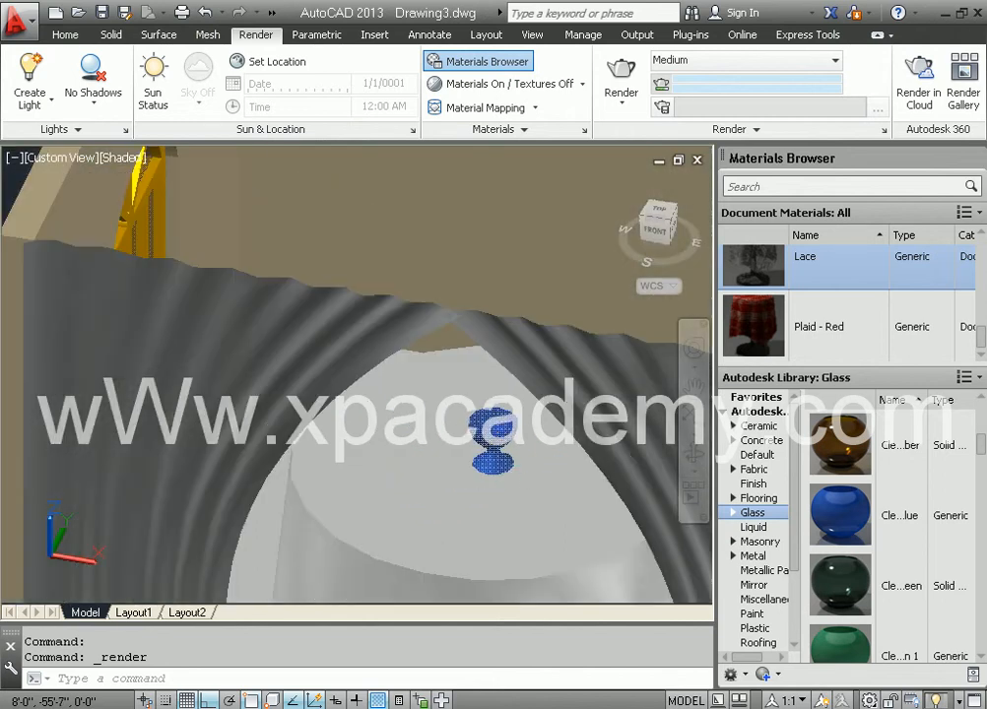
pyautogui.scroll(-5, 342, 347)
pyautogui.scroll(-5, 408, 415)
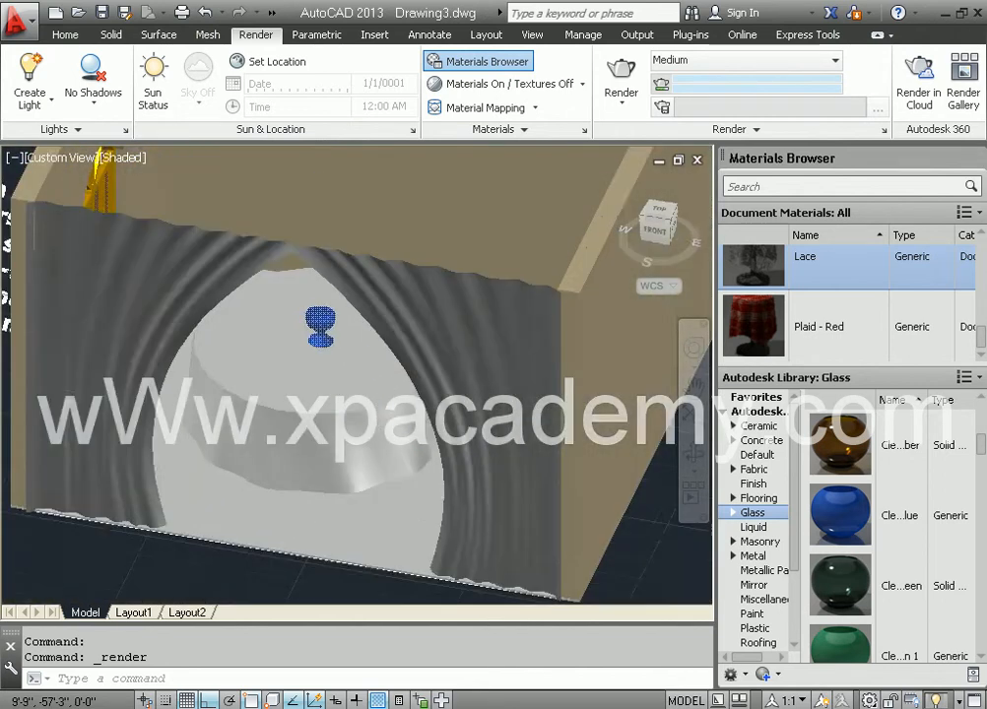
pyautogui.moveTo(408, 415); pyautogui.dragTo(212, 405, button='middle')
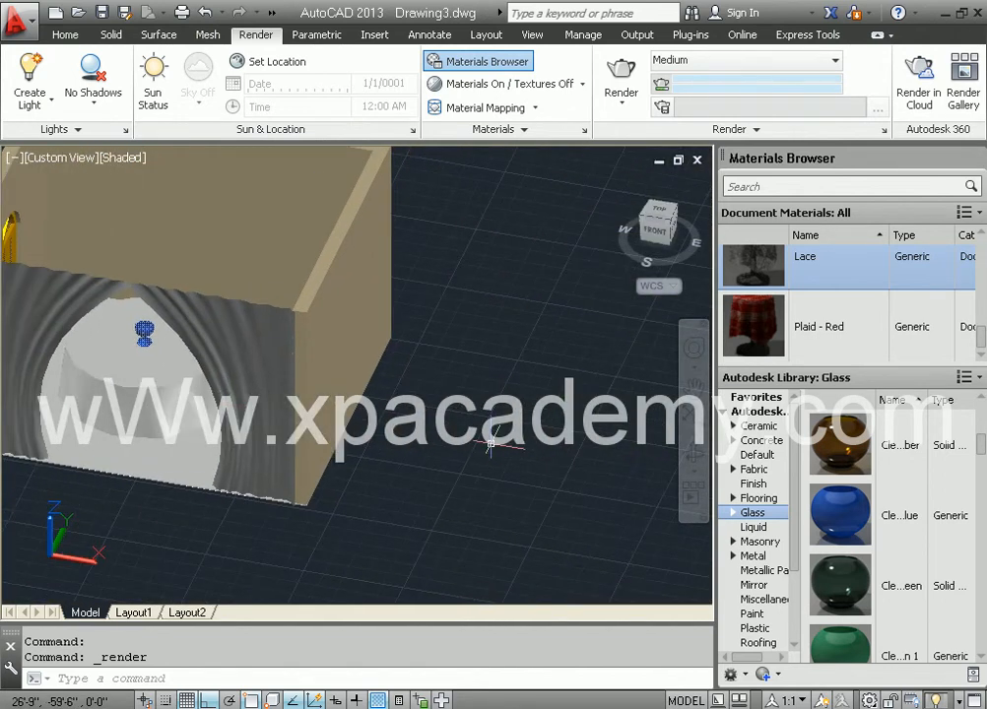
pyautogui.moveTo(468, 430); pyautogui.dragTo(155, 419, button='middle')
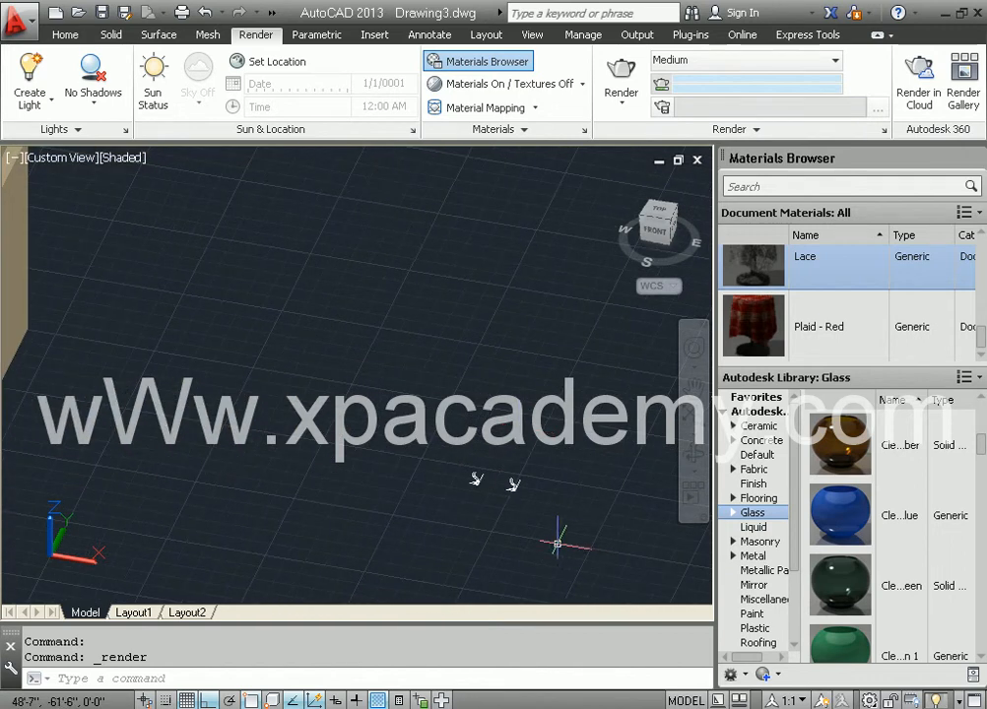
pyautogui.scroll(8, 512, 493)
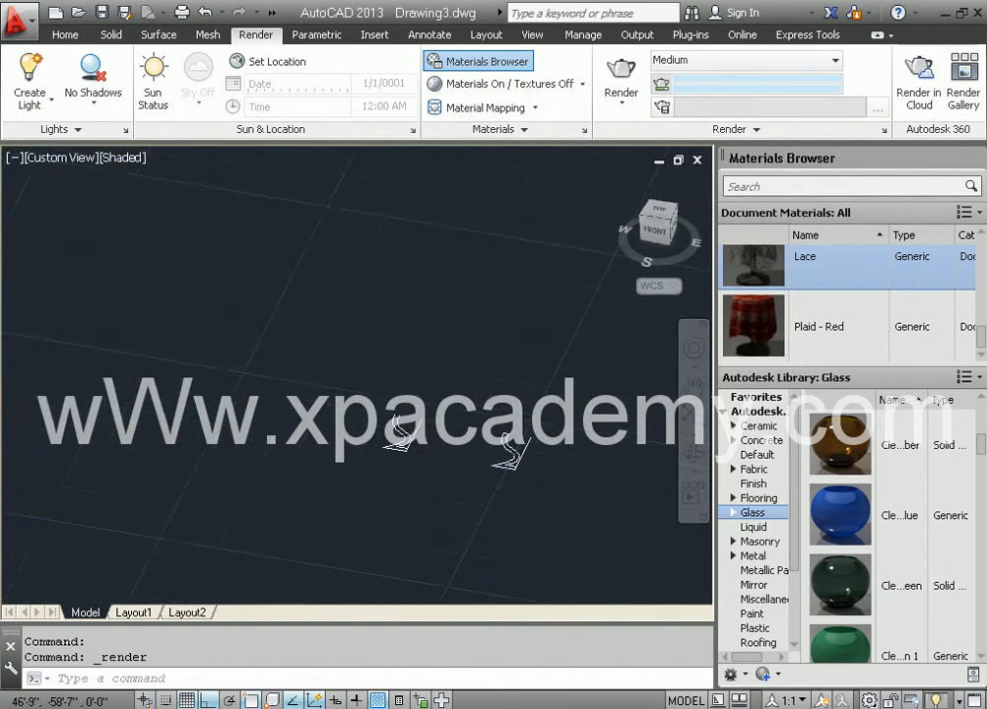
pyautogui.scroll(5, 295, 425)
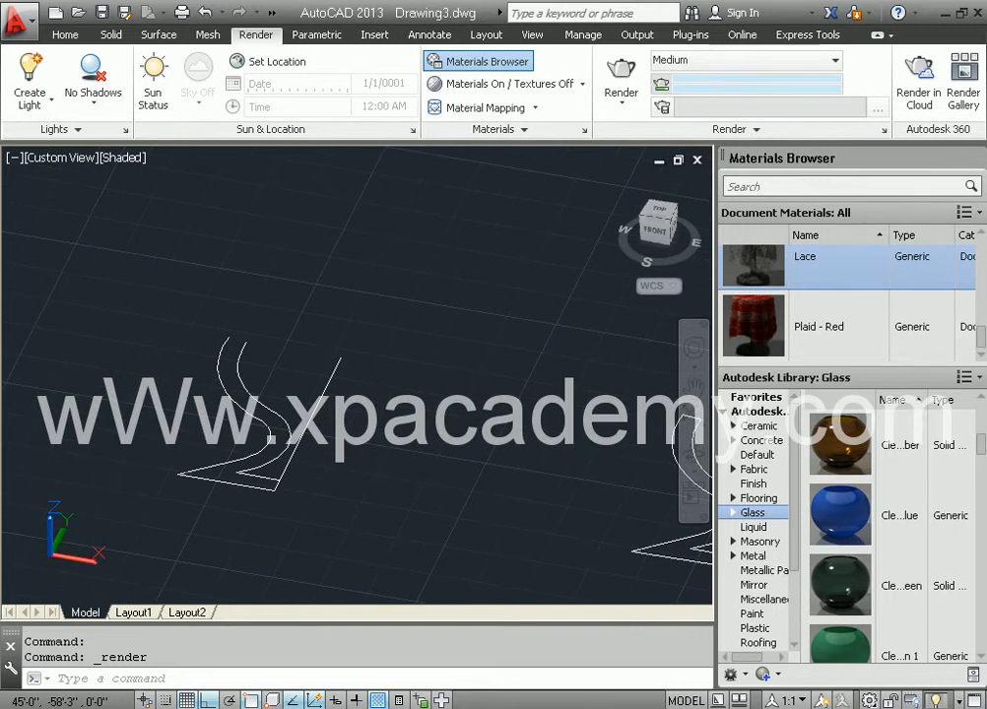
pyautogui.write('l')
pyautogui.press('Return')
pyautogui.scroll(3, 237, 347)
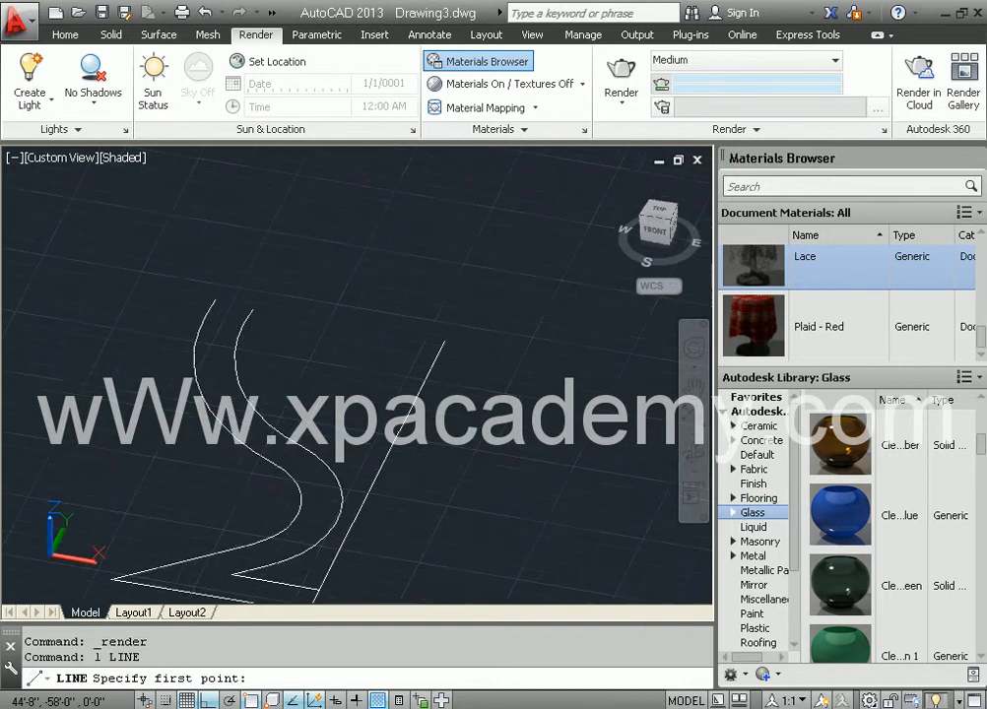
pyautogui.click(237, 346)
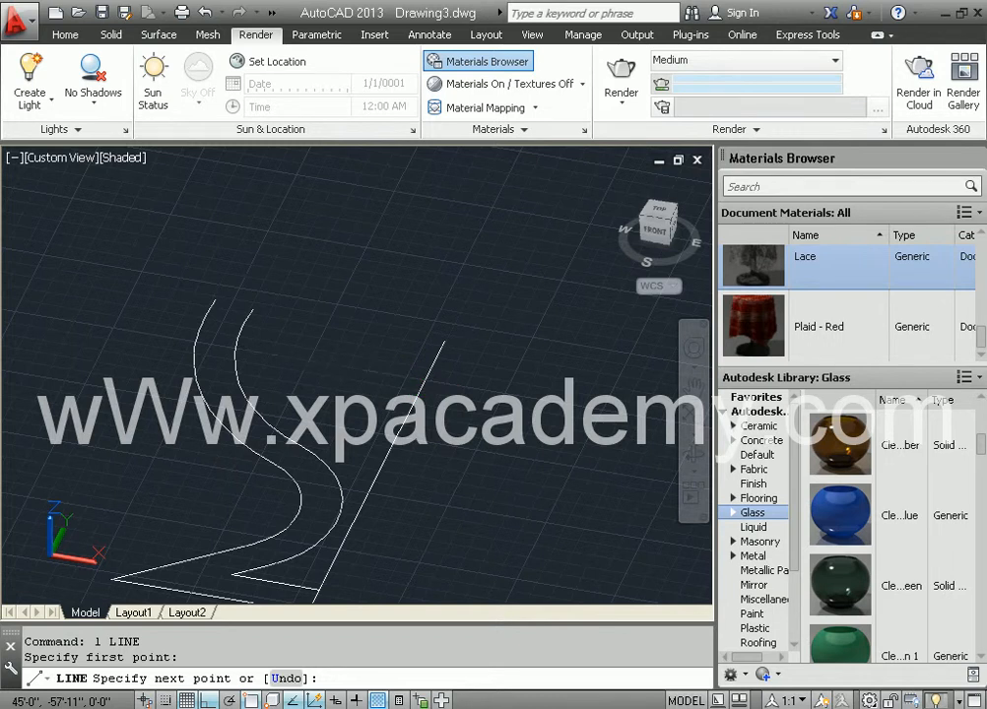
pyautogui.click(425, 376)
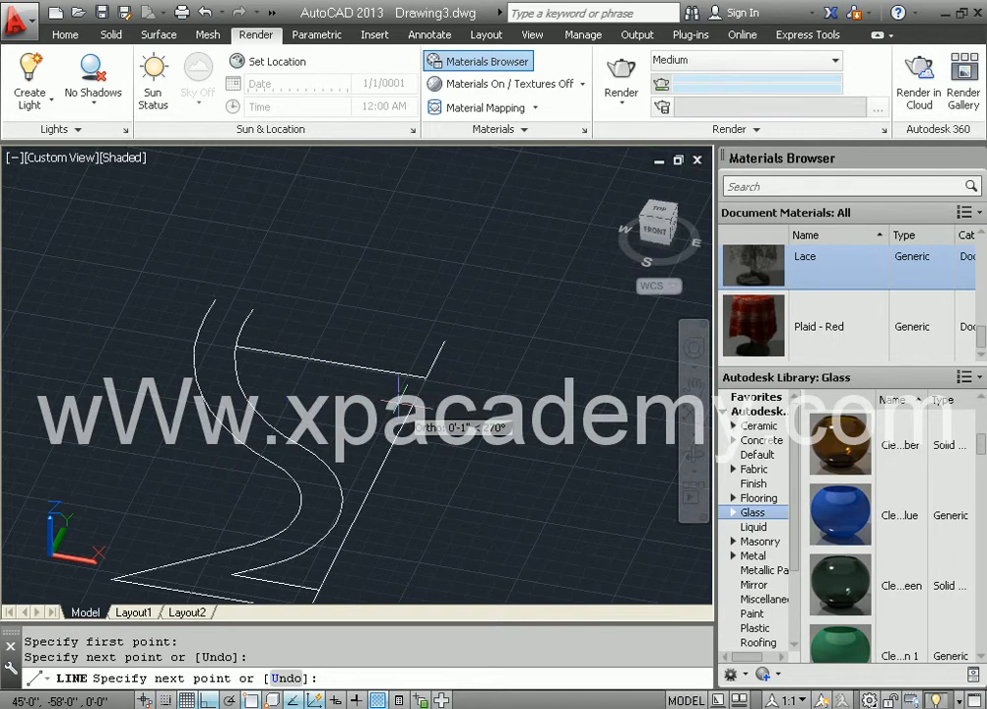
pyautogui.press('Escape')
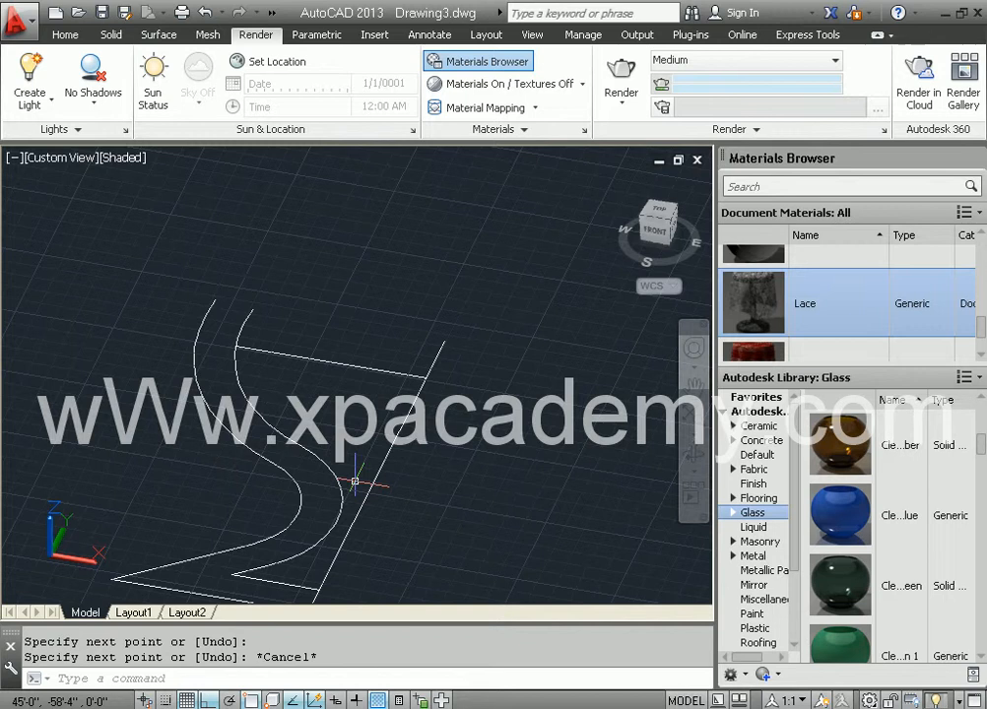
# - Draw a second horizontal line from the inner curve just above the goblet's neck to the axis line
pyautogui.write('l')
pyautogui.press('Return')
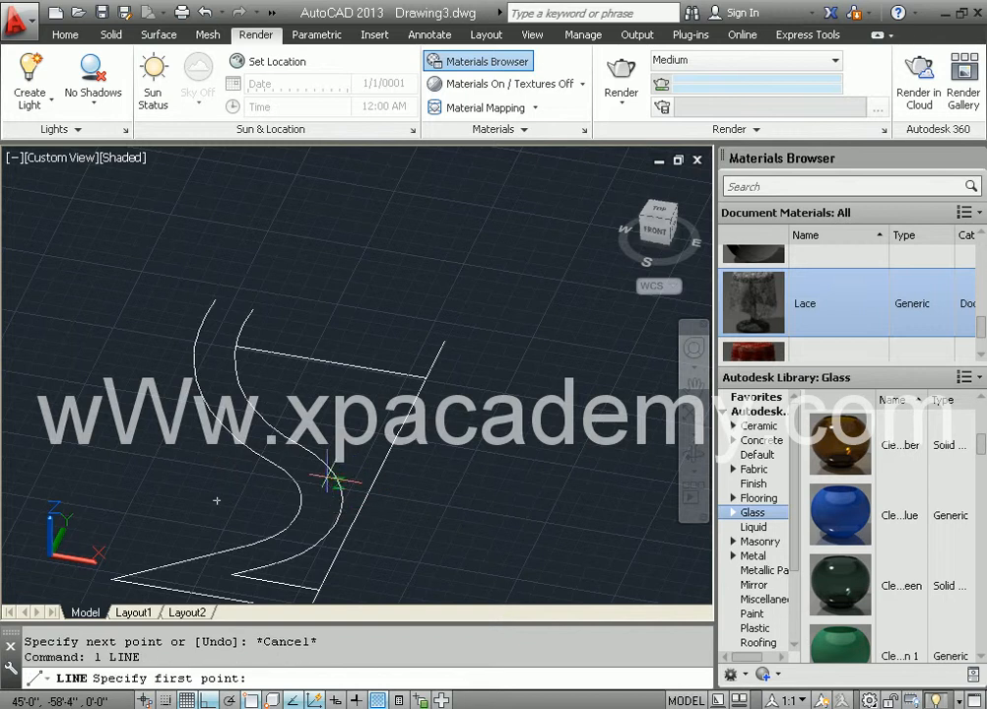
pyautogui.click(317, 456)
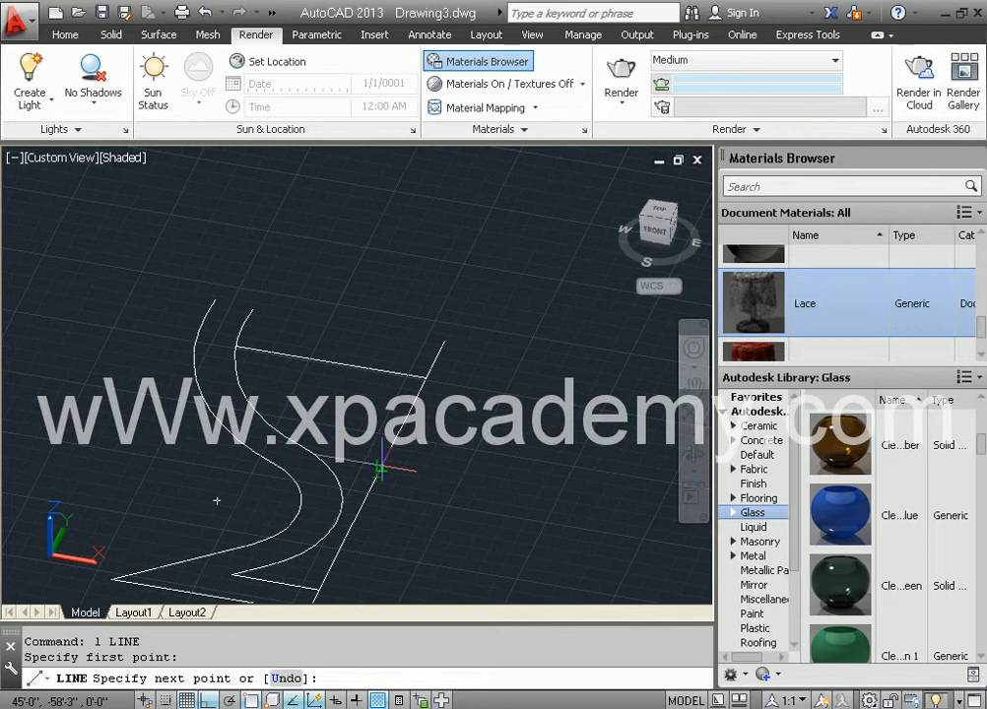
pyautogui.click(382, 465)
pyautogui.press('Return')
# - Create a polyline boundary from the area enclosed by the inner curve, the two horizontal lines and the axis
pyautogui.scroll(4, 383, 469)
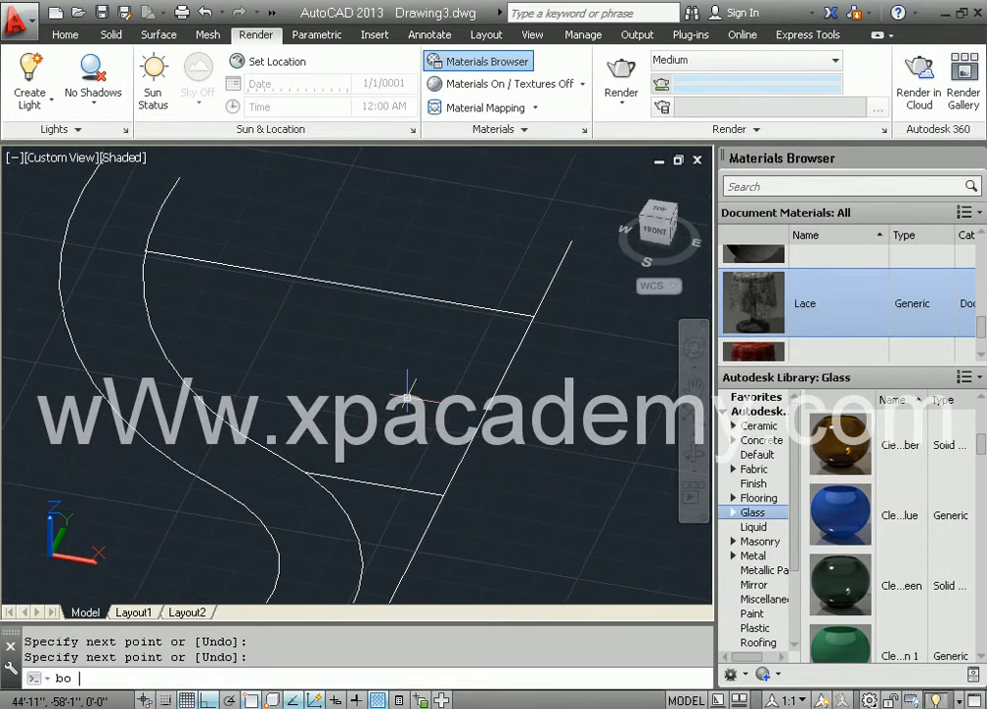
pyautogui.write('bo')
pyautogui.press('Return')
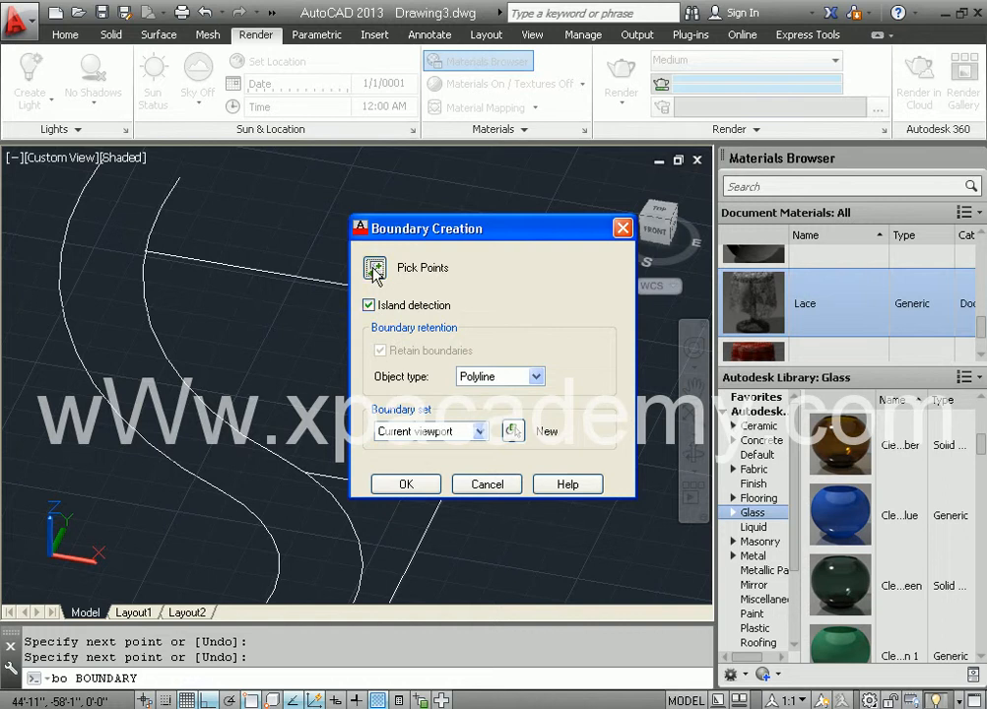
pyautogui.click(374, 325)
pyautogui.click(369, 360)
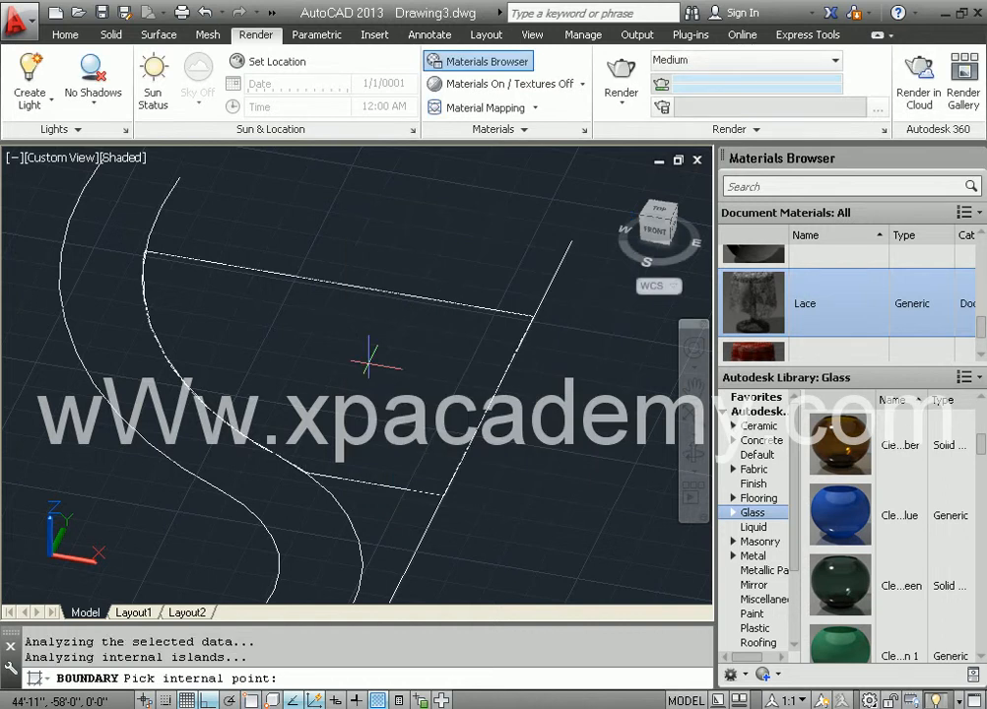
pyautogui.press('Return')
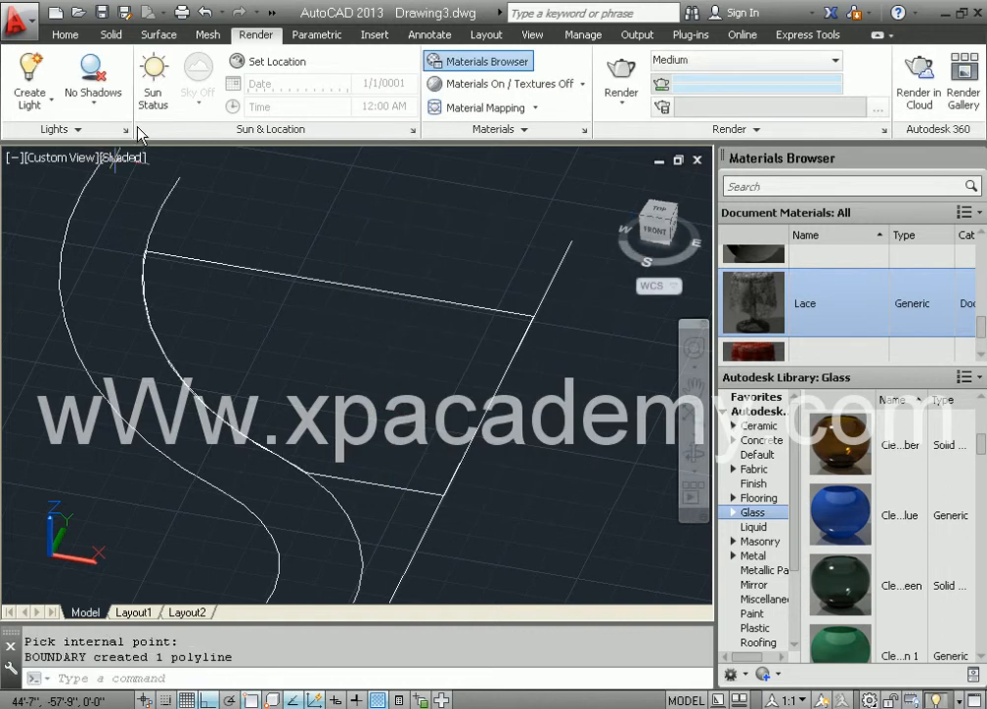
# - Erase the original lower horizontal line that overlaps the boundary polyline near the neck
pyautogui.click(65, 35)
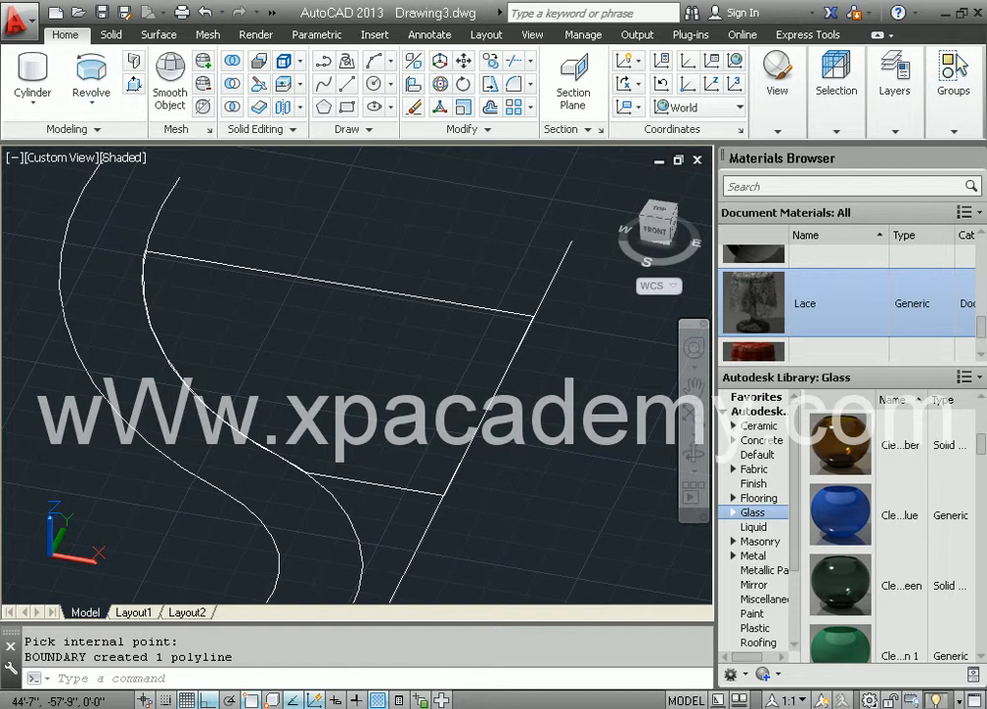
pyautogui.click(90, 79)
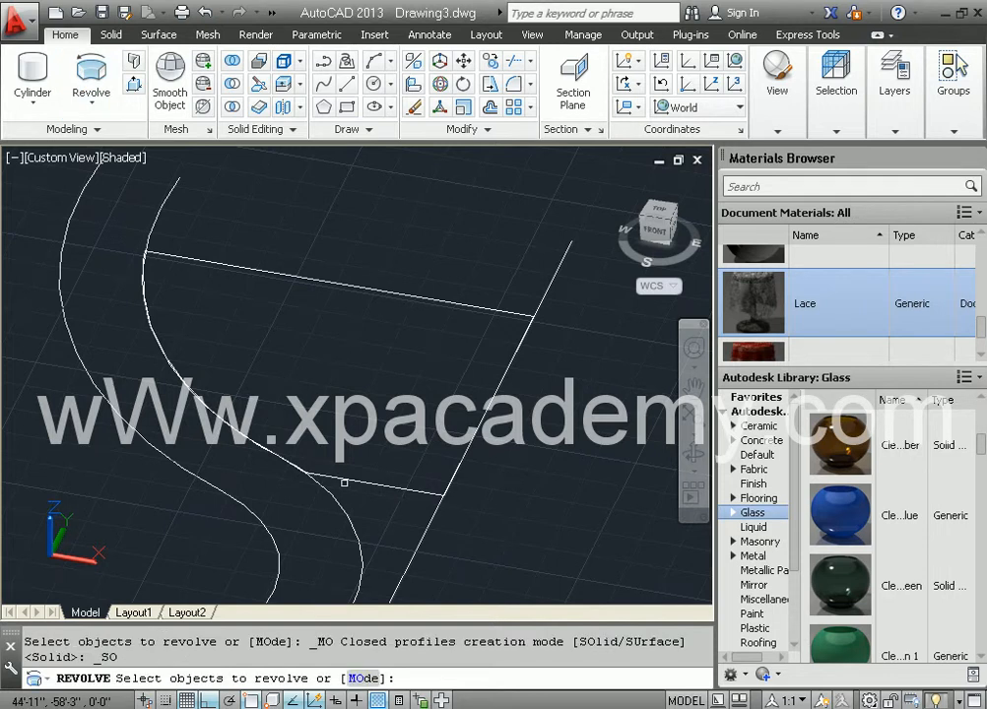
pyautogui.press('Escape')
pyautogui.click(361, 490)
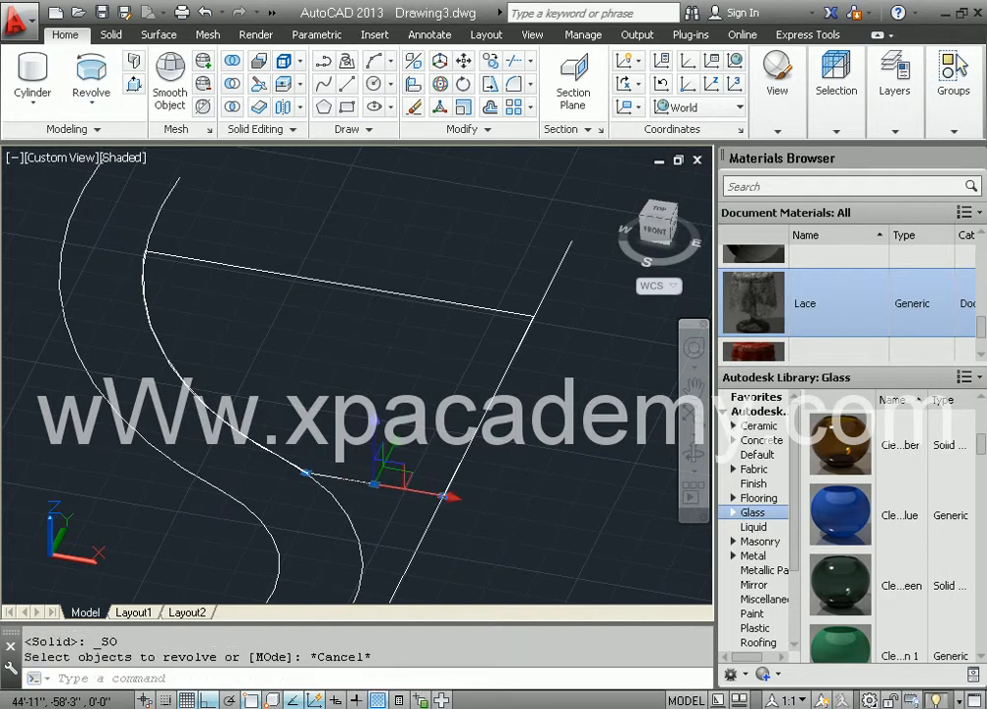
pyautogui.press('Delete')
# - Revolve the closed boundary polyline 360 degrees around the profile's axis line as a solid
pyautogui.click(91, 100)
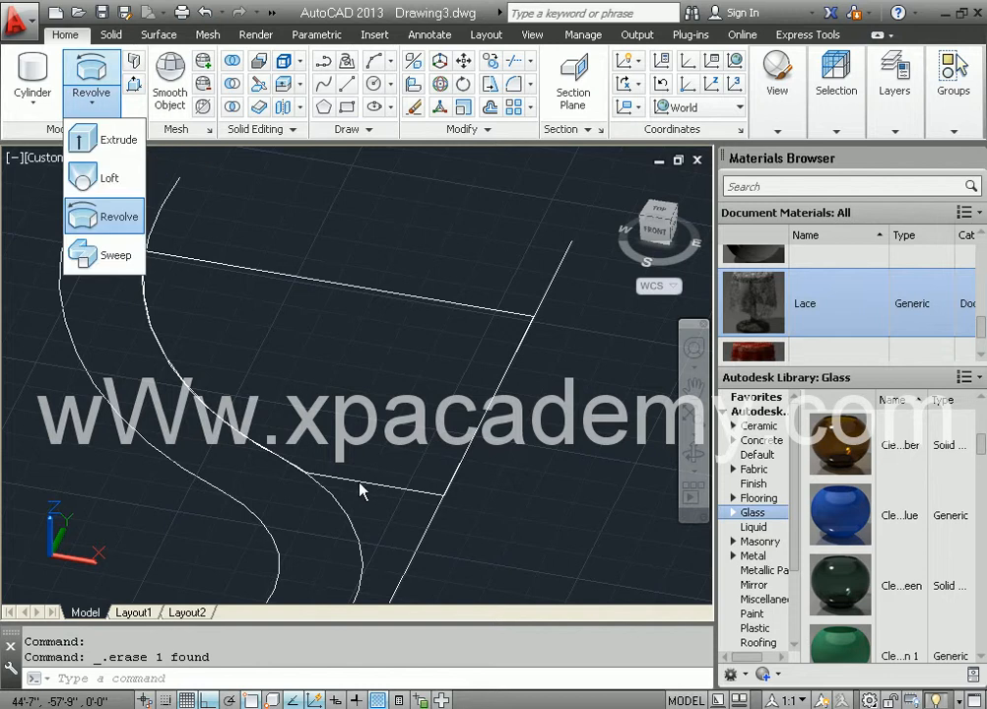
pyautogui.click(112, 226)
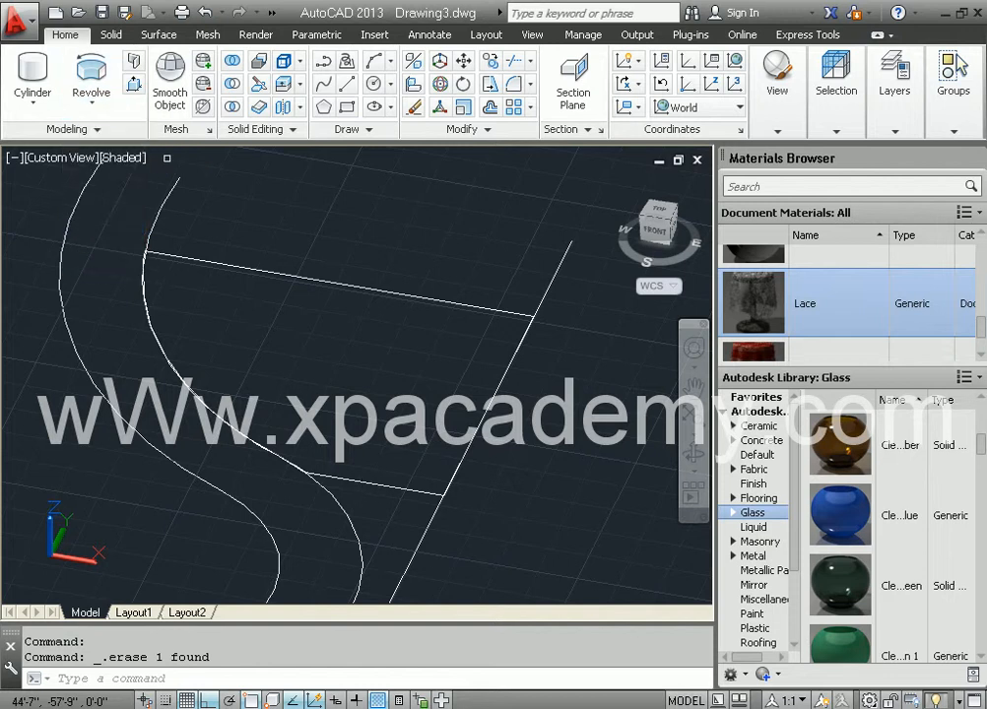
pyautogui.click(423, 494)
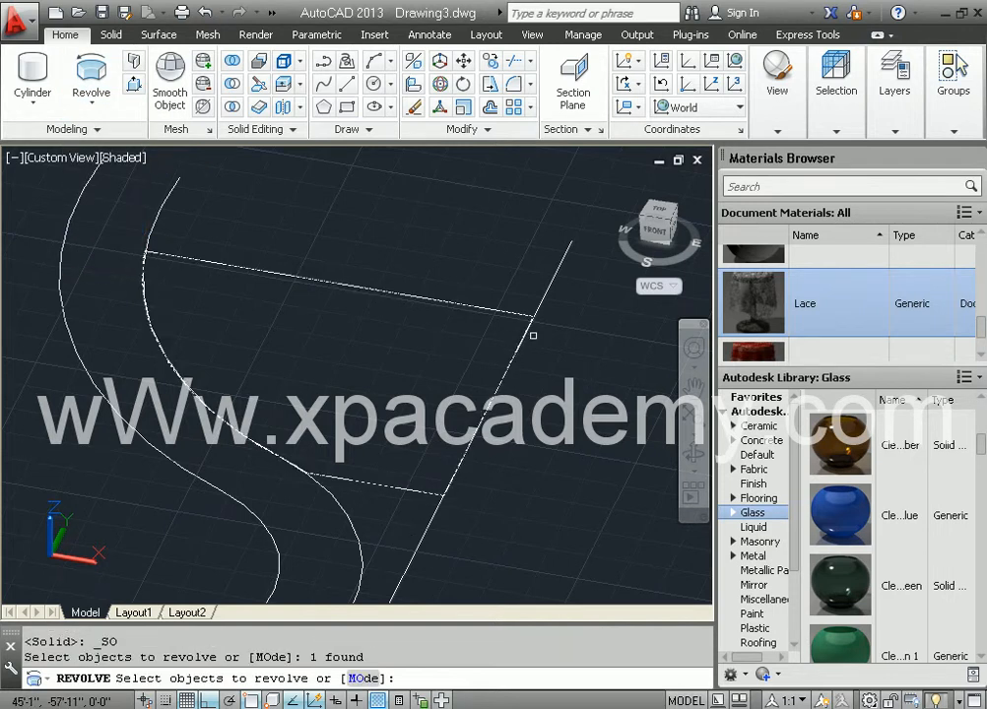
pyautogui.press('Return')
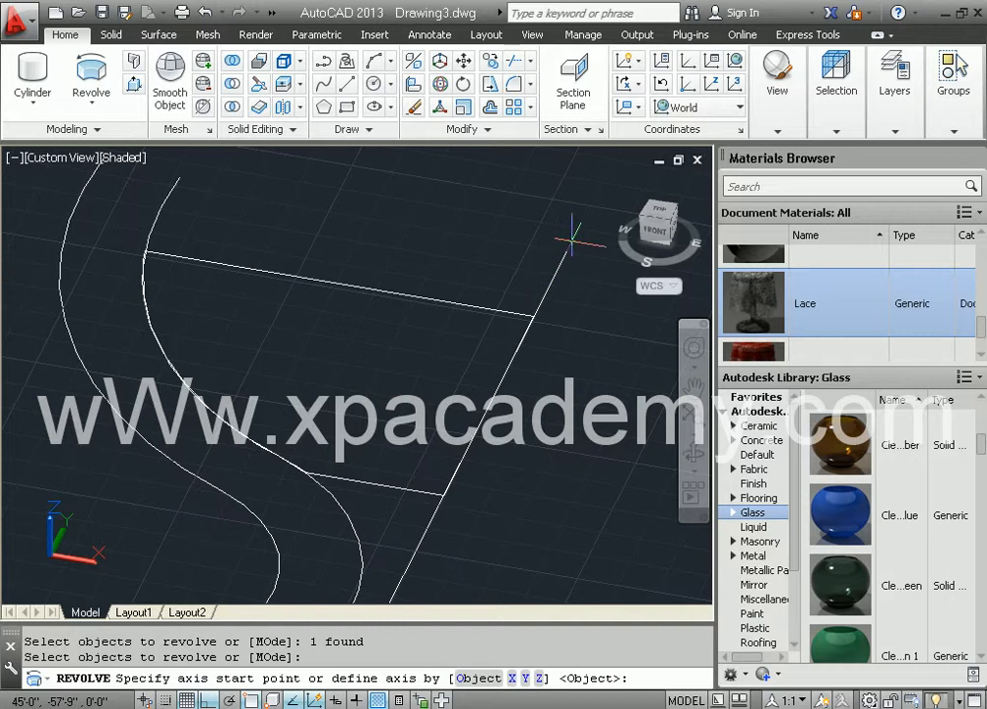
pyautogui.click(572, 243)
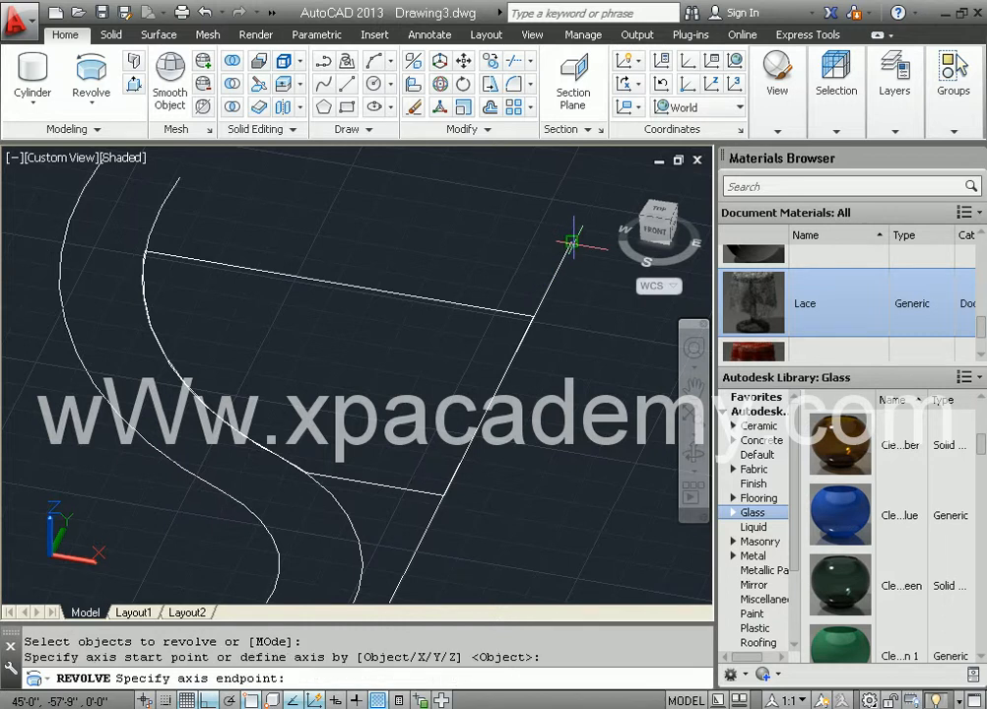
pyautogui.click(419, 542)
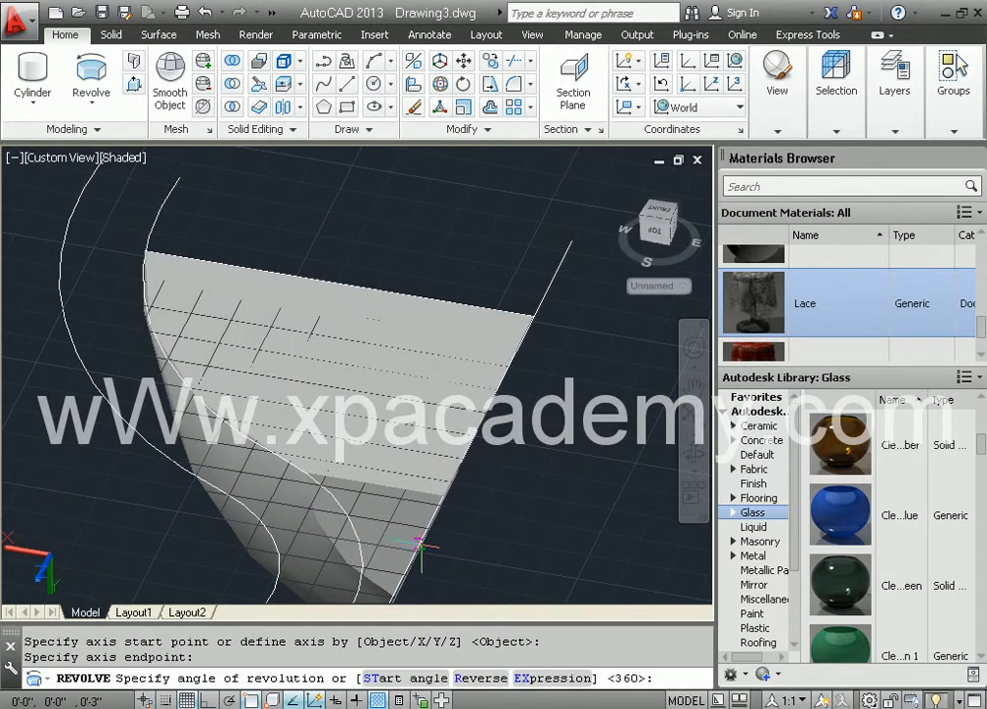
pyautogui.press('Return')
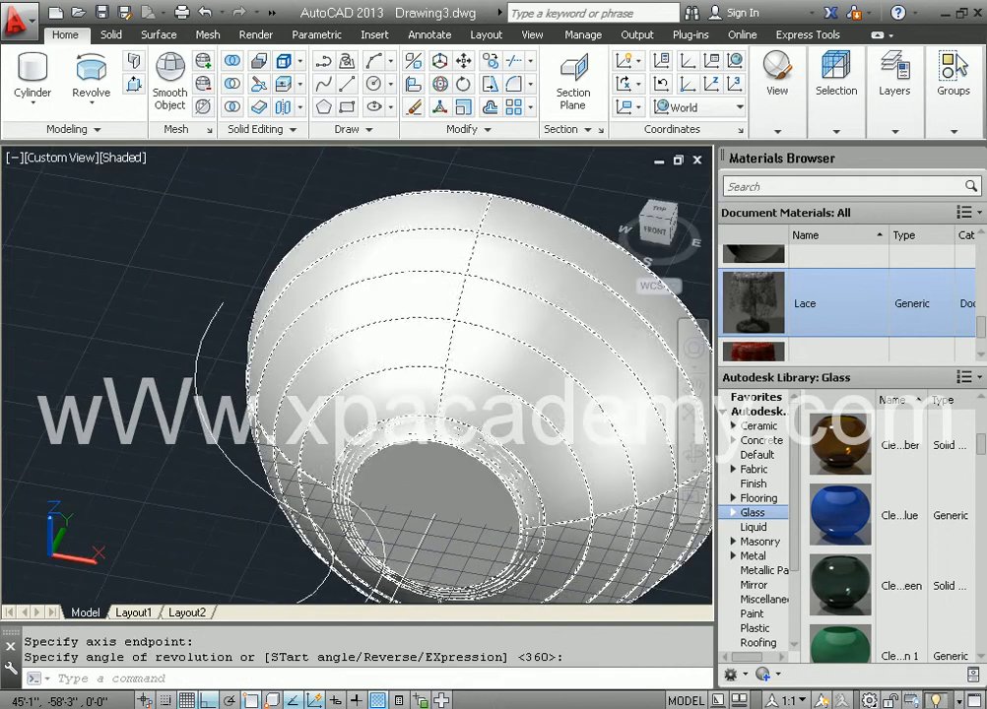
# - Rotate the revolved filling solid 90 degrees about the X axis, using the end of the profile's axis line at the base as base point
pyautogui.scroll(-4, 430, 375)
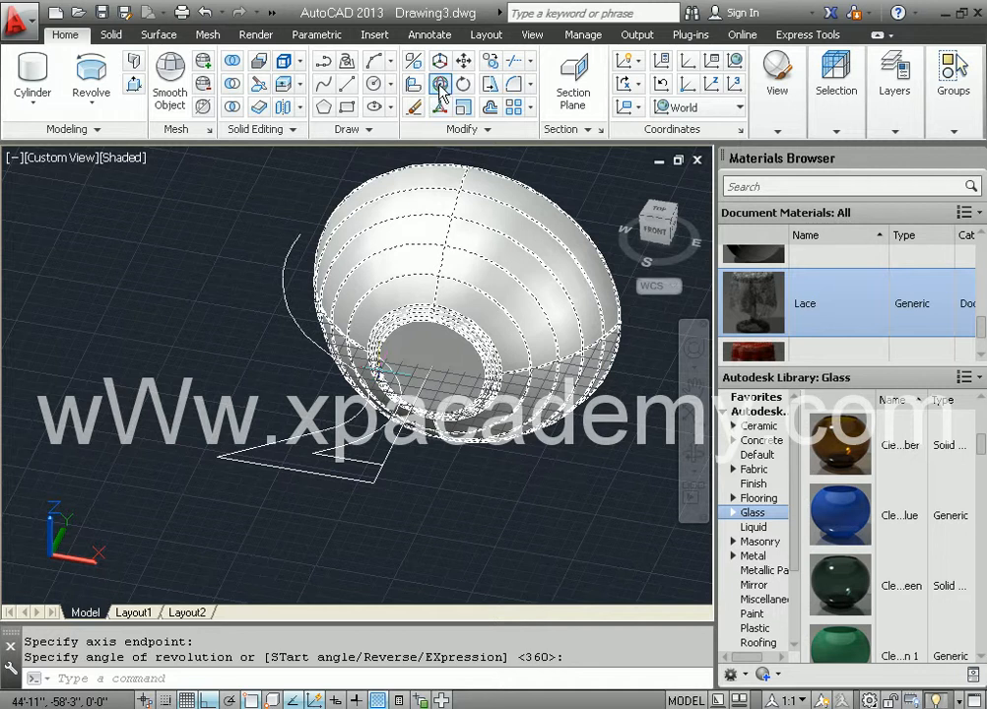
pyautogui.click(440, 86)
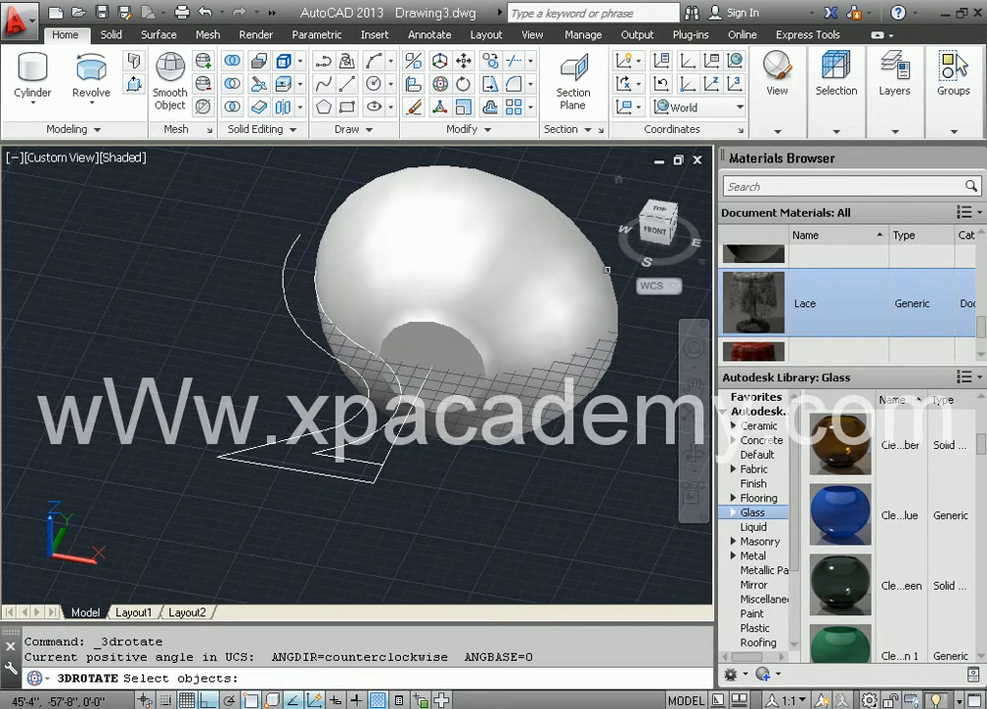
pyautogui.click(606, 269)
pyautogui.press('Return')
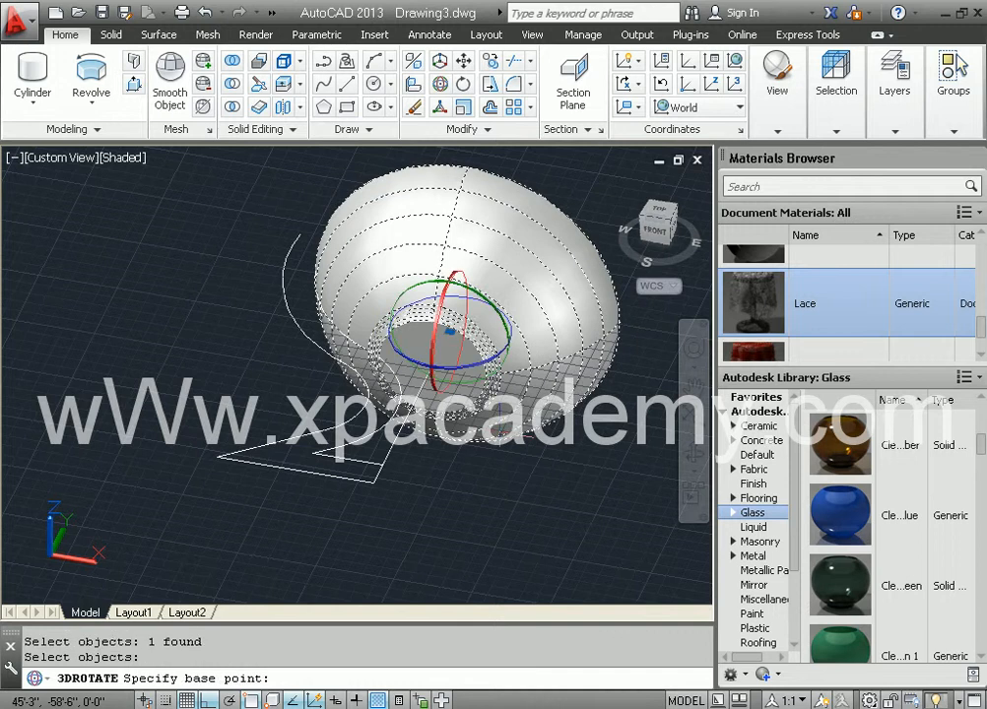
pyautogui.click(374, 483)
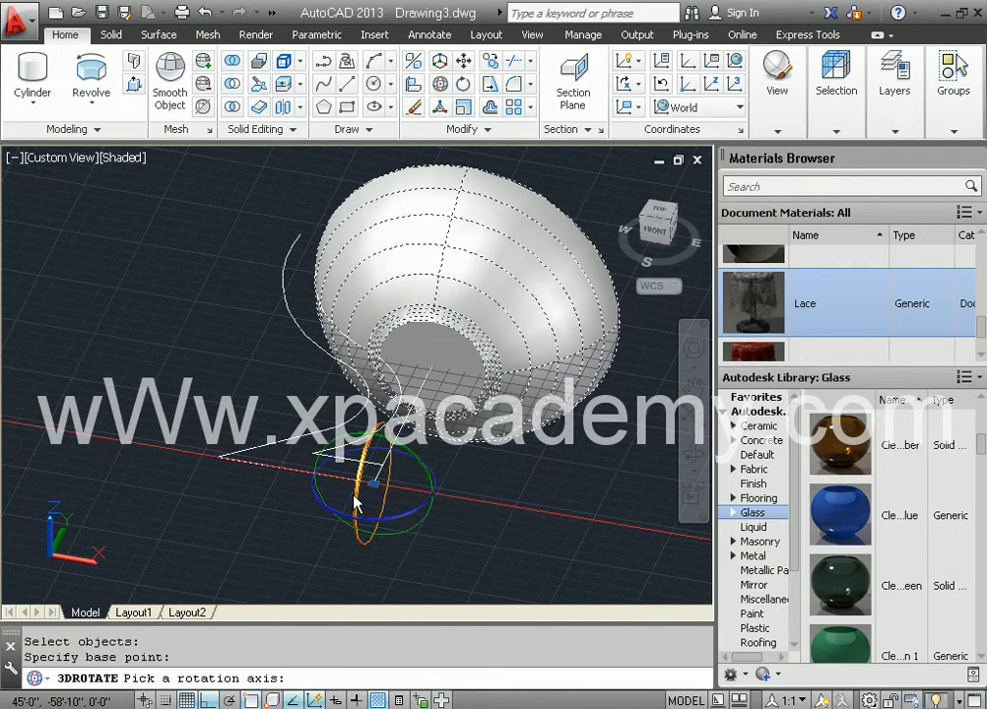
pyautogui.click(360, 463)
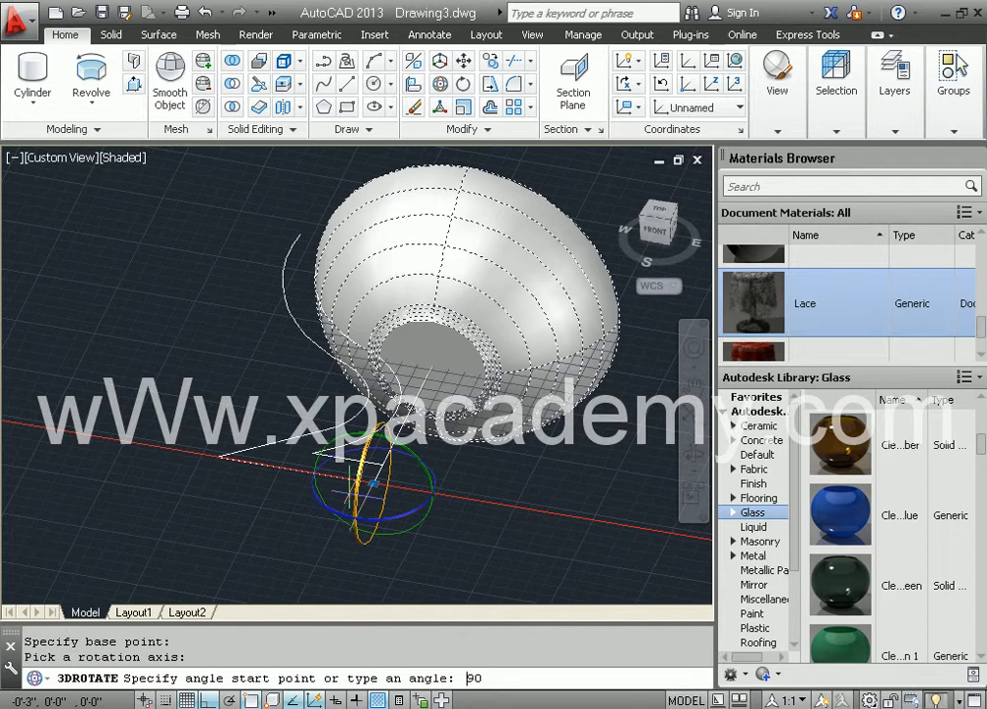
pyautogui.press('Return')
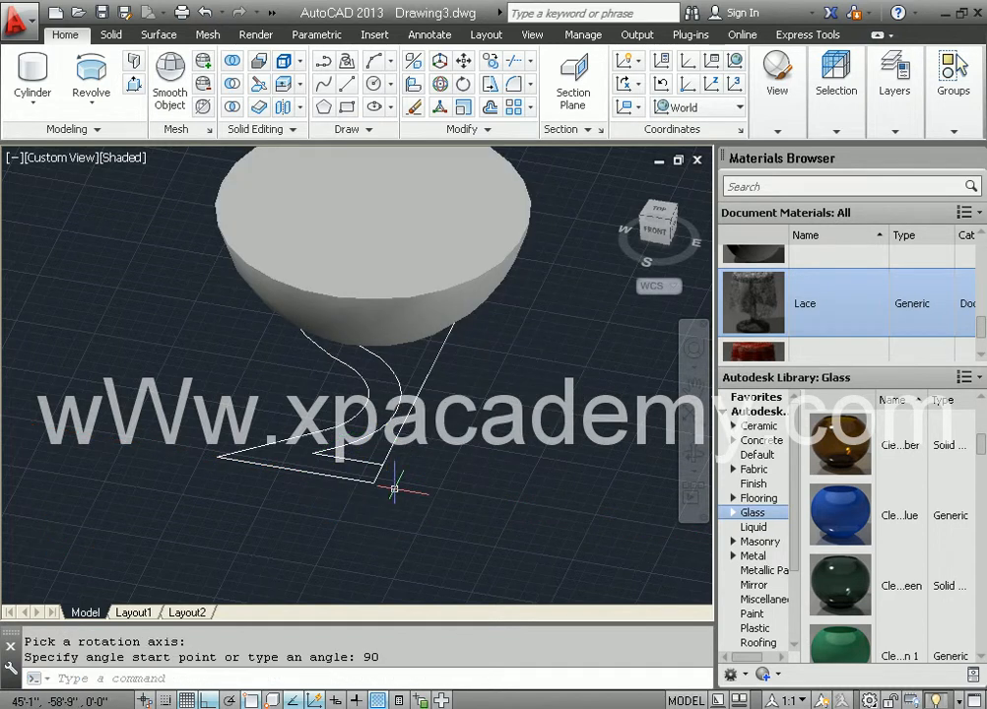
# - Move the filling solid from the profile's base corner into the blue glass goblet on the table, using the goblet's base as destination
pyautogui.write('m')
pyautogui.press('Return')
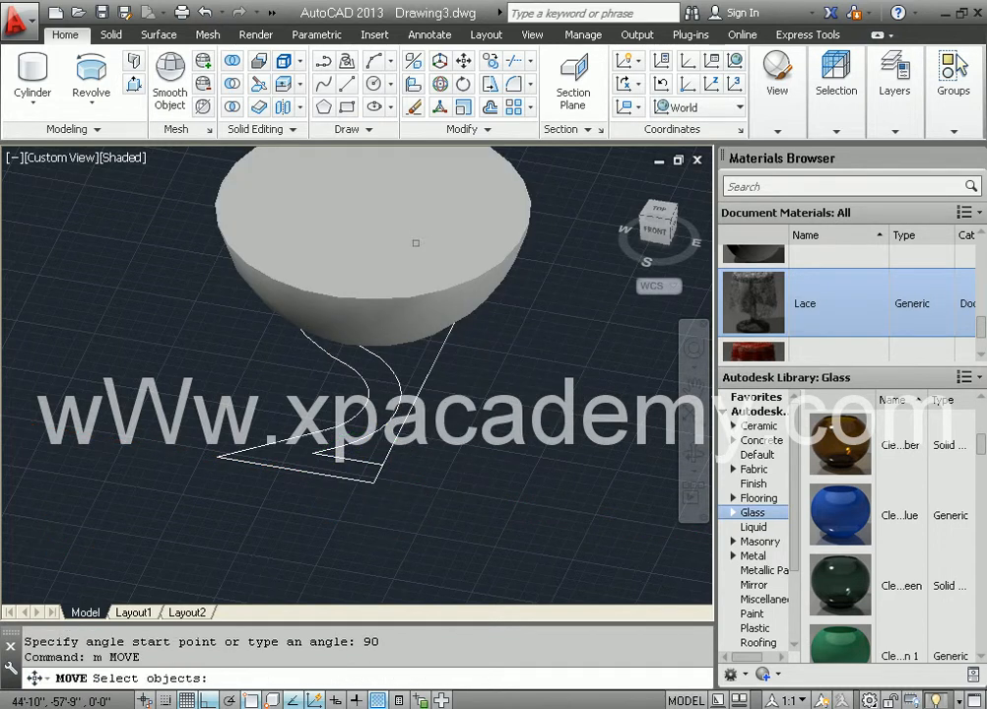
pyautogui.click(418, 292)
pyautogui.press('Return')
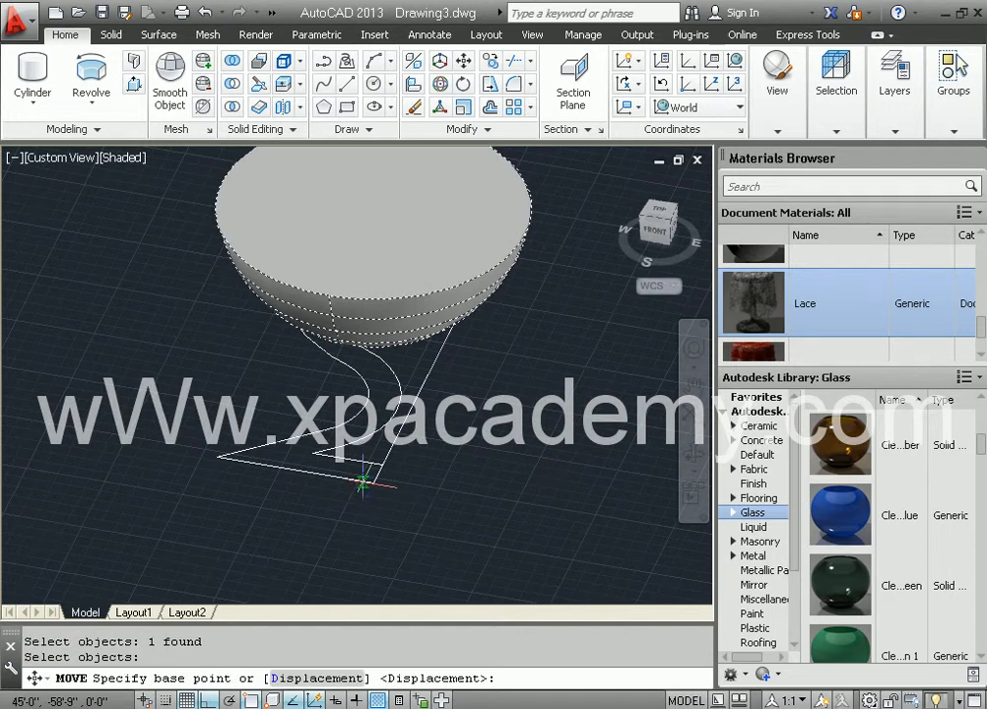
pyautogui.click(373, 484)
pyautogui.scroll(-5, 373, 482)
pyautogui.moveTo(368, 480)
pyautogui.mouseDown(button='middle')
pyautogui.moveTo(556, 475)
pyautogui.moveTo(639, 524)
pyautogui.mouseUp(button='middle')
pyautogui.moveTo(154, 341)
pyautogui.mouseDown(button='middle')
pyautogui.moveTo(306, 370)
pyautogui.moveTo(469, 440)
pyautogui.mouseUp(button='middle')
pyautogui.moveTo(88, 374); pyautogui.dragTo(501, 468, button='middle')
pyautogui.moveTo(146, 413); pyautogui.dragTo(515, 491, button='middle')
pyautogui.moveTo(293, 425); pyautogui.dragTo(523, 534, button='middle')
pyautogui.moveTo(175, 492); pyautogui.dragTo(334, 494, button='middle')
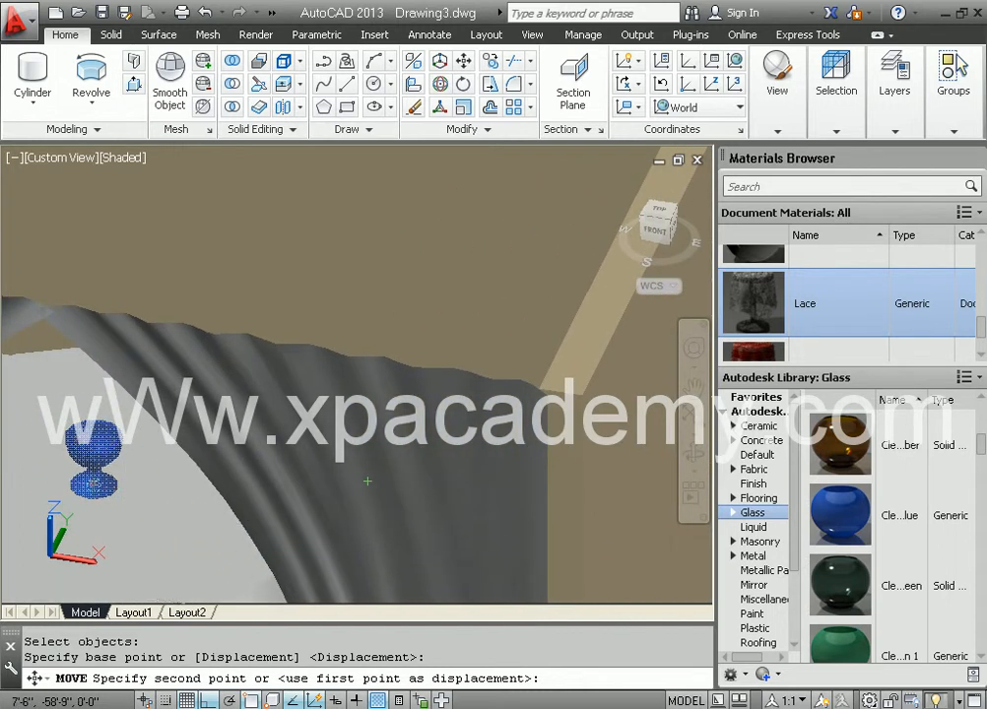
pyautogui.click(88, 483)
pyautogui.scroll(3, 79, 461)
pyautogui.scroll(2, 82, 456)
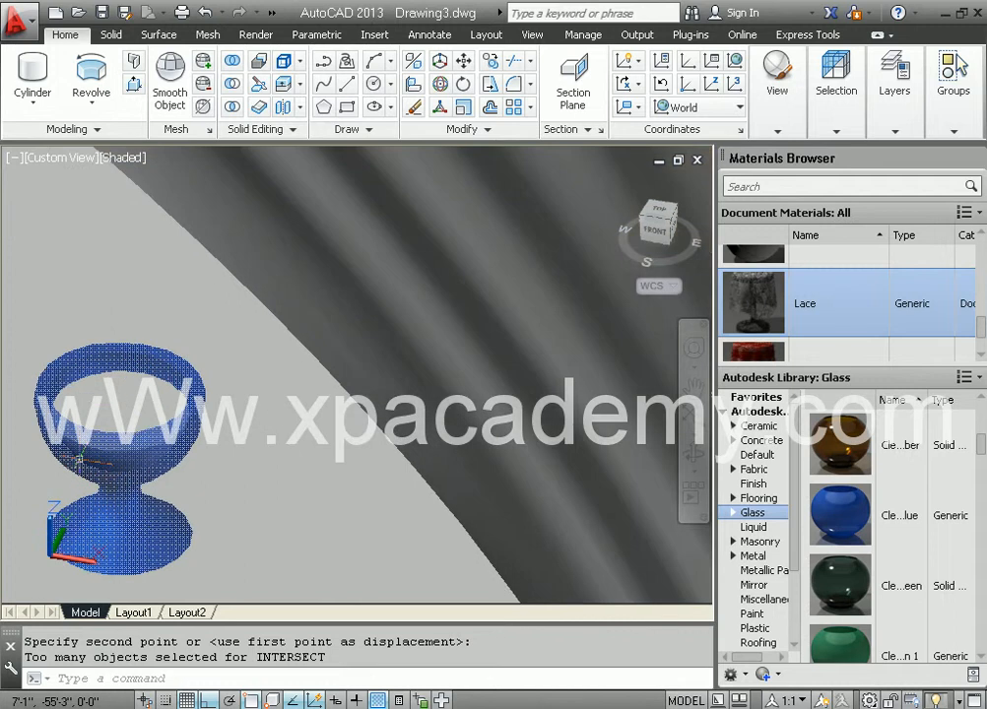
pyautogui.press('Escape')
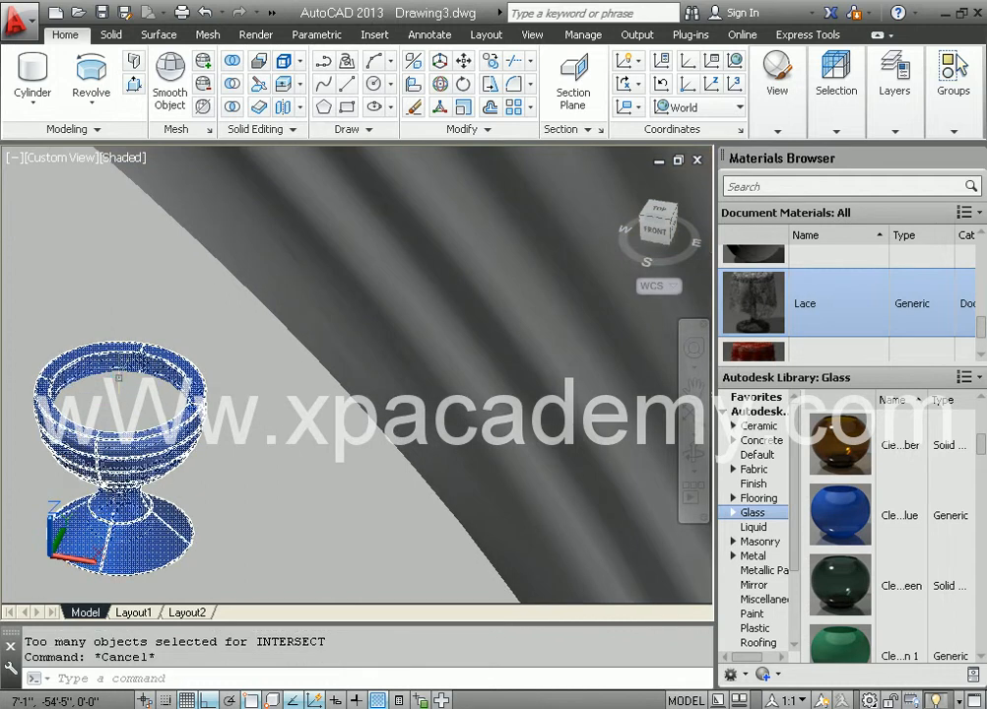
# - Add the Clear Lake water material from the Liquid library to the document and apply it to the filling solid inside the goblet
pyautogui.click(118, 377)
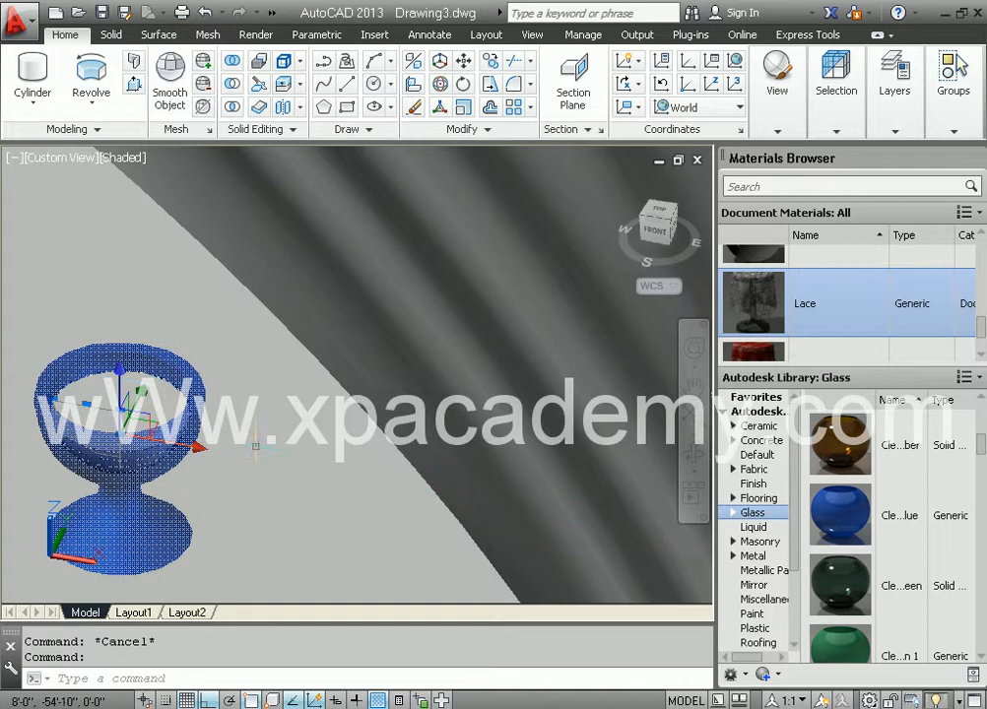
pyautogui.click(387, 353)
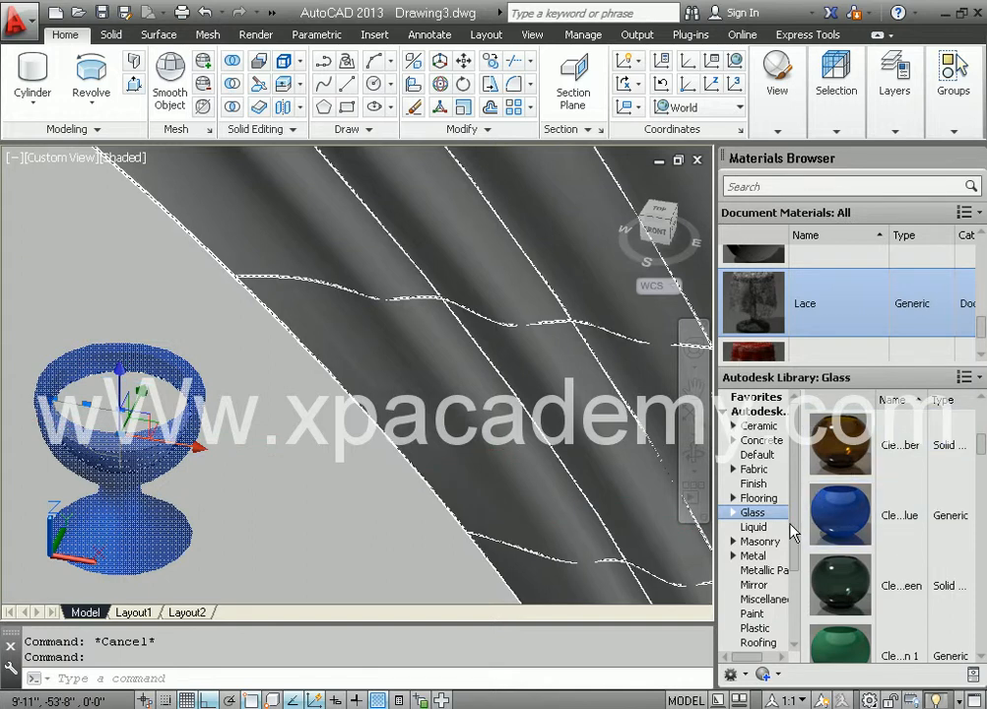
pyautogui.scroll(-4, 794, 537)
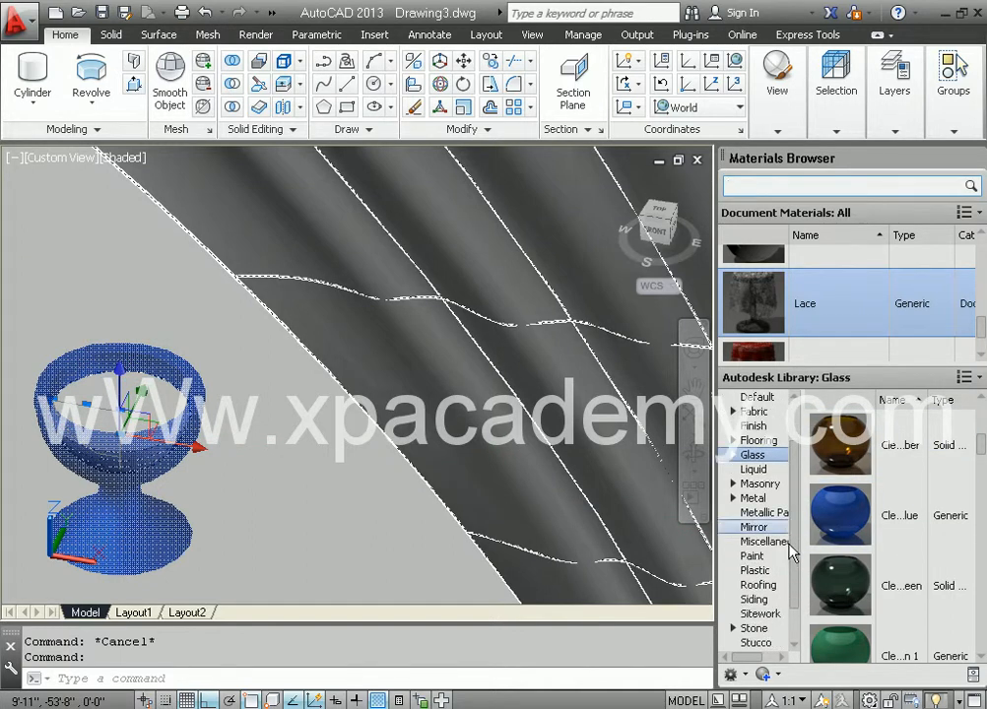
pyautogui.click(754, 471)
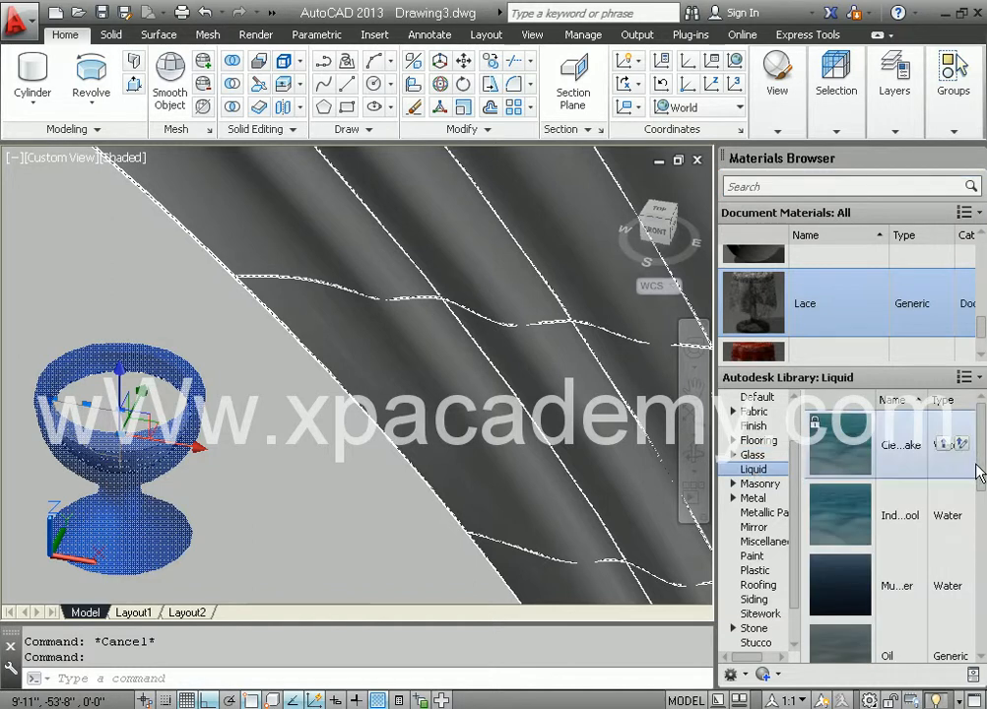
pyautogui.moveTo(978, 474); pyautogui.dragTo(975, 674)
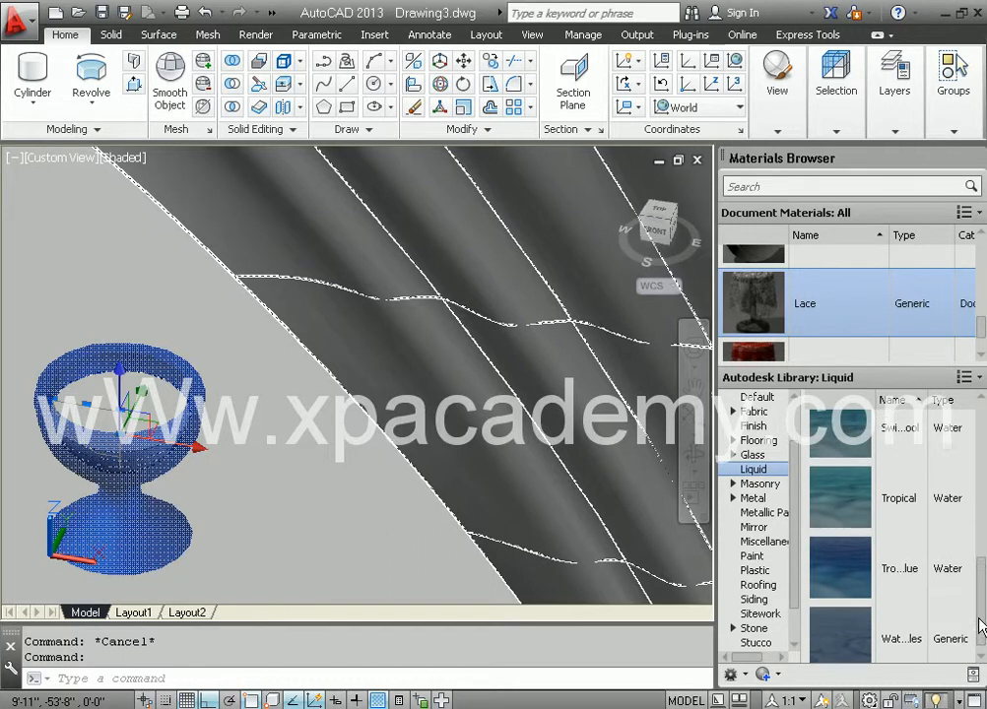
pyautogui.scroll(1, 971, 622)
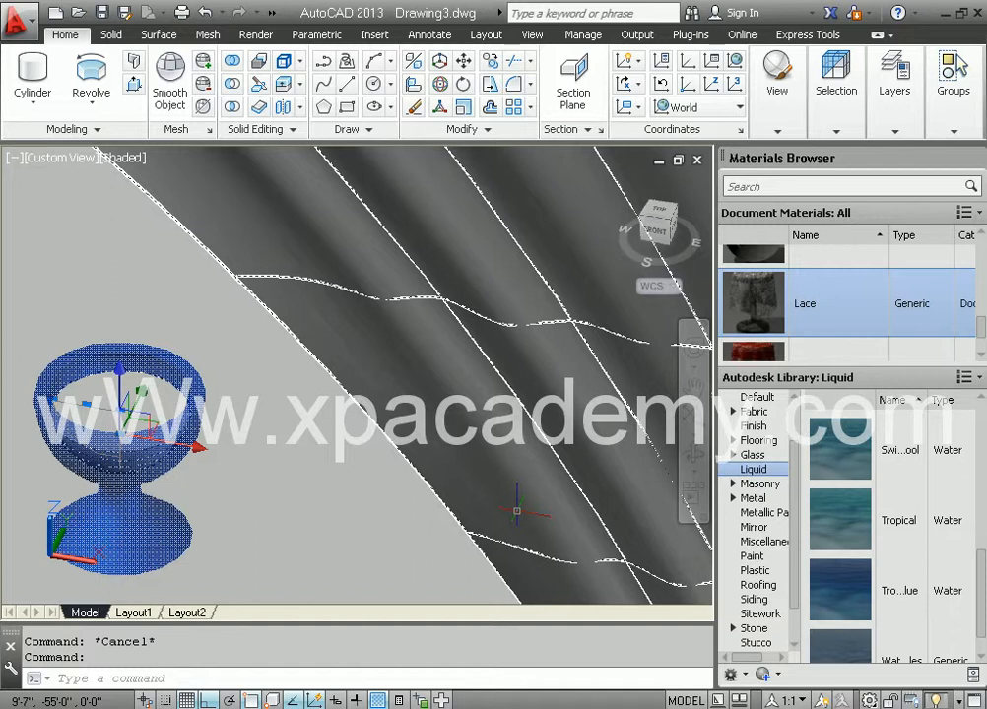
pyautogui.moveTo(963, 559)
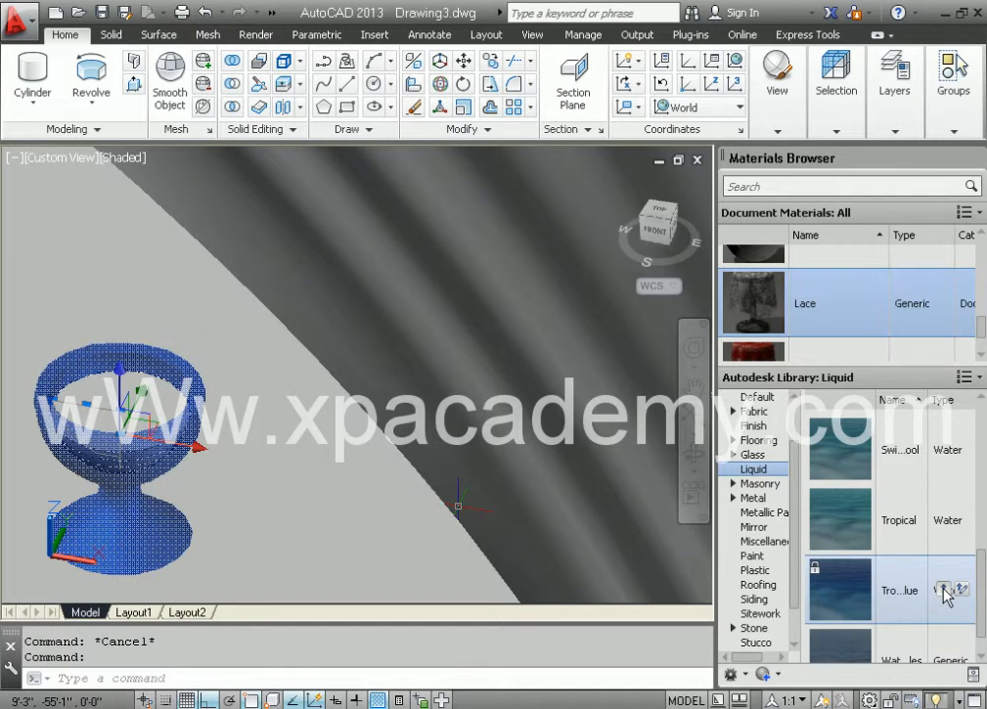
pyautogui.scroll(1, 983, 564)
pyautogui.moveTo(983, 563); pyautogui.dragTo(983, 424)
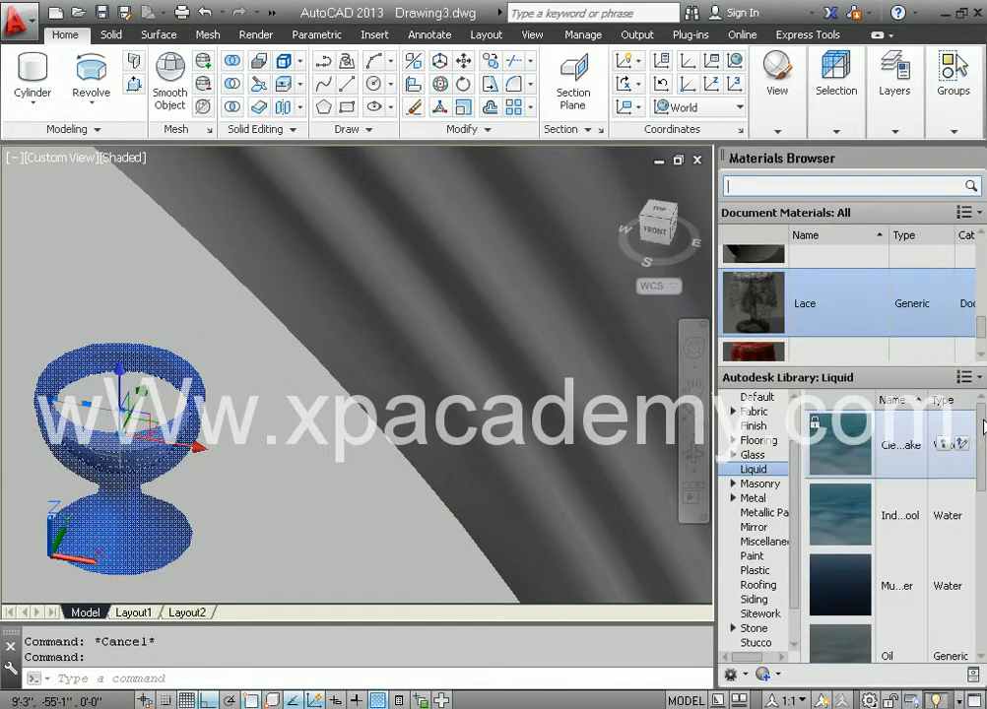
pyautogui.click(853, 431)
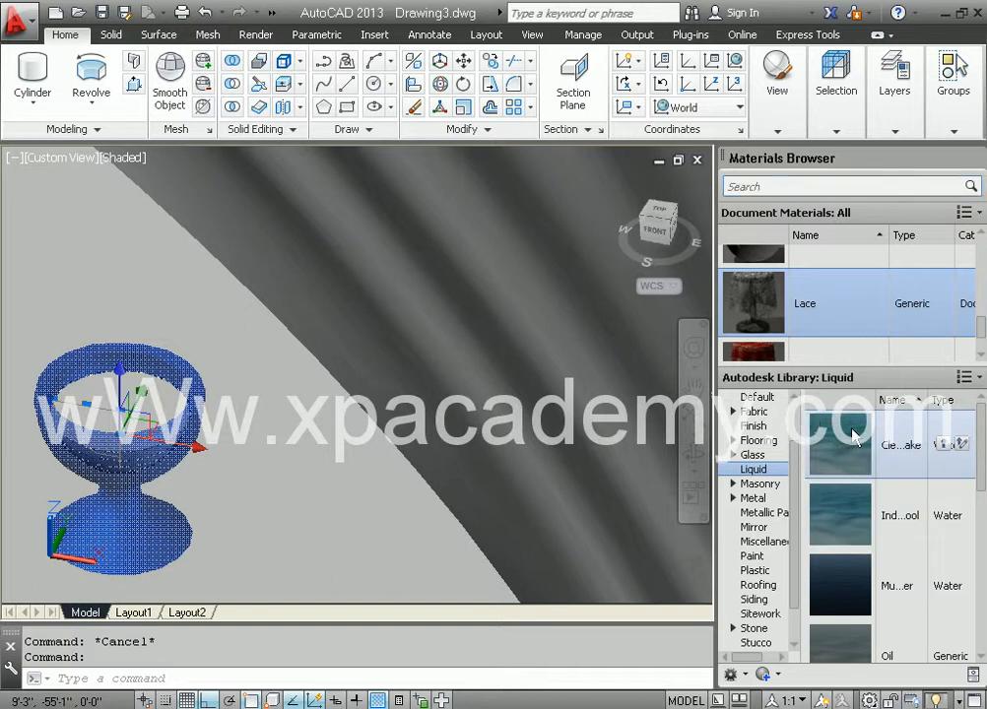
pyautogui.click(940, 450)
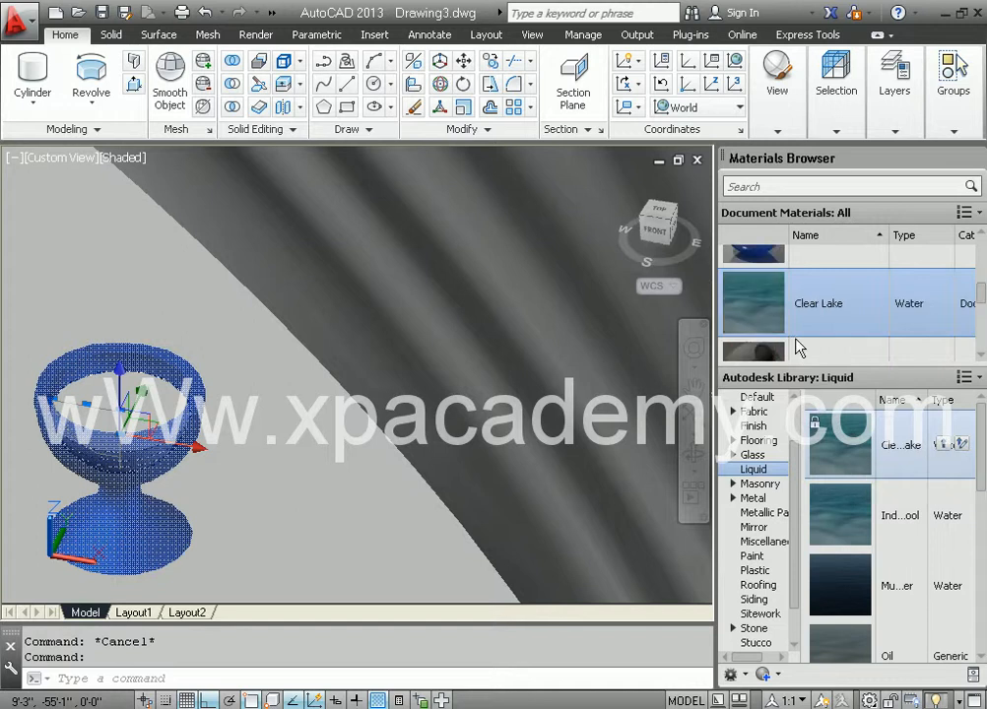
pyautogui.click(754, 323)
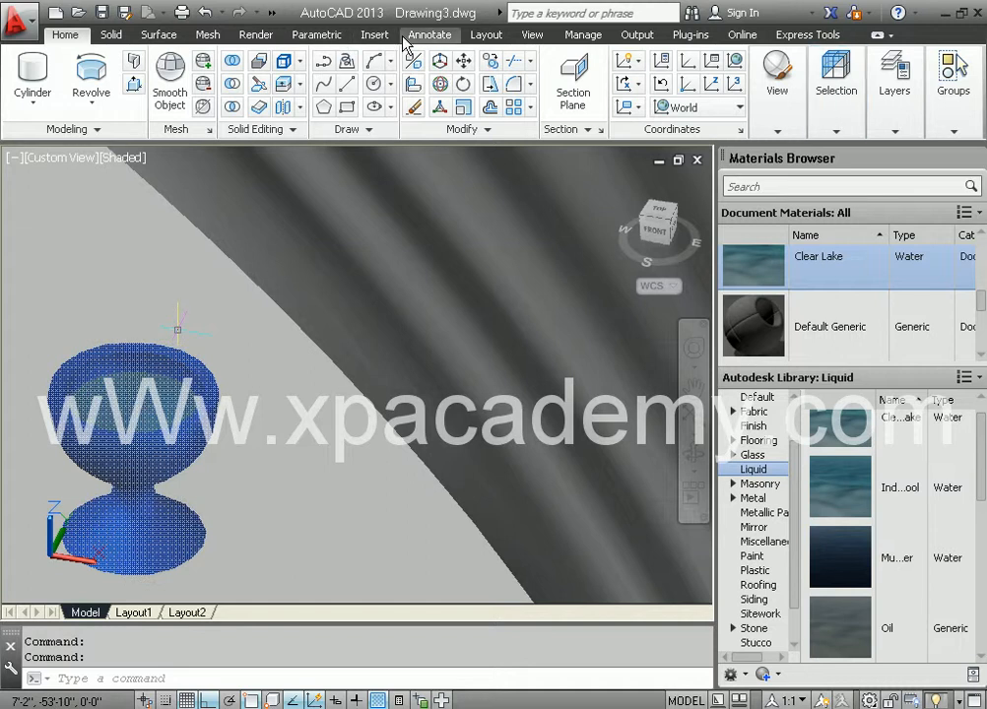
# - Render the close-up view of the goblet with the Medium preset and close the render window
pyautogui.click(262, 37)
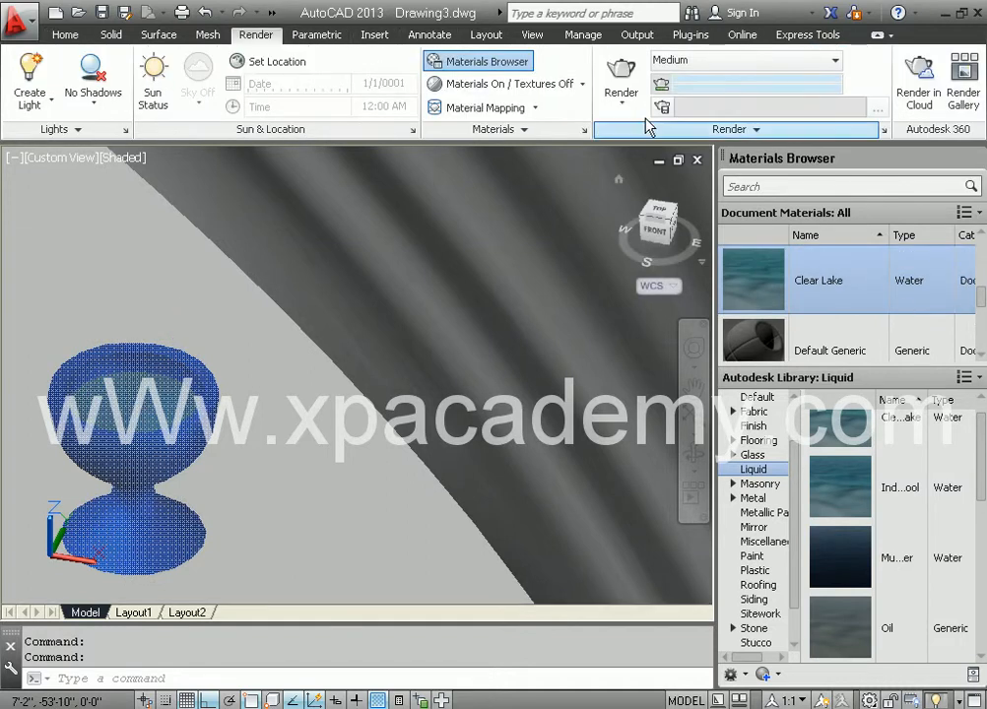
pyautogui.click(623, 77)
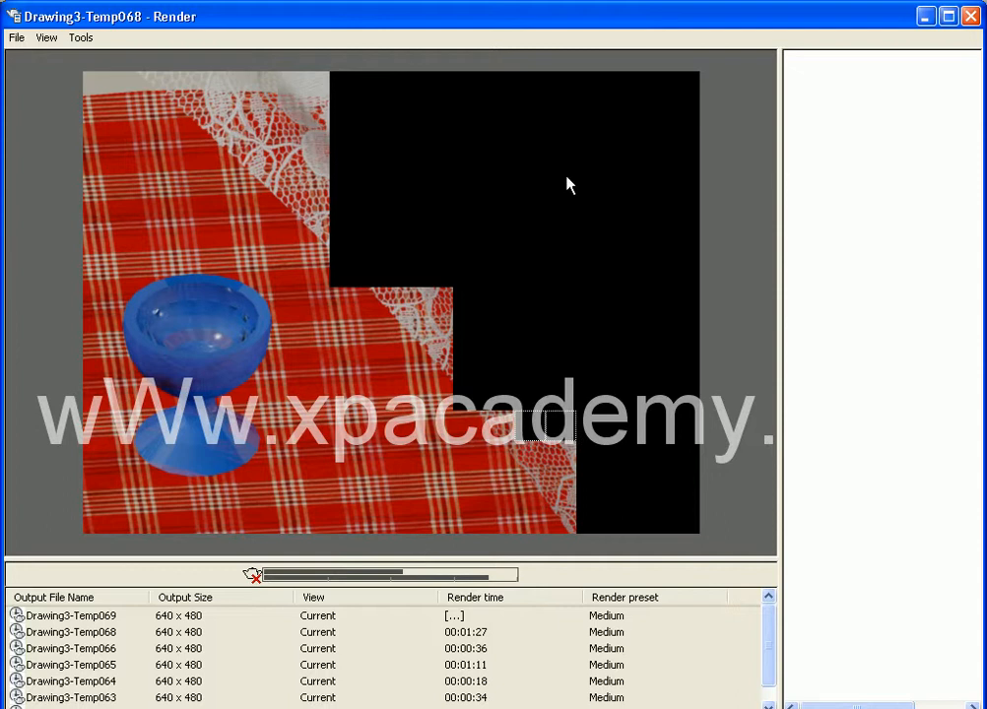
pyautogui.click(970, 16)
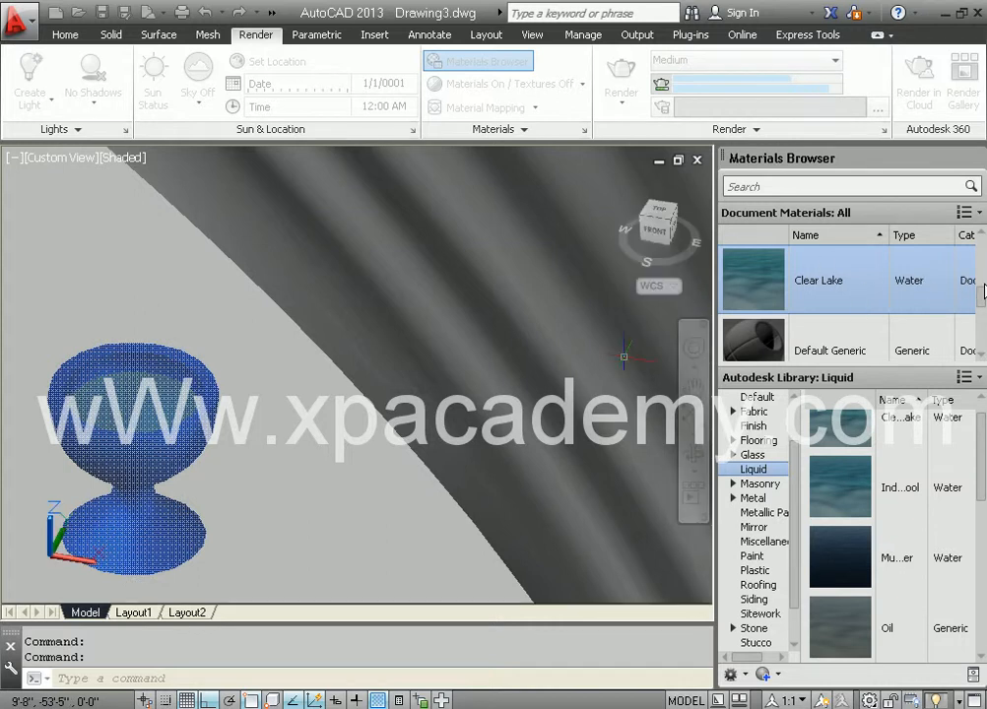
# - Change the Clear Lake material's water type to Swimming Pool and set its wave height to 4.15
pyautogui.moveTo(982, 292); pyautogui.dragTo(981, 289)
pyautogui.scroll(-1, 962, 306)
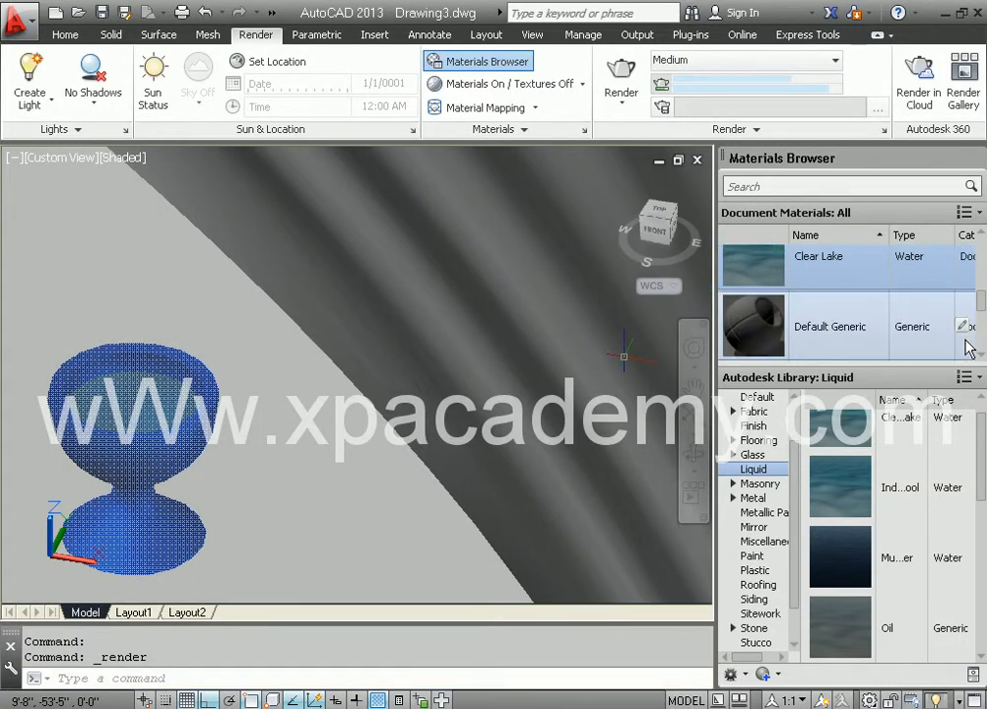
pyautogui.doubleClick(962, 282)
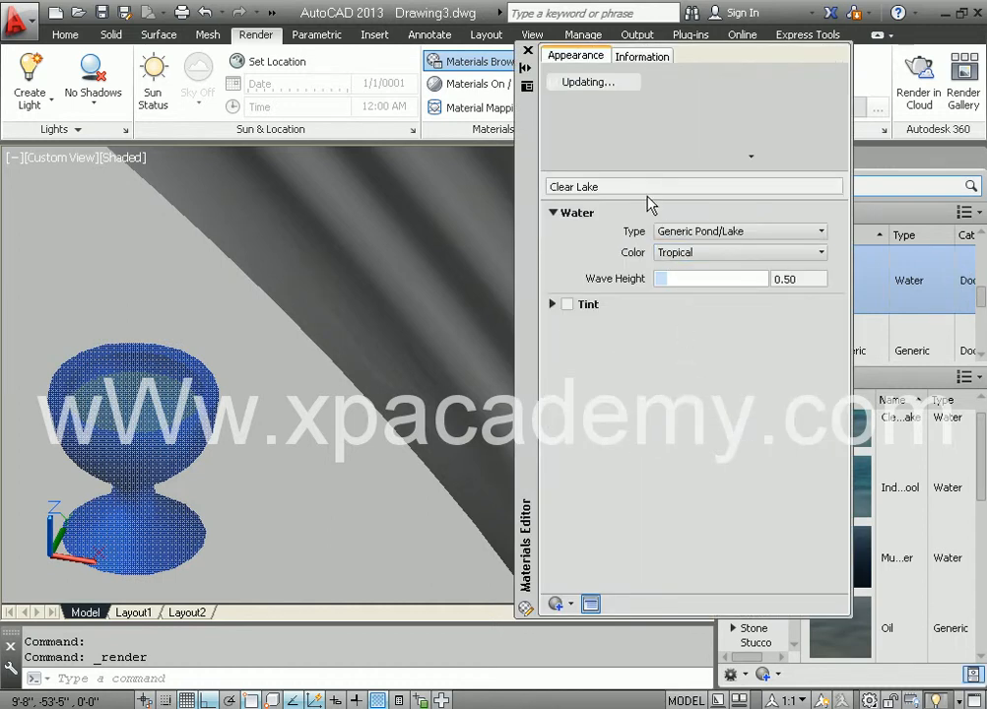
pyautogui.click(693, 234)
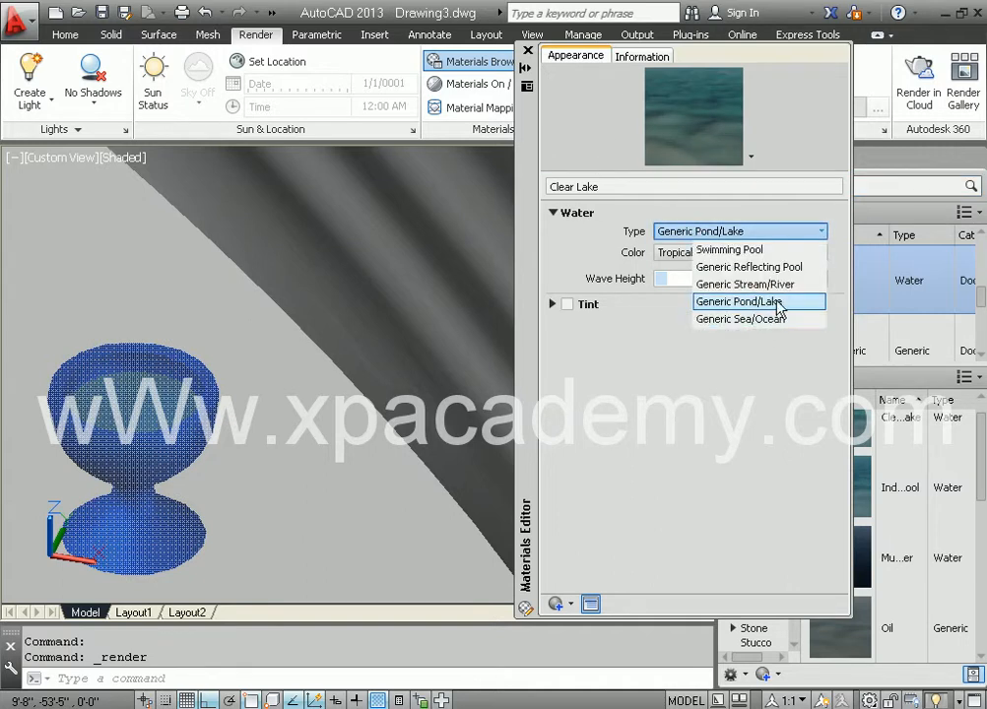
pyautogui.click(734, 251)
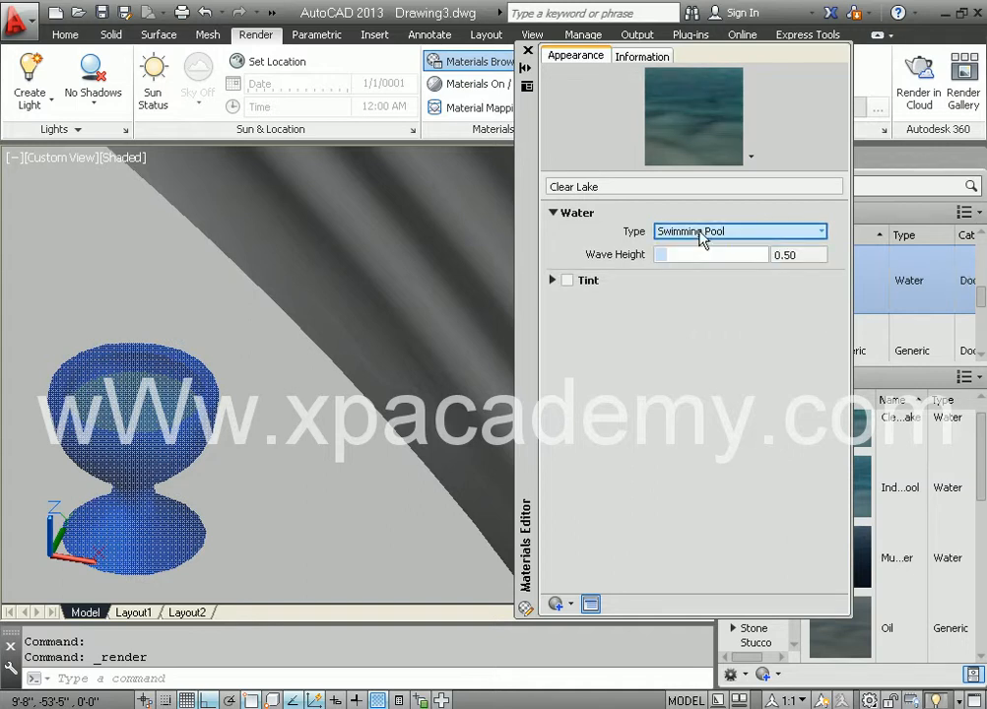
pyautogui.moveTo(668, 255); pyautogui.dragTo(748, 254)
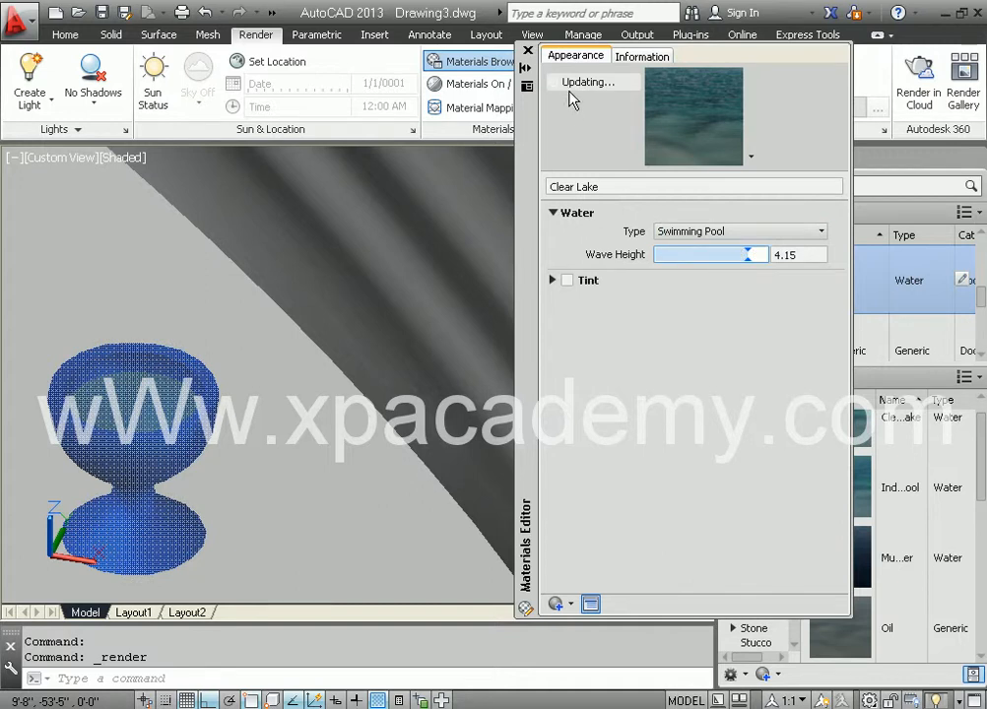
pyautogui.click(527, 50)
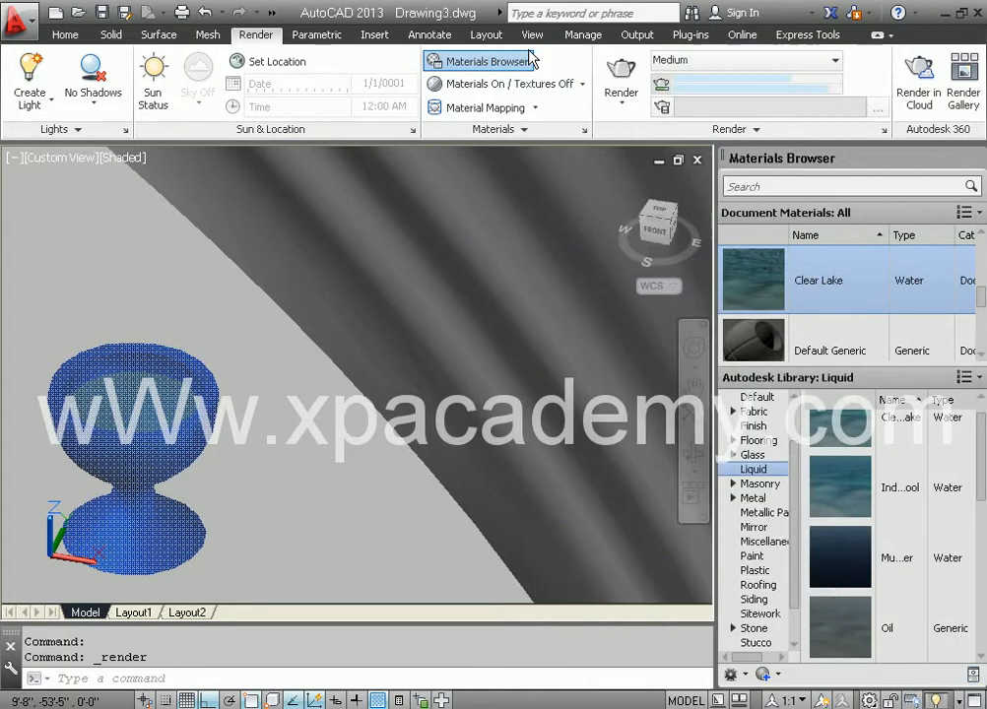
# - Render the goblet close-up again with the edited water material at the Medium preset, then end the render
pyautogui.click(619, 78)
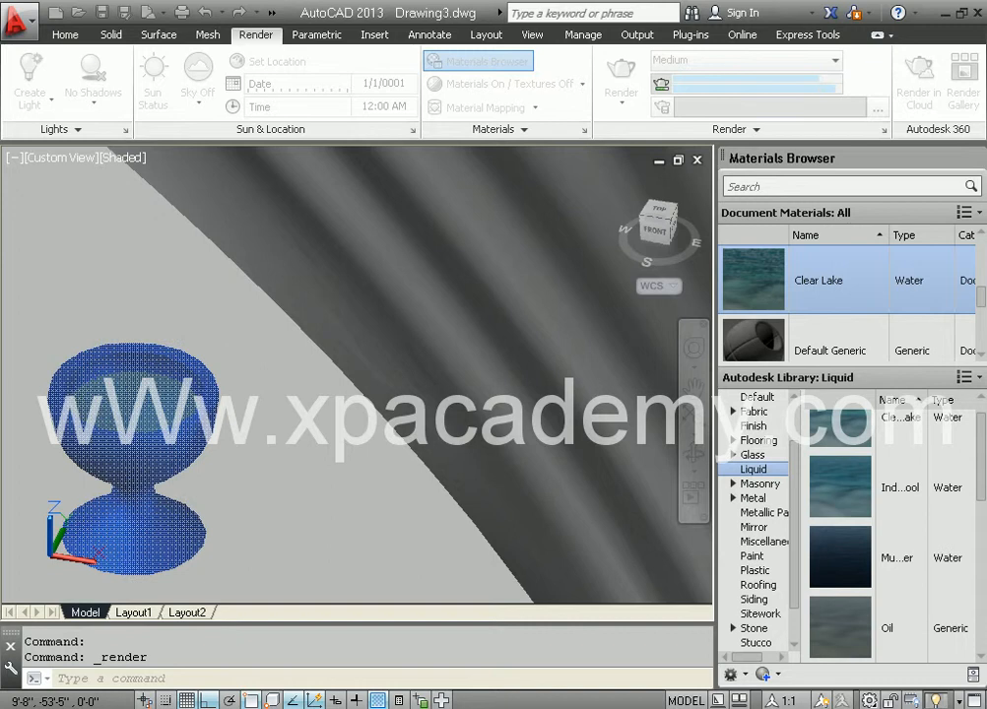
pyautogui.press('Escape')
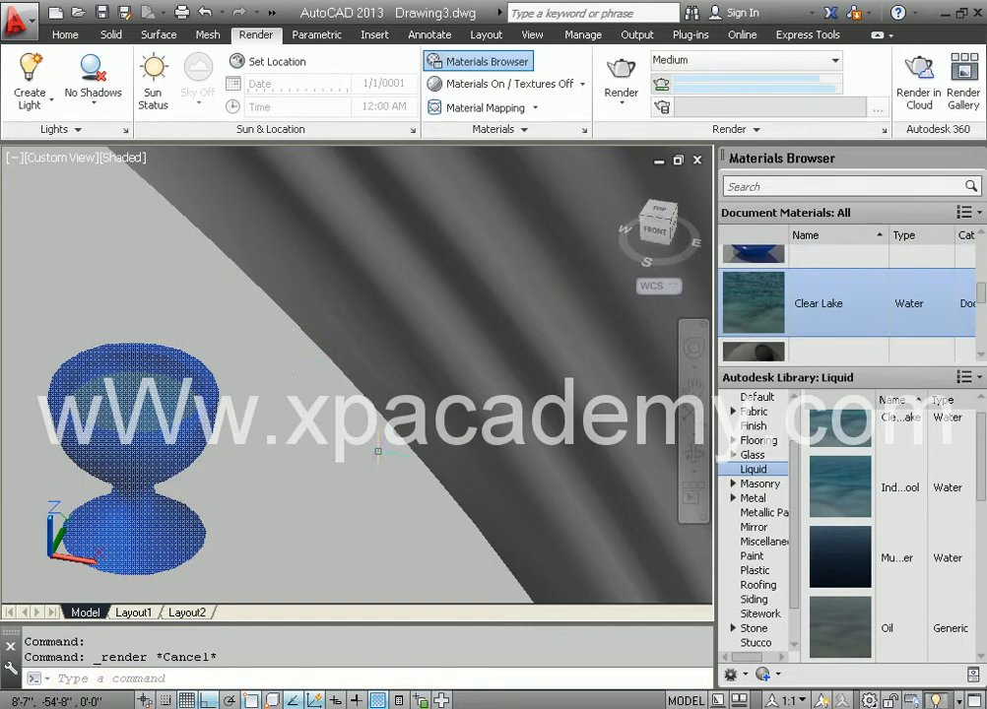
# - Bring the whole curtained room with the goblet back into view
pyautogui.scroll(-3, 296, 355)
pyautogui.scroll(-2, 461, 493)
pyautogui.scroll(-3, 461, 493)
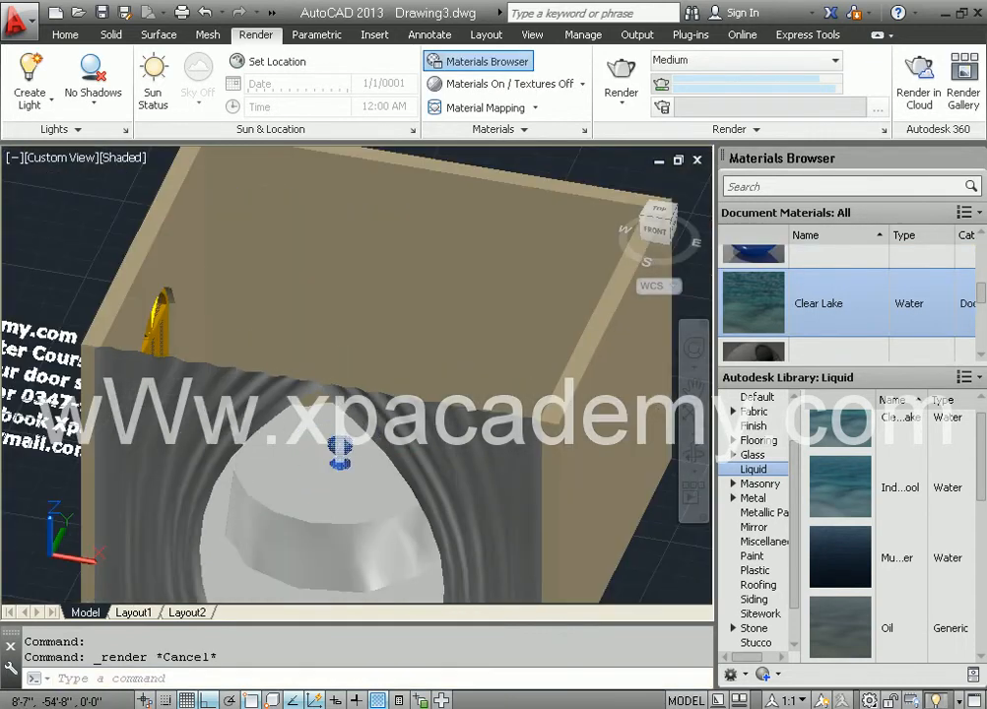
pyautogui.moveTo(548, 478); pyautogui.dragTo(582, 380, button='middle')
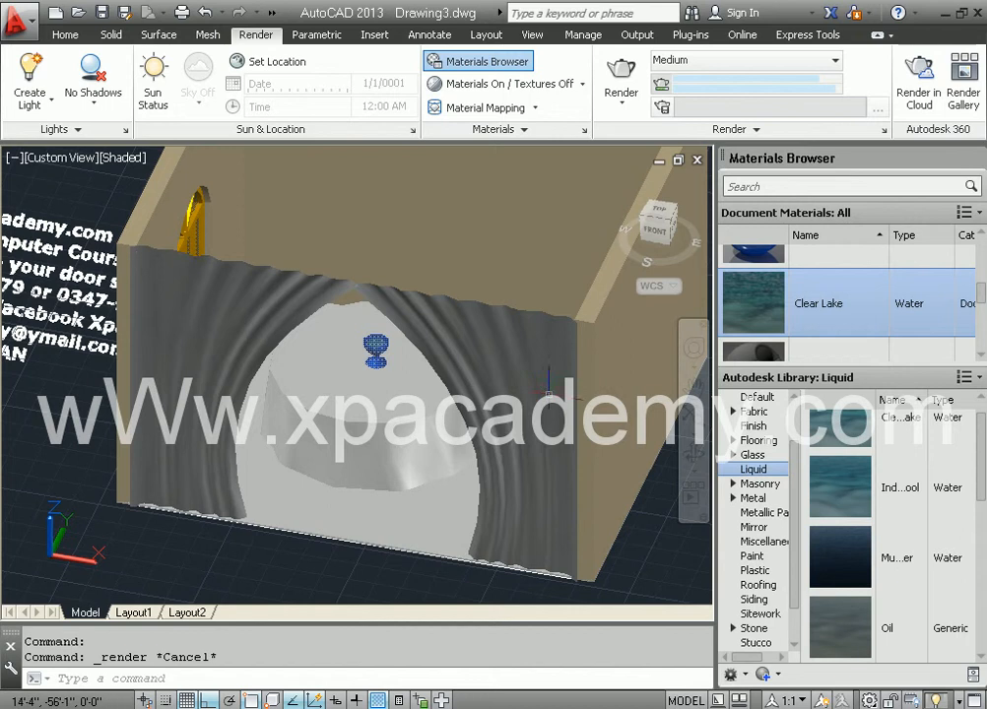
# - Model a tall solid cylinder with a base radius of about 10 inches in front of the curtained room
pyautogui.press('Escape')
pyautogui.moveTo(341, 460); pyautogui.dragTo(379, 398, button='middle')
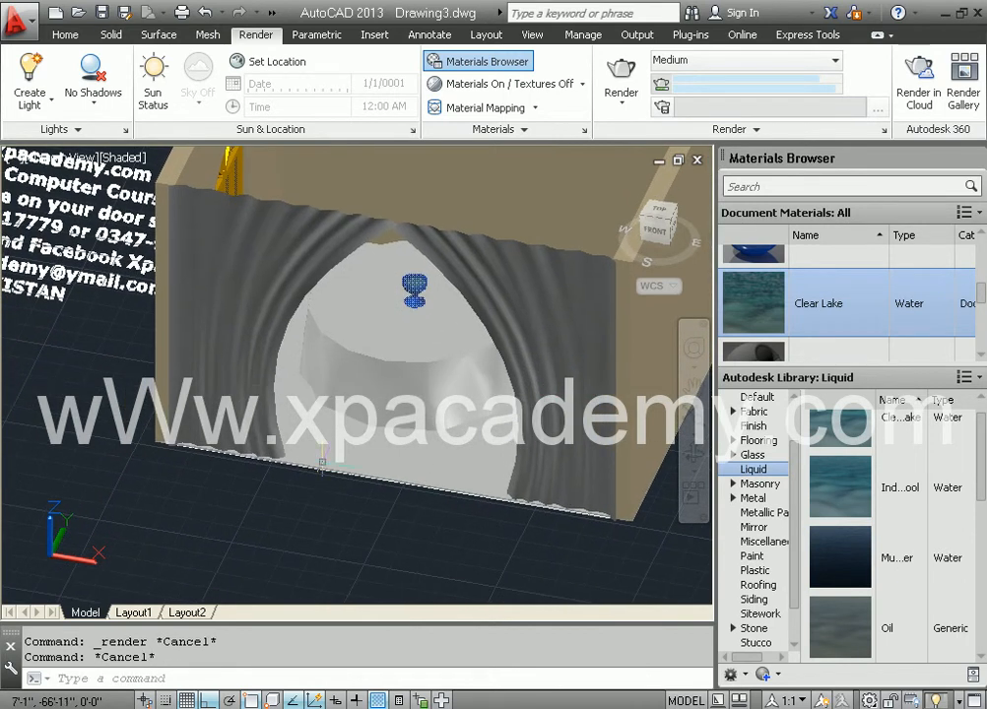
pyautogui.click(65, 35)
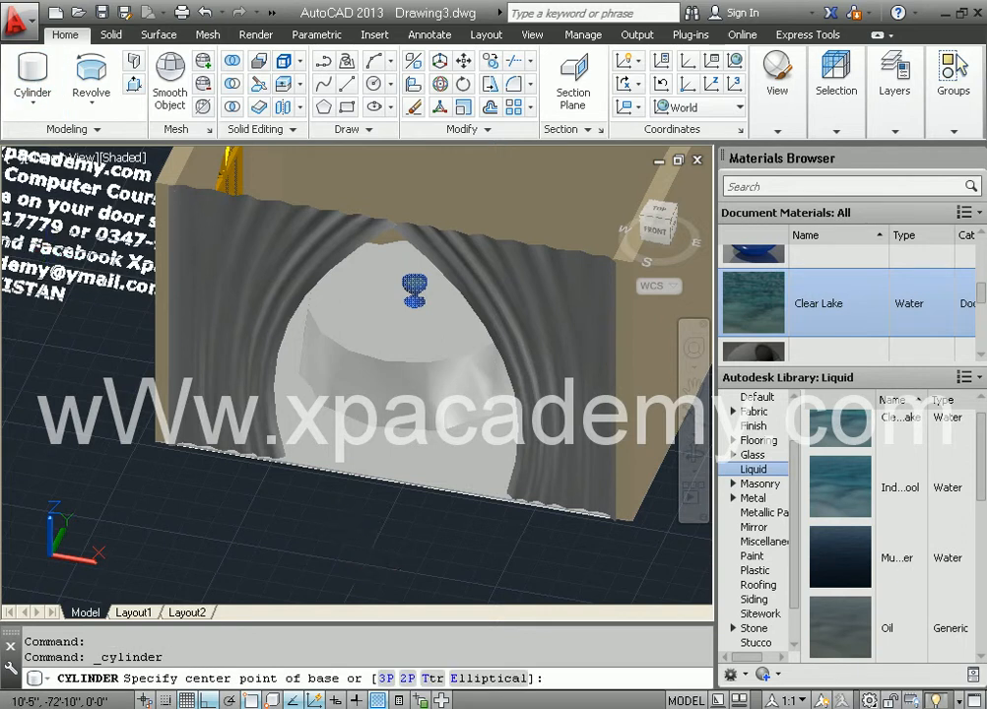
pyautogui.click(363, 564)
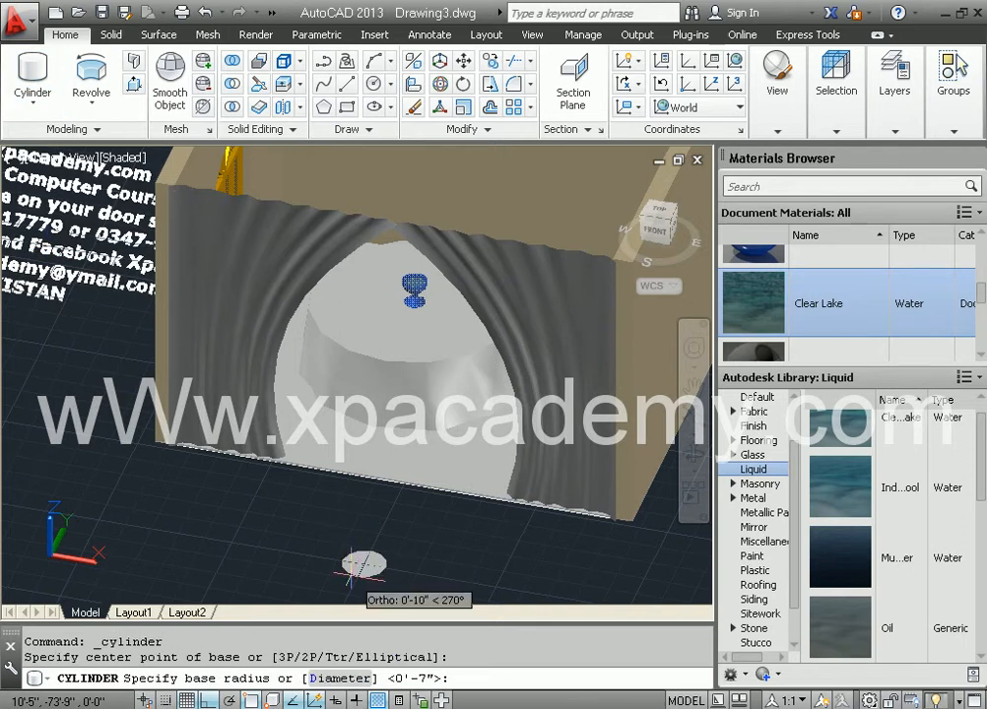
pyautogui.click(352, 572)
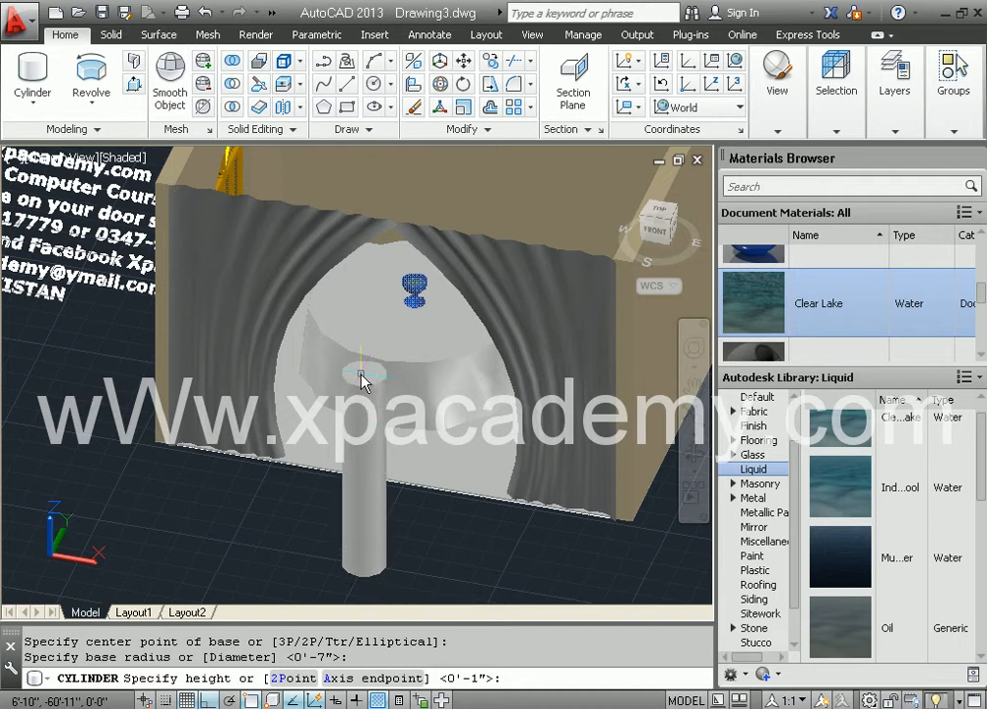
pyautogui.click(363, 374)
# - Move the cylinder freely, with Ortho off, into the room's rear corner behind the table on the window side
pyautogui.write('m')
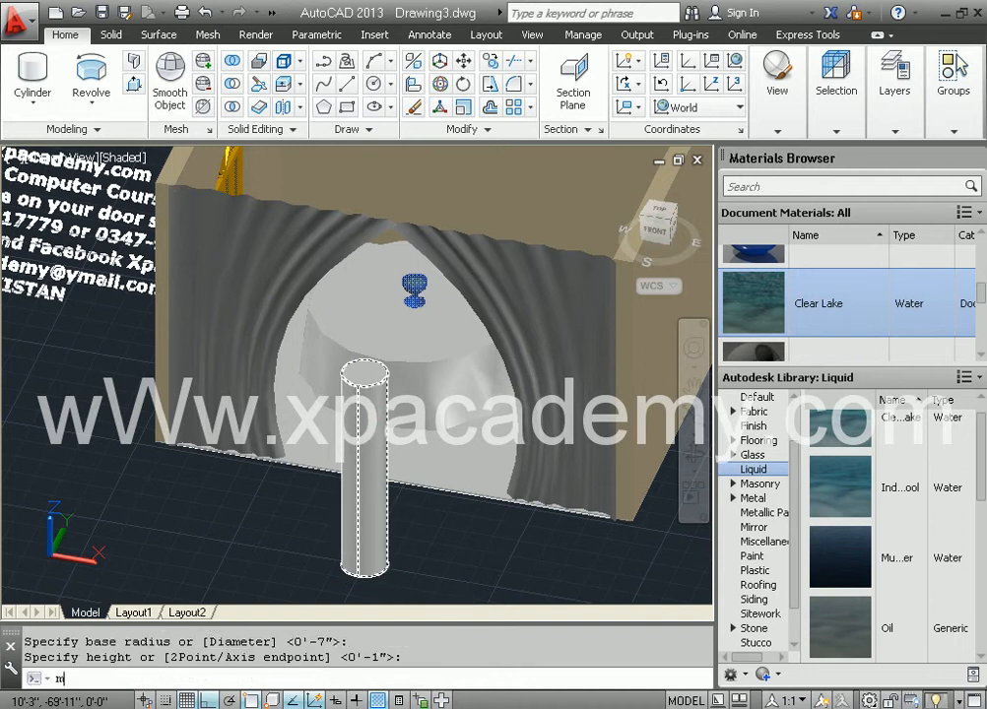
pyautogui.press('Return')
pyautogui.scroll(-5, 372, 392)
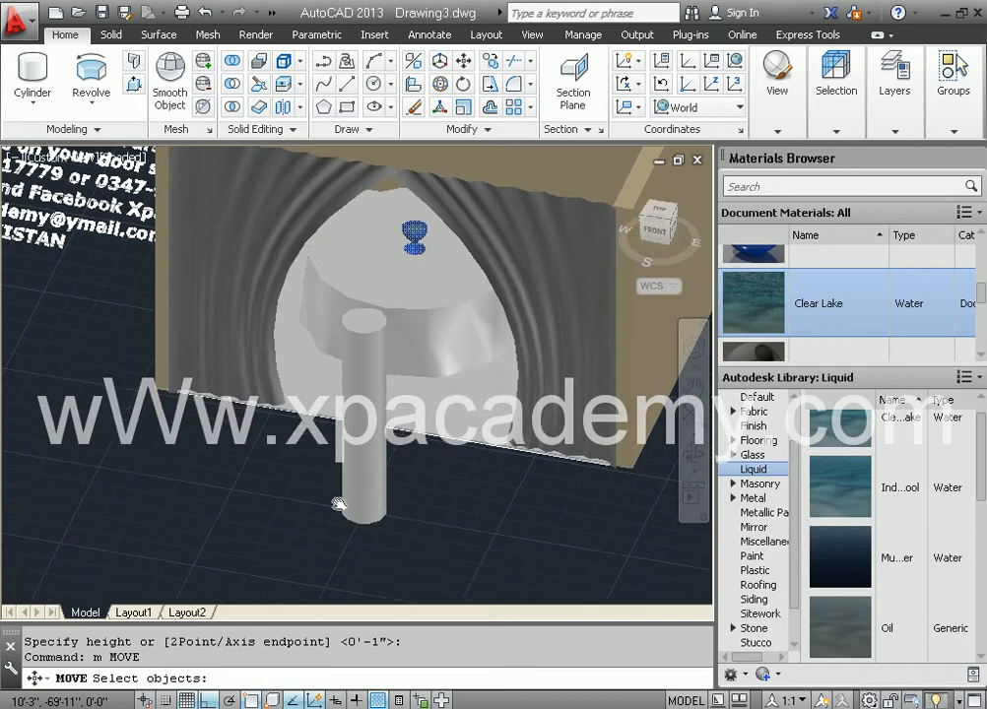
pyautogui.keyDown('shift'); pyautogui.moveTo(346, 509); pyautogui.dragTo(264, 522, button='middle'); pyautogui.keyUp('shift')
pyautogui.click(333, 528)
pyautogui.press('Return')
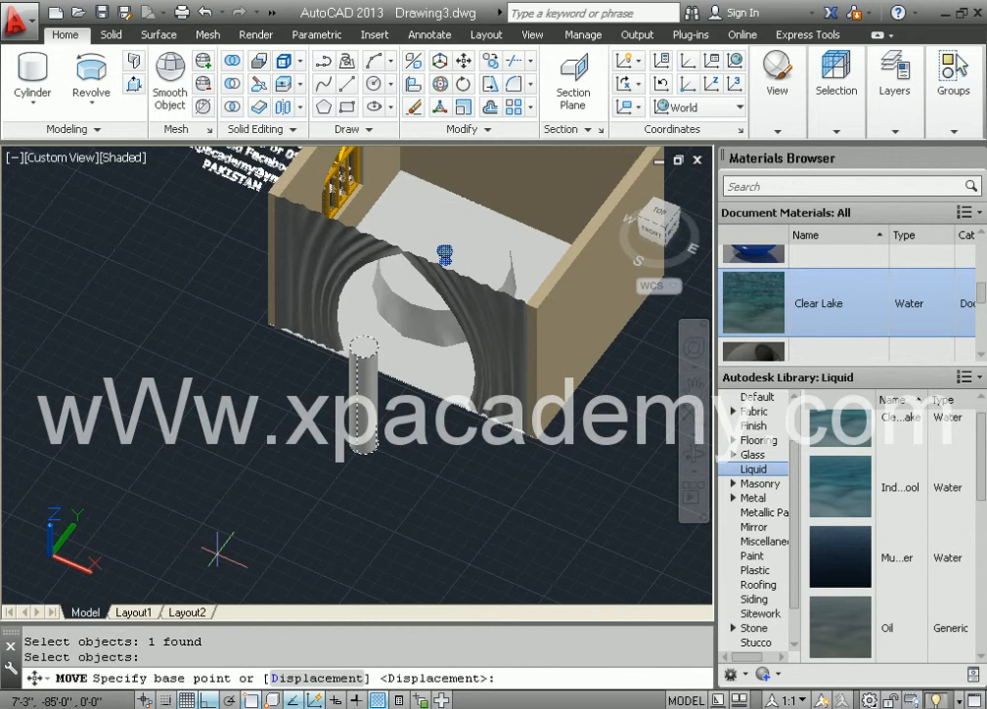
pyautogui.click(173, 584)
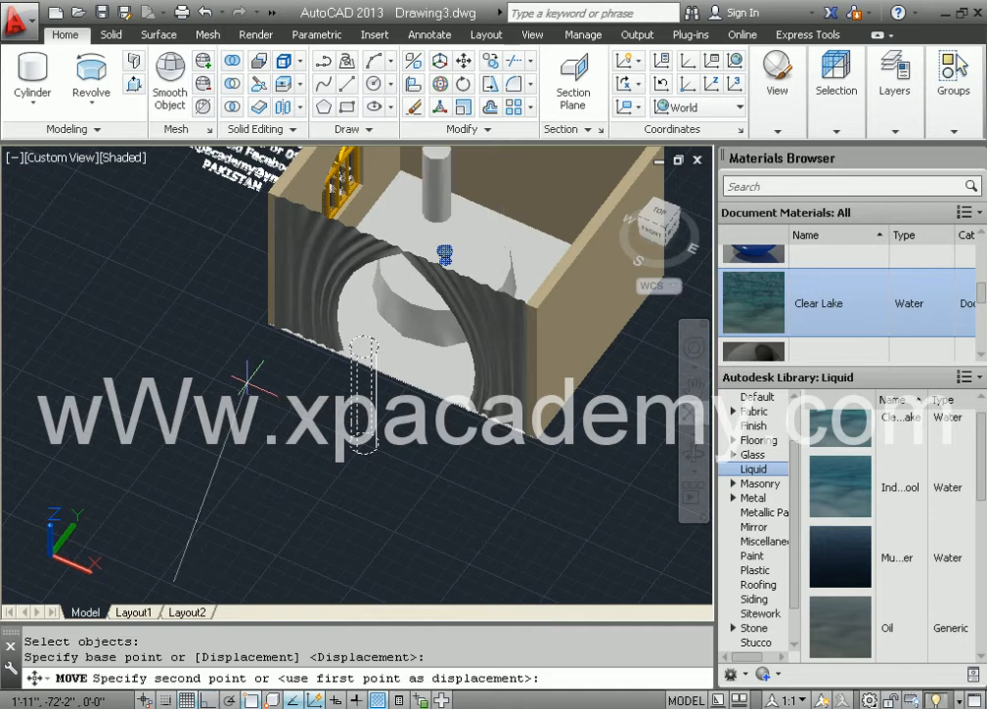
pyautogui.press('F8')
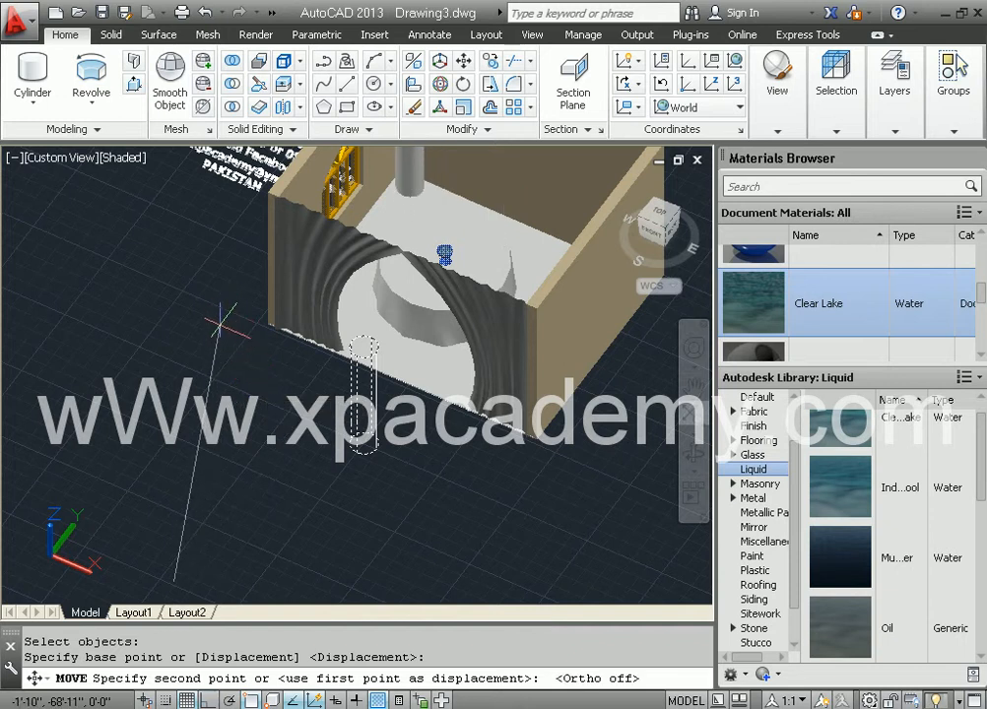
pyautogui.click(224, 335)
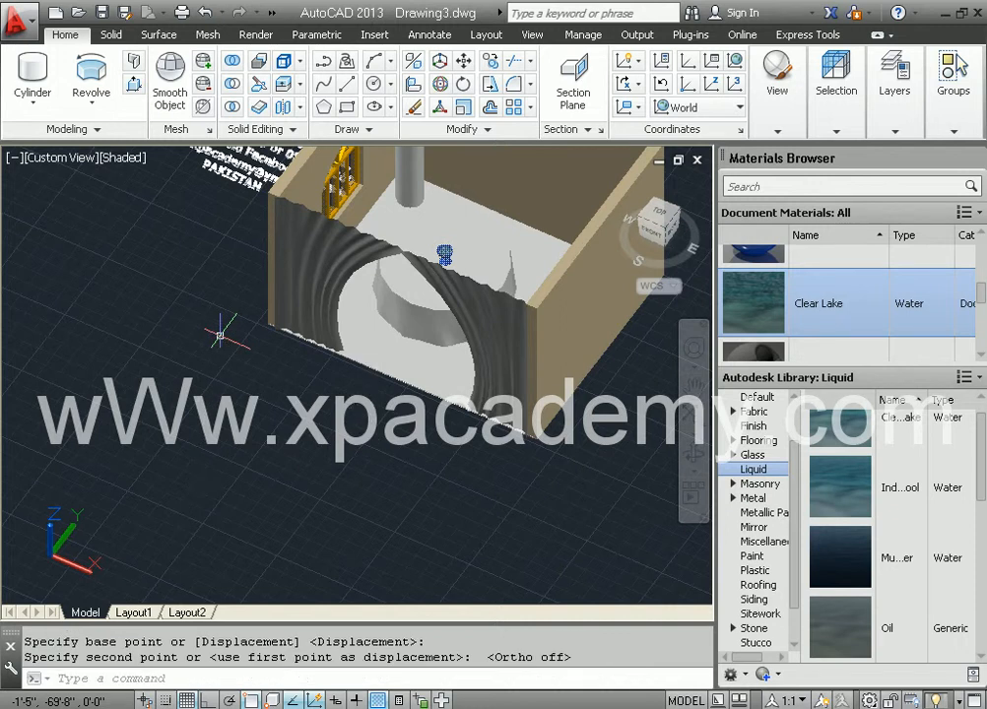
# - Apply the Engine Turned material from the Metal library's Steel category to the cylindrical column in the room
pyautogui.keyDown('shift'); pyautogui.moveTo(216, 333); pyautogui.dragTo(256, 525, button='middle'); pyautogui.keyUp('shift')
pyautogui.keyDown('shift'); pyautogui.moveTo(252, 386); pyautogui.dragTo(385, 393, button='middle'); pyautogui.keyUp('shift')
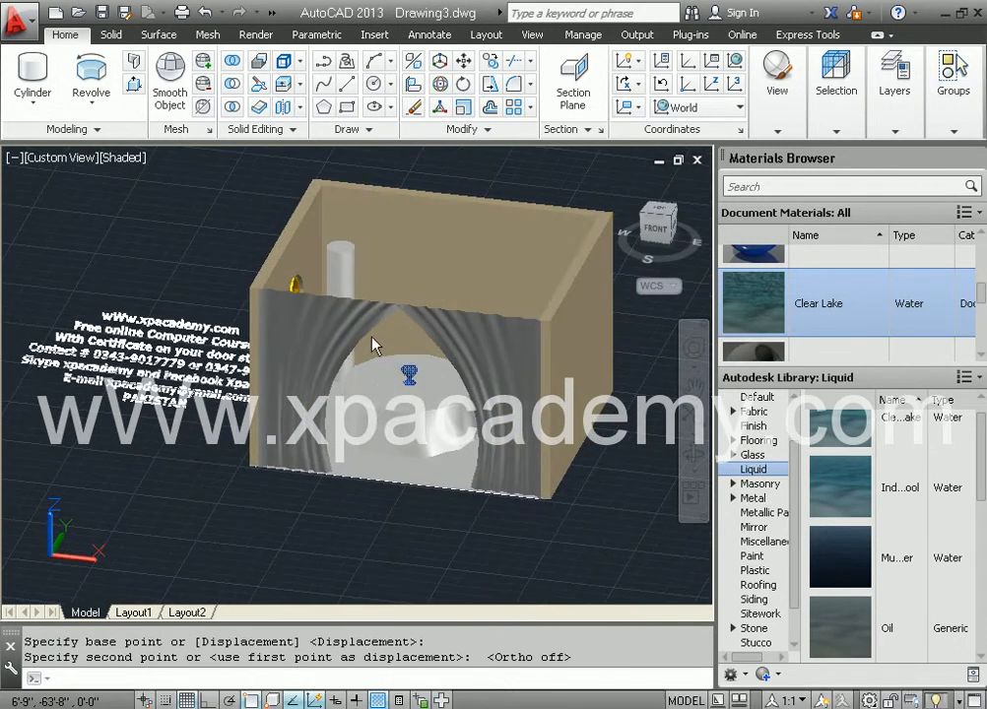
pyautogui.scroll(5, 355, 353)
pyautogui.moveTo(355, 352); pyautogui.dragTo(332, 522, button='middle')
pyautogui.moveTo(309, 349); pyautogui.dragTo(283, 372, button='middle')
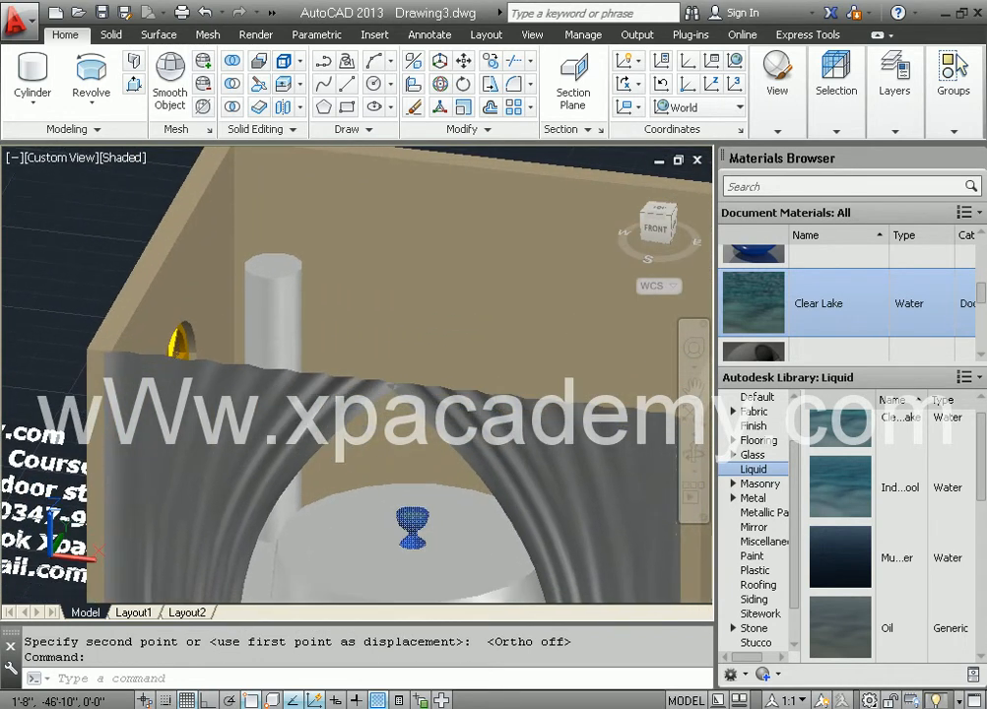
pyautogui.click(274, 293)
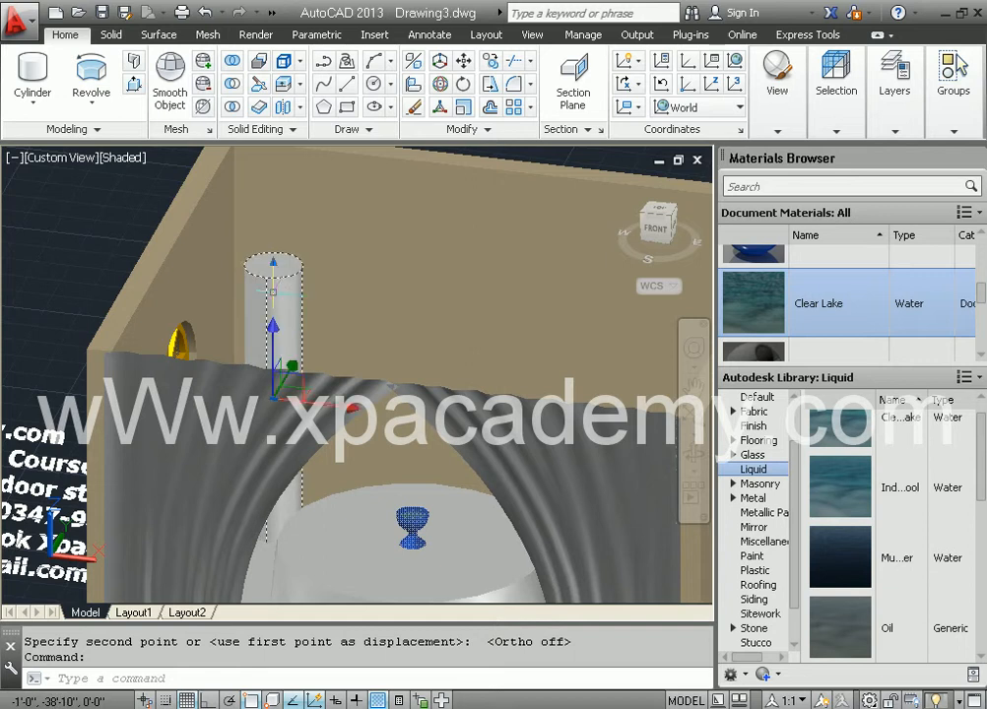
pyautogui.scroll(1, 975, 445)
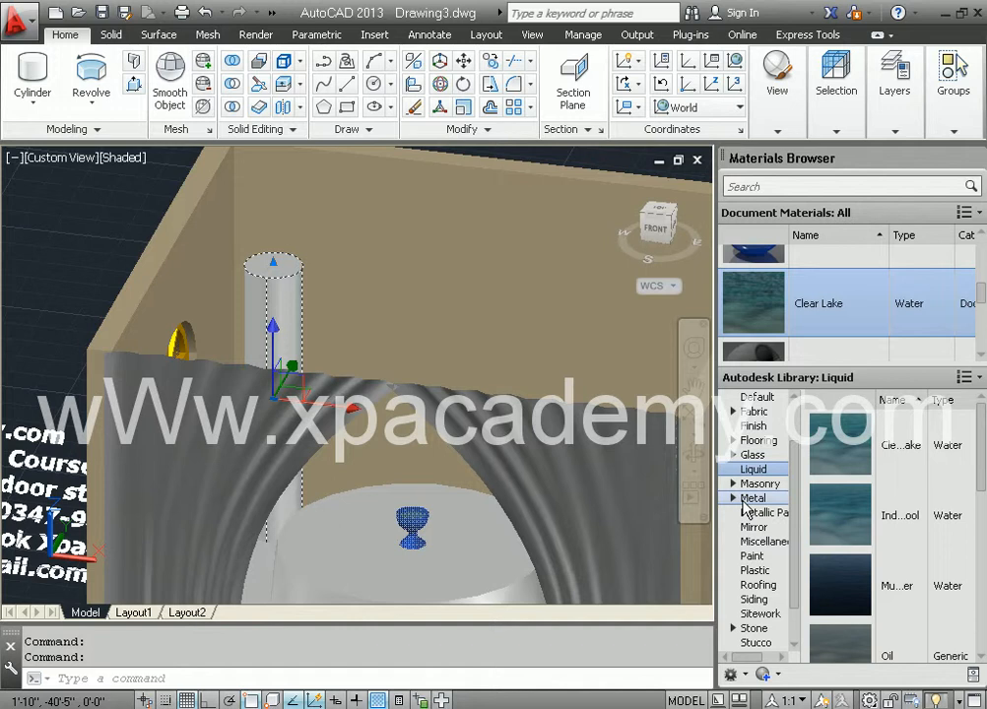
pyautogui.scroll(-3, 793, 508)
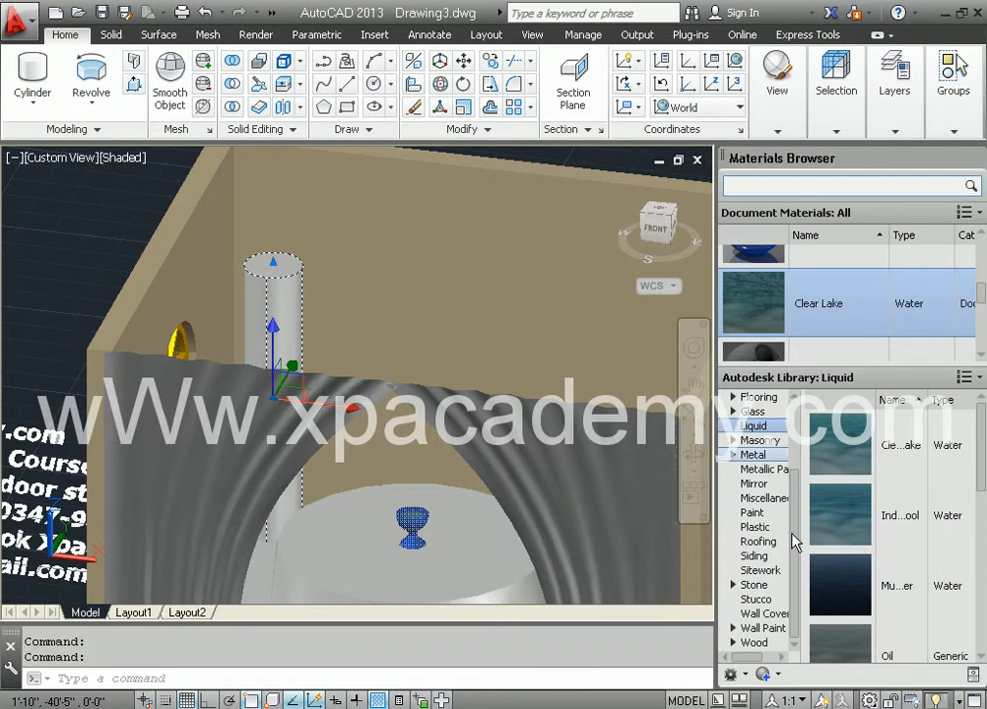
pyautogui.click(734, 458)
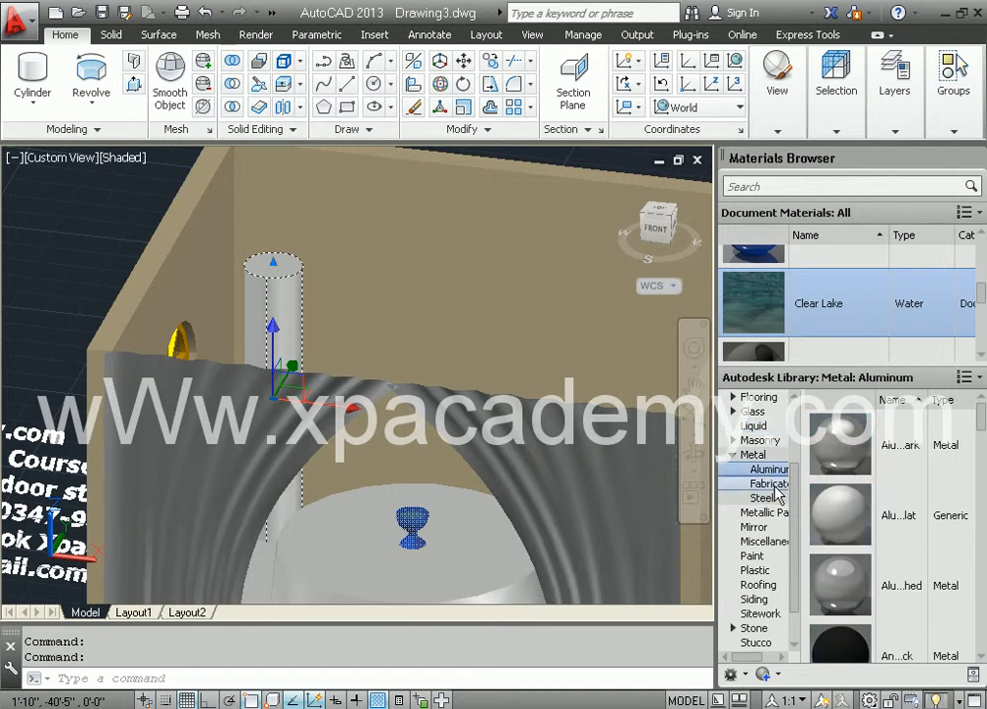
pyautogui.click(774, 485)
pyautogui.click(765, 503)
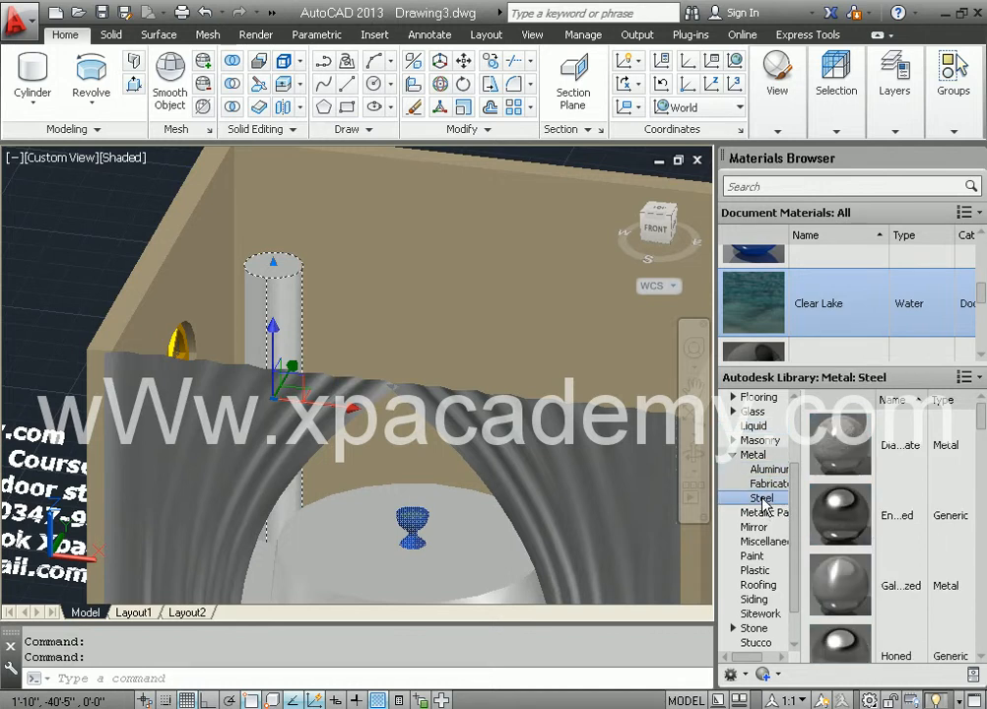
pyautogui.click(770, 484)
pyautogui.click(769, 470)
pyautogui.click(770, 484)
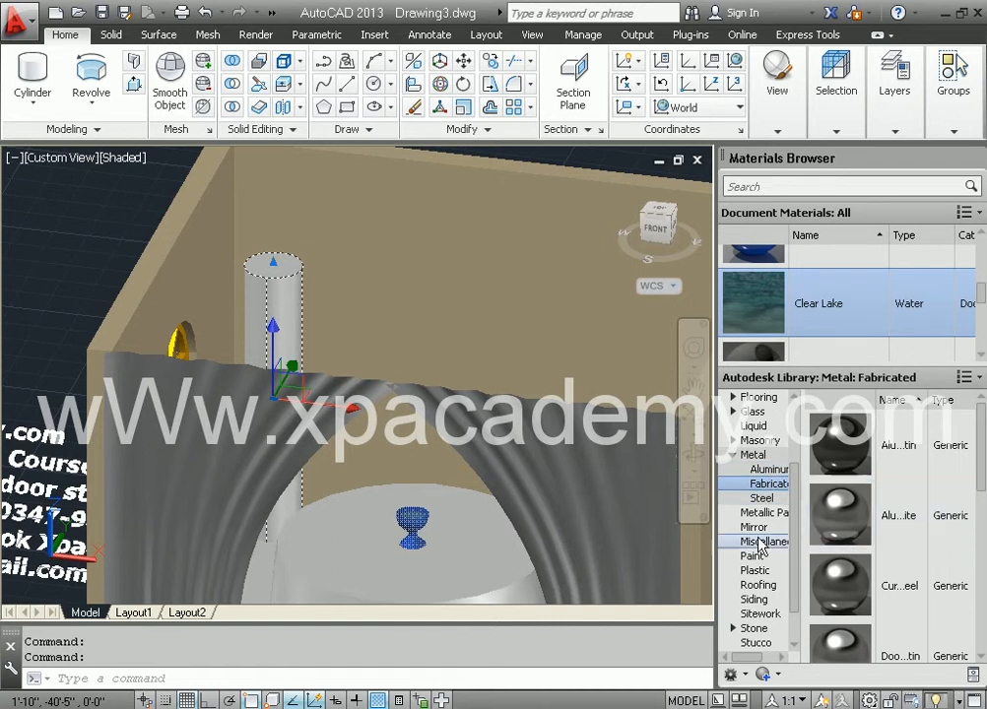
pyautogui.click(765, 499)
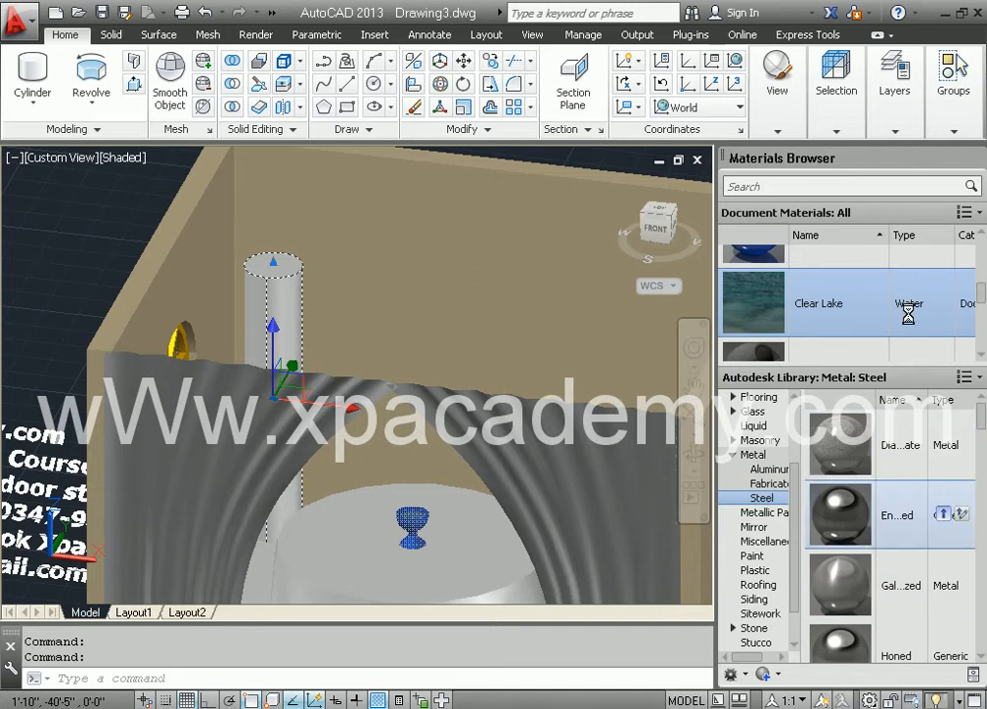
pyautogui.moveTo(760, 307); pyautogui.dragTo(276, 291)
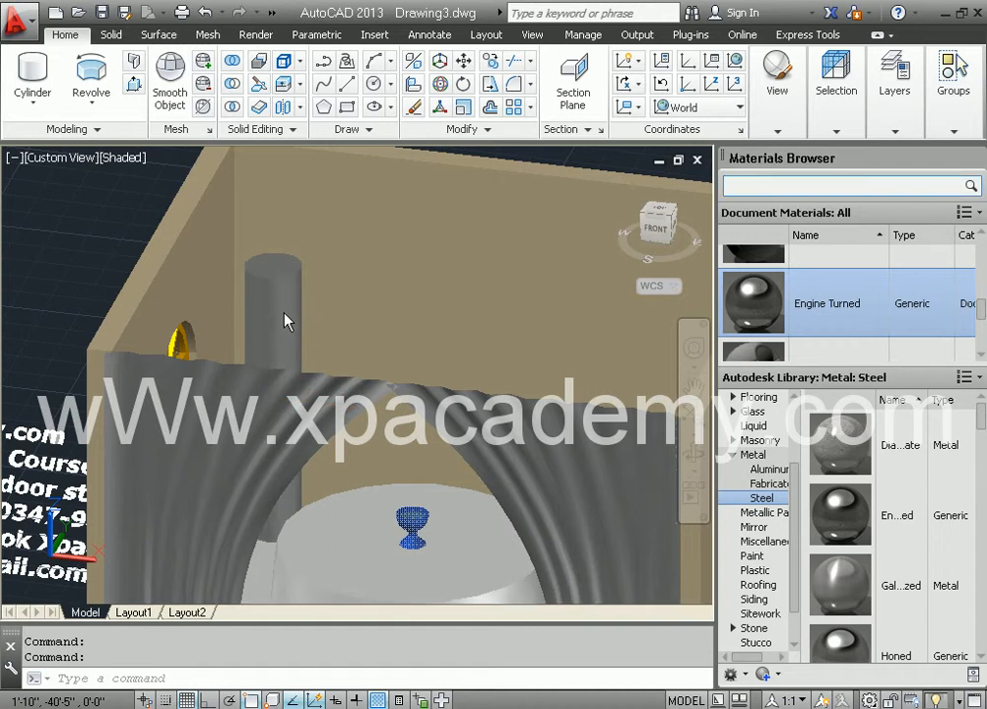
# - Render a front view of the room with its column at the Medium preset, then close the render window
pyautogui.moveTo(302, 363); pyautogui.dragTo(315, 306, button='middle')
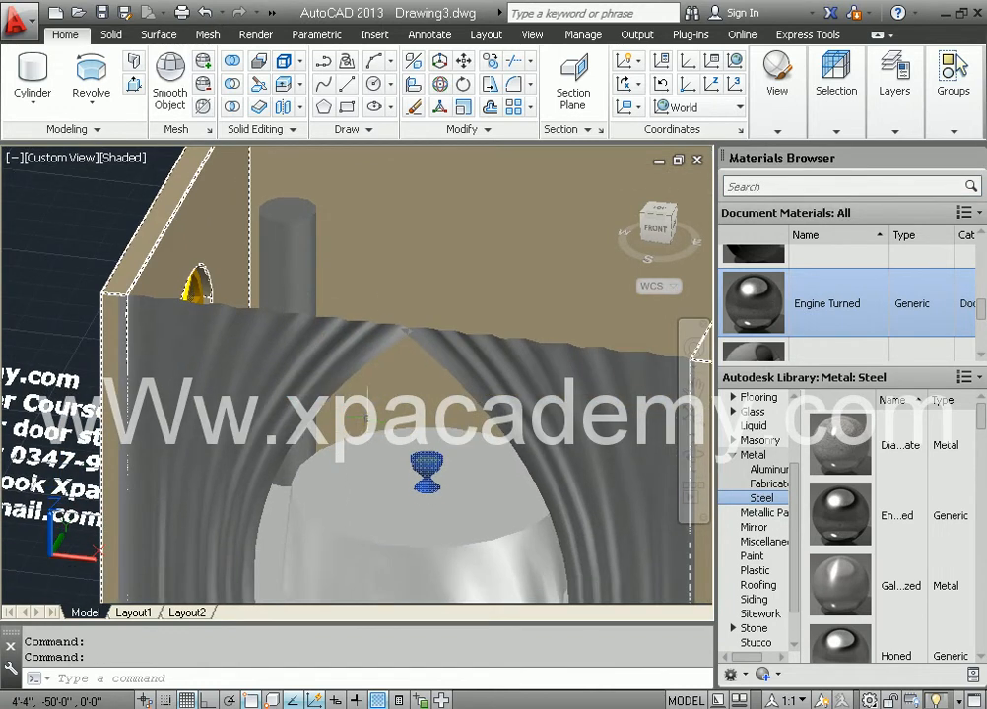
pyautogui.keyDown('shift'); pyautogui.moveTo(354, 418); pyautogui.dragTo(297, 385, button='middle'); pyautogui.keyUp('shift')
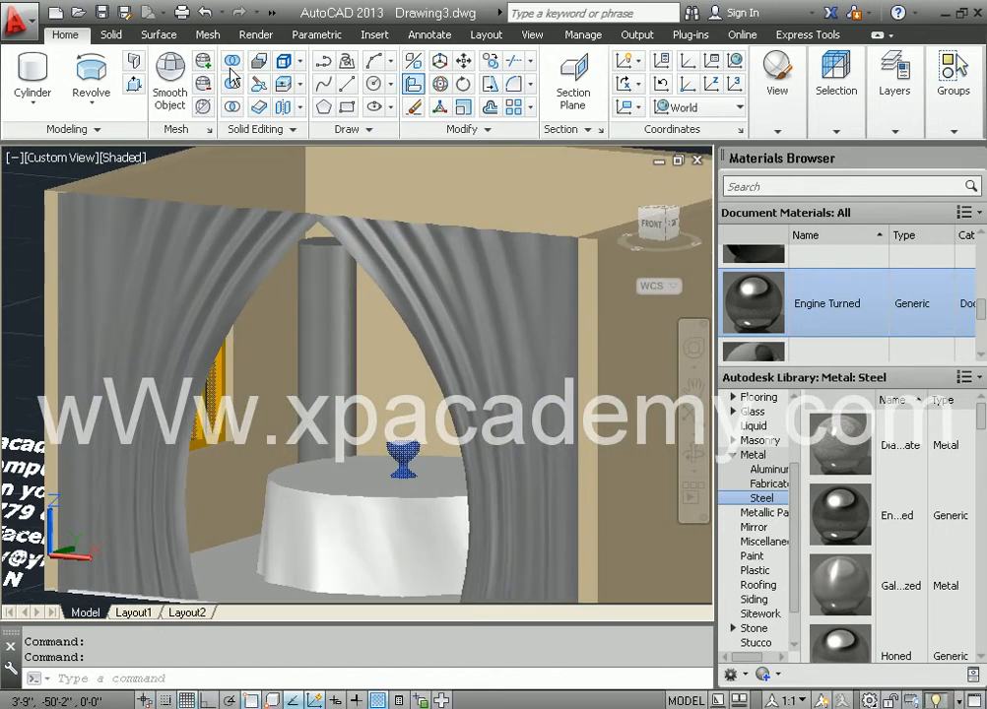
pyautogui.click(246, 36)
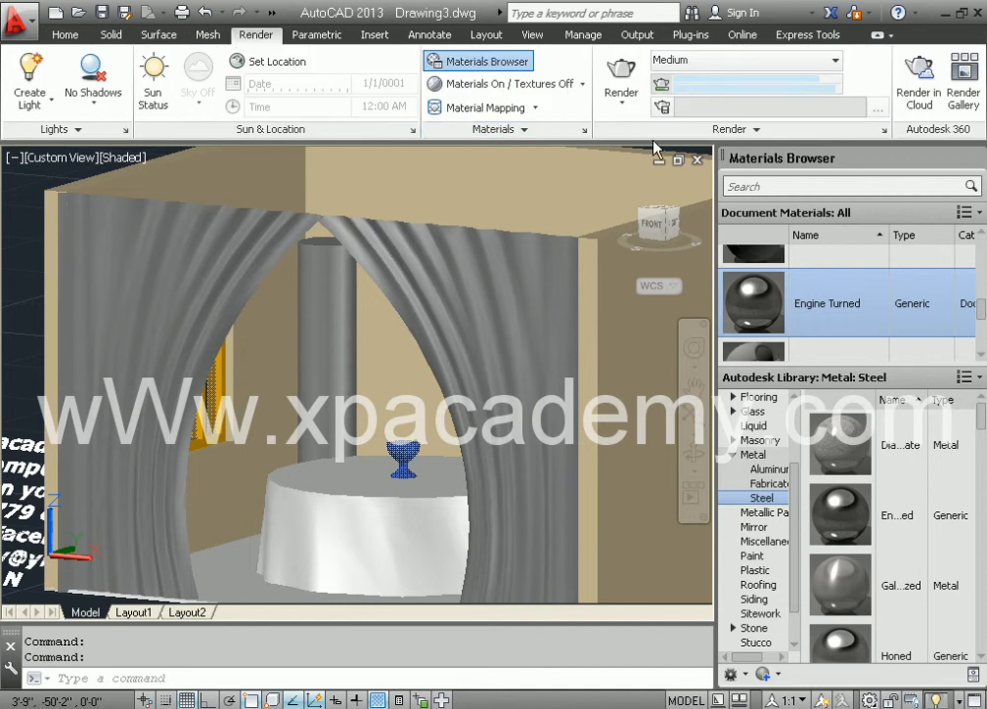
pyautogui.click(628, 75)
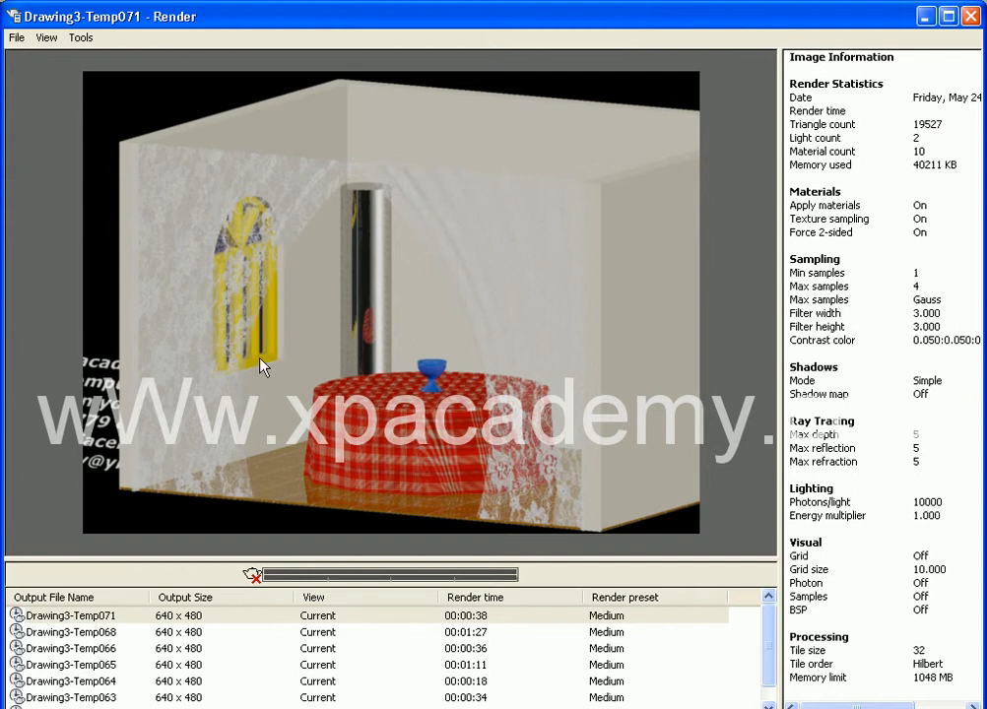
pyautogui.click(972, 17)
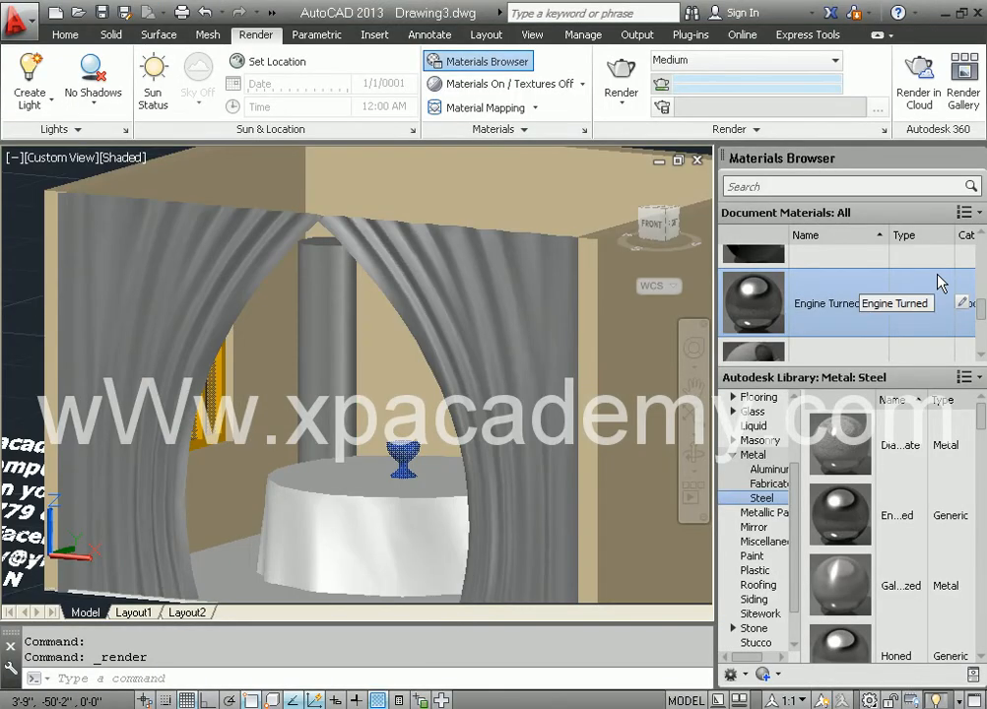
# - Add the Knurled 45 steel to the document materials and apply it to the column
pyautogui.scroll(-1, 938, 283)
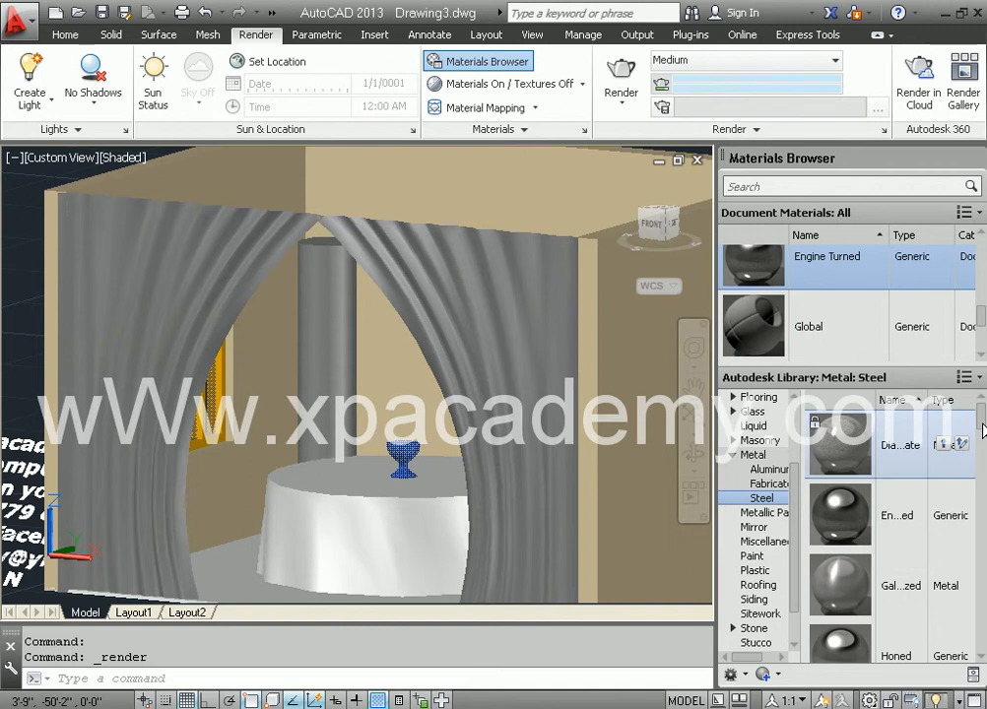
pyautogui.scroll(-1, 982, 430)
pyautogui.moveTo(982, 430); pyautogui.dragTo(979, 463)
pyautogui.click(944, 551)
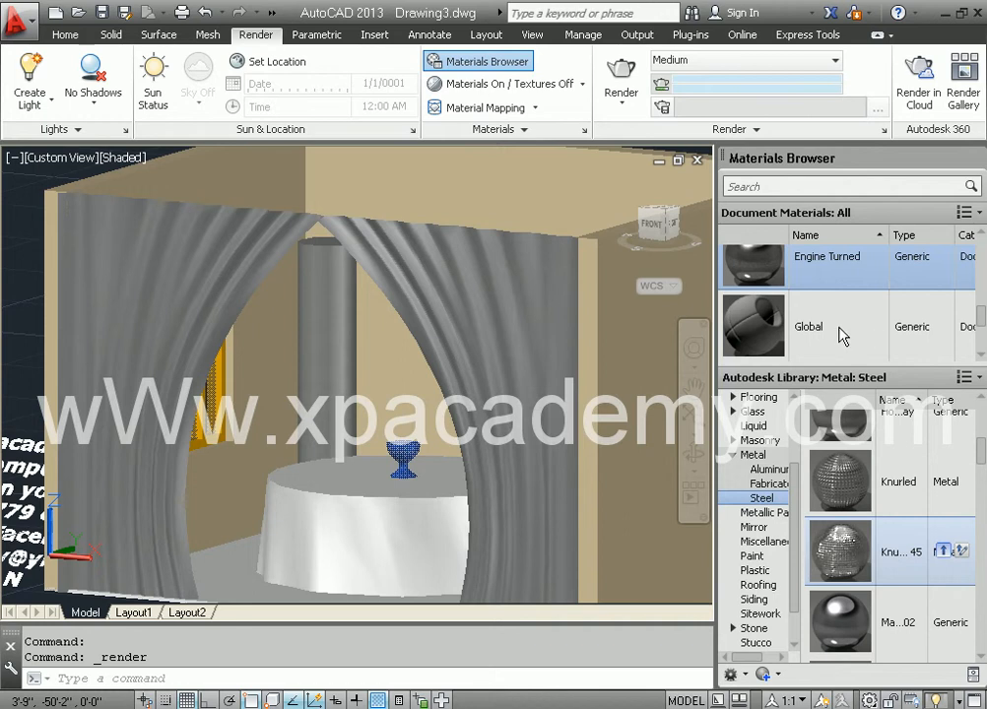
pyautogui.scroll(2, 838, 335)
pyautogui.scroll(-1, 821, 320)
pyautogui.moveTo(978, 302)
pyautogui.mouseDown()
pyautogui.moveTo(978, 291)
pyautogui.moveTo(978, 320)
pyautogui.mouseUp()
pyautogui.moveTo(752, 315); pyautogui.dragTo(345, 355)
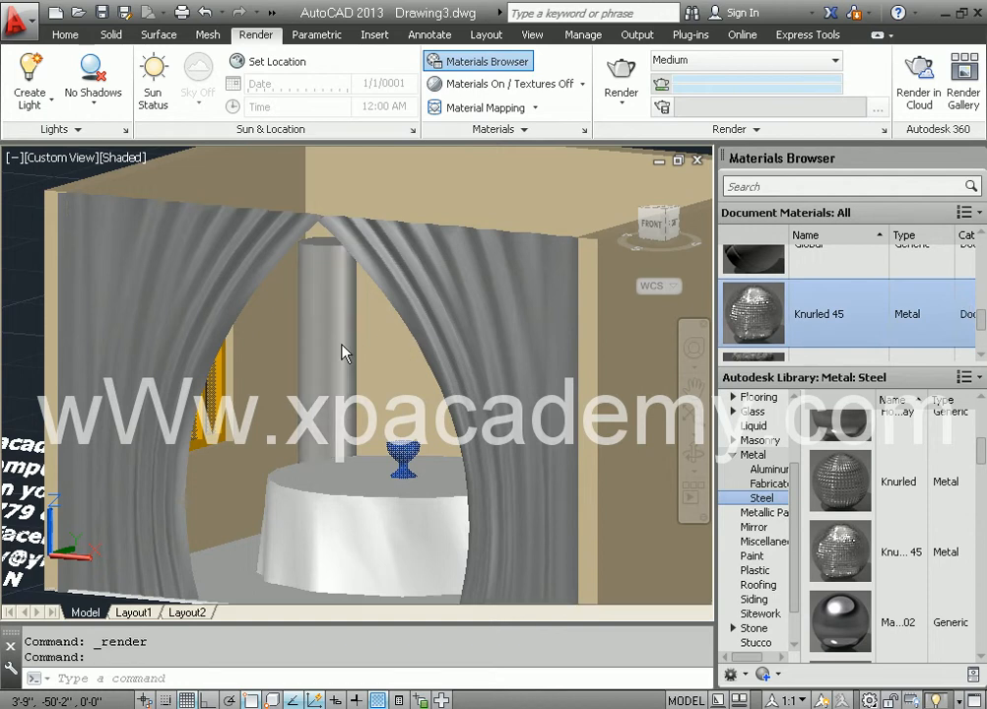
# - Render the room again with the knurled column at the Medium preset and close the render window
pyautogui.click(622, 73)
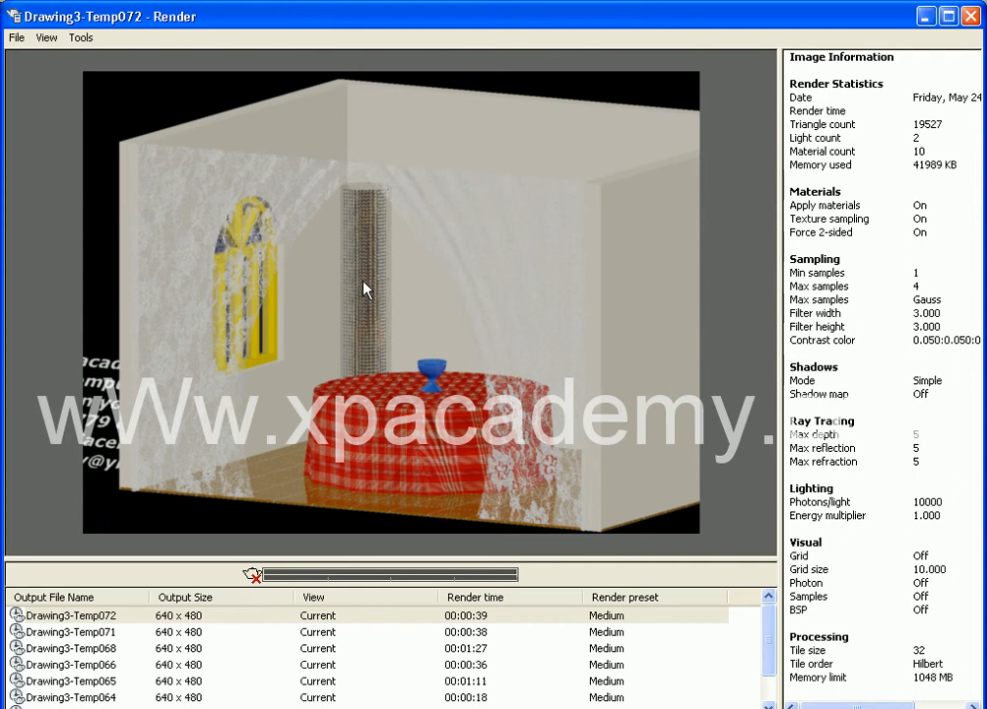
pyautogui.click(969, 17)
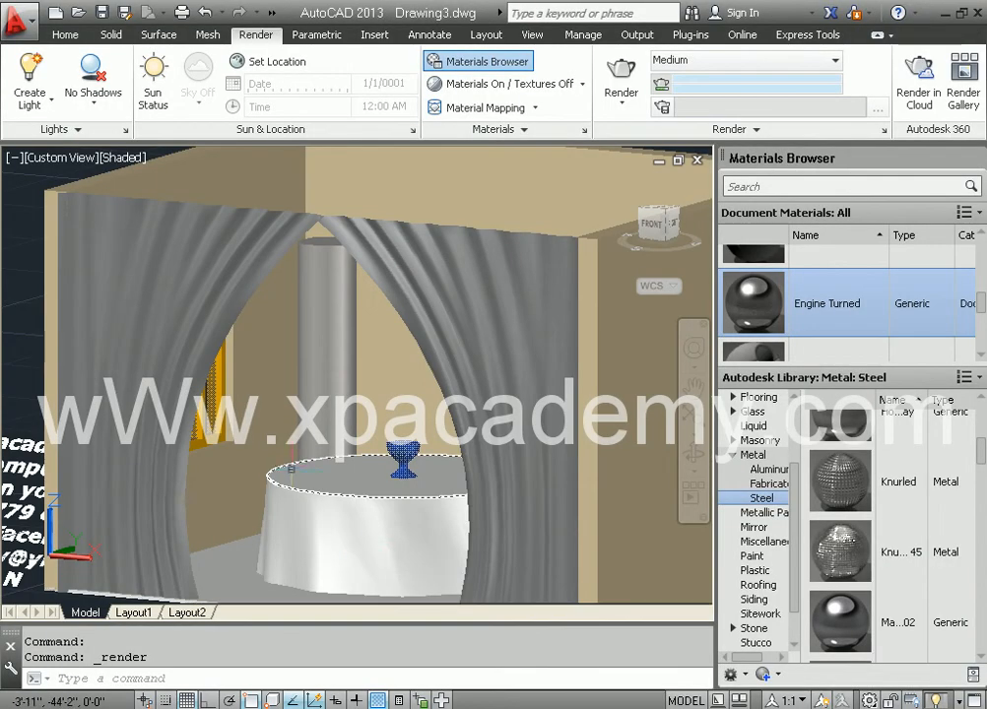
pyautogui.moveTo(278, 436); pyautogui.dragTo(492, 359, button='middle')
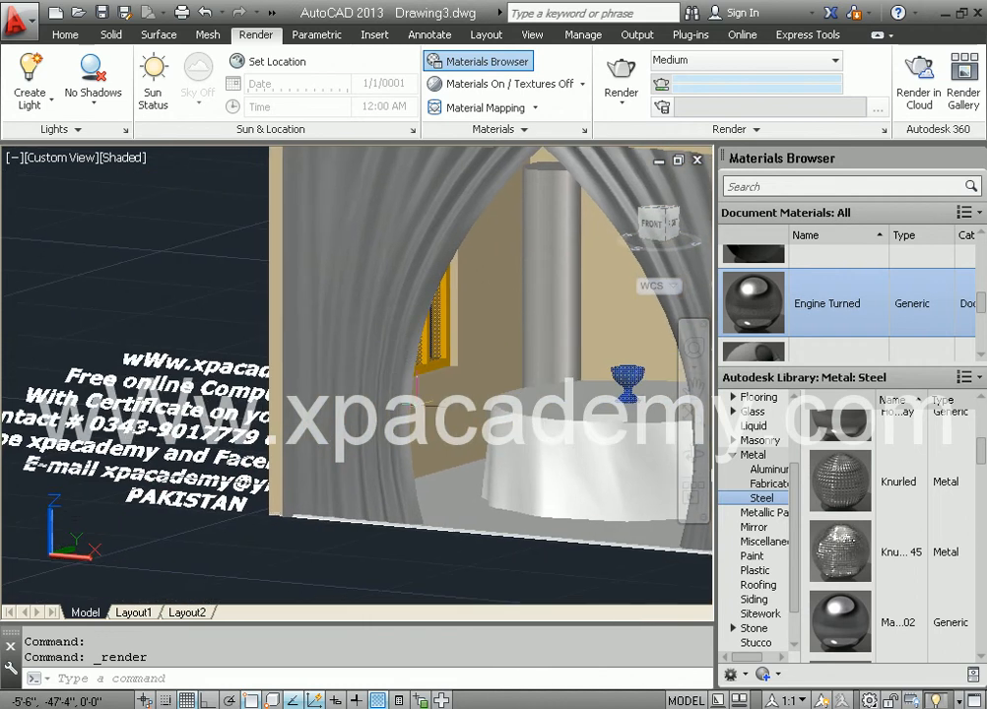
pyautogui.keyDown('shift'); pyautogui.moveTo(326, 477); pyautogui.dragTo(288, 509, button='middle'); pyautogui.keyUp('shift')
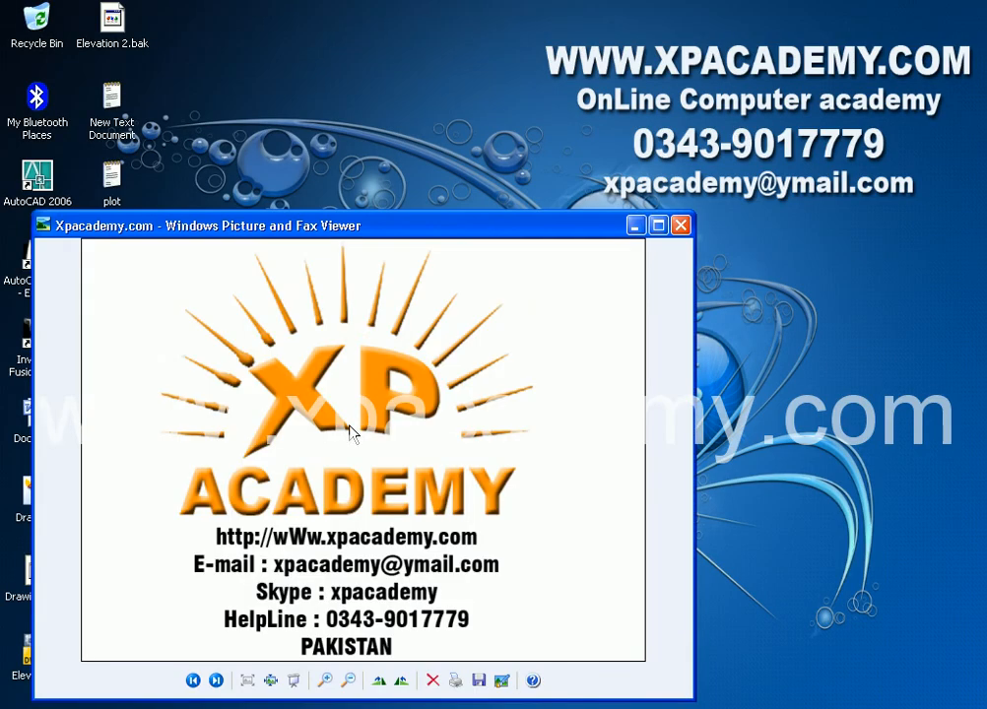
pyautogui.moveTo(355, 240); pyautogui.dragTo(403, 87)
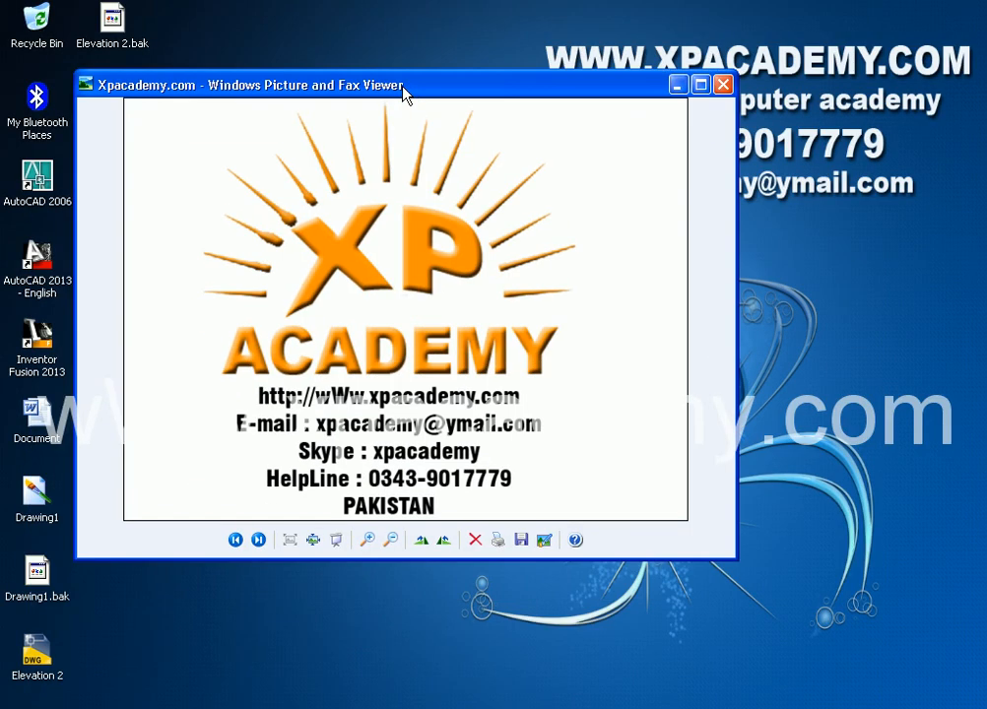